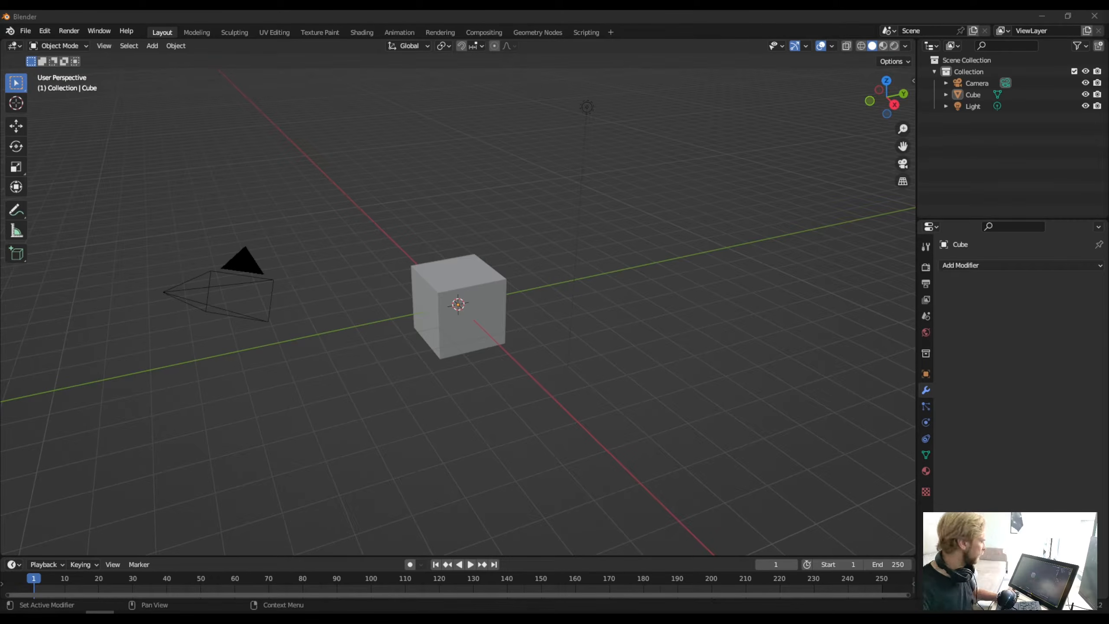
# - Delete all objects in the default scene and add a new cube mesh at the origin
pyautogui.click(734, 270)
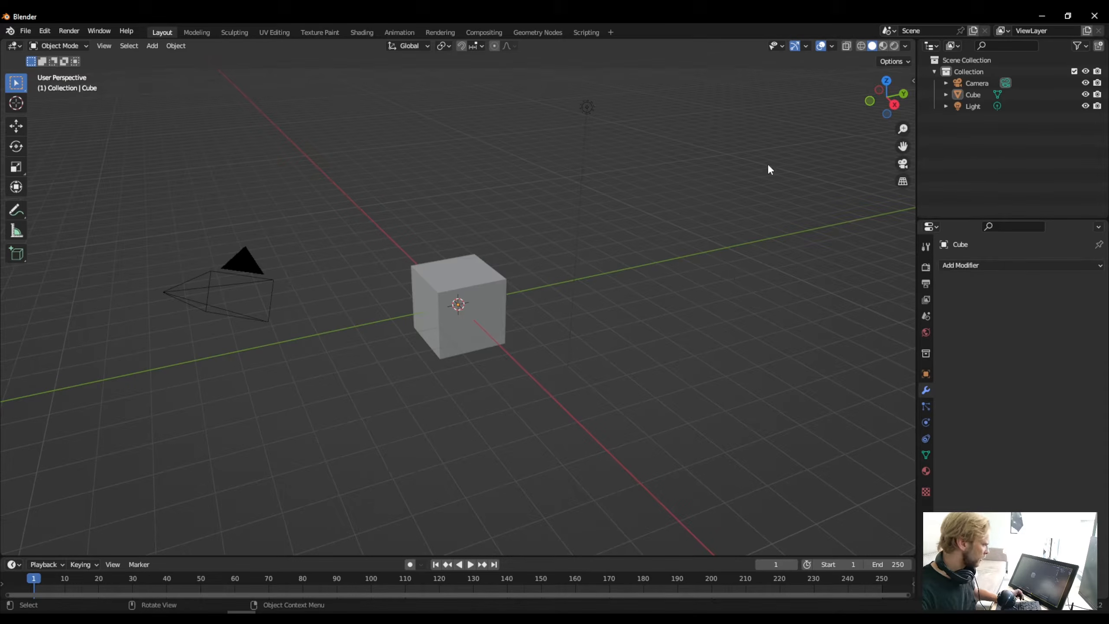
pyautogui.press('a')
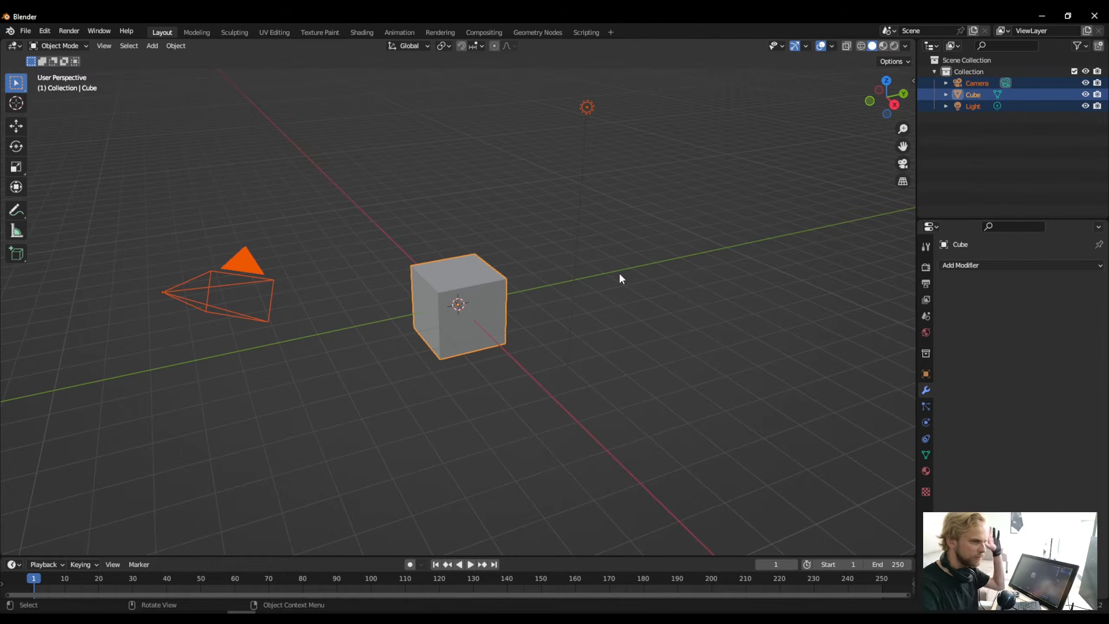
pyautogui.press('Delete')
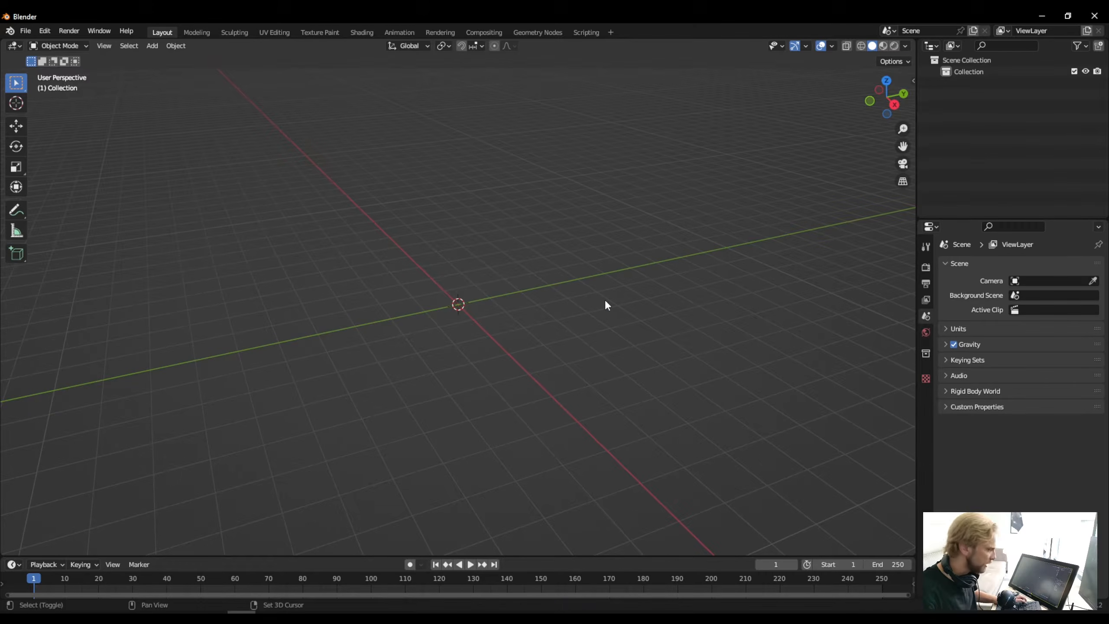
pyautogui.hotkey('shift', 'a')
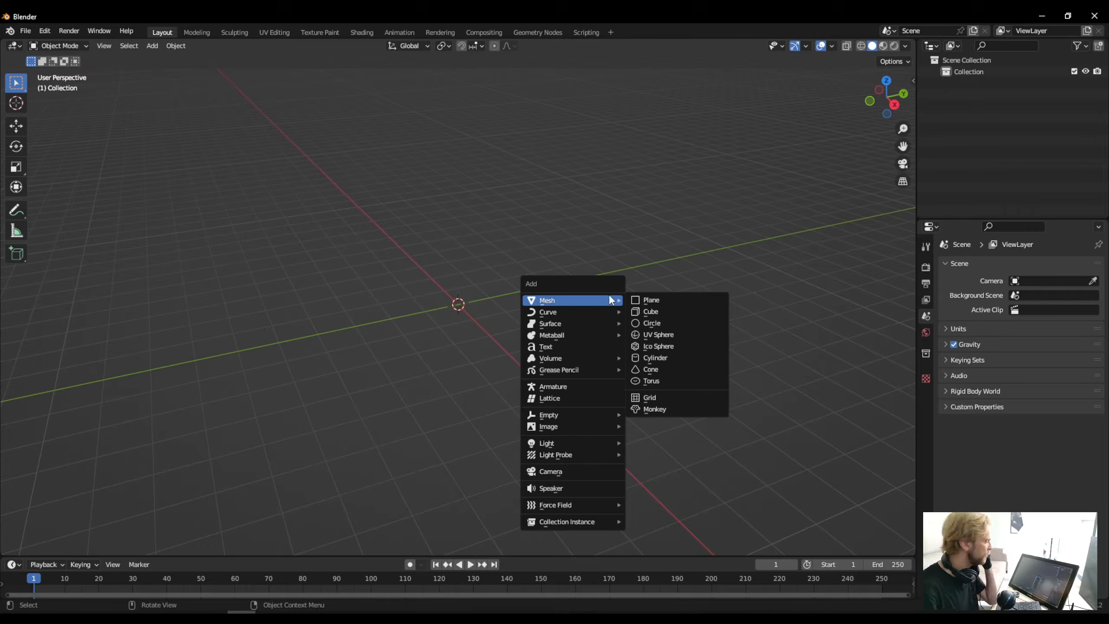
pyautogui.click(662, 312)
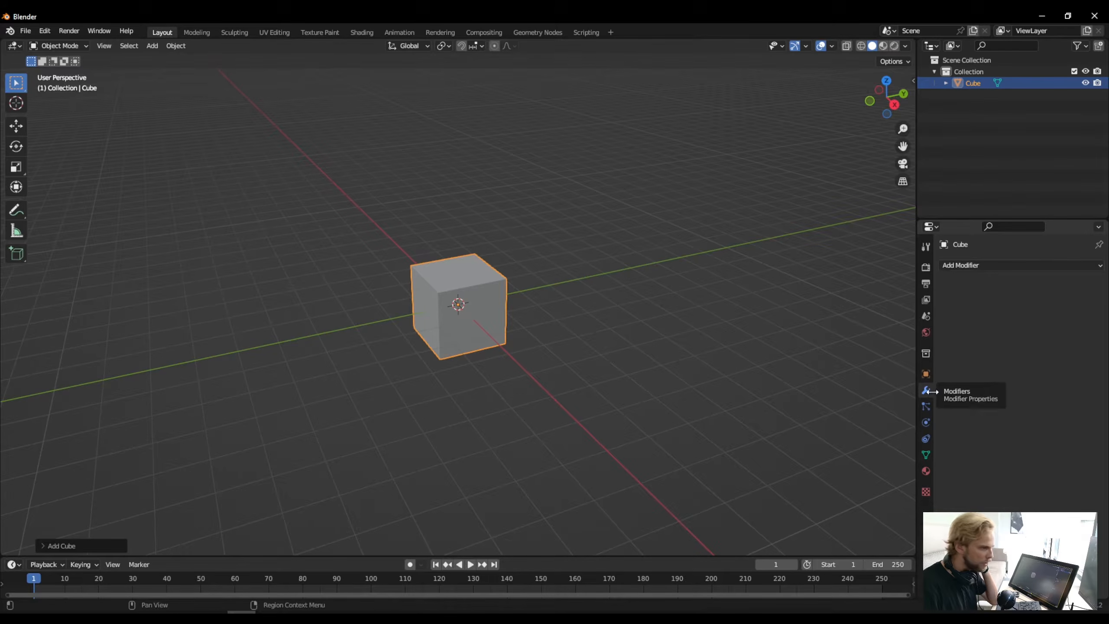
# - Add a Subdivision Surface modifier to the cube with viewport levels set to 4 and apply it
pyautogui.click(959, 267)
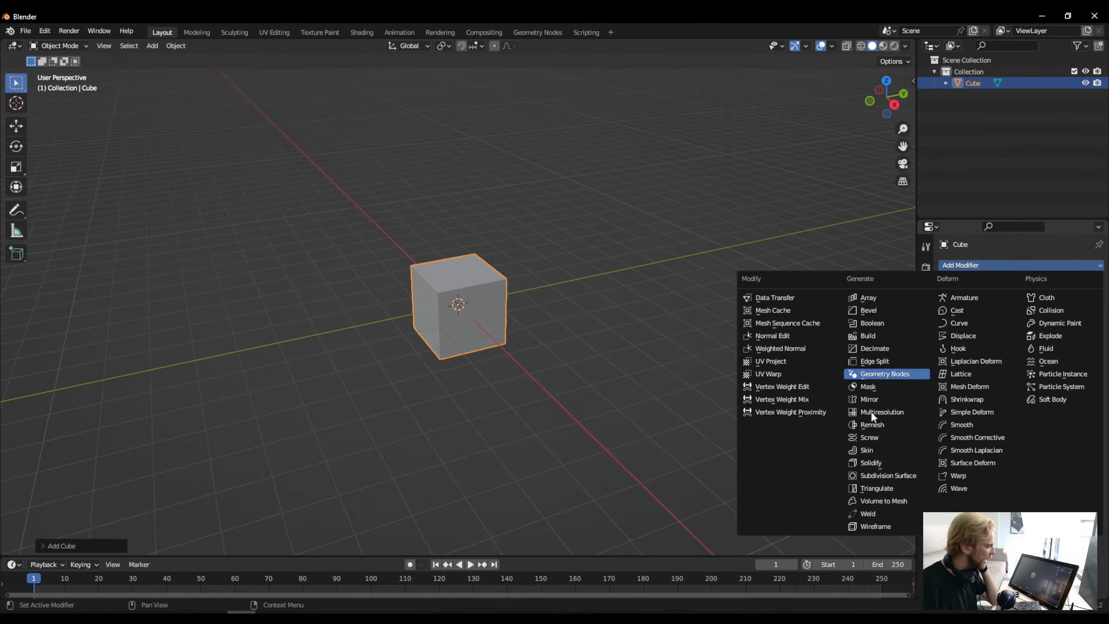
pyautogui.click(913, 475)
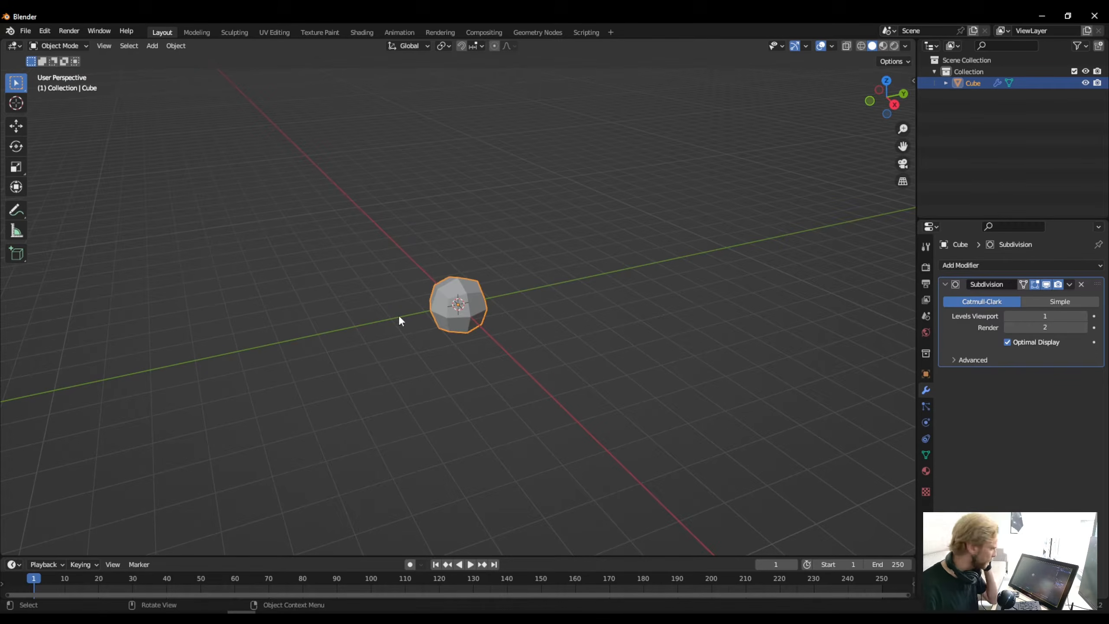
pyautogui.scroll(7, 455, 291)
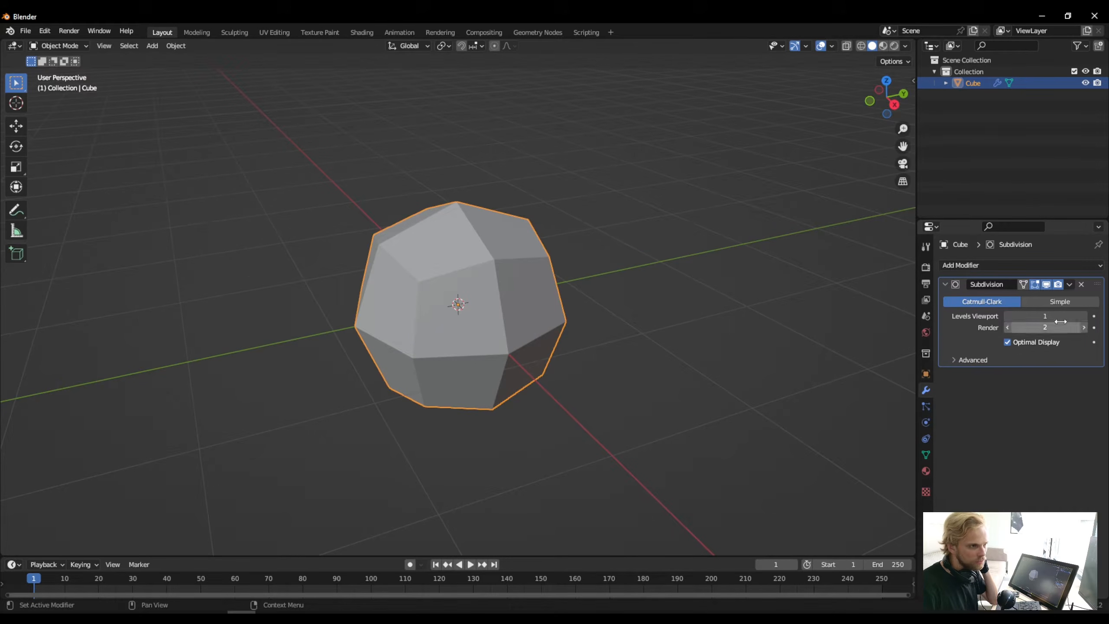
pyautogui.click(1085, 316)
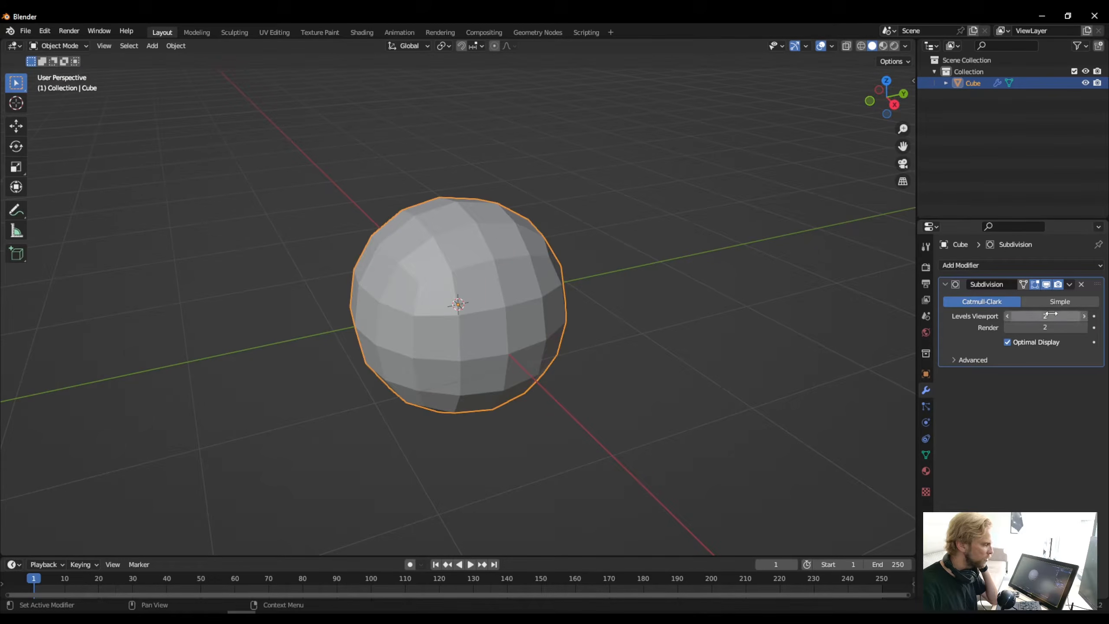
pyautogui.click(1085, 316)
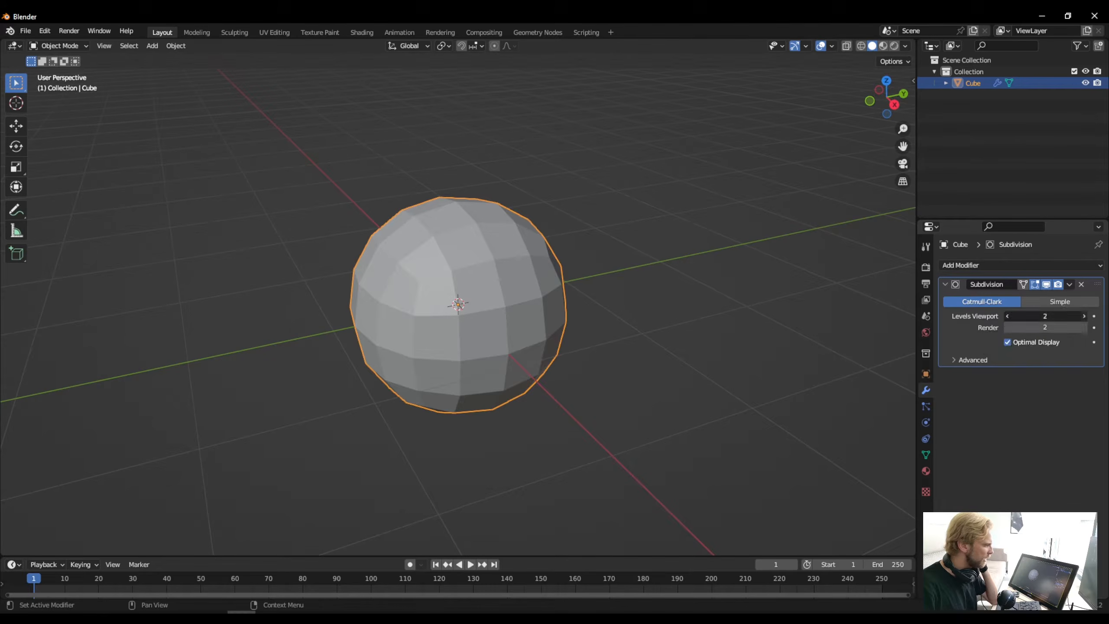
pyautogui.click(1086, 316)
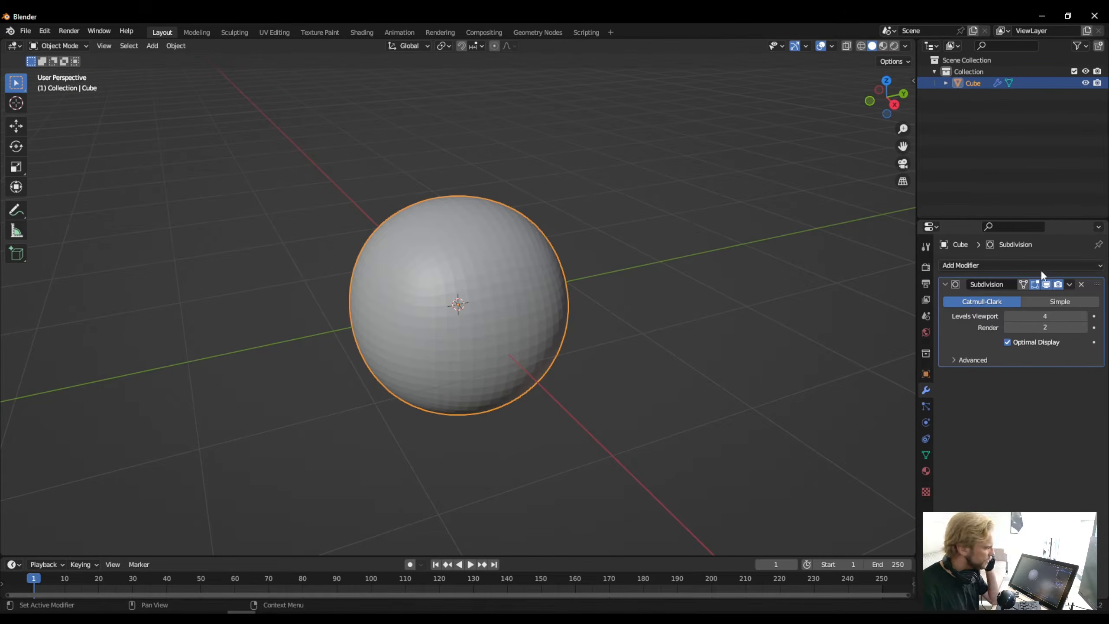
pyautogui.click(1070, 285)
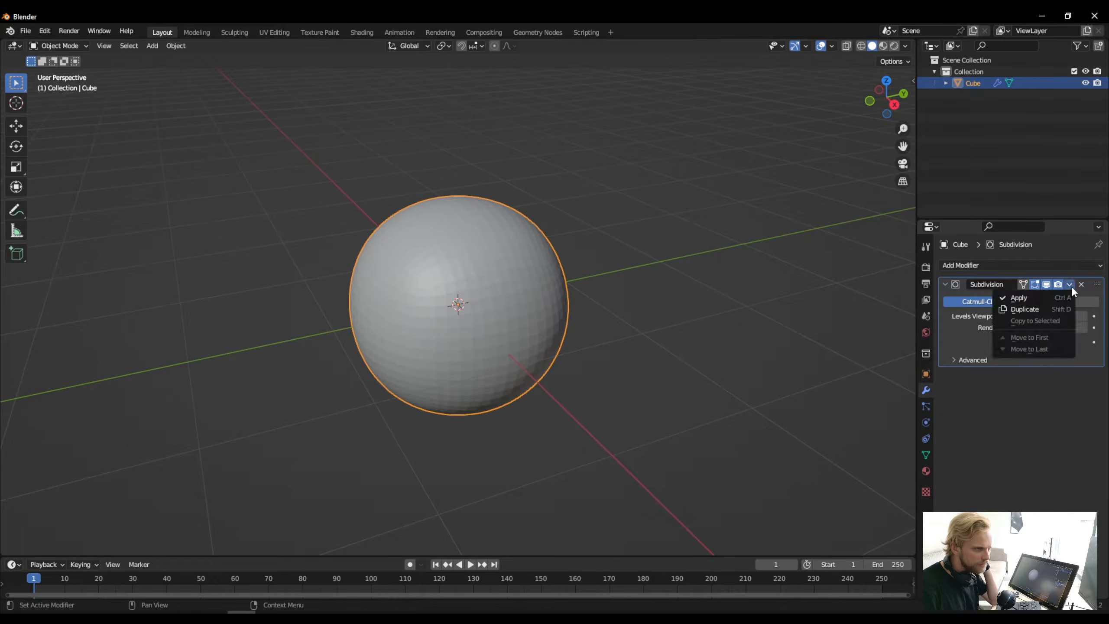
pyautogui.click(1039, 301)
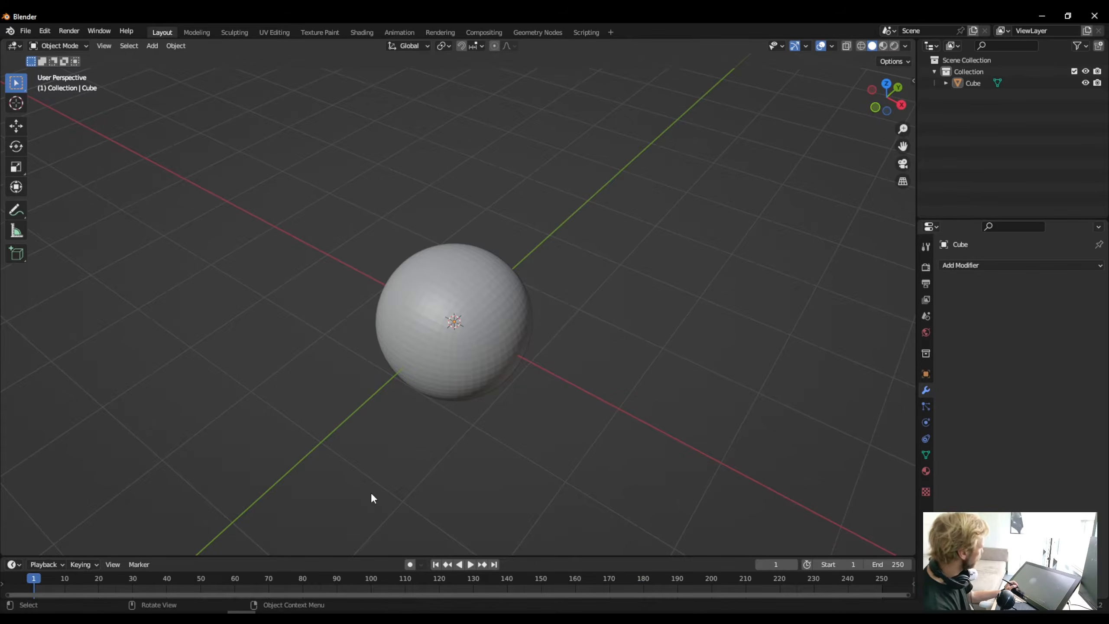
# - Switch the rounded cube to Sculpt Mode and widen the brush selection to two columns
pyautogui.click(54, 44)
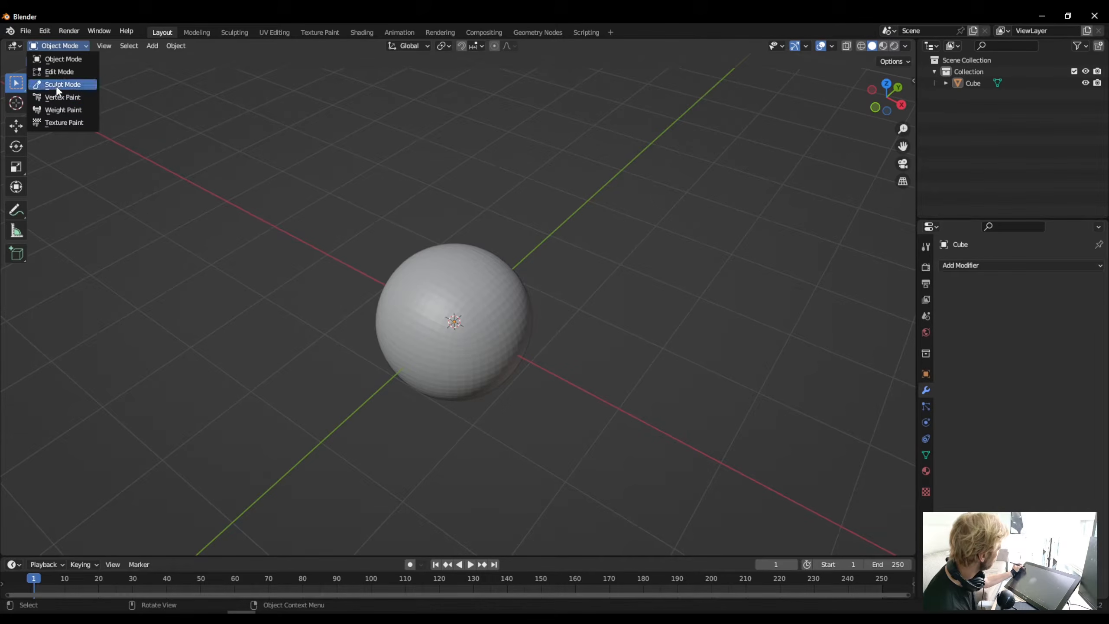
pyautogui.click(57, 84)
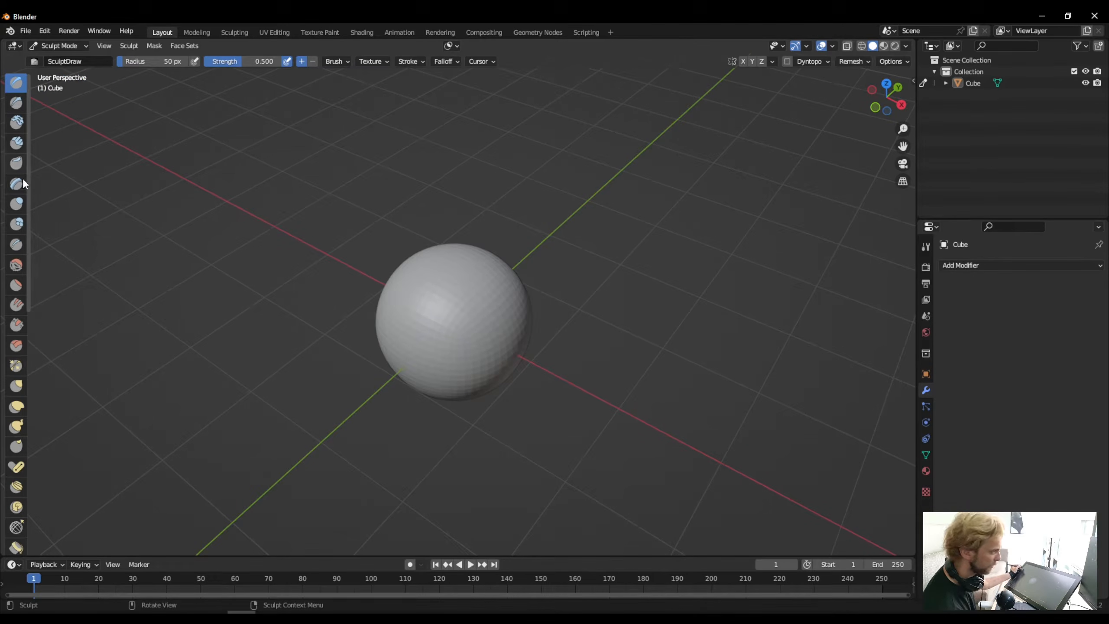
pyautogui.moveTo(26, 402); pyautogui.dragTo(52, 399)
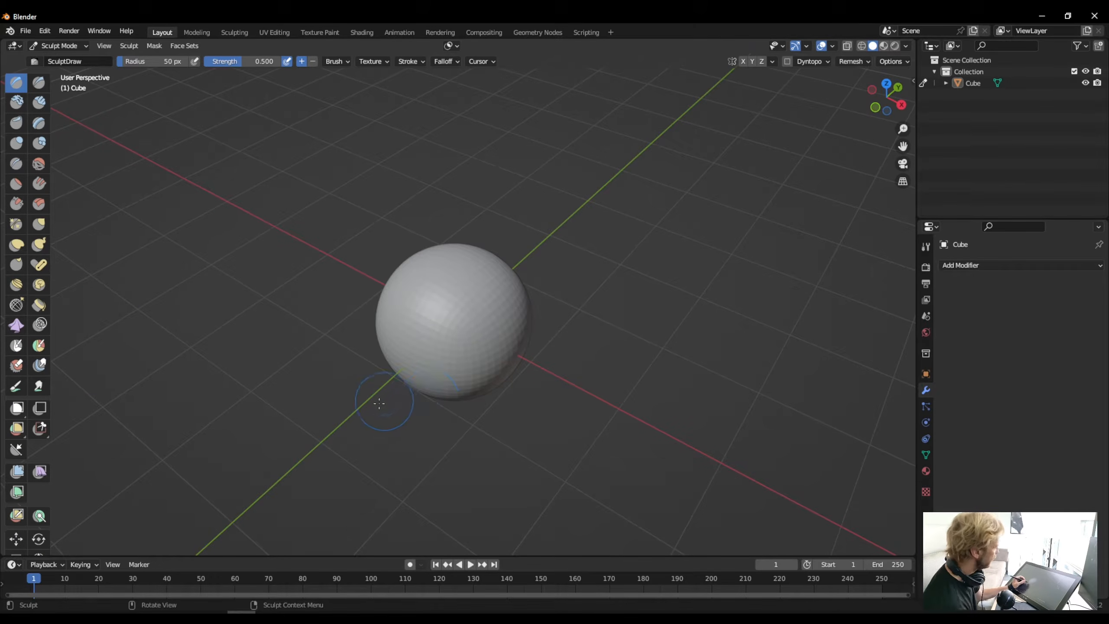
pyautogui.moveTo(353, 422)
pyautogui.mouseDown(button='middle')
pyautogui.moveTo(354, 376)
pyautogui.moveTo(396, 429)
pyautogui.moveTo(322, 420)
pyautogui.mouseUp(button='middle')
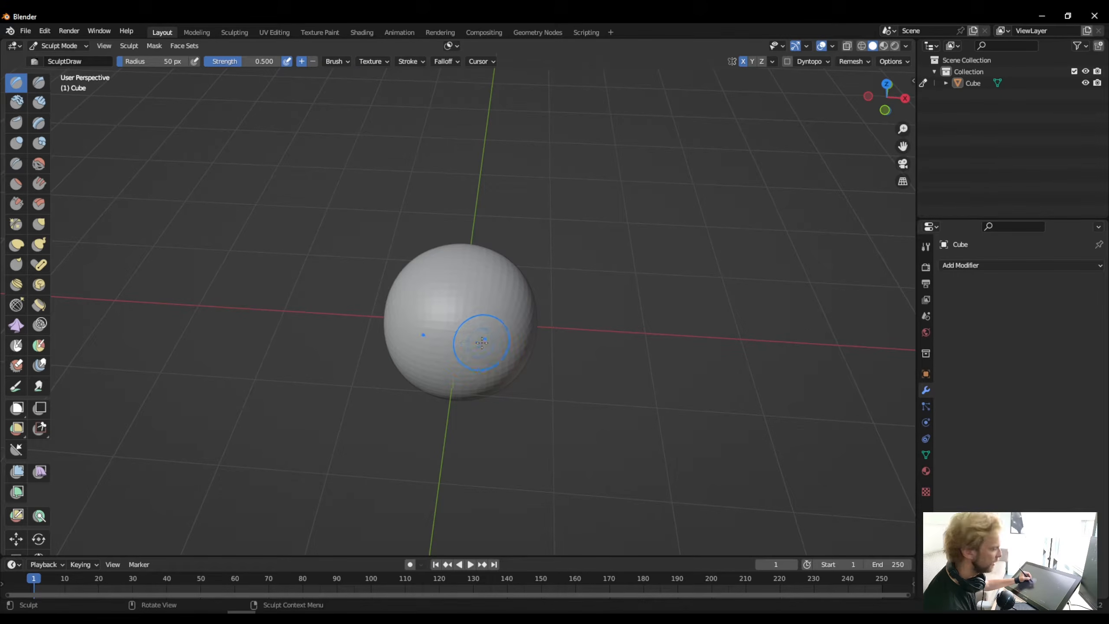
pyautogui.moveTo(476, 336)
pyautogui.mouseDown()
pyautogui.moveTo(502, 302)
pyautogui.moveTo(508, 319)
pyautogui.moveTo(484, 372)
pyautogui.mouseUp()
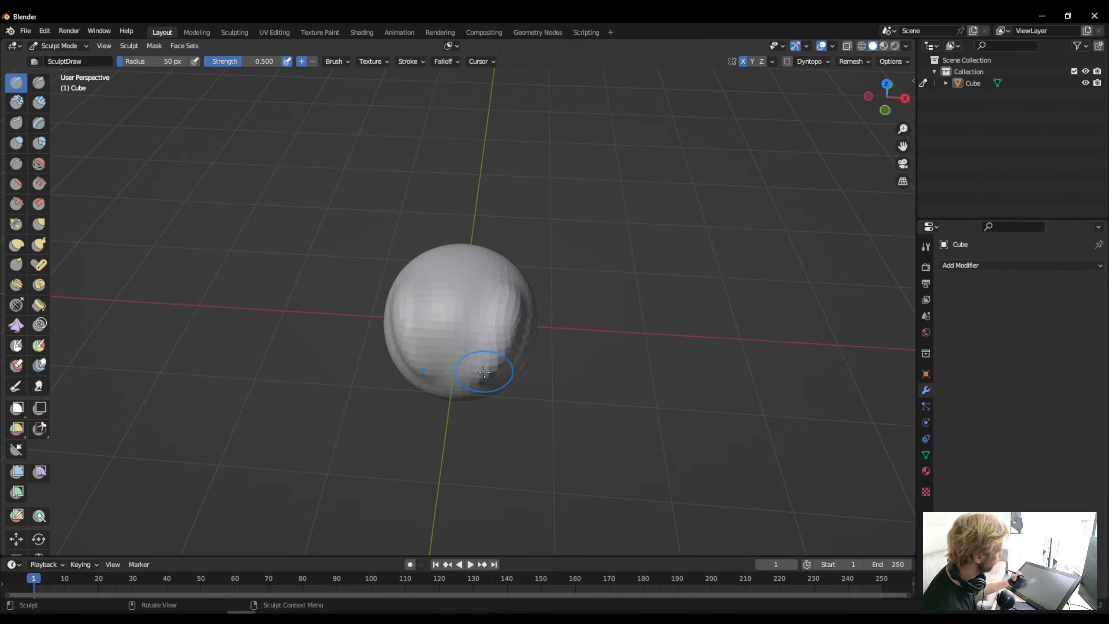
pyautogui.moveTo(528, 330)
pyautogui.mouseDown()
pyautogui.moveTo(517, 297)
pyautogui.moveTo(490, 276)
pyautogui.moveTo(489, 380)
pyautogui.mouseUp()
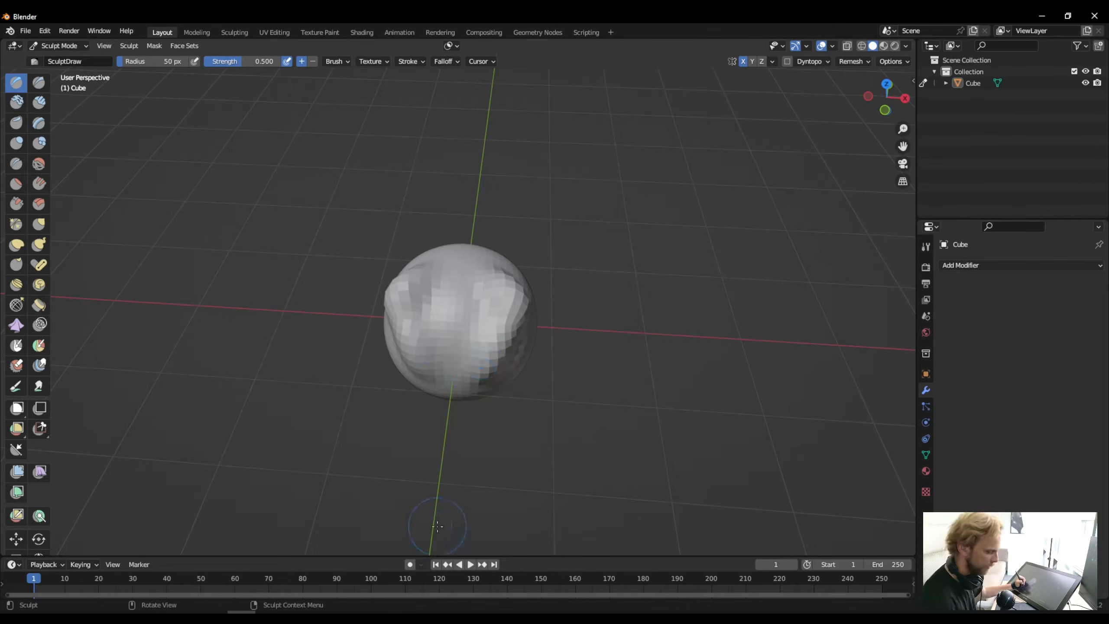
pyautogui.hotkey('ctrl', 'z')
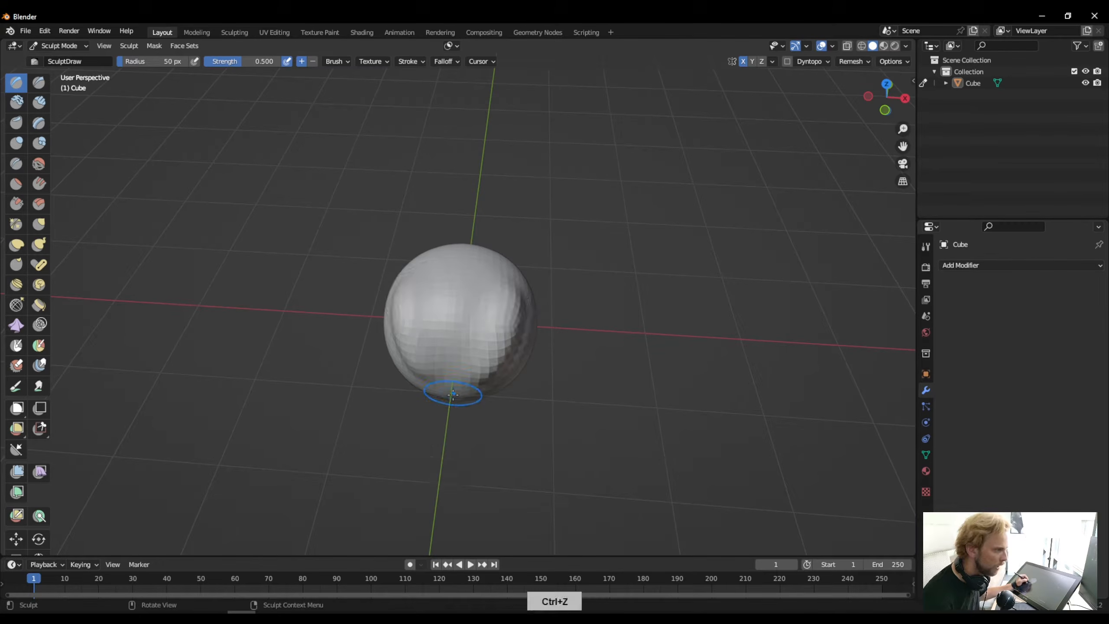
pyautogui.hotkey('ctrl', 'z')
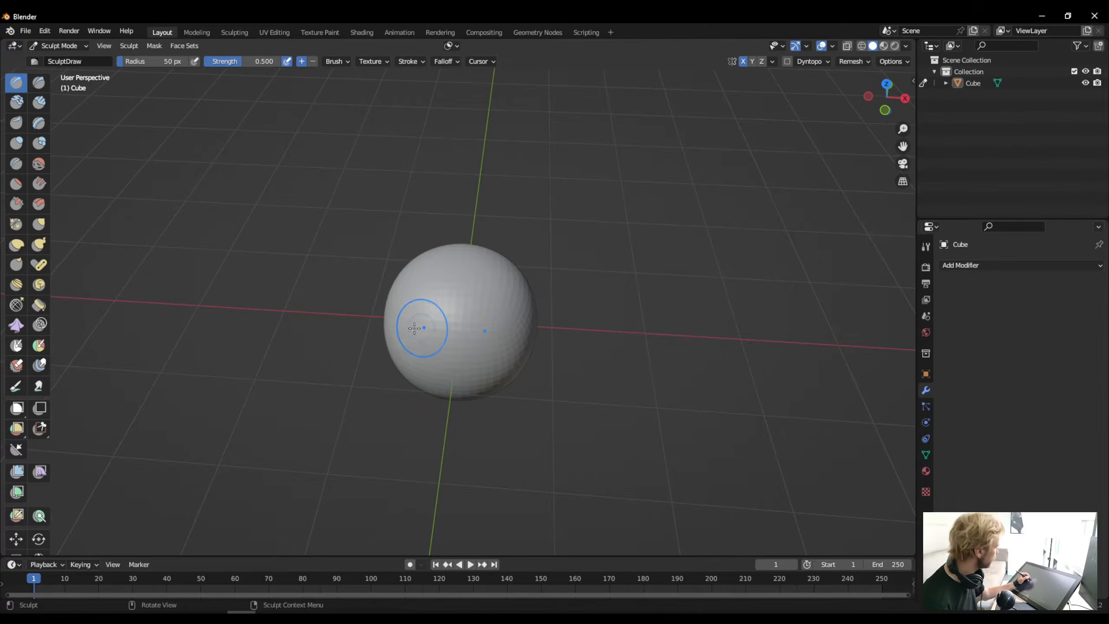
# - Change the solid viewport shading's lighting to MatCap for a clearer view of the sculpt surface
pyautogui.scroll(-3, 422, 322)
pyautogui.scroll(5, 404, 346)
pyautogui.scroll(1, 411, 356)
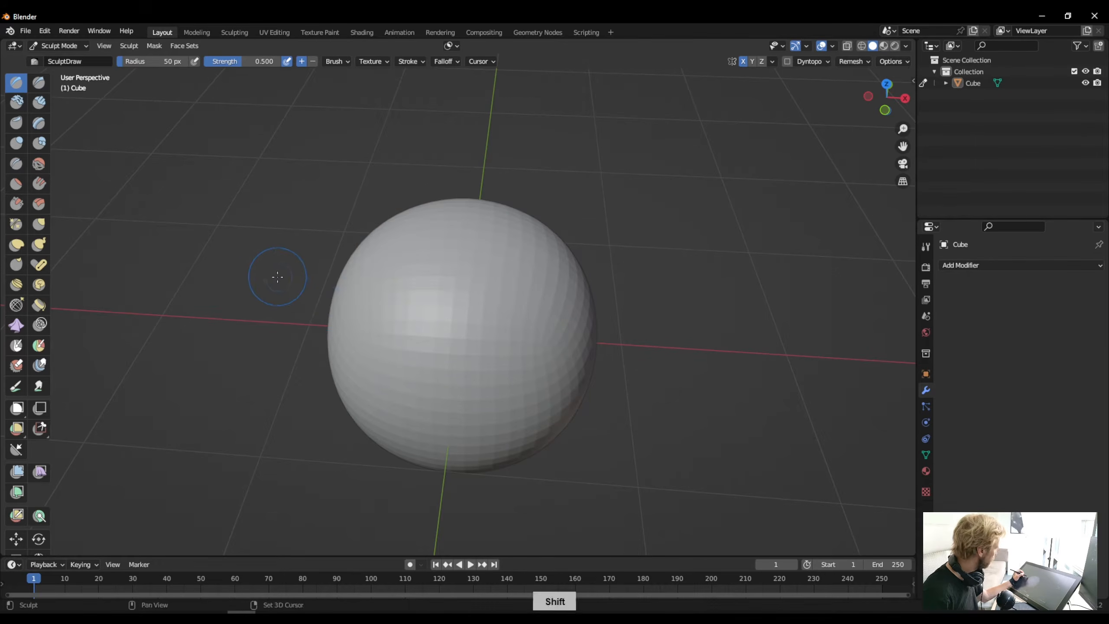
pyautogui.moveTo(274, 278); pyautogui.dragTo(306, 275, button='middle')
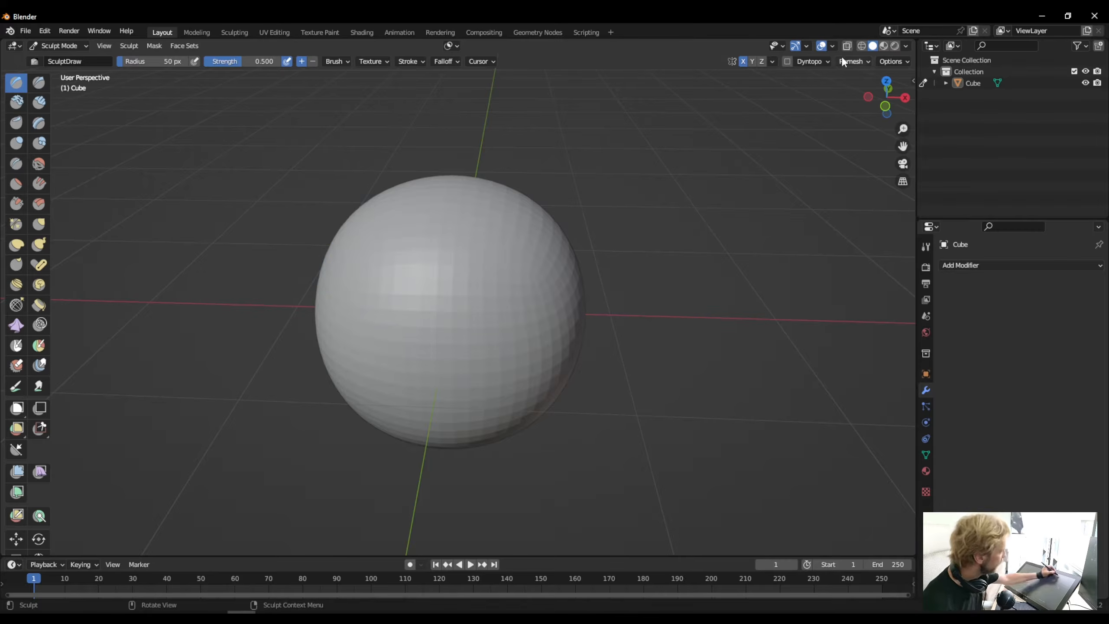
pyautogui.click(905, 47)
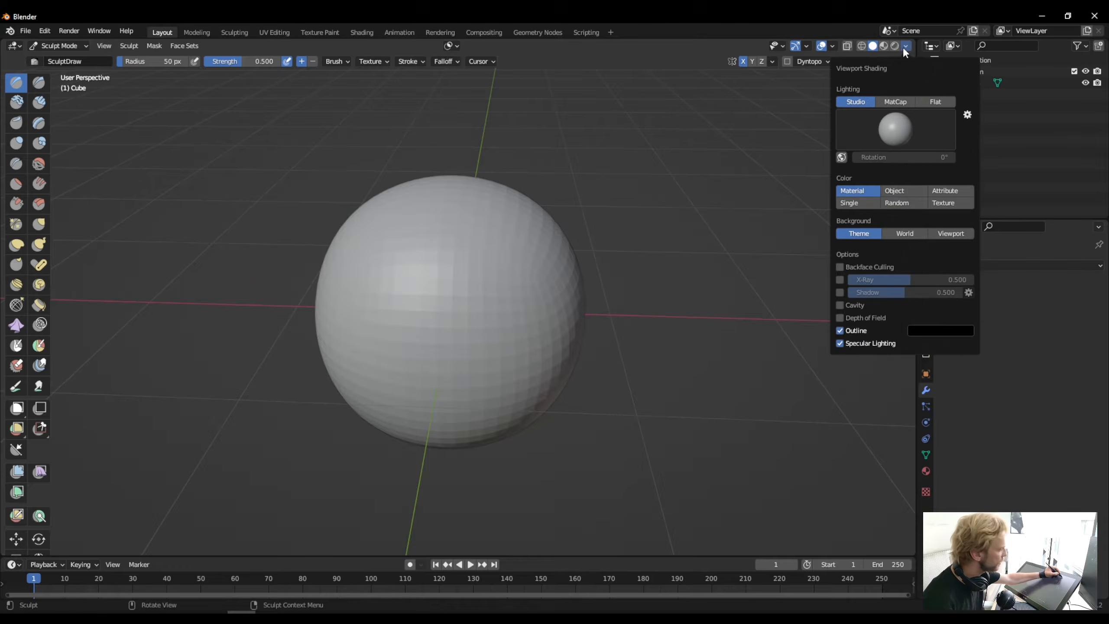
pyautogui.click(884, 103)
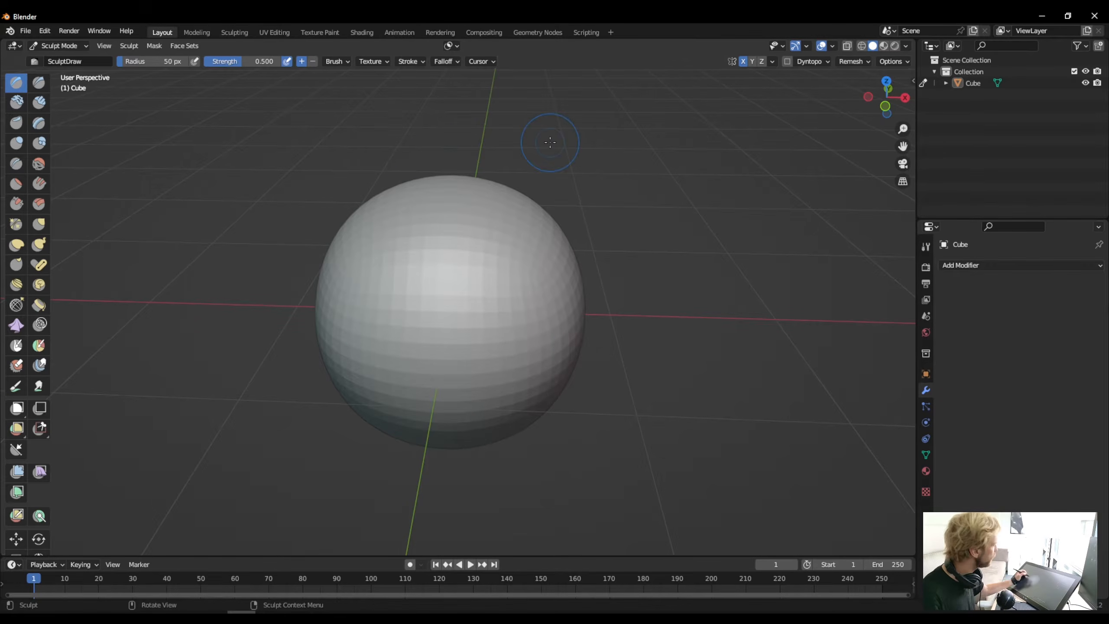
# - Using the Elastic Deform brush at a 137 px radius, pull the sphere's lower front downward and outward to form a chin
pyautogui.moveTo(517, 339); pyautogui.dragTo(427, 328, button='middle')
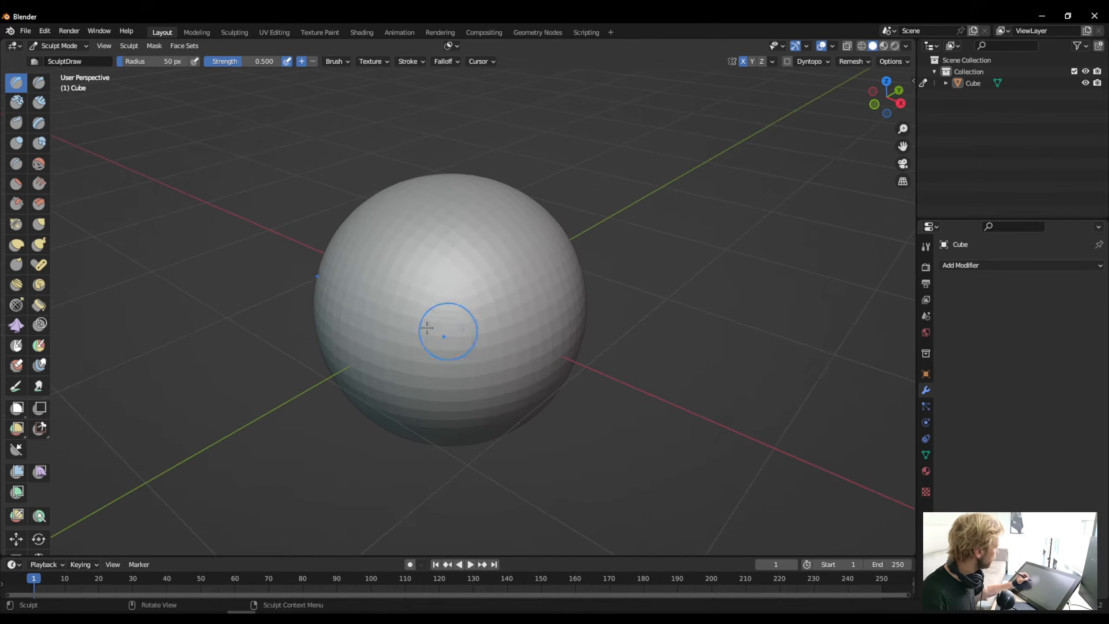
pyautogui.click(17, 246)
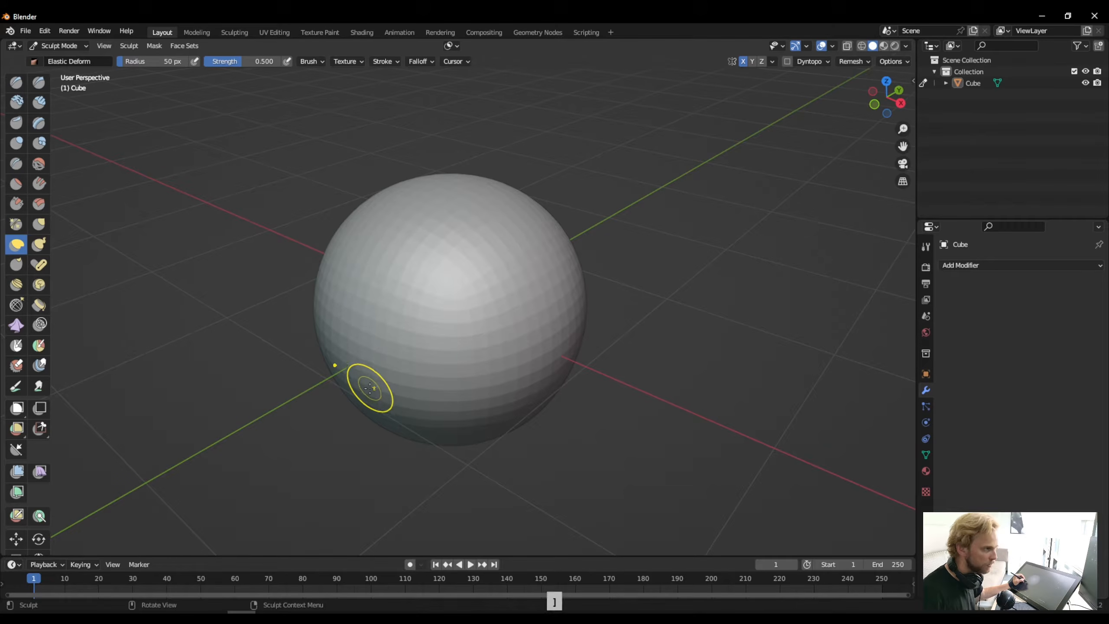
pyautogui.press(']')
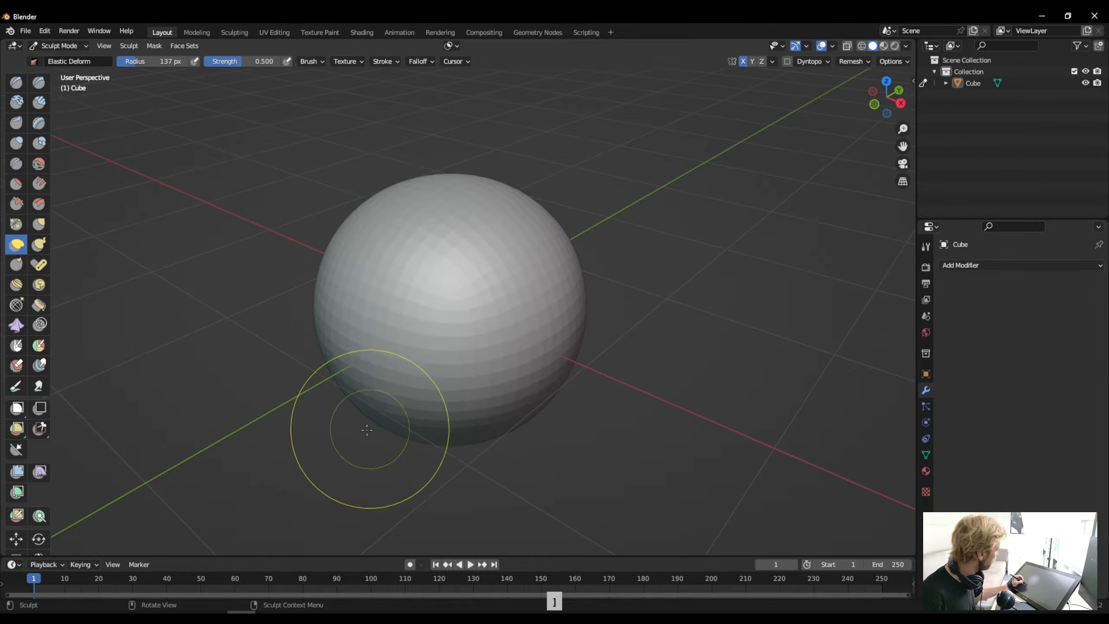
pyautogui.moveTo(371, 421); pyautogui.dragTo(366, 381, button='middle')
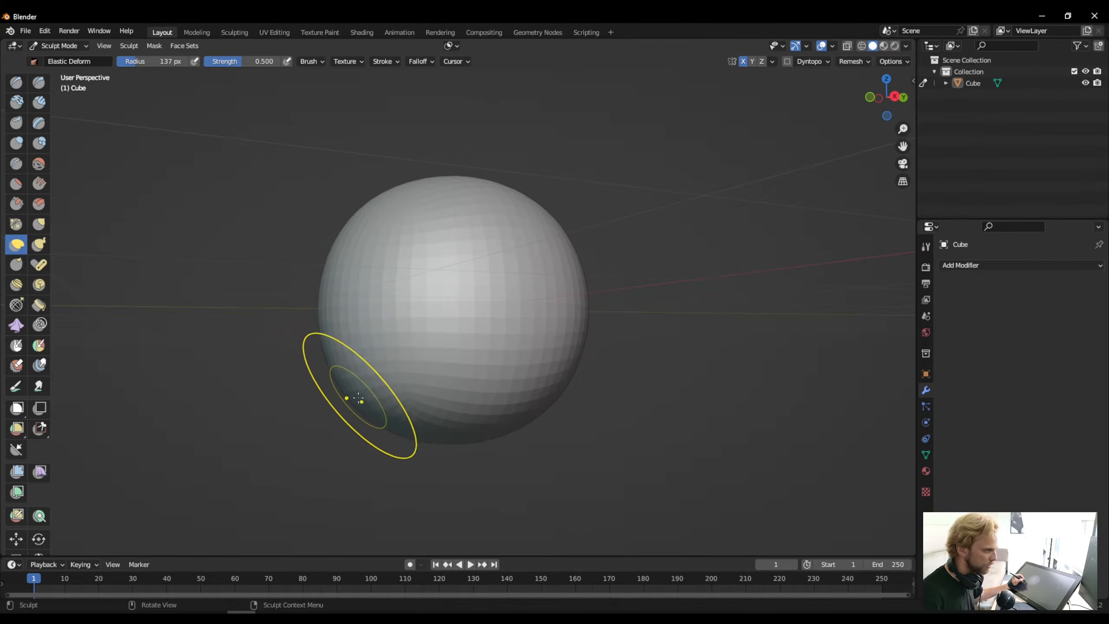
pyautogui.moveTo(367, 398); pyautogui.dragTo(315, 456)
pyautogui.moveTo(349, 395)
pyautogui.mouseDown()
pyautogui.moveTo(307, 510)
pyautogui.moveTo(384, 347)
pyautogui.mouseUp()
# - Push both sides of the head and jaw inward with Elastic Deform to narrow the head seen from the front
pyautogui.moveTo(384, 347)
pyautogui.mouseDown(button='middle')
pyautogui.moveTo(421, 397)
pyautogui.moveTo(471, 388)
pyautogui.moveTo(493, 399)
pyautogui.moveTo(481, 402)
pyautogui.mouseUp(button='middle')
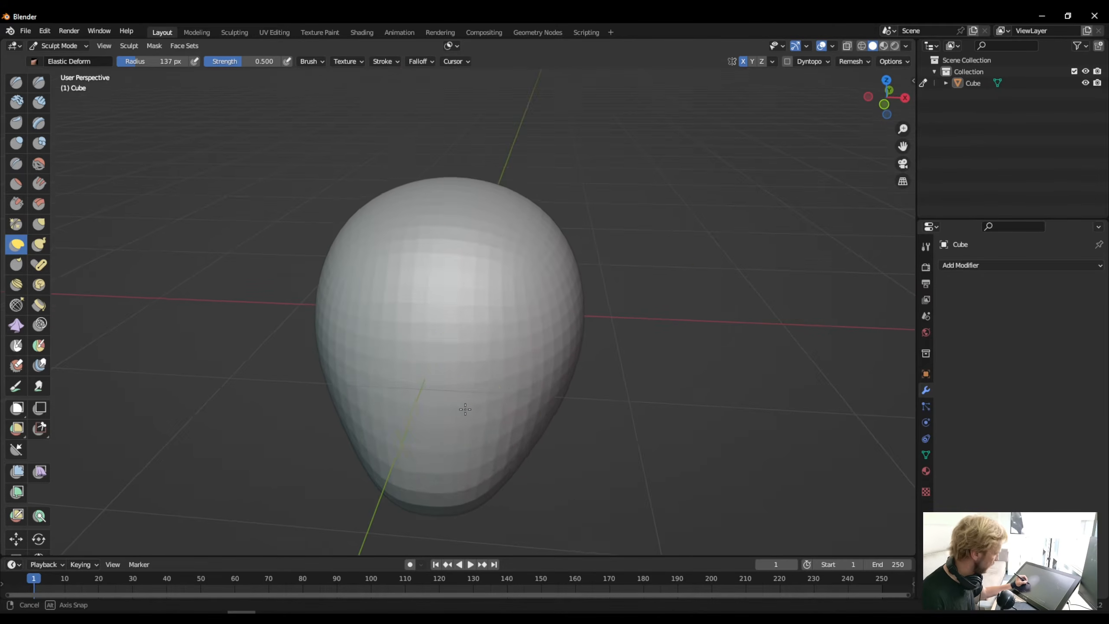
pyautogui.scroll(-4, 403, 397)
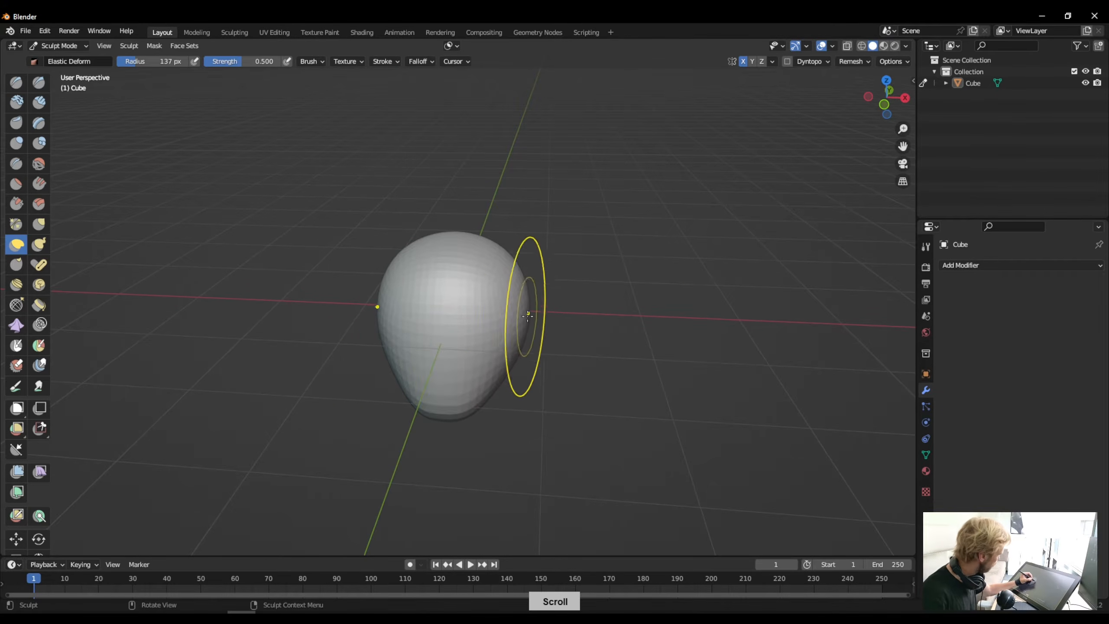
pyautogui.moveTo(518, 320); pyautogui.dragTo(490, 324)
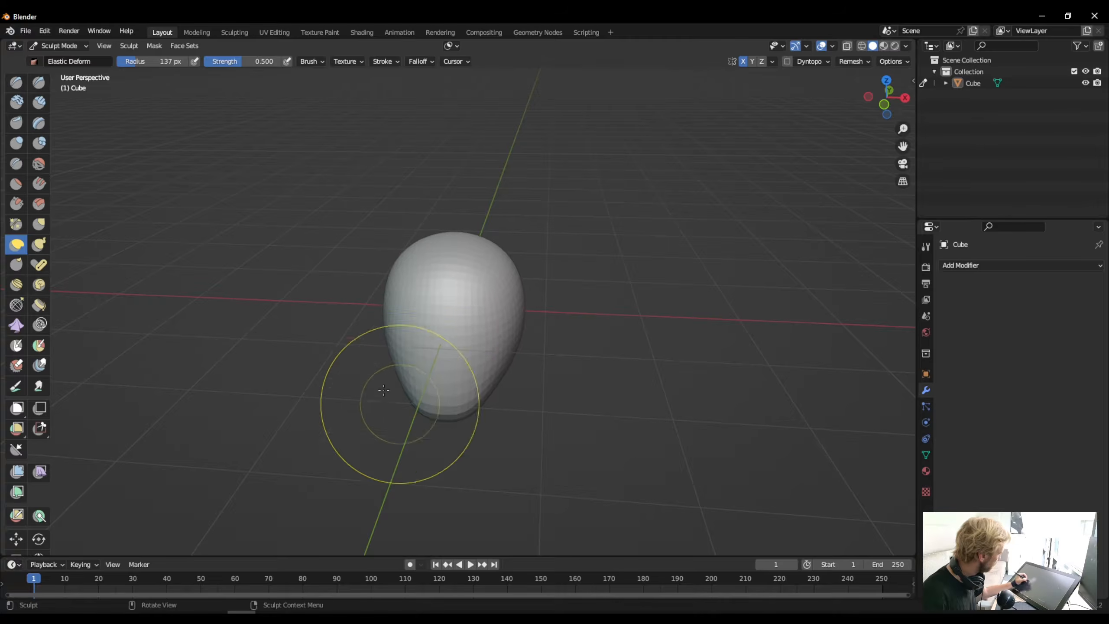
pyautogui.moveTo(384, 409); pyautogui.dragTo(407, 348, button='middle')
pyautogui.moveTo(390, 332); pyautogui.dragTo(404, 328)
# - From the side, pull the forehead forward and push the rear underside of the head upward with Elastic Deform
pyautogui.moveTo(414, 340)
pyautogui.mouseDown(button='middle')
pyautogui.moveTo(377, 345)
pyautogui.moveTo(377, 322)
pyautogui.moveTo(322, 334)
pyautogui.moveTo(247, 330)
pyautogui.mouseUp(button='middle')
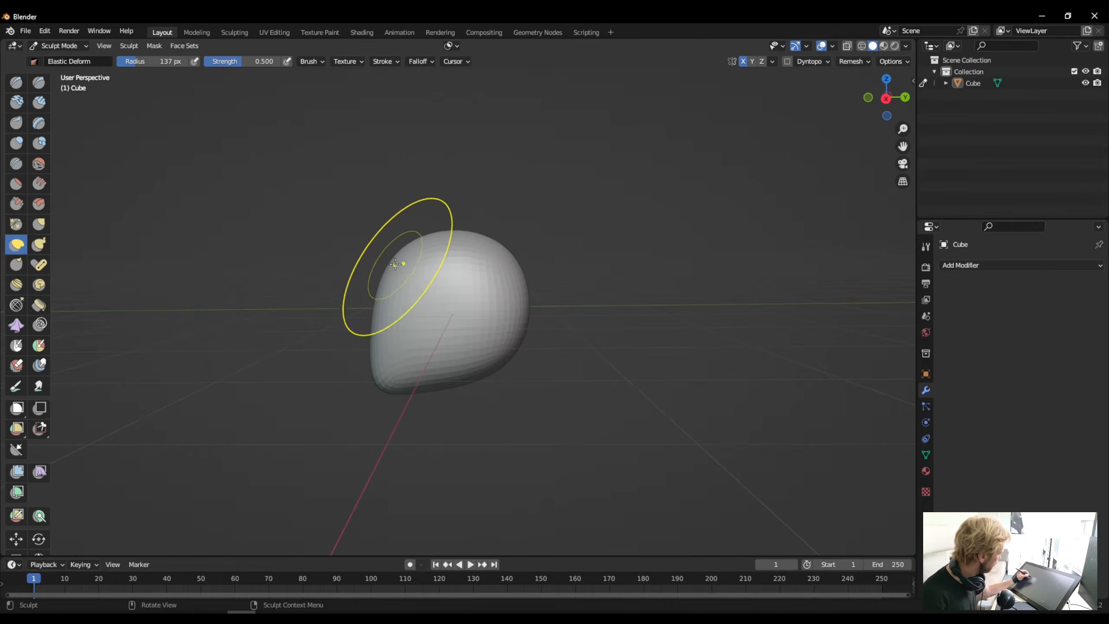
pyautogui.moveTo(397, 265); pyautogui.dragTo(362, 257)
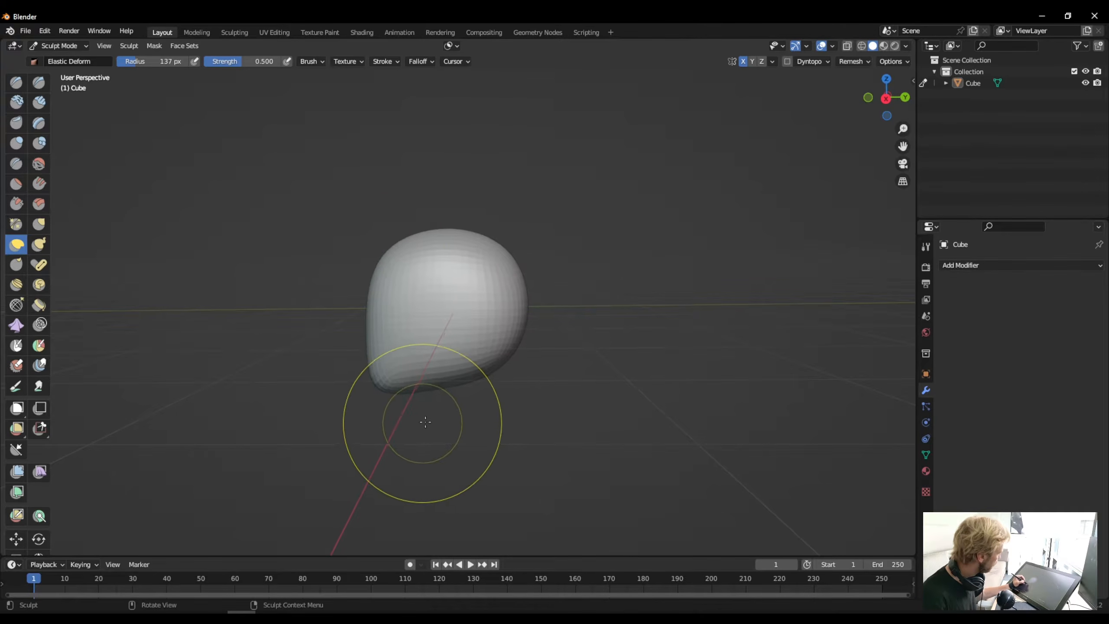
pyautogui.moveTo(483, 366); pyautogui.dragTo(482, 327)
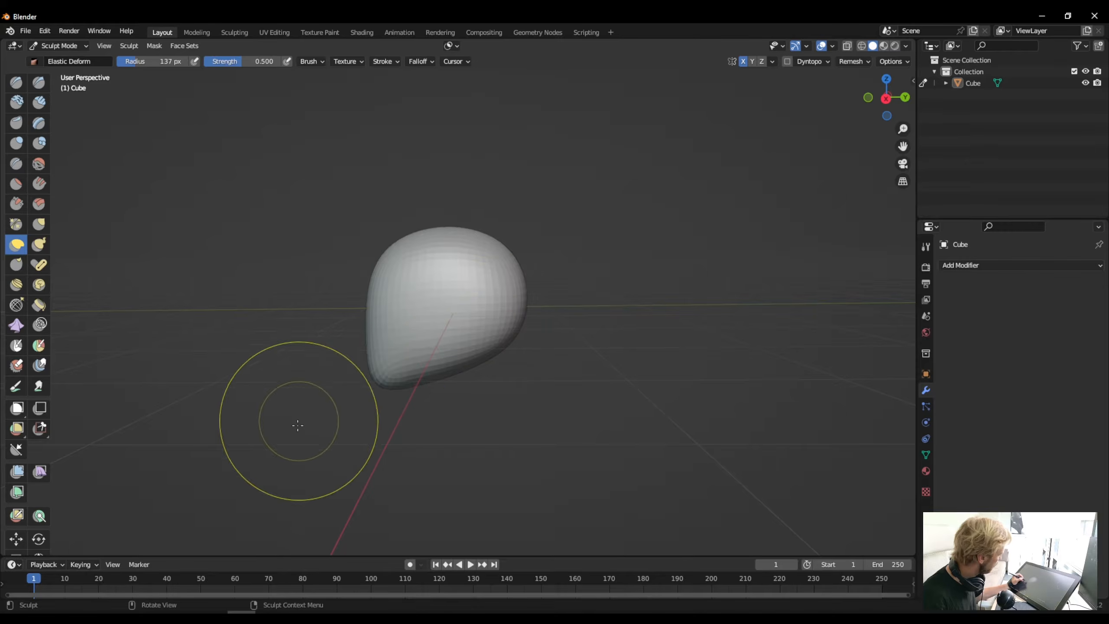
# - Pull the chin further down and forward, then reduce the Elastic Deform radius to 72 px and refine the face and jaw
pyautogui.moveTo(381, 382); pyautogui.dragTo(356, 425)
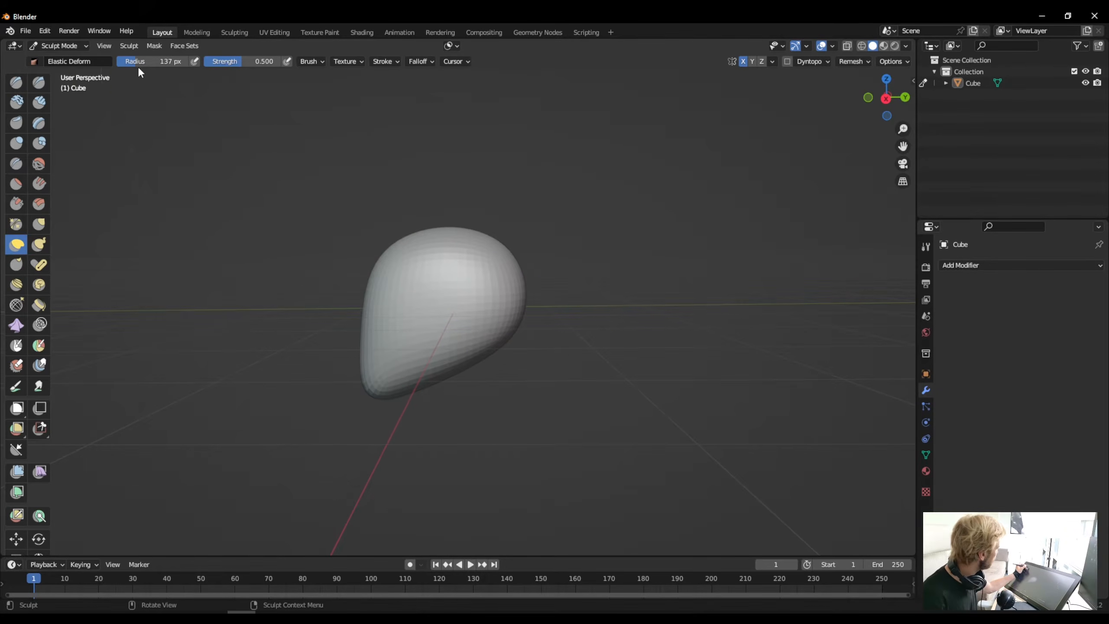
pyautogui.press('[')
pyautogui.press('[')
pyautogui.press('[')
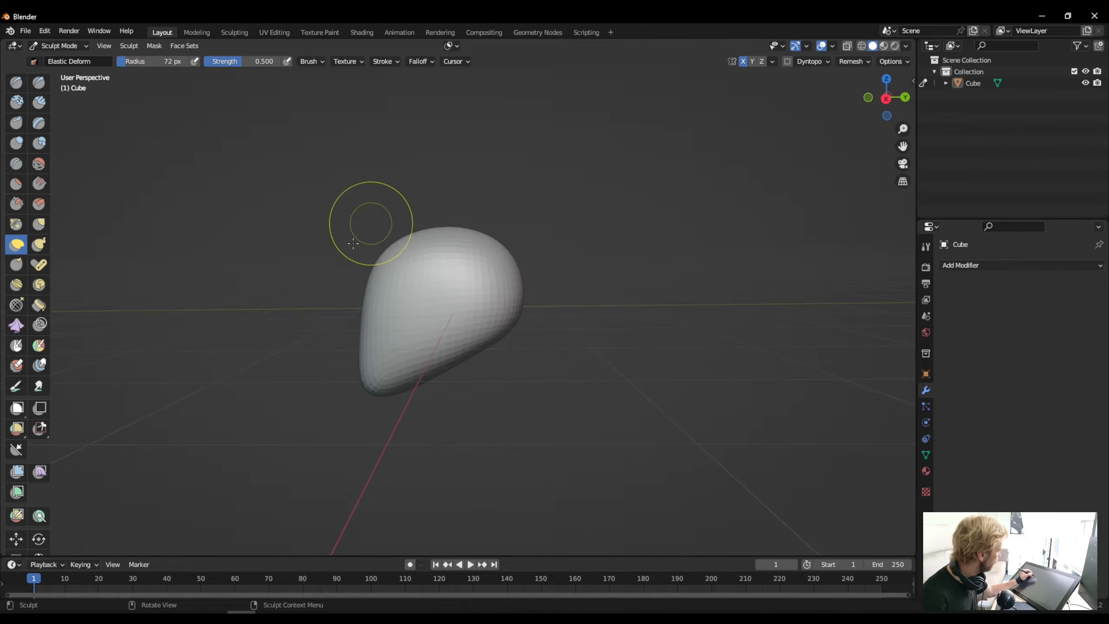
pyautogui.moveTo(366, 218); pyautogui.dragTo(475, 269, button='middle')
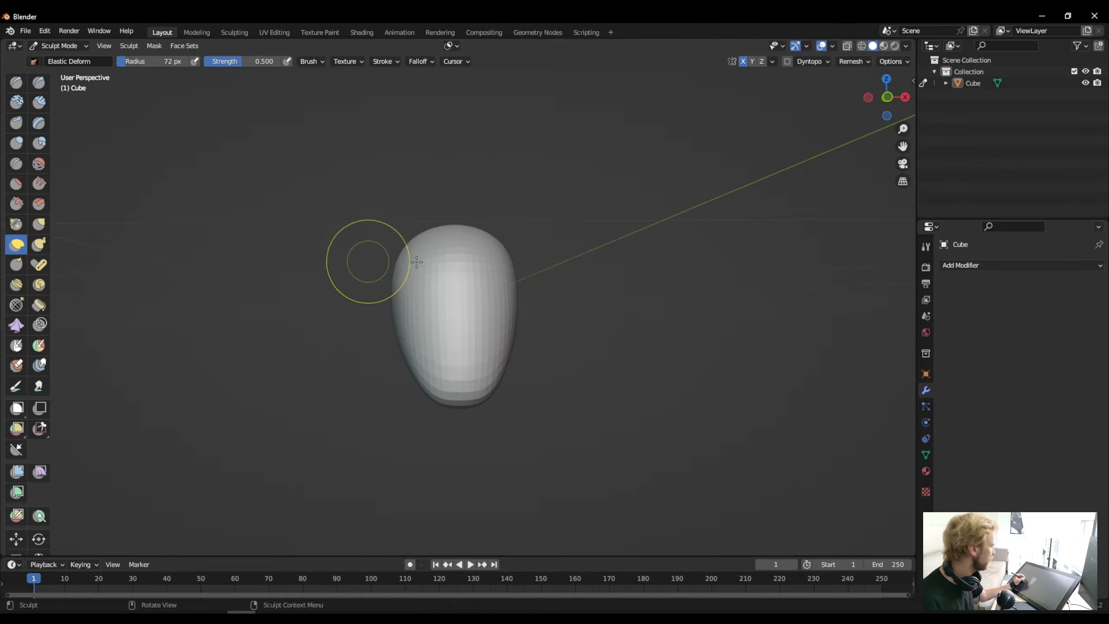
pyautogui.moveTo(366, 262)
pyautogui.mouseDown(button='middle')
pyautogui.moveTo(369, 387)
pyautogui.moveTo(379, 396)
pyautogui.moveTo(372, 347)
pyautogui.moveTo(374, 357)
pyautogui.mouseUp(button='middle')
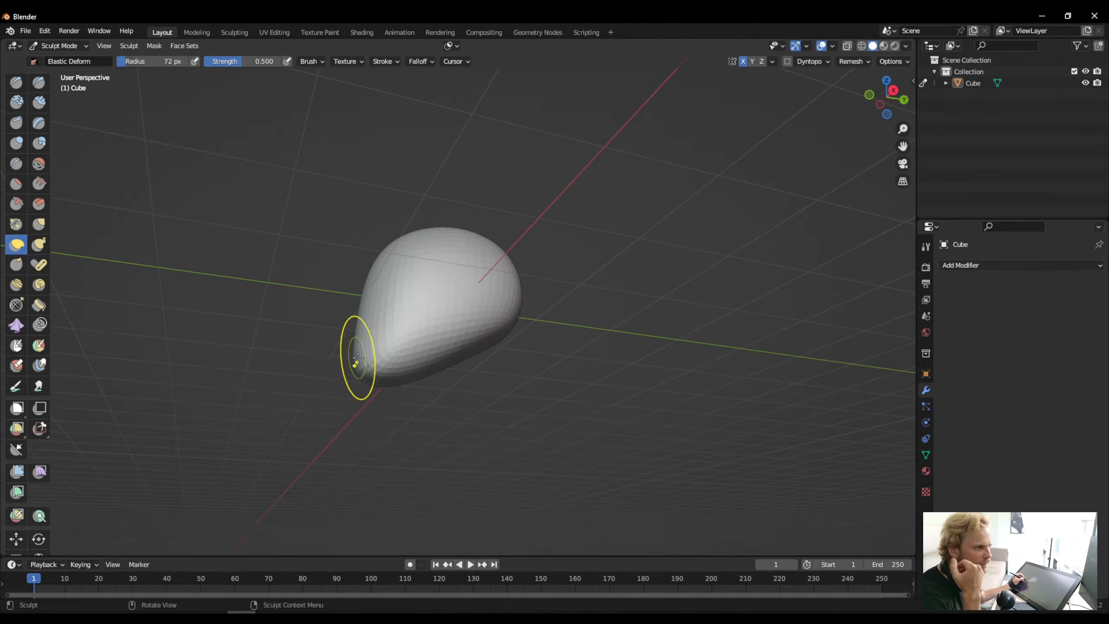
pyautogui.moveTo(357, 353); pyautogui.dragTo(388, 412, button='middle')
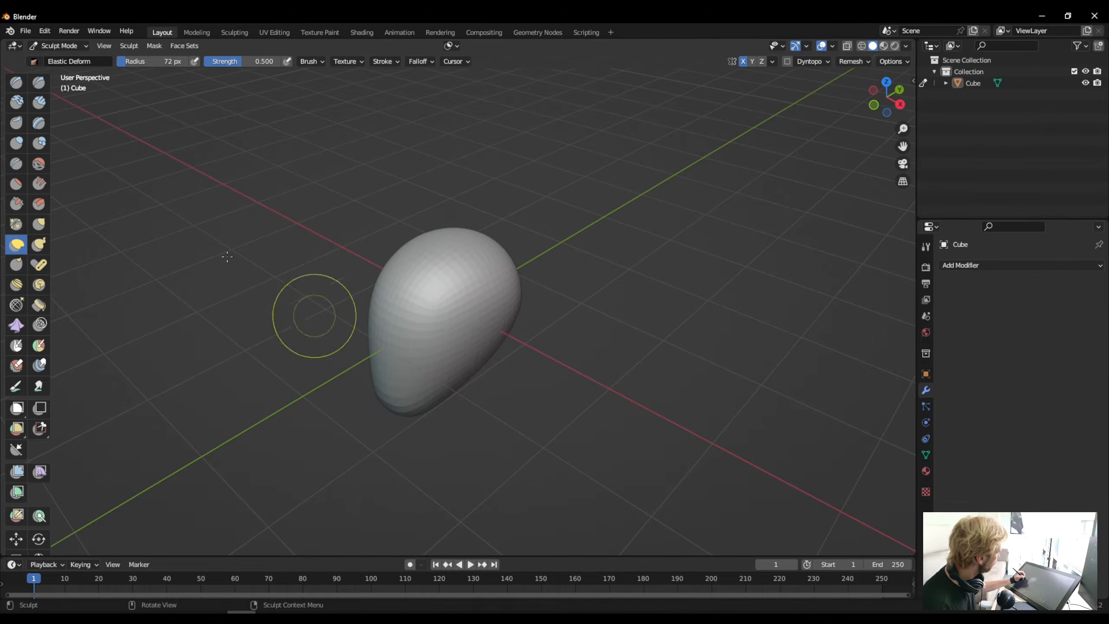
# - Lay Clay Strips strokes at 0.600 strength from the side of the head toward the front of the face
pyautogui.click(41, 105)
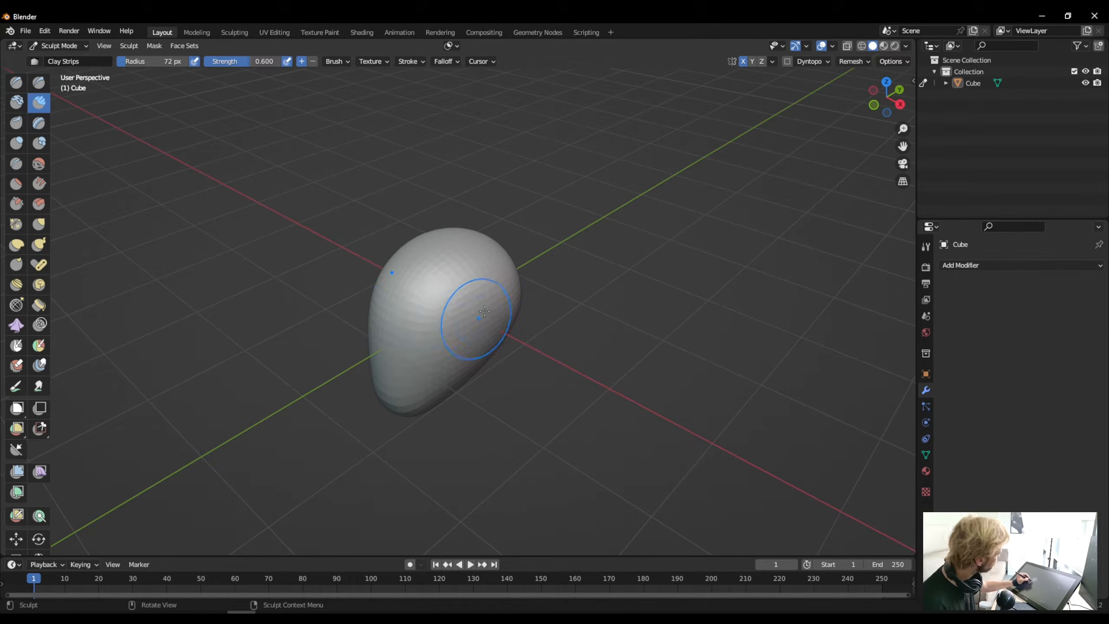
pyautogui.moveTo(485, 311); pyautogui.dragTo(401, 369)
pyautogui.moveTo(477, 311); pyautogui.dragTo(404, 367)
pyautogui.moveTo(478, 311); pyautogui.dragTo(400, 369)
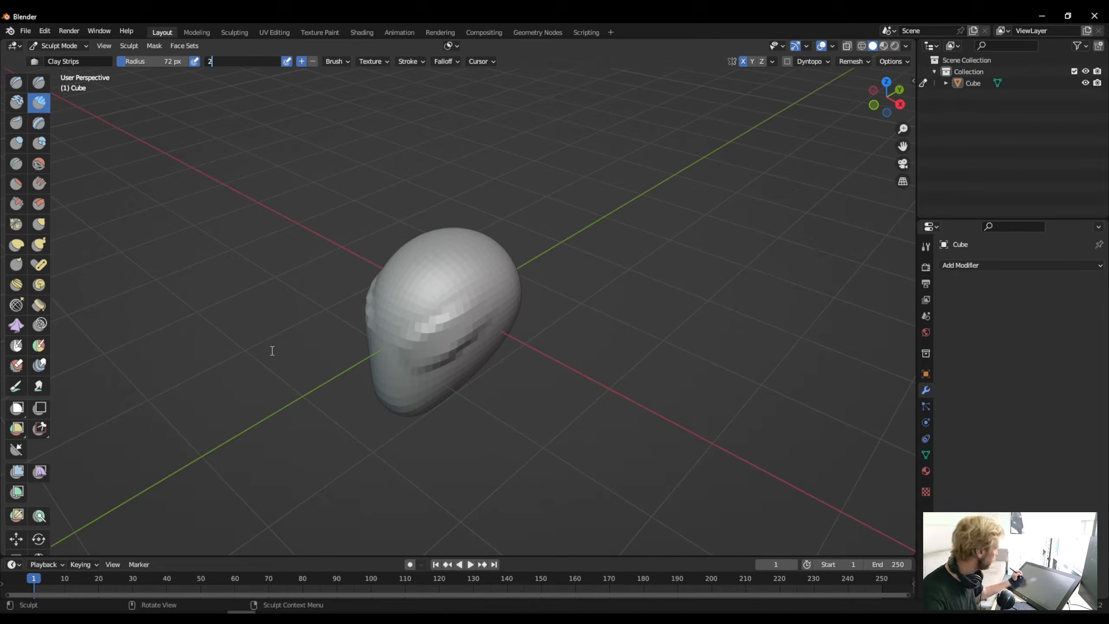
# - Set the Clay Strips strength to 2 and build a thick band around the head from the brow to the back
pyautogui.write('2')
pyautogui.press('Return')
pyautogui.moveTo(479, 303)
pyautogui.mouseDown()
pyautogui.moveTo(417, 359)
pyautogui.moveTo(371, 327)
pyautogui.moveTo(385, 349)
pyautogui.mouseUp()
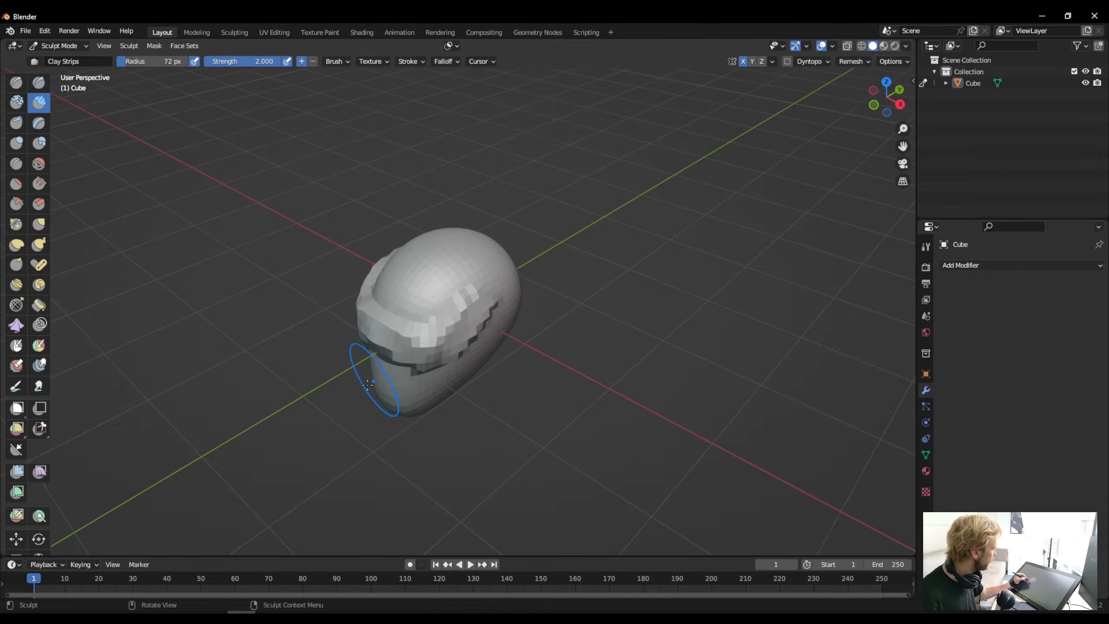
pyautogui.moveTo(330, 374)
pyautogui.mouseDown(button='middle')
pyautogui.moveTo(309, 341)
pyautogui.moveTo(313, 375)
pyautogui.moveTo(377, 329)
pyautogui.moveTo(379, 352)
pyautogui.mouseUp(button='middle')
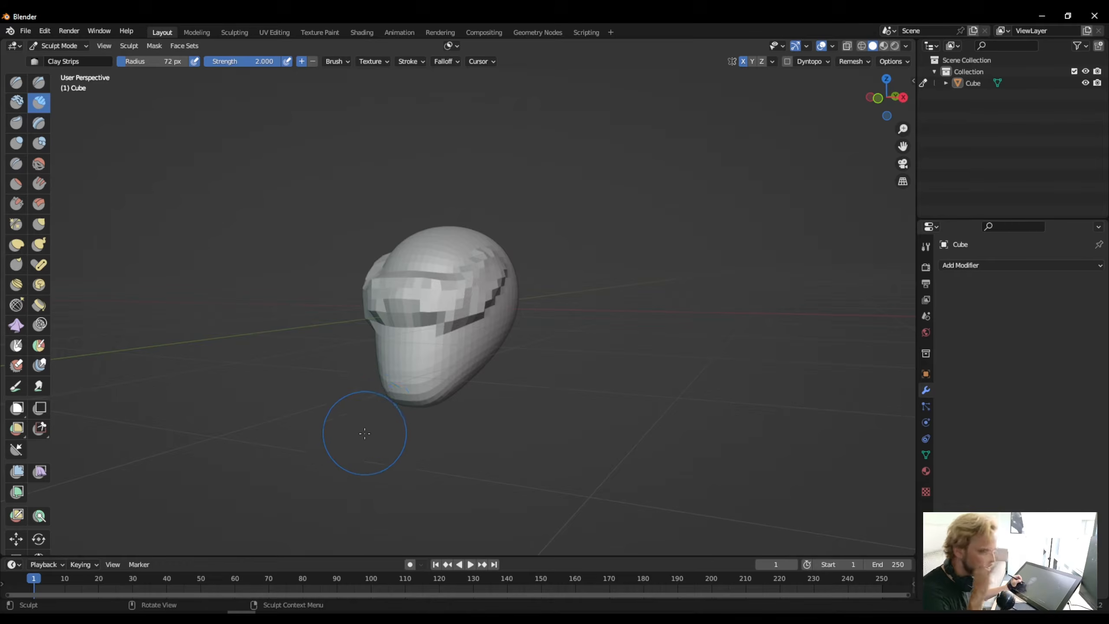
pyautogui.moveTo(368, 368); pyautogui.dragTo(423, 289, button='middle')
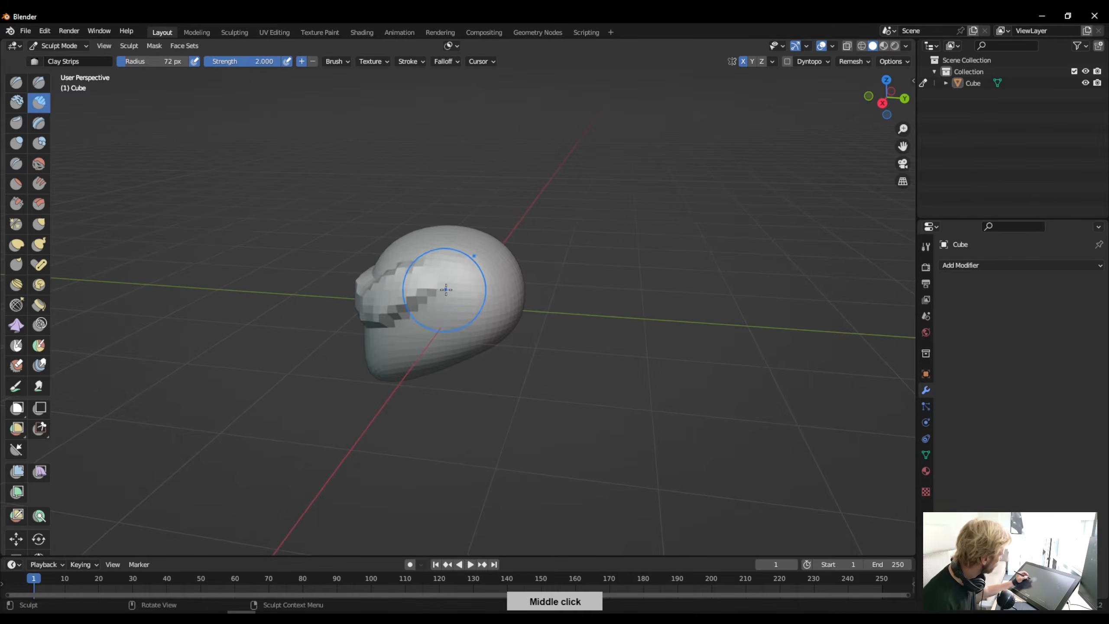
pyautogui.moveTo(423, 288); pyautogui.dragTo(527, 275)
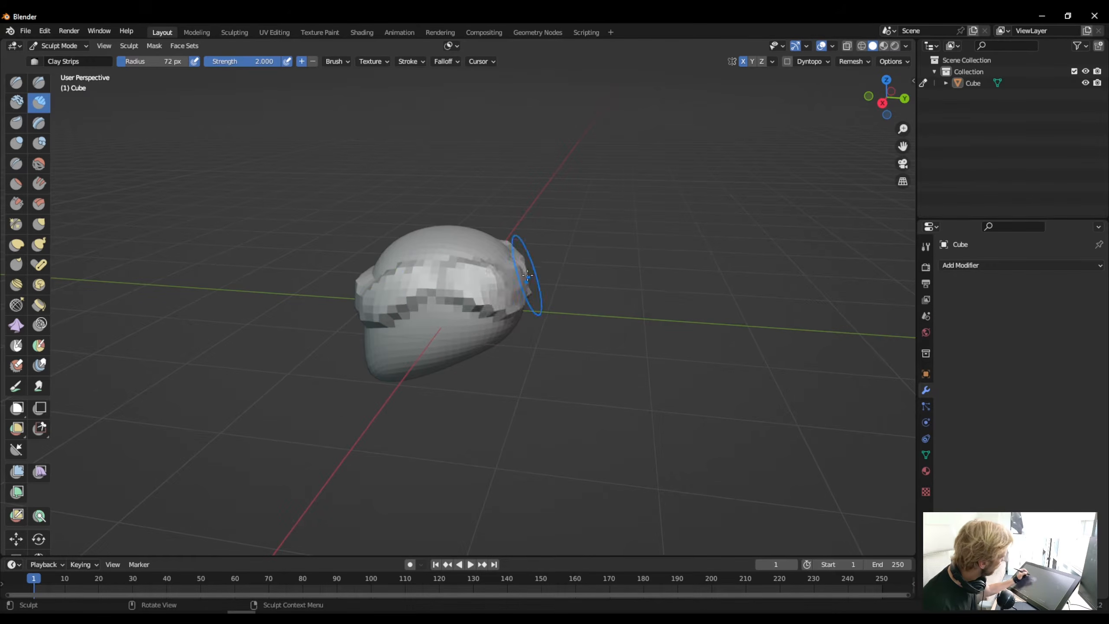
# - Cover the crown and forehead above the band with overlapping Clay Strips strokes to add volume to the skull
pyautogui.moveTo(528, 275); pyautogui.dragTo(429, 385, button='middle')
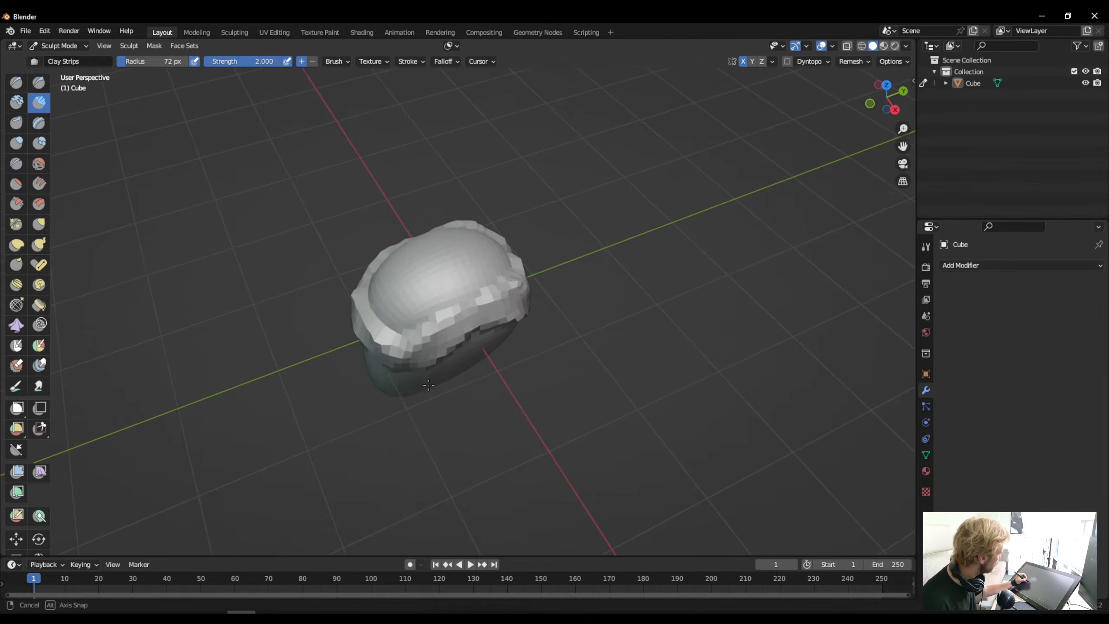
pyautogui.moveTo(365, 286); pyautogui.dragTo(401, 320)
pyautogui.moveTo(454, 284); pyautogui.dragTo(500, 268)
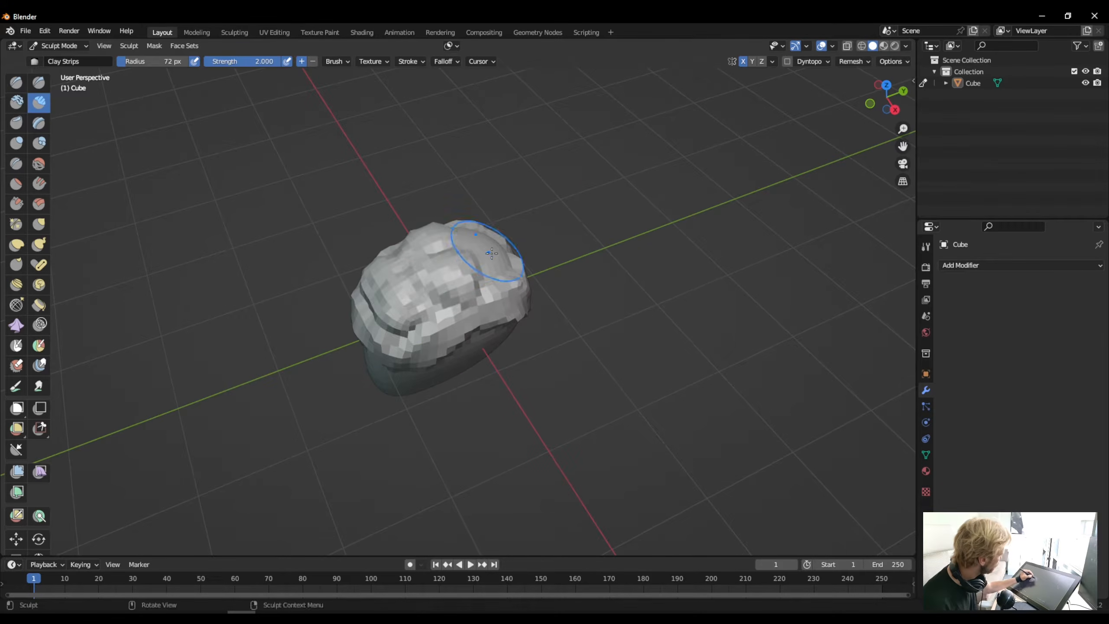
pyautogui.moveTo(404, 302); pyautogui.dragTo(507, 270)
pyautogui.moveTo(379, 322); pyautogui.dragTo(398, 345)
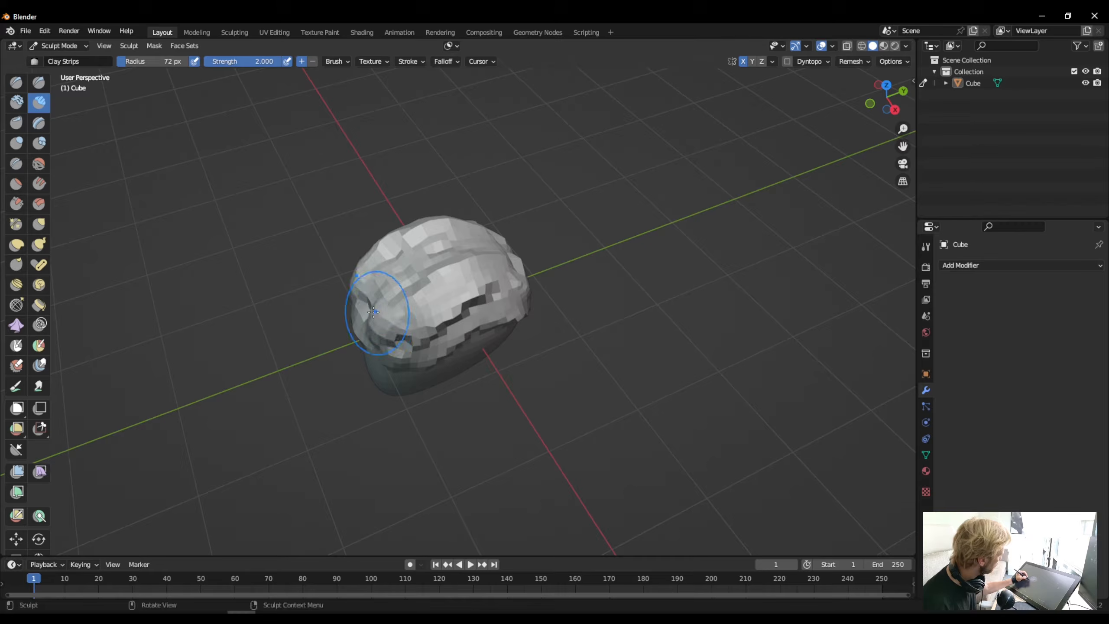
pyautogui.moveTo(393, 280); pyautogui.dragTo(454, 255)
pyautogui.moveTo(355, 304)
pyautogui.mouseDown(button='middle')
pyautogui.moveTo(304, 311)
pyautogui.moveTo(251, 265)
pyautogui.mouseUp(button='middle')
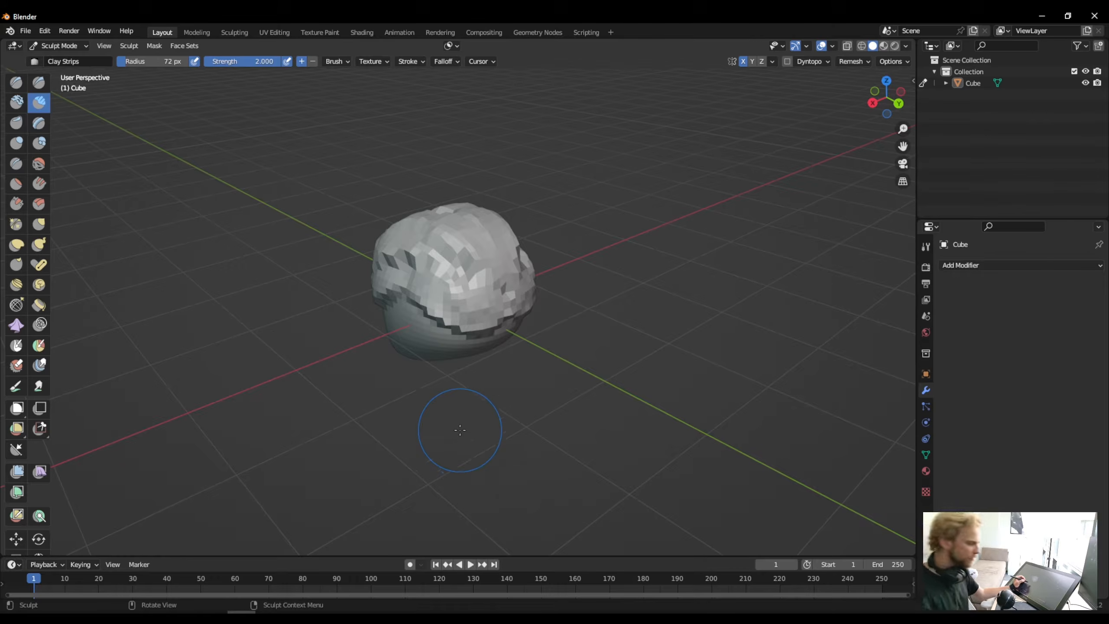
# - Smooth the rough clay strokes over the top and front of the skull
pyautogui.moveTo(459, 429); pyautogui.dragTo(494, 263, button='middle')
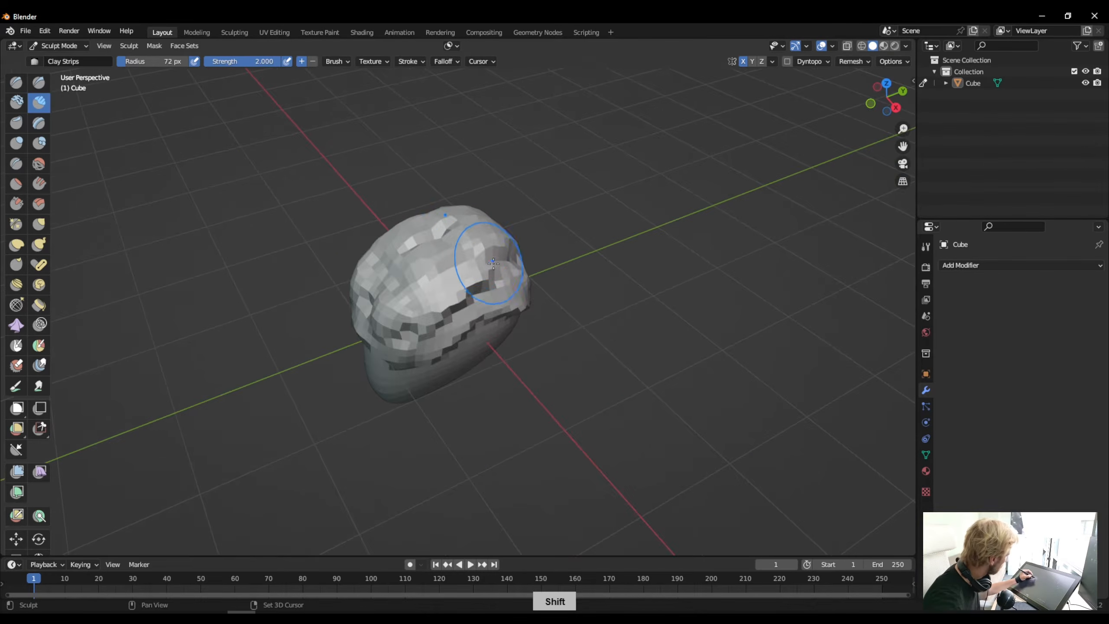
pyautogui.keyDown('shift'); pyautogui.moveTo(422, 303); pyautogui.dragTo(394, 304); pyautogui.keyUp('shift')
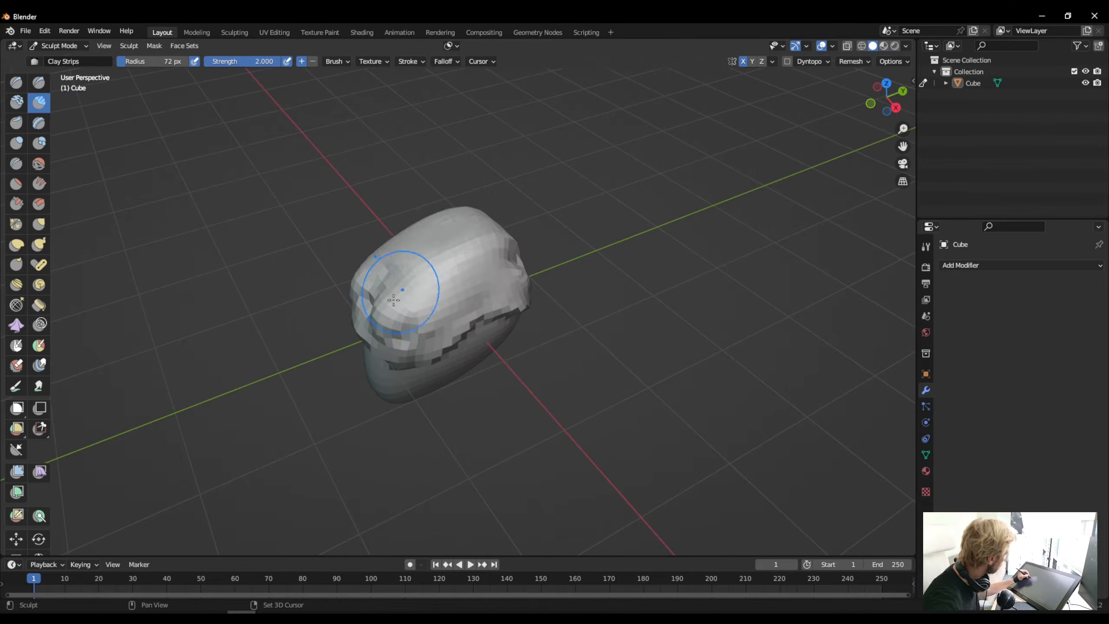
pyautogui.moveTo(375, 307); pyautogui.dragTo(416, 274, button='middle')
pyautogui.keyDown('shift'); pyautogui.moveTo(432, 277); pyautogui.dragTo(456, 274); pyautogui.keyUp('shift')
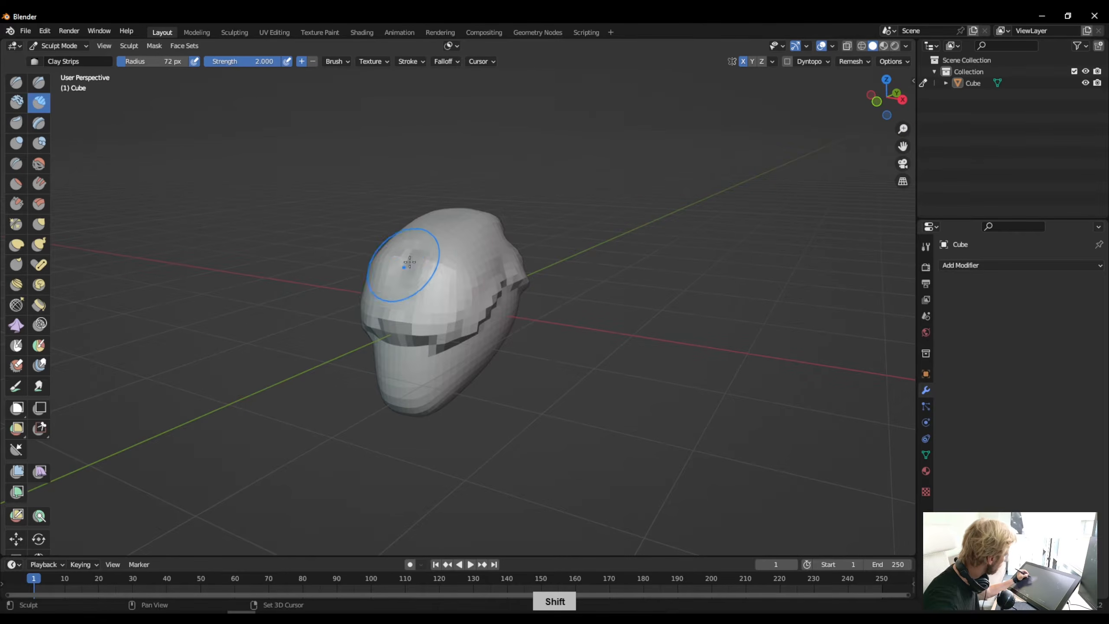
# - Smooth the back and sides of the skull, working around the head to even out the remaining clay strokes
pyautogui.moveTo(396, 272); pyautogui.dragTo(228, 321, button='middle')
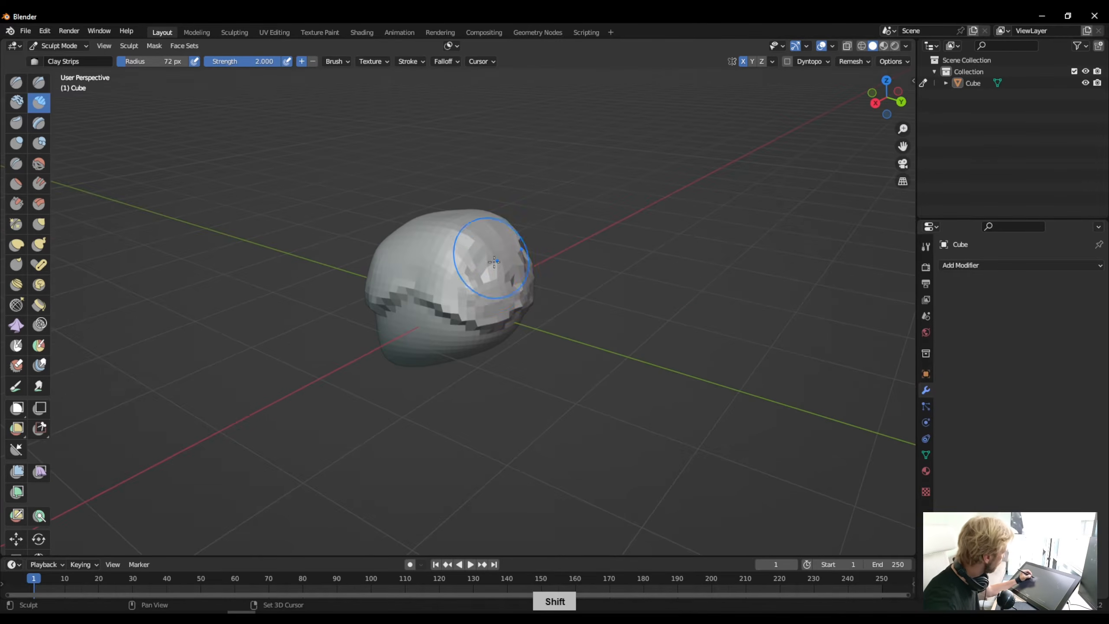
pyautogui.keyDown('shift'); pyautogui.moveTo(467, 250); pyautogui.dragTo(437, 249); pyautogui.keyUp('shift')
pyautogui.moveTo(437, 249); pyautogui.dragTo(449, 278, button='middle')
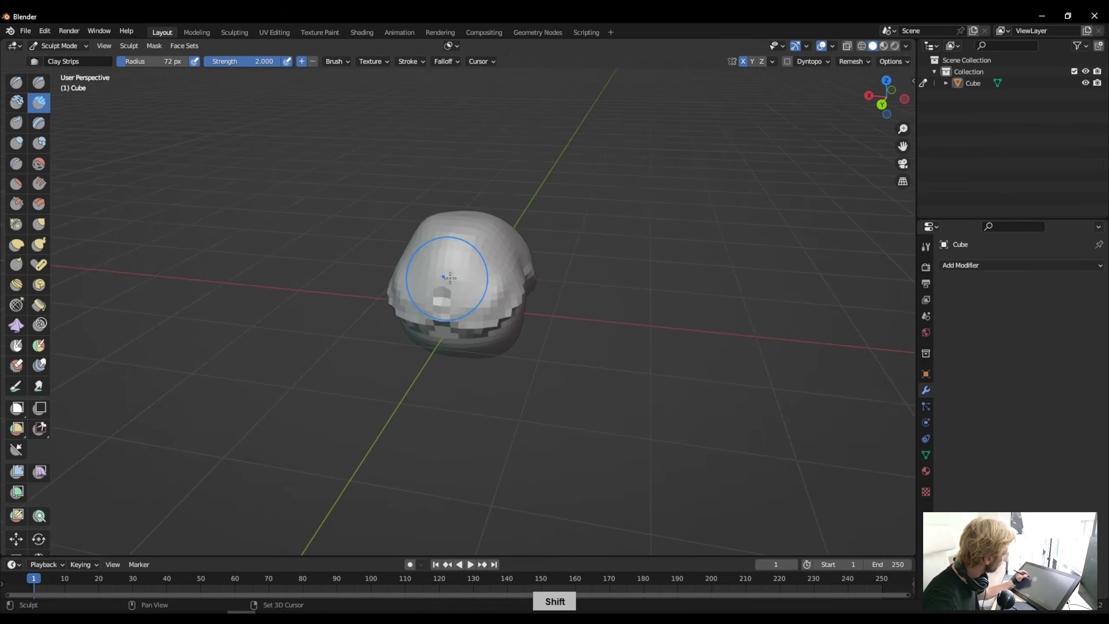
pyautogui.moveTo(383, 256); pyautogui.dragTo(401, 288, button='middle')
pyautogui.keyDown('shift'); pyautogui.moveTo(457, 278); pyautogui.dragTo(426, 253); pyautogui.keyUp('shift')
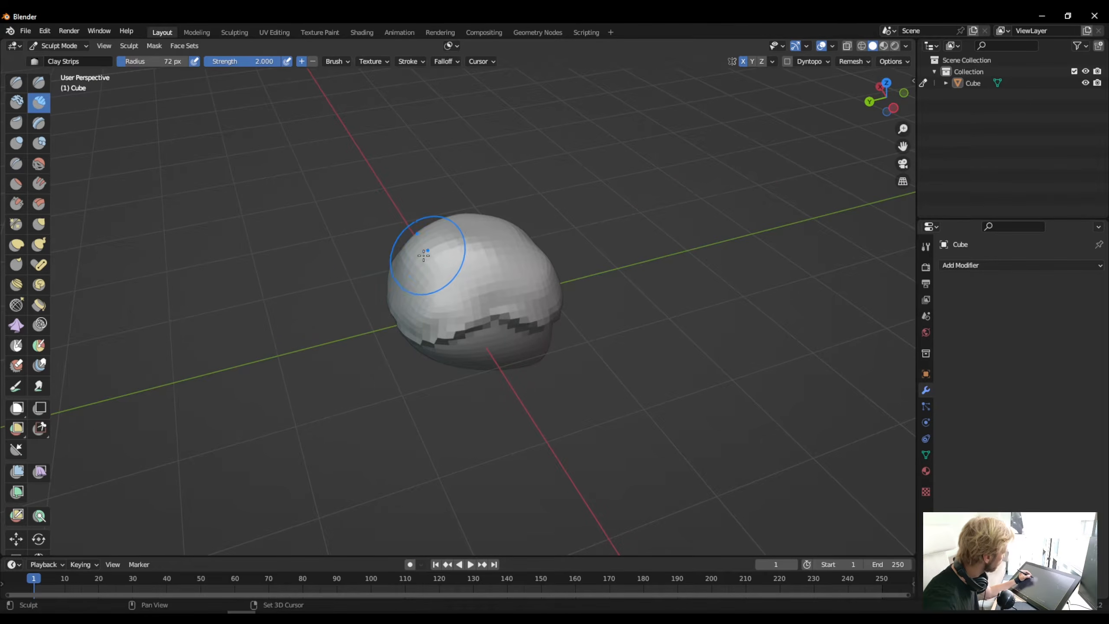
pyautogui.moveTo(328, 252)
pyautogui.mouseDown(button='middle')
pyautogui.moveTo(233, 202)
pyautogui.moveTo(249, 243)
pyautogui.mouseUp(button='middle')
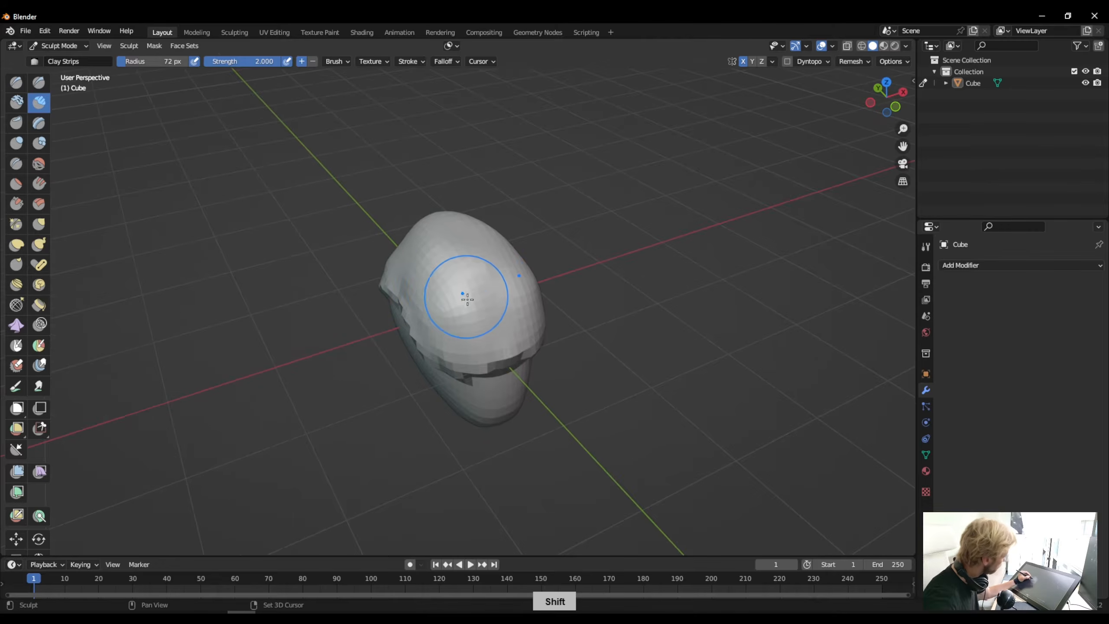
pyautogui.moveTo(439, 280)
pyautogui.mouseDown(button='middle')
pyautogui.moveTo(349, 273)
pyautogui.moveTo(359, 273)
pyautogui.mouseUp(button='middle')
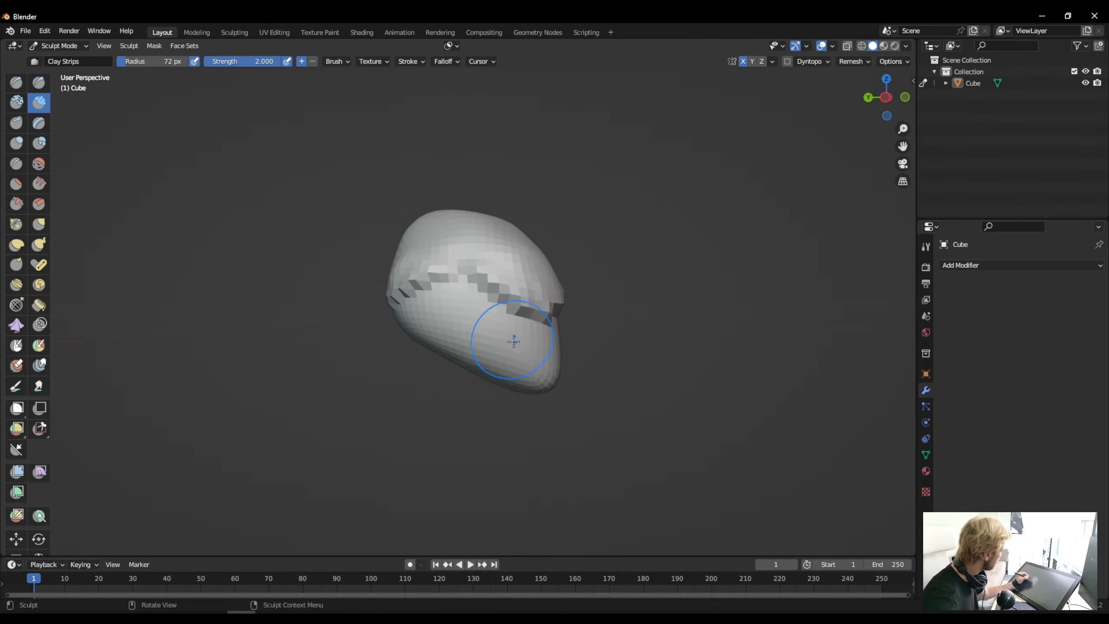
# - Build up the chin and jaw with Clay Strips, undoing the stroke that makes the chin protrude too far
pyautogui.moveTo(514, 342)
pyautogui.mouseDown(button='middle')
pyautogui.moveTo(470, 348)
pyautogui.moveTo(528, 352)
pyautogui.moveTo(478, 350)
pyautogui.moveTo(490, 352)
pyautogui.mouseUp(button='middle')
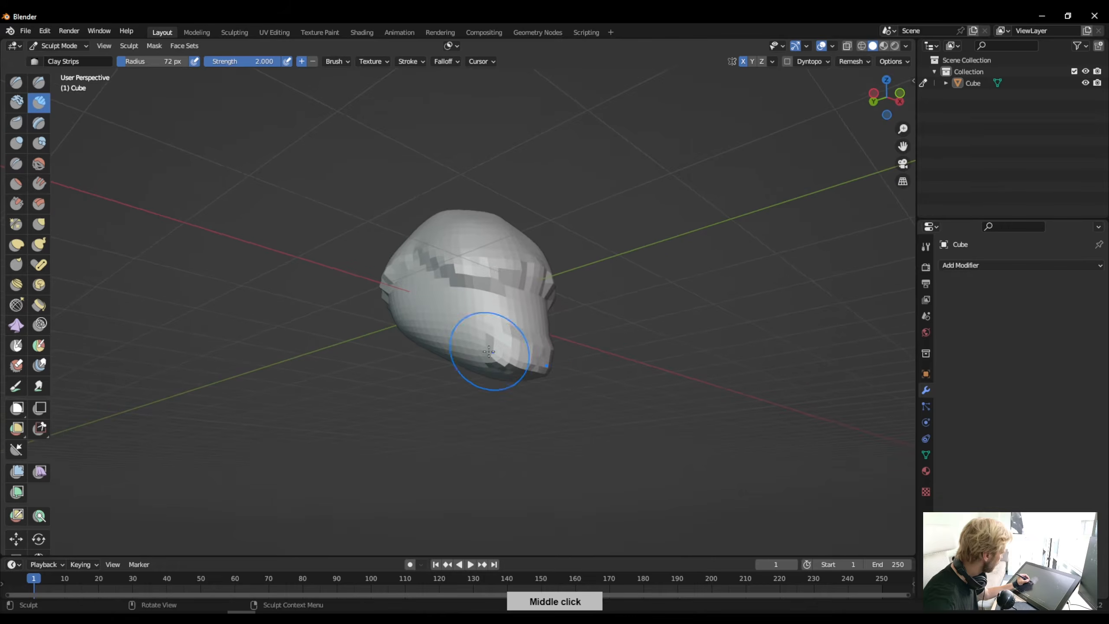
pyautogui.moveTo(532, 362); pyautogui.dragTo(456, 353)
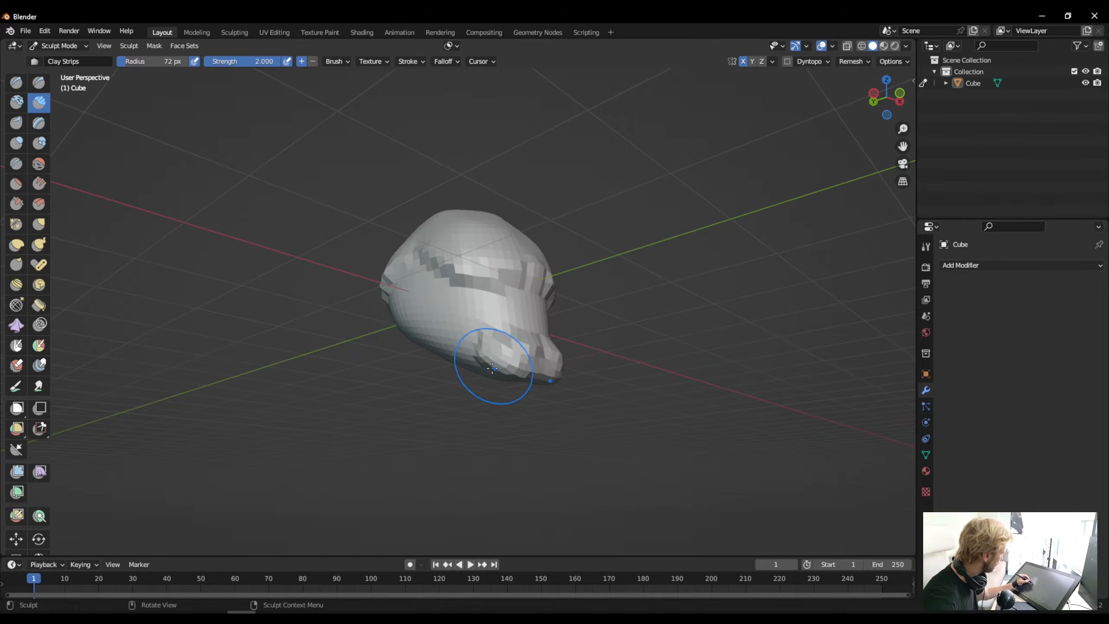
pyautogui.hotkey('ctrl', 'z')
pyautogui.moveTo(481, 364); pyautogui.dragTo(480, 350, button='middle')
pyautogui.moveTo(476, 333); pyautogui.dragTo(479, 356)
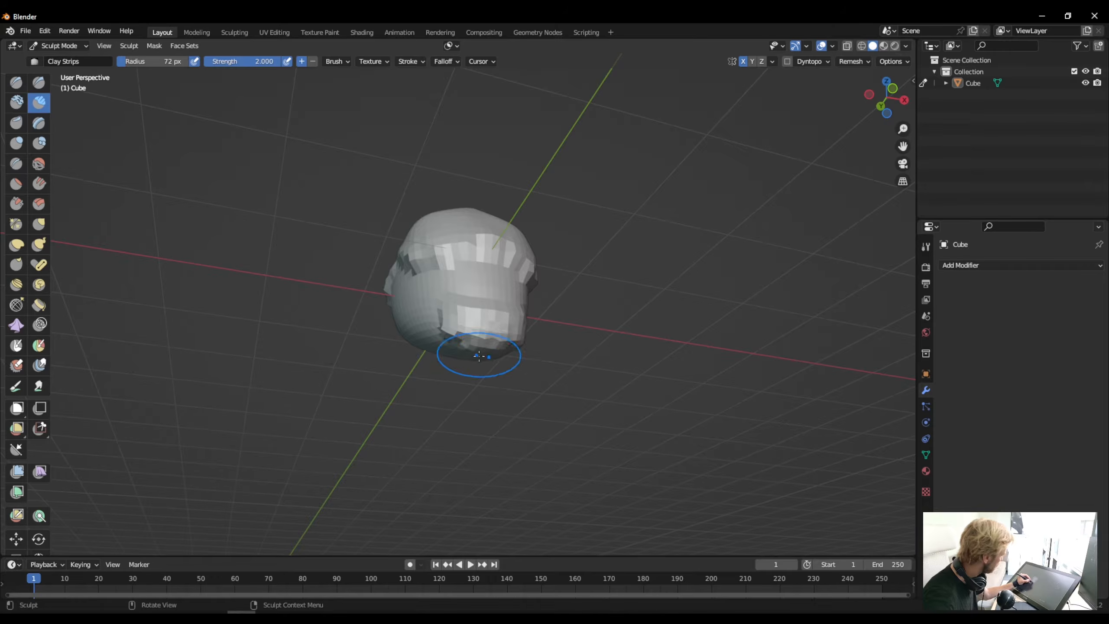
pyautogui.moveTo(412, 310); pyautogui.dragTo(493, 354, button='middle')
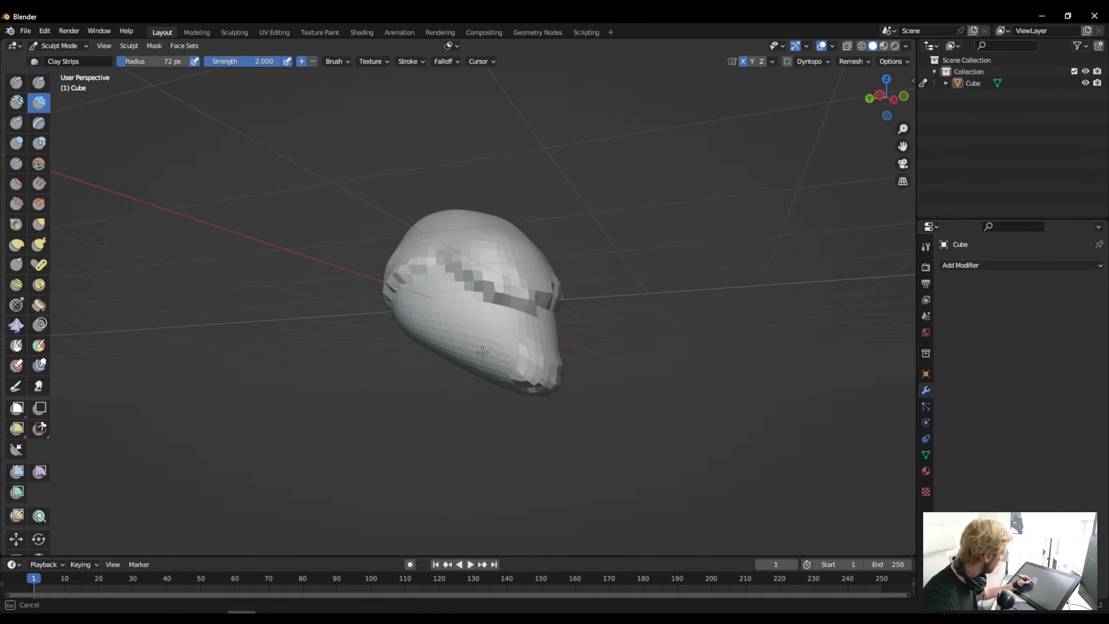
# - Add Clay Strips ridges down both sides of the head to the jaw and build up the back of the skull
pyautogui.moveTo(426, 274); pyautogui.dragTo(492, 300, button='middle')
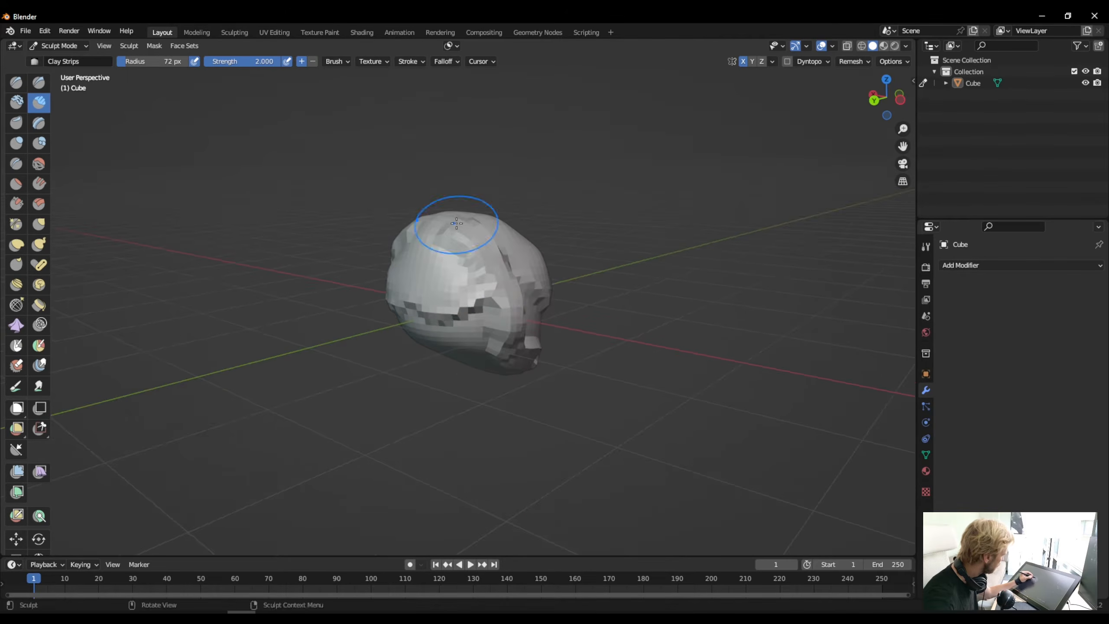
pyautogui.moveTo(493, 370); pyautogui.dragTo(489, 337, button='middle')
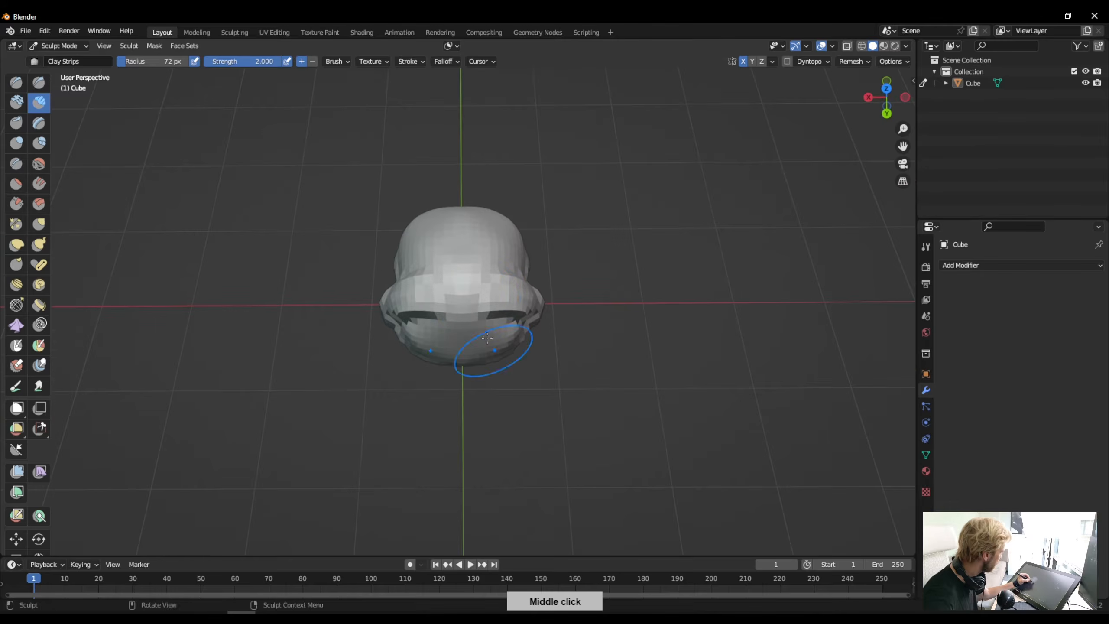
pyautogui.moveTo(422, 322)
pyautogui.mouseDown(button='middle')
pyautogui.moveTo(278, 218)
pyautogui.moveTo(208, 226)
pyautogui.moveTo(442, 272)
pyautogui.mouseUp(button='middle')
pyautogui.moveTo(442, 273)
pyautogui.mouseDown()
pyautogui.moveTo(420, 262)
pyautogui.moveTo(380, 273)
pyautogui.moveTo(430, 264)
pyautogui.mouseUp()
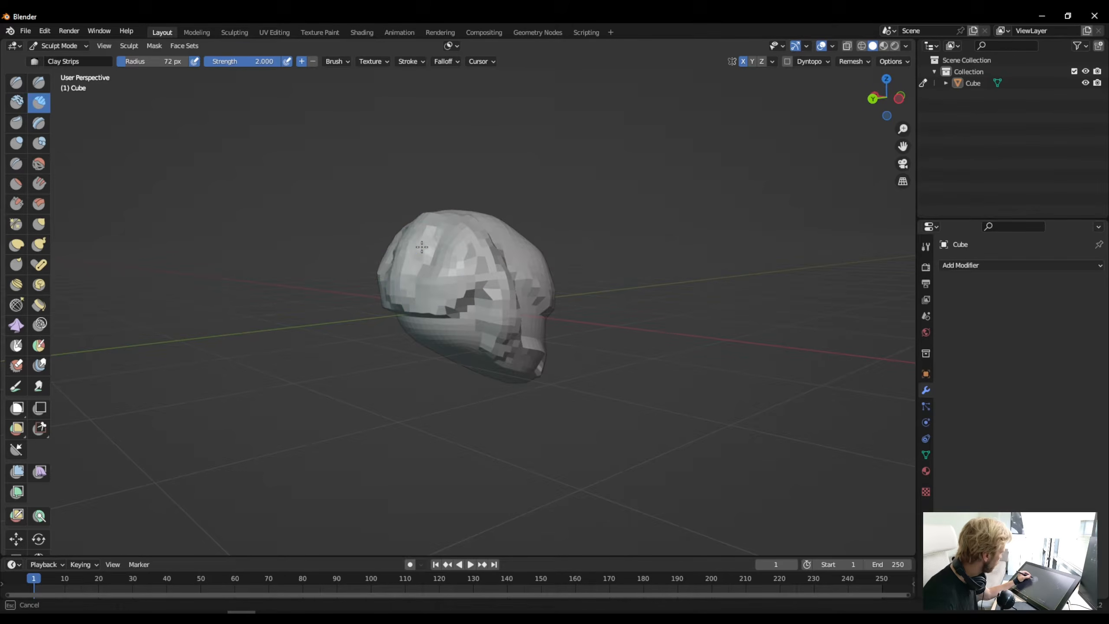
# - Smooth the back of the skull and extend its lower rear edge downward with Clay Strips
pyautogui.moveTo(402, 247)
pyautogui.keyDown('shift'); pyautogui.mouseDown()
pyautogui.moveTo(409, 259)
pyautogui.moveTo(417, 252)
pyautogui.mouseUp(); pyautogui.keyUp('shift')
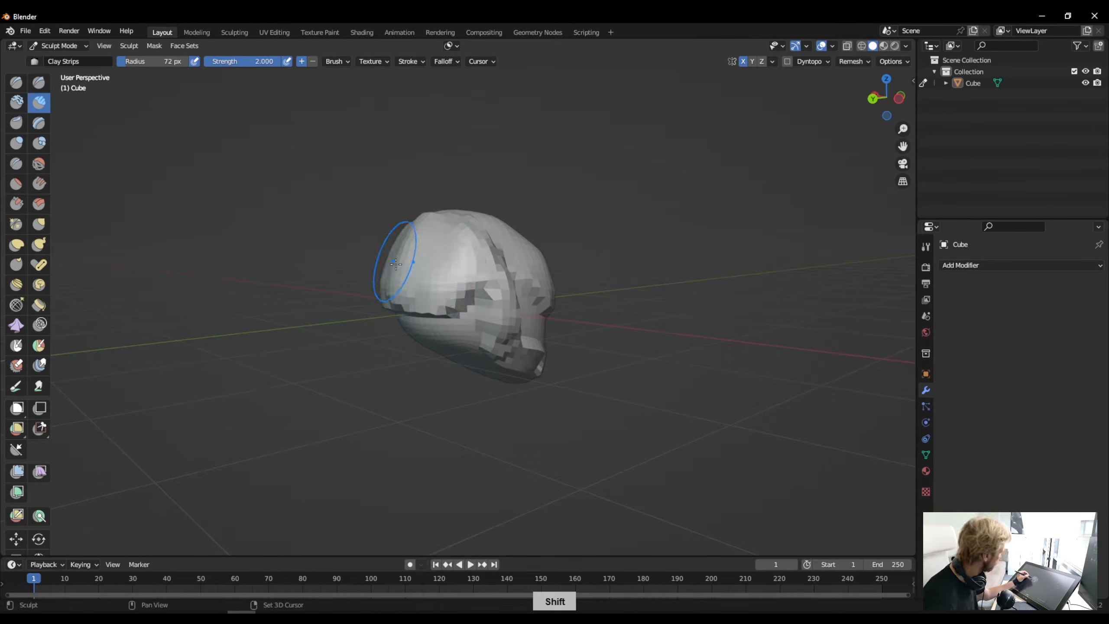
pyautogui.moveTo(417, 252)
pyautogui.mouseDown(button='middle')
pyautogui.moveTo(460, 311)
pyautogui.moveTo(292, 347)
pyautogui.moveTo(403, 334)
pyautogui.mouseUp(button='middle')
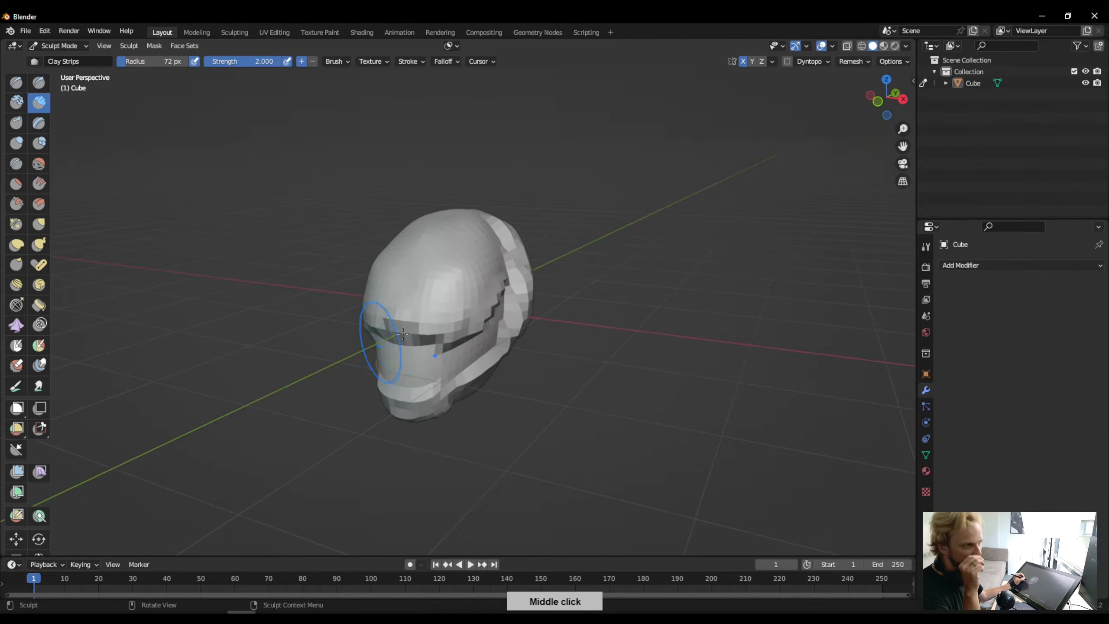
pyautogui.moveTo(362, 390)
pyautogui.mouseDown(button='middle')
pyautogui.moveTo(419, 337)
pyautogui.moveTo(258, 322)
pyautogui.moveTo(325, 359)
pyautogui.moveTo(445, 387)
pyautogui.moveTo(349, 346)
pyautogui.moveTo(63, 166)
pyautogui.mouseUp(button='middle')
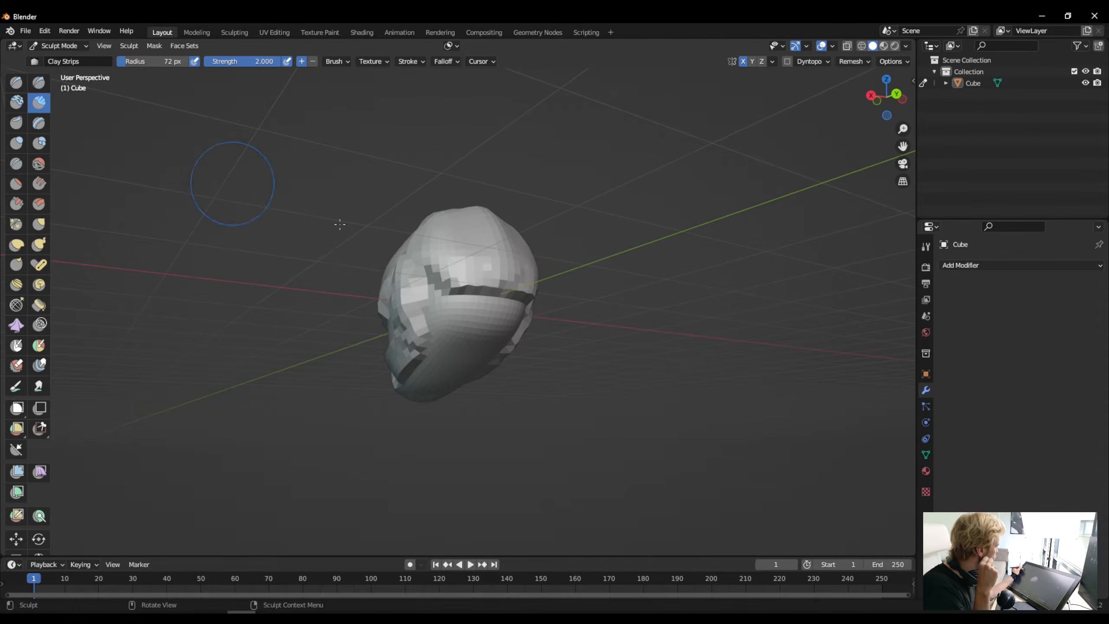
pyautogui.moveTo(496, 311)
pyautogui.mouseDown()
pyautogui.moveTo(456, 313)
pyautogui.moveTo(515, 326)
pyautogui.mouseUp()
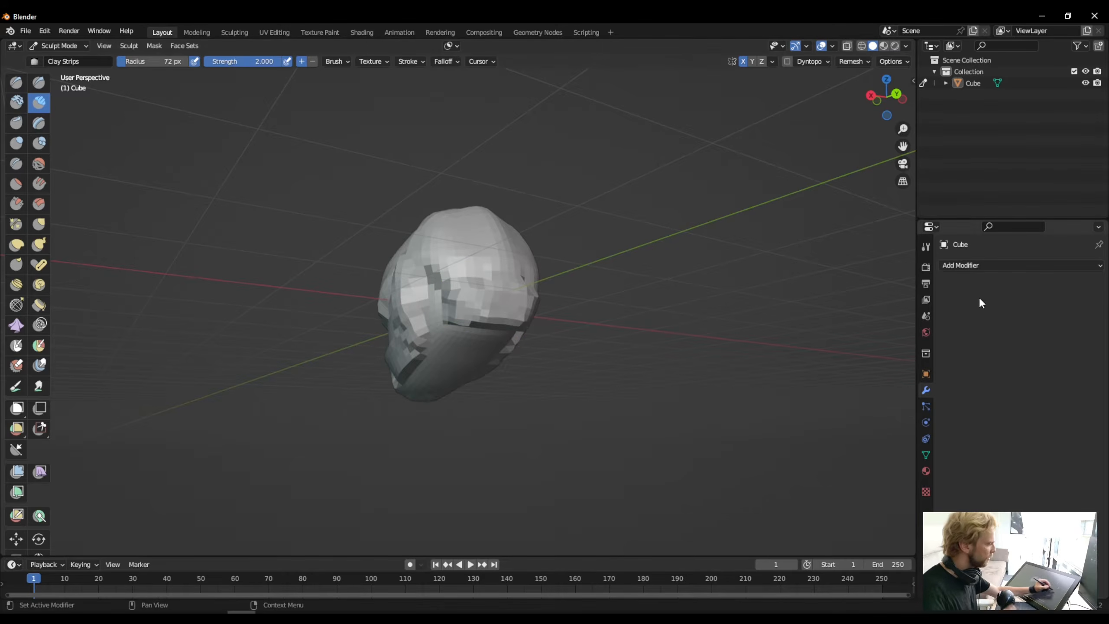
# - Add a Multiresolution modifier to the head mesh and subdivide it once
pyautogui.click(970, 266)
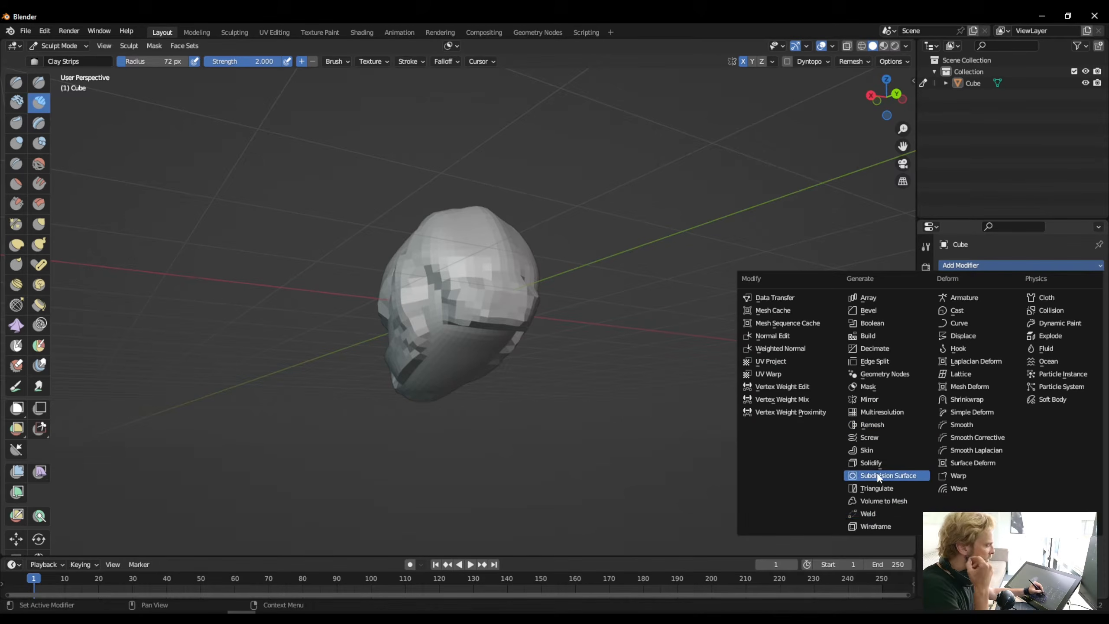
pyautogui.click(969, 272)
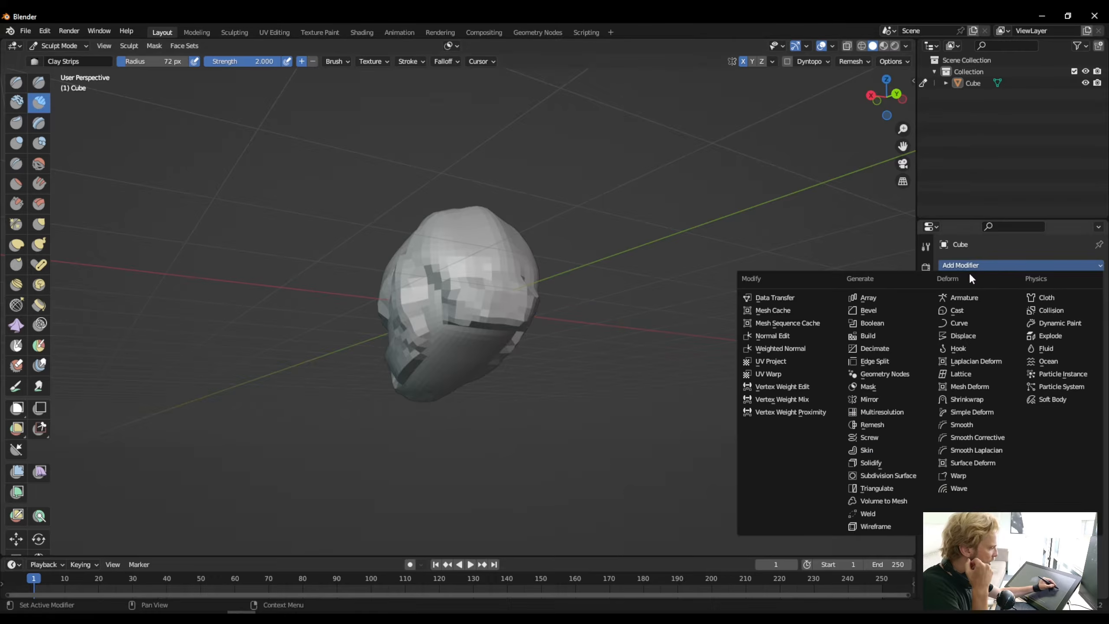
pyautogui.click(864, 412)
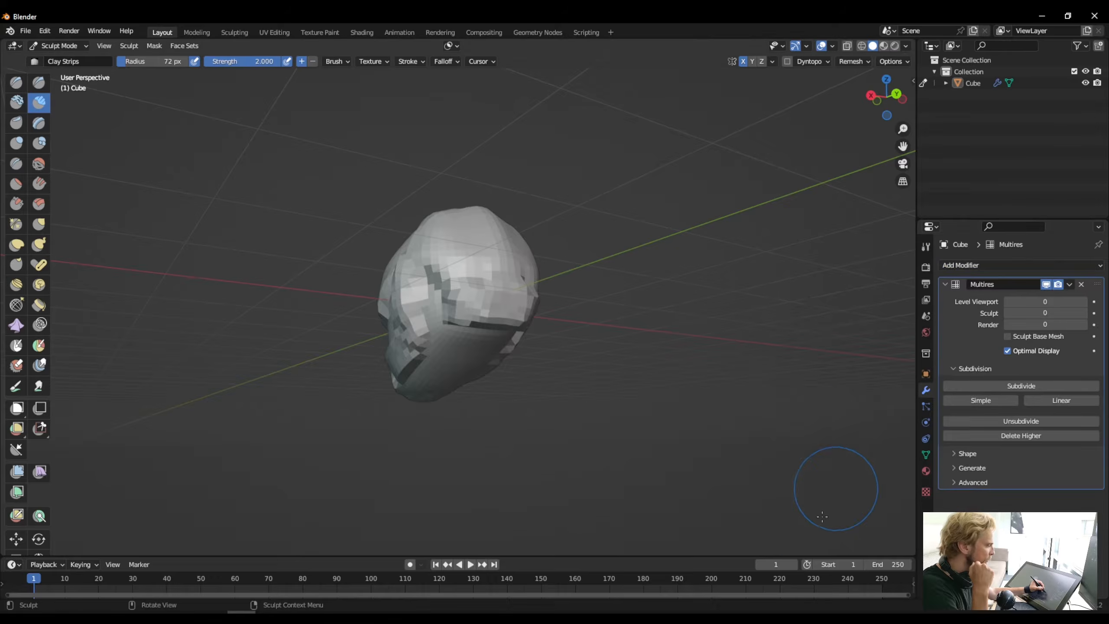
pyautogui.middleClick(842, 322)
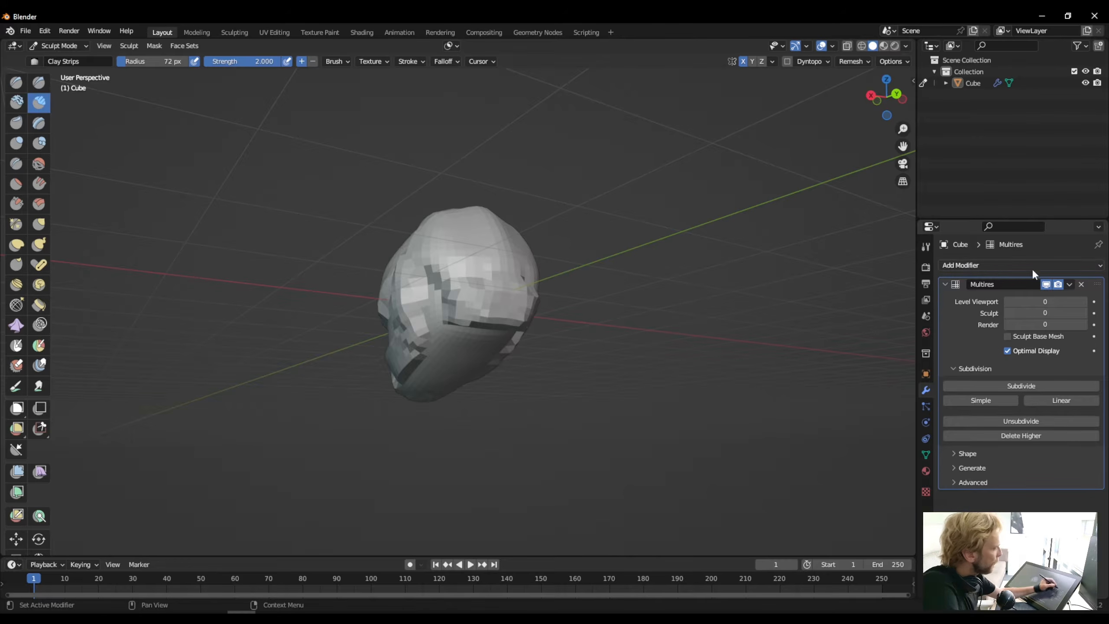
pyautogui.click(967, 386)
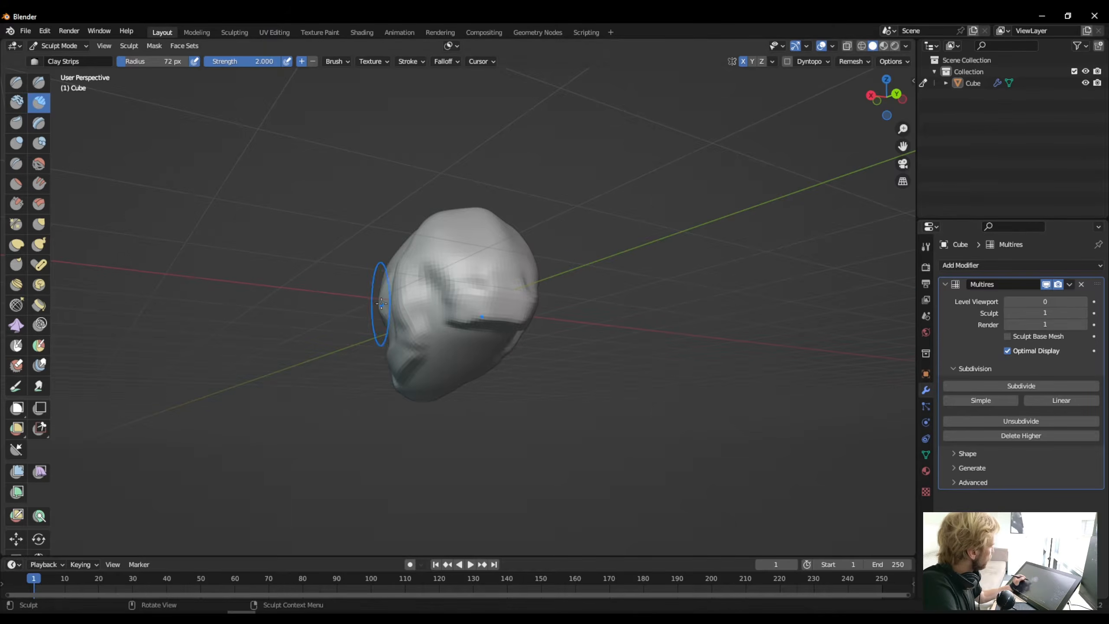
# - Lay a Clay Strips stroke from the side of the brow back across the temple
pyautogui.moveTo(470, 310); pyautogui.dragTo(661, 341, button='middle')
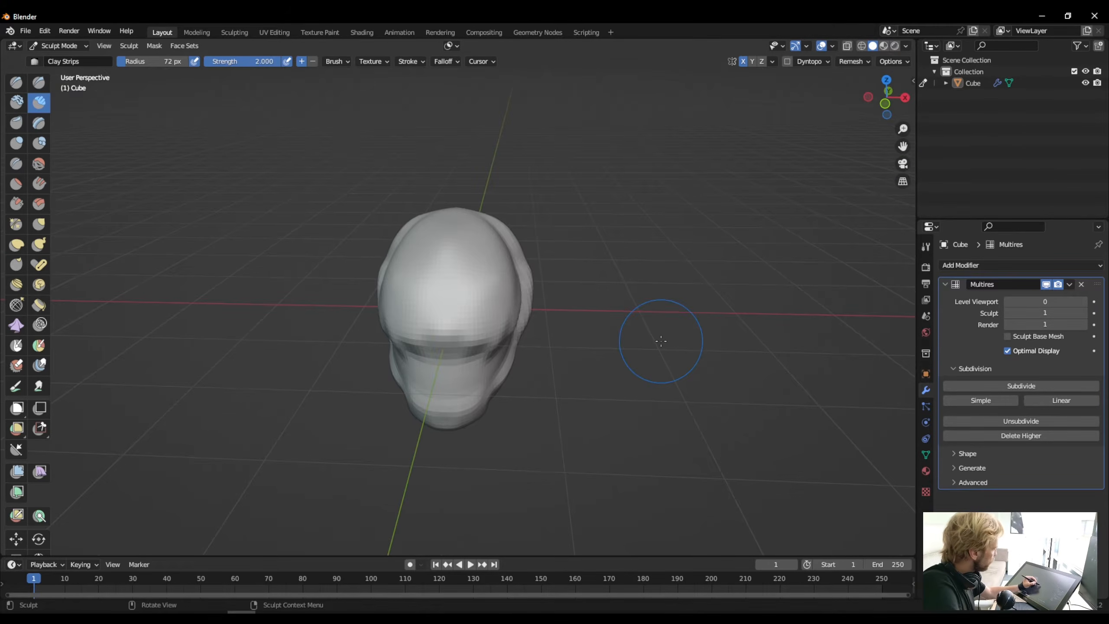
pyautogui.moveTo(393, 346); pyautogui.dragTo(460, 317, button='middle')
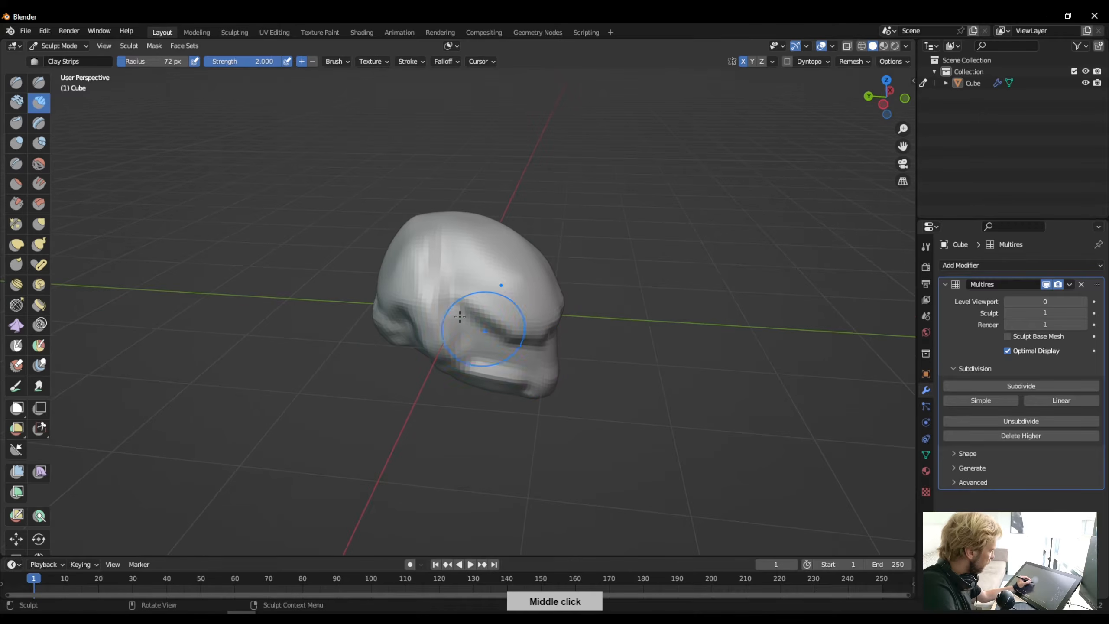
pyautogui.moveTo(537, 322); pyautogui.dragTo(454, 268)
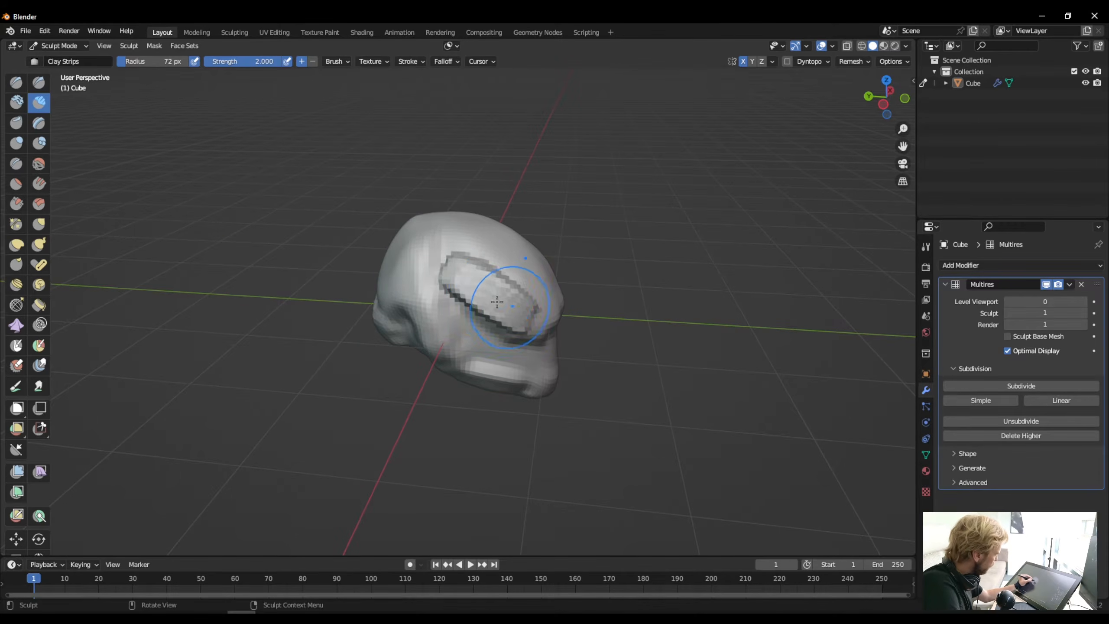
pyautogui.moveTo(497, 302)
pyautogui.mouseDown(button='middle')
pyautogui.moveTo(332, 247)
pyautogui.moveTo(404, 281)
pyautogui.moveTo(393, 302)
pyautogui.moveTo(483, 316)
pyautogui.mouseUp(button='middle')
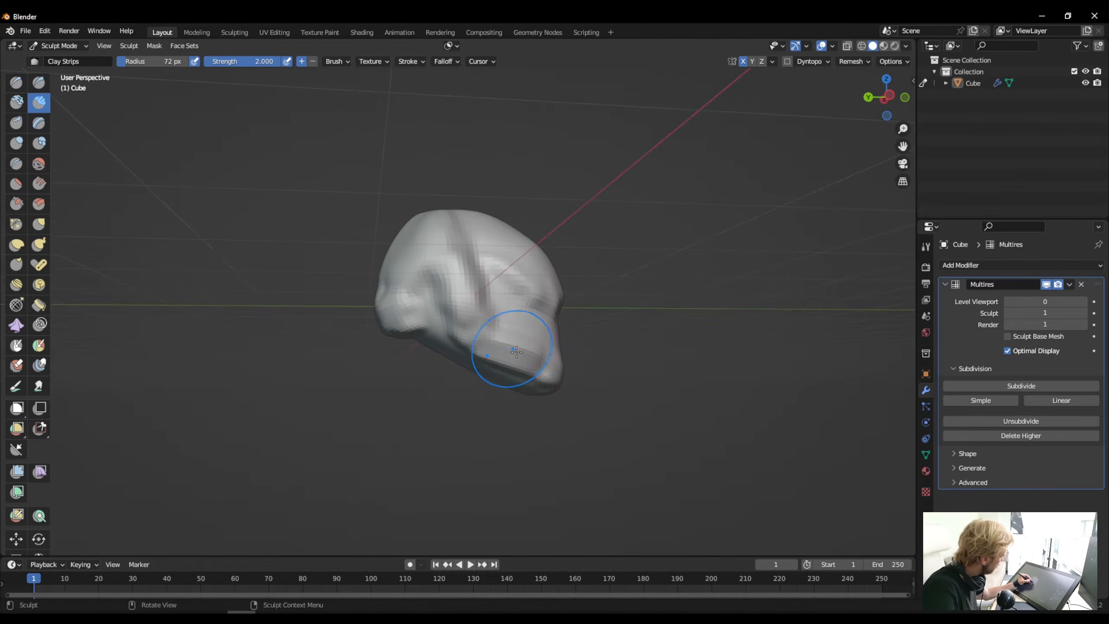
# - Build up the jawline, the ridge along the side of the head and the lower back of the skull with Clay Strips
pyautogui.moveTo(516, 351)
pyautogui.mouseDown(button='middle')
pyautogui.moveTo(435, 335)
pyautogui.moveTo(507, 339)
pyautogui.moveTo(528, 322)
pyautogui.moveTo(329, 248)
pyautogui.moveTo(345, 289)
pyautogui.mouseUp(button='middle')
pyautogui.moveTo(315, 319); pyautogui.dragTo(349, 339)
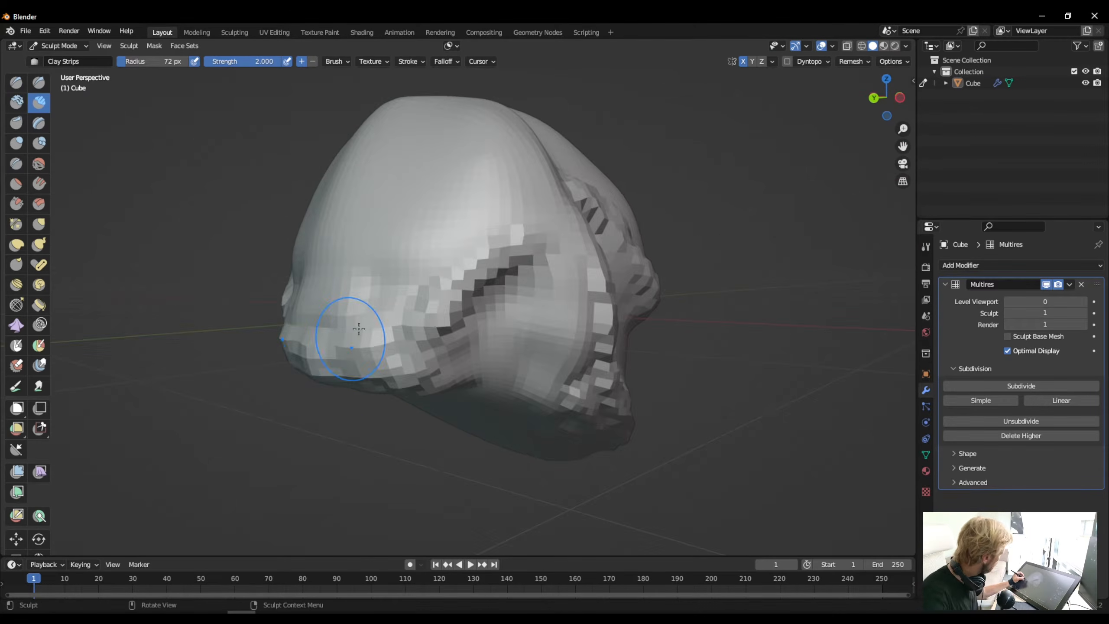
pyautogui.moveTo(348, 340); pyautogui.dragTo(359, 371, button='middle')
pyautogui.moveTo(359, 371); pyautogui.dragTo(372, 297)
pyautogui.moveTo(371, 297)
pyautogui.mouseDown(button='middle')
pyautogui.moveTo(349, 444)
pyautogui.moveTo(489, 393)
pyautogui.moveTo(668, 272)
pyautogui.moveTo(476, 416)
pyautogui.moveTo(364, 362)
pyautogui.moveTo(470, 241)
pyautogui.moveTo(397, 288)
pyautogui.moveTo(347, 441)
pyautogui.moveTo(372, 285)
pyautogui.moveTo(347, 395)
pyautogui.moveTo(279, 371)
pyautogui.mouseUp(button='middle')
# - Enlarge the Clay Strips brush to a 115 px radius and build up a thick band across the brow and forehead
pyautogui.scroll(-1, 476, 416)
pyautogui.press('f')
pyautogui.moveTo(590, 323); pyautogui.dragTo(507, 334)
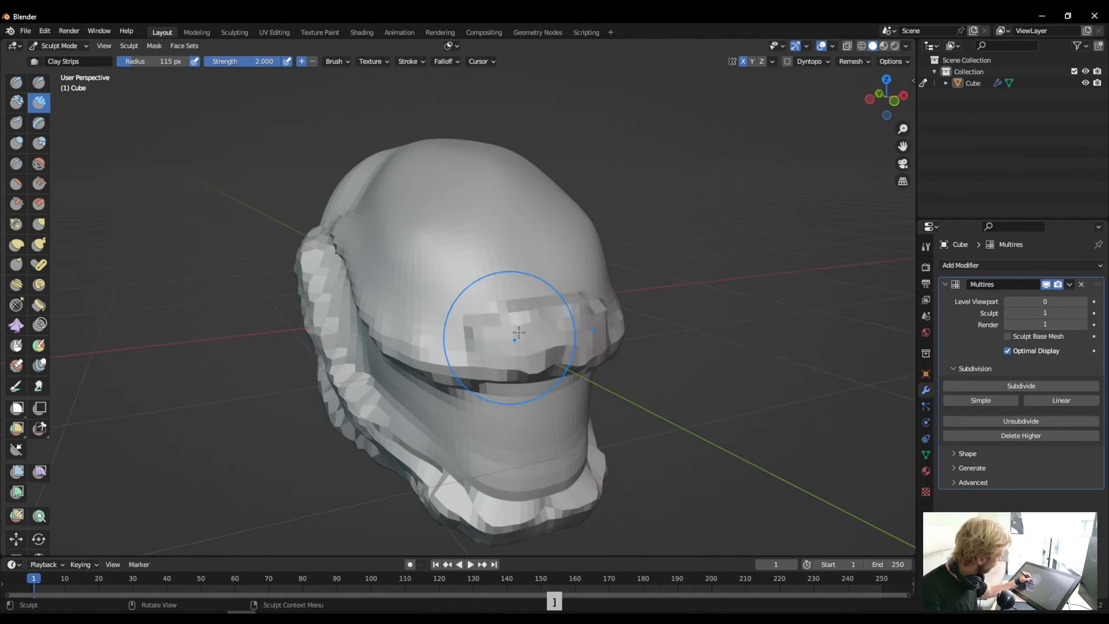
pyautogui.moveTo(507, 334); pyautogui.dragTo(532, 392, button='middle')
pyautogui.moveTo(532, 391); pyautogui.dragTo(568, 283)
pyautogui.moveTo(568, 283); pyautogui.dragTo(507, 284, button='middle')
pyautogui.keyDown('shift'); pyautogui.moveTo(508, 285); pyautogui.dragTo(598, 227); pyautogui.keyUp('shift')
pyautogui.moveTo(598, 227); pyautogui.dragTo(480, 197, button='middle')
# - Pull the brow forward and reshape the crown and chin with Elastic Deform
pyautogui.click(17, 245)
pyautogui.moveTo(459, 297); pyautogui.dragTo(607, 260, button='middle')
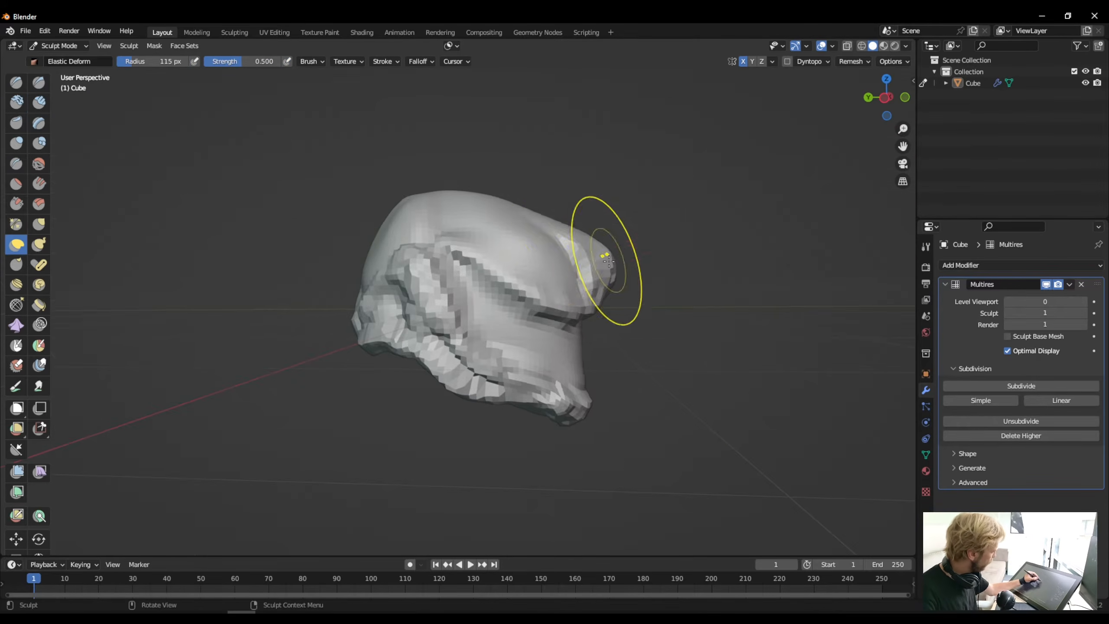
pyautogui.moveTo(445, 197); pyautogui.dragTo(454, 166)
pyautogui.moveTo(564, 392)
pyautogui.mouseDown(button='middle')
pyautogui.moveTo(437, 368)
pyautogui.moveTo(541, 419)
pyautogui.mouseUp(button='middle')
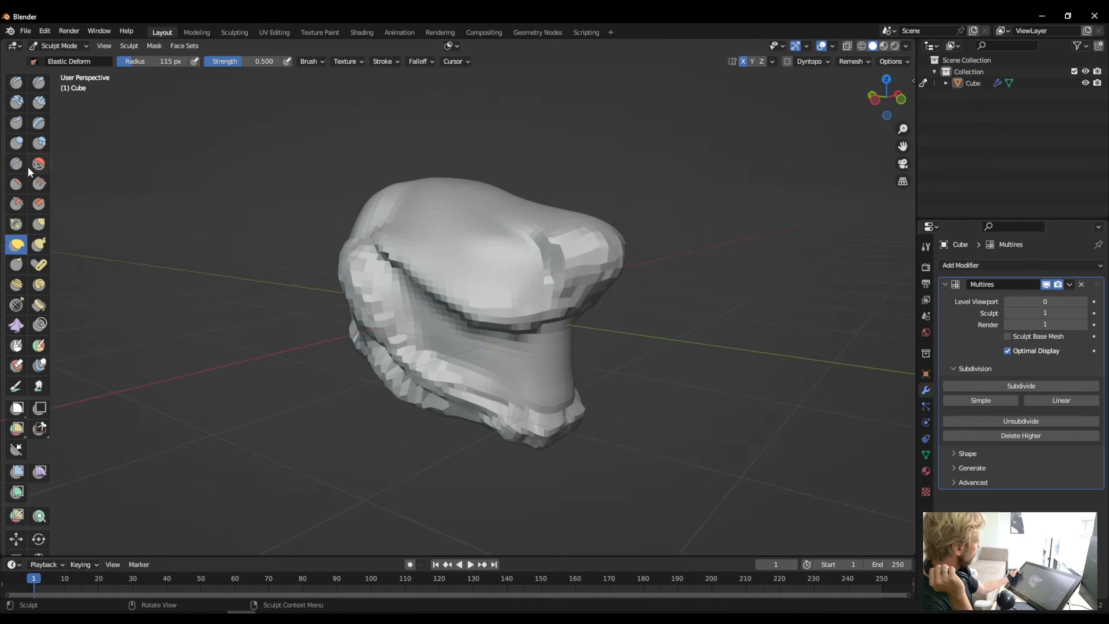
# - Add Clay Strips volume over the protruding brow and along the side of the head
pyautogui.click(39, 103)
pyautogui.moveTo(472, 288)
pyautogui.mouseDown()
pyautogui.moveTo(559, 252)
pyautogui.moveTo(576, 270)
pyautogui.mouseUp()
pyautogui.moveTo(576, 271); pyautogui.dragTo(604, 311, button='middle')
pyautogui.moveTo(604, 230); pyautogui.dragTo(567, 271)
pyautogui.moveTo(568, 271); pyautogui.dragTo(537, 244, button='middle')
pyautogui.moveTo(481, 350)
pyautogui.mouseDown(button='middle')
pyautogui.moveTo(458, 448)
pyautogui.moveTo(470, 321)
pyautogui.moveTo(349, 299)
pyautogui.mouseUp(button='middle')
# - Subdivide the Multires modifier to level 2 and refine the jaw, side and brow with Clay Strips at strength 1.000
pyautogui.click(1021, 386)
pyautogui.moveTo(262, 62)
pyautogui.mouseDown()
pyautogui.moveTo(216, 61)
pyautogui.moveTo(280, 62)
pyautogui.mouseUp()
pyautogui.moveTo(304, 299)
pyautogui.mouseDown(button='middle')
pyautogui.moveTo(517, 422)
pyautogui.moveTo(408, 356)
pyautogui.mouseUp(button='middle')
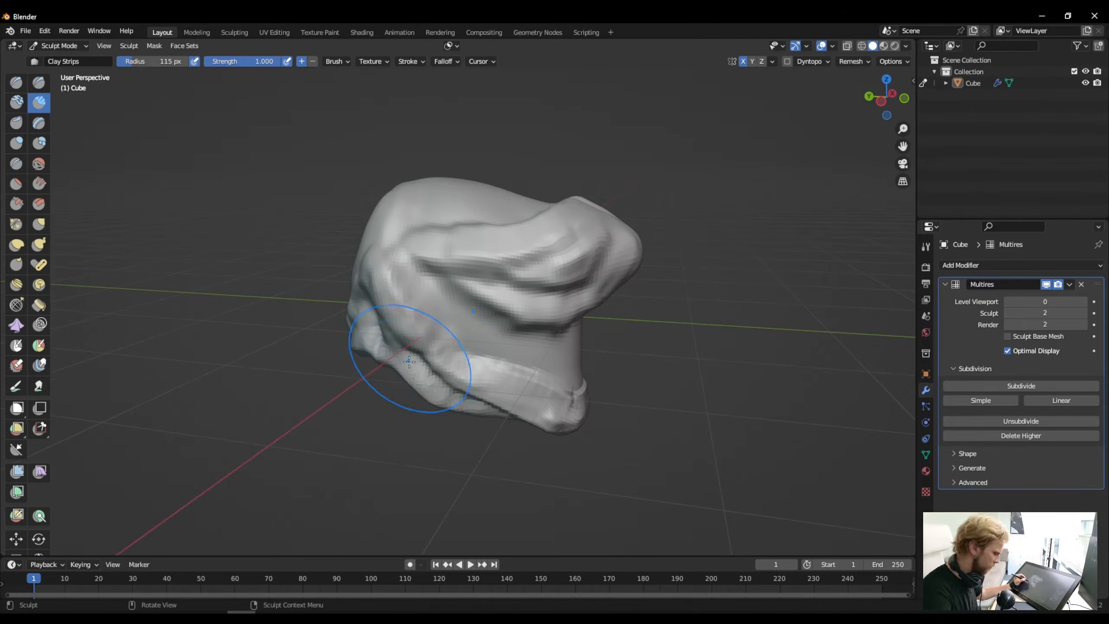
pyautogui.moveTo(409, 356); pyautogui.dragTo(419, 336)
pyautogui.moveTo(420, 336)
pyautogui.mouseDown(button='middle')
pyautogui.moveTo(471, 376)
pyautogui.moveTo(429, 268)
pyautogui.mouseUp(button='middle')
pyautogui.press('f')
pyautogui.moveTo(428, 267); pyautogui.dragTo(490, 292)
pyautogui.moveTo(489, 293)
pyautogui.mouseDown(button='middle')
pyautogui.moveTo(380, 299)
pyautogui.moveTo(498, 245)
pyautogui.moveTo(531, 263)
pyautogui.mouseUp(button='middle')
# - Compare the Flatten and Scrape brushes, and scrape the side and jaw ridge using Scrape at strength 1.000
pyautogui.click(16, 184)
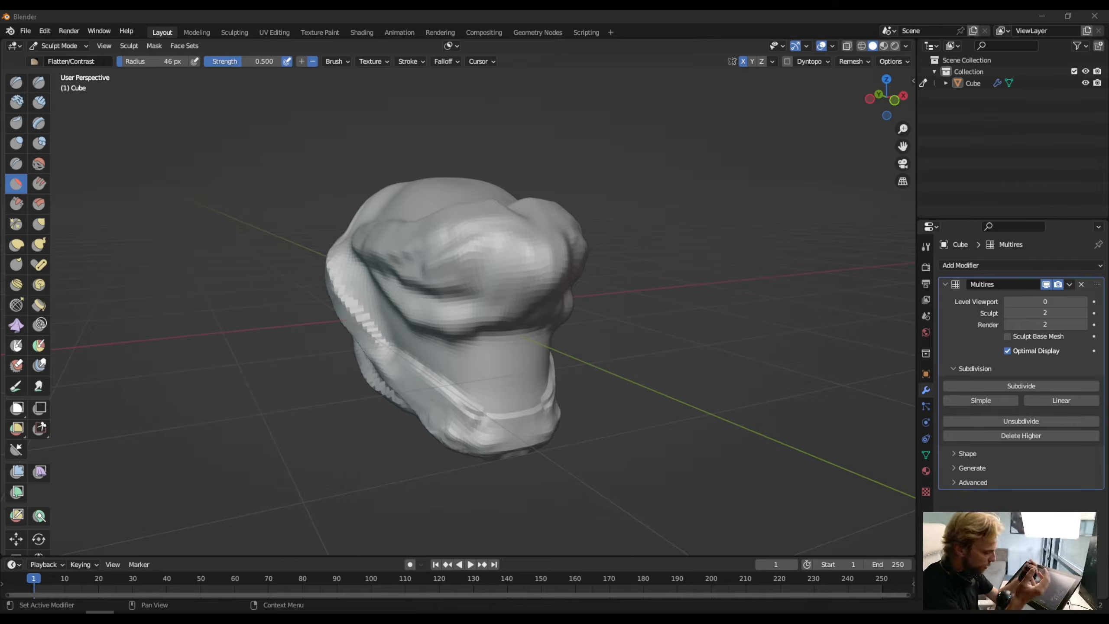
pyautogui.click(20, 205)
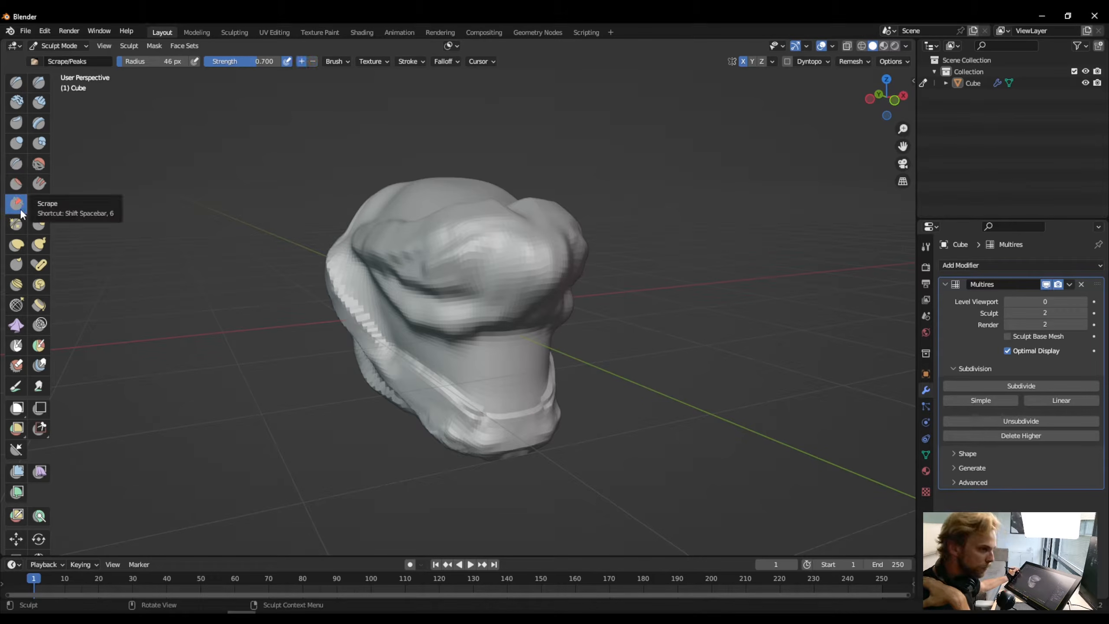
pyautogui.click(16, 186)
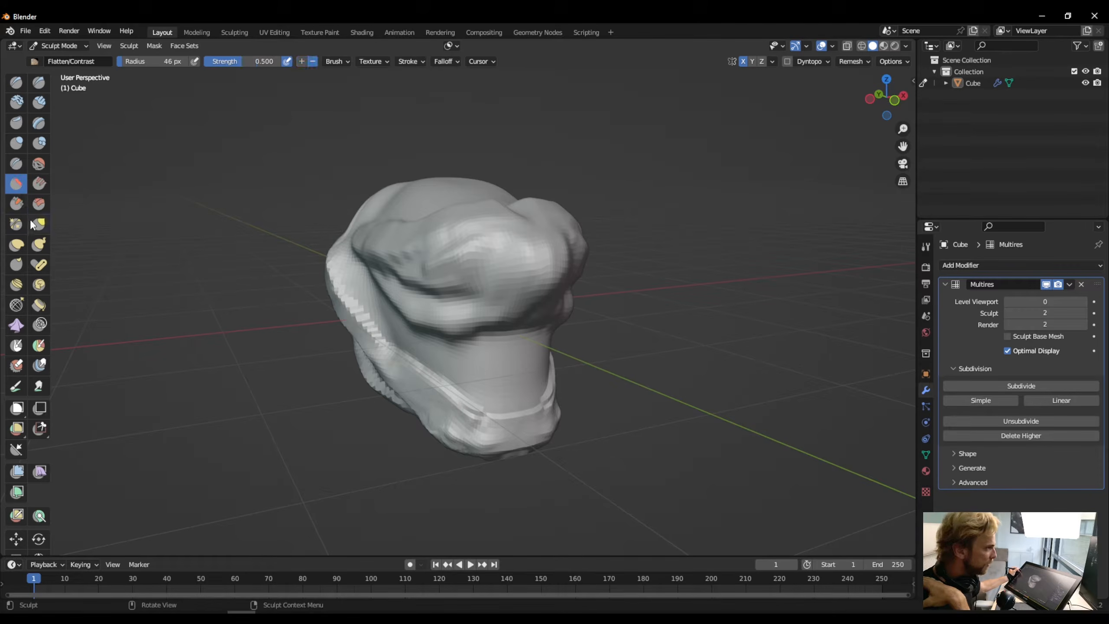
pyautogui.click(20, 205)
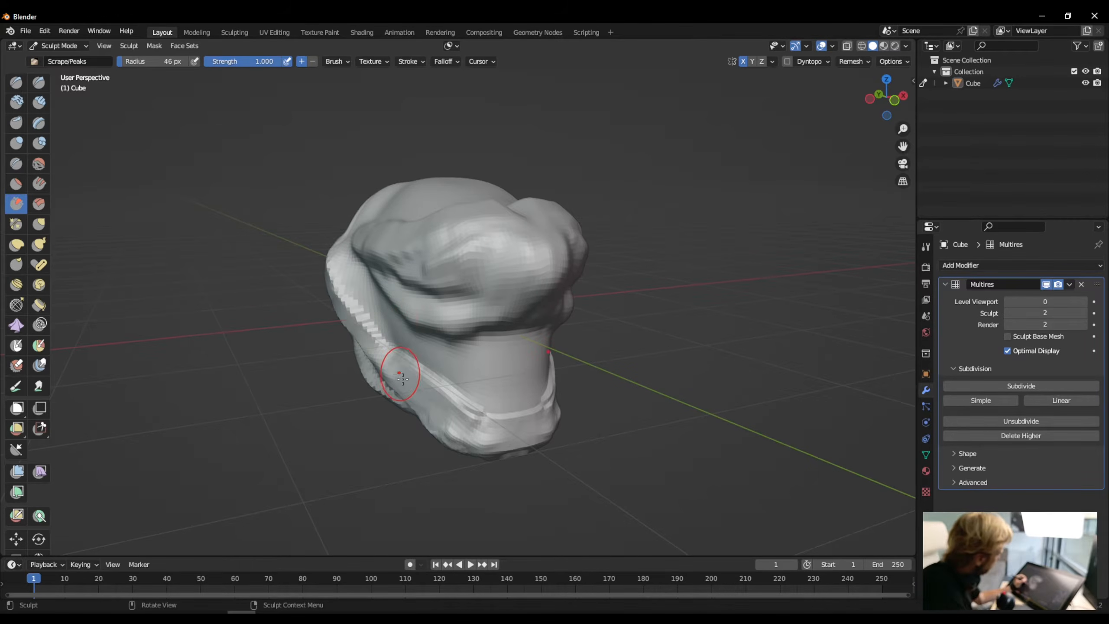
pyautogui.moveTo(404, 377)
pyautogui.mouseDown(button='middle')
pyautogui.moveTo(599, 387)
pyautogui.moveTo(446, 257)
pyautogui.mouseUp(button='middle')
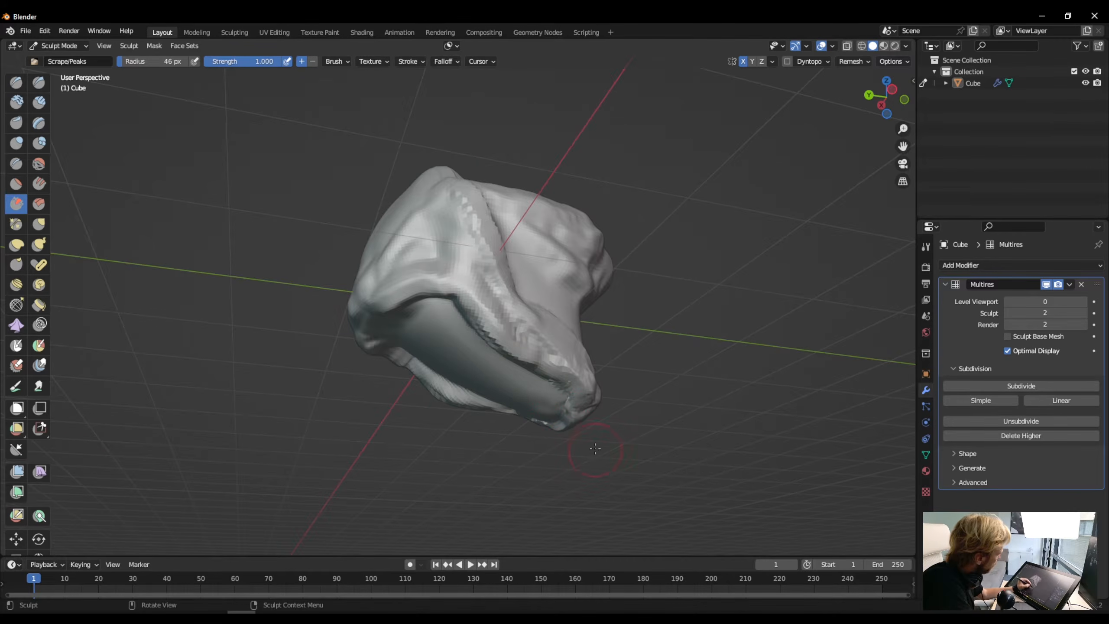
# - Scrape the raised rim around the underside of the jaw
pyautogui.moveTo(595, 449); pyautogui.dragTo(507, 284, button='middle')
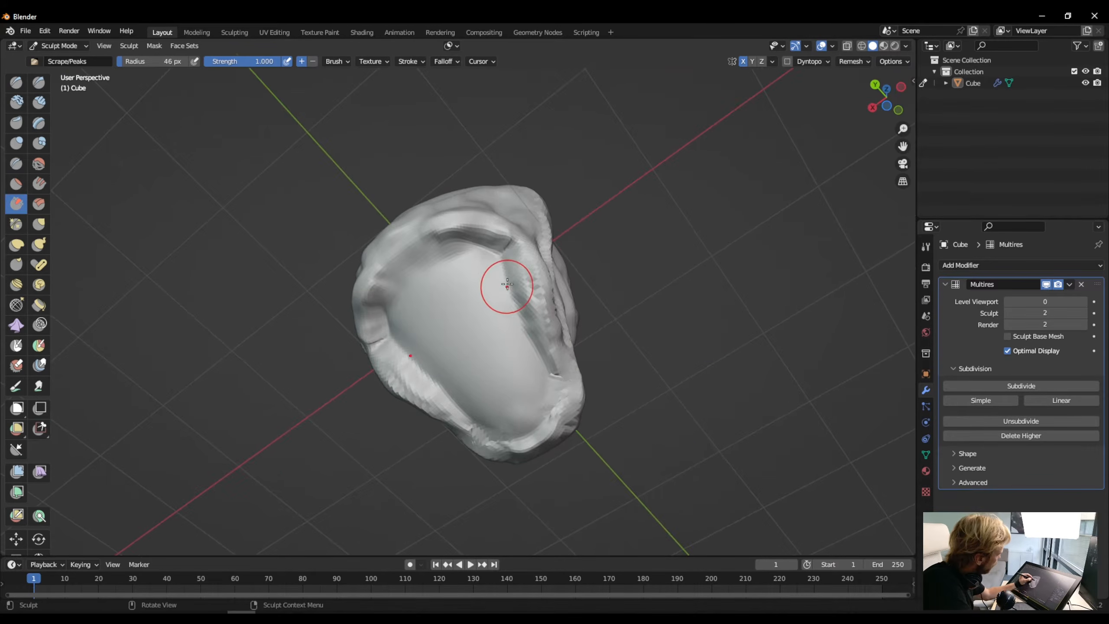
pyautogui.moveTo(511, 259); pyautogui.dragTo(558, 384)
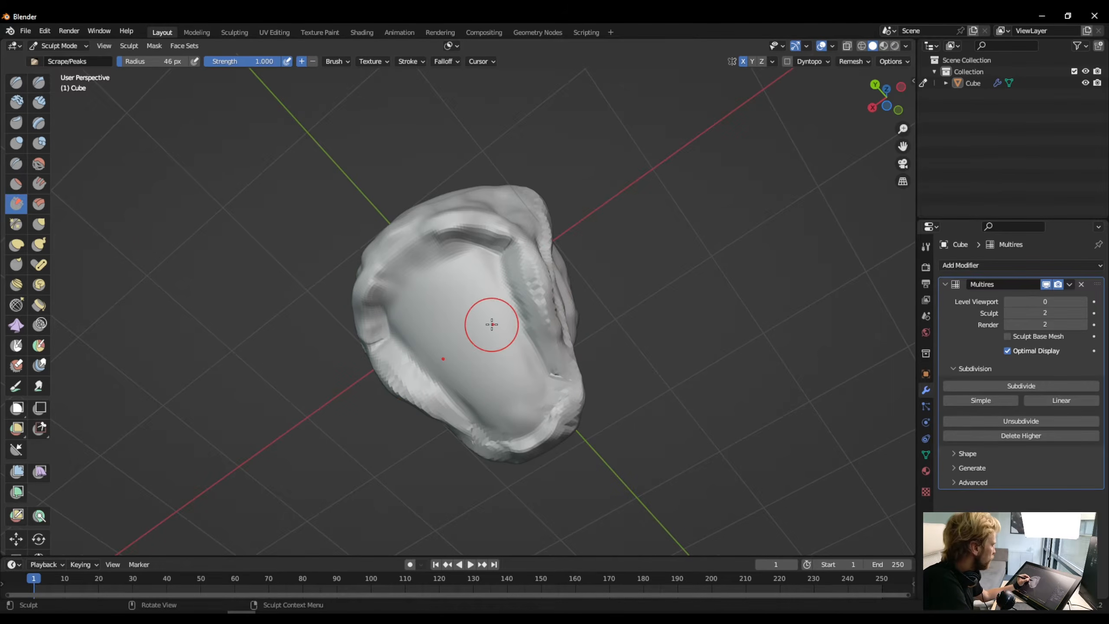
pyautogui.moveTo(492, 324)
pyautogui.mouseDown(button='middle')
pyautogui.moveTo(453, 354)
pyautogui.moveTo(467, 336)
pyautogui.moveTo(552, 371)
pyautogui.mouseUp(button='middle')
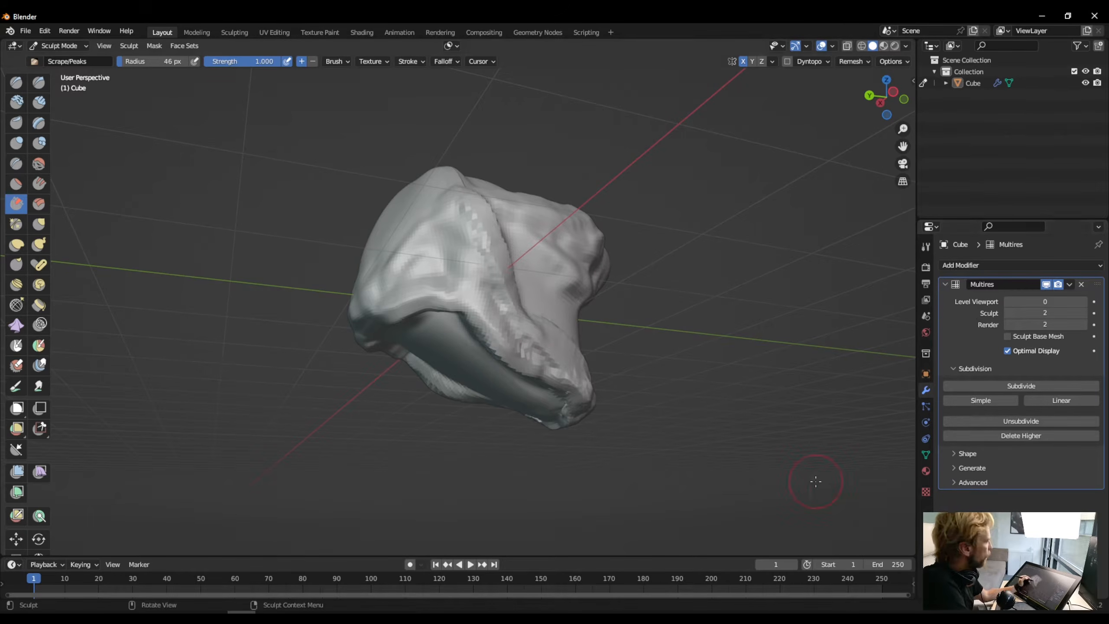
pyautogui.moveTo(424, 314)
pyautogui.mouseDown()
pyautogui.moveTo(443, 293)
pyautogui.moveTo(447, 308)
pyautogui.mouseUp()
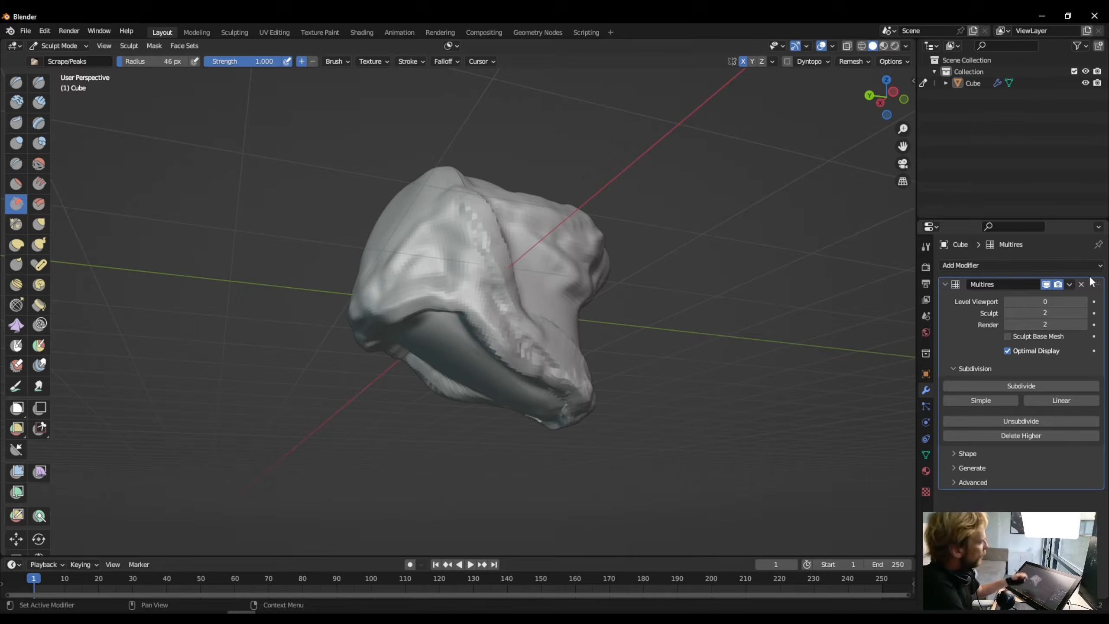
# - Set the Multires viewport level to 2 in Object Mode, apply the modifier and return to Sculpt Mode
pyautogui.click(1069, 284)
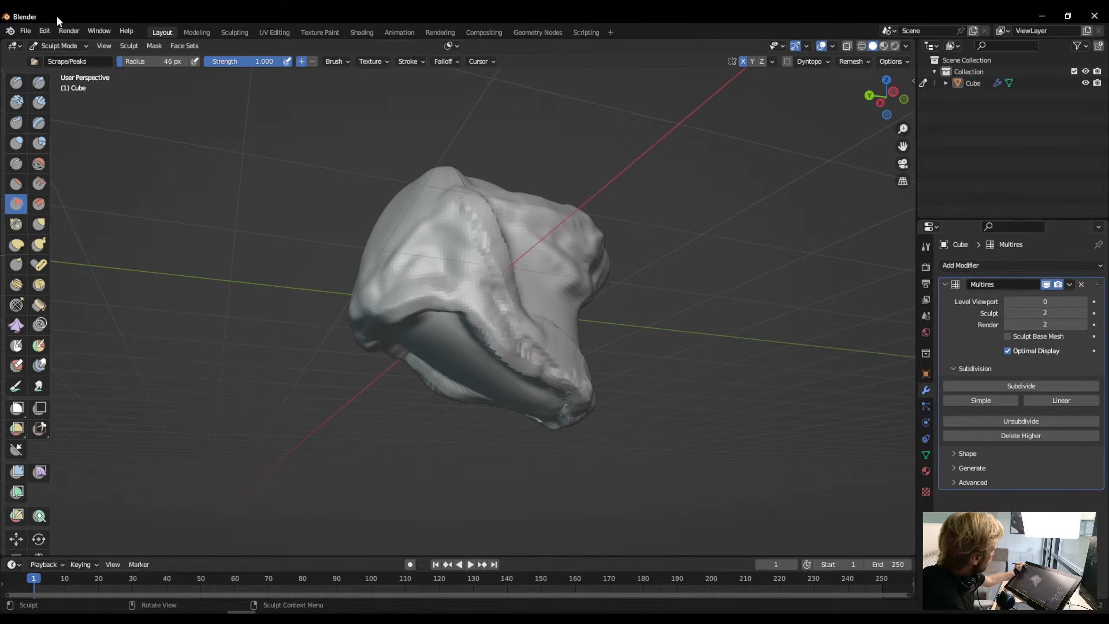
pyautogui.click(56, 47)
pyautogui.click(54, 70)
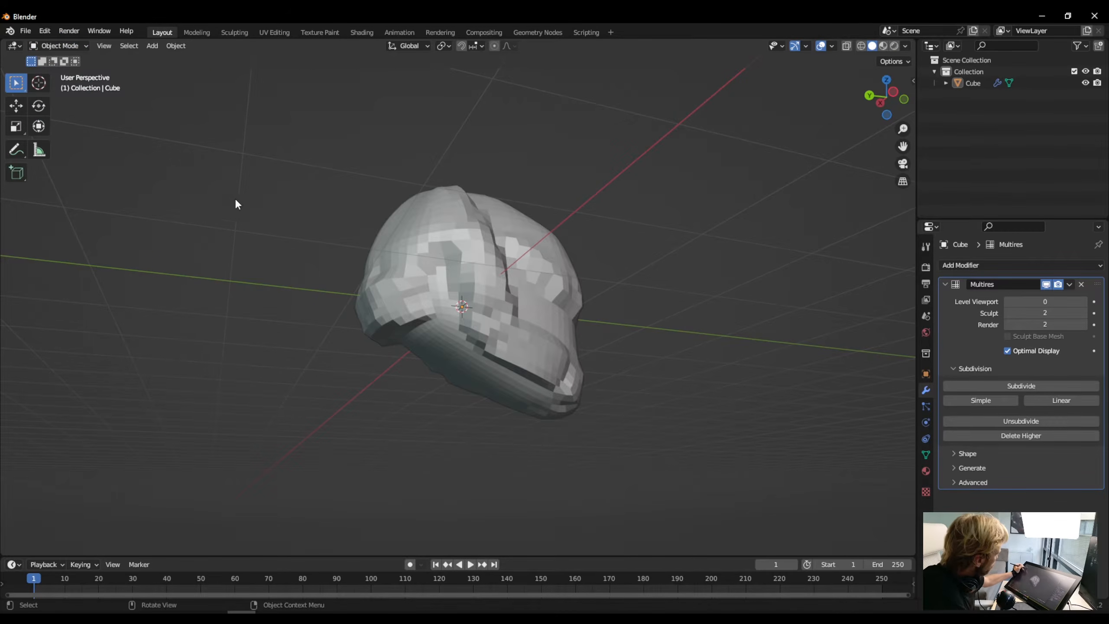
pyautogui.moveTo(486, 309); pyautogui.dragTo(441, 367, button='middle')
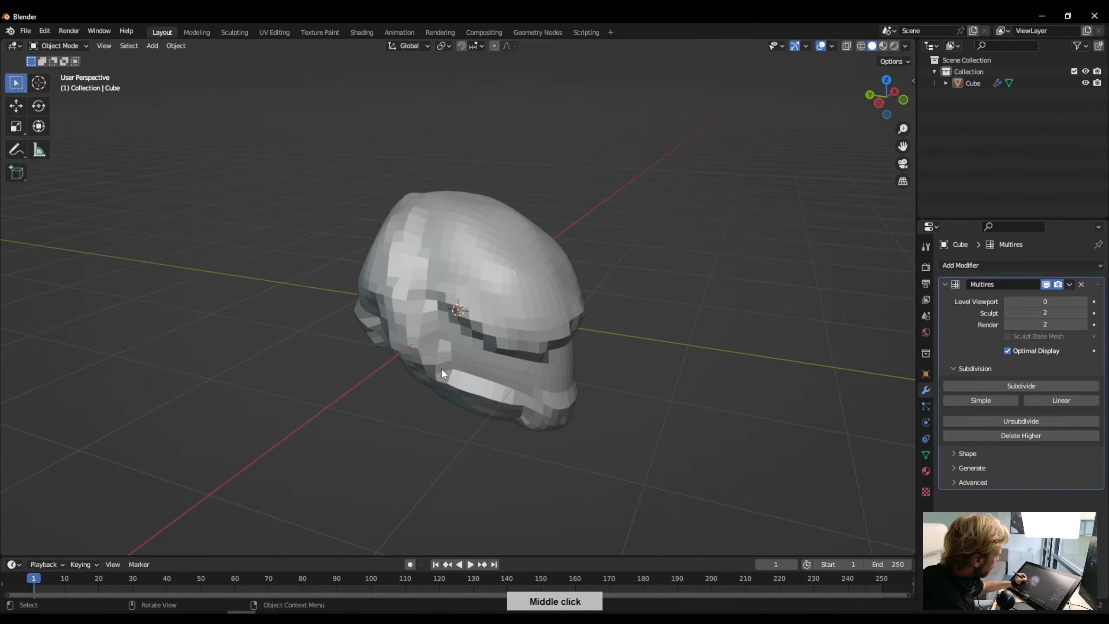
pyautogui.click(1084, 302)
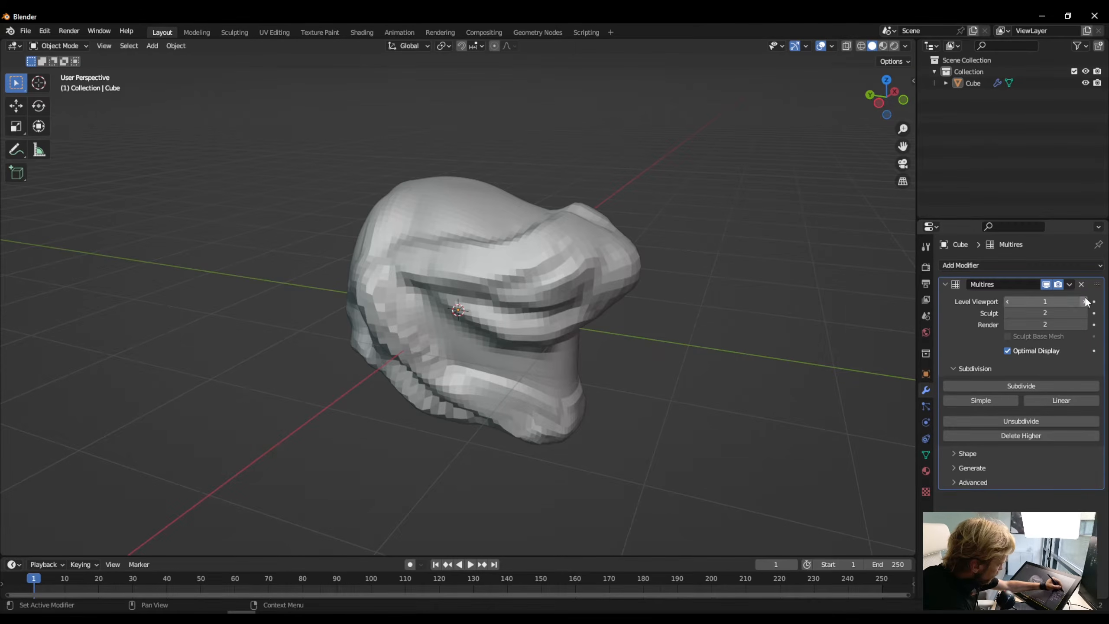
pyautogui.click(1084, 301)
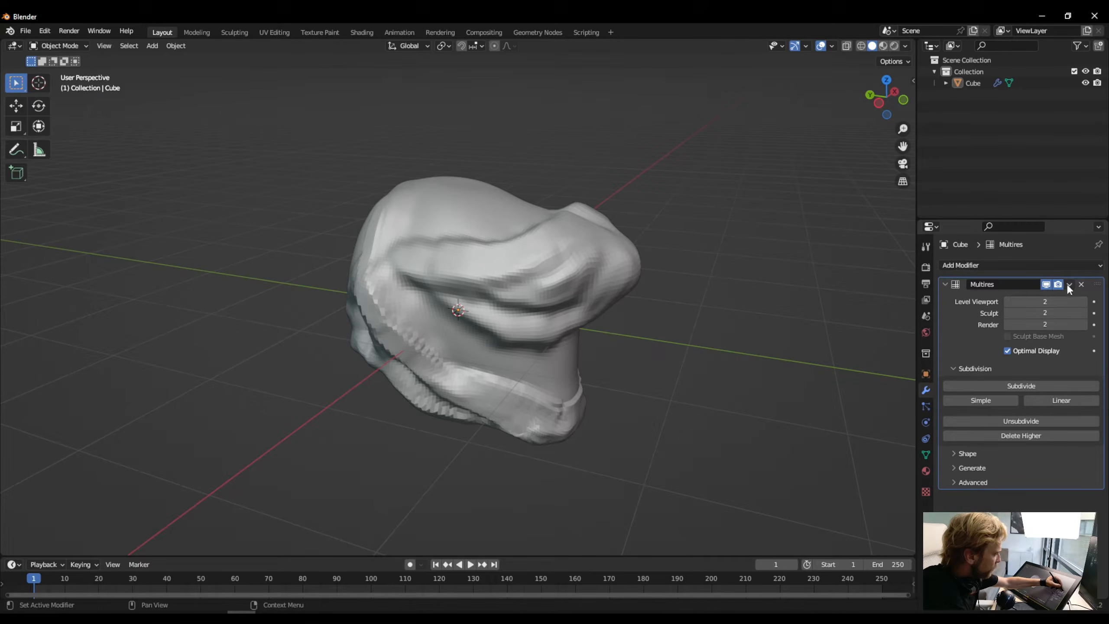
pyautogui.click(1068, 285)
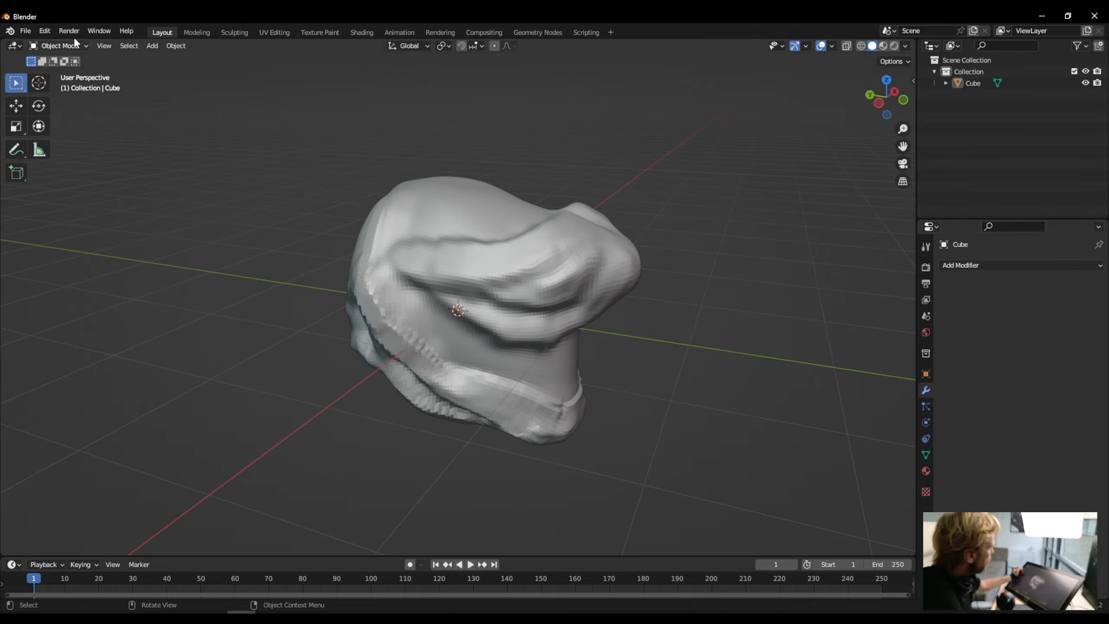
pyautogui.click(64, 46)
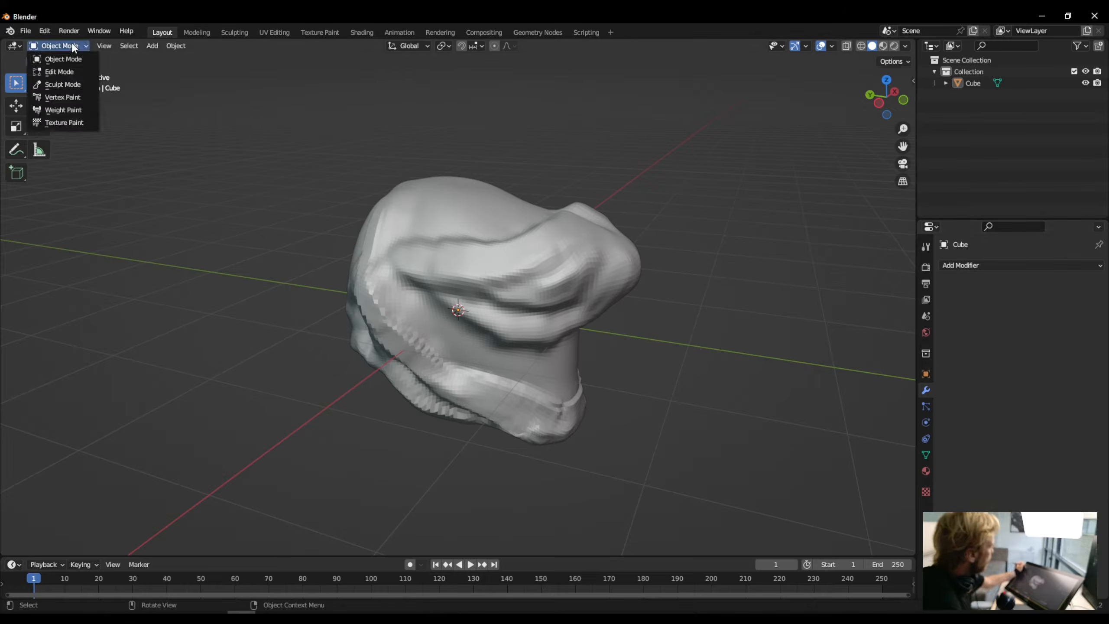
pyautogui.click(62, 85)
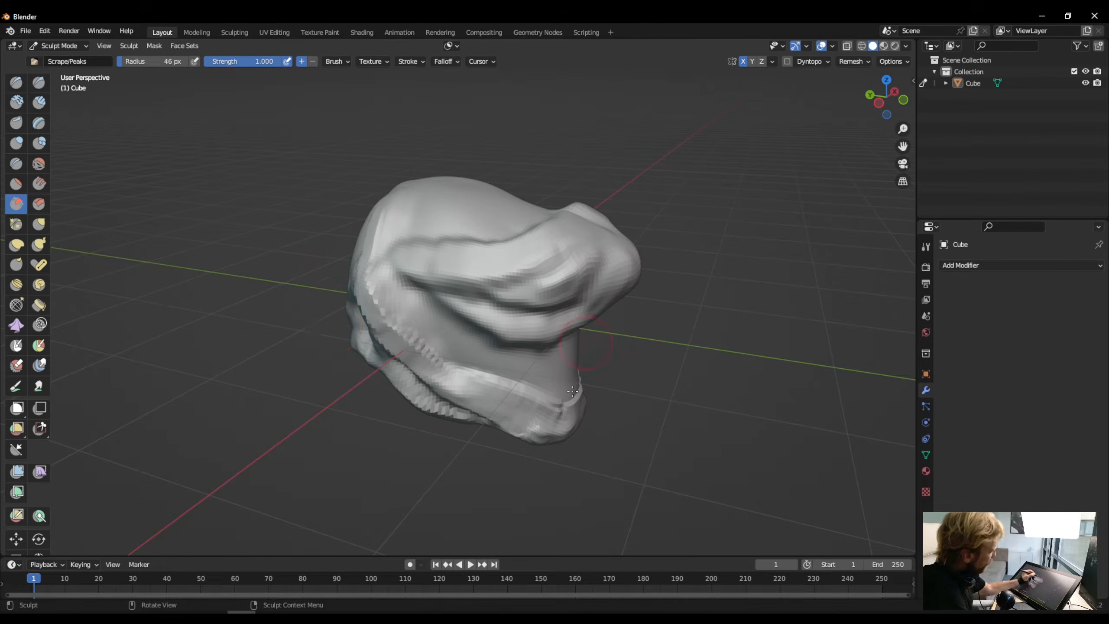
# - Try remeshing the head with a 0.1 m voxel size and undo the remesh
pyautogui.click(852, 62)
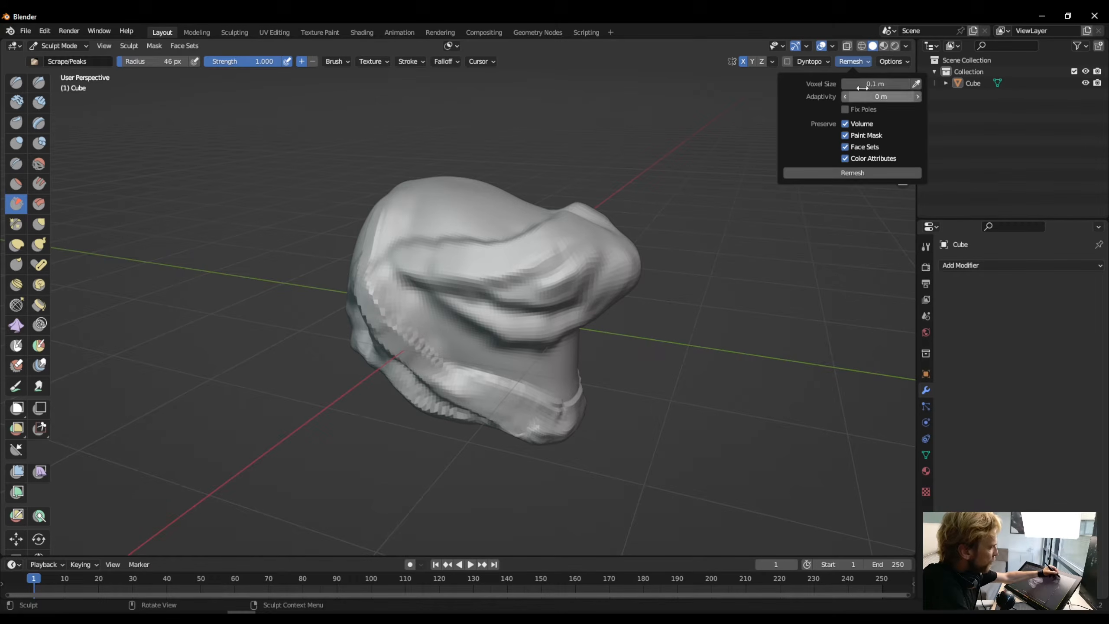
pyautogui.click(850, 173)
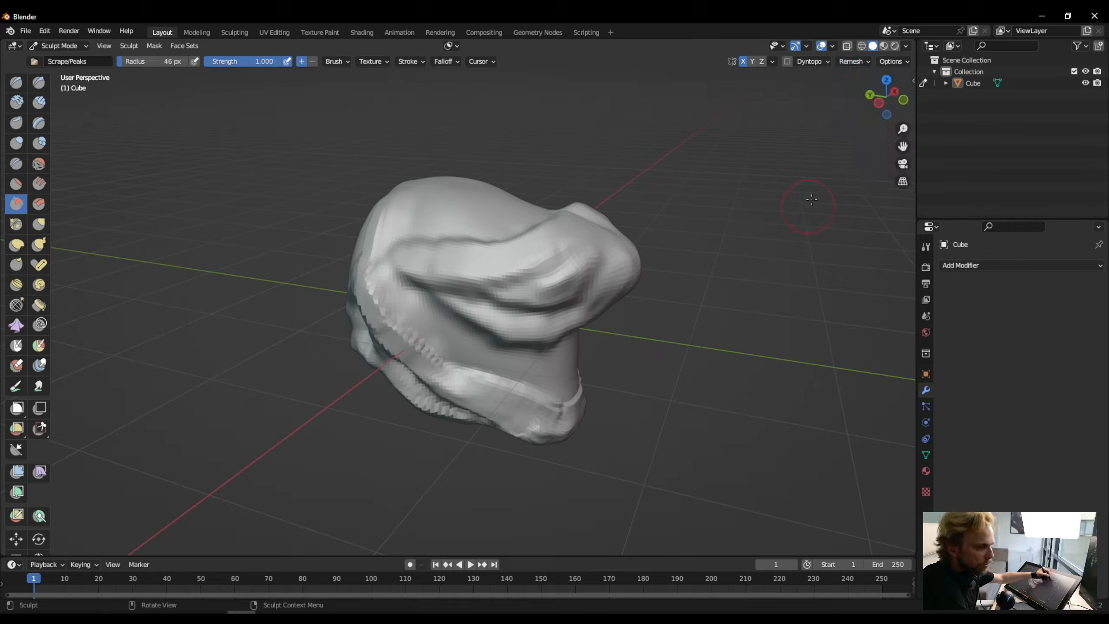
pyautogui.click(866, 63)
pyautogui.click(812, 173)
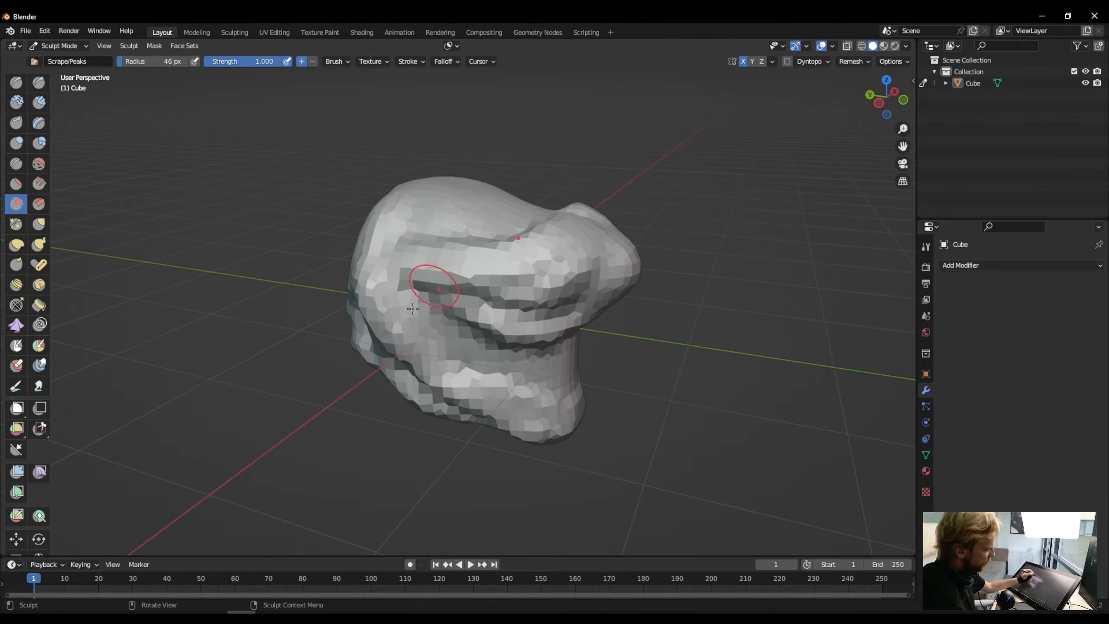
pyautogui.hotkey('ctrl', 'r')
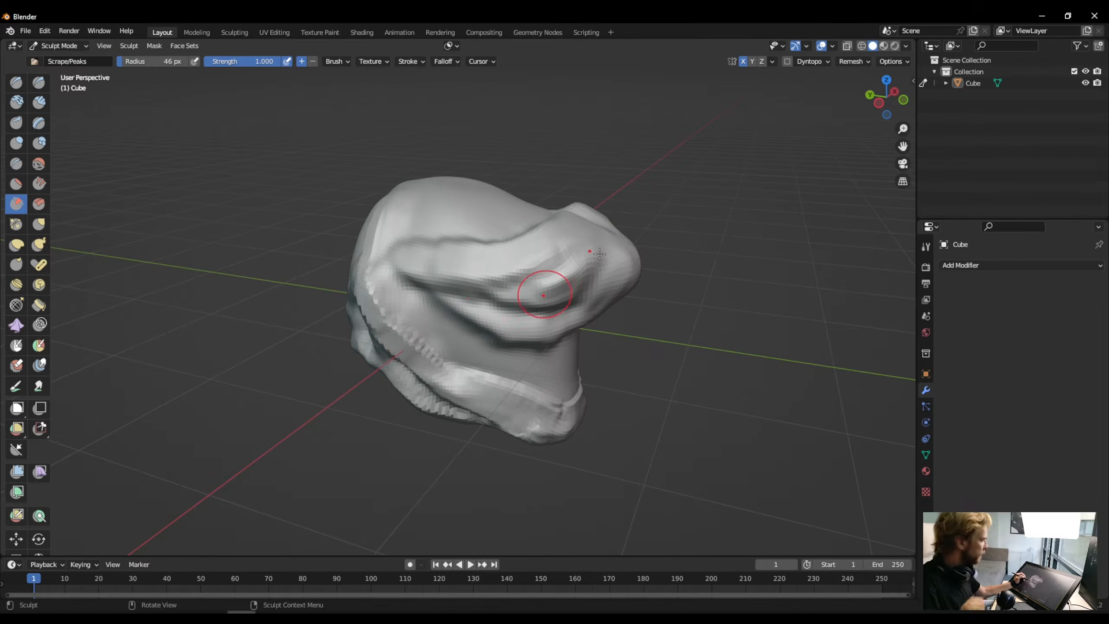
# - Remesh the head with a finer voxel size below 0.1 m and inspect the new mesh from several sides
pyautogui.click(847, 62)
pyautogui.click(874, 85)
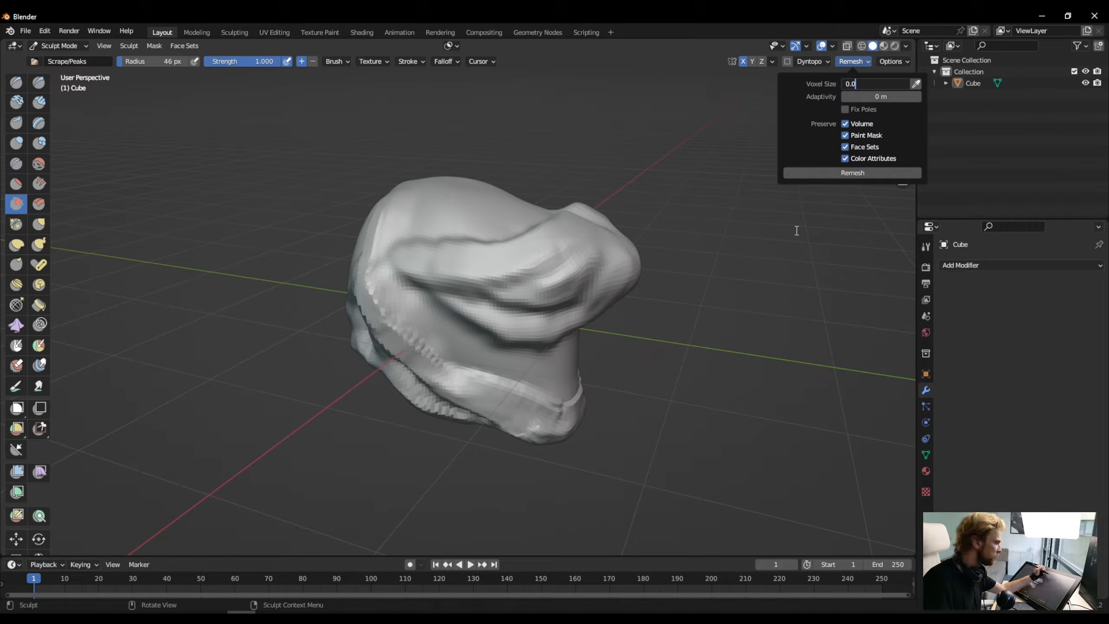
pyautogui.click(819, 172)
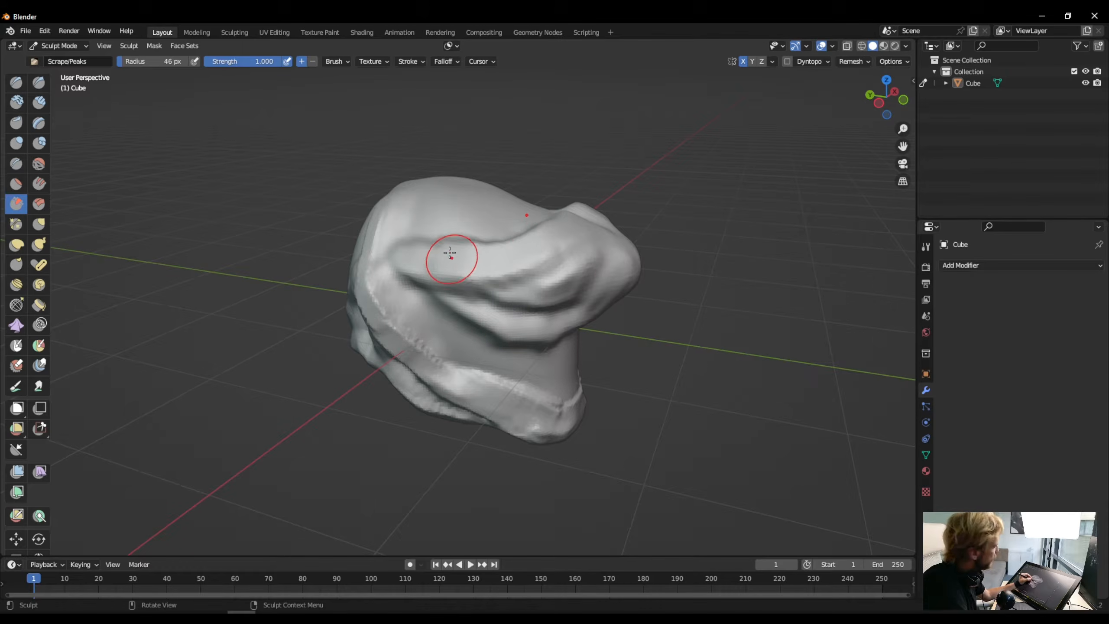
pyautogui.moveTo(541, 324)
pyautogui.mouseDown(button='middle')
pyautogui.moveTo(505, 421)
pyautogui.moveTo(559, 374)
pyautogui.moveTo(443, 293)
pyautogui.mouseUp(button='middle')
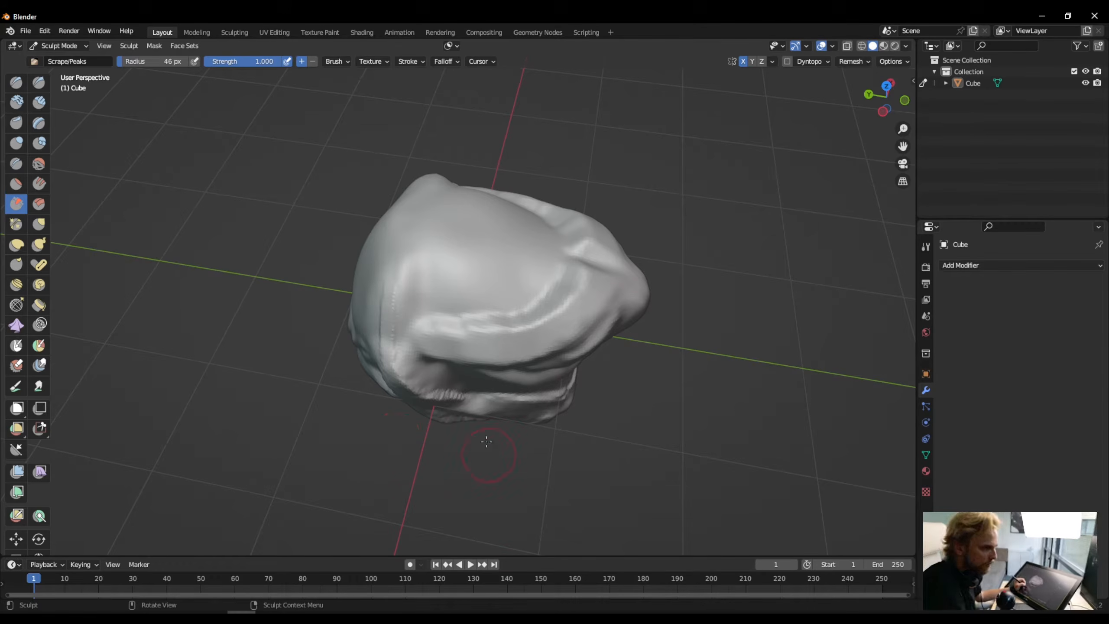
pyautogui.moveTo(406, 278)
pyautogui.mouseDown(button='middle')
pyautogui.moveTo(324, 204)
pyautogui.moveTo(339, 202)
pyautogui.mouseUp(button='middle')
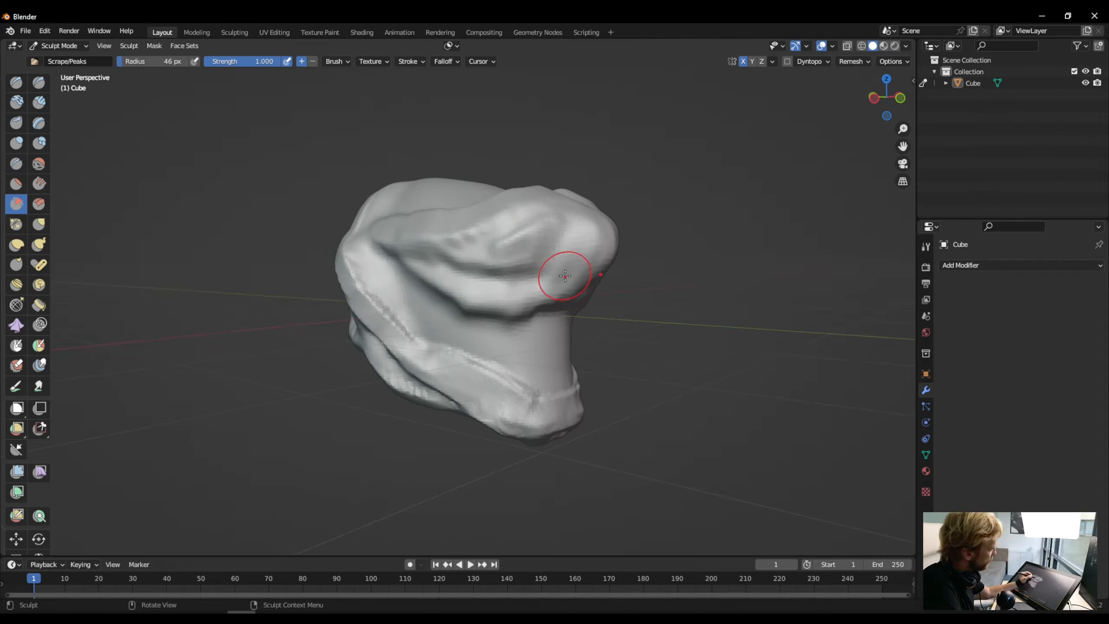
pyautogui.moveTo(565, 276); pyautogui.dragTo(512, 218, button='middle')
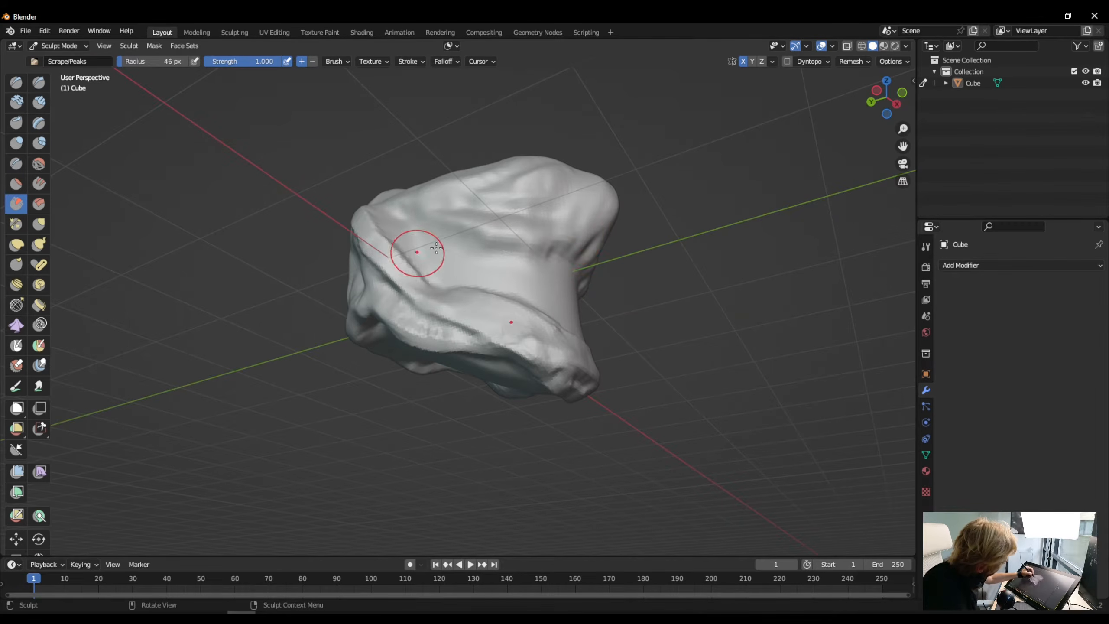
# - Scrape the recess between the upper head and the jaw, with the brush radius enlarged to 83 px, and undo the last stroke
pyautogui.moveTo(560, 245); pyautogui.dragTo(462, 240)
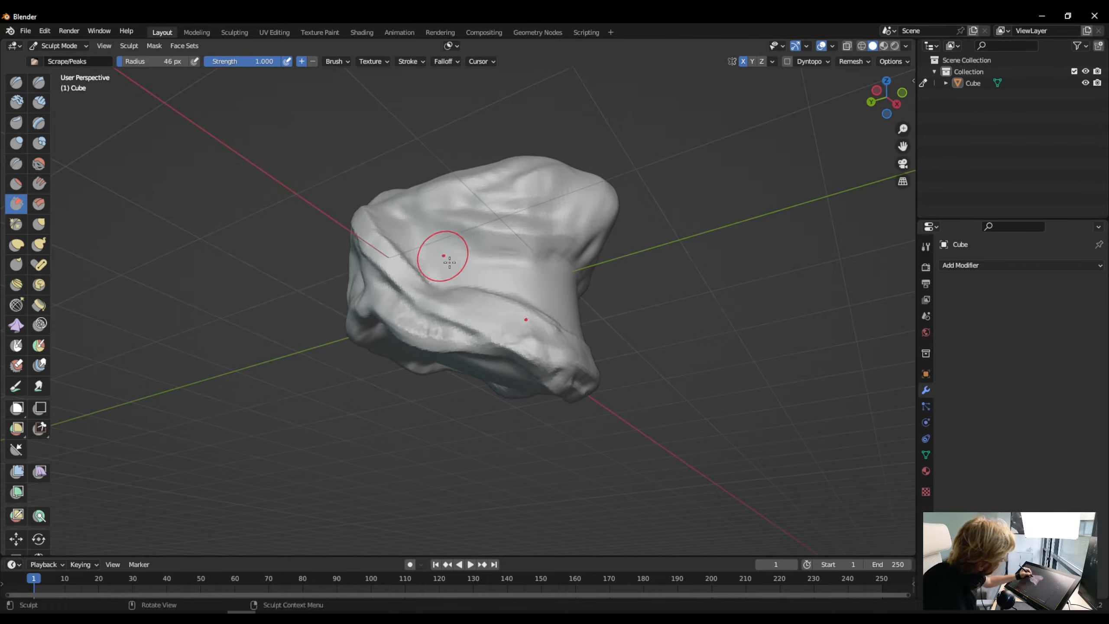
pyautogui.moveTo(569, 245); pyautogui.dragTo(465, 231)
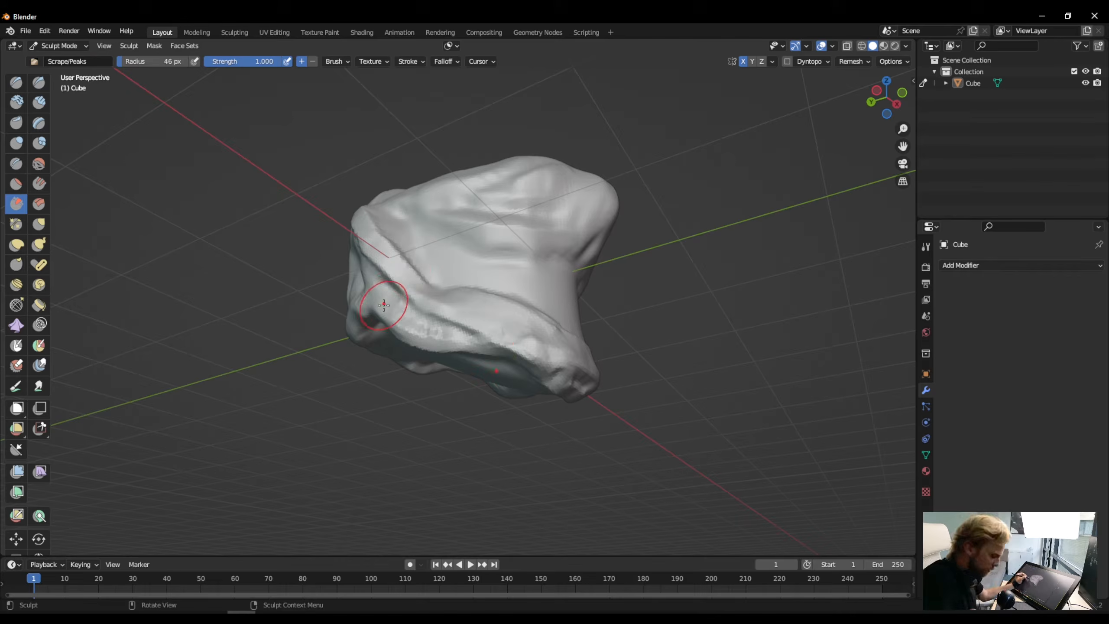
pyautogui.press(']')
pyautogui.press(']')
pyautogui.press(']')
pyautogui.press(']')
pyautogui.press(']')
pyautogui.press(']')
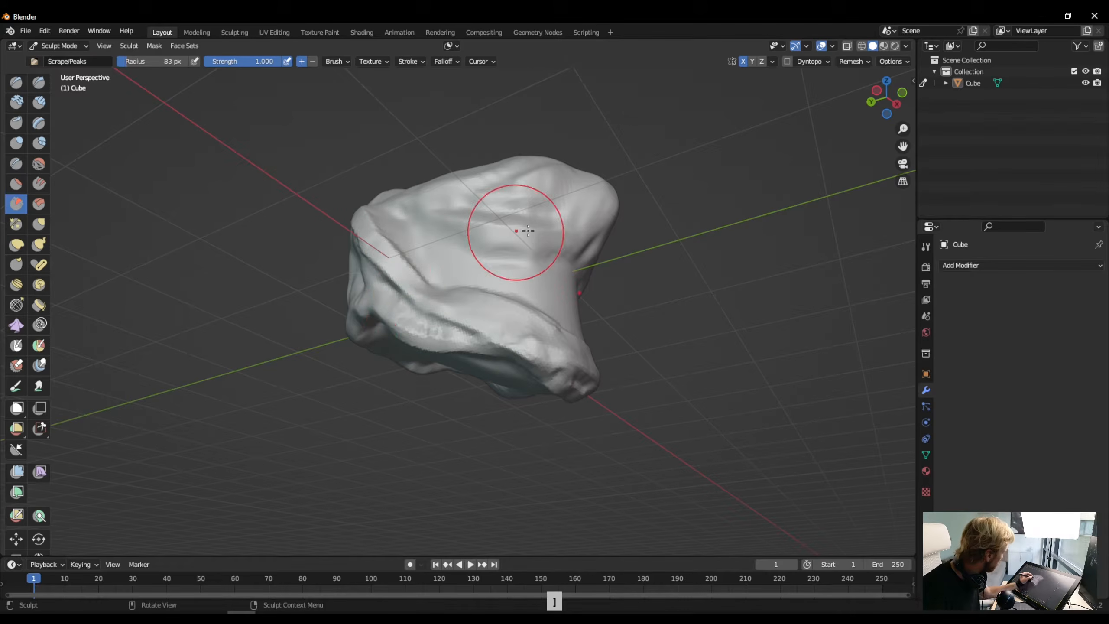
pyautogui.moveTo(541, 236)
pyautogui.mouseDown()
pyautogui.moveTo(486, 225)
pyautogui.moveTo(415, 236)
pyautogui.mouseUp()
pyautogui.moveTo(415, 235)
pyautogui.mouseDown(button='middle')
pyautogui.moveTo(326, 332)
pyautogui.moveTo(300, 316)
pyautogui.mouseUp(button='middle')
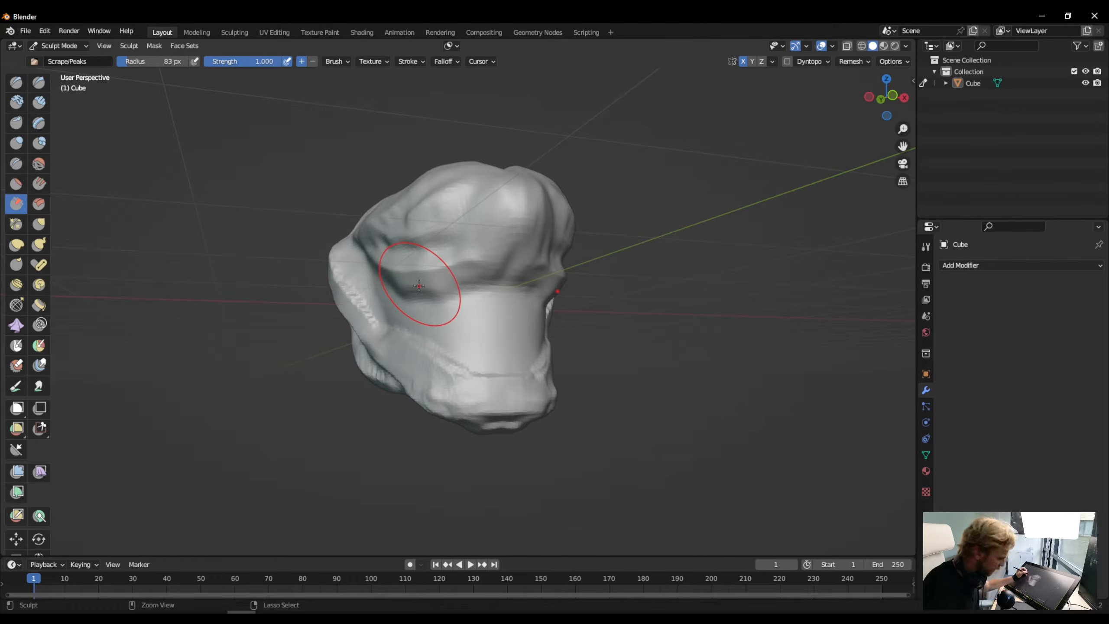
pyautogui.hotkey('ctrl', 'z')
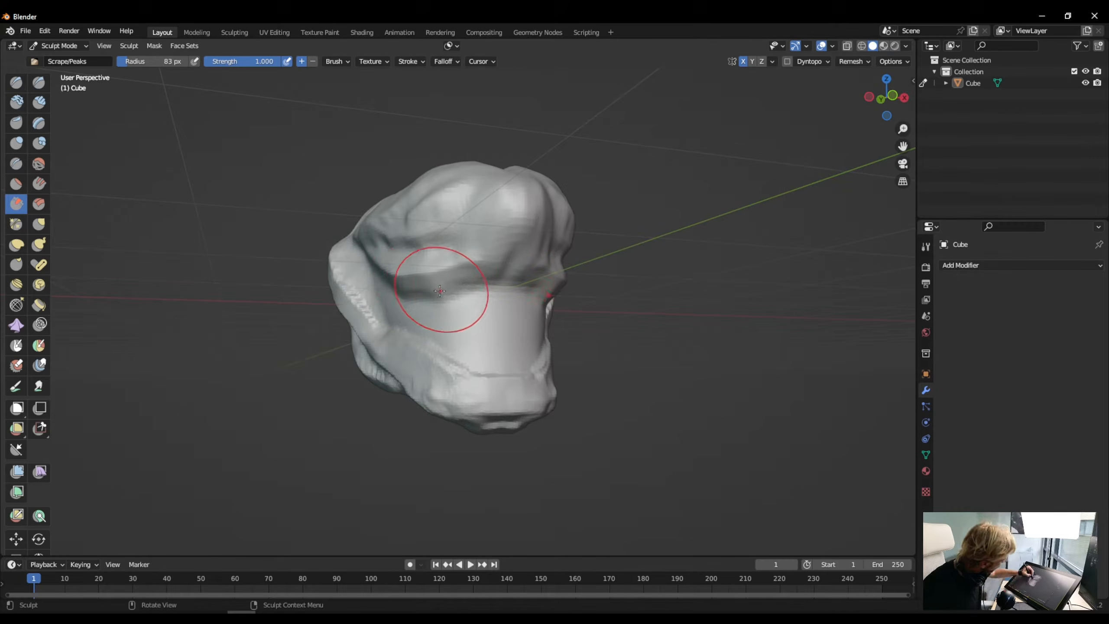
# - Scrape the tip and underside of the chin into flatter planes using the 83 px brush
pyautogui.moveTo(440, 291); pyautogui.dragTo(420, 173, button='middle')
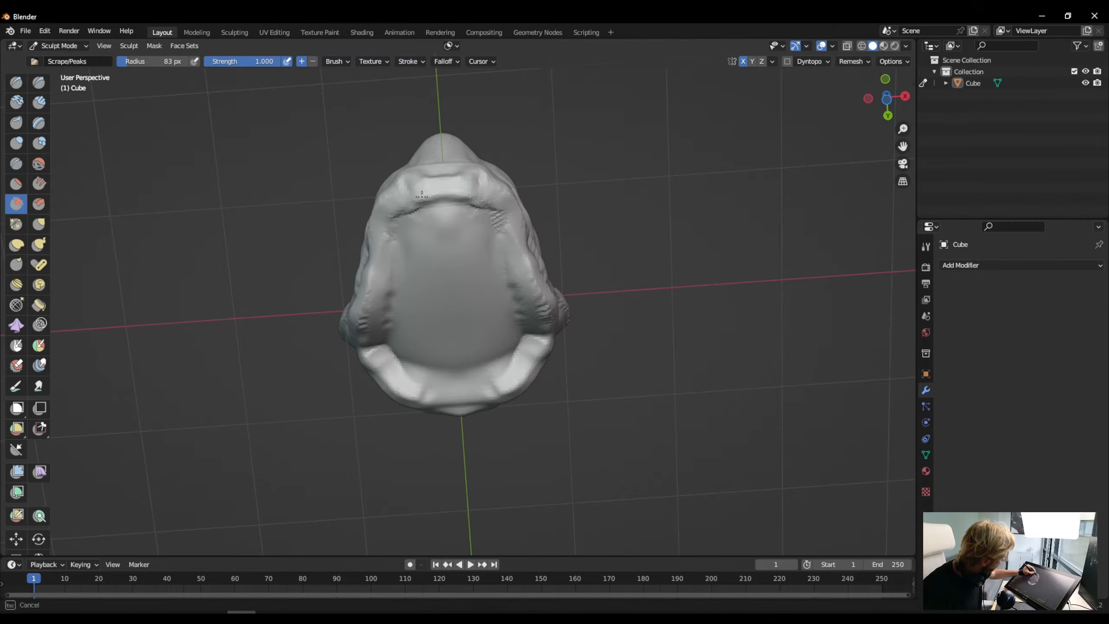
pyautogui.moveTo(422, 197)
pyautogui.mouseDown()
pyautogui.moveTo(407, 195)
pyautogui.moveTo(455, 184)
pyautogui.moveTo(408, 194)
pyautogui.mouseUp()
pyautogui.moveTo(371, 222); pyautogui.dragTo(307, 332, button='middle')
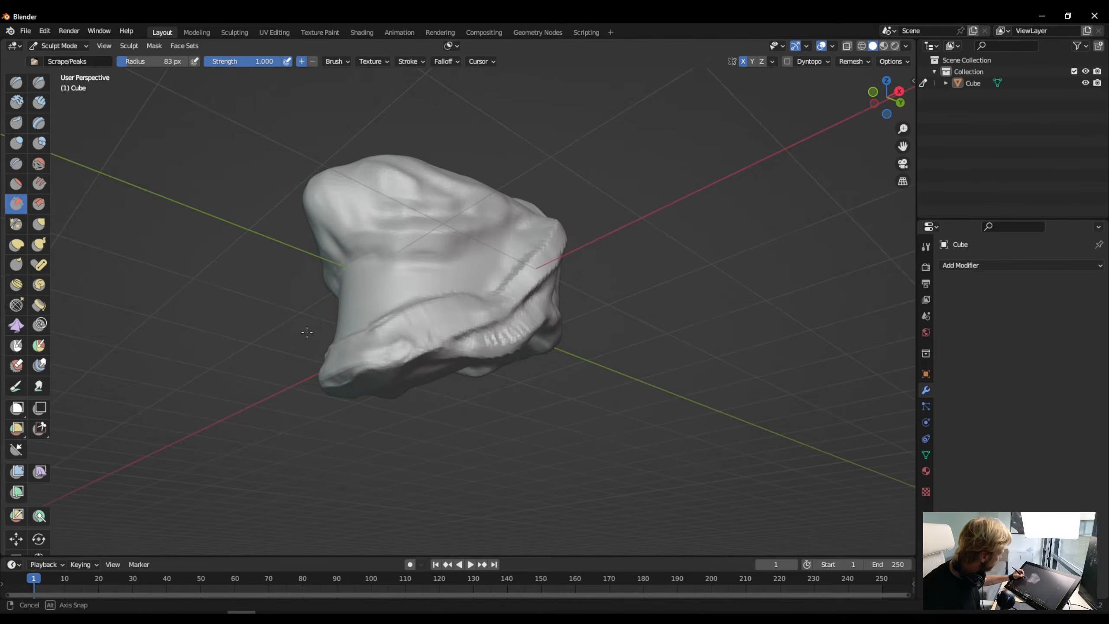
pyautogui.moveTo(353, 355); pyautogui.dragTo(333, 385)
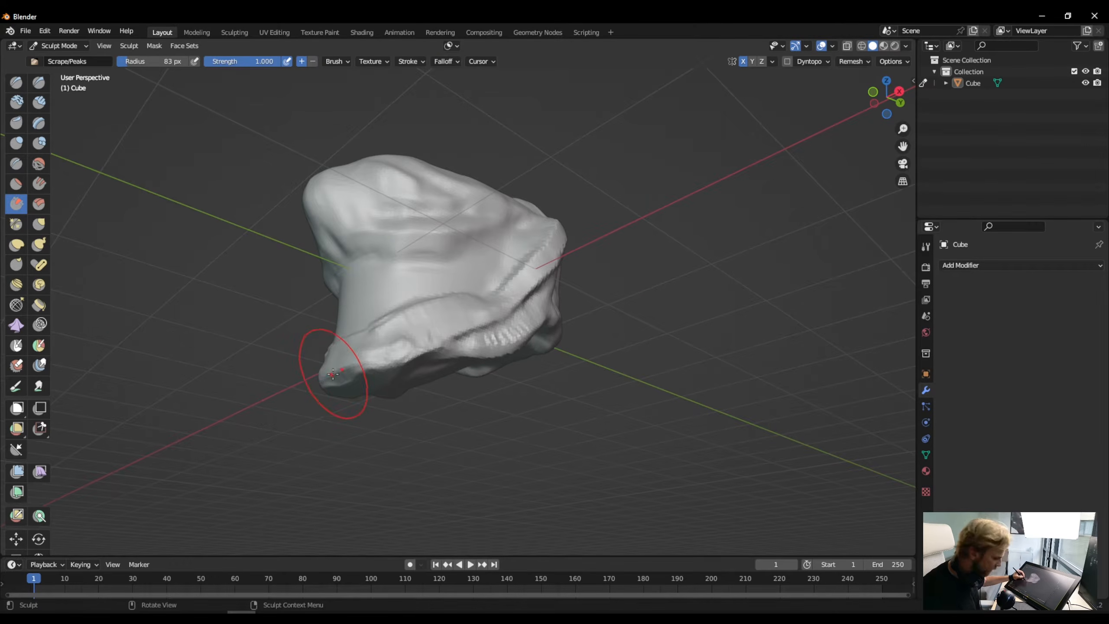
pyautogui.scroll(5, 301, 367)
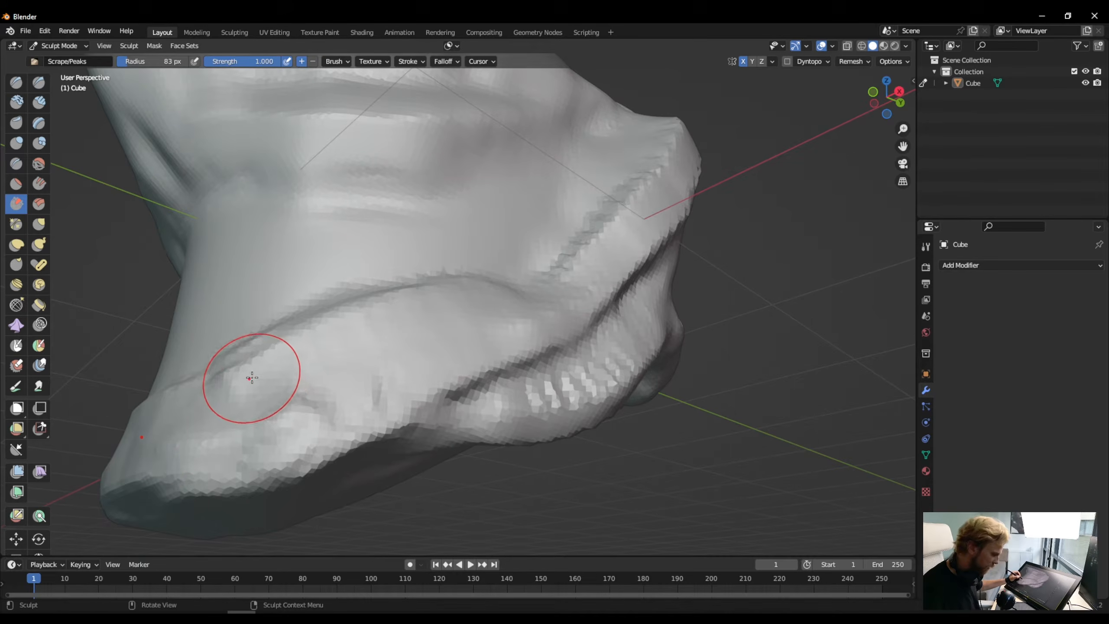
pyautogui.moveTo(240, 367); pyautogui.dragTo(418, 240, button='middle')
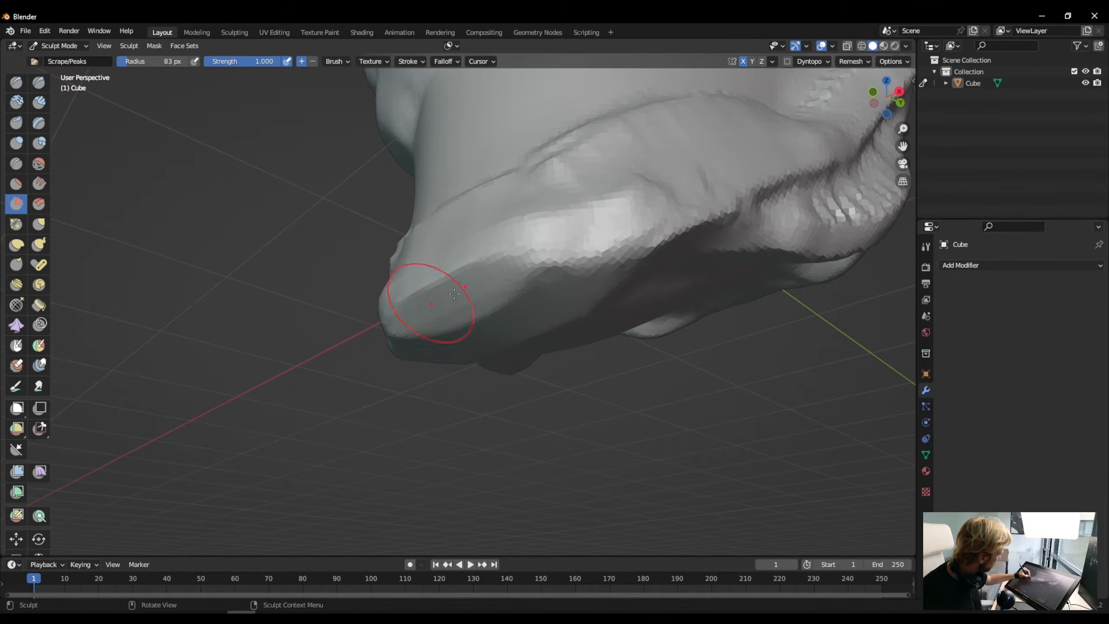
pyautogui.moveTo(397, 323); pyautogui.dragTo(392, 383, button='middle')
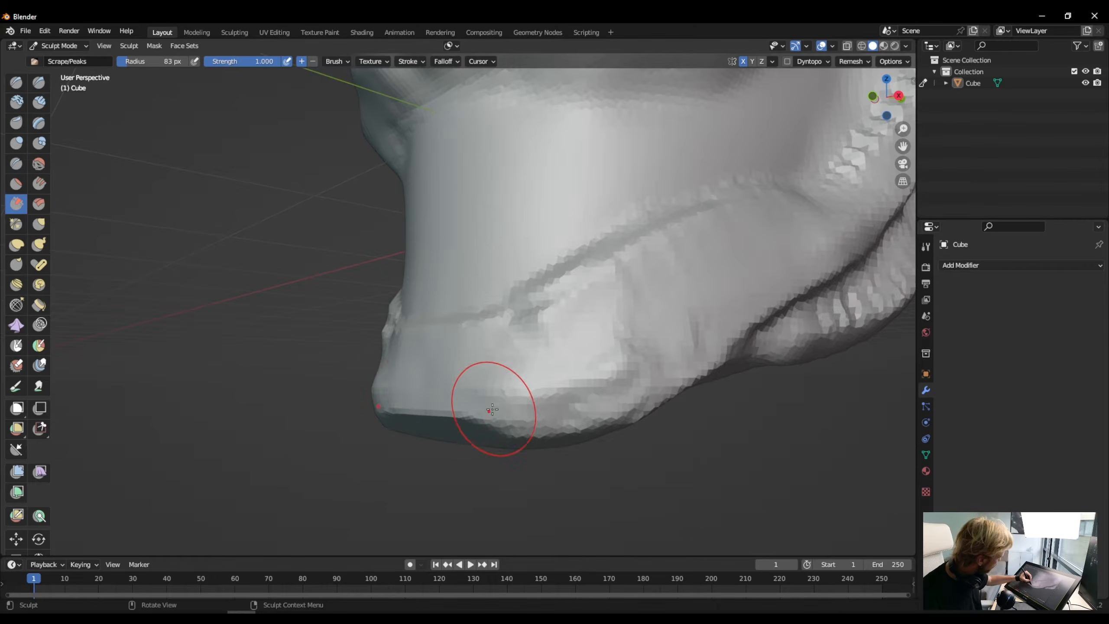
# - Scrape a bevelled plane along the lower side edge of the chin
pyautogui.moveTo(494, 407); pyautogui.dragTo(638, 355)
pyautogui.moveTo(482, 408)
pyautogui.mouseDown()
pyautogui.moveTo(638, 367)
pyautogui.moveTo(563, 399)
pyautogui.moveTo(492, 407)
pyautogui.mouseUp()
pyautogui.moveTo(492, 407)
pyautogui.mouseDown()
pyautogui.moveTo(550, 408)
pyautogui.moveTo(630, 373)
pyautogui.mouseUp()
pyautogui.moveTo(630, 372)
pyautogui.mouseDown()
pyautogui.moveTo(594, 397)
pyautogui.moveTo(384, 397)
pyautogui.moveTo(507, 384)
pyautogui.moveTo(421, 371)
pyautogui.moveTo(510, 368)
pyautogui.mouseUp()
pyautogui.moveTo(540, 402)
pyautogui.mouseDown()
pyautogui.moveTo(655, 369)
pyautogui.moveTo(614, 400)
pyautogui.moveTo(546, 398)
pyautogui.mouseUp()
pyautogui.moveTo(546, 398)
pyautogui.mouseDown()
pyautogui.moveTo(638, 381)
pyautogui.moveTo(699, 327)
pyautogui.mouseUp()
pyautogui.moveTo(700, 326)
pyautogui.mouseDown()
pyautogui.moveTo(598, 394)
pyautogui.moveTo(396, 389)
pyautogui.mouseUp()
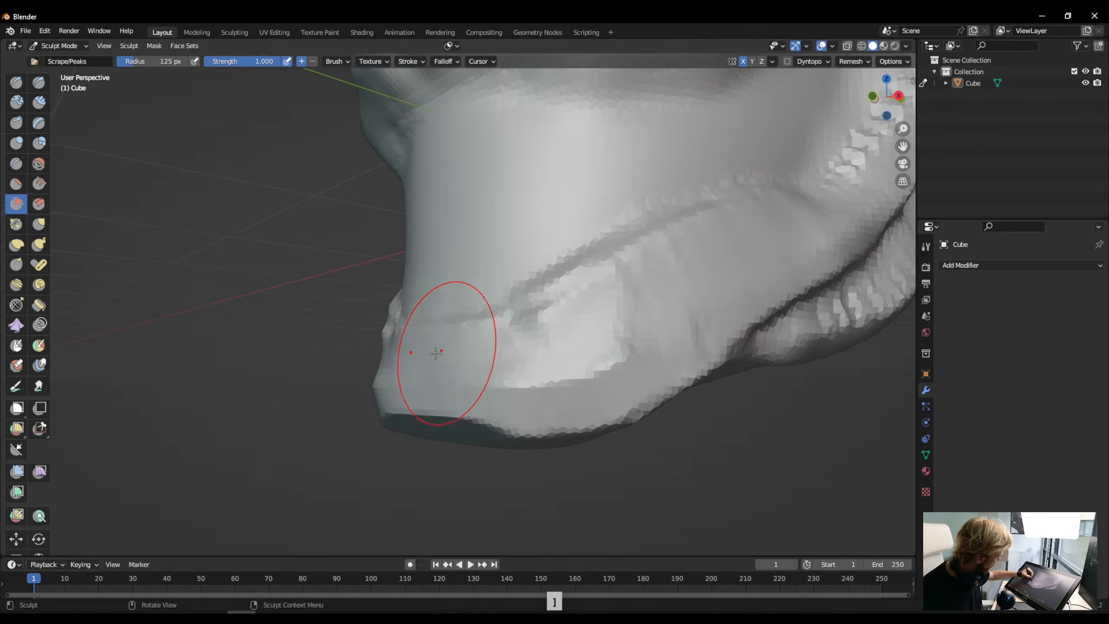
# - Enlarge the Scrape radius to 125 px and smooth the bumpy side of the jaw below its upper rim
pyautogui.press(']')
pyautogui.moveTo(576, 314)
pyautogui.mouseDown()
pyautogui.moveTo(498, 351)
pyautogui.moveTo(567, 315)
pyautogui.moveTo(527, 345)
pyautogui.mouseUp()
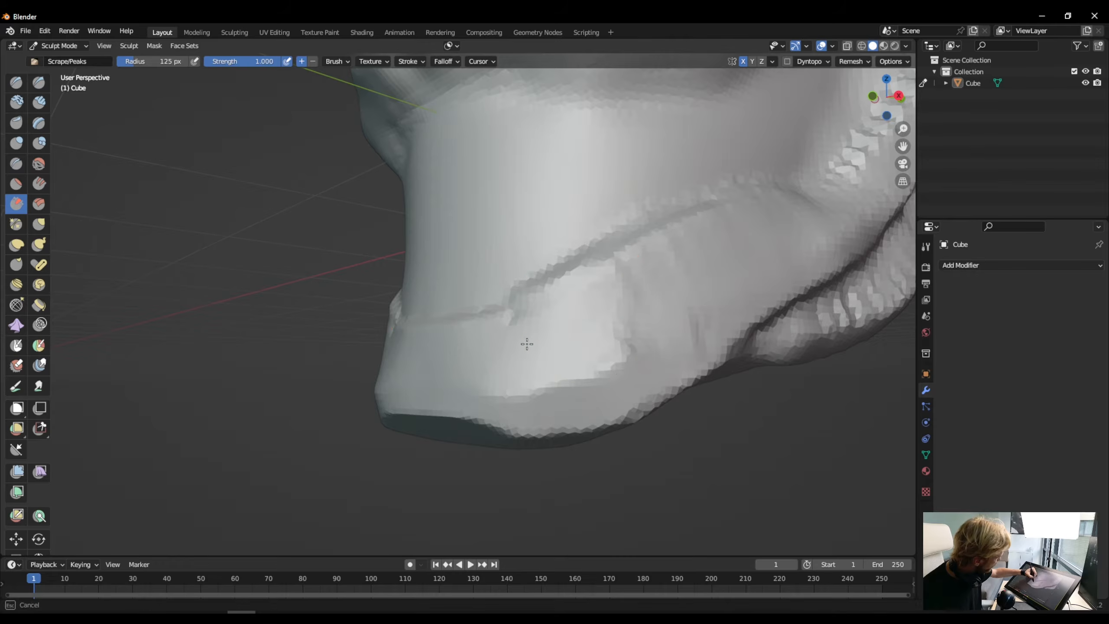
pyautogui.moveTo(743, 274)
pyautogui.mouseDown()
pyautogui.moveTo(676, 280)
pyautogui.moveTo(797, 218)
pyautogui.mouseUp()
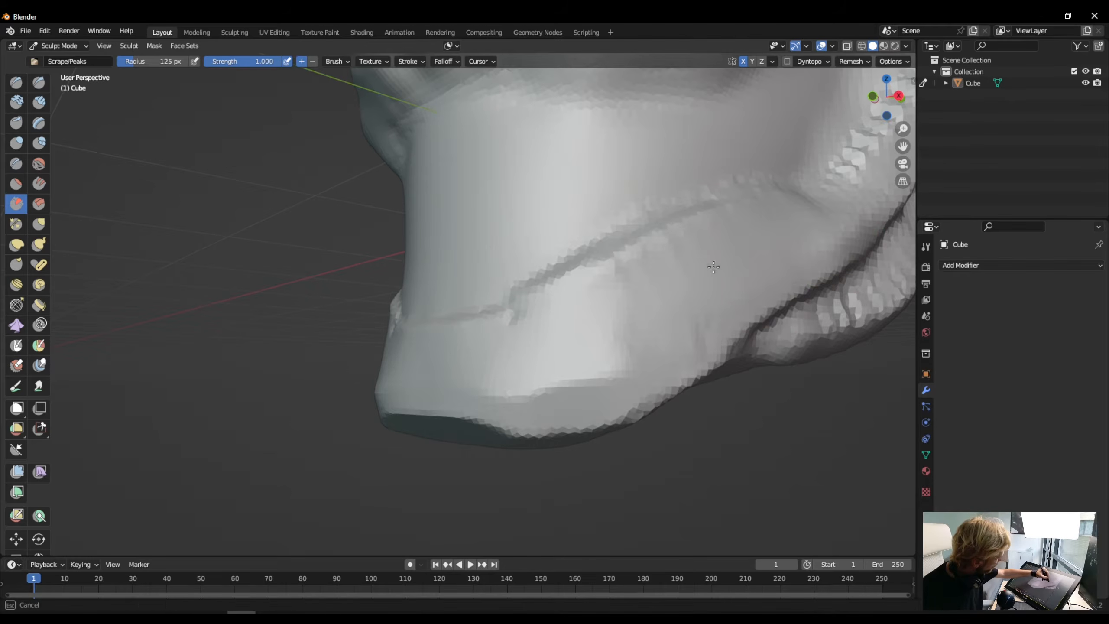
pyautogui.moveTo(582, 324)
pyautogui.mouseDown()
pyautogui.moveTo(720, 245)
pyautogui.moveTo(699, 258)
pyautogui.mouseUp()
pyautogui.moveTo(454, 339); pyautogui.dragTo(680, 251)
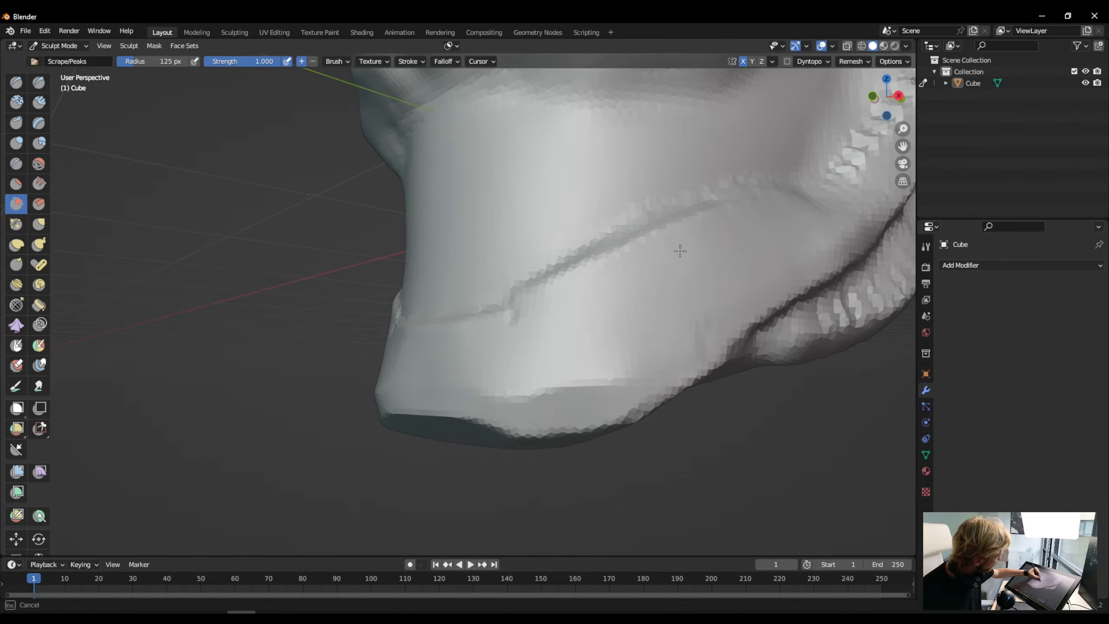
pyautogui.moveTo(447, 347); pyautogui.dragTo(541, 329)
pyautogui.moveTo(618, 303); pyautogui.dragTo(611, 305)
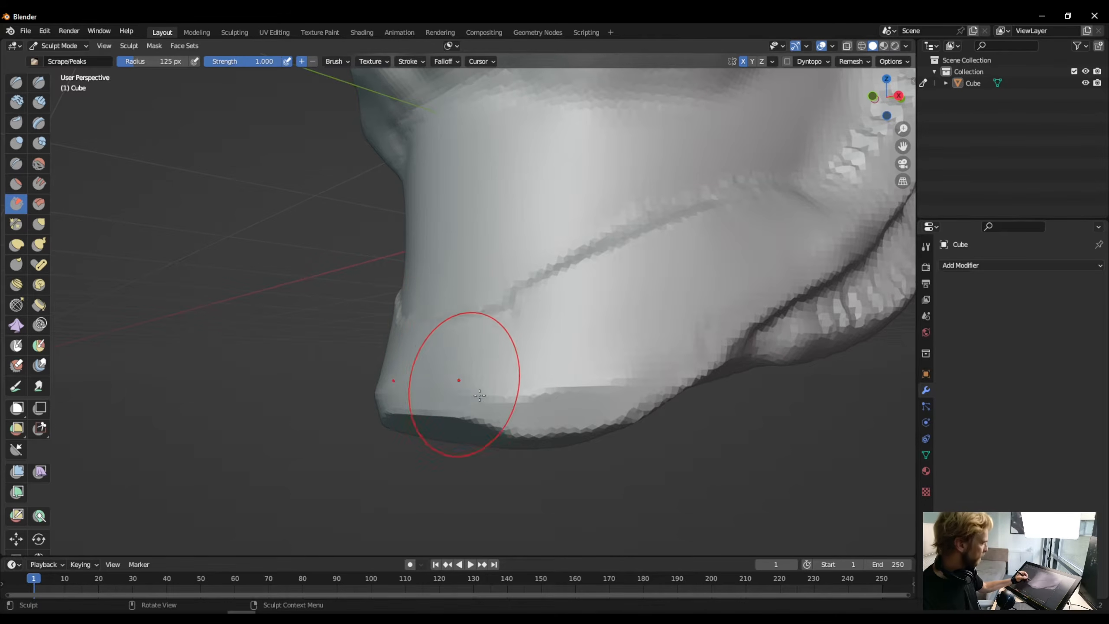
# - Scrape the bevel around the chin's lower edge and even out both sides of the jaw
pyautogui.moveTo(612, 399); pyautogui.dragTo(584, 401, button='middle')
pyautogui.moveTo(583, 391); pyautogui.dragTo(415, 394)
pyautogui.moveTo(441, 393); pyautogui.dragTo(380, 393)
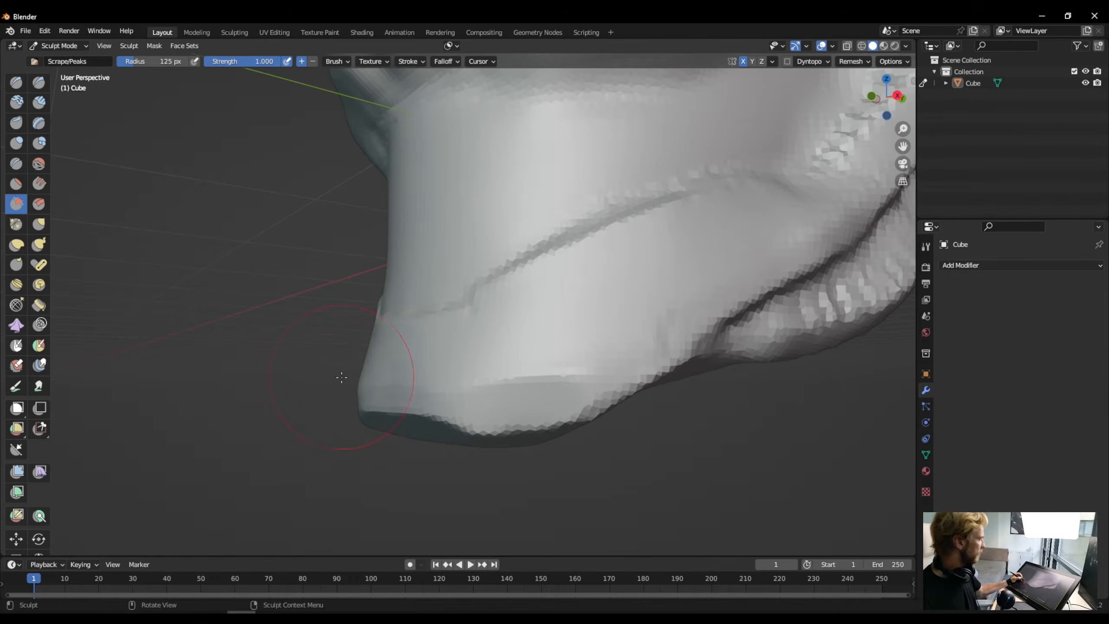
pyautogui.moveTo(350, 387)
pyautogui.mouseDown(button='middle')
pyautogui.moveTo(408, 322)
pyautogui.moveTo(497, 371)
pyautogui.moveTo(487, 386)
pyautogui.mouseUp(button='middle')
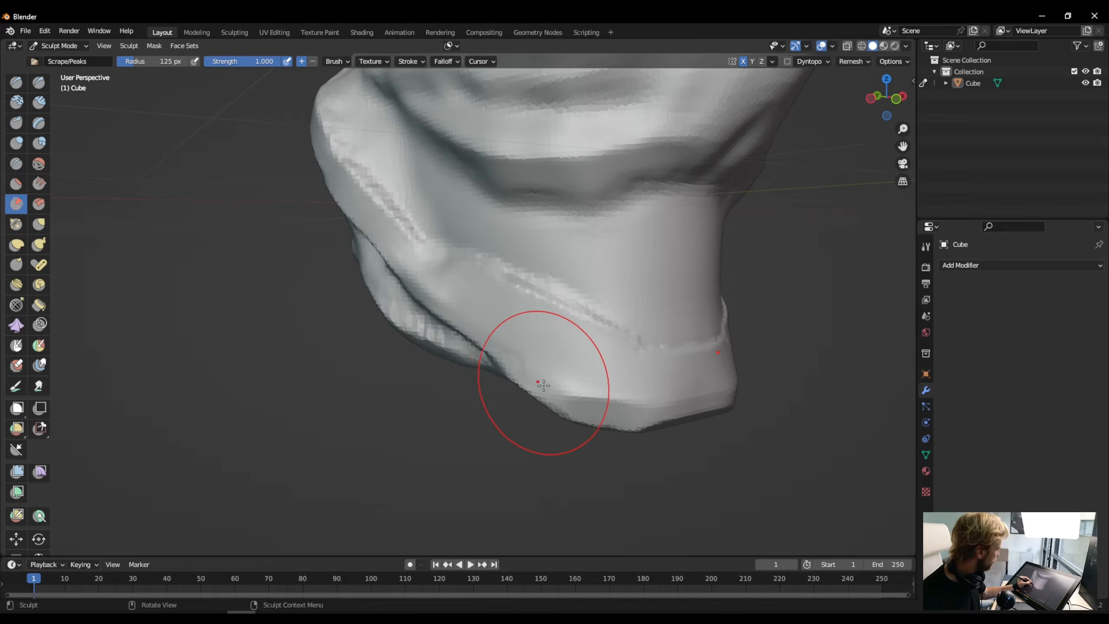
pyautogui.moveTo(559, 398)
pyautogui.mouseDown()
pyautogui.moveTo(548, 383)
pyautogui.moveTo(590, 410)
pyautogui.mouseUp()
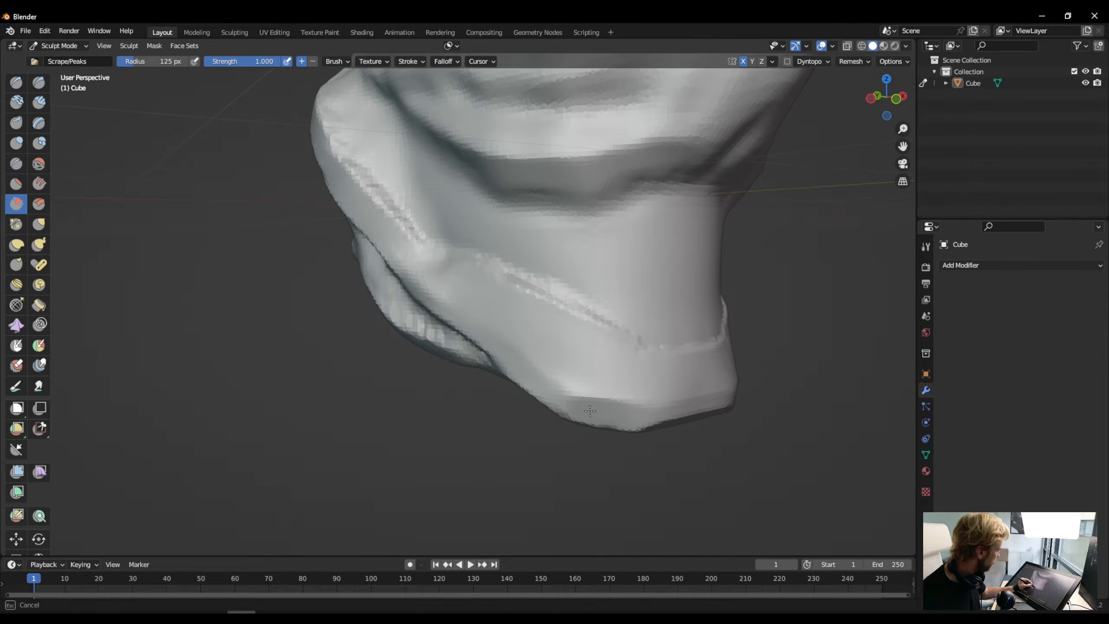
pyautogui.moveTo(543, 382); pyautogui.dragTo(541, 380)
pyautogui.moveTo(334, 303)
pyautogui.mouseDown(button='middle')
pyautogui.moveTo(229, 275)
pyautogui.moveTo(310, 318)
pyautogui.moveTo(280, 317)
pyautogui.mouseUp(button='middle')
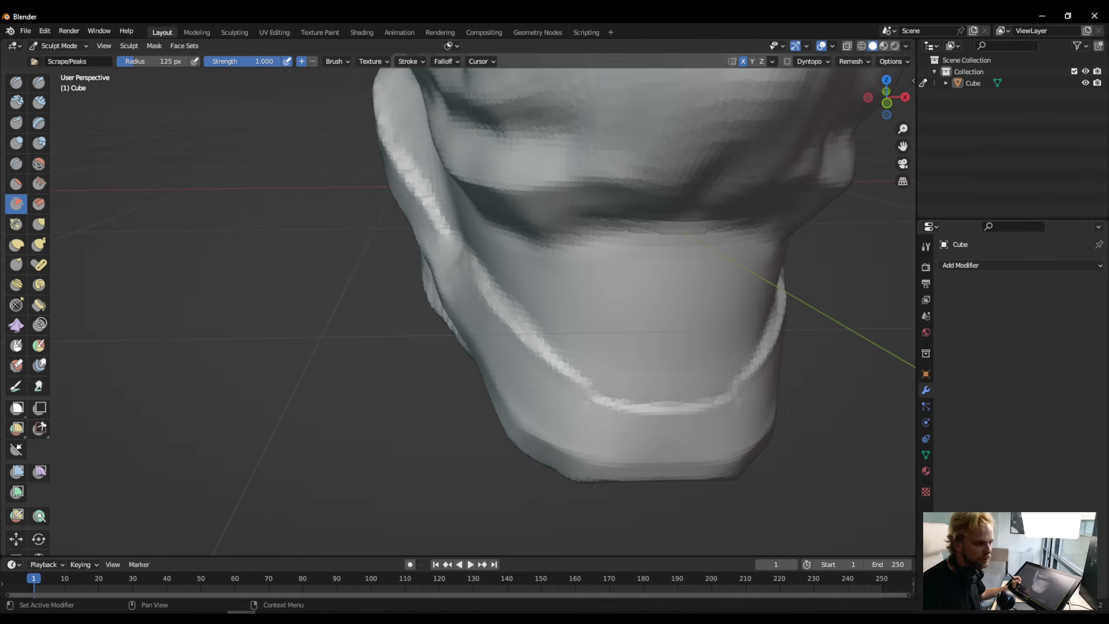
pyautogui.moveTo(383, 384); pyautogui.dragTo(322, 347, button='middle')
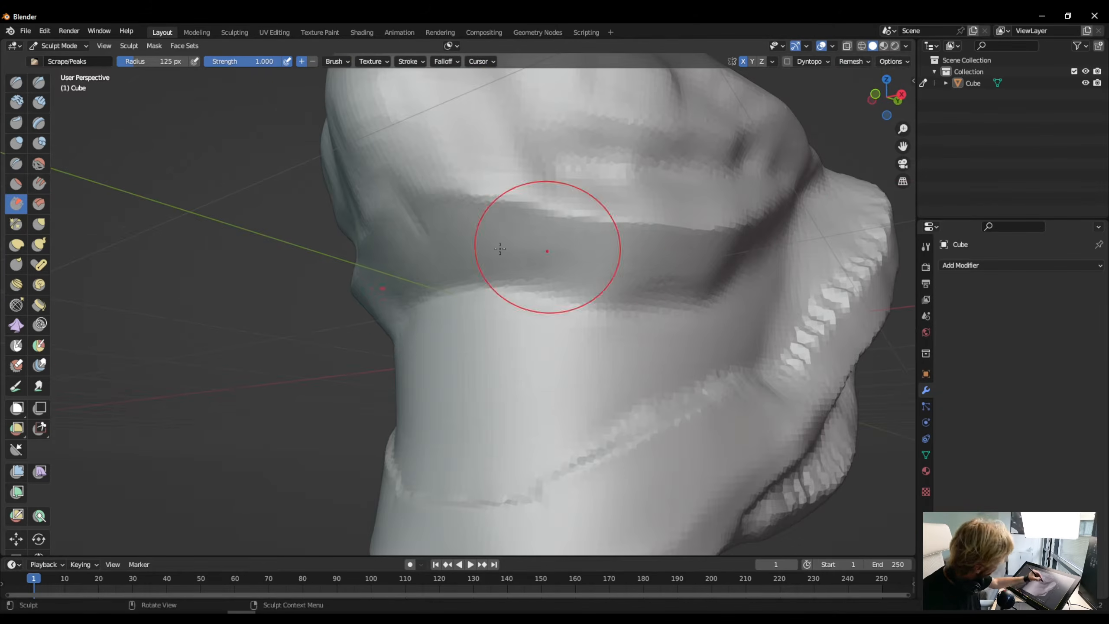
# - Undo the last scrape stroke and build up the jaw's upper rim with Clay Strips at a 32 px radius
pyautogui.moveTo(532, 277)
pyautogui.mouseDown(button='middle')
pyautogui.moveTo(418, 385)
pyautogui.moveTo(428, 399)
pyautogui.mouseUp(button='middle')
pyautogui.hotkey('ctrl', 'z')
pyautogui.click(39, 102)
pyautogui.hotkey('ctrl', 'z')
pyautogui.press('f')
pyautogui.moveTo(357, 280)
pyautogui.mouseDown()
pyautogui.moveTo(380, 350)
pyautogui.moveTo(485, 419)
pyautogui.mouseUp()
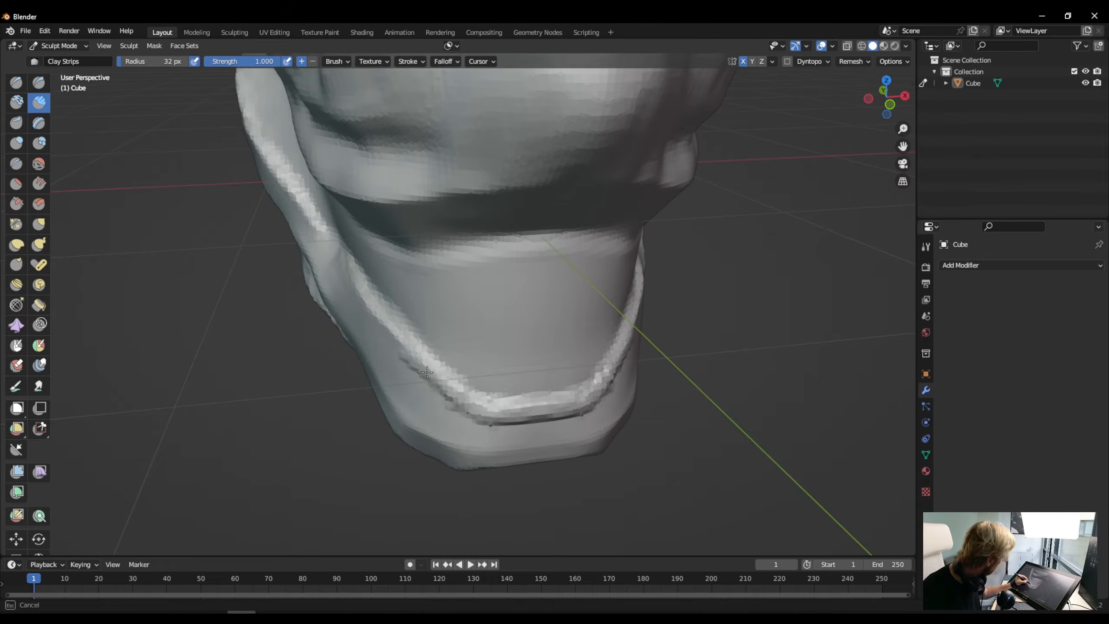
pyautogui.moveTo(356, 306); pyautogui.dragTo(458, 418)
# - Flatten the built-up jaw rim and set the Flatten brush strength to 1
pyautogui.hotkey('shift', 't')
pyautogui.moveTo(457, 418); pyautogui.dragTo(492, 421, button='middle')
pyautogui.moveTo(492, 421); pyautogui.dragTo(467, 429)
pyautogui.moveTo(493, 385); pyautogui.dragTo(515, 325, button='middle')
pyautogui.moveTo(436, 350)
pyautogui.mouseDown(button='middle')
pyautogui.moveTo(559, 384)
pyautogui.moveTo(620, 380)
pyautogui.mouseUp(button='middle')
pyautogui.click(240, 62)
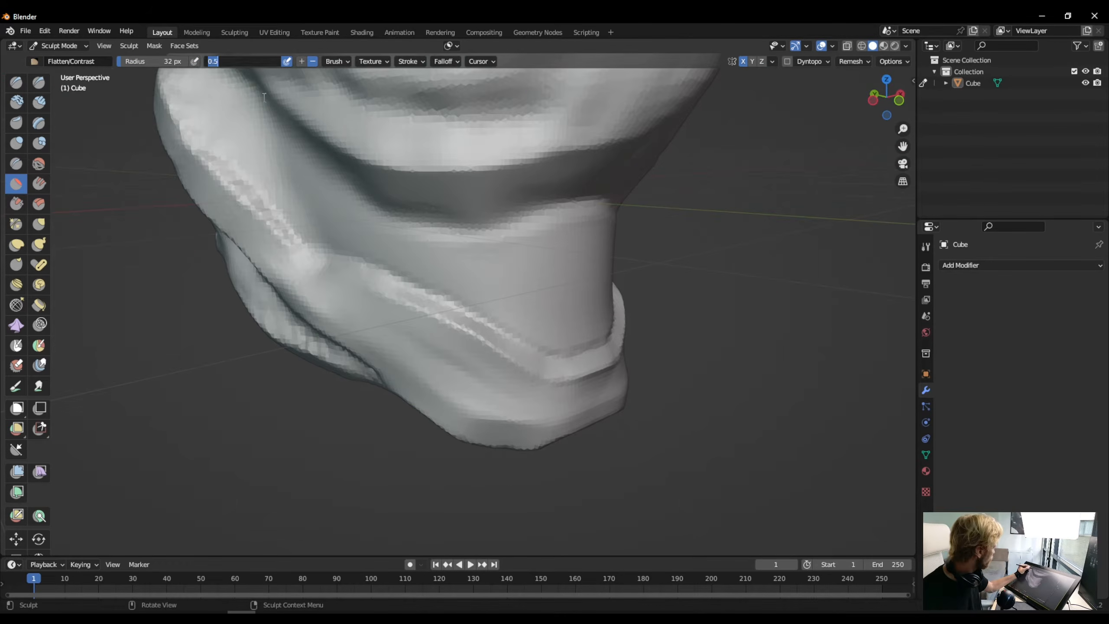
pyautogui.write('1')
pyautogui.press('Return')
pyautogui.moveTo(319, 301)
pyautogui.mouseDown(button='middle')
pyautogui.moveTo(285, 301)
pyautogui.moveTo(251, 271)
pyautogui.mouseUp(button='middle')
# - Scrape the front of the chin and its rim using the Scrape brush at a 51 px radius
pyautogui.click(16, 204)
pyautogui.press(']')
pyautogui.press(']')
pyautogui.press(']')
pyautogui.press(']')
pyautogui.press(']')
pyautogui.moveTo(520, 353); pyautogui.dragTo(522, 405, button='middle')
pyautogui.keyDown('ctrl'); pyautogui.moveTo(520, 306); pyautogui.dragTo(519, 376, button='middle'); pyautogui.keyUp('ctrl')
# - Scrape a flat plane onto the tip of the snout and work over the ridge on the head's side
pyautogui.moveTo(459, 175); pyautogui.dragTo(448, 189)
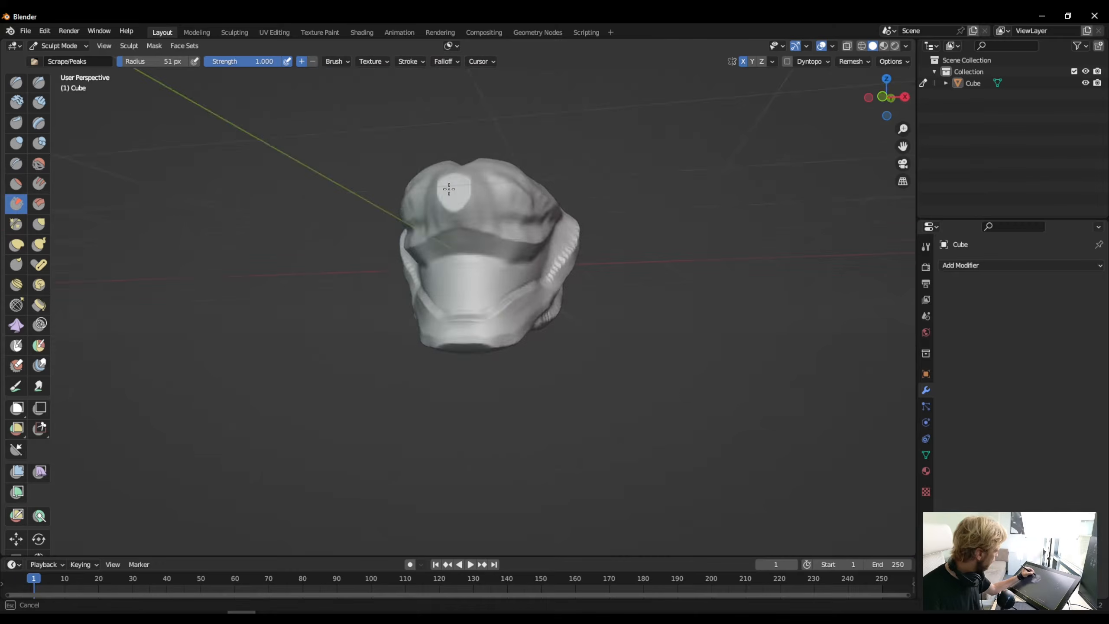
pyautogui.moveTo(419, 227); pyautogui.dragTo(633, 184, button='middle')
pyautogui.moveTo(306, 118); pyautogui.dragTo(419, 131, button='middle')
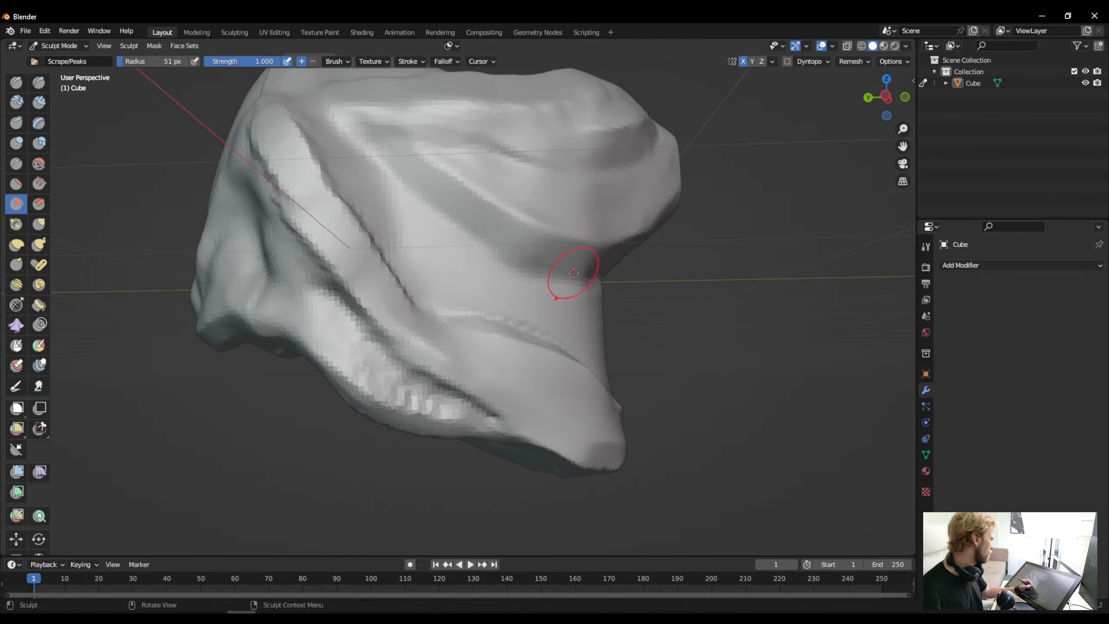
pyautogui.moveTo(332, 258); pyautogui.dragTo(266, 301, button='middle')
pyautogui.moveTo(244, 205)
pyautogui.mouseDown(button='middle')
pyautogui.moveTo(297, 214)
pyautogui.moveTo(346, 297)
pyautogui.moveTo(269, 314)
pyautogui.moveTo(384, 367)
pyautogui.moveTo(258, 313)
pyautogui.moveTo(305, 323)
pyautogui.moveTo(378, 438)
pyautogui.mouseUp(button='middle')
# - Fill the rough groove at the rear of the jaw ridge with Clay Strips and flatten the added clay
pyautogui.press('c')
pyautogui.hotkey('shift', 't')
pyautogui.scroll(3, 438, 483)
pyautogui.moveTo(438, 483)
pyautogui.mouseDown(button='middle')
pyautogui.moveTo(245, 409)
pyautogui.moveTo(279, 437)
pyautogui.mouseUp(button='middle')
pyautogui.press('c')
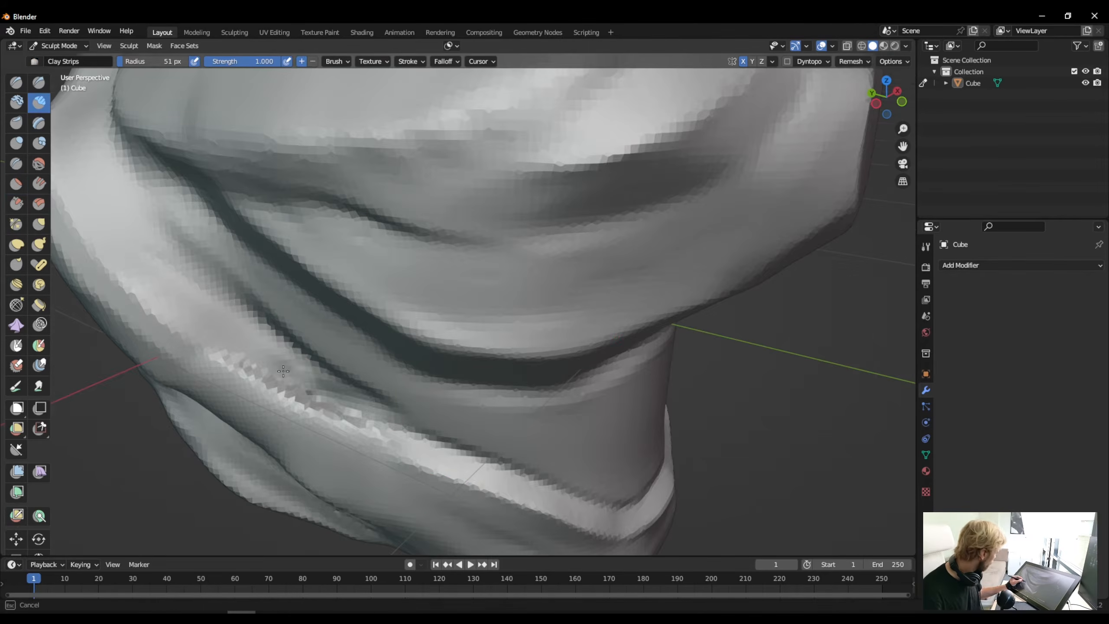
pyautogui.moveTo(235, 362); pyautogui.dragTo(332, 407)
pyautogui.hotkey('shift', 't')
pyautogui.moveTo(323, 400)
pyautogui.mouseDown()
pyautogui.moveTo(349, 412)
pyautogui.moveTo(262, 371)
pyautogui.mouseUp()
pyautogui.hotkey('shift', 't')
# - Scrape the filled jaw ridge to blend it into the side of the head
pyautogui.moveTo(301, 385); pyautogui.dragTo(349, 266, button='middle')
pyautogui.moveTo(349, 265); pyautogui.dragTo(419, 315)
pyautogui.moveTo(349, 279)
pyautogui.mouseDown(button='middle')
pyautogui.moveTo(323, 376)
pyautogui.moveTo(318, 365)
pyautogui.mouseUp(button='middle')
pyautogui.moveTo(472, 468); pyautogui.dragTo(411, 444)
pyautogui.scroll(-8, 406, 432)
# - Scrape flat planes along the top and sides of the snout's bridge
pyautogui.moveTo(436, 306)
pyautogui.mouseDown(button='middle')
pyautogui.moveTo(467, 257)
pyautogui.moveTo(406, 267)
pyautogui.mouseUp(button='middle')
pyautogui.keyDown('shift'); pyautogui.moveTo(454, 285); pyautogui.dragTo(439, 302); pyautogui.keyUp('shift')
pyautogui.moveTo(462, 301)
pyautogui.mouseDown(button='middle')
pyautogui.moveTo(404, 304)
pyautogui.moveTo(411, 245)
pyautogui.mouseUp(button='middle')
pyautogui.moveTo(387, 367); pyautogui.dragTo(413, 265)
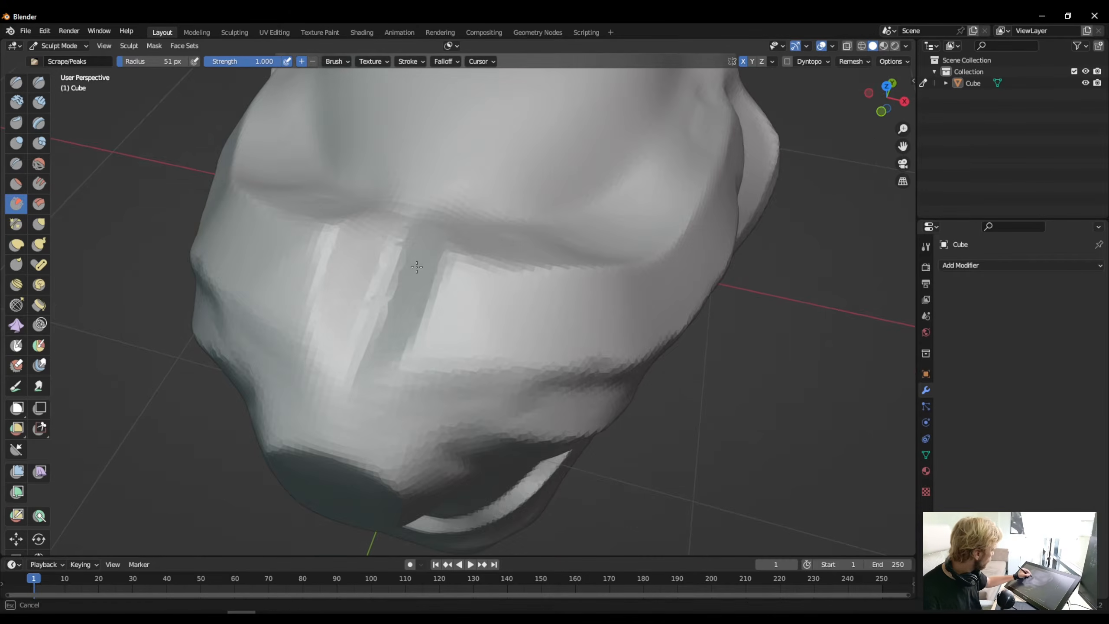
pyautogui.moveTo(420, 262); pyautogui.dragTo(404, 282, button='middle')
pyautogui.moveTo(353, 457); pyautogui.dragTo(412, 293)
# - Scrape the raised rim around the underside of the head
pyautogui.keyDown('ctrl'); pyautogui.moveTo(516, 75); pyautogui.dragTo(524, 262, button='middle'); pyautogui.keyUp('ctrl')
pyautogui.moveTo(531, 277)
pyautogui.mouseDown(button='middle')
pyautogui.moveTo(473, 178)
pyautogui.moveTo(406, 122)
pyautogui.mouseUp(button='middle')
pyautogui.moveTo(401, 312); pyautogui.dragTo(384, 341)
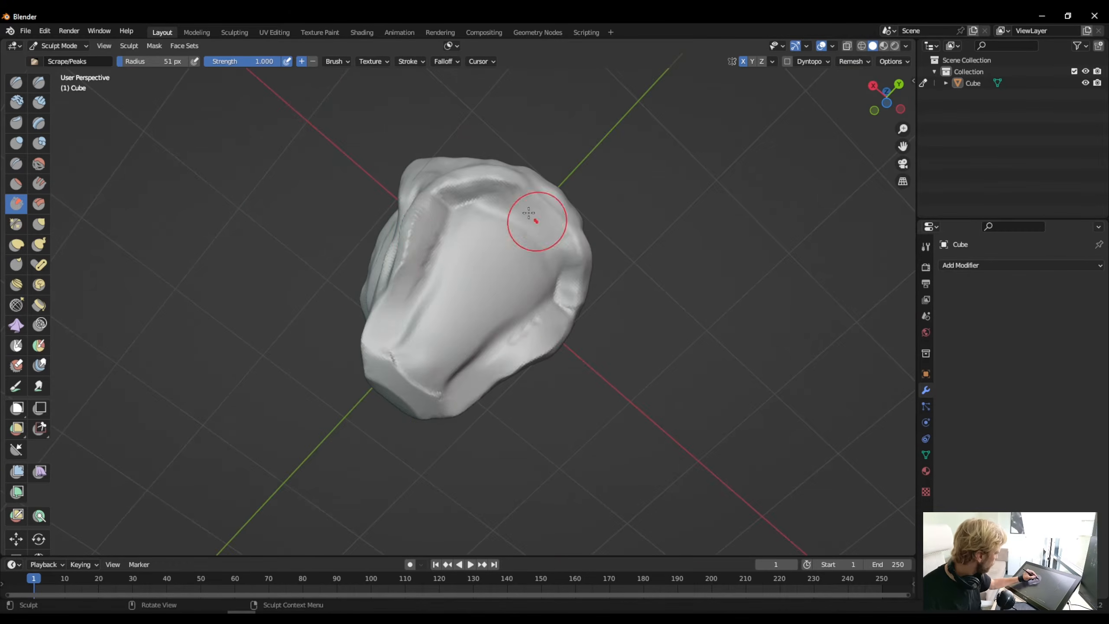
pyautogui.moveTo(535, 221); pyautogui.dragTo(462, 214)
pyautogui.moveTo(444, 214); pyautogui.dragTo(385, 296, button='middle')
pyautogui.moveTo(387, 294); pyautogui.dragTo(416, 235)
pyautogui.moveTo(446, 279); pyautogui.dragTo(471, 225)
# - Scrape the folds on the side of the snout and cheek into cleaner planes
pyautogui.moveTo(430, 266)
pyautogui.mouseDown(button='middle')
pyautogui.moveTo(367, 341)
pyautogui.moveTo(302, 304)
pyautogui.moveTo(350, 245)
pyautogui.mouseUp(button='middle')
pyautogui.moveTo(385, 315)
pyautogui.mouseDown(button='middle')
pyautogui.moveTo(460, 355)
pyautogui.moveTo(380, 350)
pyautogui.mouseUp(button='middle')
pyautogui.moveTo(361, 380); pyautogui.dragTo(433, 223)
pyautogui.moveTo(469, 191); pyautogui.dragTo(559, 223)
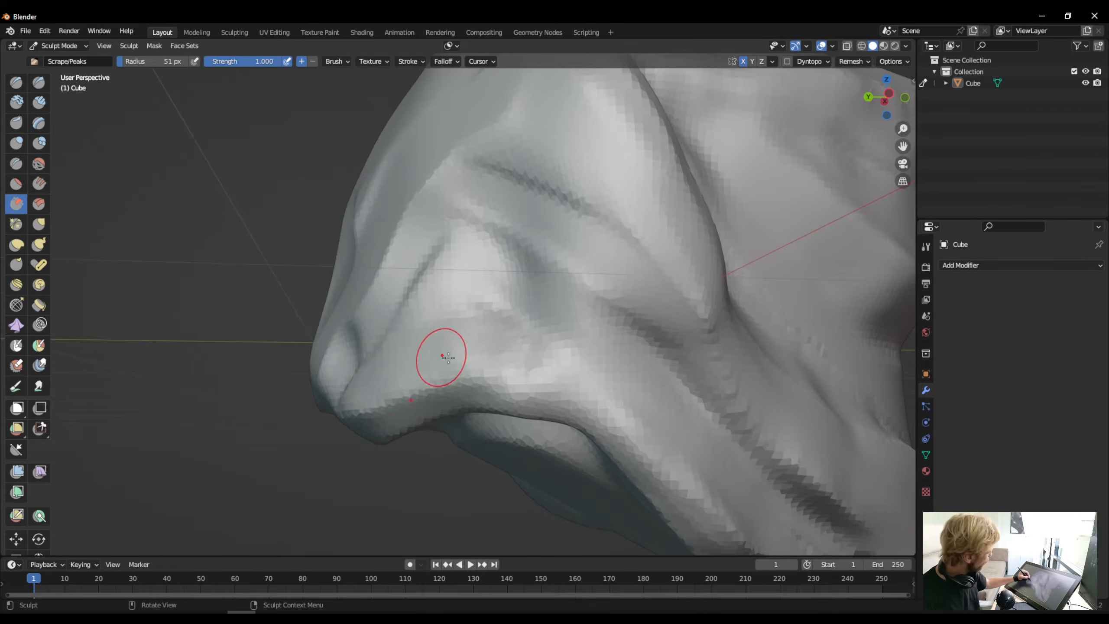
pyautogui.moveTo(439, 361); pyautogui.dragTo(642, 441)
pyautogui.keyDown('ctrl'); pyautogui.moveTo(439, 306); pyautogui.dragTo(454, 375, button='middle'); pyautogui.keyUp('ctrl')
pyautogui.moveTo(490, 262); pyautogui.dragTo(404, 275, button='middle')
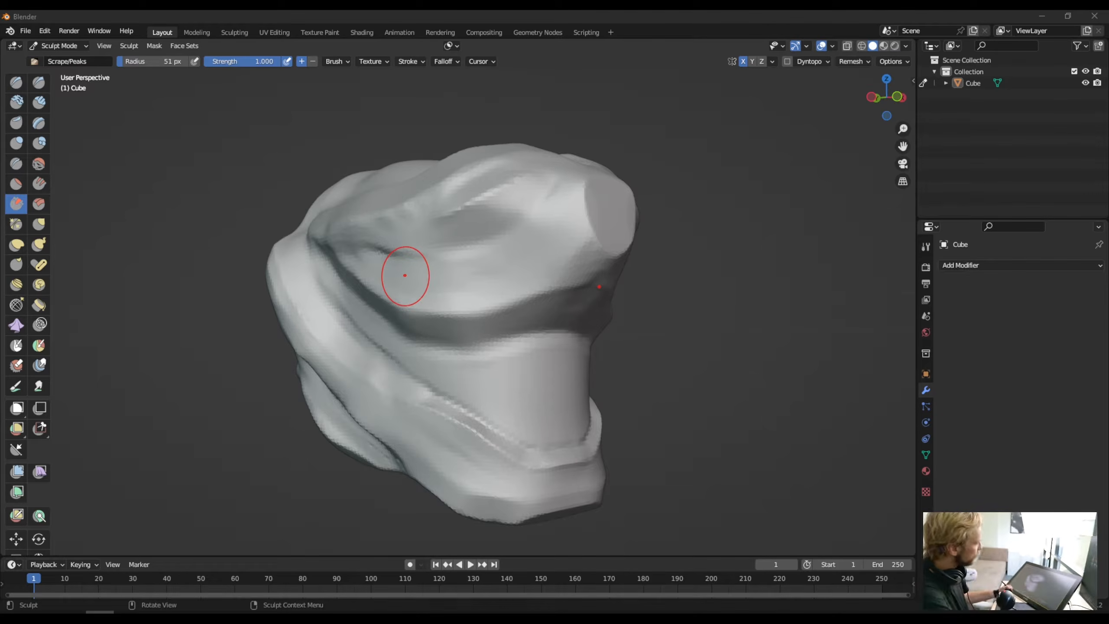
# - Choose the Pinch brush and enable dynamic topology for sculpting the head
pyautogui.click(18, 225)
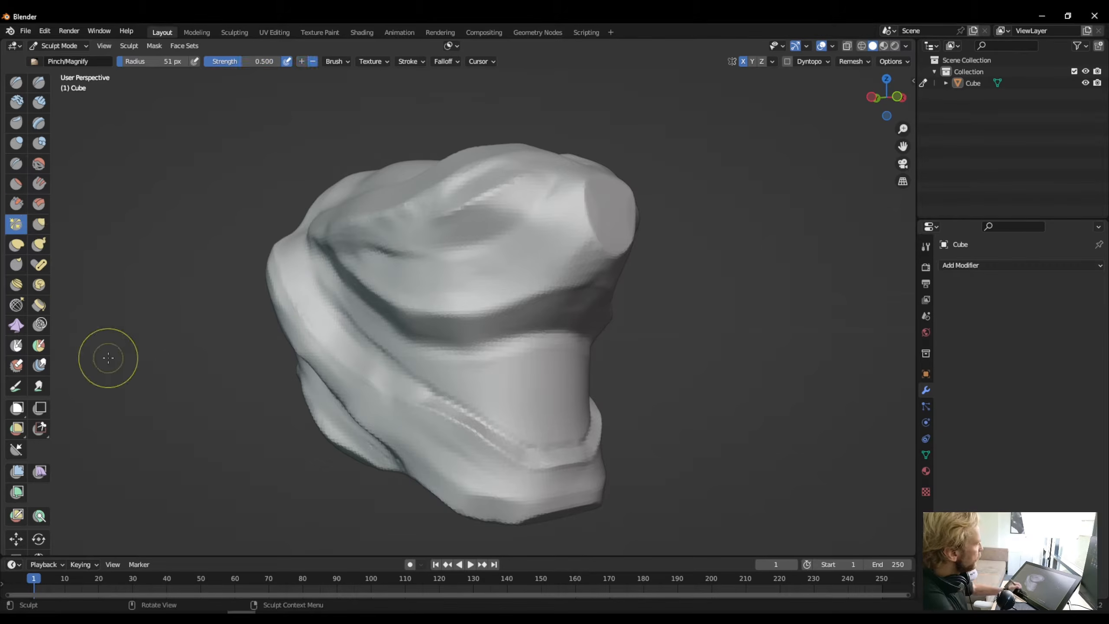
pyautogui.moveTo(594, 293)
pyautogui.mouseDown(button='middle')
pyautogui.moveTo(396, 426)
pyautogui.moveTo(458, 421)
pyautogui.mouseUp(button='middle')
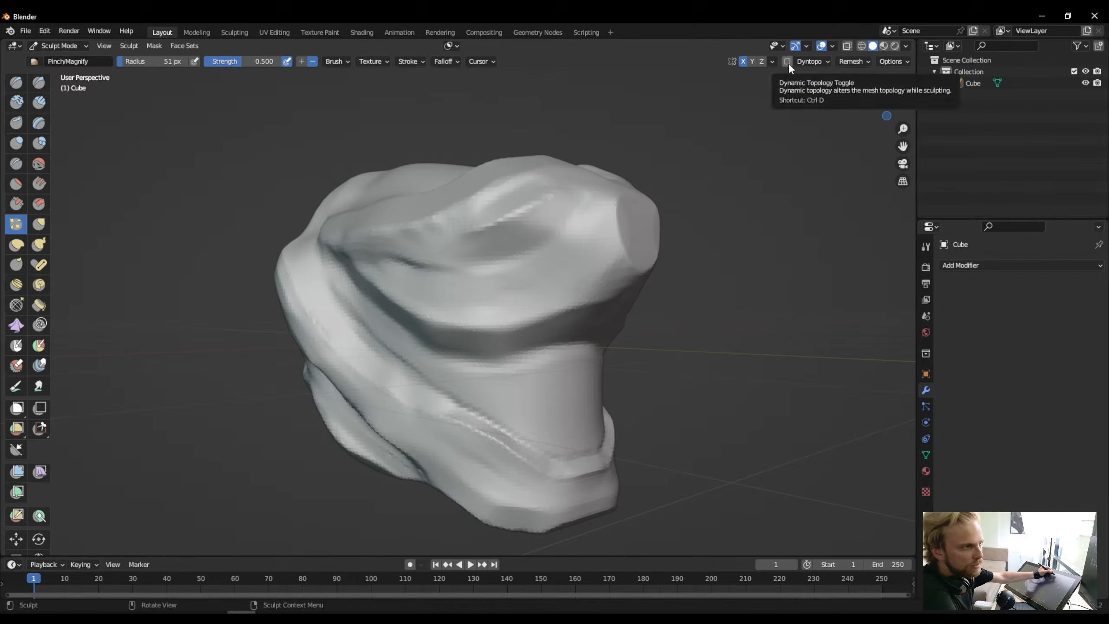
pyautogui.moveTo(454, 386)
pyautogui.mouseDown(button='middle')
pyautogui.moveTo(447, 426)
pyautogui.moveTo(459, 368)
pyautogui.moveTo(470, 368)
pyautogui.mouseUp(button='middle')
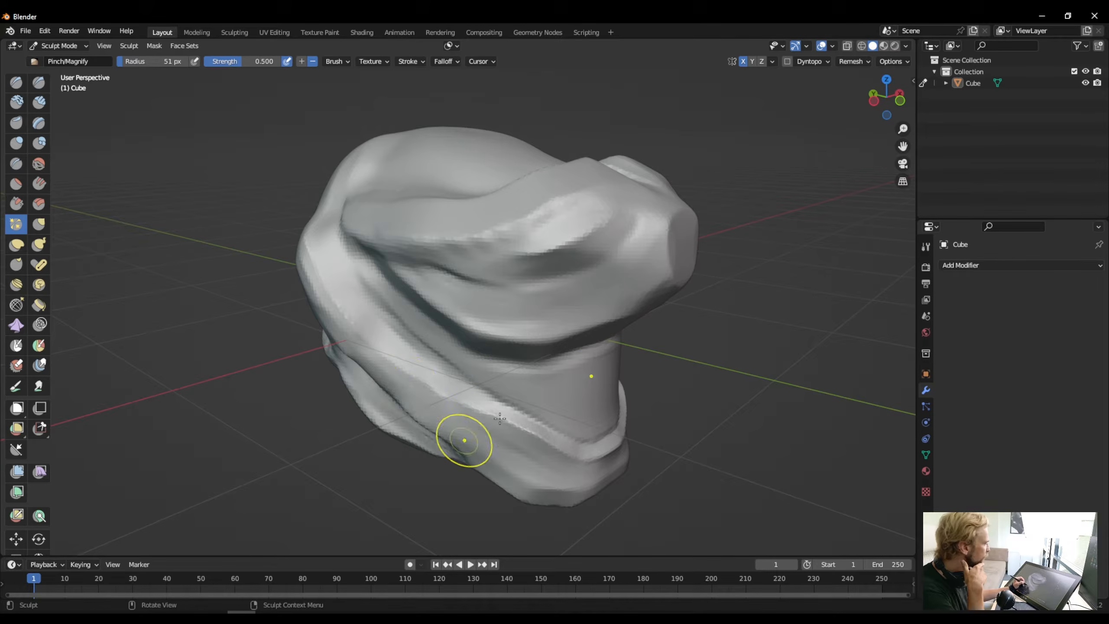
pyautogui.click(786, 61)
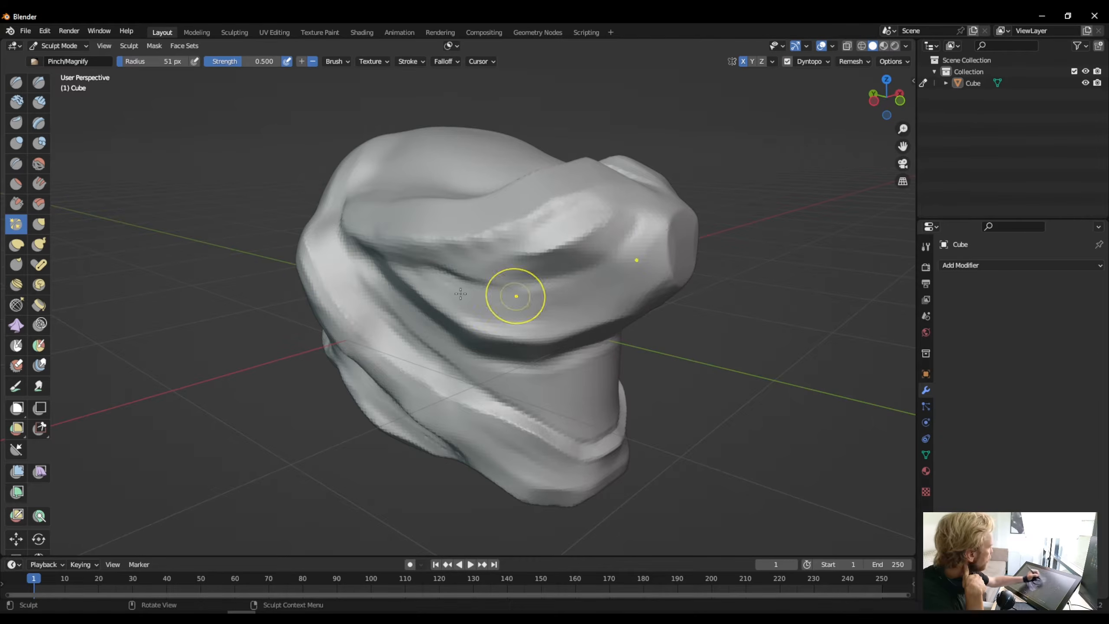
pyautogui.middleClick(540, 451)
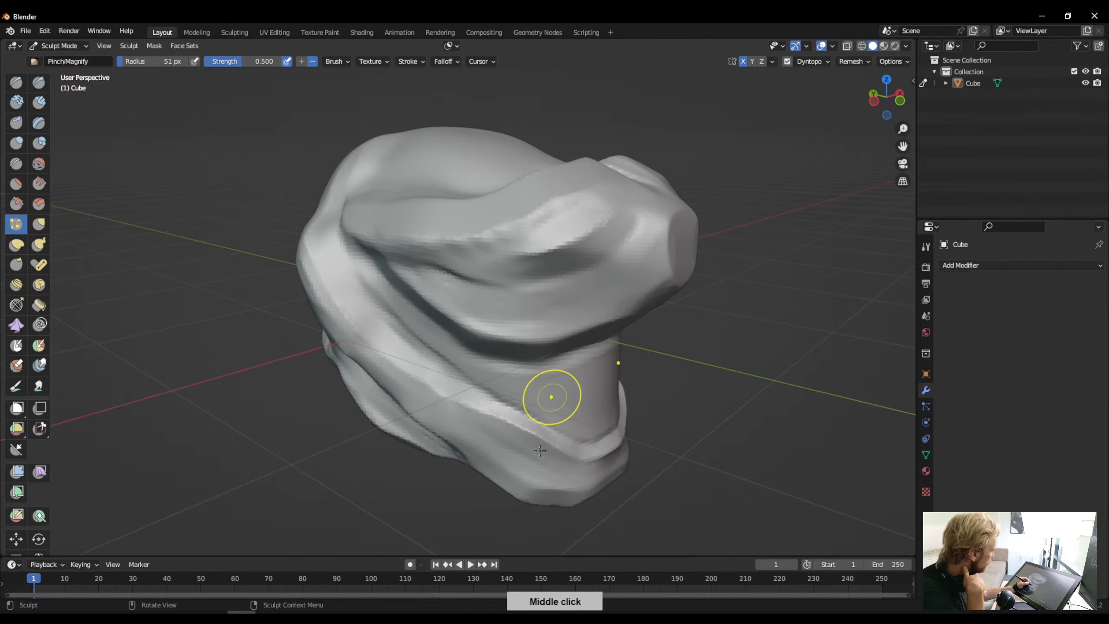
pyautogui.moveTo(539, 451); pyautogui.dragTo(540, 453, button='middle')
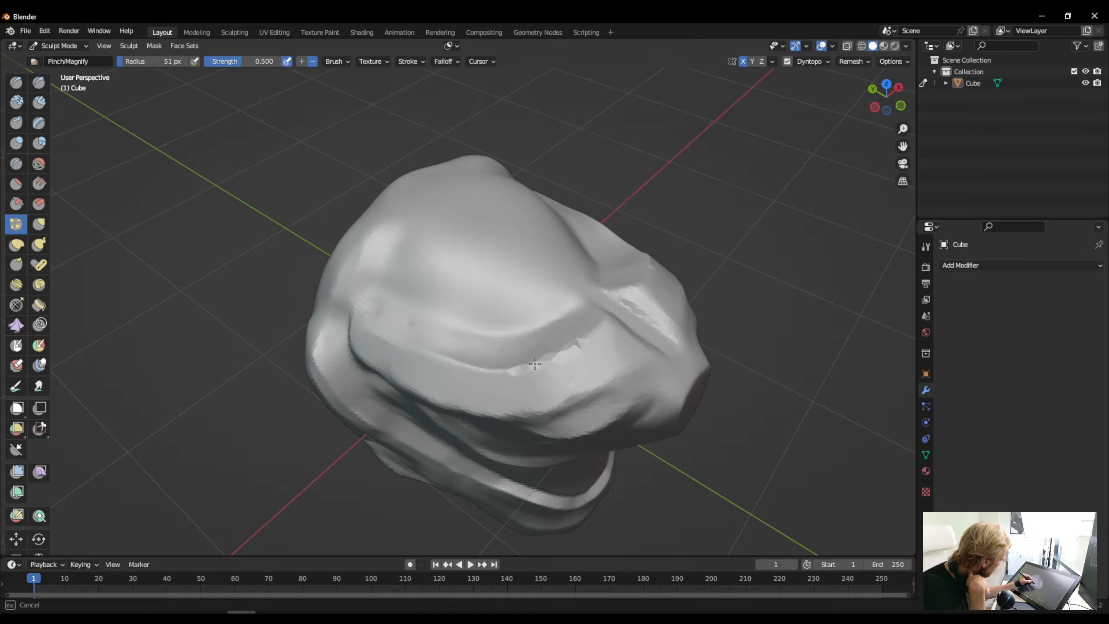
# - Try pinching the curved brow ridge below the forehead with dynamic topology at its default detail
pyautogui.moveTo(535, 364)
pyautogui.mouseDown()
pyautogui.moveTo(415, 355)
pyautogui.moveTo(584, 342)
pyautogui.moveTo(564, 356)
pyautogui.mouseUp()
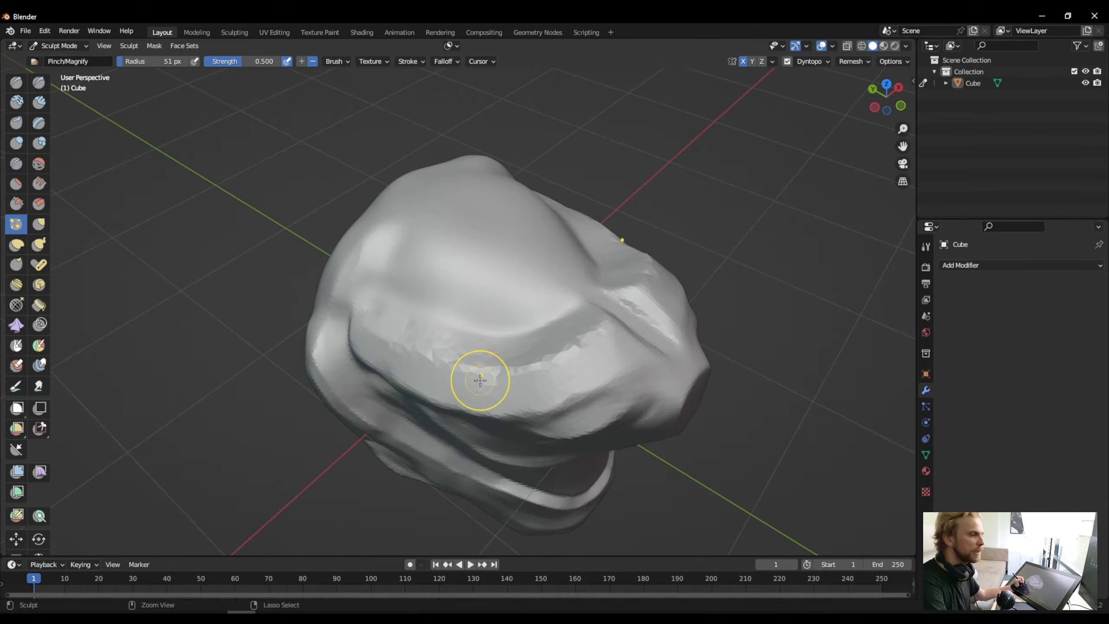
pyautogui.hotkey('ctrl', 'z')
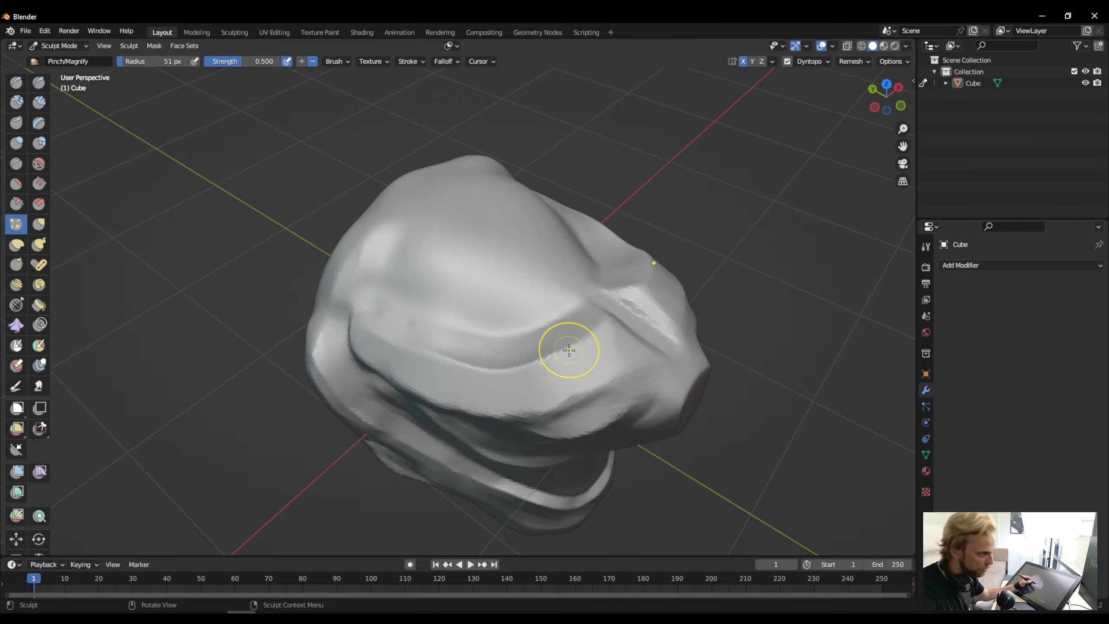
pyautogui.moveTo(568, 350)
pyautogui.mouseDown()
pyautogui.moveTo(500, 367)
pyautogui.moveTo(424, 341)
pyautogui.mouseUp()
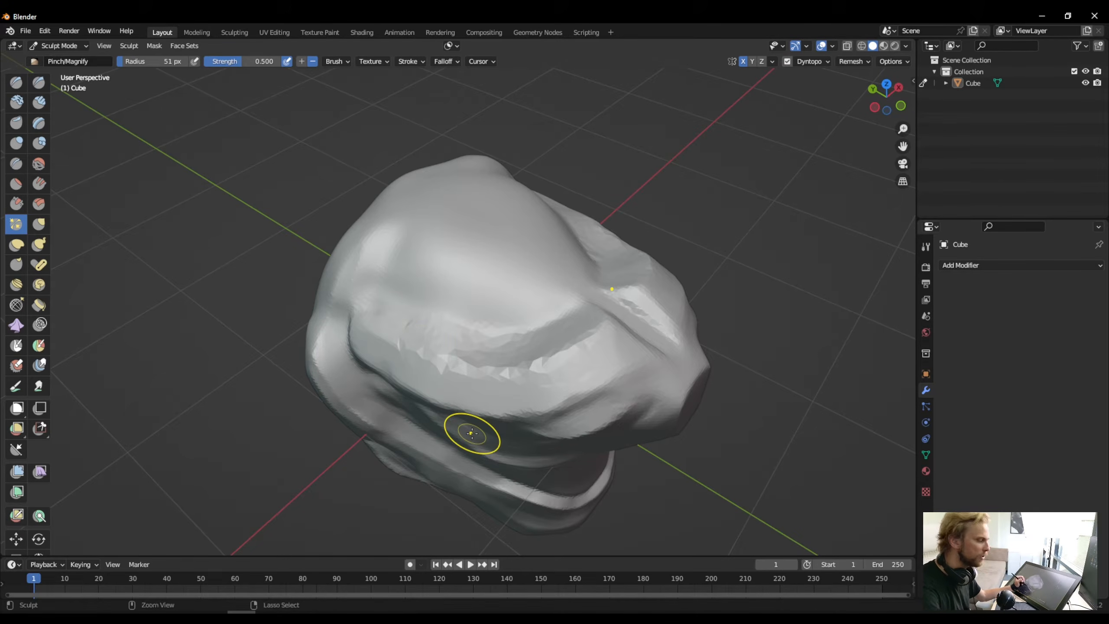
pyautogui.hotkey('ctrl', 'z')
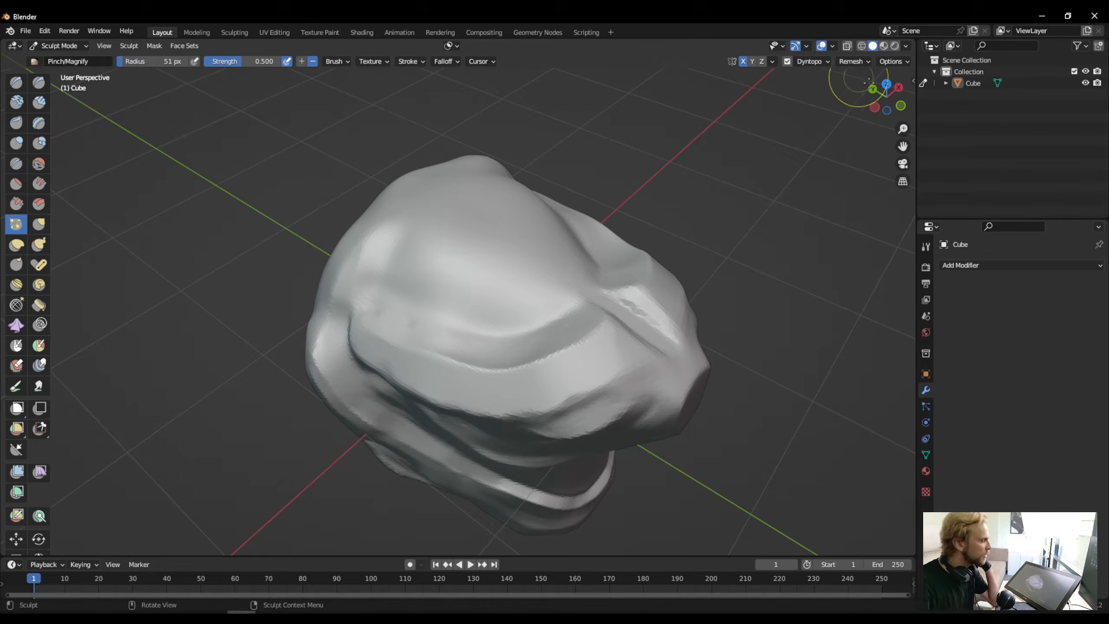
# - Set the dynamic topology detail size to 4 px and pinch along the curved brow ridge
pyautogui.click(821, 62)
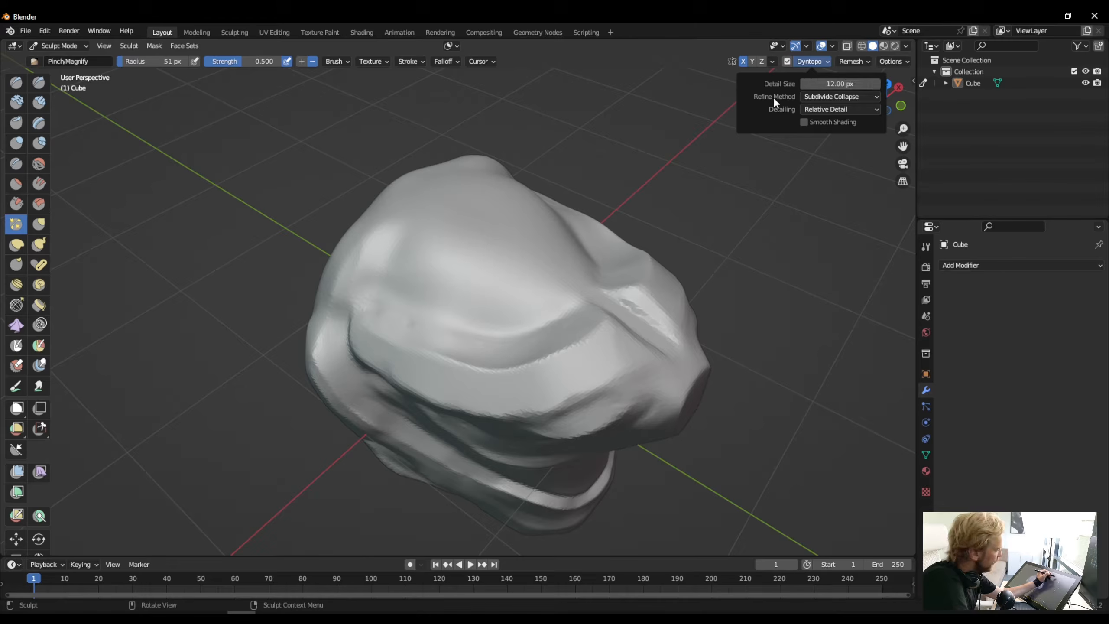
pyautogui.click(831, 84)
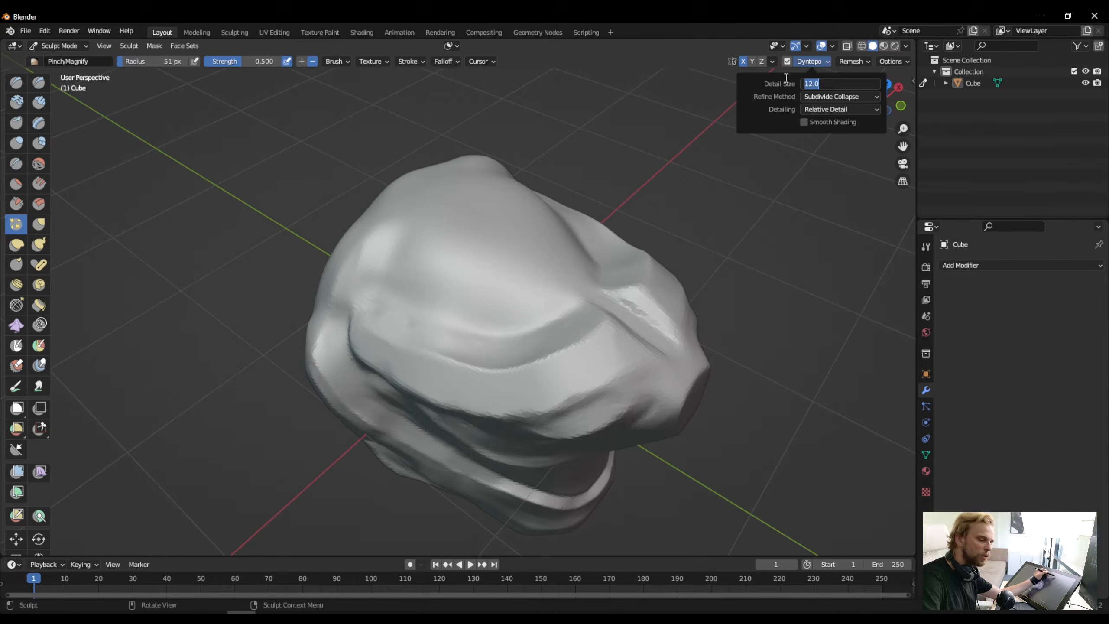
pyautogui.write('6')
pyautogui.press('Return')
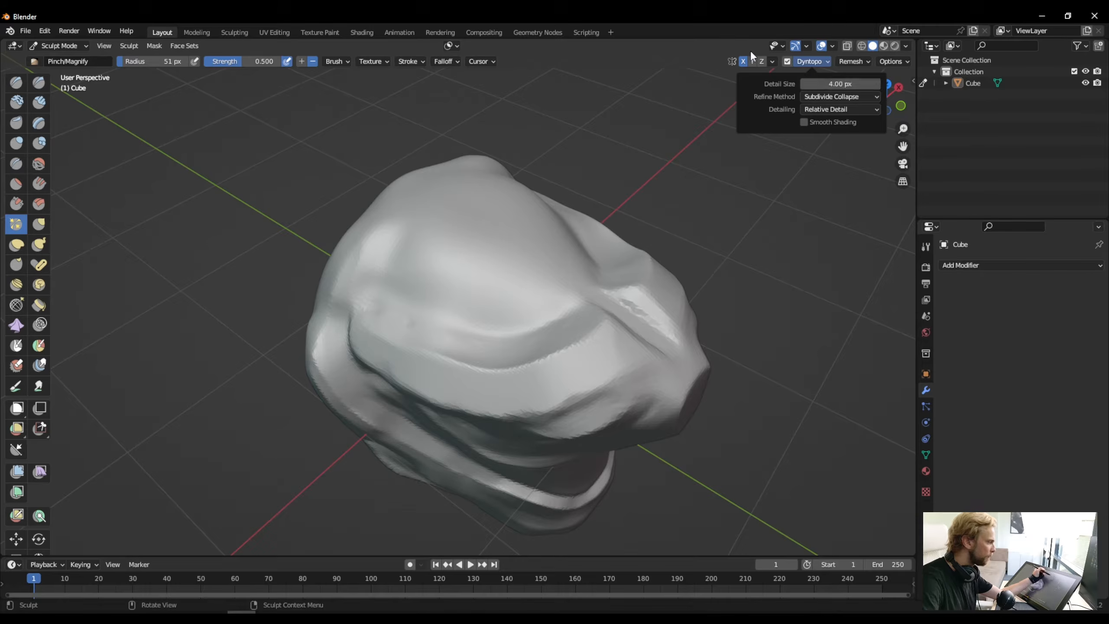
pyautogui.moveTo(541, 378); pyautogui.dragTo(569, 346)
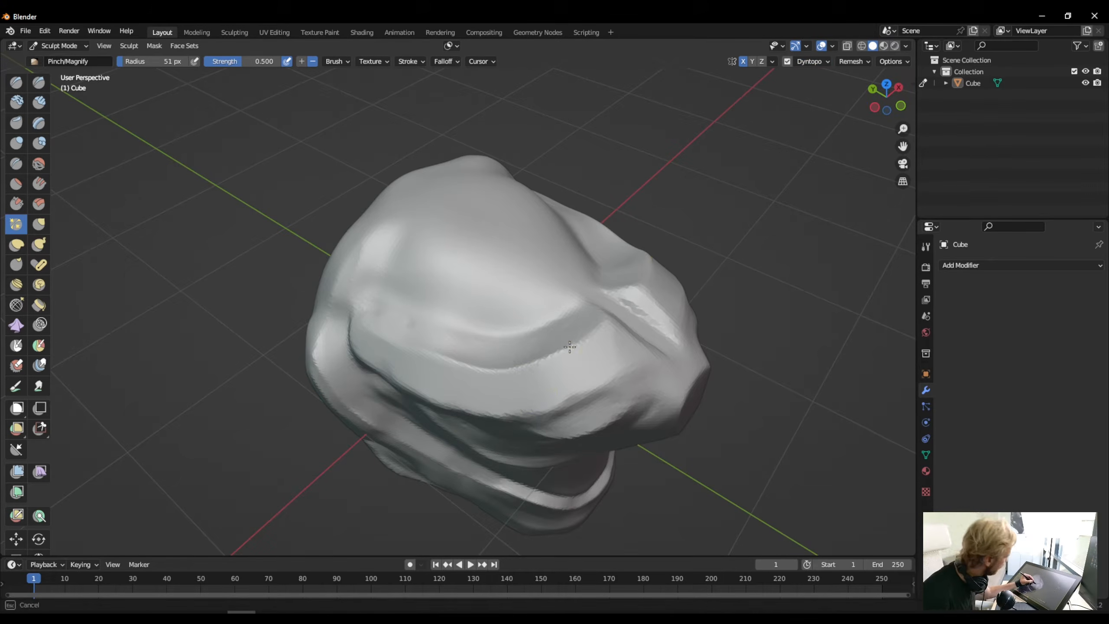
pyautogui.moveTo(511, 369)
pyautogui.mouseDown()
pyautogui.moveTo(421, 356)
pyautogui.moveTo(480, 369)
pyautogui.moveTo(585, 342)
pyautogui.moveTo(495, 362)
pyautogui.mouseUp()
pyautogui.moveTo(568, 341); pyautogui.dragTo(481, 376)
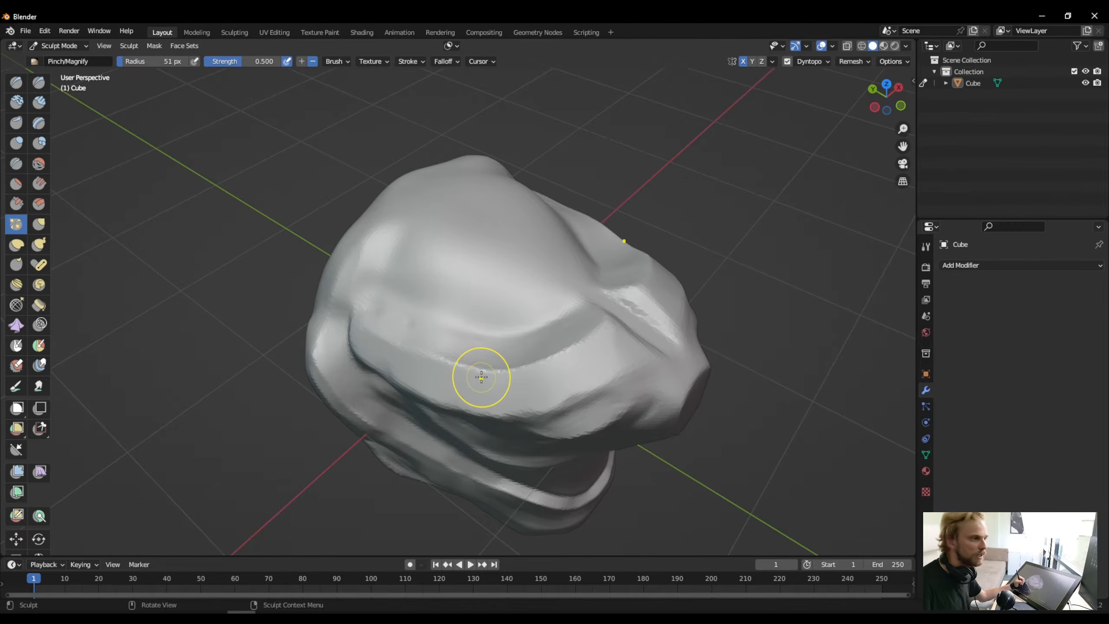
# - Switch the dynamic topology detailing to Brush Detail and pinch the brow ridge from the snout towards the side of the head
pyautogui.click(809, 64)
pyautogui.click(807, 63)
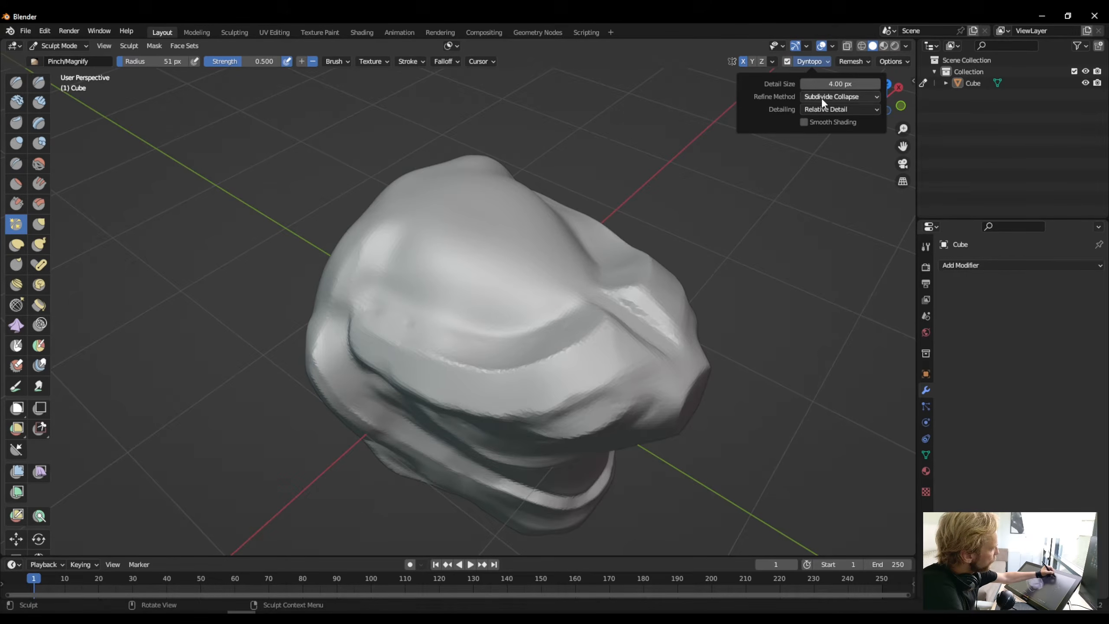
pyautogui.click(830, 109)
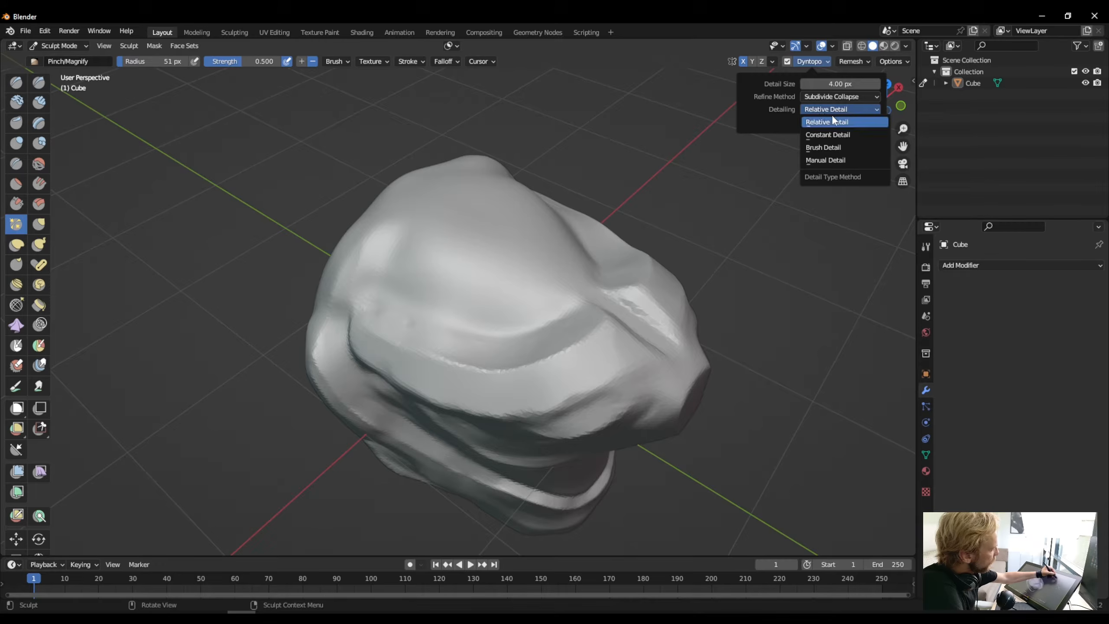
pyautogui.click(812, 148)
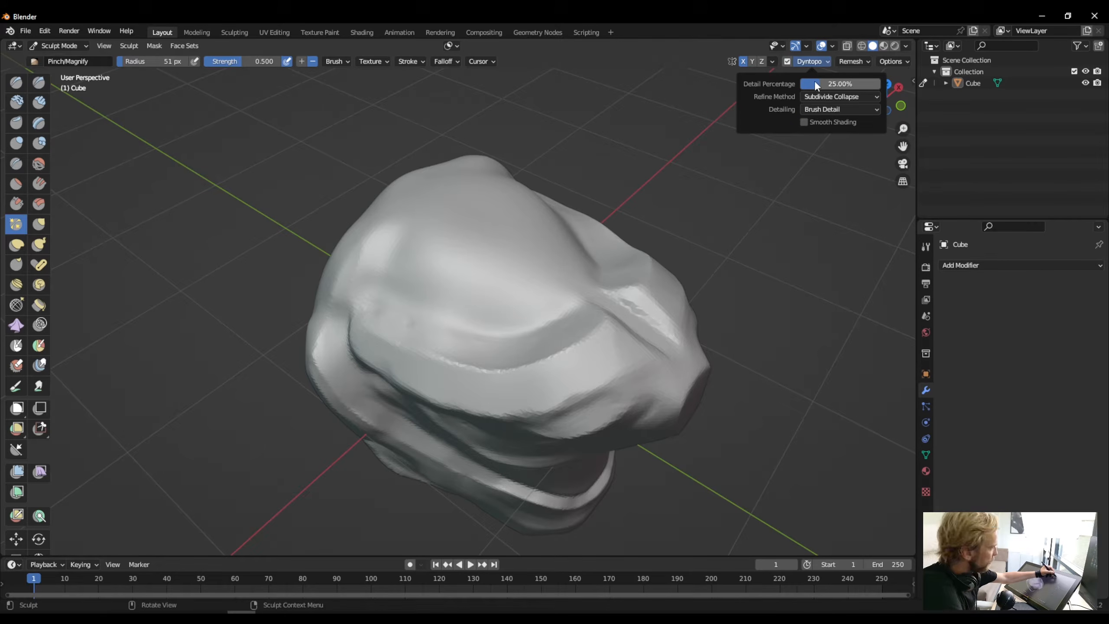
pyautogui.moveTo(574, 347)
pyautogui.mouseDown()
pyautogui.moveTo(549, 365)
pyautogui.moveTo(509, 366)
pyautogui.mouseUp()
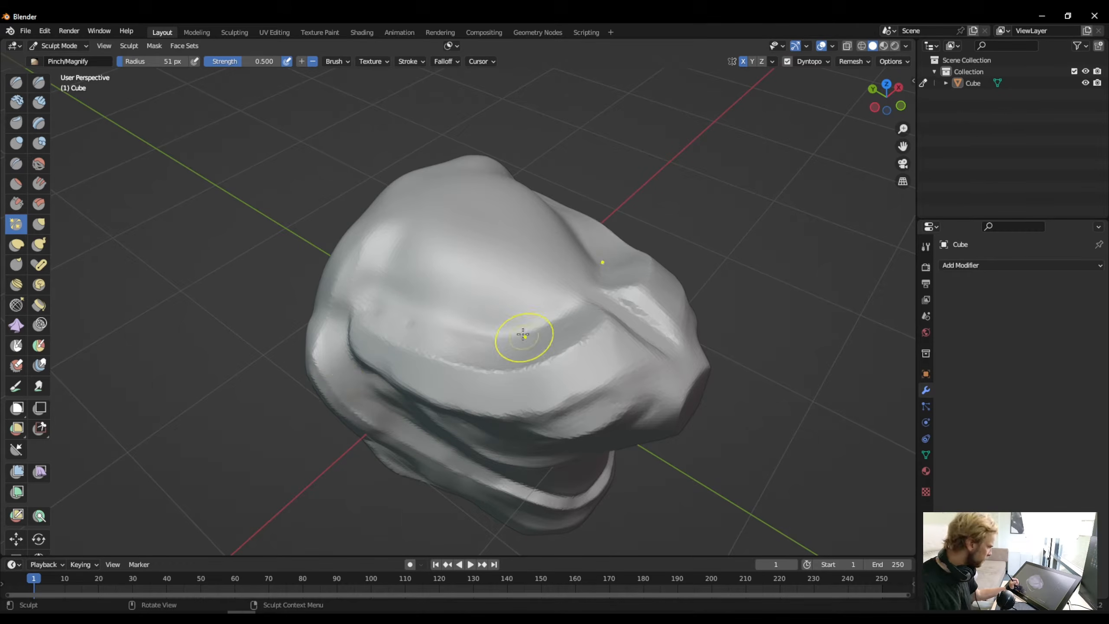
pyautogui.scroll(2, 444, 347)
pyautogui.scroll(2, 445, 347)
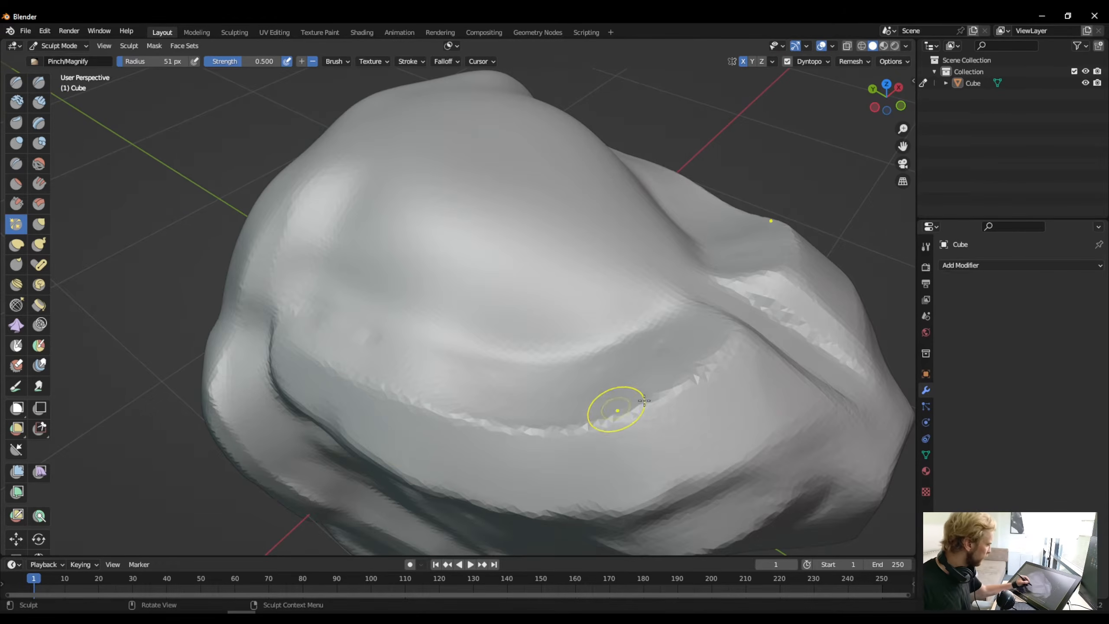
pyautogui.moveTo(696, 366); pyautogui.dragTo(635, 411)
pyautogui.moveTo(520, 420); pyautogui.dragTo(485, 421)
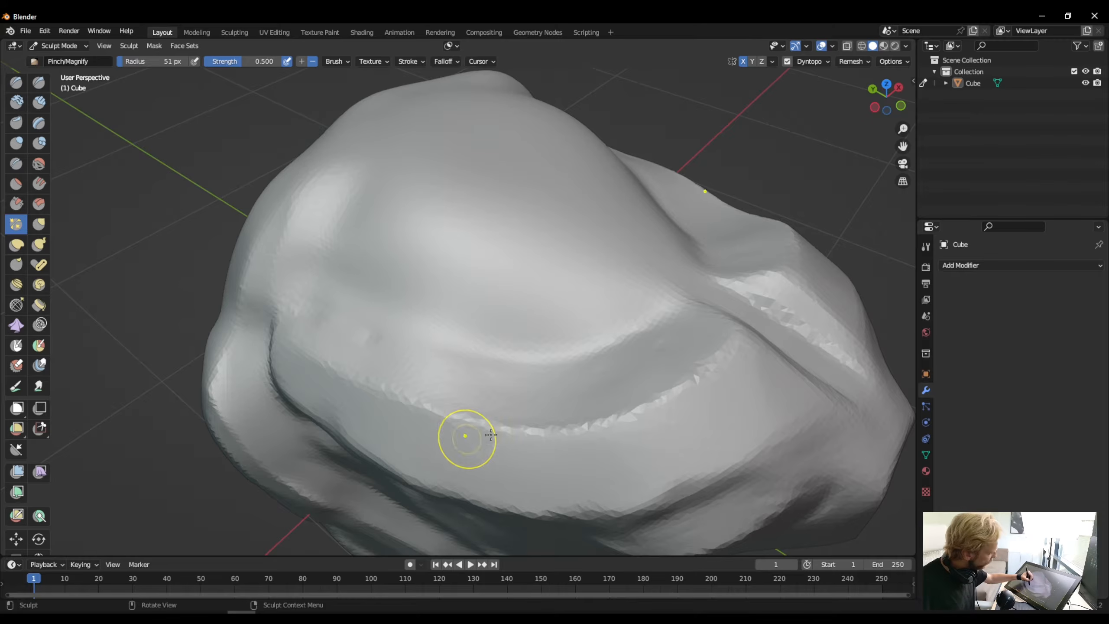
pyautogui.moveTo(688, 387)
pyautogui.mouseDown()
pyautogui.moveTo(582, 430)
pyautogui.moveTo(509, 429)
pyautogui.mouseUp()
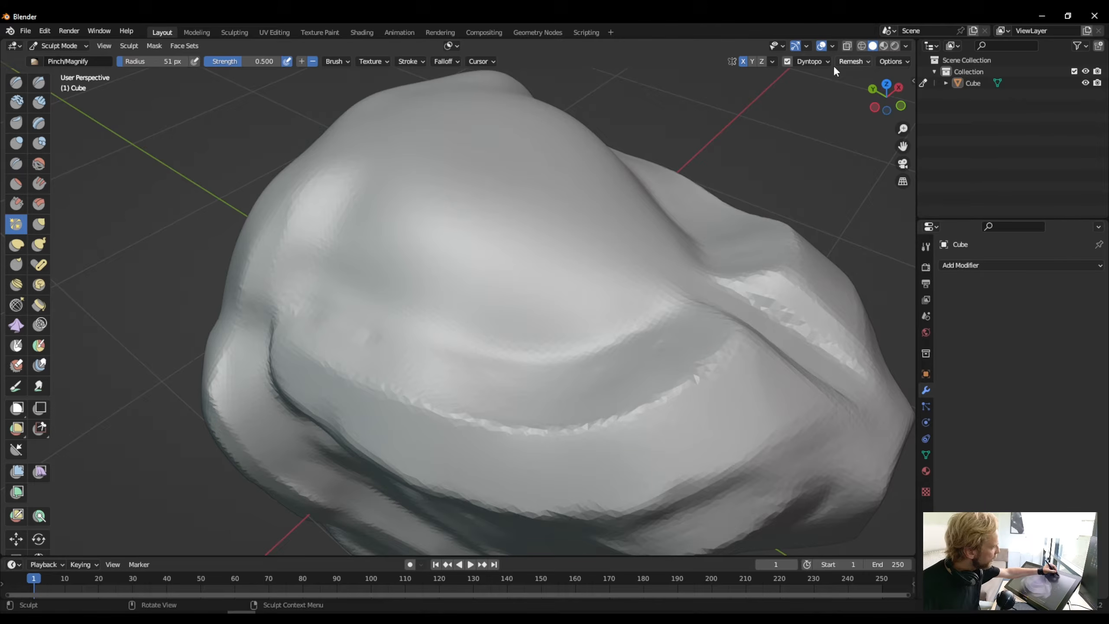
# - Lower the Brush Detail percentage and pinch over the jagged middle part of the brow ridge
pyautogui.click(810, 64)
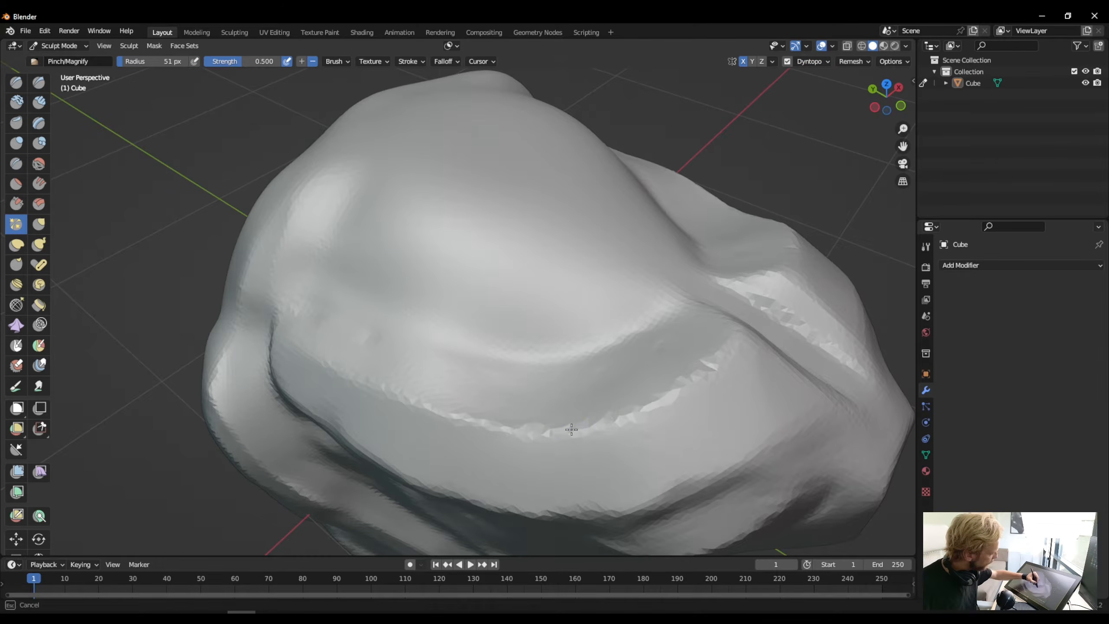
pyautogui.click(812, 63)
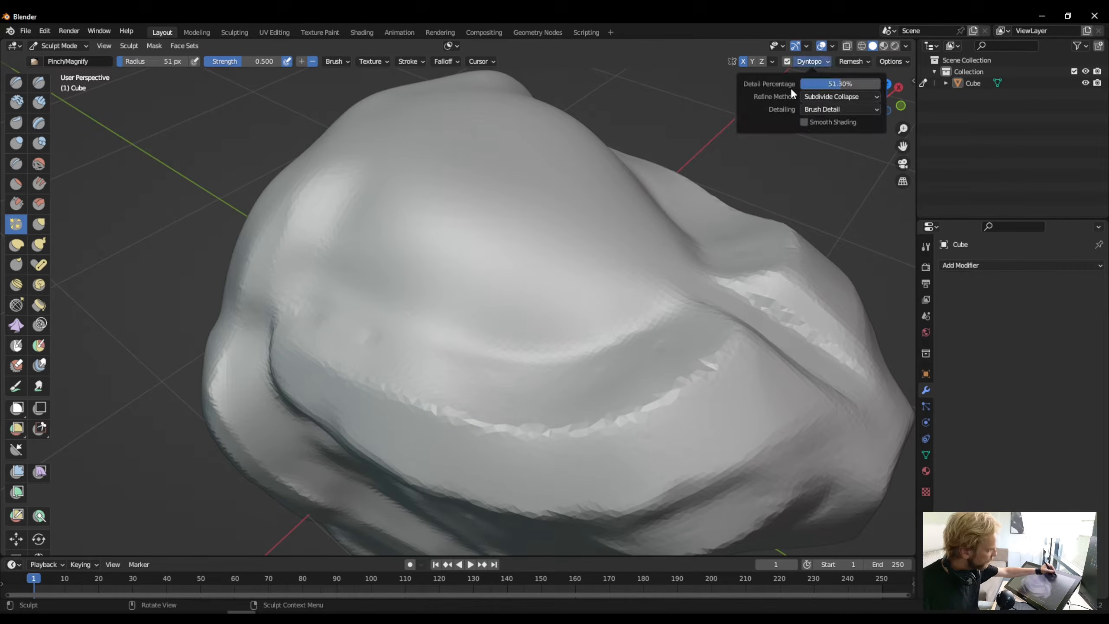
pyautogui.moveTo(802, 87); pyautogui.dragTo(797, 86)
pyautogui.moveTo(691, 377); pyautogui.dragTo(573, 437)
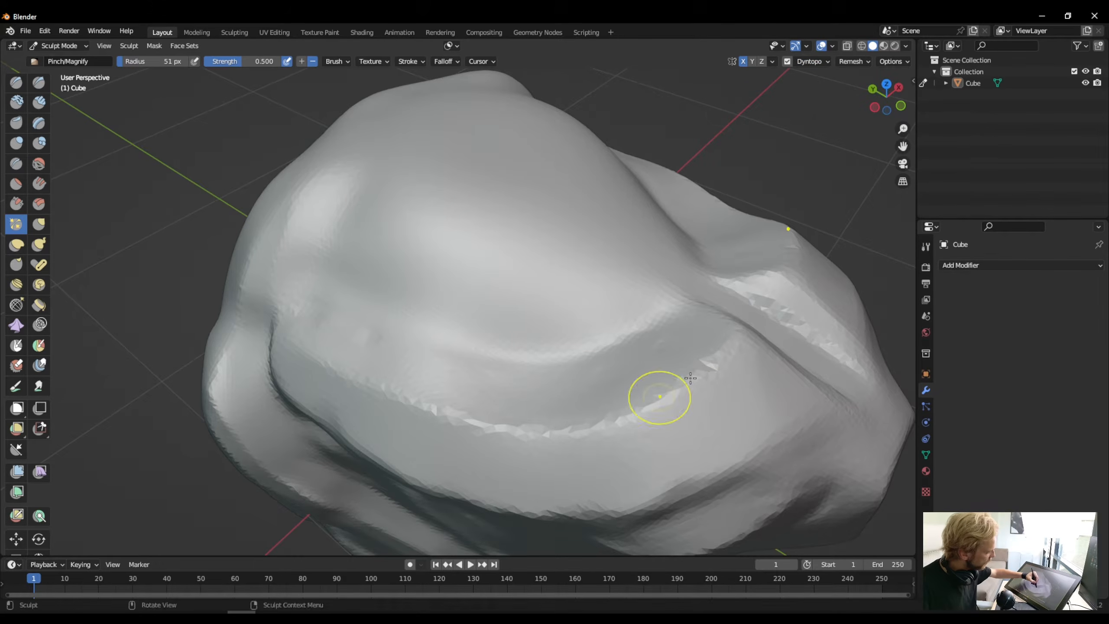
pyautogui.moveTo(656, 396)
pyautogui.mouseDown()
pyautogui.moveTo(515, 441)
pyautogui.moveTo(570, 428)
pyautogui.moveTo(533, 421)
pyautogui.mouseUp()
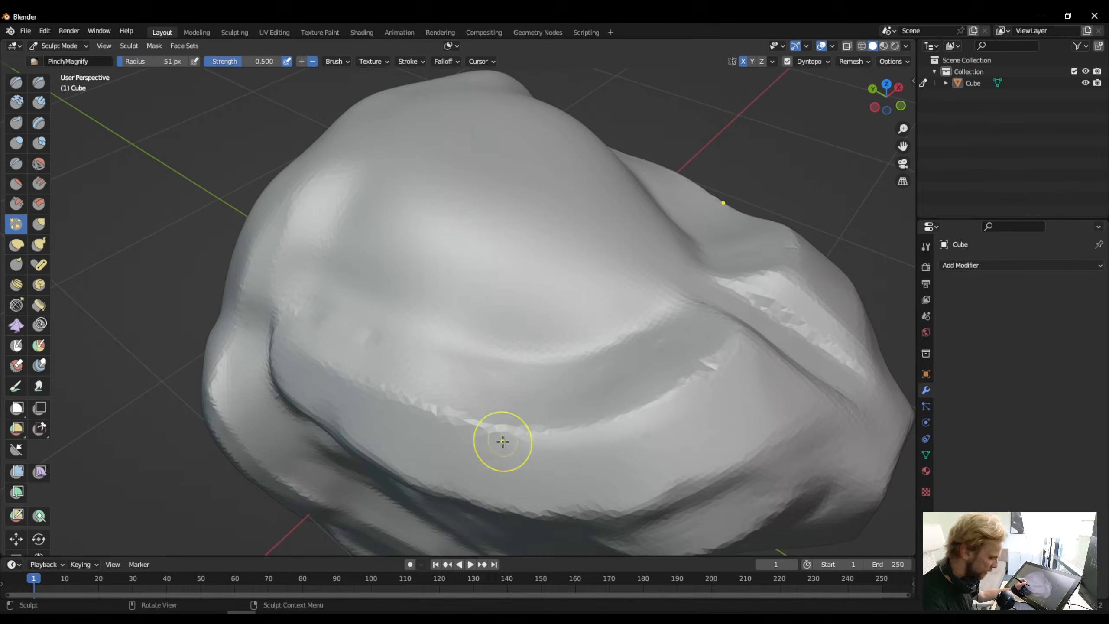
# - Enlarge the Pinch brush radius to 92 px and tighten the brow ridge from its snout end to the middle
pyautogui.press(']')
pyautogui.press(']')
pyautogui.press(']')
pyautogui.press(']')
pyautogui.press(']')
pyautogui.press(']')
pyautogui.moveTo(714, 370)
pyautogui.mouseDown()
pyautogui.moveTo(646, 406)
pyautogui.moveTo(540, 434)
pyautogui.mouseUp()
pyautogui.moveTo(648, 403); pyautogui.dragTo(526, 432)
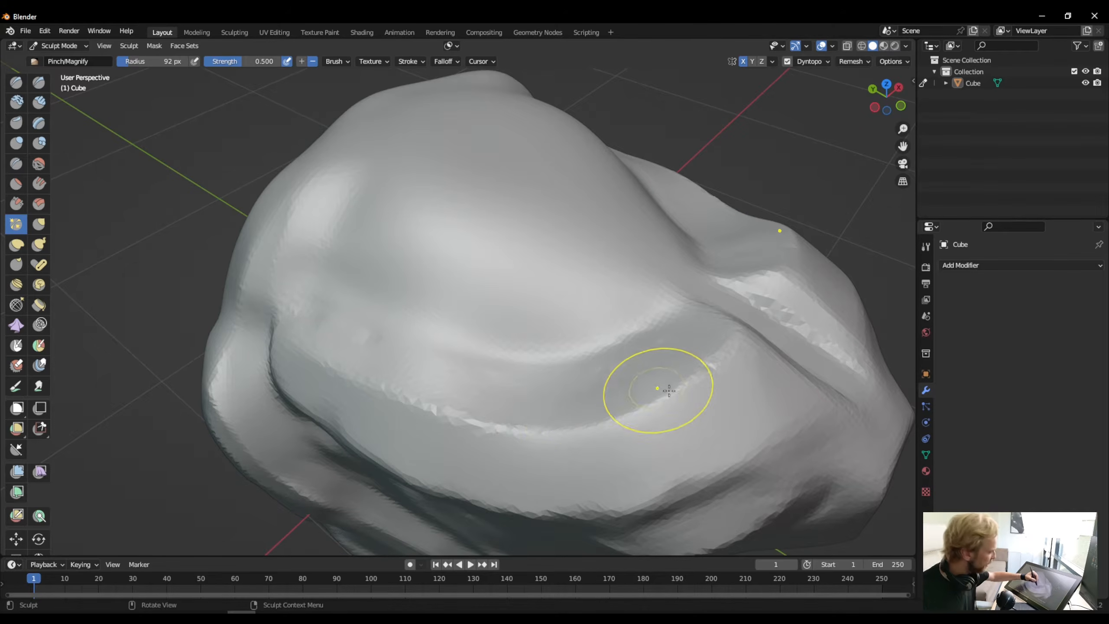
pyautogui.moveTo(712, 368)
pyautogui.mouseDown()
pyautogui.moveTo(586, 419)
pyautogui.moveTo(511, 420)
pyautogui.mouseUp()
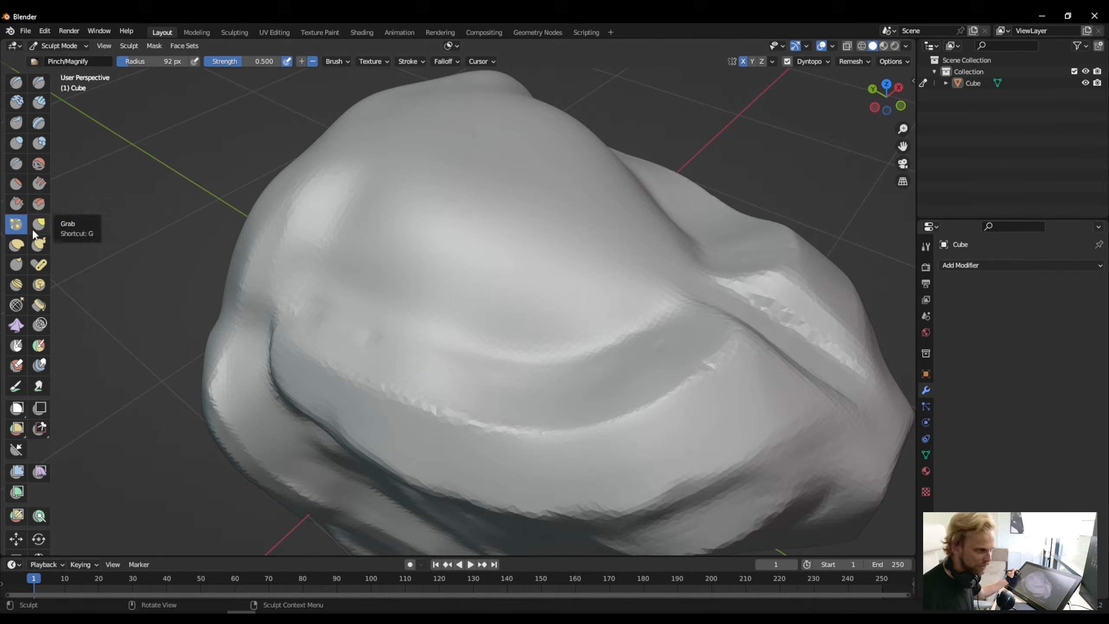
# - Raise the Pinch strength to 1.000 and sharpen the snout end of the brow ridge
pyautogui.moveTo(708, 372); pyautogui.dragTo(688, 376)
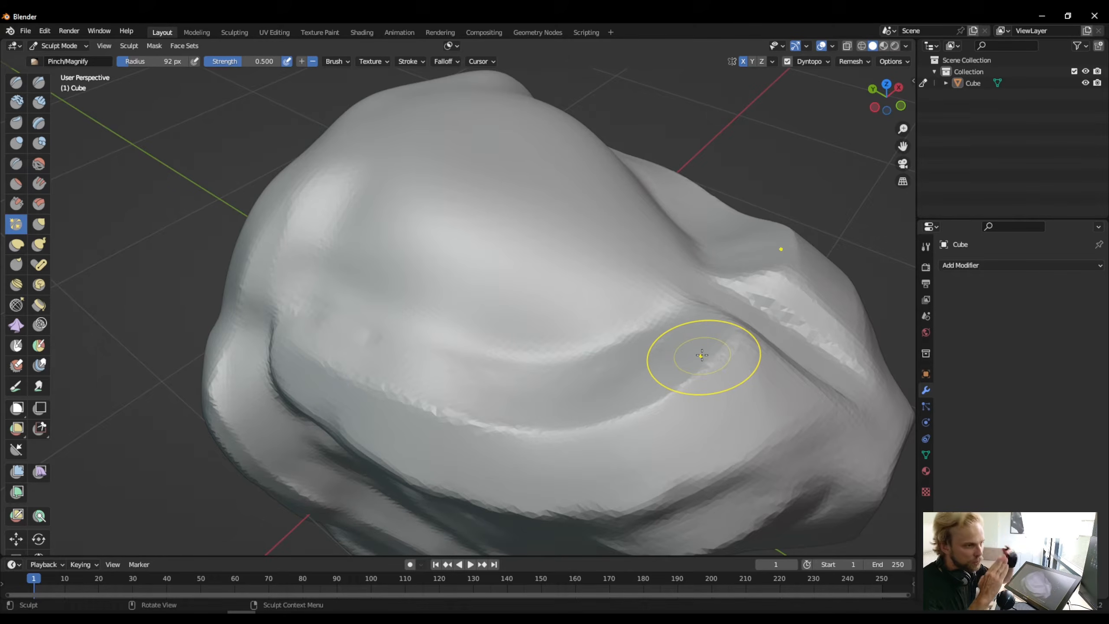
pyautogui.moveTo(735, 345); pyautogui.dragTo(710, 367)
pyautogui.moveTo(733, 339); pyautogui.dragTo(704, 374)
pyautogui.moveTo(702, 375); pyautogui.dragTo(688, 382)
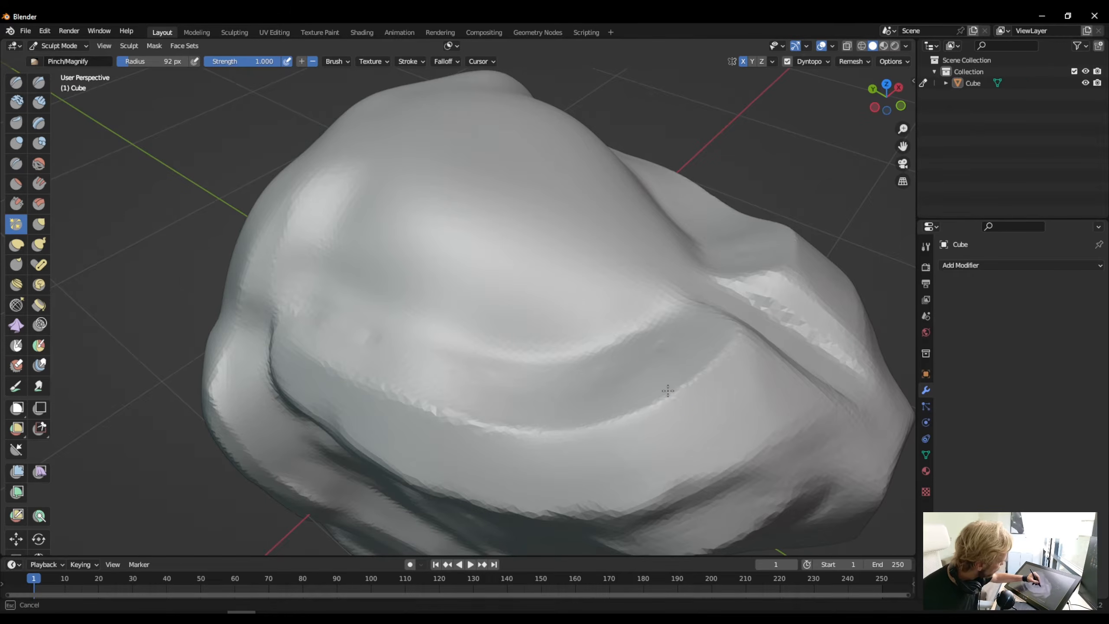
# - Pinch the length of the brow ridge at full strength, continuing to its rear end on the side of the head
pyautogui.moveTo(698, 368)
pyautogui.mouseDown()
pyautogui.moveTo(620, 408)
pyautogui.moveTo(510, 433)
pyautogui.mouseUp()
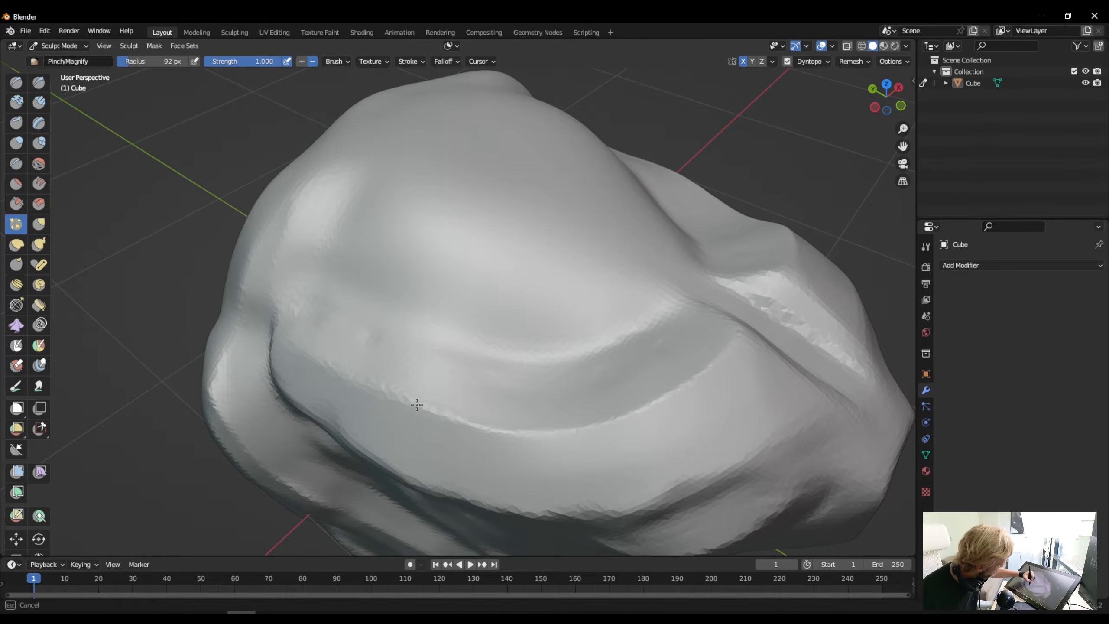
pyautogui.moveTo(417, 405); pyautogui.dragTo(404, 400)
pyautogui.moveTo(524, 426); pyautogui.dragTo(397, 400)
pyautogui.moveTo(459, 418); pyautogui.dragTo(306, 353)
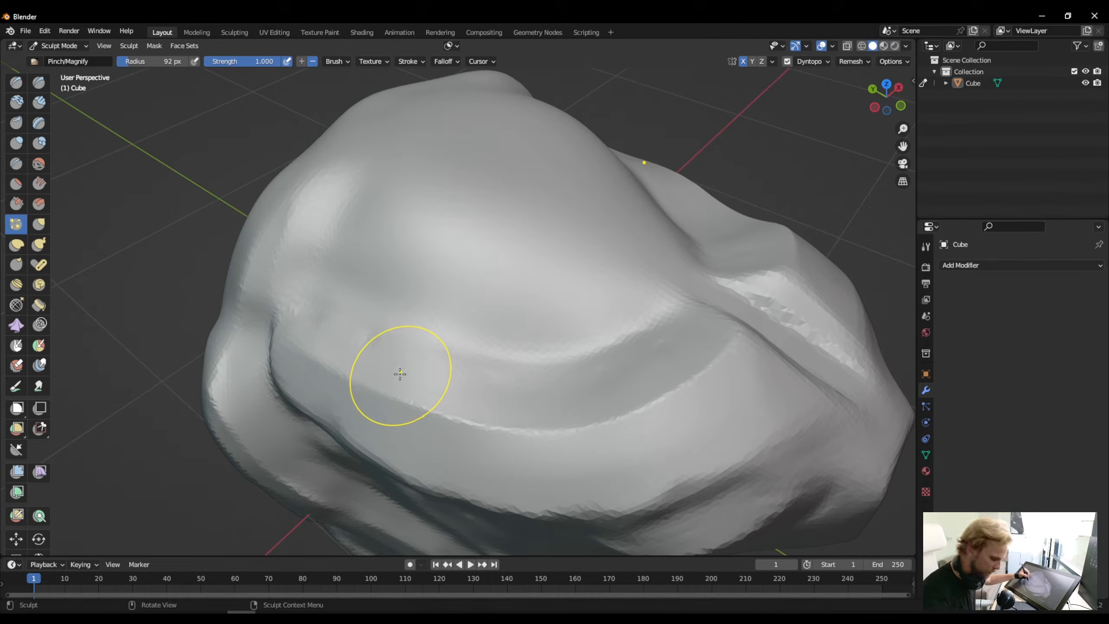
# - Reduce the Pinch brush radius and sharpen the rear section of the brow ridge
pyautogui.press('[')
pyautogui.press('[')
pyautogui.press('[')
pyautogui.press('[')
pyautogui.press('[')
pyautogui.press('[')
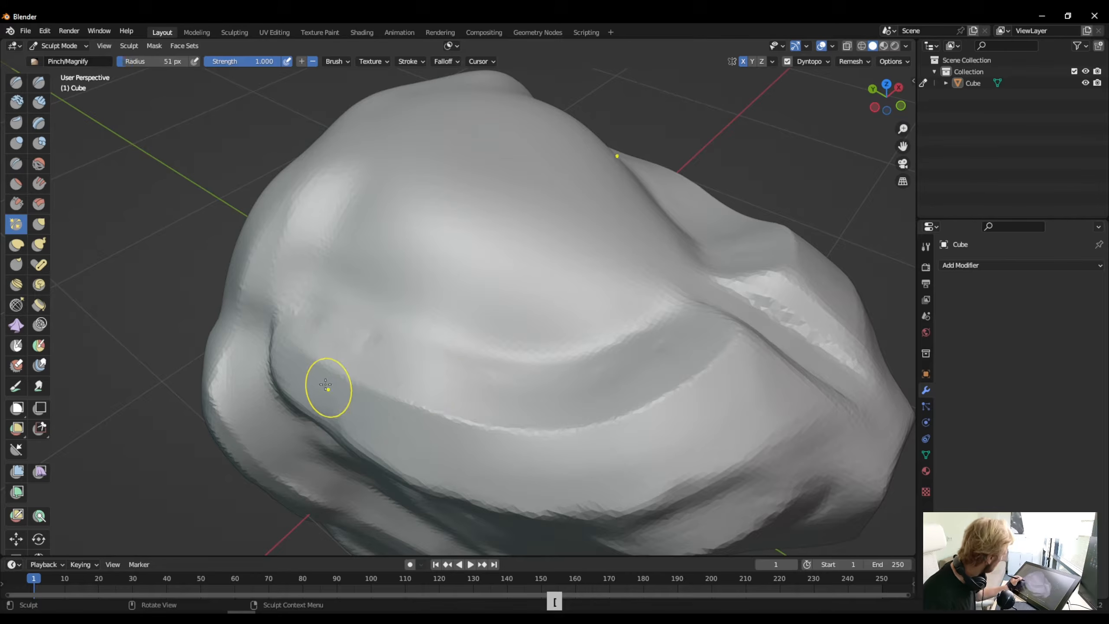
pyautogui.press('[')
pyautogui.press('[')
pyautogui.press('[')
pyautogui.press('[')
pyautogui.moveTo(303, 353)
pyautogui.mouseDown()
pyautogui.moveTo(464, 420)
pyautogui.moveTo(596, 421)
pyautogui.moveTo(574, 431)
pyautogui.moveTo(396, 396)
pyautogui.mouseUp()
# - Set the Pinch radius to 51 px and refine the whole brow ridge into a crisp continuous edge
pyautogui.press(']')
pyautogui.press(']')
pyautogui.press(']')
pyautogui.press(']')
pyautogui.press(']')
pyautogui.moveTo(545, 431); pyautogui.dragTo(419, 412)
pyautogui.moveTo(329, 370); pyautogui.dragTo(309, 354)
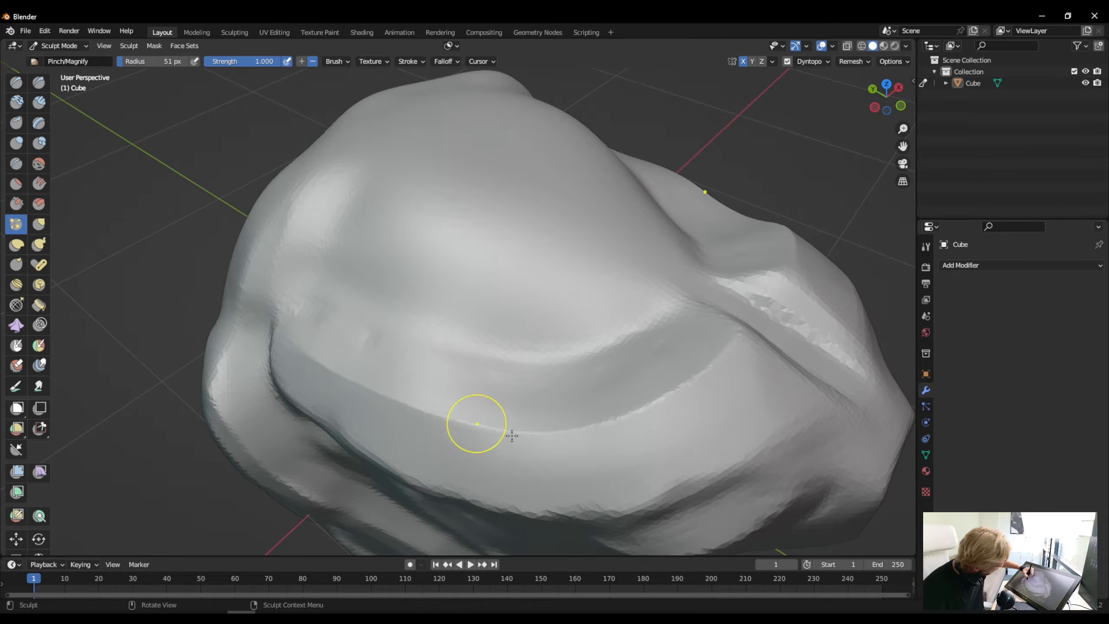
pyautogui.moveTo(515, 435); pyautogui.dragTo(600, 428)
pyautogui.moveTo(687, 392)
pyautogui.mouseDown()
pyautogui.moveTo(734, 345)
pyautogui.moveTo(644, 409)
pyautogui.moveTo(601, 421)
pyautogui.mouseUp()
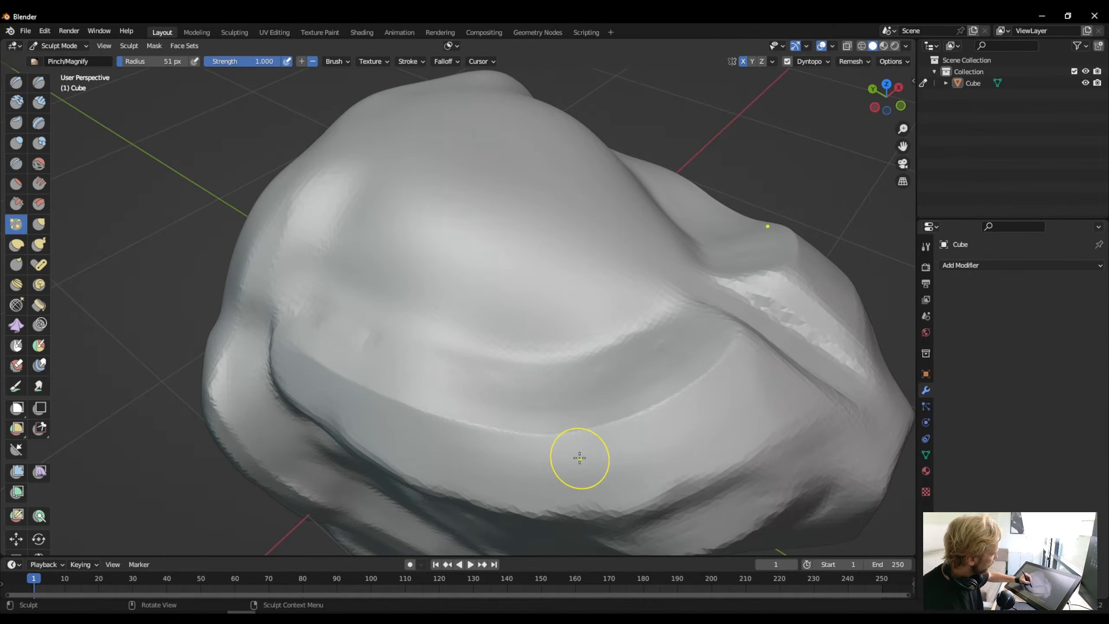
# - Pinch the long cheek ridge below the brow ridge into a crisp edge, from the snout back to its rear end
pyautogui.moveTo(578, 457); pyautogui.dragTo(649, 290, button='middle')
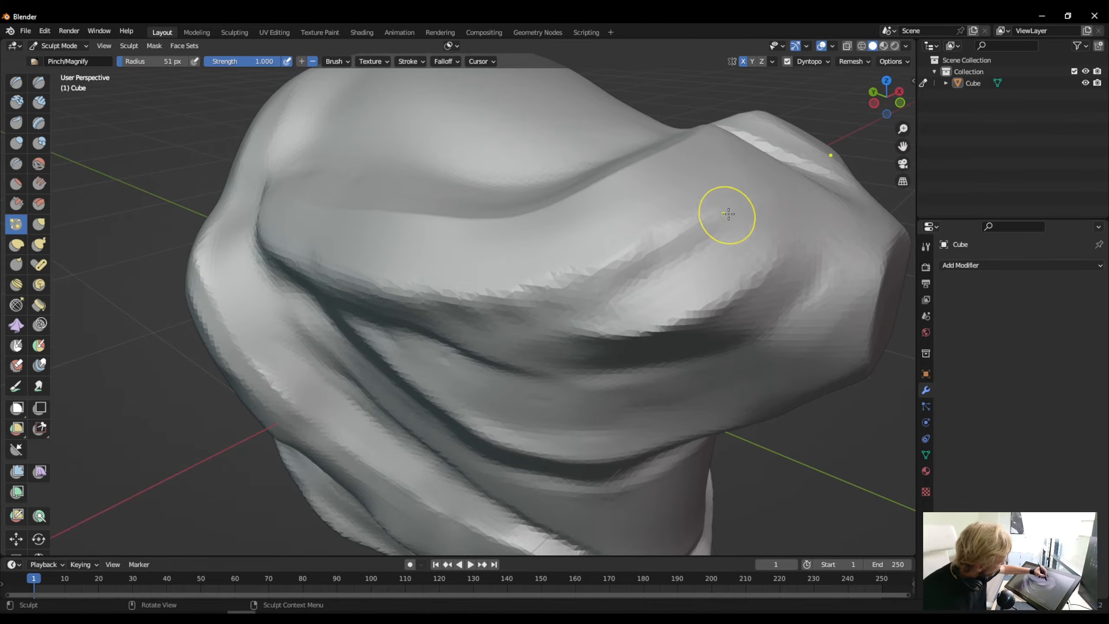
pyautogui.moveTo(726, 214); pyautogui.dragTo(644, 245)
pyautogui.moveTo(699, 221); pyautogui.dragTo(603, 266)
pyautogui.moveTo(655, 241); pyautogui.dragTo(502, 292)
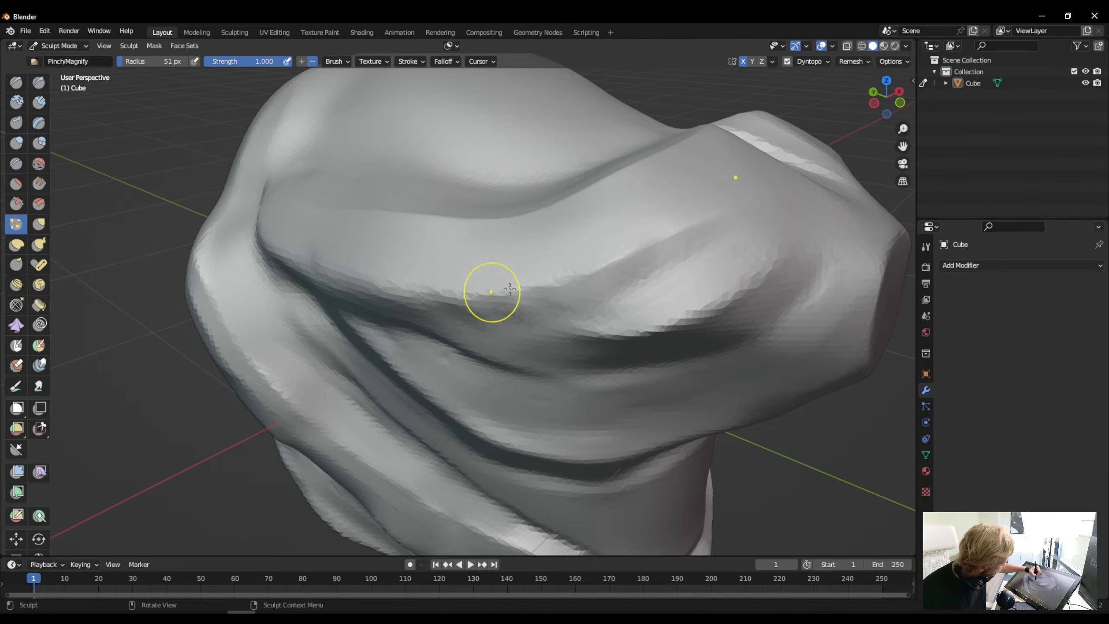
pyautogui.moveTo(587, 266); pyautogui.dragTo(477, 293)
pyautogui.moveTo(549, 284); pyautogui.dragTo(429, 292)
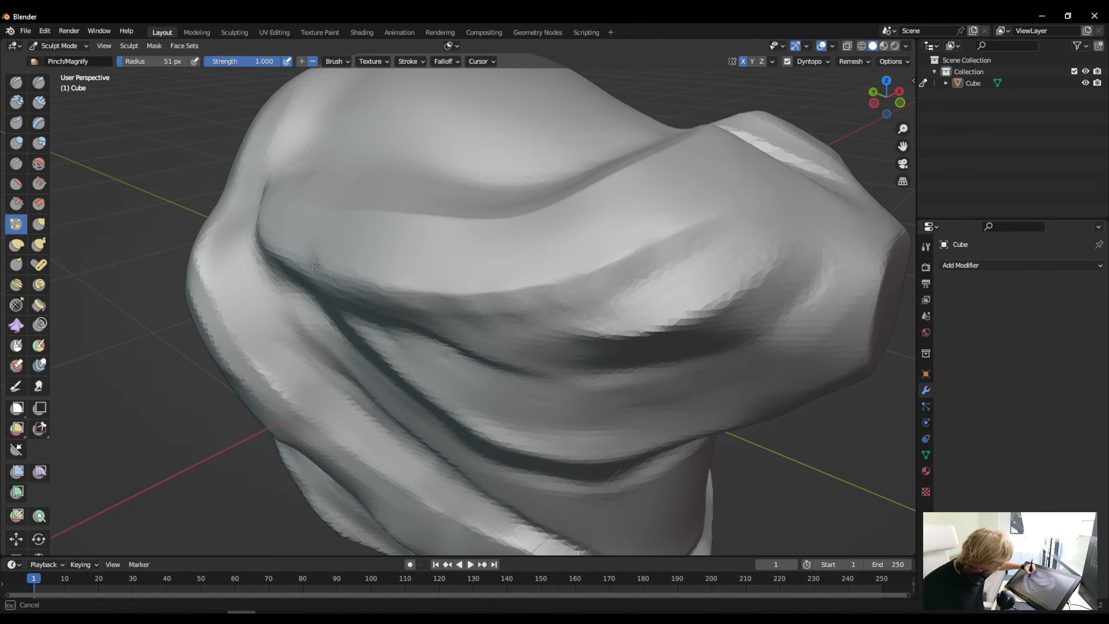
pyautogui.moveTo(317, 265); pyautogui.dragTo(296, 259)
pyautogui.moveTo(477, 292)
pyautogui.mouseDown()
pyautogui.moveTo(371, 286)
pyautogui.moveTo(293, 262)
pyautogui.mouseUp()
pyautogui.moveTo(371, 283)
pyautogui.mouseDown()
pyautogui.moveTo(262, 246)
pyautogui.moveTo(373, 284)
pyautogui.moveTo(563, 286)
pyautogui.mouseUp()
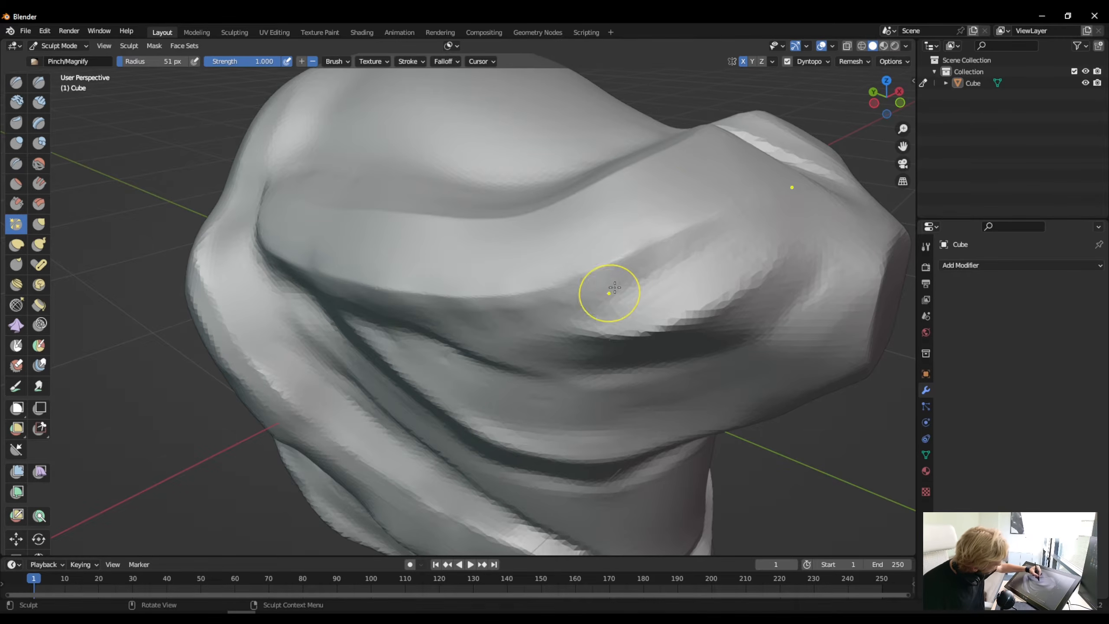
# - Sharpen the short upper crease and the curved ridge below it on the side of the snout with the Pinch brush
pyautogui.moveTo(713, 244); pyautogui.dragTo(563, 309)
pyautogui.moveTo(709, 313); pyautogui.dragTo(781, 266)
pyautogui.moveTo(692, 315); pyautogui.dragTo(788, 256)
pyautogui.moveTo(614, 331); pyautogui.dragTo(699, 308)
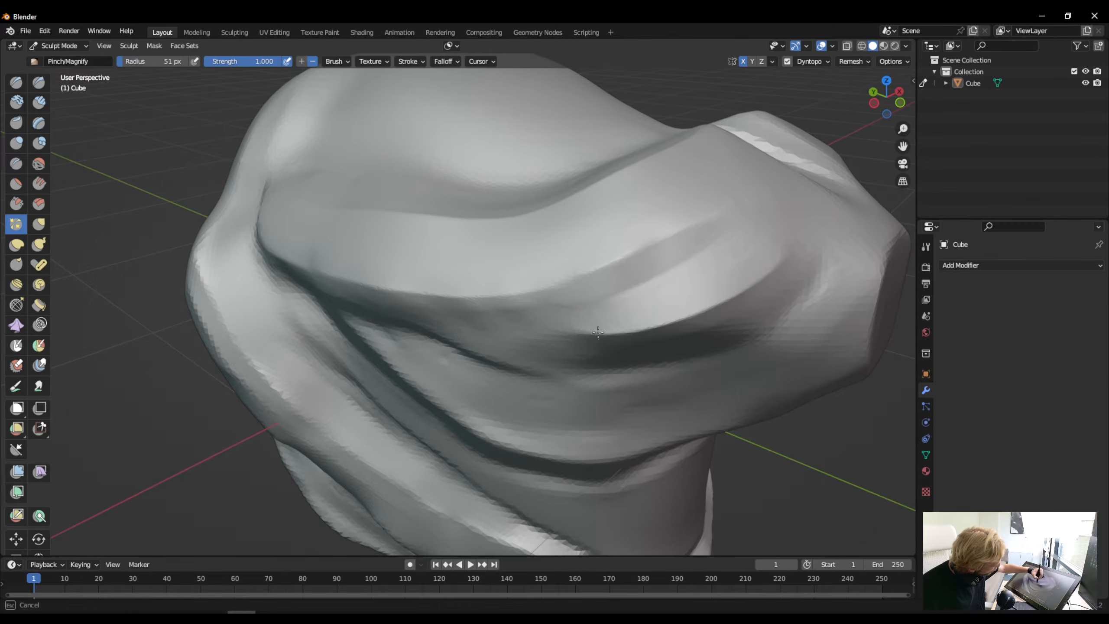
# - Pinch the lower edge of the hollow on the side of the snout and the crease running back from it
pyautogui.moveTo(710, 345)
pyautogui.mouseDown()
pyautogui.moveTo(816, 286)
pyautogui.moveTo(750, 333)
pyautogui.mouseUp()
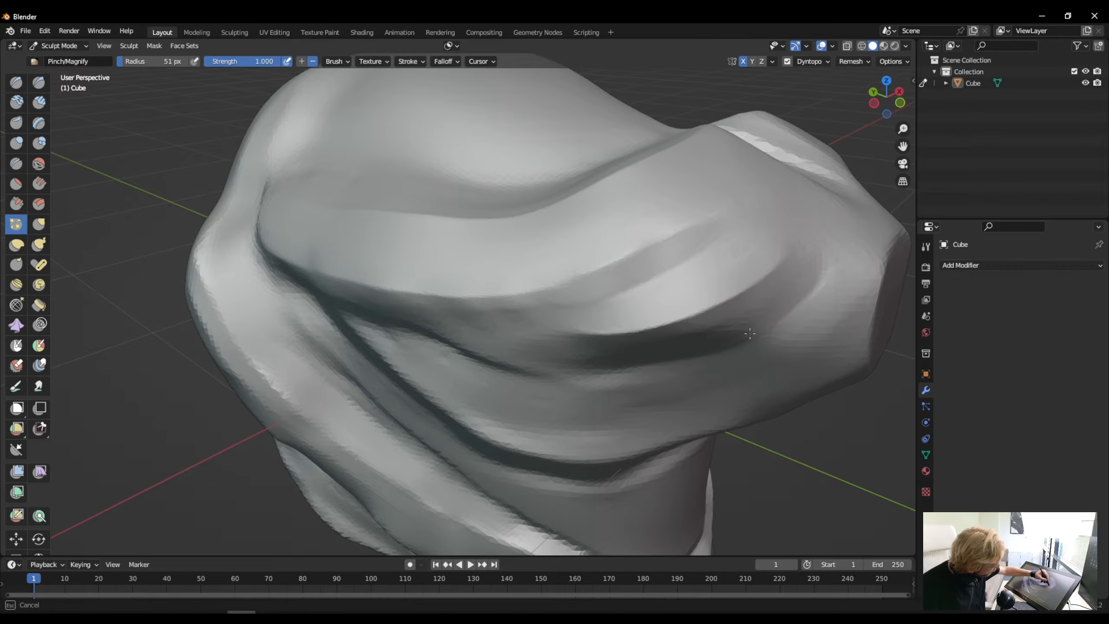
pyautogui.moveTo(628, 367); pyautogui.dragTo(711, 347)
pyautogui.moveTo(640, 365); pyautogui.dragTo(675, 357)
pyautogui.moveTo(567, 368); pyautogui.dragTo(564, 367)
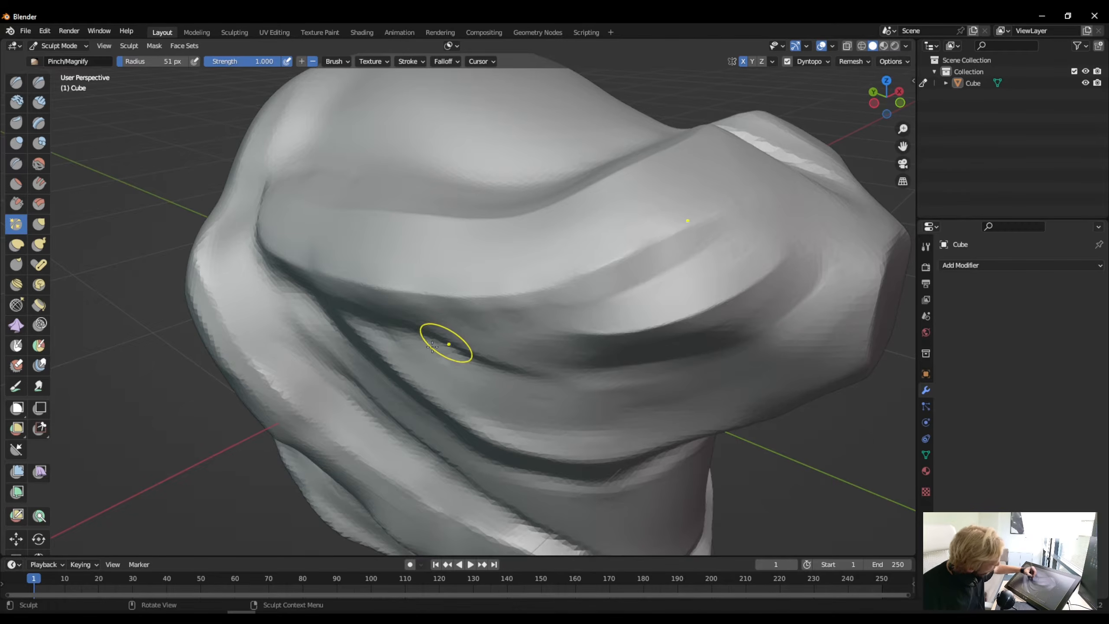
pyautogui.moveTo(822, 282); pyautogui.dragTo(756, 335)
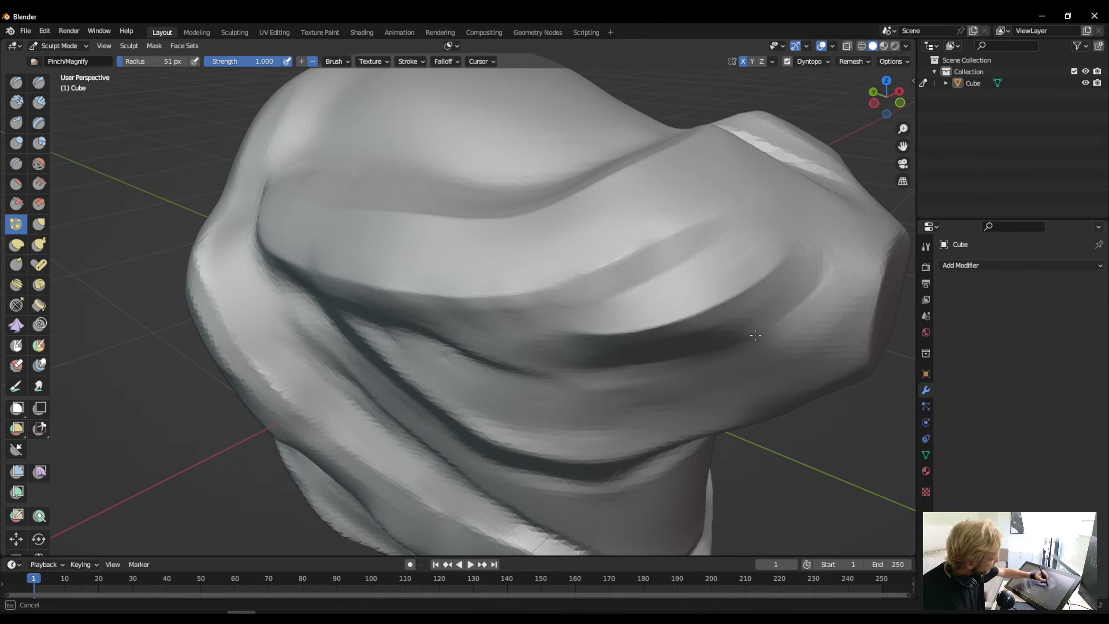
pyautogui.moveTo(635, 373); pyautogui.dragTo(612, 376)
pyautogui.moveTo(721, 356)
pyautogui.mouseDown()
pyautogui.moveTo(628, 373)
pyautogui.moveTo(456, 354)
pyautogui.mouseUp()
pyautogui.moveTo(530, 375)
pyautogui.mouseDown()
pyautogui.moveTo(480, 370)
pyautogui.moveTo(431, 339)
pyautogui.moveTo(497, 368)
pyautogui.mouseUp()
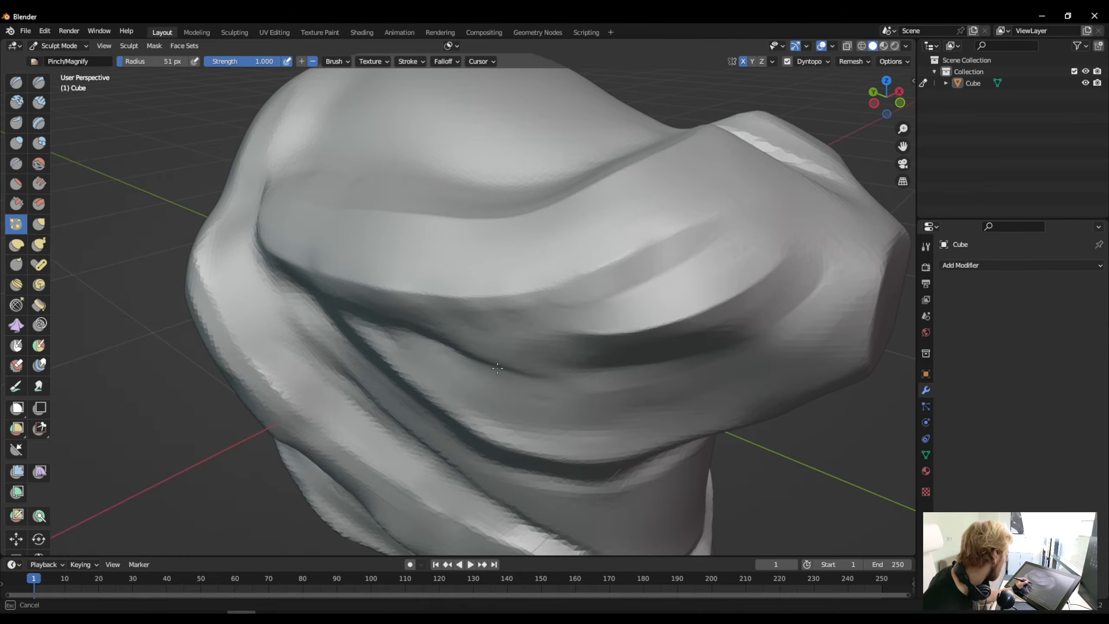
# - Sharpen the rear of the cheek crease and the upper jaw edge from its rear corner forward to under the snout
pyautogui.moveTo(343, 312); pyautogui.dragTo(345, 310)
pyautogui.moveTo(466, 349)
pyautogui.mouseDown()
pyautogui.moveTo(407, 326)
pyautogui.moveTo(356, 349)
pyautogui.mouseUp()
pyautogui.moveTo(333, 310); pyautogui.dragTo(395, 364)
pyautogui.moveTo(348, 316); pyautogui.dragTo(479, 415)
pyautogui.moveTo(405, 362); pyautogui.dragTo(479, 424)
pyautogui.moveTo(433, 397); pyautogui.dragTo(540, 447)
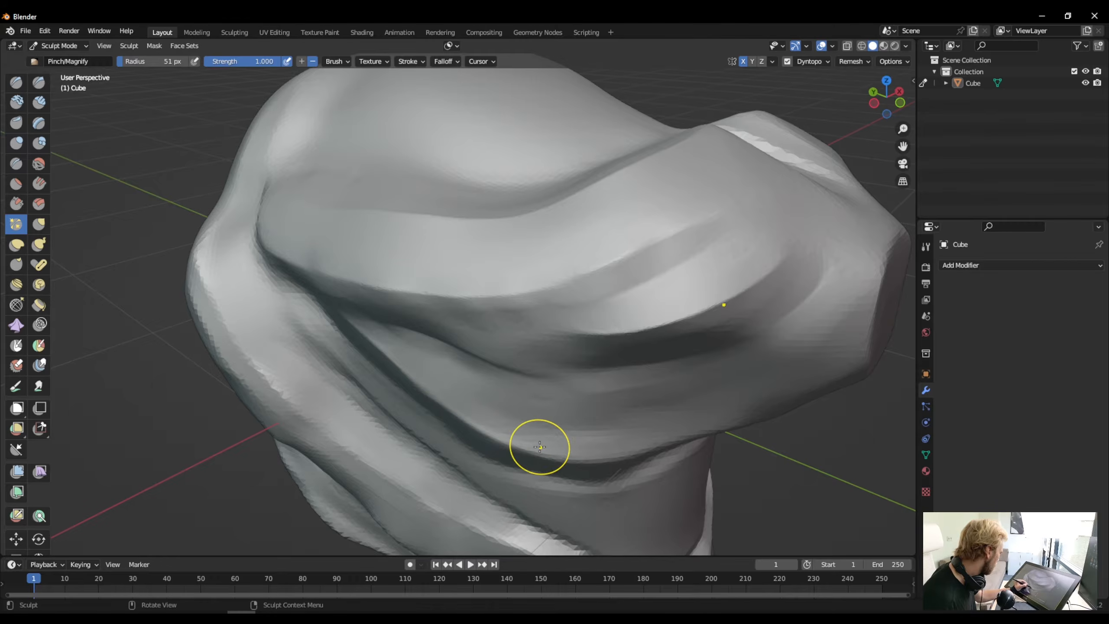
pyautogui.moveTo(473, 424); pyautogui.dragTo(543, 446)
pyautogui.moveTo(543, 446); pyautogui.dragTo(646, 448)
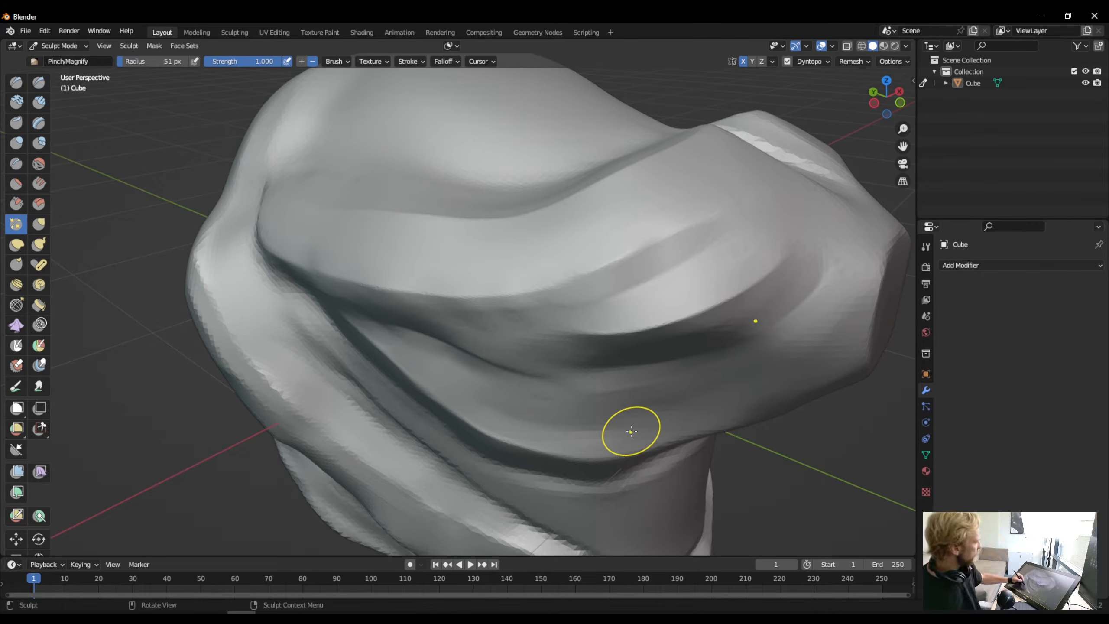
# - Refine the upper jaw edge along its length and extend the crisp line forward toward the snout tip
pyautogui.moveTo(614, 436); pyautogui.dragTo(634, 389, button='middle')
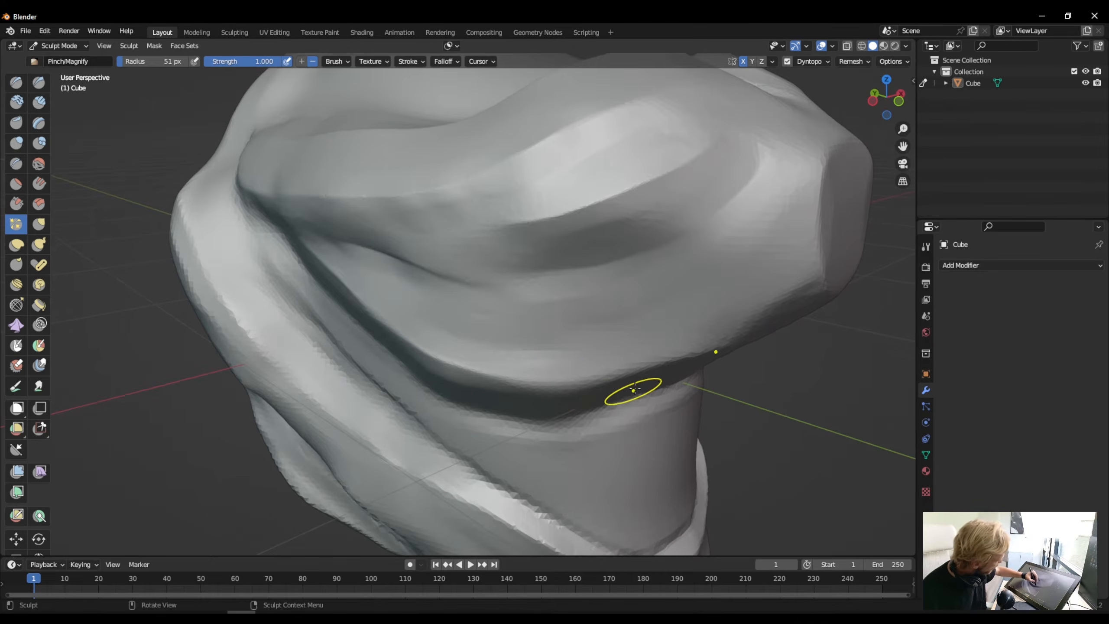
pyautogui.moveTo(556, 386)
pyautogui.mouseDown()
pyautogui.moveTo(699, 352)
pyautogui.moveTo(603, 379)
pyautogui.mouseUp()
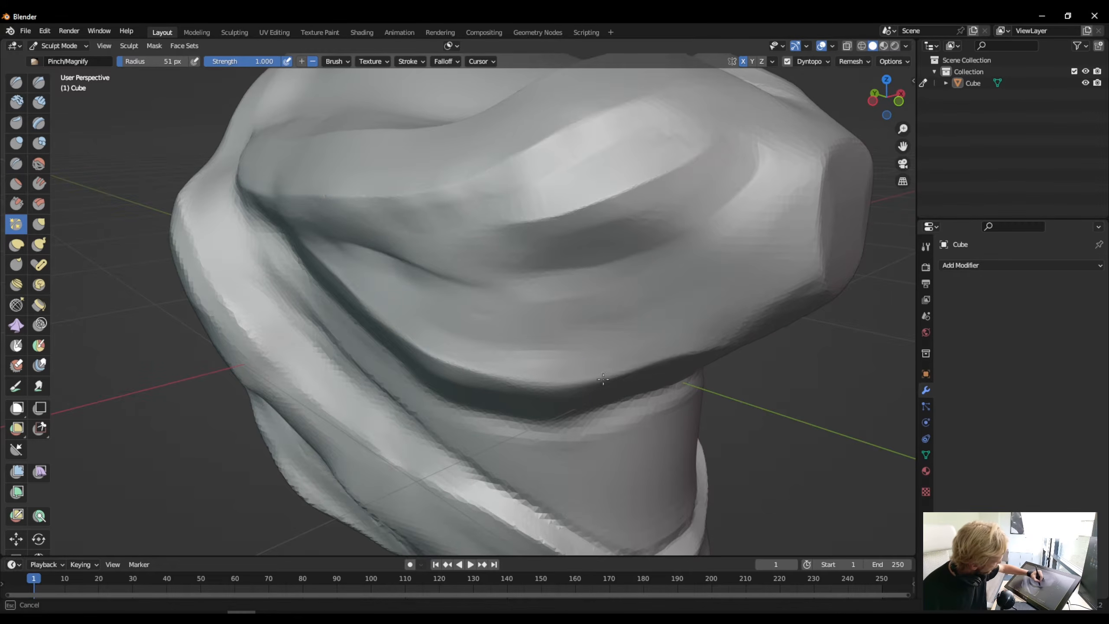
pyautogui.moveTo(518, 372); pyautogui.dragTo(474, 369)
pyautogui.moveTo(569, 376)
pyautogui.mouseDown()
pyautogui.moveTo(476, 374)
pyautogui.moveTo(385, 319)
pyautogui.moveTo(313, 255)
pyautogui.mouseUp()
pyautogui.moveTo(696, 357); pyautogui.dragTo(785, 297)
# - Pinch the side rim of the flat snout tip to define its border
pyautogui.moveTo(795, 226); pyautogui.dragTo(708, 230, button='middle')
pyautogui.moveTo(717, 204); pyautogui.dragTo(668, 230)
pyautogui.moveTo(668, 230)
pyautogui.mouseDown()
pyautogui.moveTo(721, 207)
pyautogui.moveTo(650, 247)
pyautogui.mouseUp()
pyautogui.moveTo(644, 312)
pyautogui.mouseDown()
pyautogui.moveTo(643, 274)
pyautogui.moveTo(645, 297)
pyautogui.mouseUp()
pyautogui.moveTo(645, 300)
pyautogui.mouseDown()
pyautogui.moveTo(661, 356)
pyautogui.moveTo(677, 369)
pyautogui.moveTo(698, 365)
pyautogui.moveTo(647, 311)
pyautogui.moveTo(644, 285)
pyautogui.mouseUp()
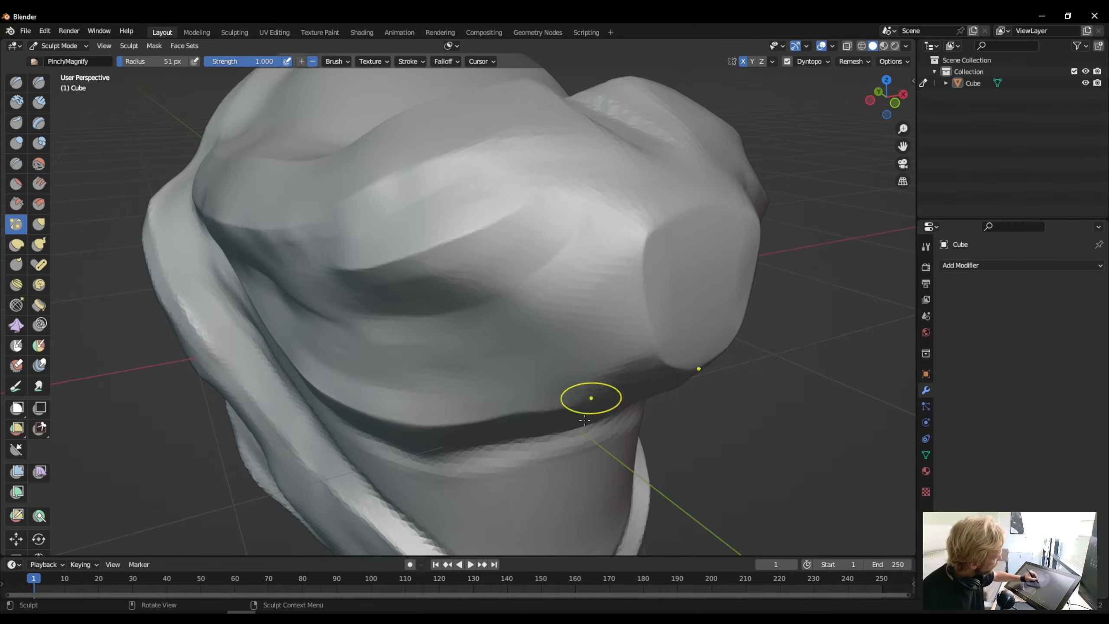
# - Sharpen the edge where the underside of the jaw meets the neck, from the front back toward the side
pyautogui.moveTo(624, 382); pyautogui.dragTo(594, 332, button='middle')
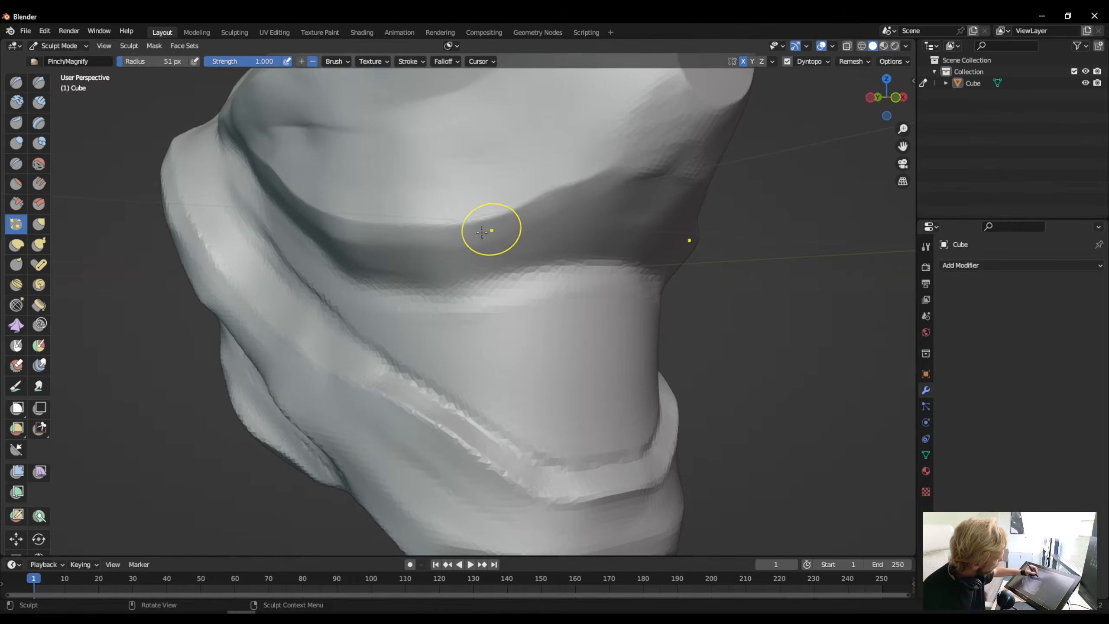
pyautogui.moveTo(638, 268)
pyautogui.mouseDown()
pyautogui.moveTo(539, 269)
pyautogui.moveTo(432, 292)
pyautogui.mouseUp()
pyautogui.moveTo(530, 268)
pyautogui.mouseDown()
pyautogui.moveTo(433, 292)
pyautogui.moveTo(519, 271)
pyautogui.mouseUp()
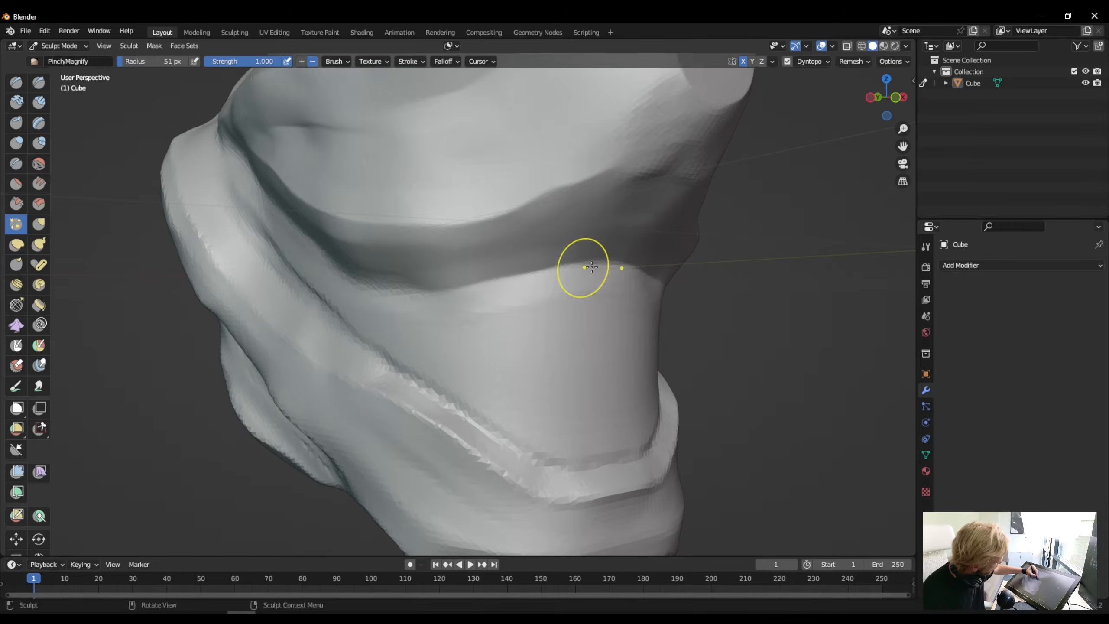
pyautogui.moveTo(641, 267); pyautogui.dragTo(537, 270)
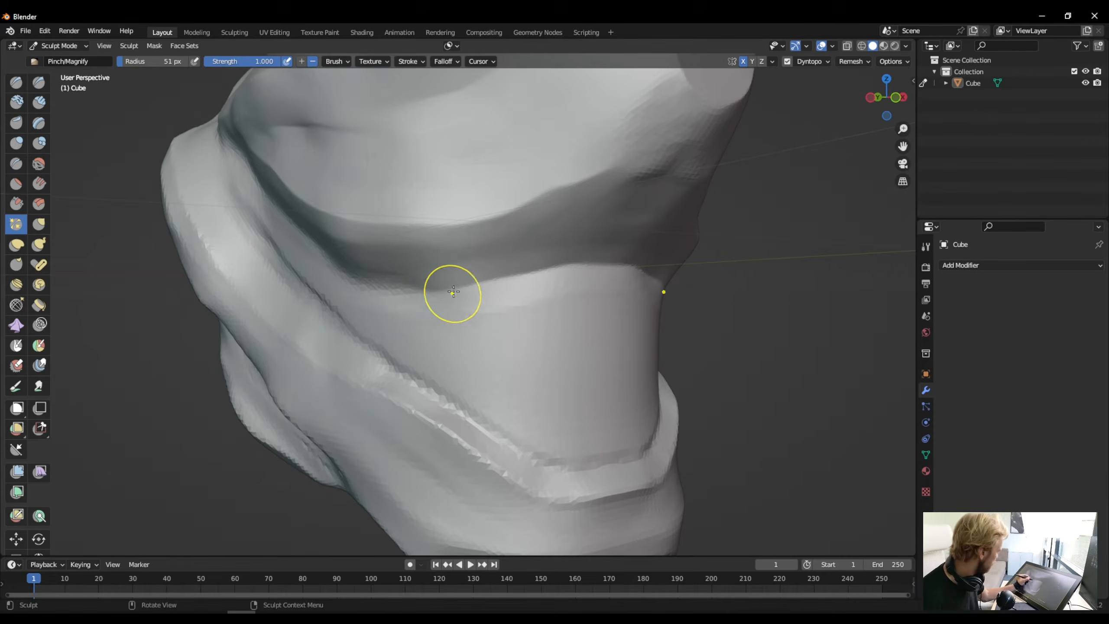
pyautogui.moveTo(461, 286)
pyautogui.mouseDown()
pyautogui.moveTo(376, 278)
pyautogui.moveTo(430, 291)
pyautogui.moveTo(353, 272)
pyautogui.mouseUp()
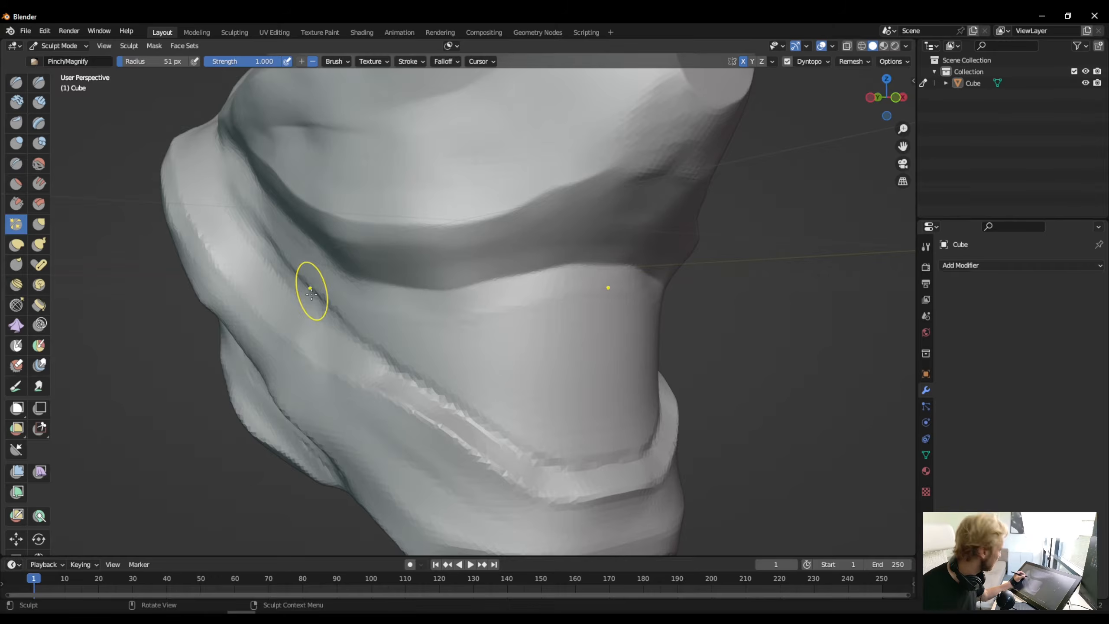
# - Pinch the rear stretch of the jaw-to-neck edge up to the back corner of the jaw and even out its front
pyautogui.moveTo(311, 295); pyautogui.dragTo(367, 297, button='middle')
pyautogui.moveTo(540, 292)
pyautogui.mouseDown()
pyautogui.moveTo(448, 249)
pyautogui.moveTo(473, 263)
pyautogui.mouseUp()
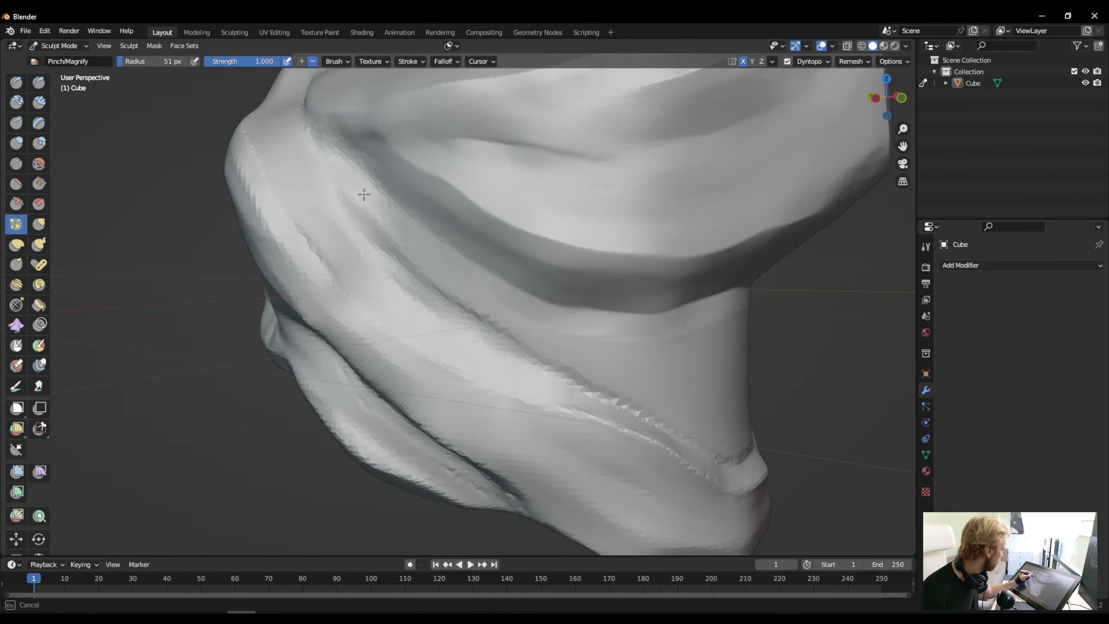
pyautogui.moveTo(364, 194)
pyautogui.mouseDown()
pyautogui.moveTo(432, 232)
pyautogui.moveTo(341, 163)
pyautogui.mouseUp()
pyautogui.moveTo(384, 198)
pyautogui.mouseDown()
pyautogui.moveTo(335, 136)
pyautogui.moveTo(387, 197)
pyautogui.mouseUp()
pyautogui.moveTo(388, 198)
pyautogui.mouseDown()
pyautogui.moveTo(307, 115)
pyautogui.moveTo(390, 205)
pyautogui.mouseUp()
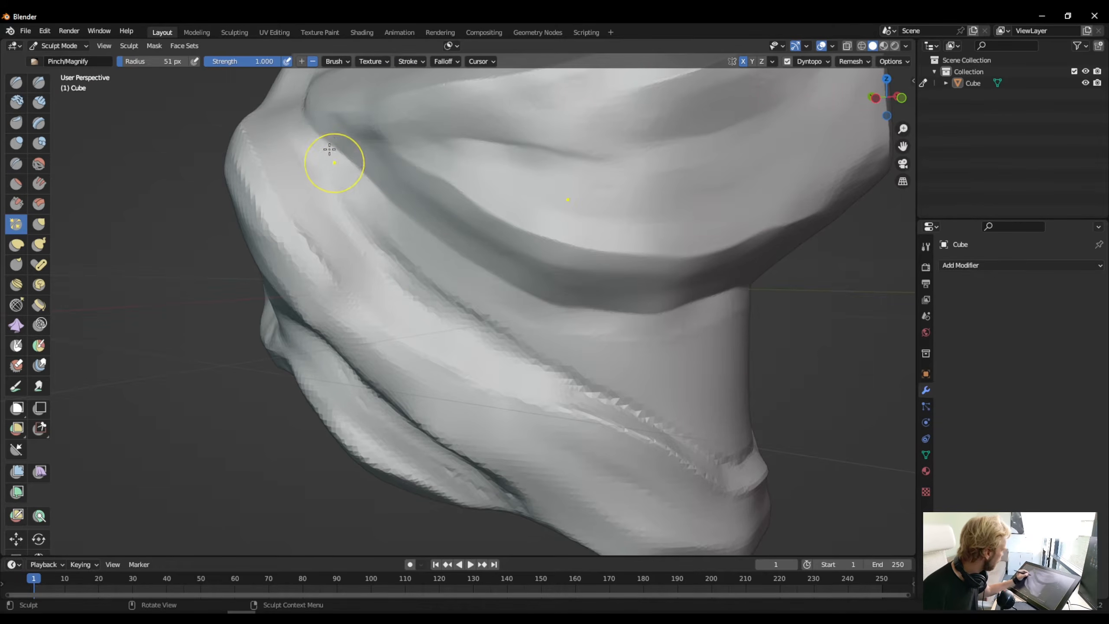
pyautogui.moveTo(329, 150); pyautogui.dragTo(342, 151)
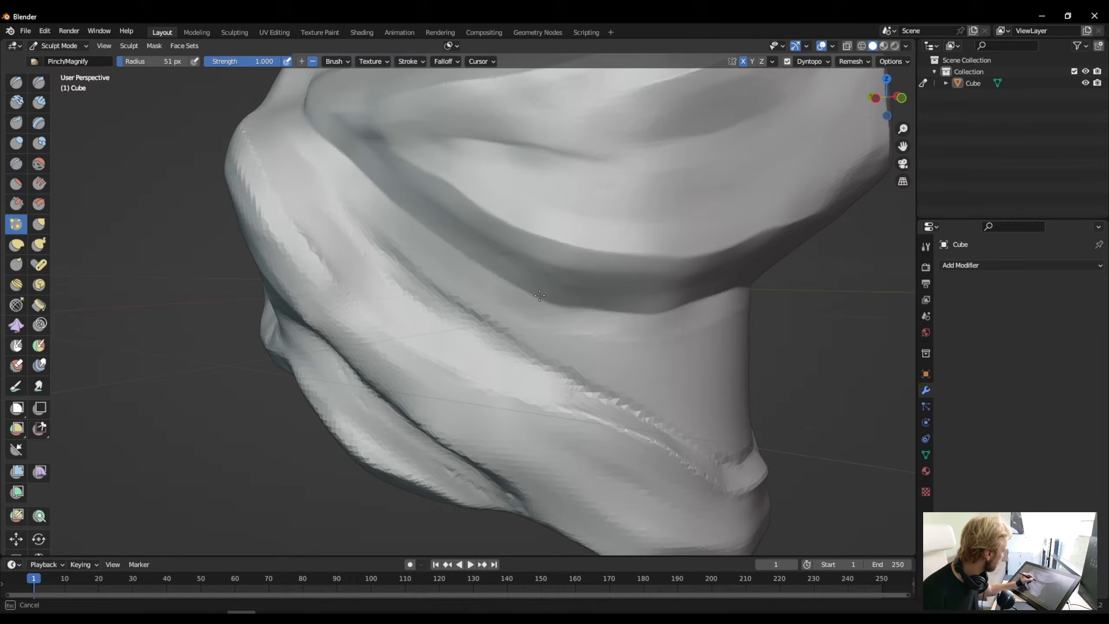
pyautogui.moveTo(594, 311)
pyautogui.mouseDown()
pyautogui.moveTo(650, 311)
pyautogui.moveTo(659, 288)
pyautogui.mouseUp()
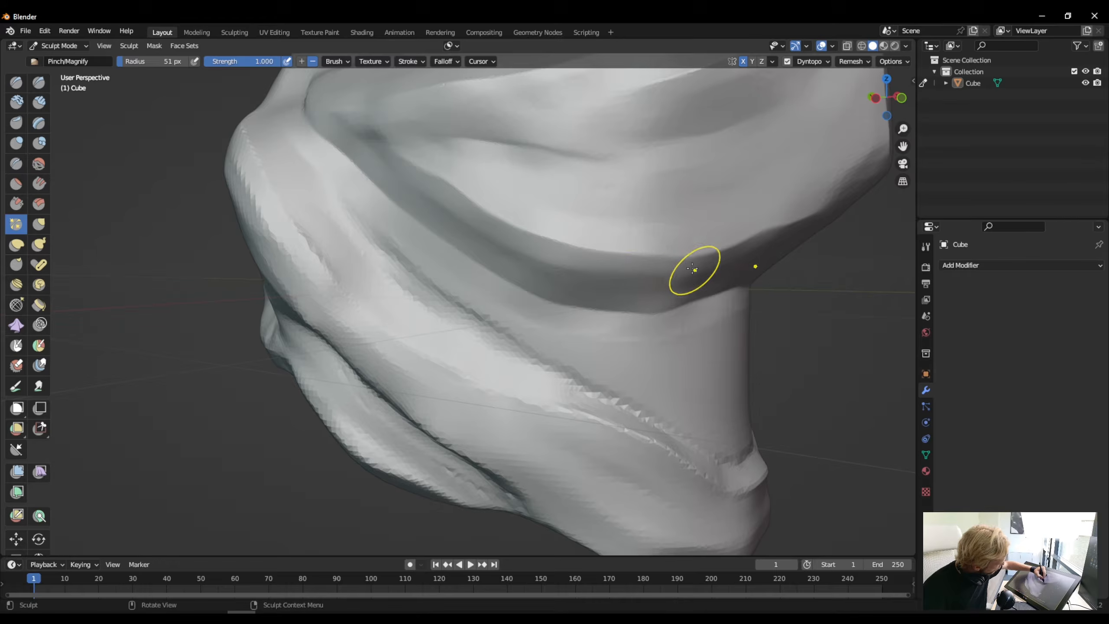
# - Refine the rear half of the jaw edges up to the corner where they meet the cheek ridge
pyautogui.moveTo(496, 293); pyautogui.dragTo(415, 297, button='middle')
pyautogui.moveTo(392, 259); pyautogui.dragTo(386, 252)
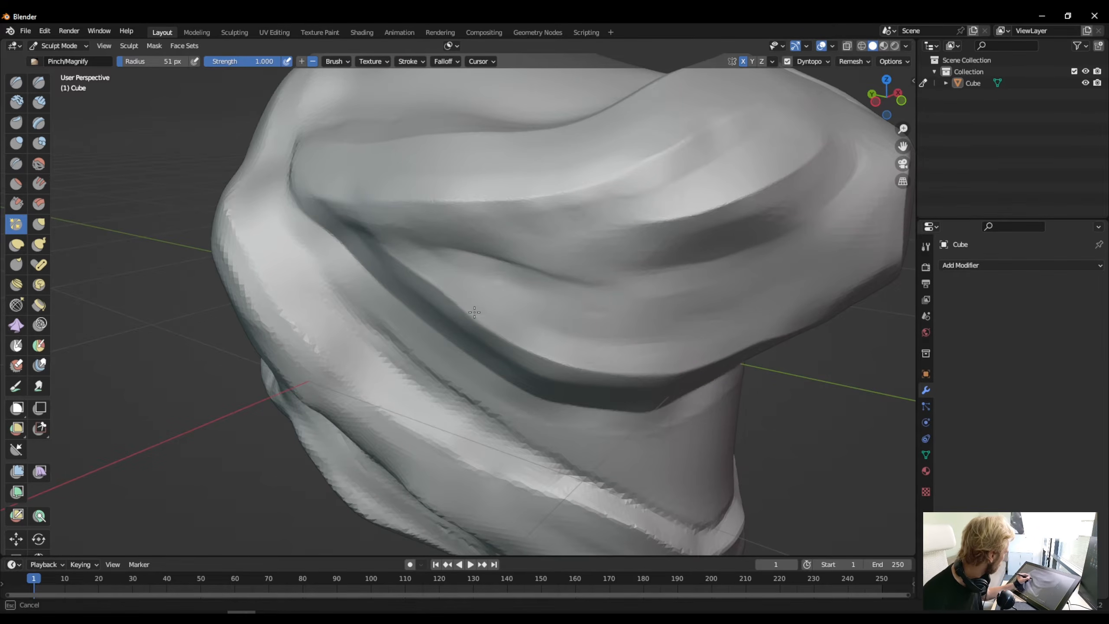
pyautogui.moveTo(474, 312); pyautogui.dragTo(485, 322)
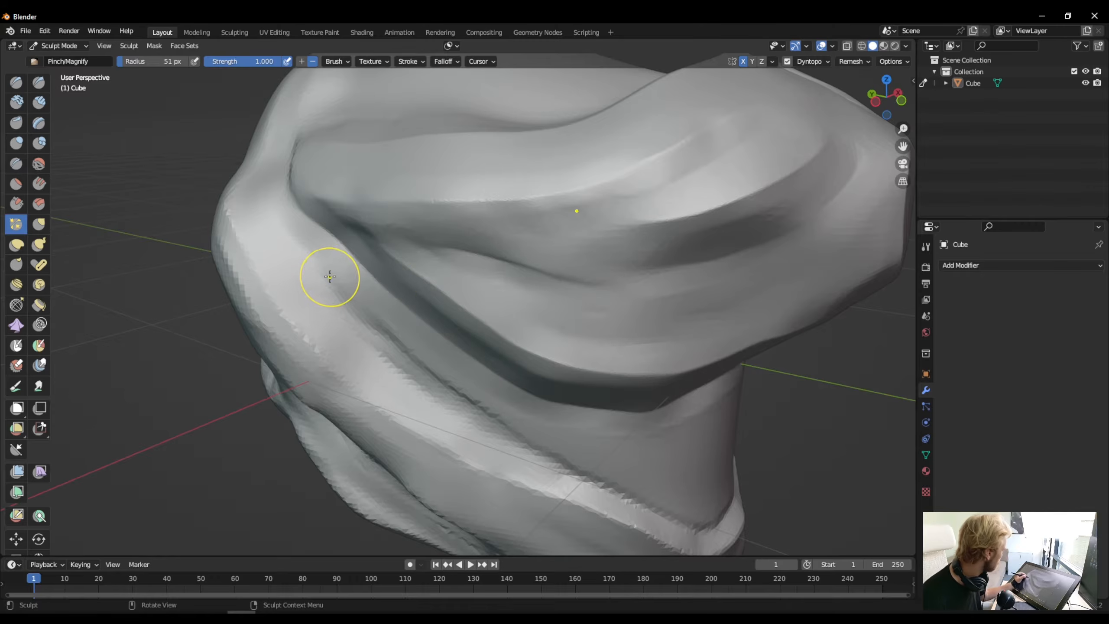
pyautogui.moveTo(380, 247); pyautogui.dragTo(313, 207)
# - Pinch the edge across the front of the chin and the lower rim of the flat snout tip
pyautogui.moveTo(324, 318); pyautogui.dragTo(480, 259, button='middle')
pyautogui.moveTo(578, 255); pyautogui.dragTo(572, 251, button='middle')
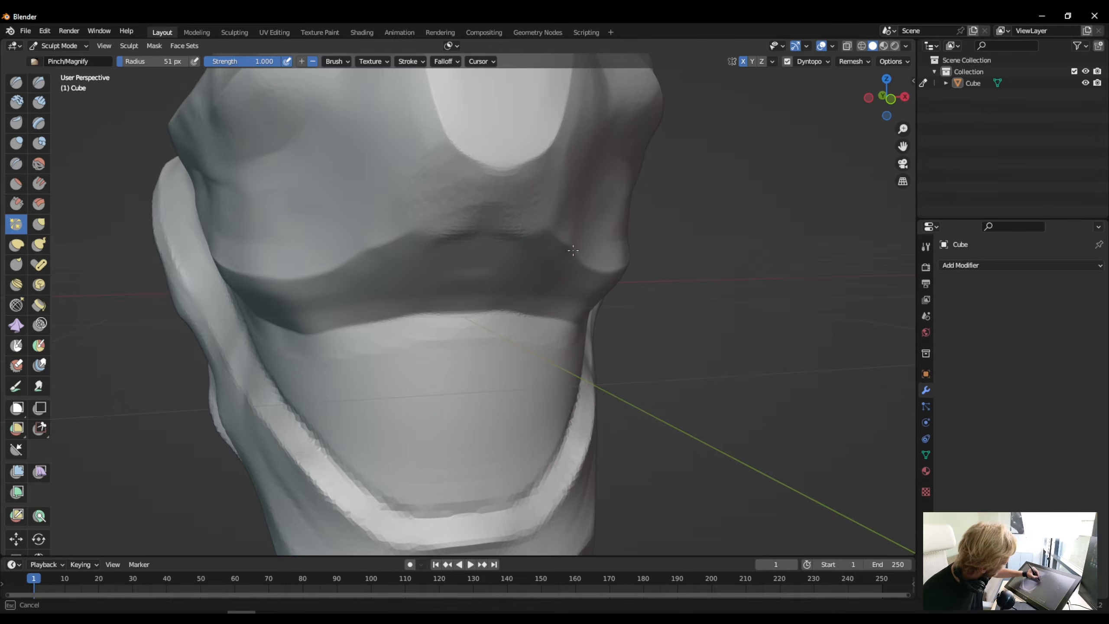
pyautogui.moveTo(500, 219); pyautogui.dragTo(454, 228)
pyautogui.moveTo(562, 235)
pyautogui.mouseDown()
pyautogui.moveTo(502, 222)
pyautogui.moveTo(412, 230)
pyautogui.mouseUp()
pyautogui.moveTo(488, 226)
pyautogui.mouseDown()
pyautogui.moveTo(412, 230)
pyautogui.moveTo(338, 262)
pyautogui.mouseUp()
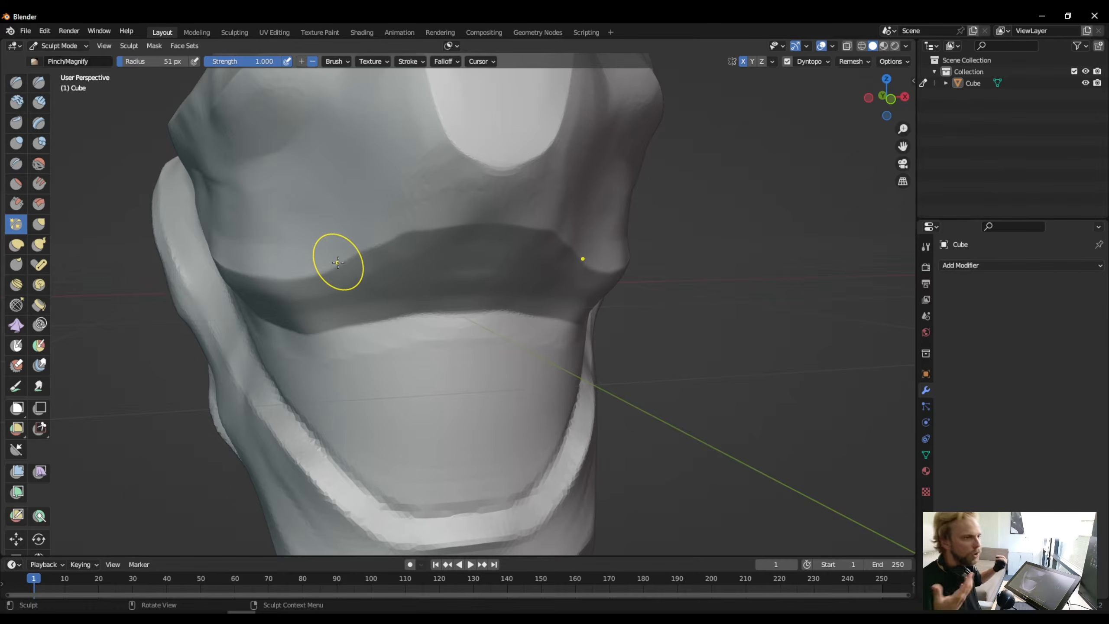
pyautogui.moveTo(545, 142)
pyautogui.mouseDown()
pyautogui.moveTo(522, 162)
pyautogui.moveTo(485, 165)
pyautogui.moveTo(453, 144)
pyautogui.mouseUp()
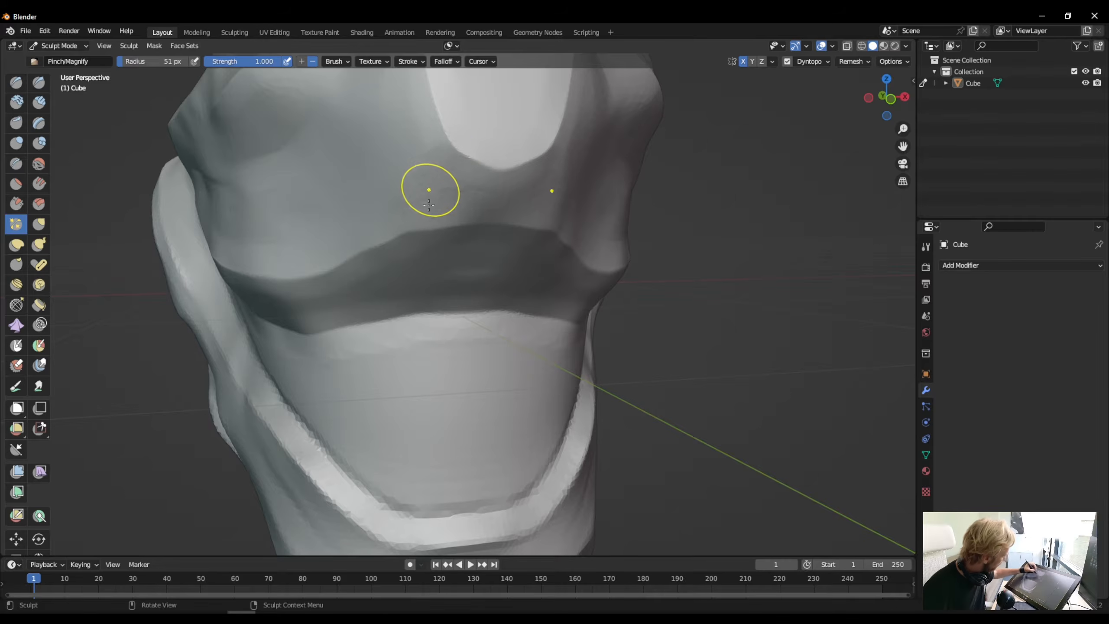
# - Sharpen the edges of the two grooves along the nose bridge, their lower ends and the upper rim of the snout tip
pyautogui.moveTo(429, 205); pyautogui.dragTo(422, 265, button='middle')
pyautogui.moveTo(428, 384); pyautogui.dragTo(404, 282)
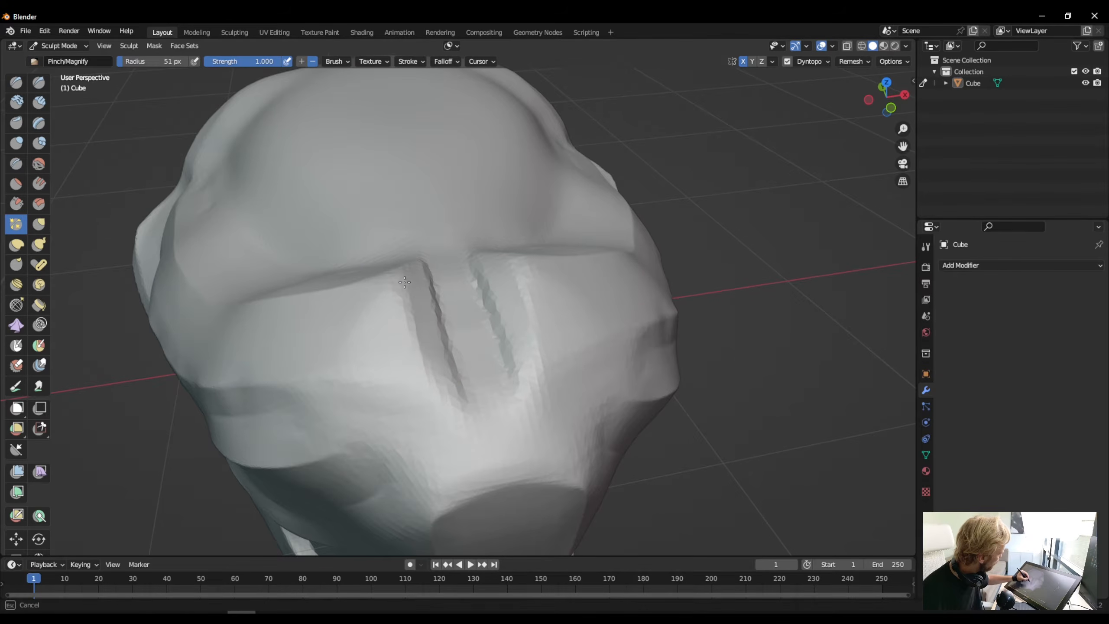
pyautogui.moveTo(425, 364)
pyautogui.mouseDown()
pyautogui.moveTo(425, 280)
pyautogui.moveTo(448, 330)
pyautogui.moveTo(428, 265)
pyautogui.moveTo(458, 402)
pyautogui.moveTo(515, 409)
pyautogui.mouseUp()
pyautogui.moveTo(522, 396); pyautogui.dragTo(512, 421)
pyautogui.moveTo(538, 382); pyautogui.dragTo(512, 425)
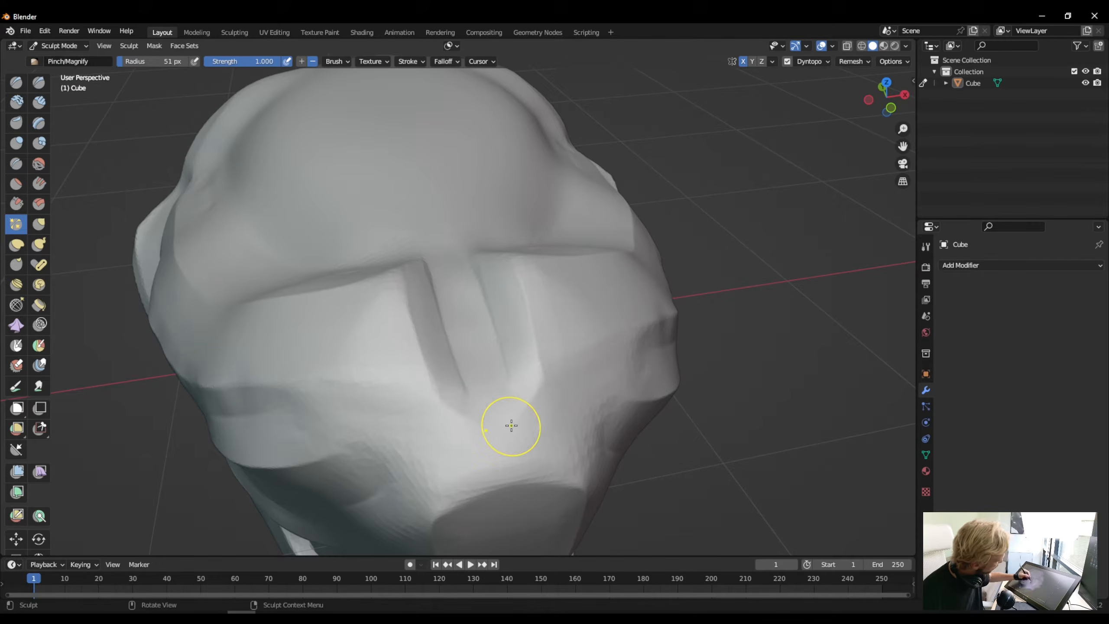
pyautogui.moveTo(533, 388); pyautogui.dragTo(503, 435)
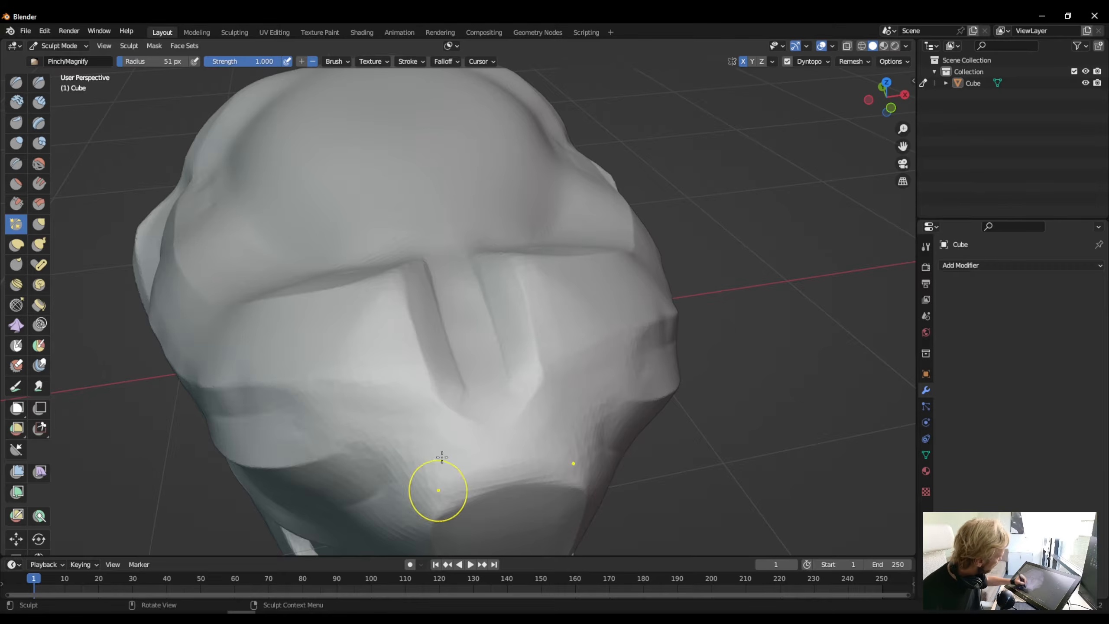
pyautogui.moveTo(580, 486)
pyautogui.mouseDown()
pyautogui.moveTo(560, 477)
pyautogui.moveTo(446, 510)
pyautogui.moveTo(546, 476)
pyautogui.moveTo(441, 512)
pyautogui.mouseUp()
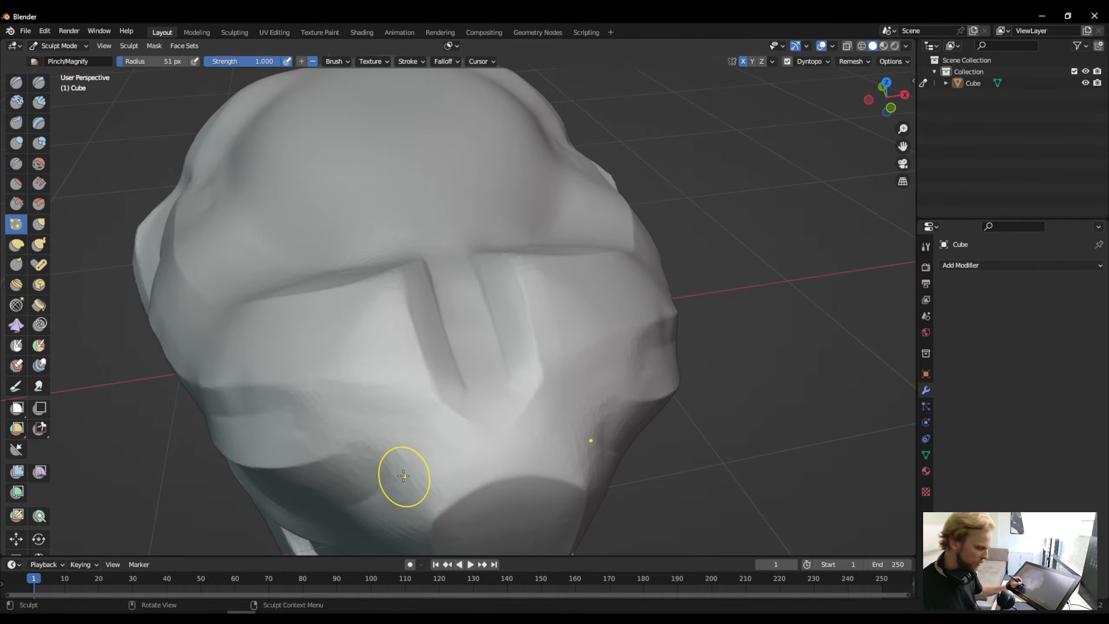
# - Pinch the rear end of the brow ridge on the side of the head, rounding its corner down toward the cheek ridge
pyautogui.scroll(-4, 403, 475)
pyautogui.scroll(2, 369, 449)
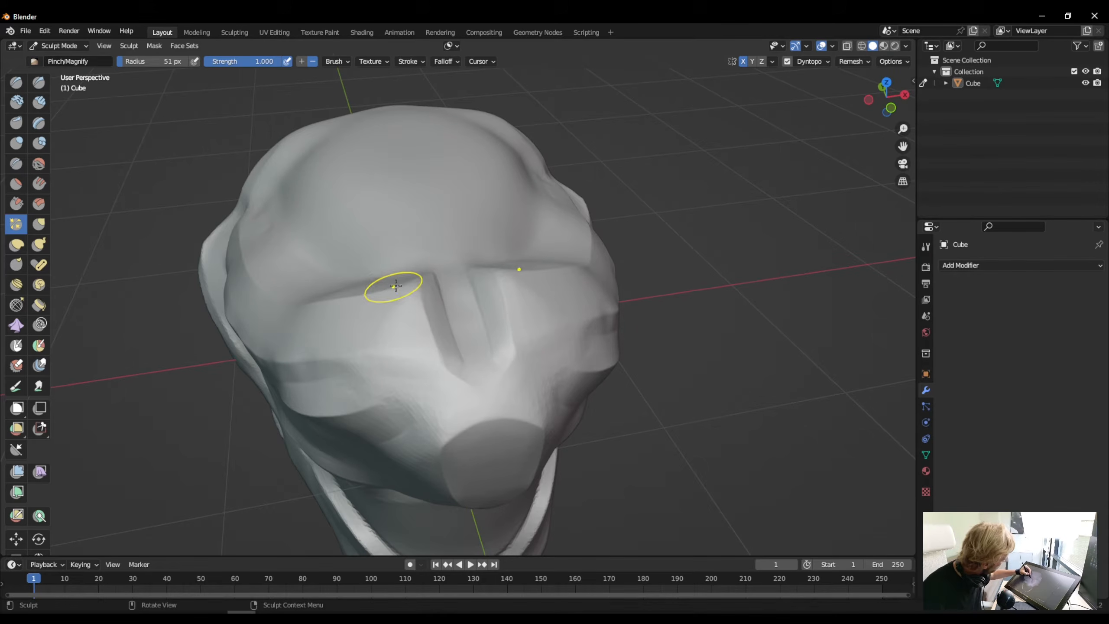
pyautogui.moveTo(284, 302)
pyautogui.mouseDown(button='middle')
pyautogui.moveTo(332, 300)
pyautogui.moveTo(396, 329)
pyautogui.mouseUp(button='middle')
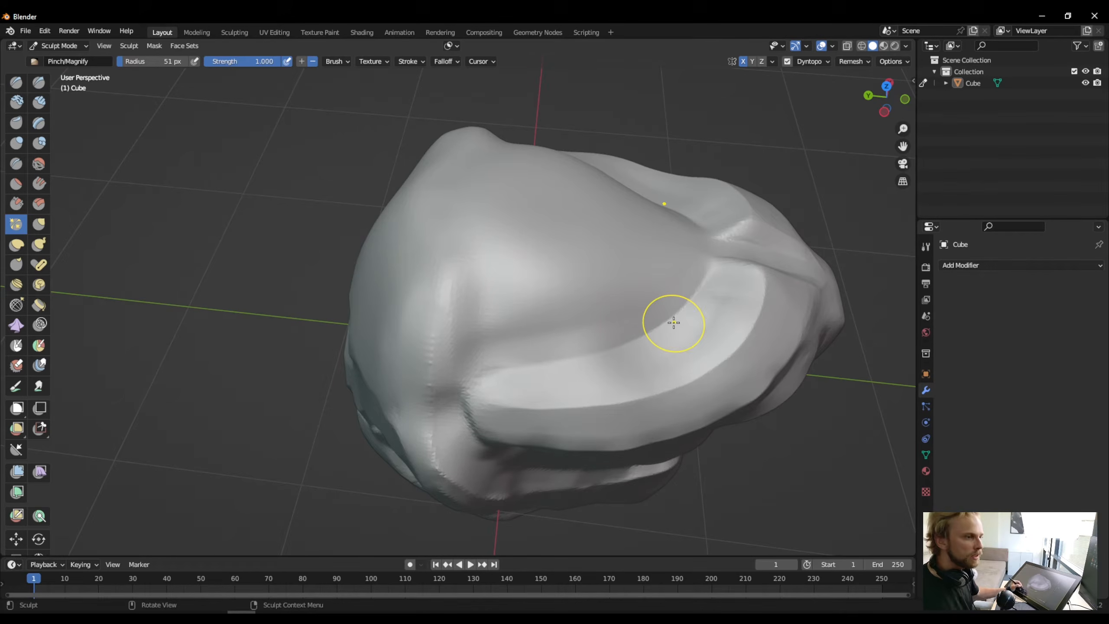
pyautogui.moveTo(503, 367); pyautogui.dragTo(471, 377)
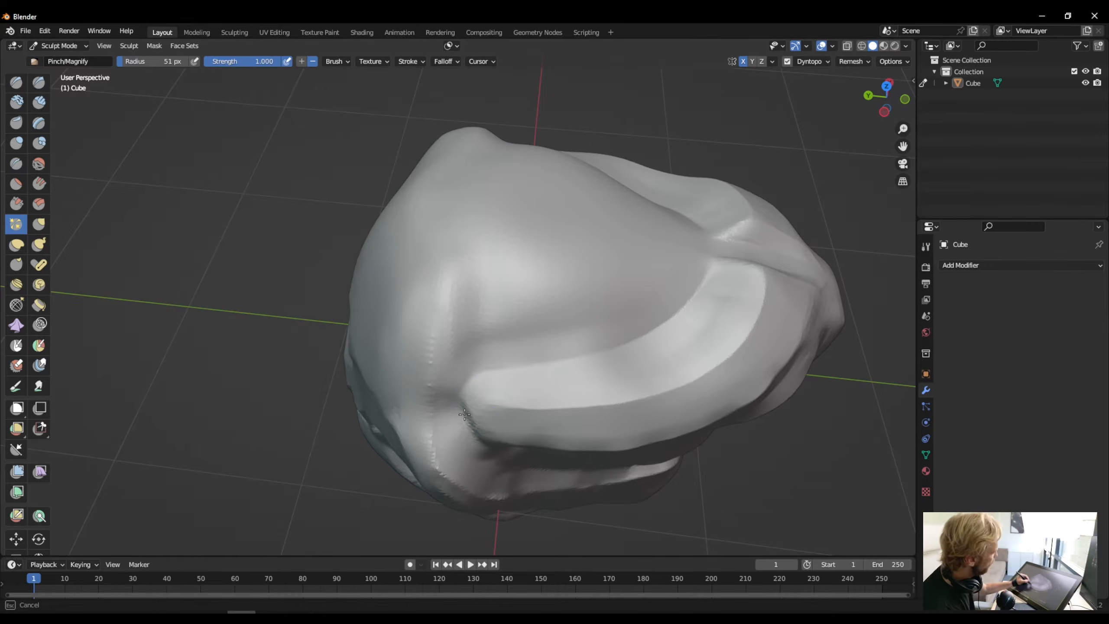
pyautogui.moveTo(465, 414); pyautogui.dragTo(478, 490)
pyautogui.moveTo(478, 490); pyautogui.dragTo(516, 296, button='middle')
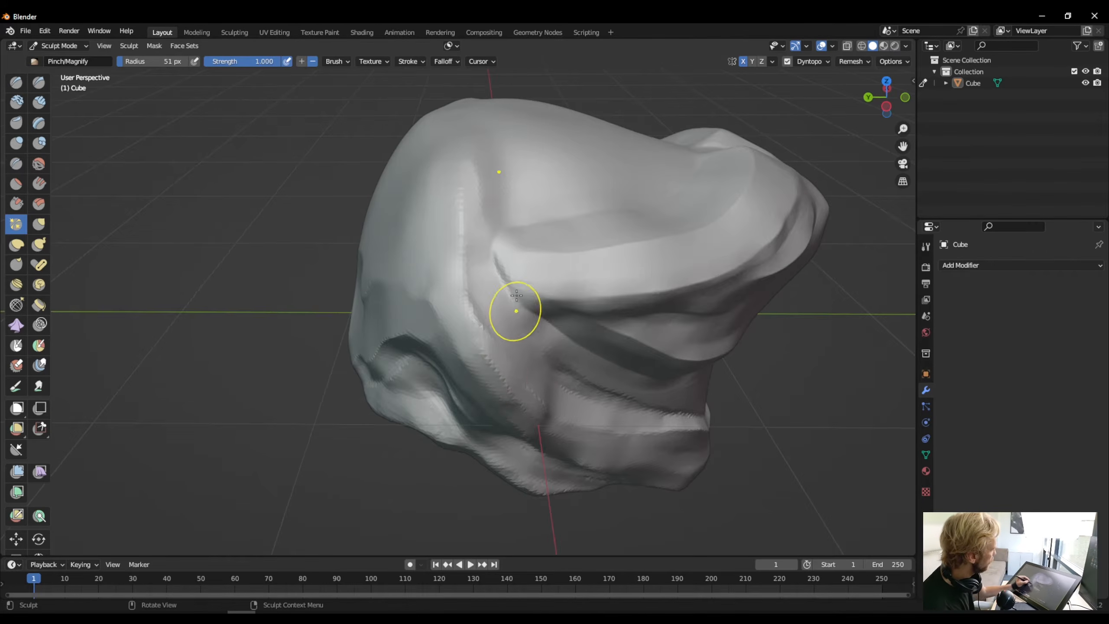
# - Pinch the crease at the brow ridge's rear end, from its corner down to where it meets the cheek ridge
pyautogui.moveTo(515, 298)
pyautogui.mouseDown()
pyautogui.moveTo(494, 255)
pyautogui.moveTo(515, 294)
pyautogui.mouseUp()
pyautogui.moveTo(490, 245); pyautogui.dragTo(520, 294)
pyautogui.moveTo(520, 292); pyautogui.dragTo(517, 289, button='middle')
pyautogui.moveTo(486, 241); pyautogui.dragTo(524, 303)
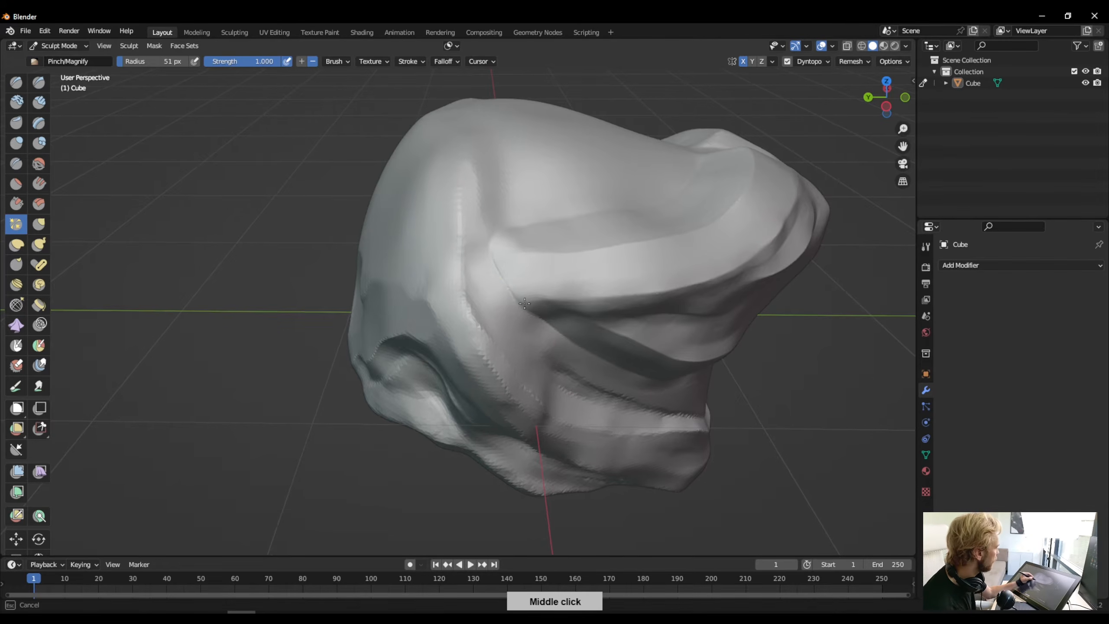
# - Sharpen the inner upper edge of the jaw ridge from below the cheek forward to the chin
pyautogui.moveTo(568, 441)
pyautogui.mouseDown(button='middle')
pyautogui.moveTo(498, 470)
pyautogui.moveTo(515, 470)
pyautogui.moveTo(445, 421)
pyautogui.mouseUp(button='middle')
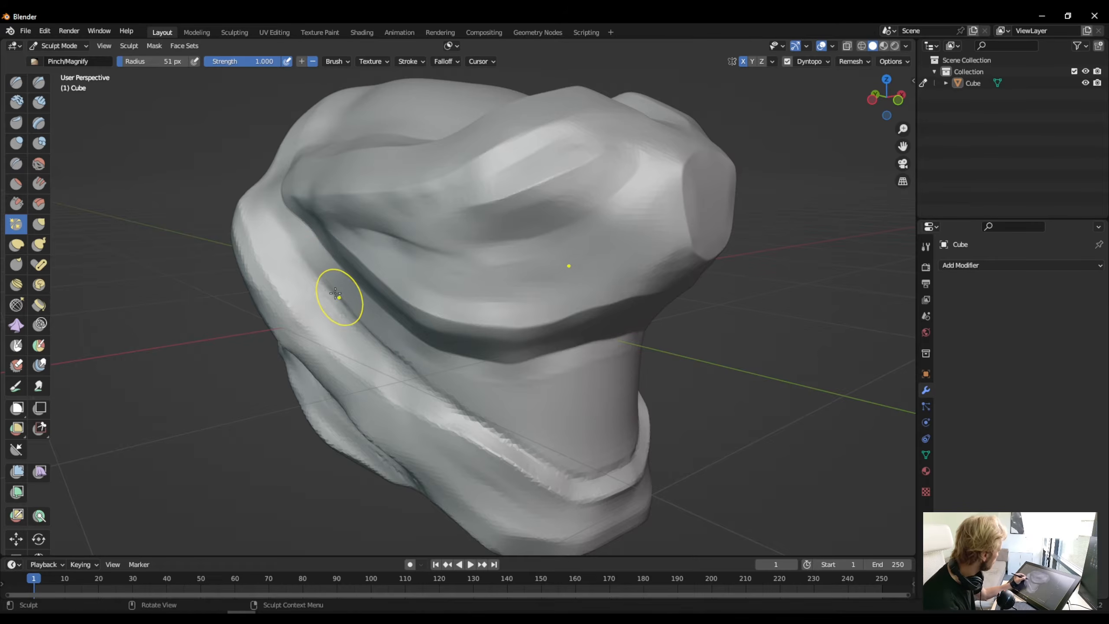
pyautogui.moveTo(406, 358); pyautogui.dragTo(441, 393)
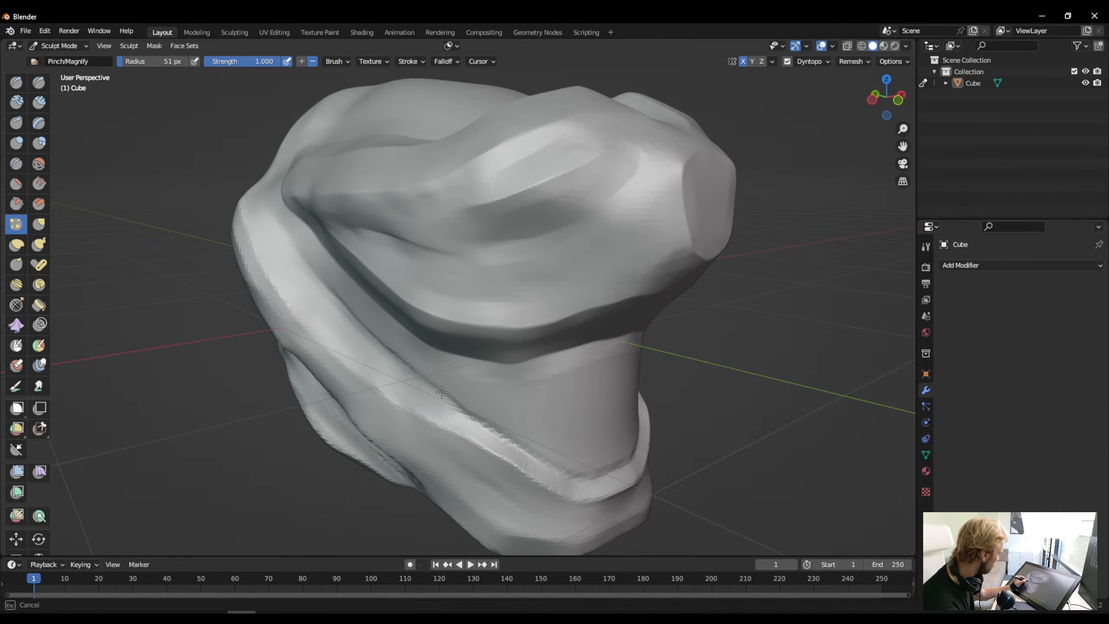
pyautogui.moveTo(506, 439); pyautogui.dragTo(538, 458)
pyautogui.moveTo(619, 462)
pyautogui.mouseDown()
pyautogui.moveTo(578, 476)
pyautogui.moveTo(473, 416)
pyautogui.mouseUp()
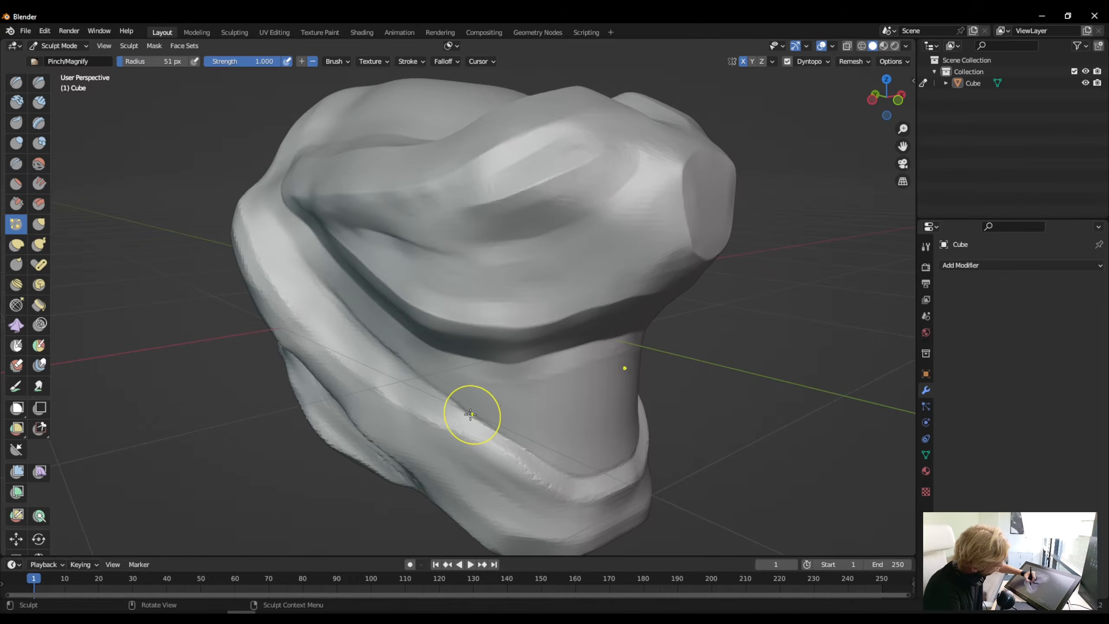
pyautogui.moveTo(408, 483); pyautogui.dragTo(408, 463, button='middle')
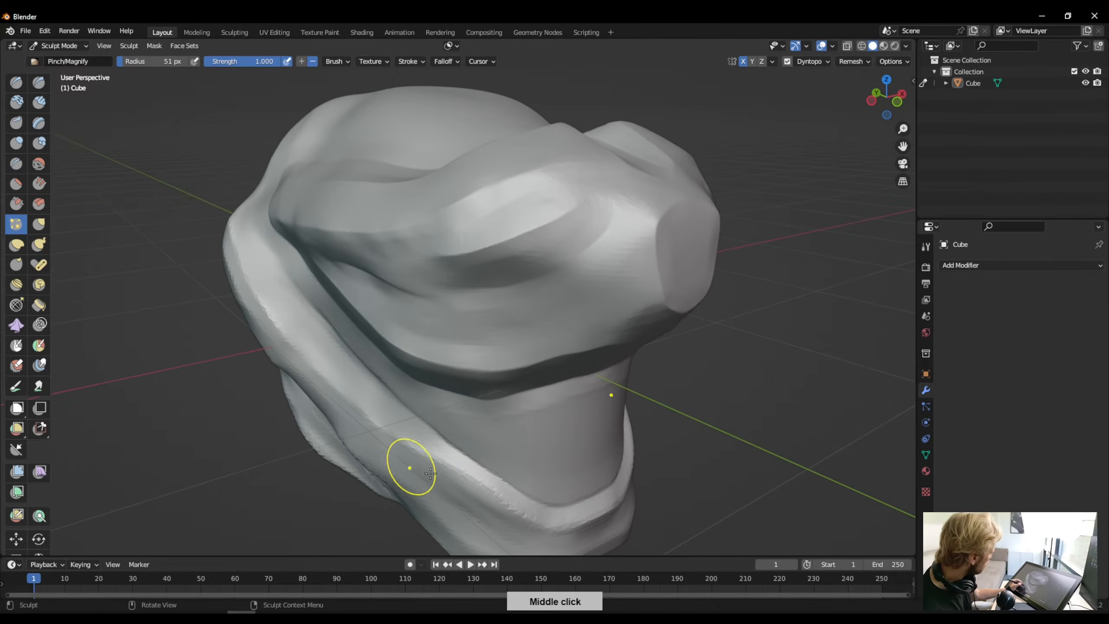
pyautogui.moveTo(481, 492)
pyautogui.mouseDown()
pyautogui.moveTo(435, 462)
pyautogui.moveTo(489, 485)
pyautogui.mouseUp()
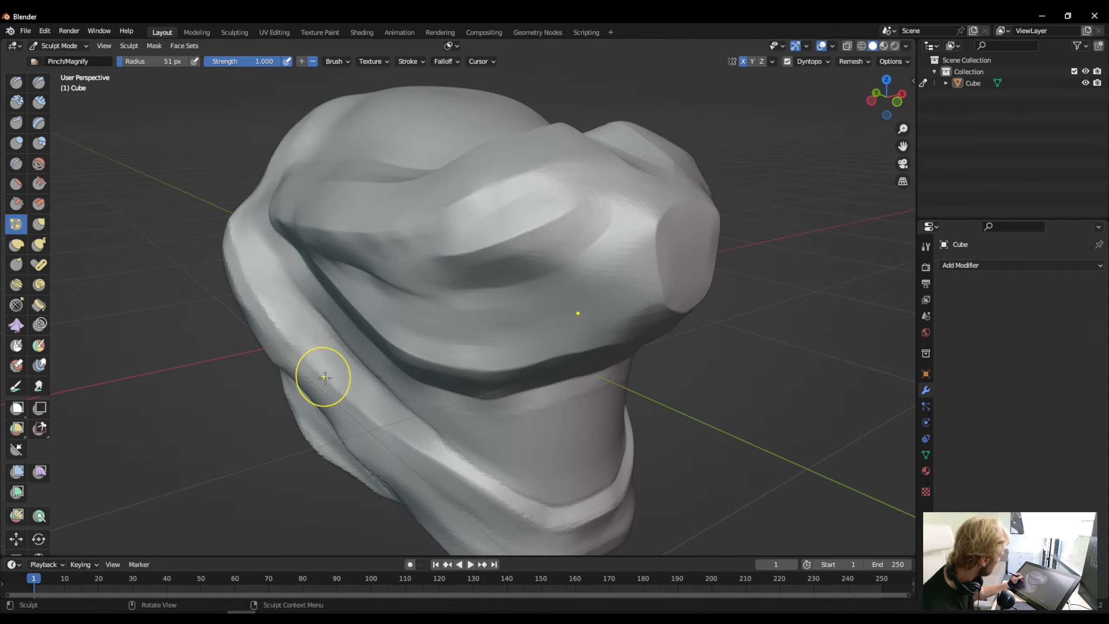
# - Pinch the outer edge of the jaw ridge along the side of the head and up through its rear bend
pyautogui.moveTo(362, 408); pyautogui.dragTo(268, 306)
pyautogui.moveTo(238, 257); pyautogui.dragTo(271, 315)
pyautogui.moveTo(247, 276); pyautogui.dragTo(296, 361)
pyautogui.moveTo(258, 300); pyautogui.dragTo(363, 439)
pyautogui.moveTo(260, 288); pyautogui.dragTo(348, 317, button='middle')
pyautogui.moveTo(415, 379)
pyautogui.mouseDown()
pyautogui.moveTo(358, 280)
pyautogui.moveTo(439, 397)
pyautogui.mouseUp()
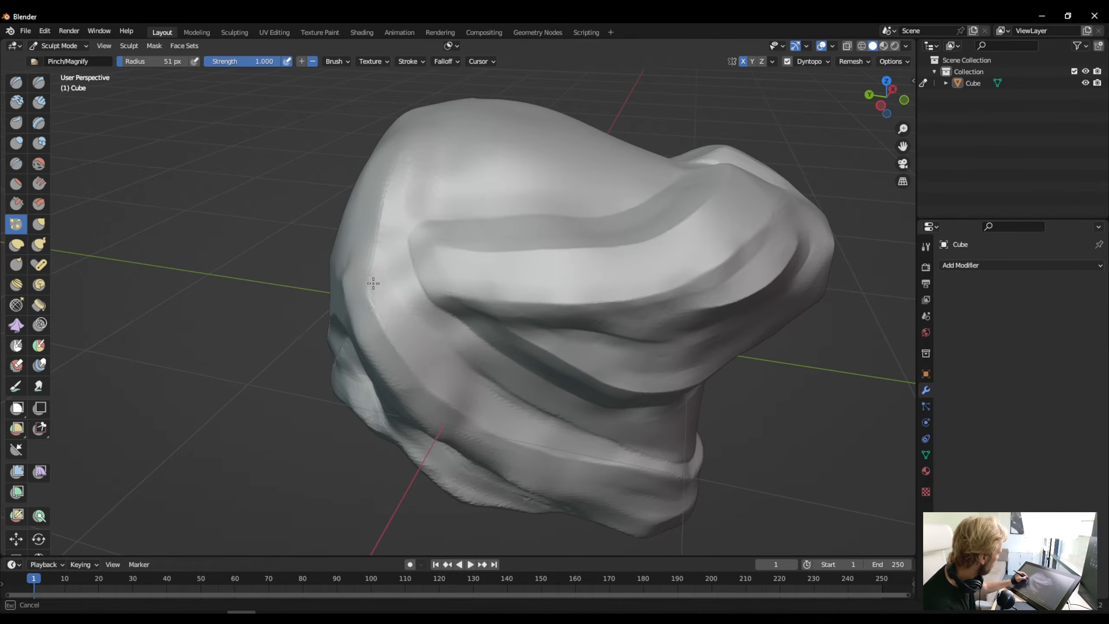
pyautogui.moveTo(374, 282)
pyautogui.mouseDown()
pyautogui.moveTo(371, 310)
pyautogui.moveTo(369, 279)
pyautogui.mouseUp()
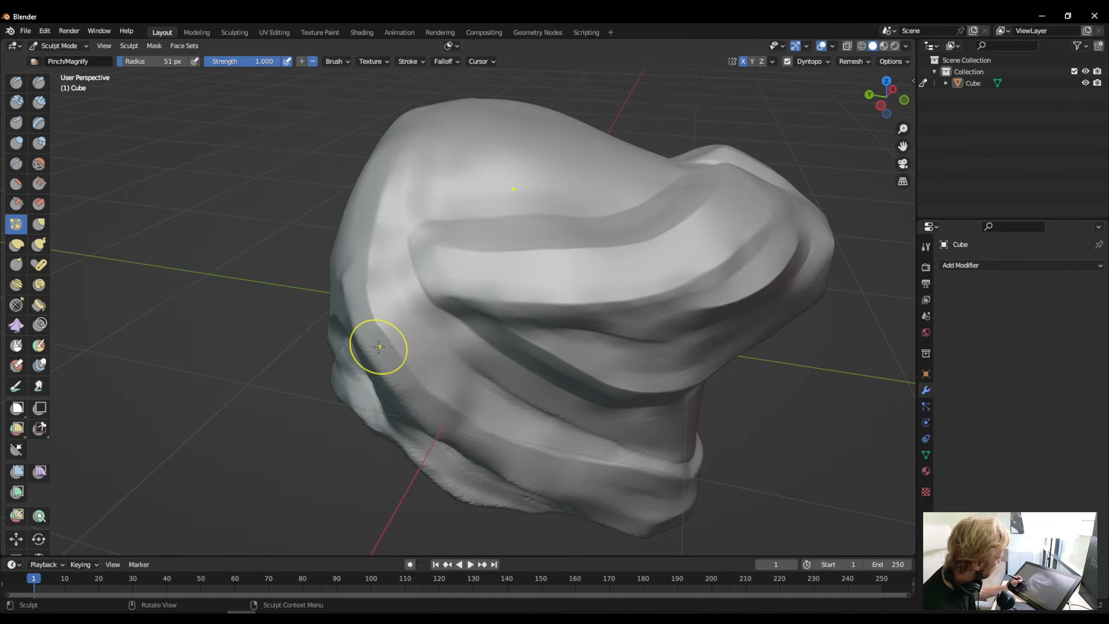
# - Sharpen the edges of the ledge running across the front of the chin, including its corners
pyautogui.moveTo(465, 413); pyautogui.dragTo(369, 401, button='middle')
pyautogui.moveTo(436, 420); pyautogui.dragTo(454, 426)
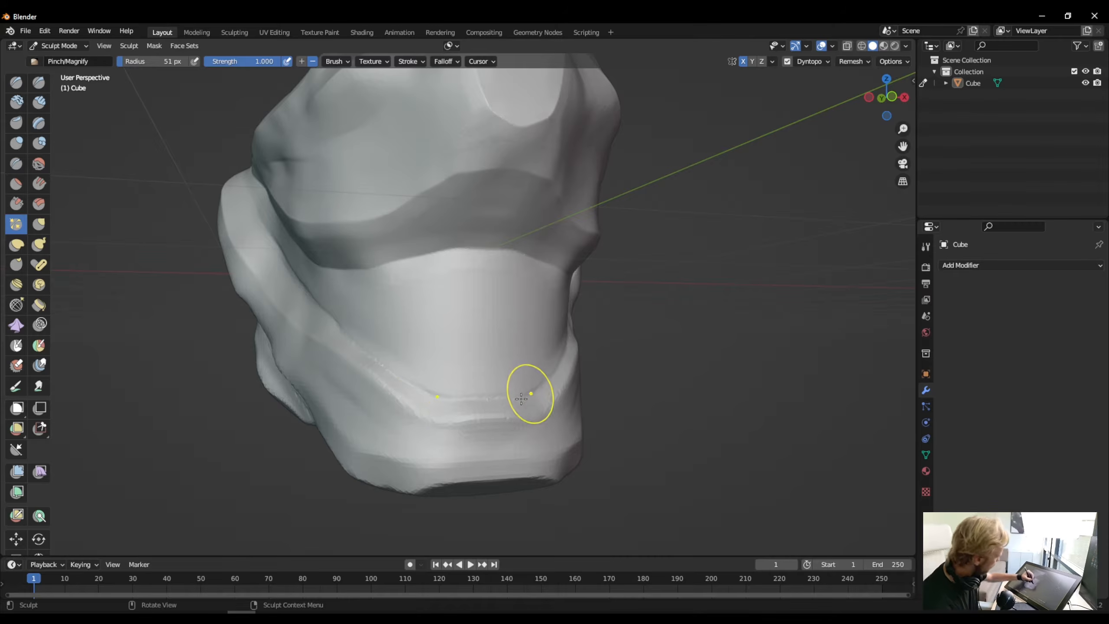
pyautogui.moveTo(444, 425); pyautogui.dragTo(492, 423)
pyautogui.moveTo(427, 417); pyautogui.dragTo(499, 424)
pyautogui.moveTo(427, 416); pyautogui.dragTo(485, 423)
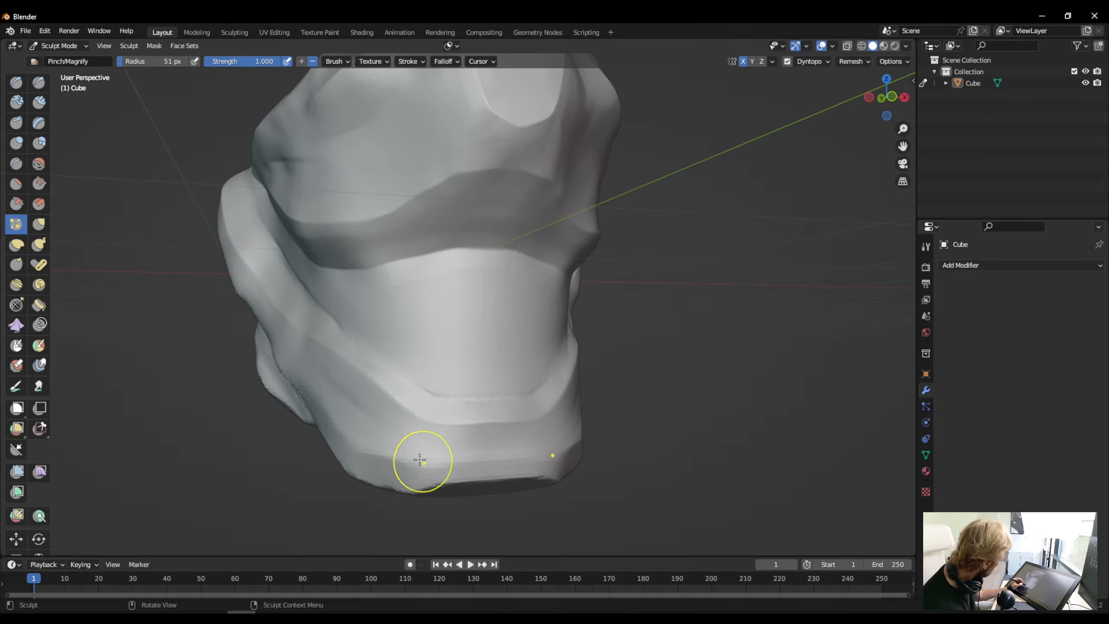
pyautogui.moveTo(422, 462)
pyautogui.mouseDown(button='middle')
pyautogui.moveTo(428, 475)
pyautogui.moveTo(426, 466)
pyautogui.mouseUp(button='middle')
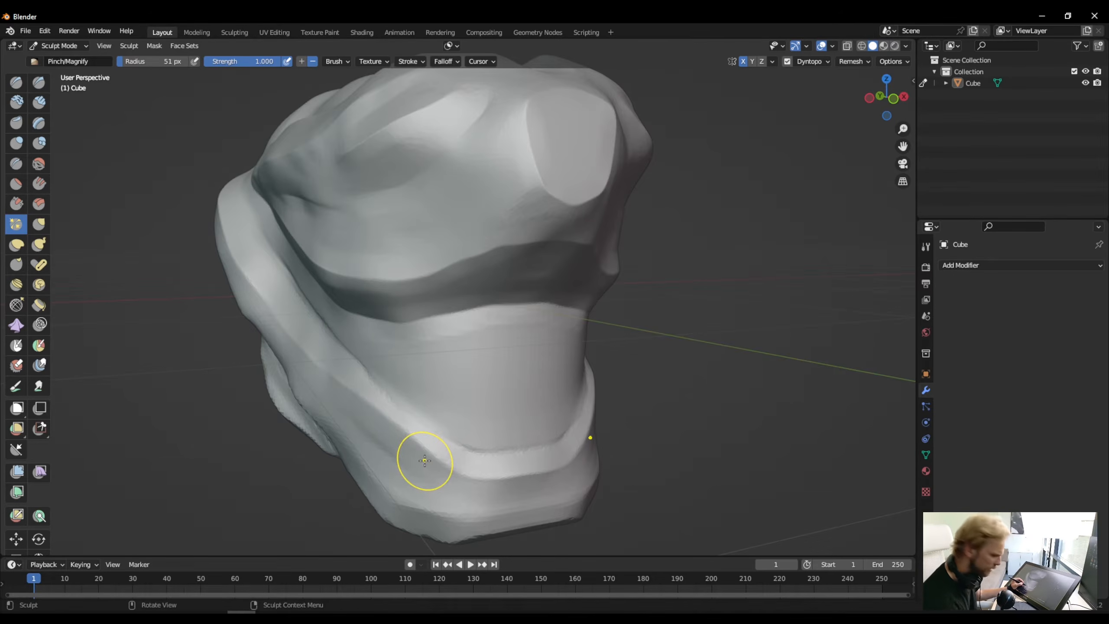
# - Refine the crease between the mouth area and the front half of the jaw ridge, around the chin corner, in close-up
pyautogui.scroll(-2, 413, 452)
pyautogui.scroll(5, 408, 450)
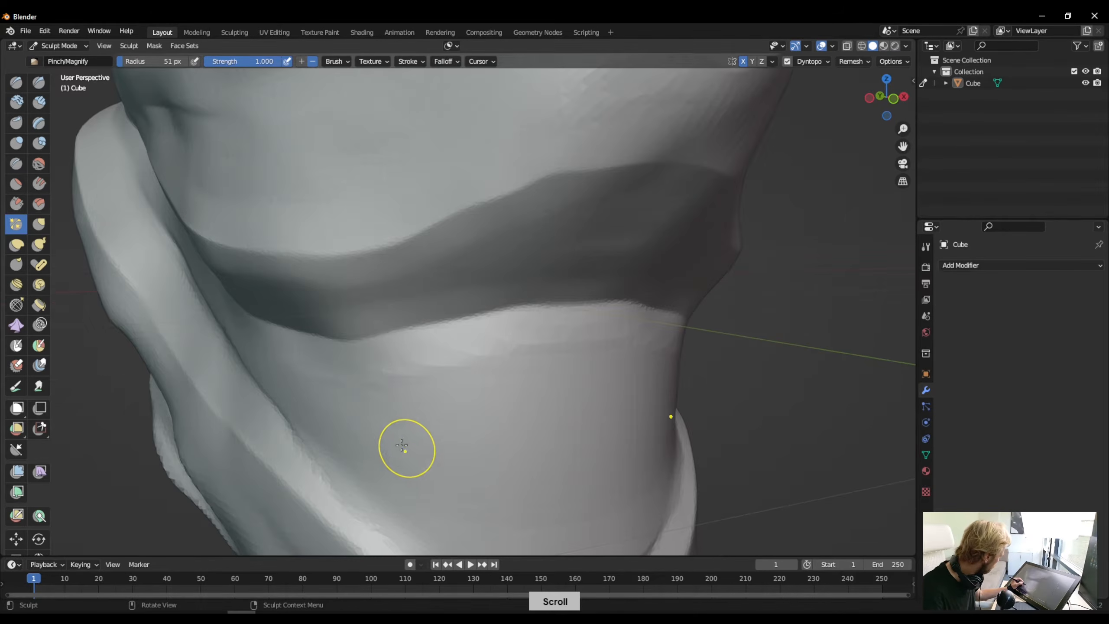
pyautogui.moveTo(379, 433); pyautogui.dragTo(394, 428, button='middle')
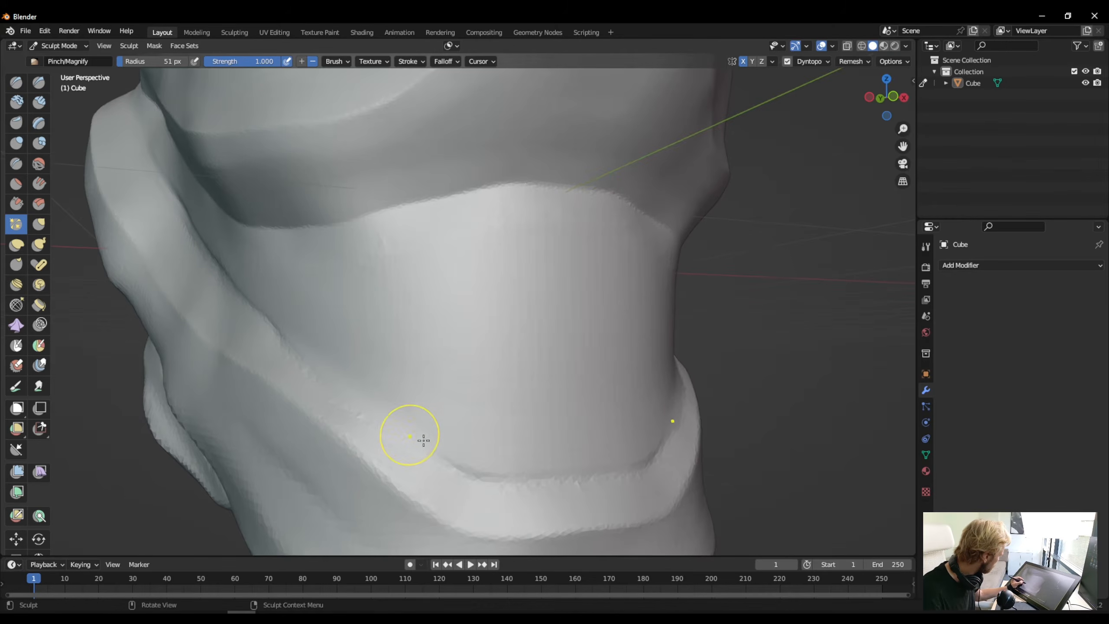
pyautogui.moveTo(452, 456); pyautogui.dragTo(451, 462)
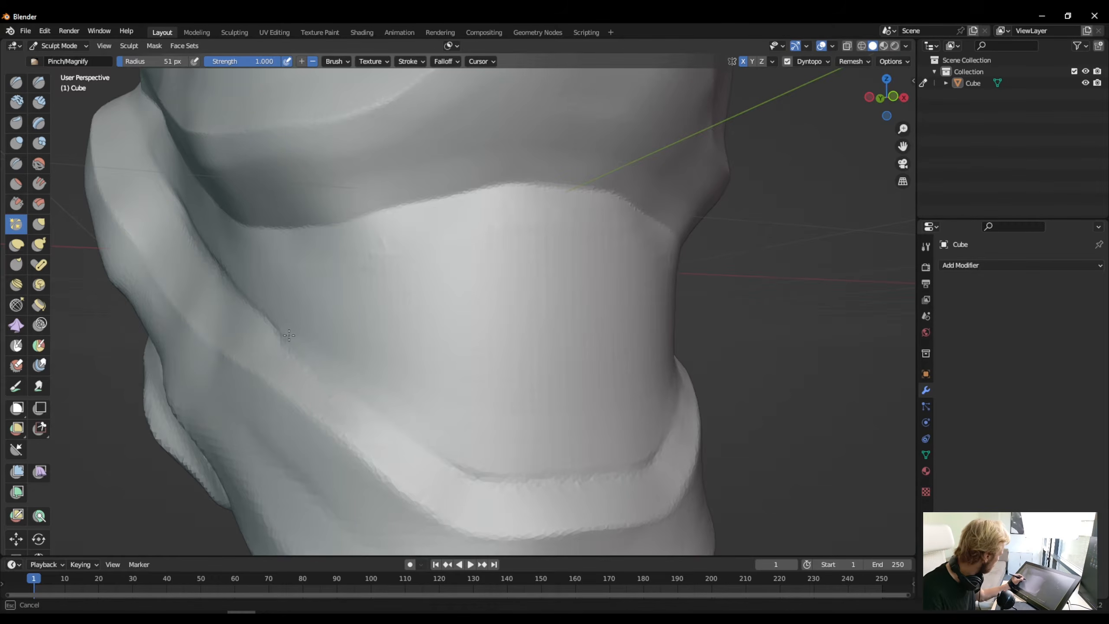
pyautogui.moveTo(289, 335)
pyautogui.mouseDown()
pyautogui.moveTo(280, 330)
pyautogui.moveTo(347, 386)
pyautogui.mouseUp()
pyautogui.moveTo(476, 481); pyautogui.dragTo(479, 482)
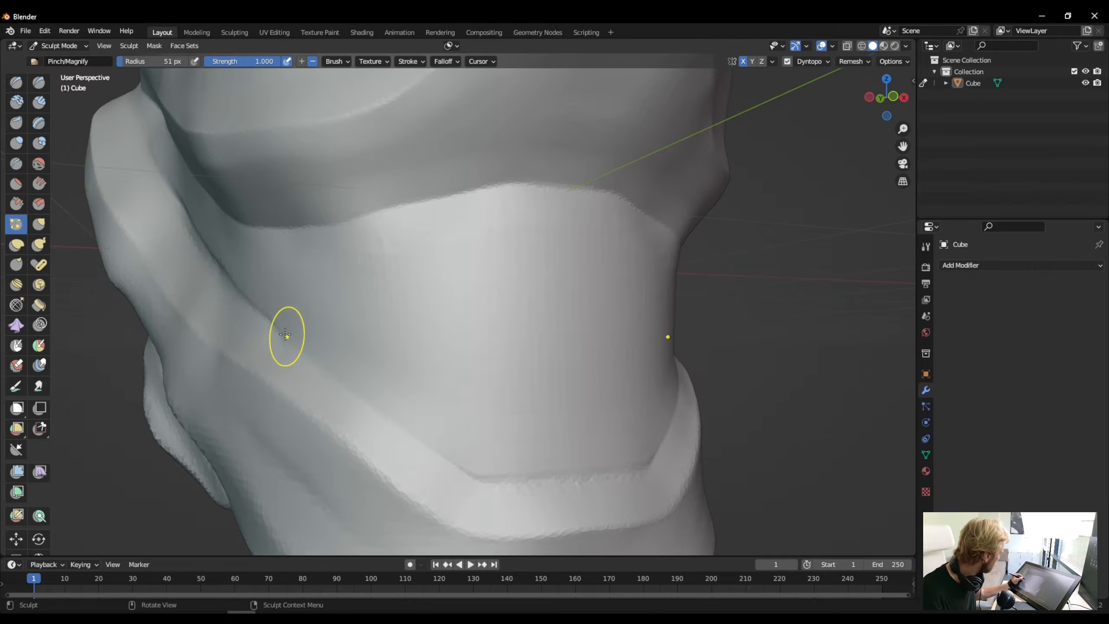
pyautogui.moveTo(285, 337)
pyautogui.mouseDown()
pyautogui.moveTo(476, 477)
pyautogui.moveTo(499, 477)
pyautogui.mouseUp()
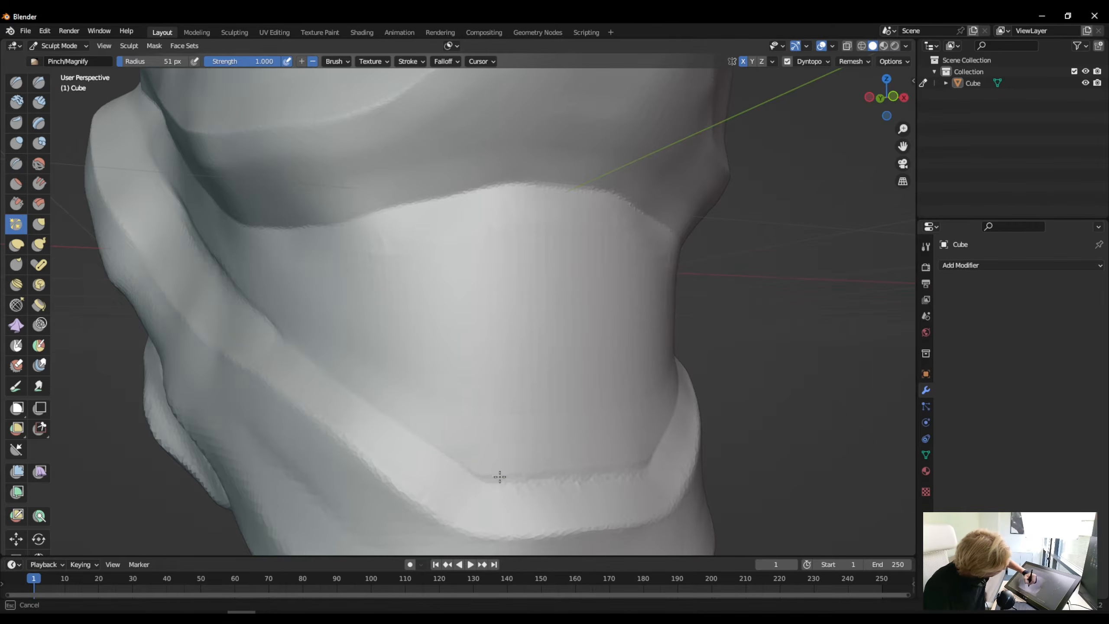
pyautogui.moveTo(581, 471)
pyautogui.mouseDown()
pyautogui.moveTo(507, 483)
pyautogui.moveTo(452, 469)
pyautogui.mouseUp()
# - Pinch the crease along the inner edge of the jaw ridge on the side of the head, smoothing its jagged line
pyautogui.moveTo(267, 362); pyautogui.dragTo(365, 375, button='middle')
pyautogui.moveTo(534, 397); pyautogui.dragTo(536, 407)
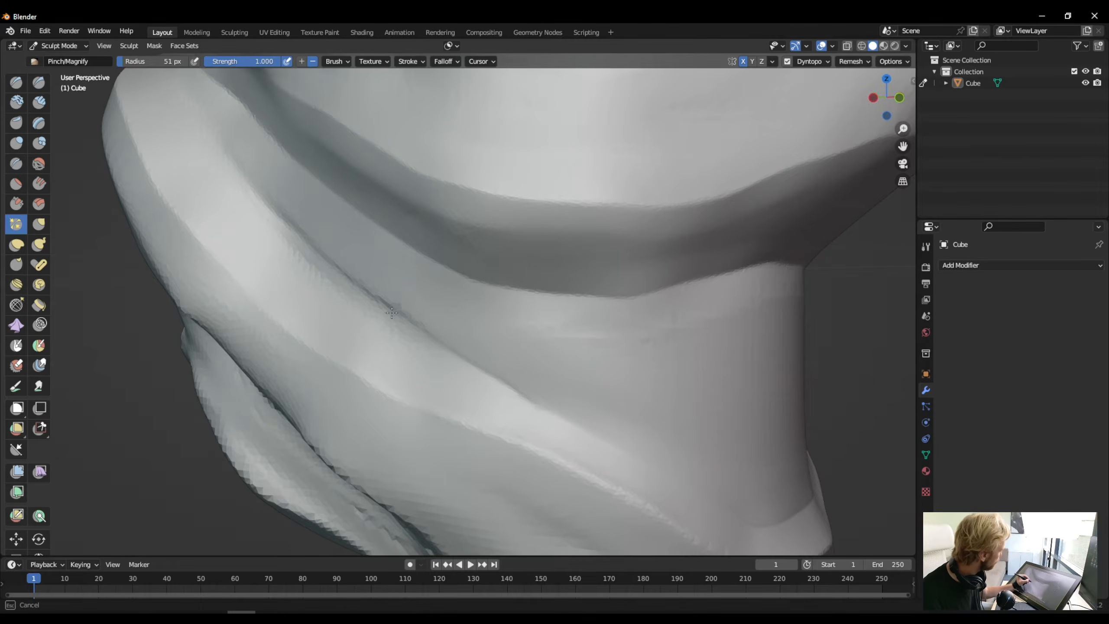
pyautogui.moveTo(392, 313); pyautogui.dragTo(396, 313)
pyautogui.moveTo(524, 394); pyautogui.dragTo(349, 277)
pyautogui.moveTo(266, 207)
pyautogui.mouseDown()
pyautogui.moveTo(256, 189)
pyautogui.moveTo(371, 301)
pyautogui.moveTo(277, 224)
pyautogui.moveTo(386, 302)
pyautogui.mouseUp()
pyautogui.moveTo(353, 275); pyautogui.dragTo(448, 355)
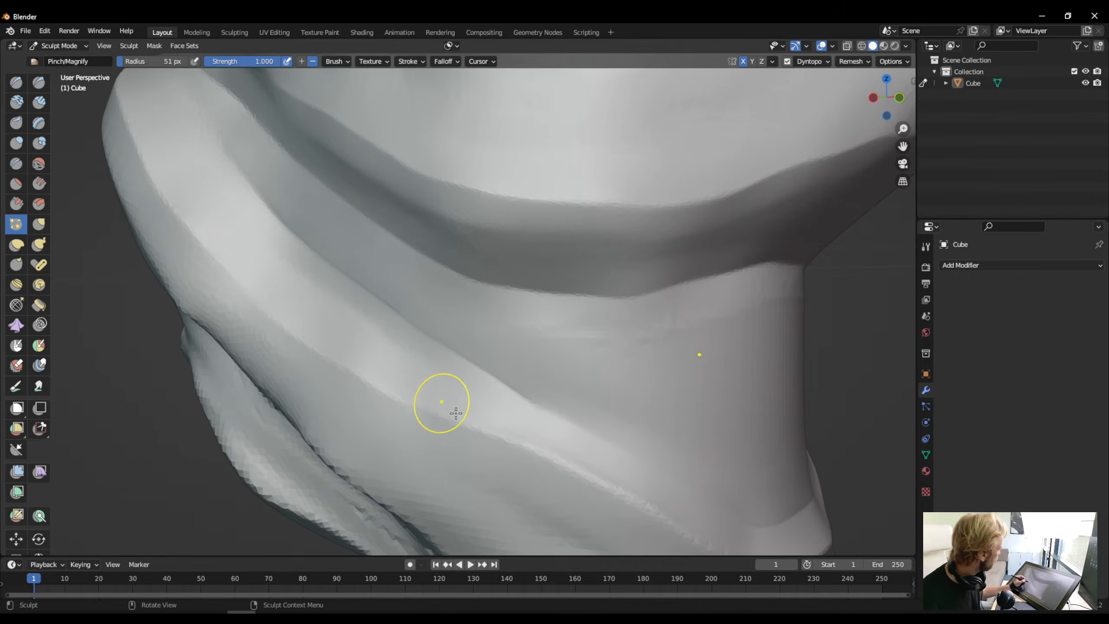
# - Refine the outer edge of the jaw ridge in close-up, from its rear bend forward toward the chin
pyautogui.moveTo(456, 413); pyautogui.dragTo(493, 438)
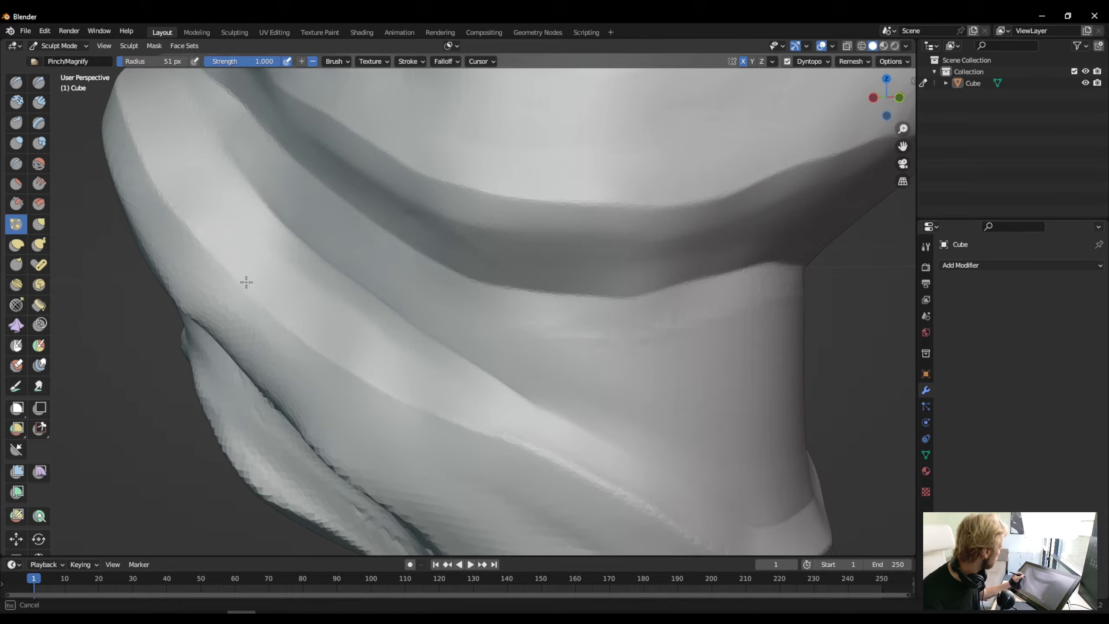
pyautogui.moveTo(164, 194); pyautogui.dragTo(196, 236)
pyautogui.moveTo(474, 432); pyautogui.dragTo(509, 443)
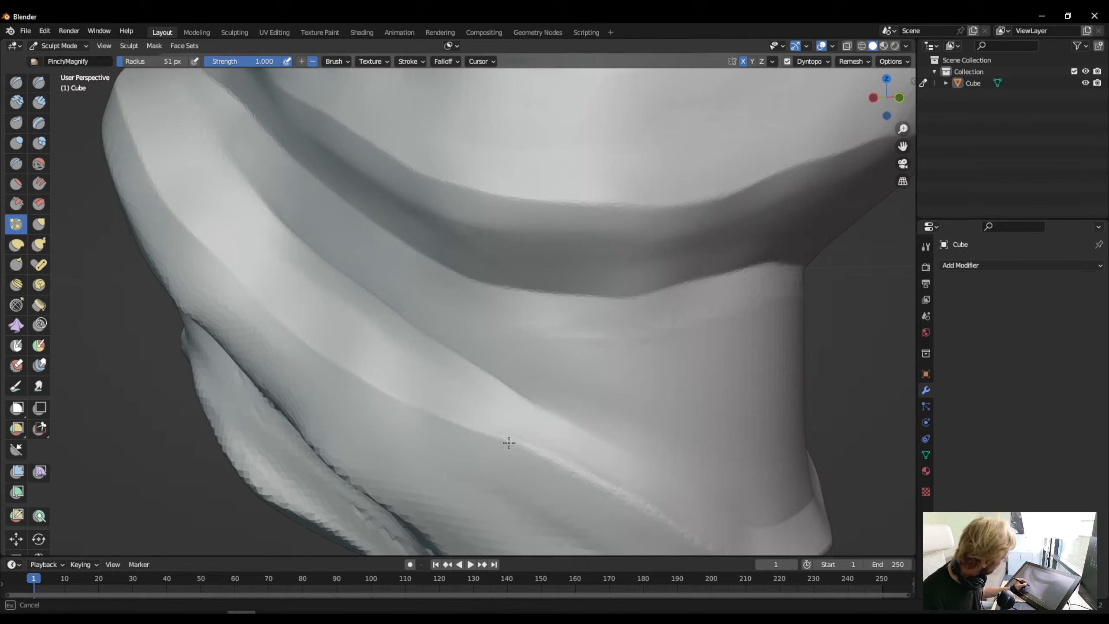
pyautogui.moveTo(586, 478); pyautogui.dragTo(602, 489)
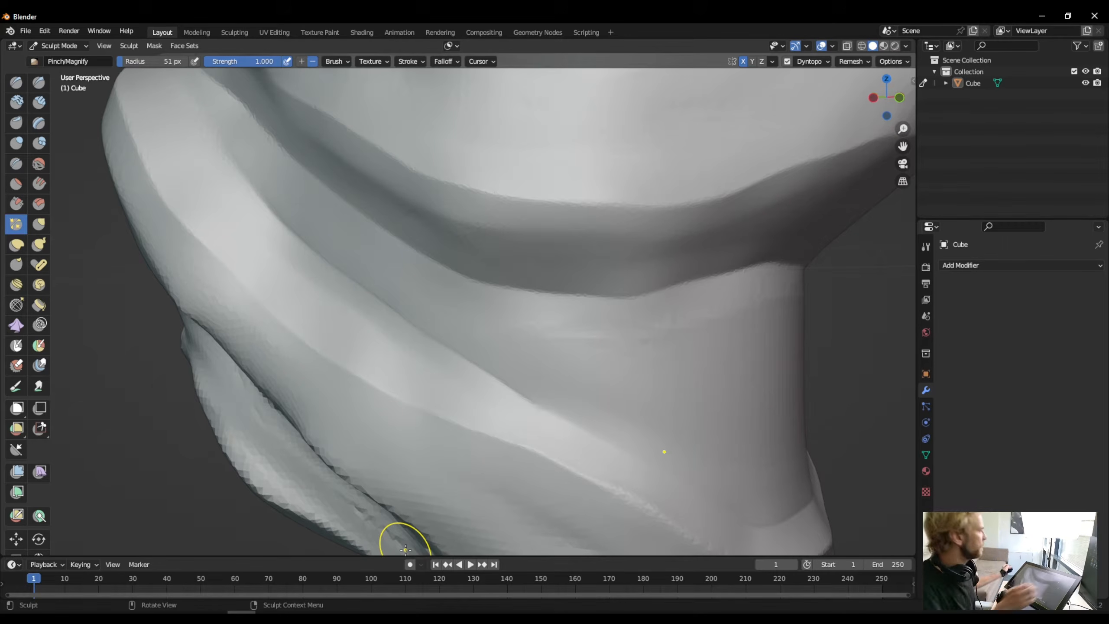
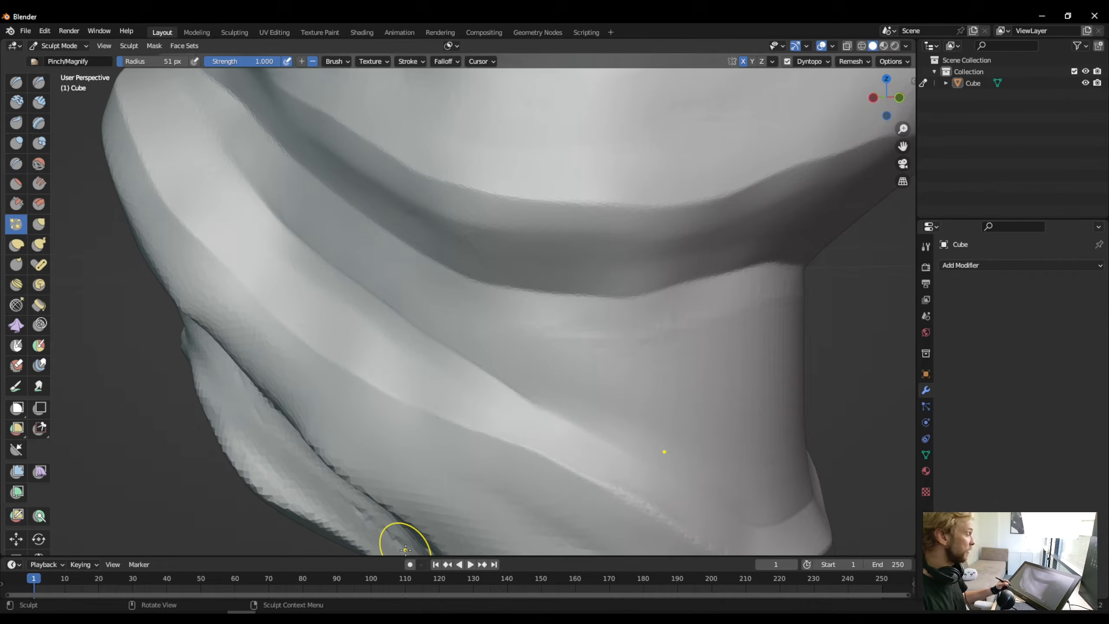
# - Pinch the upper edge of the groove above the jaw ridge on the side of the head, smoothing its jagged line
pyautogui.moveTo(371, 399); pyautogui.dragTo(465, 371, button='middle')
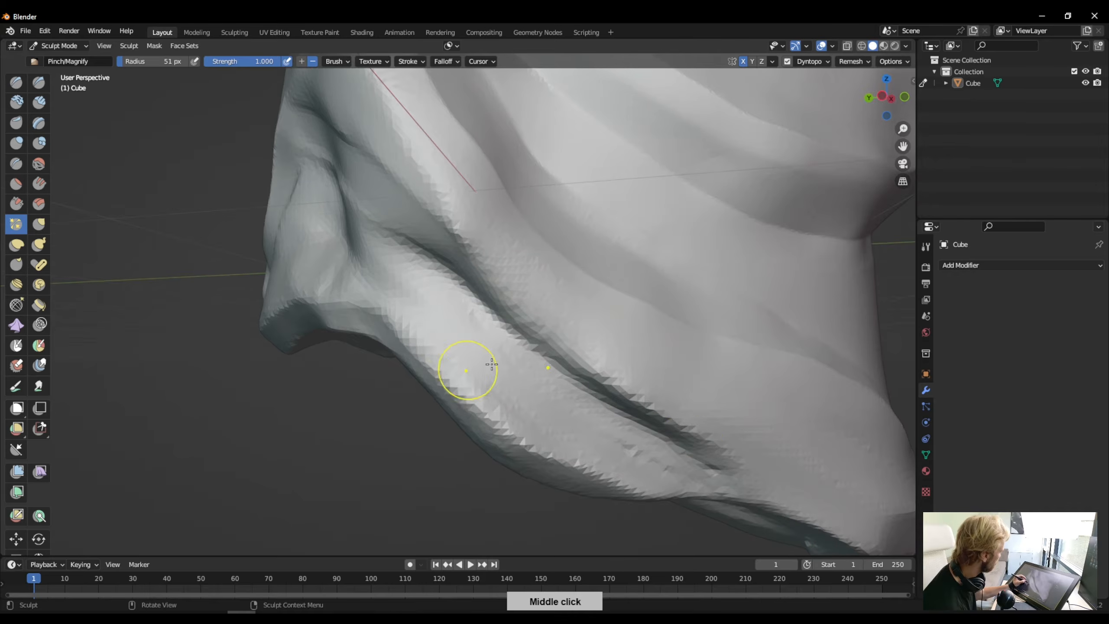
pyautogui.moveTo(702, 441); pyautogui.dragTo(694, 435)
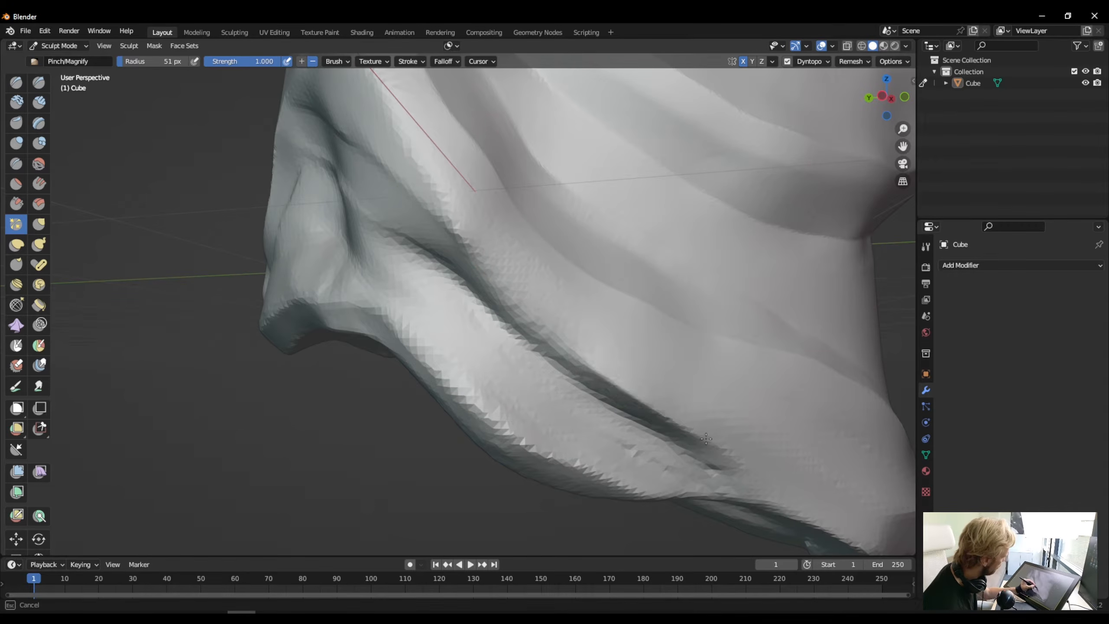
pyautogui.moveTo(502, 295); pyautogui.dragTo(539, 325)
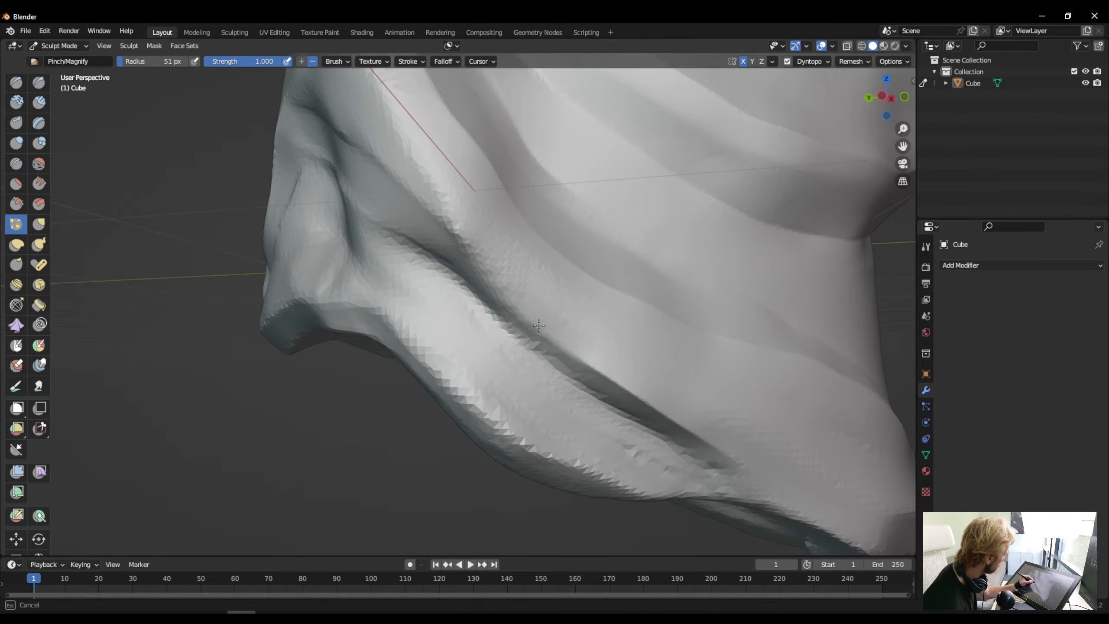
pyautogui.moveTo(401, 166); pyautogui.dragTo(506, 280)
pyautogui.moveTo(430, 196); pyautogui.dragTo(447, 217)
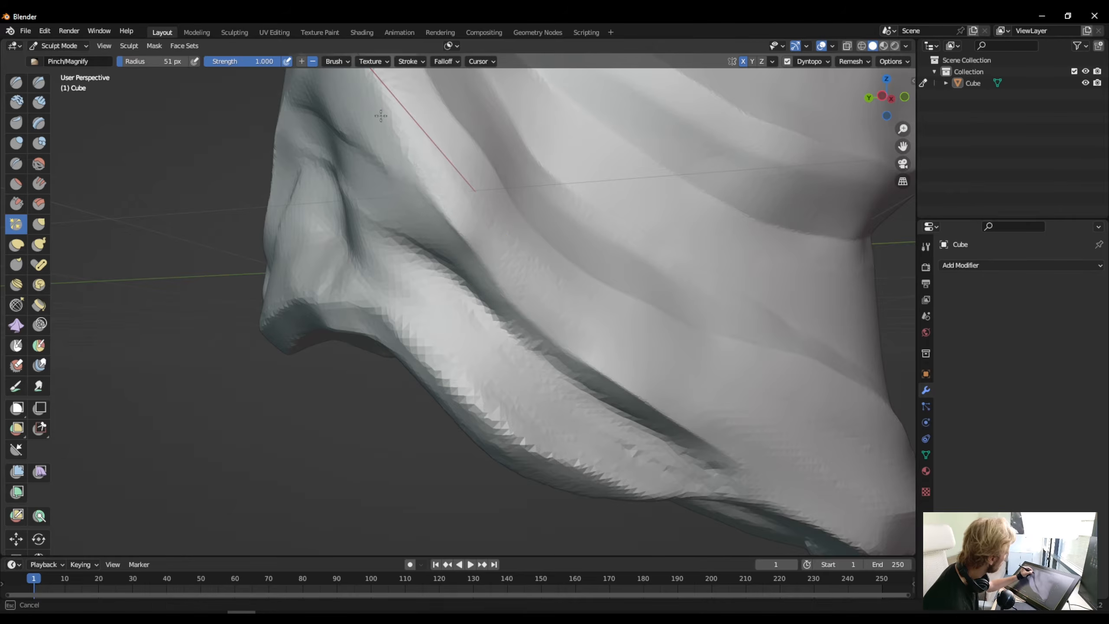
pyautogui.moveTo(381, 116); pyautogui.dragTo(366, 92)
pyautogui.moveTo(487, 271); pyautogui.dragTo(487, 271)
pyautogui.moveTo(540, 330); pyautogui.dragTo(541, 330)
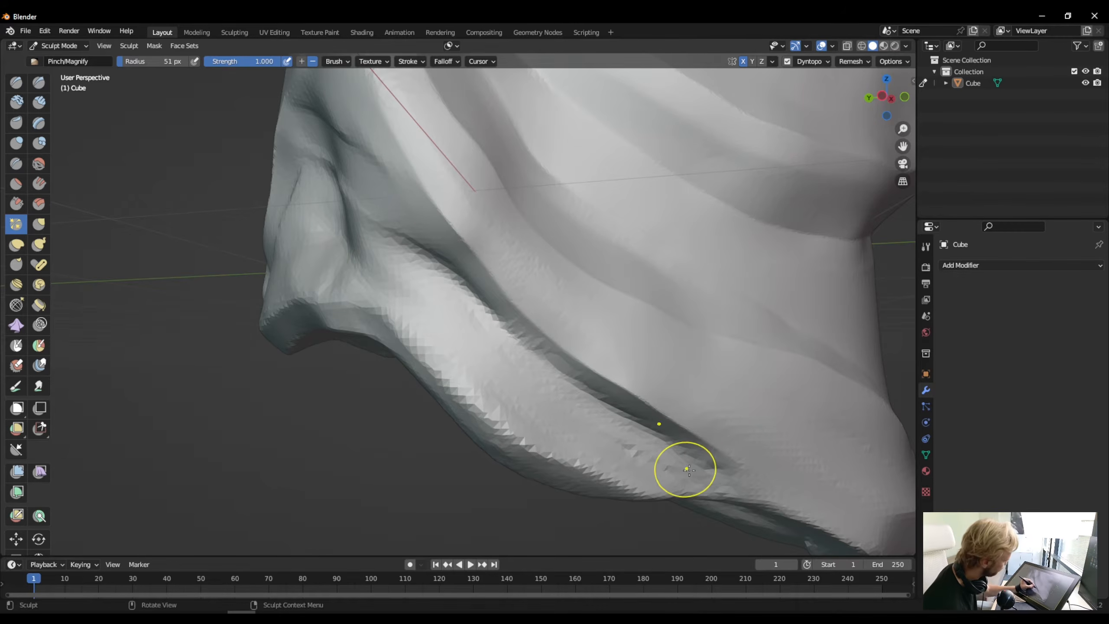
# - Sharpen the lower edge of the same groove along its full length, from the rear end up toward the mouth area
pyautogui.moveTo(688, 466); pyautogui.dragTo(707, 471)
pyautogui.moveTo(510, 335); pyautogui.dragTo(626, 418)
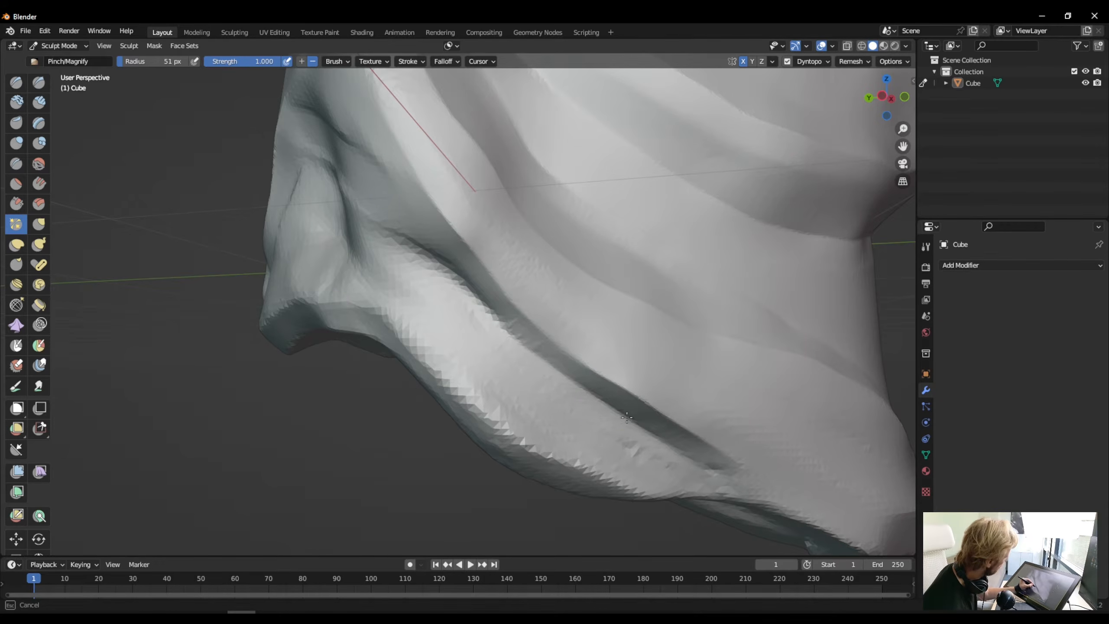
pyautogui.moveTo(421, 253)
pyautogui.mouseDown()
pyautogui.moveTo(472, 293)
pyautogui.moveTo(381, 226)
pyautogui.mouseUp()
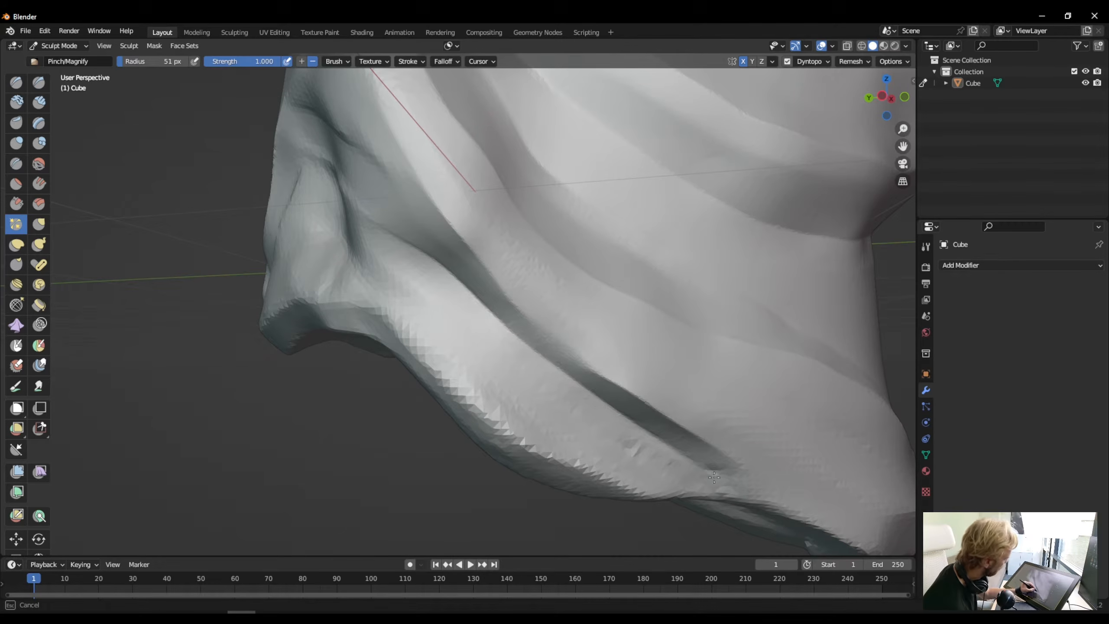
pyautogui.moveTo(714, 477); pyautogui.dragTo(619, 409)
pyautogui.moveTo(619, 409)
pyautogui.mouseDown(button='middle')
pyautogui.moveTo(564, 366)
pyautogui.moveTo(574, 389)
pyautogui.moveTo(491, 405)
pyautogui.moveTo(431, 309)
pyautogui.mouseUp(button='middle')
# - Pinch the jagged lower edge where the side of the jaw meets its underside into a clean, sharp line
pyautogui.moveTo(430, 309); pyautogui.dragTo(412, 292)
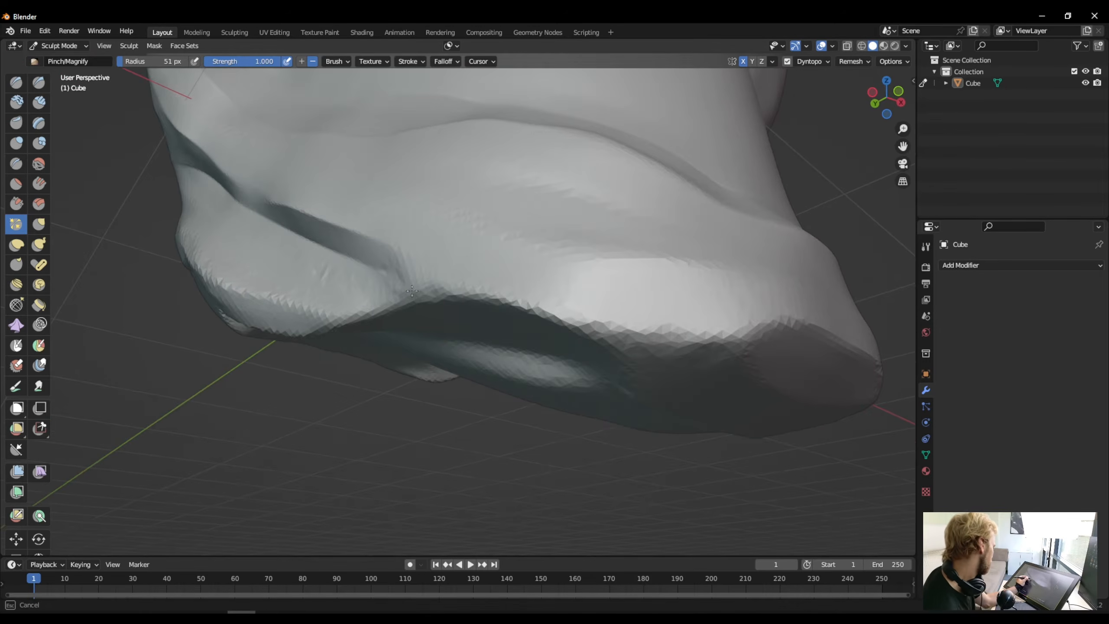
pyautogui.moveTo(545, 302); pyautogui.dragTo(545, 303)
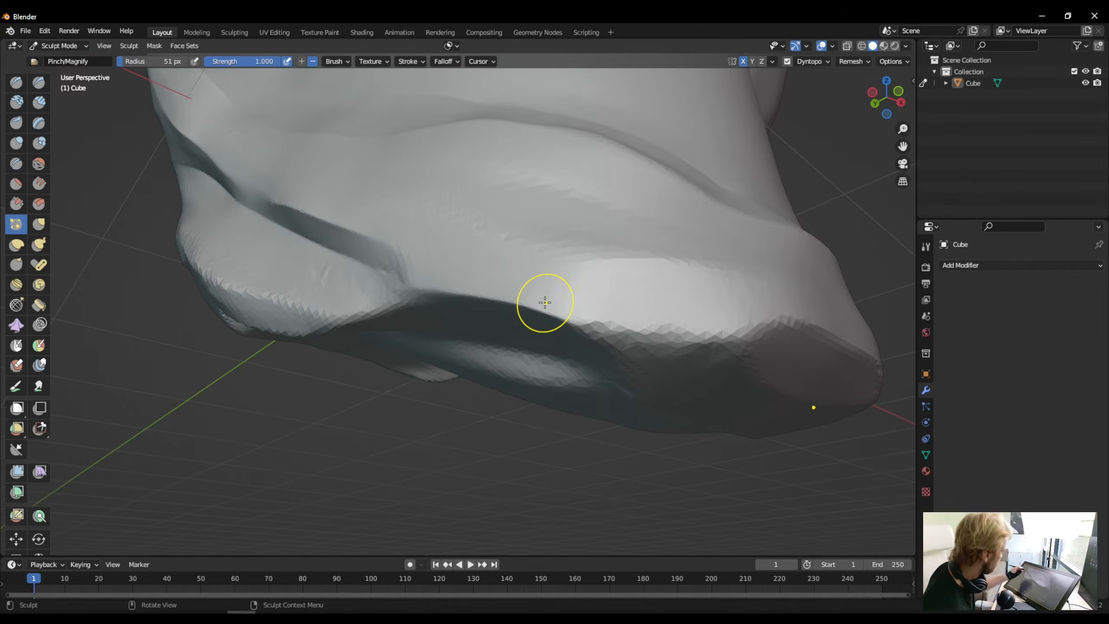
pyautogui.moveTo(738, 336); pyautogui.dragTo(608, 328)
pyautogui.moveTo(609, 328)
pyautogui.mouseDown()
pyautogui.moveTo(669, 336)
pyautogui.moveTo(569, 320)
pyautogui.mouseUp()
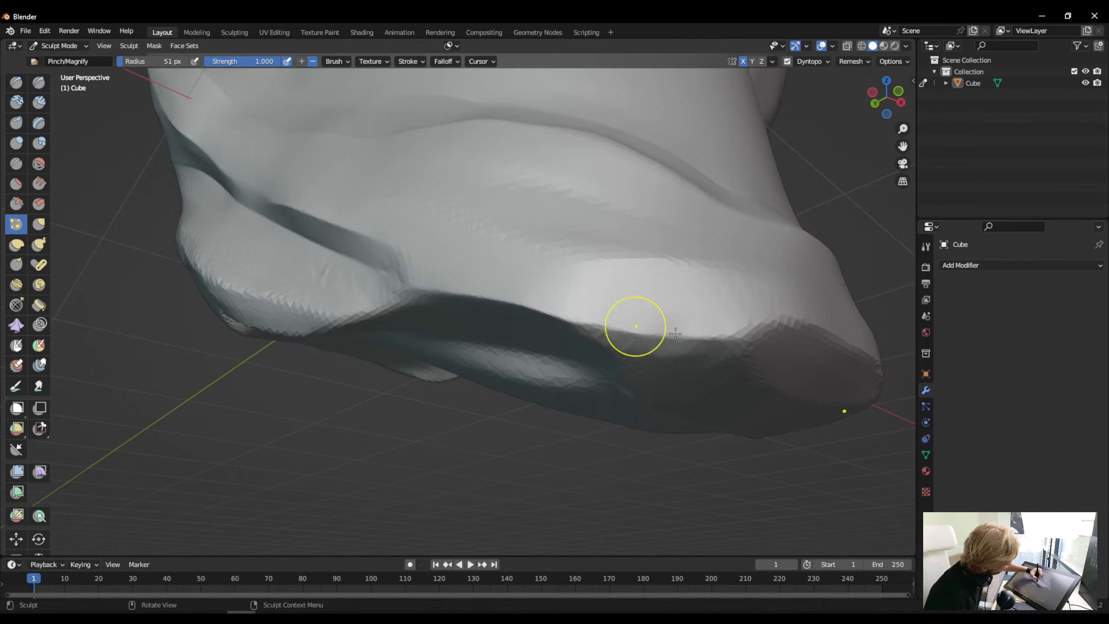
pyautogui.moveTo(714, 337); pyautogui.dragTo(583, 324)
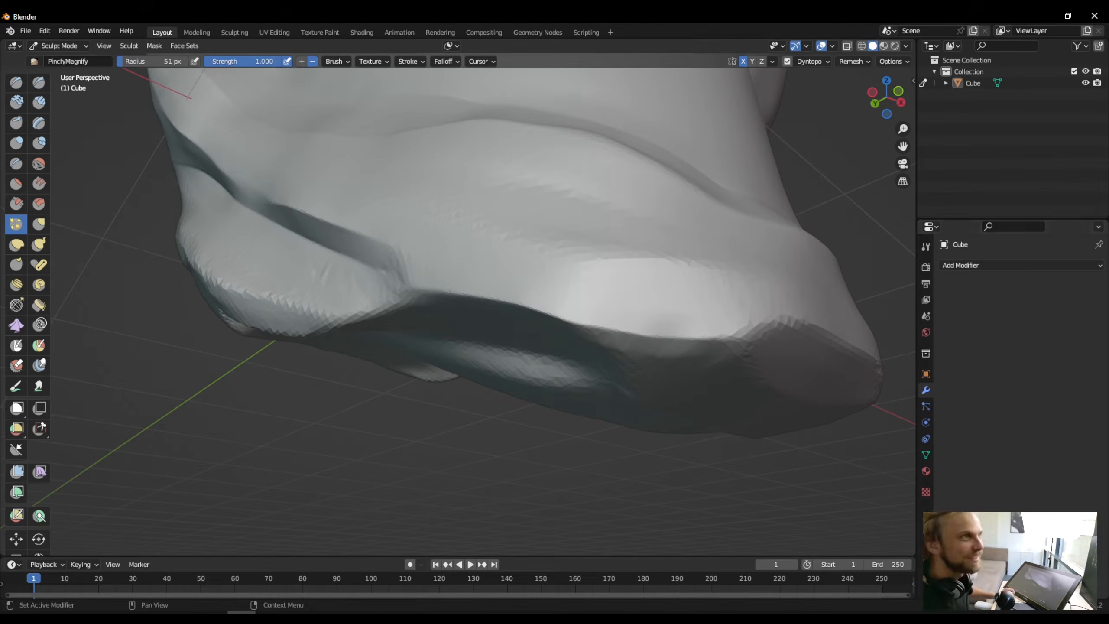
# - Sharpen the remaining rough sections of the jaw's lower edge in close-up
pyautogui.scroll(-2, 797, 251)
pyautogui.moveTo(797, 250); pyautogui.dragTo(629, 262, button='middle')
pyautogui.moveTo(565, 376); pyautogui.dragTo(372, 369)
pyautogui.scroll(2, 393, 375)
pyautogui.moveTo(393, 375)
pyautogui.mouseDown(button='middle')
pyautogui.moveTo(559, 380)
pyautogui.moveTo(590, 393)
pyautogui.mouseUp(button='middle')
pyautogui.moveTo(658, 474)
pyautogui.mouseDown()
pyautogui.moveTo(580, 470)
pyautogui.moveTo(394, 373)
pyautogui.mouseUp()
pyautogui.moveTo(506, 389); pyautogui.dragTo(563, 423, button='middle')
pyautogui.moveTo(563, 423); pyautogui.dragTo(504, 402)
pyautogui.moveTo(632, 460)
pyautogui.mouseDown()
pyautogui.moveTo(403, 357)
pyautogui.moveTo(376, 355)
pyautogui.mouseUp()
# - Set the Pinch brush radius to 52 px and sharpen the edge between the forehead and the top of the head
pyautogui.moveTo(376, 356)
pyautogui.mouseDown(button='middle')
pyautogui.moveTo(588, 369)
pyautogui.moveTo(516, 265)
pyautogui.mouseUp(button='middle')
pyautogui.moveTo(543, 315)
pyautogui.mouseDown(button='middle')
pyautogui.moveTo(604, 198)
pyautogui.moveTo(490, 265)
pyautogui.moveTo(575, 279)
pyautogui.moveTo(585, 214)
pyautogui.moveTo(480, 205)
pyautogui.moveTo(401, 251)
pyautogui.moveTo(515, 165)
pyautogui.mouseUp(button='middle')
pyautogui.moveTo(516, 165); pyautogui.dragTo(605, 202)
pyautogui.moveTo(604, 203); pyautogui.dragTo(285, 490, button='middle')
pyautogui.keyDown('ctrl'); pyautogui.moveTo(393, 262); pyautogui.dragTo(393, 350, button='middle'); pyautogui.keyUp('ctrl')
pyautogui.moveTo(393, 284)
pyautogui.mouseDown(button='middle')
pyautogui.moveTo(371, 407)
pyautogui.moveTo(459, 438)
pyautogui.moveTo(487, 366)
pyautogui.moveTo(484, 276)
pyautogui.mouseUp(button='middle')
pyautogui.press('f')
pyautogui.press('f')
pyautogui.click(478, 265)
pyautogui.moveTo(478, 265); pyautogui.dragTo(489, 297)
pyautogui.press('f')
pyautogui.click(491, 262)
pyautogui.scroll(2, 491, 274)
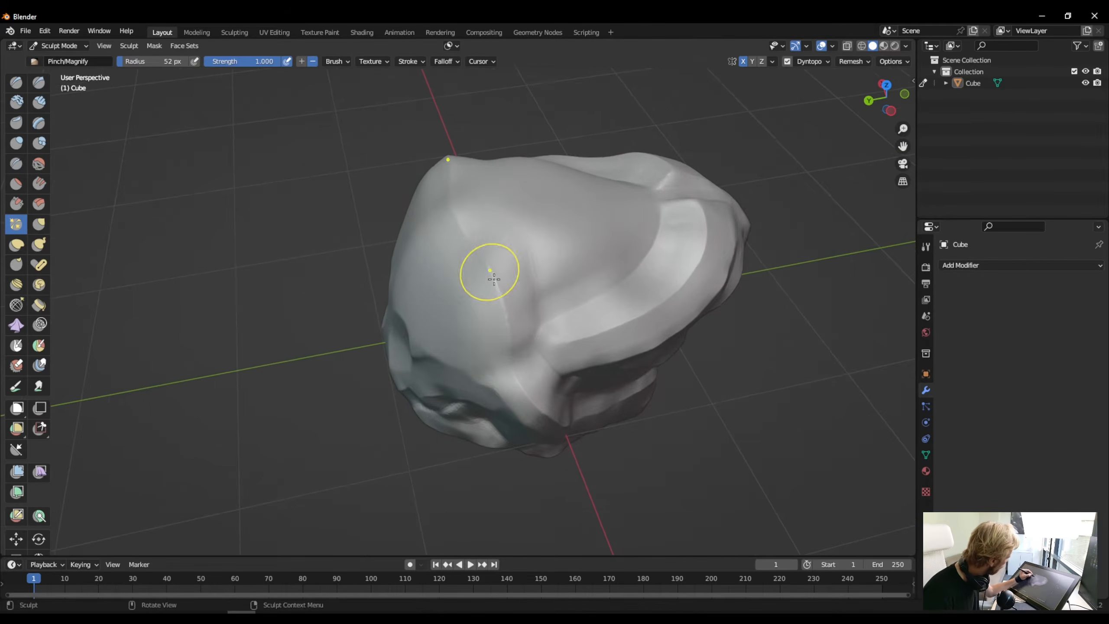
pyautogui.moveTo(494, 247); pyautogui.dragTo(524, 346)
# - Build up a raised strip along the upper edge of the forehead with Clay Strips, undoing the first attempt
pyautogui.moveTo(516, 226)
pyautogui.mouseDown(button='middle')
pyautogui.moveTo(441, 341)
pyautogui.moveTo(519, 197)
pyautogui.moveTo(530, 214)
pyautogui.mouseUp(button='middle')
pyautogui.press('c')
pyautogui.moveTo(564, 245); pyautogui.dragTo(515, 168)
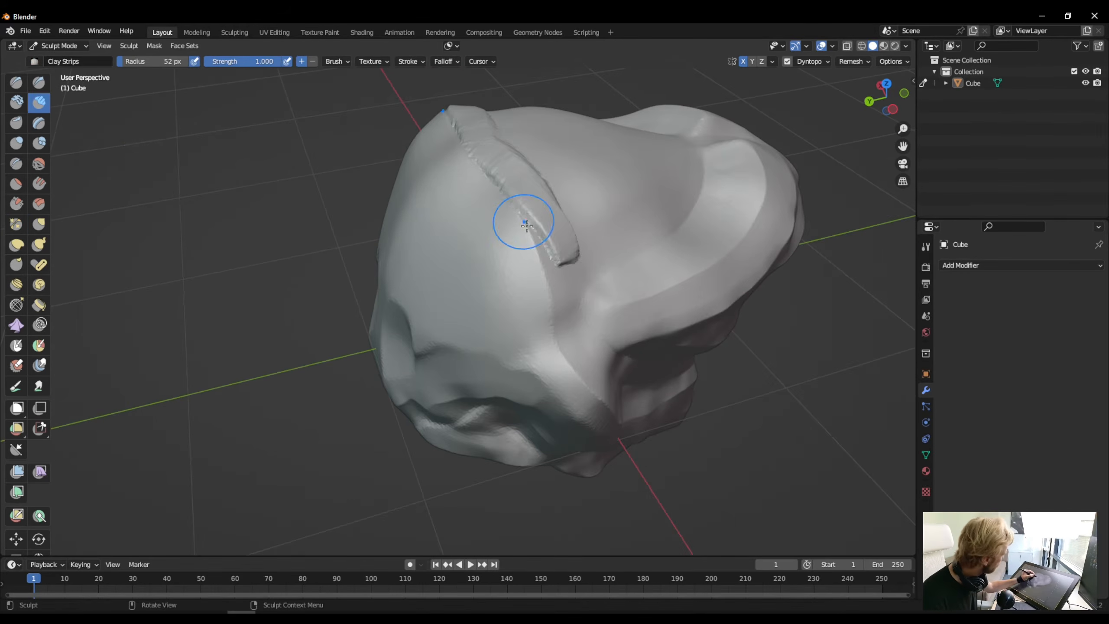
pyautogui.hotkey('ctrl', 'z')
pyautogui.moveTo(508, 435); pyautogui.dragTo(508, 384, button='middle')
pyautogui.moveTo(614, 218)
pyautogui.mouseDown(button='middle')
pyautogui.moveTo(472, 245)
pyautogui.moveTo(416, 275)
pyautogui.mouseUp(button='middle')
pyautogui.keyDown('shift'); pyautogui.moveTo(417, 275); pyautogui.dragTo(437, 301); pyautogui.keyUp('shift')
# - Flatten the face plane and the raised strip along the upper edge of the forehead with the Flatten brush
pyautogui.click(17, 184)
pyautogui.moveTo(413, 252); pyautogui.dragTo(414, 310)
pyautogui.moveTo(421, 251); pyautogui.dragTo(508, 225, button='middle')
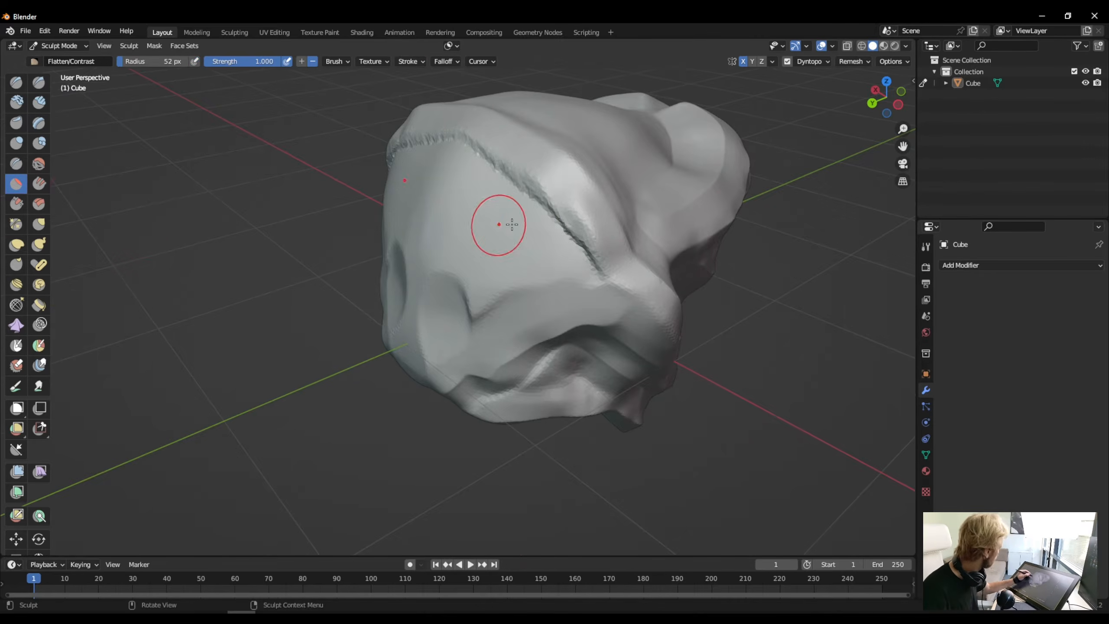
pyautogui.moveTo(601, 275)
pyautogui.mouseDown()
pyautogui.moveTo(529, 191)
pyautogui.moveTo(609, 282)
pyautogui.mouseUp()
pyautogui.moveTo(437, 227); pyautogui.dragTo(420, 332, button='middle')
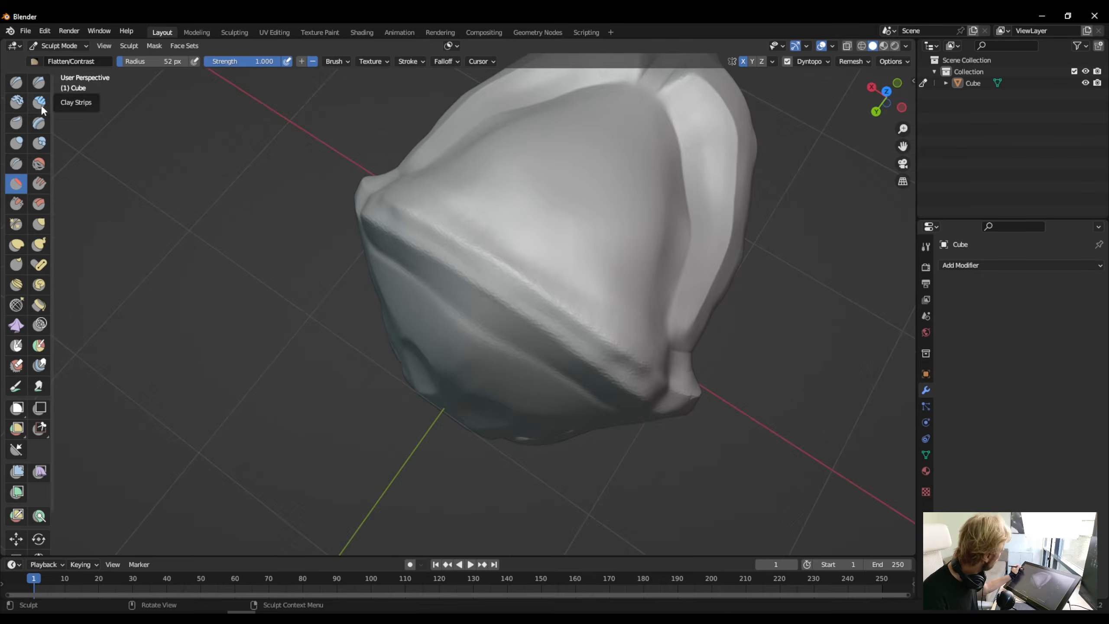
# - Add more volume to the upper forehead edge with the Clay Strips brush
pyautogui.click(39, 102)
pyautogui.moveTo(502, 279); pyautogui.dragTo(419, 236, button='middle')
pyautogui.moveTo(437, 197); pyautogui.dragTo(469, 262)
# - Sharpen the built-up forehead edge toward the side of the head with the Pinch brush
pyautogui.click(20, 188)
pyautogui.click(16, 224)
pyautogui.moveTo(497, 437); pyautogui.dragTo(436, 267)
pyautogui.moveTo(437, 266); pyautogui.dragTo(485, 153, button='middle')
# - Switch to the Draw brush and open its radius for editing
pyautogui.click(17, 83)
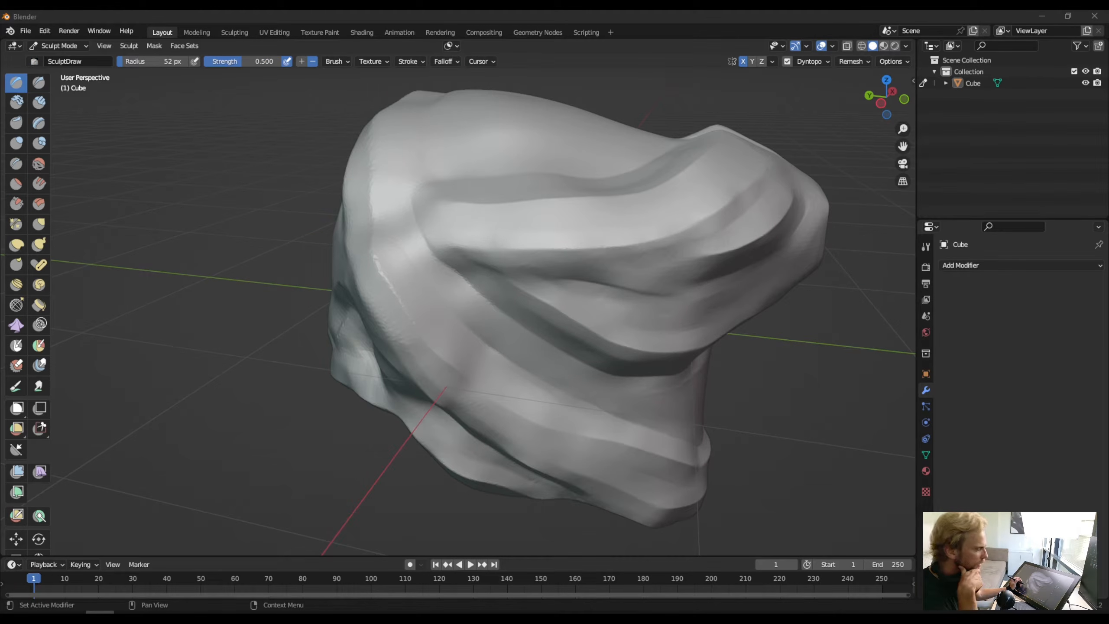
pyautogui.middleClick(468, 406)
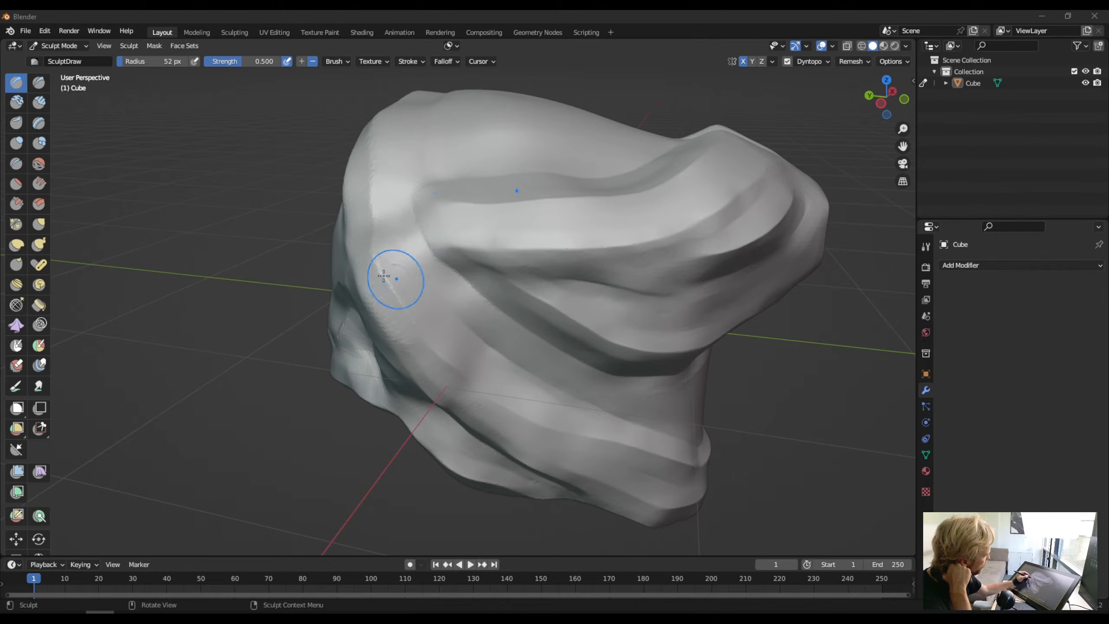
pyautogui.middleClick(471, 253)
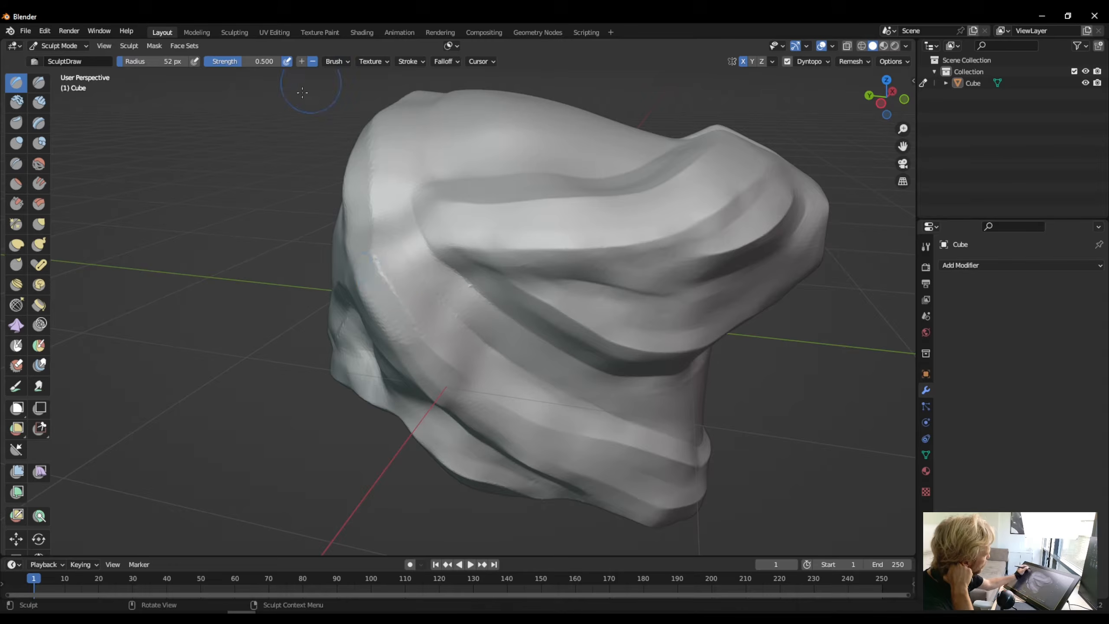
pyautogui.click(127, 62)
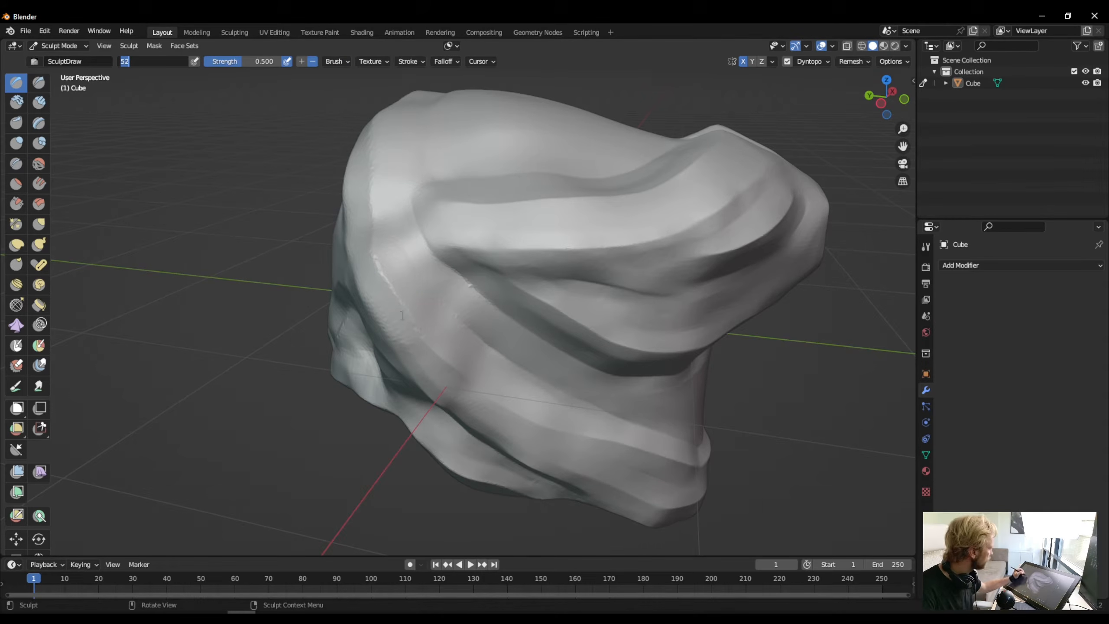
pyautogui.click(432, 291)
pyautogui.scroll(4, 426, 292)
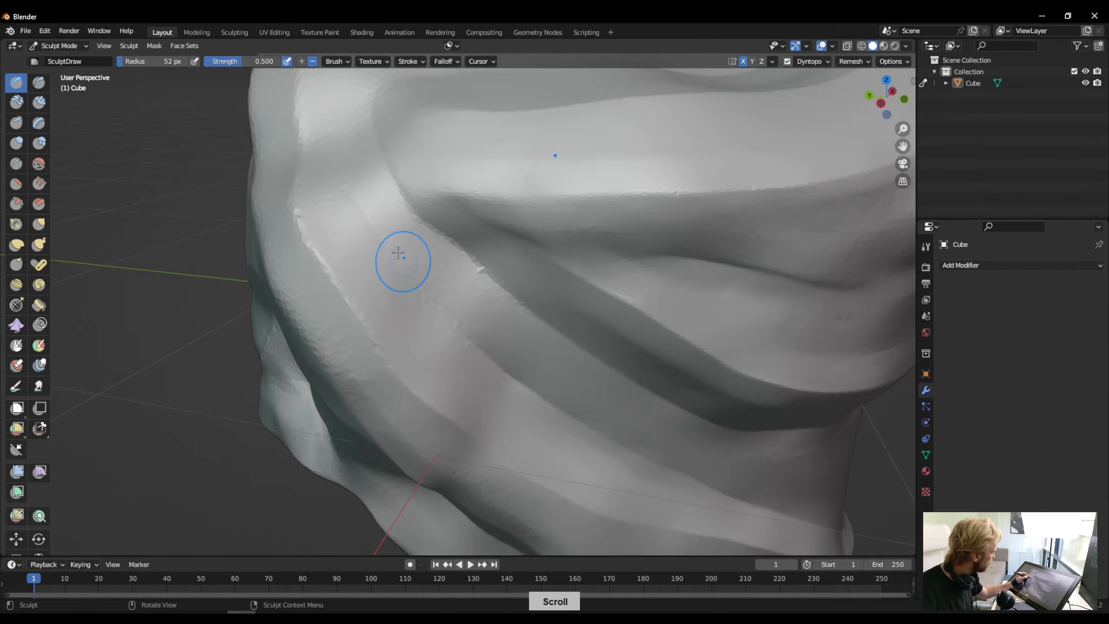
pyautogui.scroll(-5, 322, 327)
# - Carve a deep round hollow into the side end of the forehead ridge with the Draw brush
pyautogui.moveTo(322, 328)
pyautogui.mouseDown(button='middle')
pyautogui.moveTo(412, 337)
pyautogui.moveTo(395, 326)
pyautogui.mouseUp(button='middle')
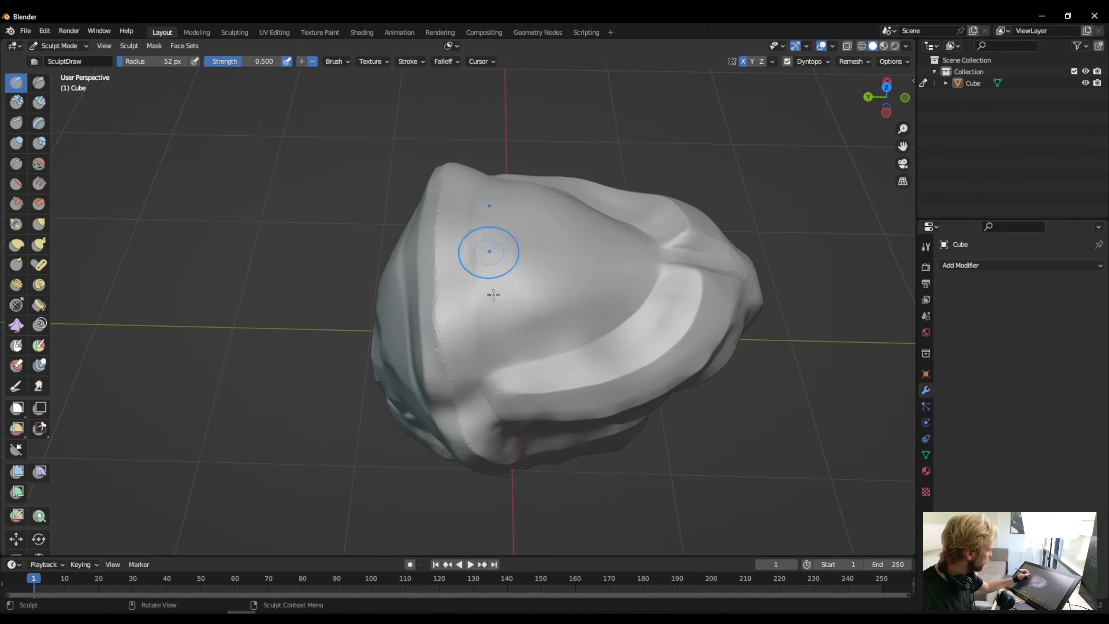
pyautogui.moveTo(494, 295); pyautogui.dragTo(456, 289, button='middle')
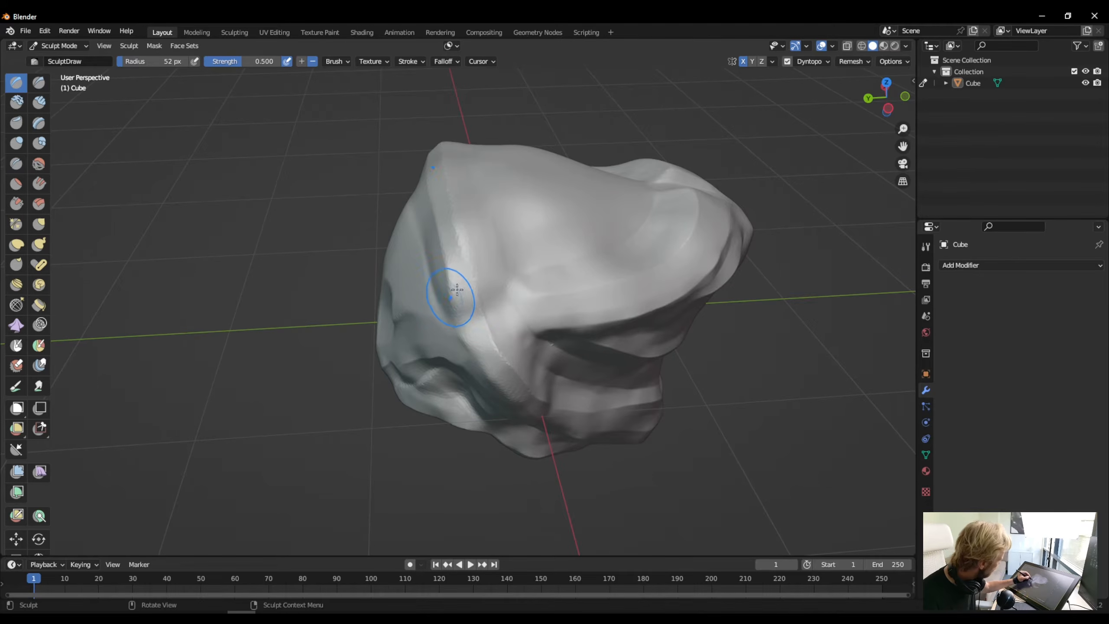
pyautogui.moveTo(462, 306)
pyautogui.mouseDown()
pyautogui.moveTo(483, 329)
pyautogui.moveTo(458, 288)
pyautogui.mouseUp()
pyautogui.moveTo(426, 289); pyautogui.dragTo(511, 301, button='middle')
pyautogui.moveTo(514, 302); pyautogui.dragTo(519, 303)
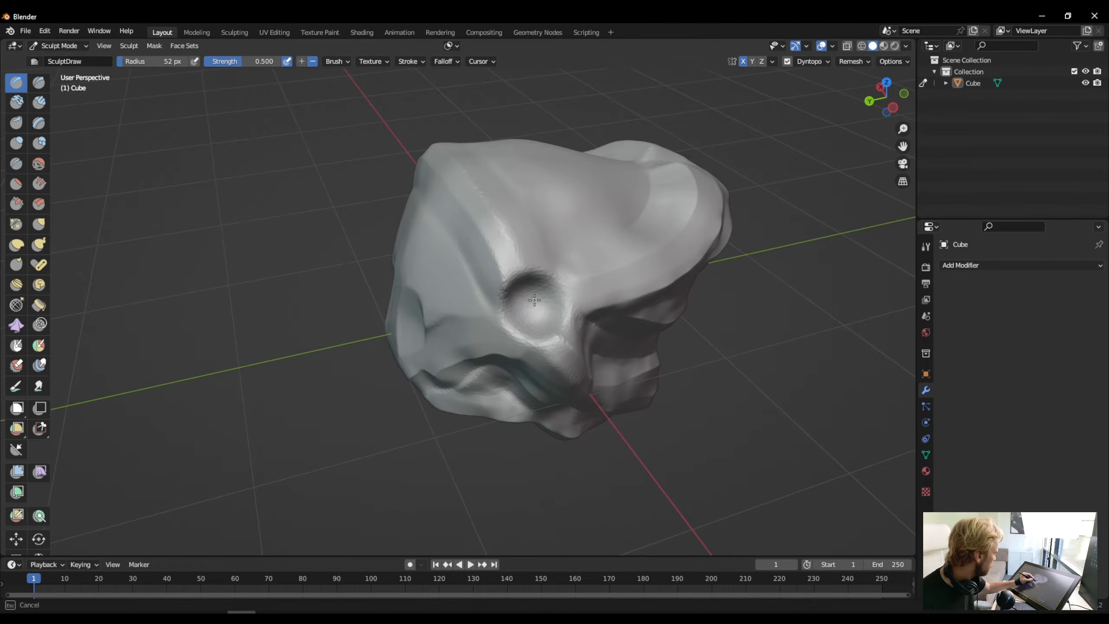
pyautogui.moveTo(480, 346); pyautogui.dragTo(479, 344)
# - Carve a mirrored pair of round hollows into the middle of the forehead ridge with the Draw brush
pyautogui.moveTo(478, 344)
pyautogui.mouseDown(button='middle')
pyautogui.moveTo(469, 237)
pyautogui.moveTo(523, 273)
pyautogui.mouseUp(button='middle')
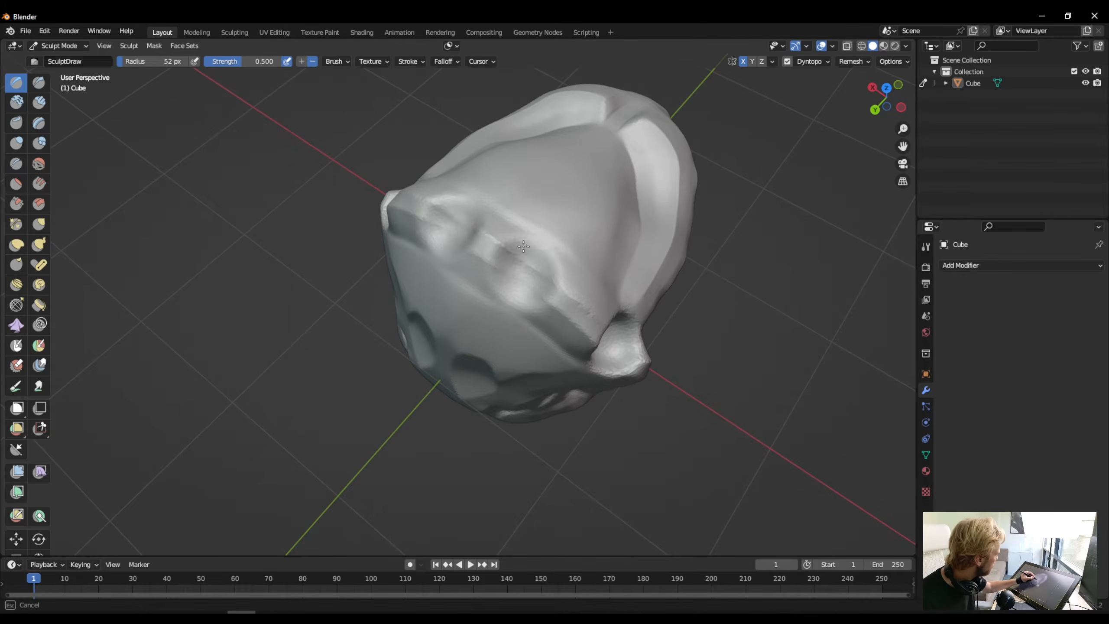
pyautogui.moveTo(520, 275); pyautogui.dragTo(518, 282)
pyautogui.moveTo(464, 405)
pyautogui.mouseDown(button='middle')
pyautogui.moveTo(540, 335)
pyautogui.moveTo(518, 378)
pyautogui.moveTo(513, 350)
pyautogui.mouseUp(button='middle')
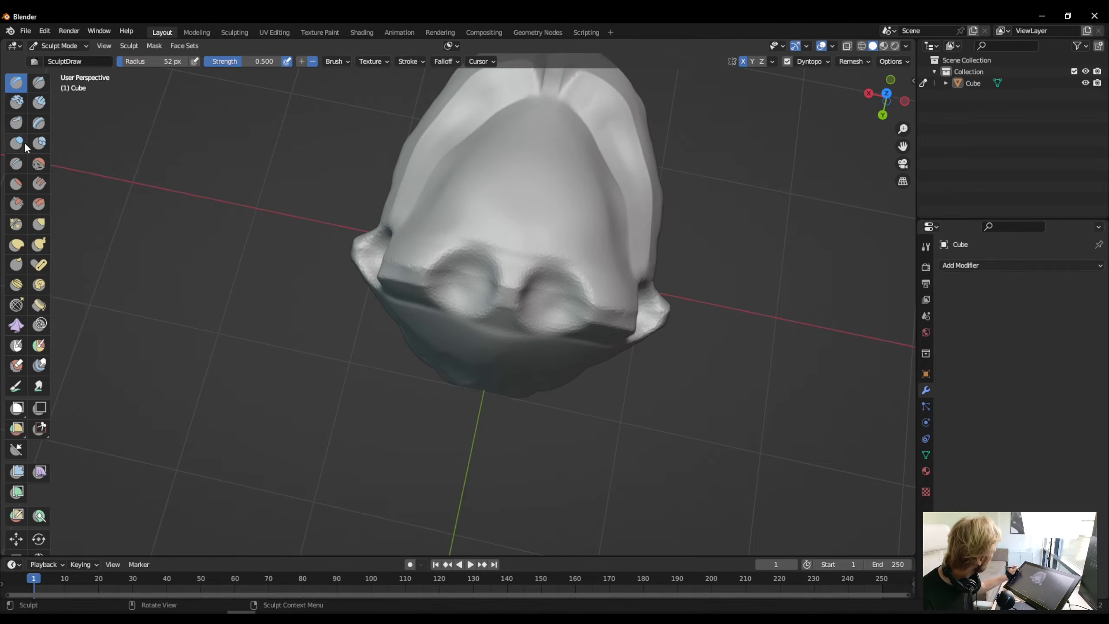
# - Flatten the floors of the round hollows and the ridge sections between them with the Flatten brush
pyautogui.click(15, 185)
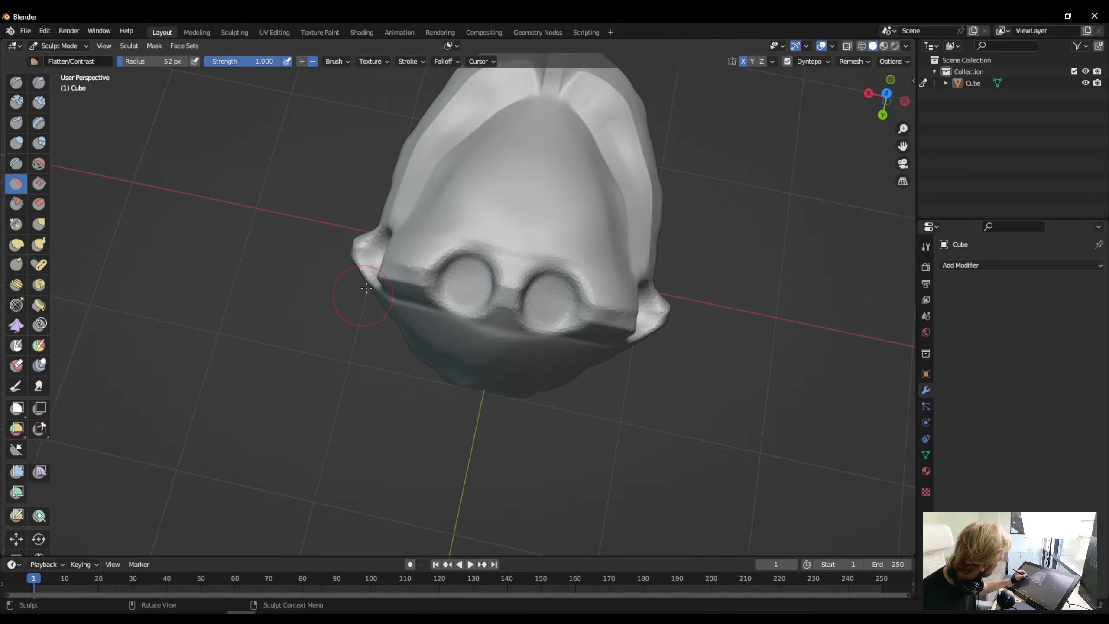
pyautogui.moveTo(367, 288)
pyautogui.mouseDown(button='middle')
pyautogui.moveTo(295, 226)
pyautogui.moveTo(315, 257)
pyautogui.mouseUp(button='middle')
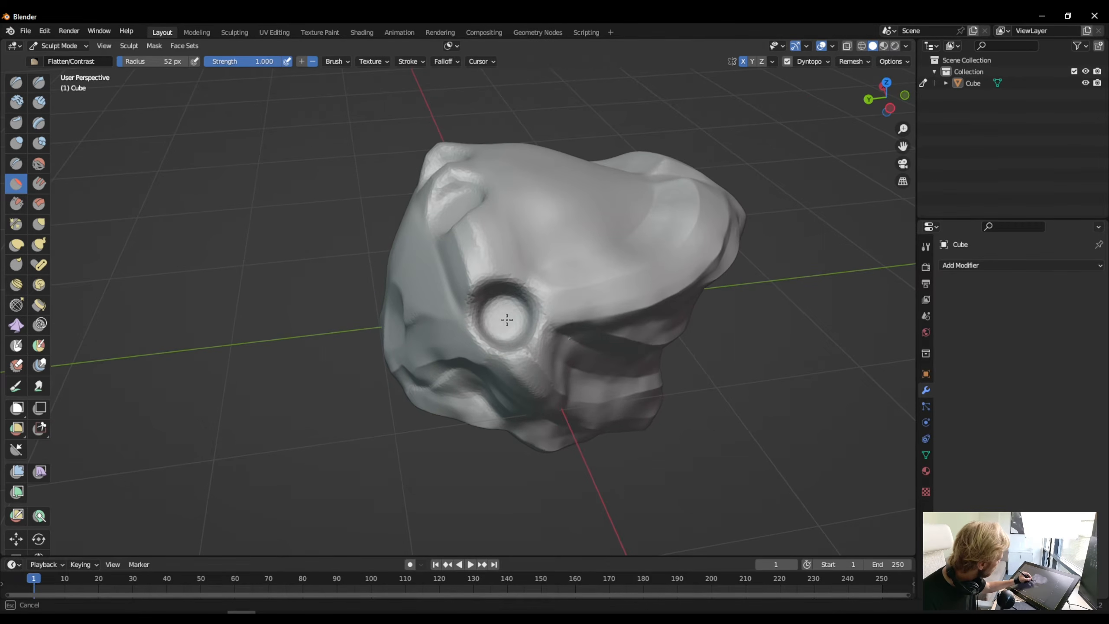
pyautogui.moveTo(470, 341)
pyautogui.mouseDown(button='middle')
pyautogui.moveTo(402, 420)
pyautogui.moveTo(503, 368)
pyautogui.mouseUp(button='middle')
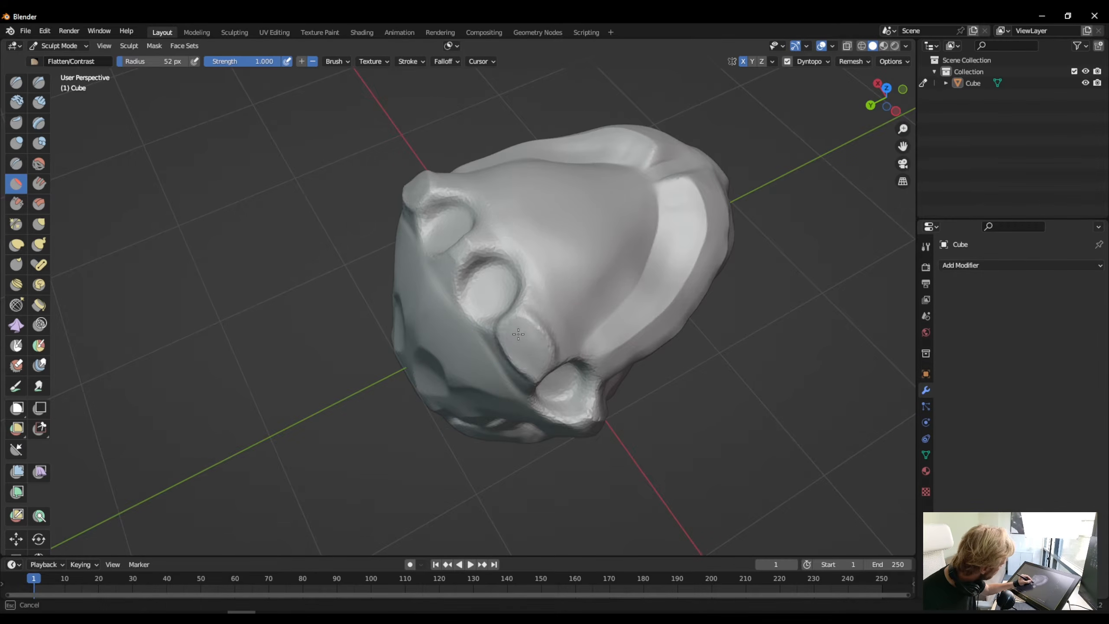
pyautogui.moveTo(513, 359)
pyautogui.mouseDown(button='middle')
pyautogui.moveTo(412, 249)
pyautogui.moveTo(448, 336)
pyautogui.moveTo(477, 352)
pyautogui.mouseUp(button='middle')
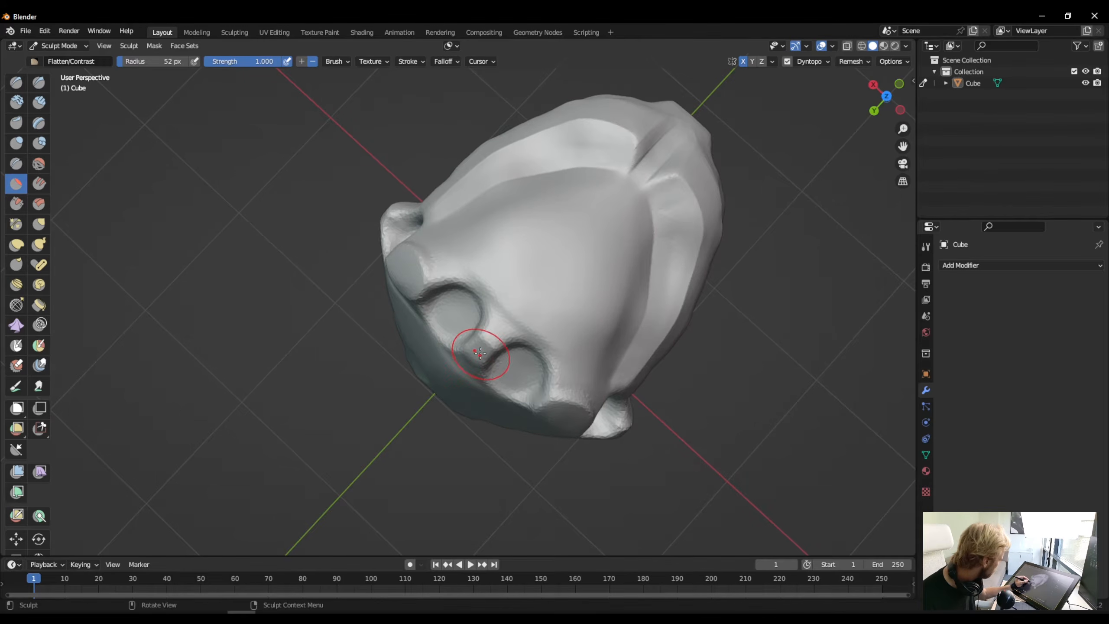
# - Switch to the Pinch brush and sharpen the rim of the central round hollow on its face side
pyautogui.moveTo(439, 397); pyautogui.dragTo(421, 366, button='middle')
pyautogui.scroll(2, 421, 366)
pyautogui.scroll(2, 422, 366)
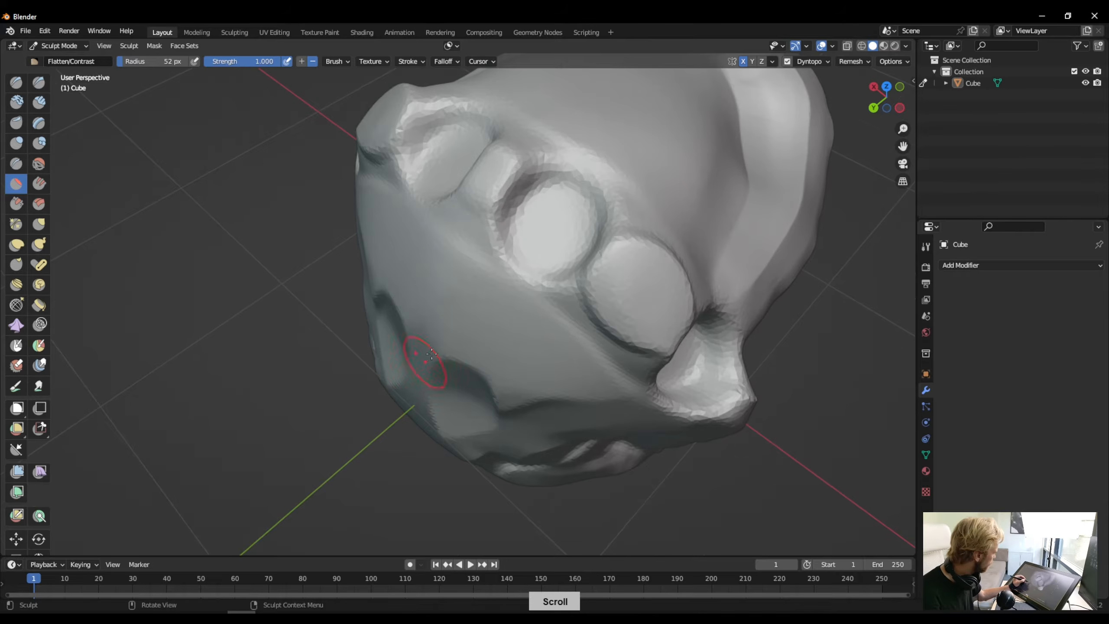
pyautogui.scroll(1, 477, 181)
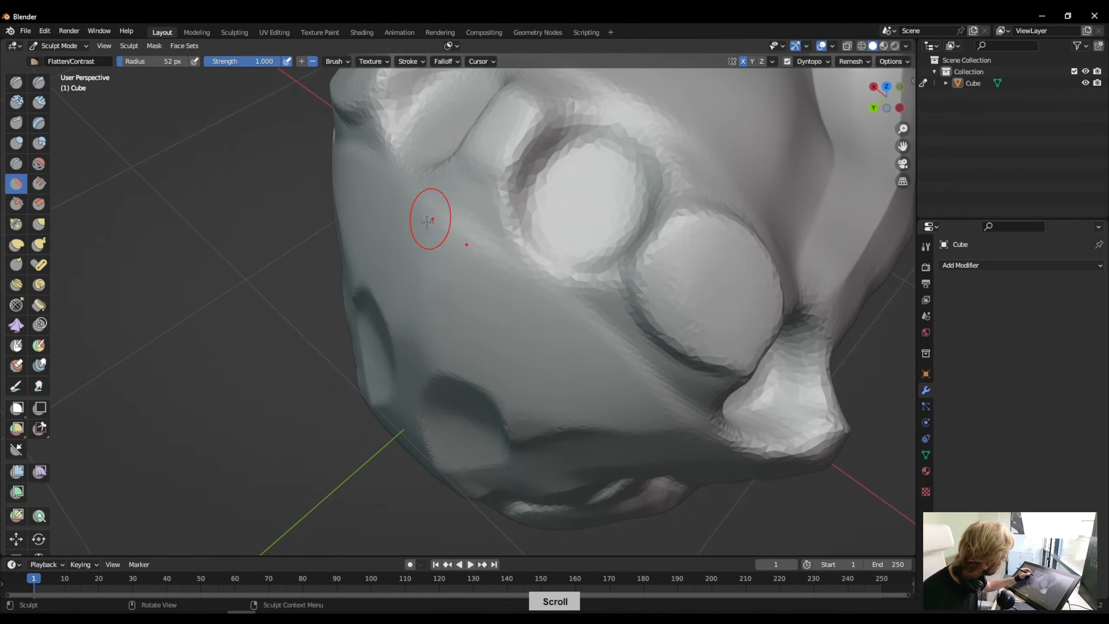
pyautogui.scroll(-1, 431, 218)
pyautogui.click(16, 224)
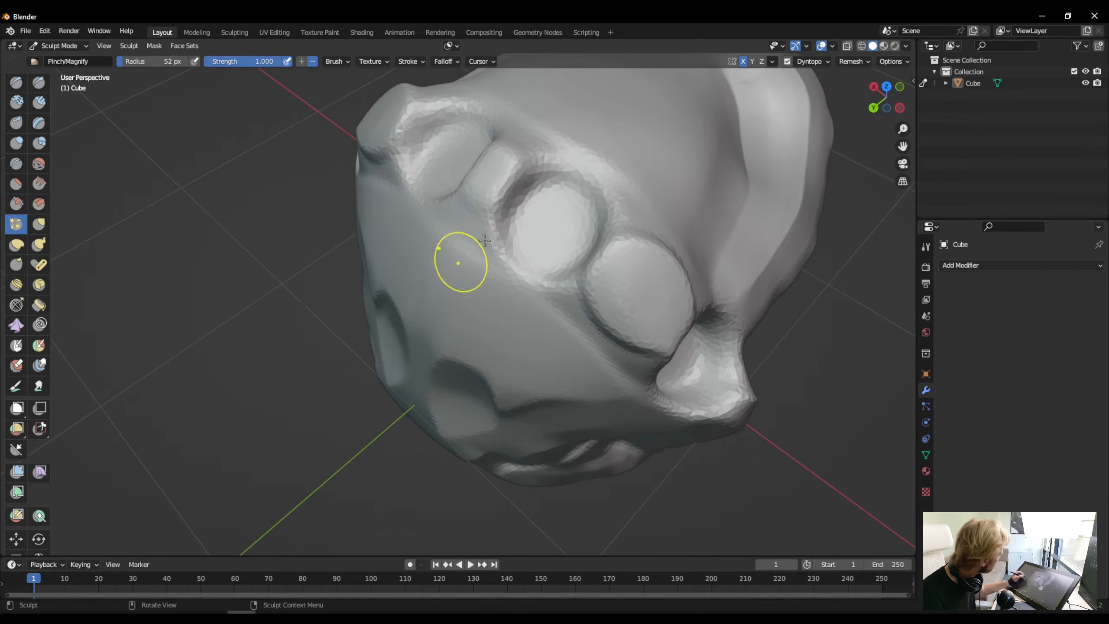
pyautogui.moveTo(564, 180); pyautogui.dragTo(560, 166)
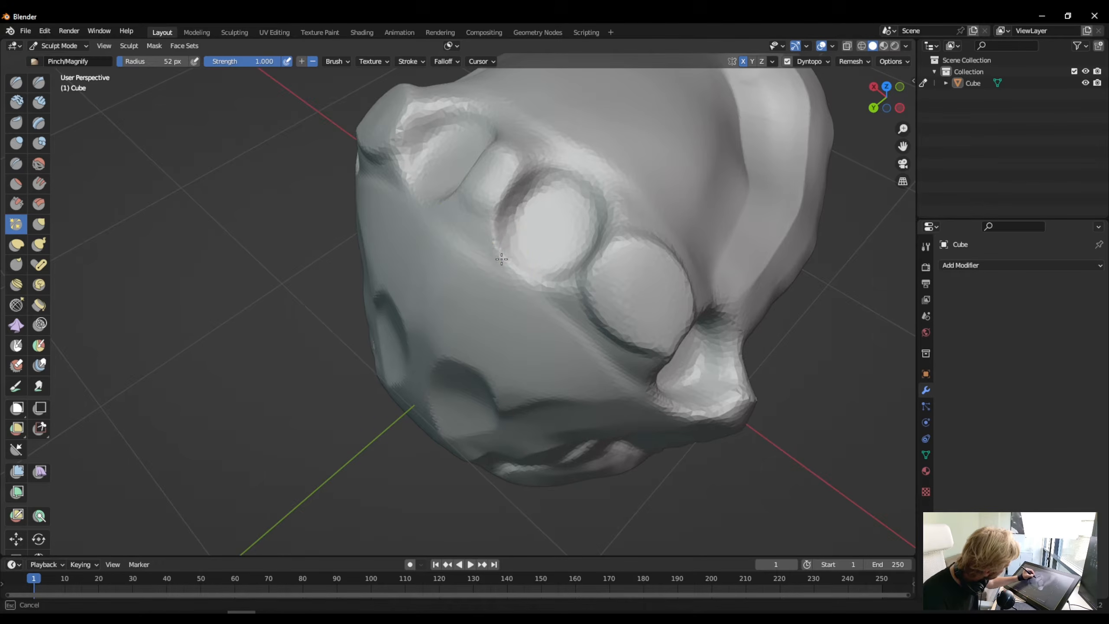
pyautogui.moveTo(501, 259); pyautogui.dragTo(503, 262)
pyautogui.moveTo(496, 228); pyautogui.dragTo(502, 255)
# - Pinch the rest of the central hollow's rim and the outer edge of the mirrored hollow
pyautogui.moveTo(601, 196); pyautogui.dragTo(600, 246)
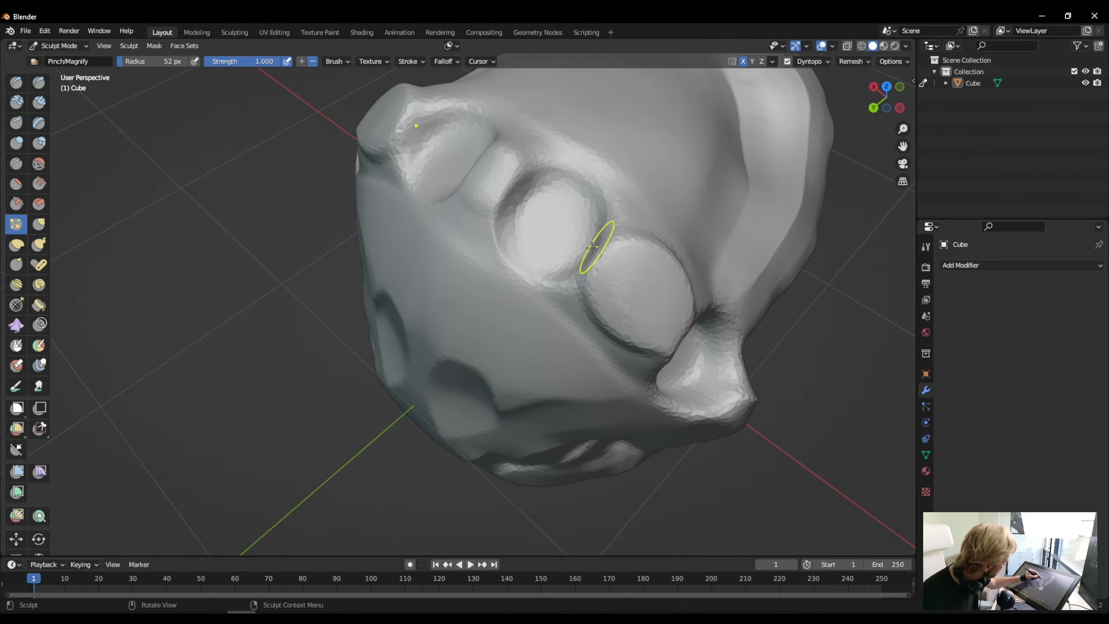
pyautogui.moveTo(551, 276)
pyautogui.mouseDown()
pyautogui.moveTo(591, 250)
pyautogui.moveTo(606, 209)
pyautogui.mouseUp()
pyautogui.moveTo(401, 126); pyautogui.dragTo(431, 229)
pyautogui.moveTo(551, 289); pyautogui.dragTo(511, 274)
pyautogui.moveTo(576, 175); pyautogui.dragTo(602, 231)
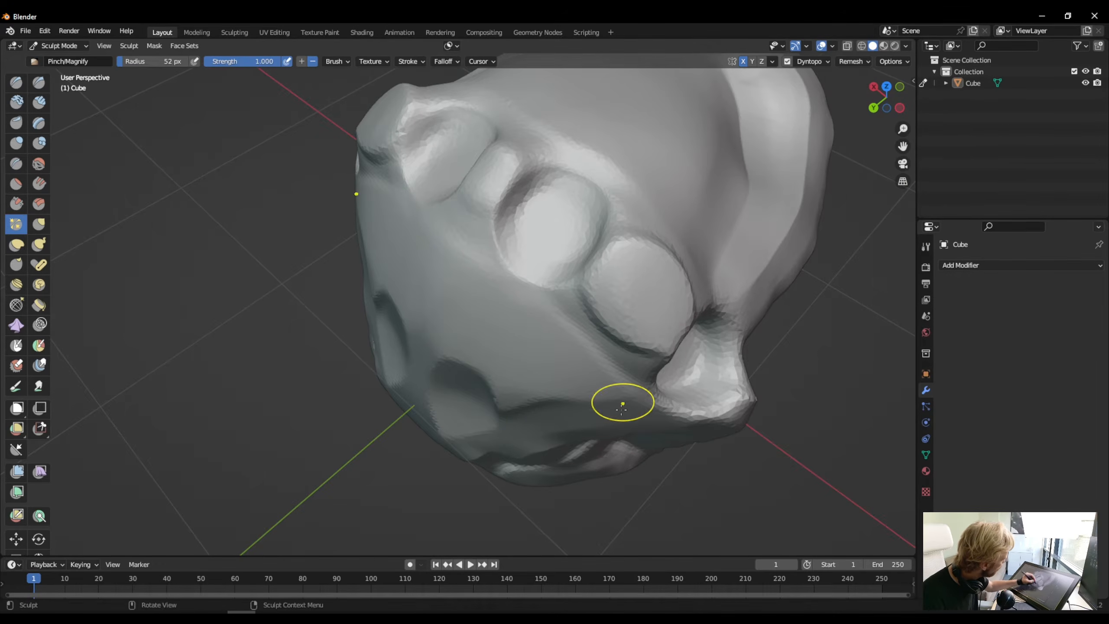
# - Sharpen the rim of the outer round hollow and the edges of the ridge section below it with the Pinch brush
pyautogui.moveTo(621, 399)
pyautogui.mouseDown(button='middle')
pyautogui.moveTo(588, 371)
pyautogui.moveTo(532, 285)
pyautogui.mouseUp(button='middle')
pyautogui.moveTo(509, 199); pyautogui.dragTo(548, 219)
pyautogui.moveTo(537, 218)
pyautogui.mouseDown()
pyautogui.moveTo(563, 258)
pyautogui.moveTo(558, 298)
pyautogui.mouseUp()
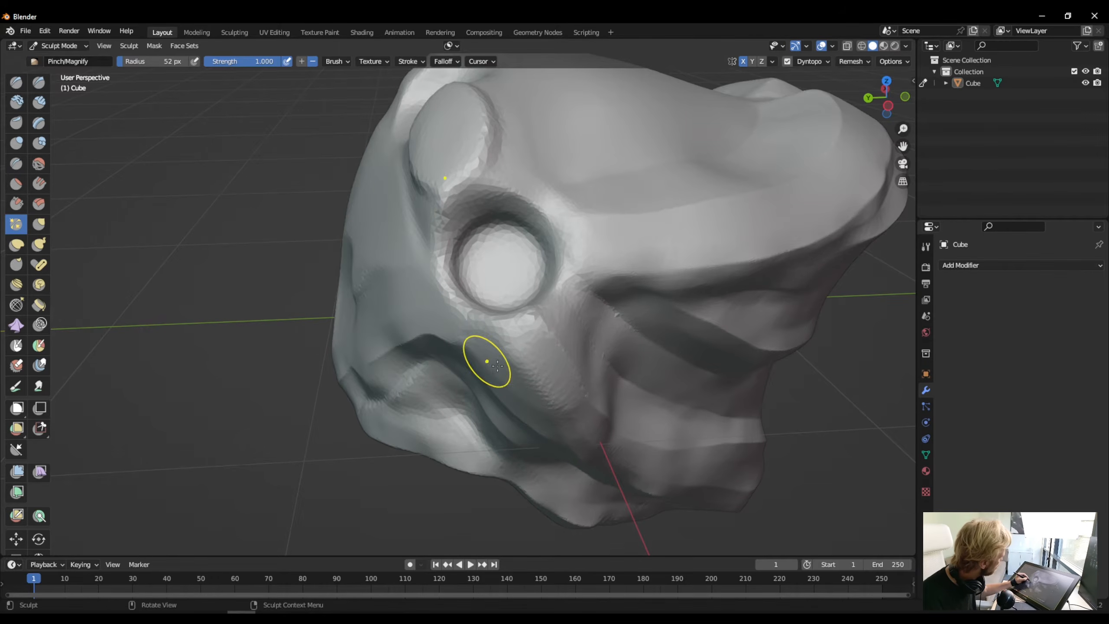
pyautogui.moveTo(498, 365); pyautogui.dragTo(537, 392)
pyautogui.moveTo(537, 392); pyautogui.dragTo(482, 300, button='middle')
pyautogui.moveTo(482, 301); pyautogui.dragTo(527, 330)
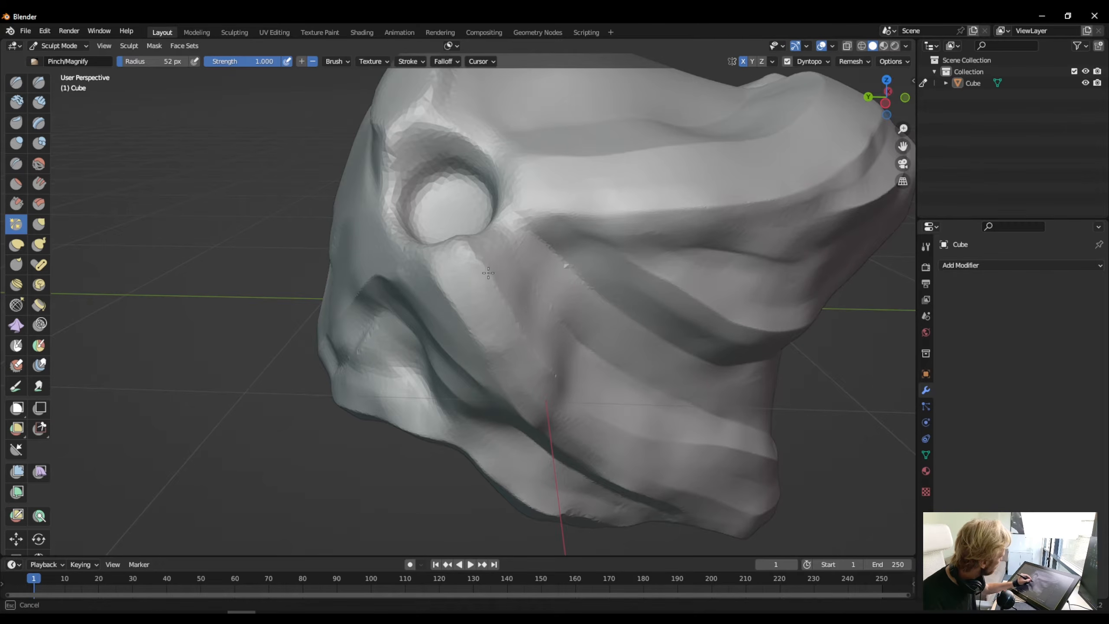
pyautogui.moveTo(543, 385); pyautogui.dragTo(481, 358)
pyautogui.moveTo(531, 425)
pyautogui.mouseDown(button='middle')
pyautogui.moveTo(513, 388)
pyautogui.moveTo(554, 398)
pyautogui.mouseUp(button='middle')
# - Pinch the face-side edge of the outer hollow and the remaining rim around its mirrored counterpart
pyautogui.moveTo(691, 383)
pyautogui.mouseDown()
pyautogui.moveTo(625, 360)
pyautogui.moveTo(637, 374)
pyautogui.moveTo(626, 306)
pyautogui.moveTo(633, 355)
pyautogui.mouseUp()
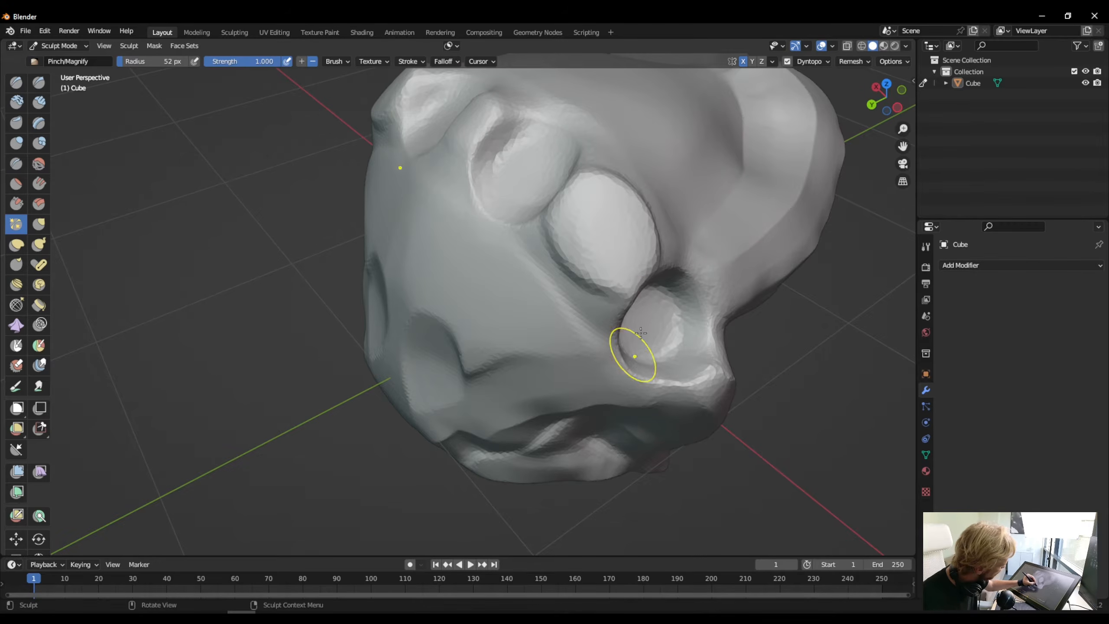
pyautogui.moveTo(683, 272); pyautogui.dragTo(716, 341)
pyautogui.moveTo(550, 273)
pyautogui.mouseDown(button='middle')
pyautogui.moveTo(580, 245)
pyautogui.moveTo(730, 260)
pyautogui.mouseUp(button='middle')
pyautogui.moveTo(400, 318)
pyautogui.mouseDown()
pyautogui.moveTo(462, 300)
pyautogui.moveTo(476, 277)
pyautogui.mouseUp()
pyautogui.moveTo(472, 284)
pyautogui.mouseDown()
pyautogui.moveTo(452, 306)
pyautogui.moveTo(410, 313)
pyautogui.mouseUp()
pyautogui.moveTo(406, 221)
pyautogui.mouseDown()
pyautogui.moveTo(430, 209)
pyautogui.moveTo(385, 245)
pyautogui.mouseUp()
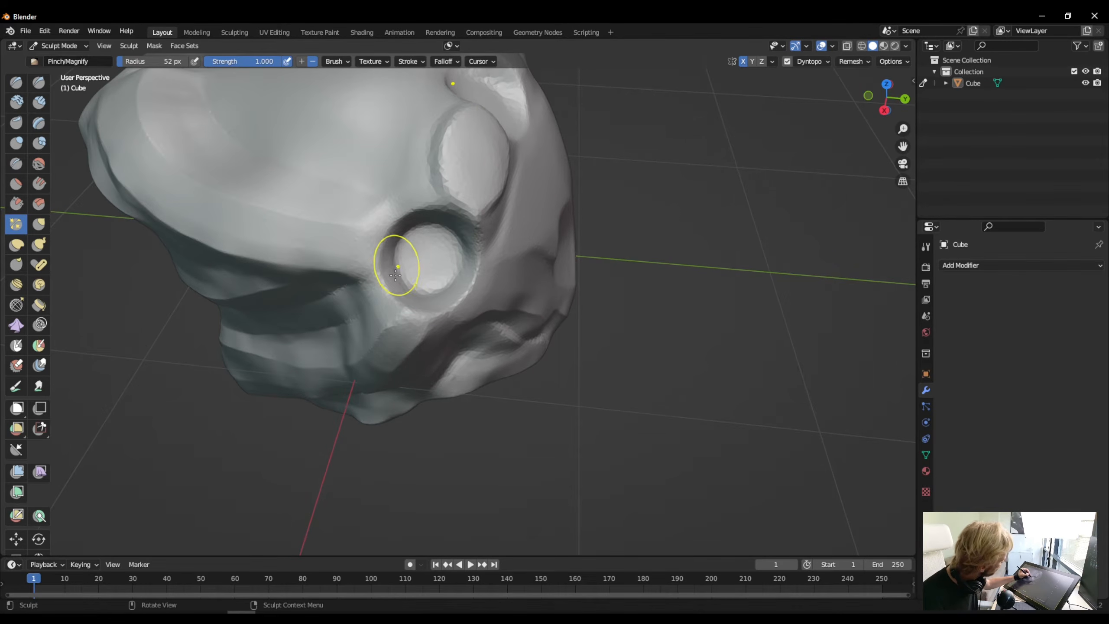
pyautogui.moveTo(406, 363); pyautogui.dragTo(483, 383, button='middle')
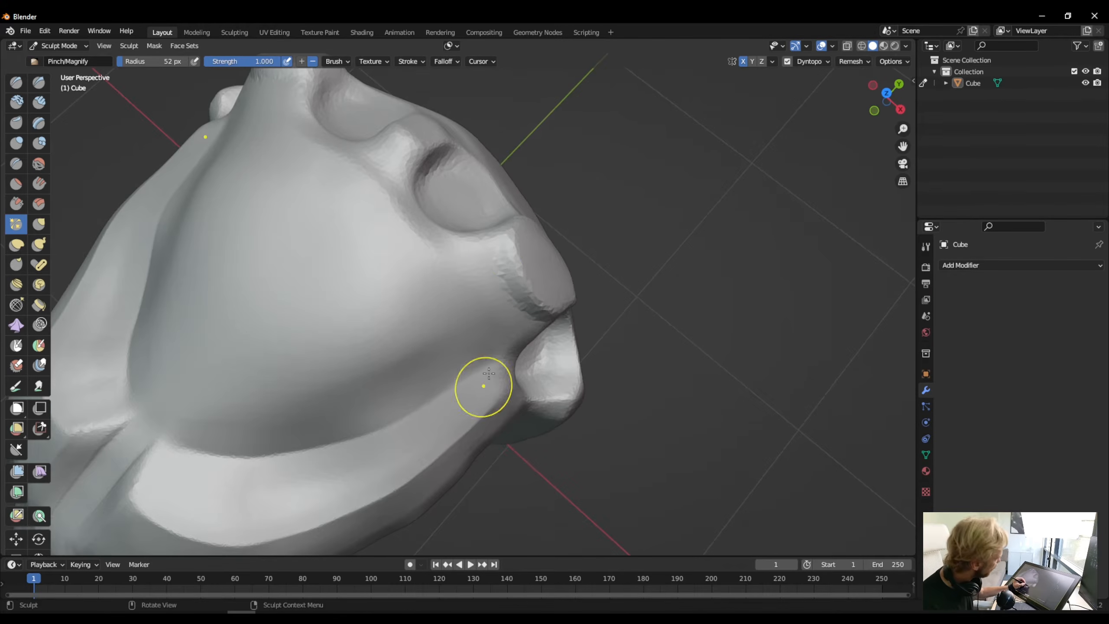
# - Examine the sculpted head from above and from the side, checking the ridges between forehead and neck
pyautogui.moveTo(515, 310)
pyautogui.mouseDown(button='middle')
pyautogui.moveTo(414, 394)
pyautogui.moveTo(411, 364)
pyautogui.moveTo(446, 354)
pyautogui.moveTo(338, 374)
pyautogui.moveTo(262, 346)
pyautogui.moveTo(445, 334)
pyautogui.moveTo(371, 337)
pyautogui.moveTo(367, 364)
pyautogui.mouseUp(button='middle')
pyautogui.scroll(2, 384, 424)
pyautogui.scroll(-6, 386, 436)
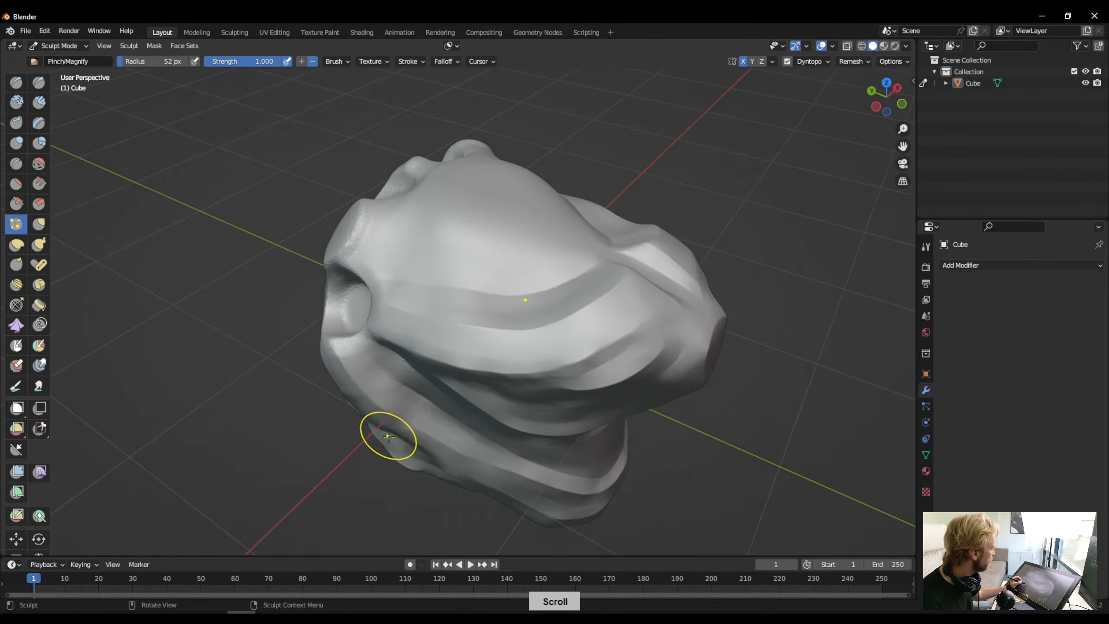
pyautogui.moveTo(409, 442)
pyautogui.mouseDown(button='middle')
pyautogui.moveTo(503, 392)
pyautogui.moveTo(405, 423)
pyautogui.mouseUp(button='middle')
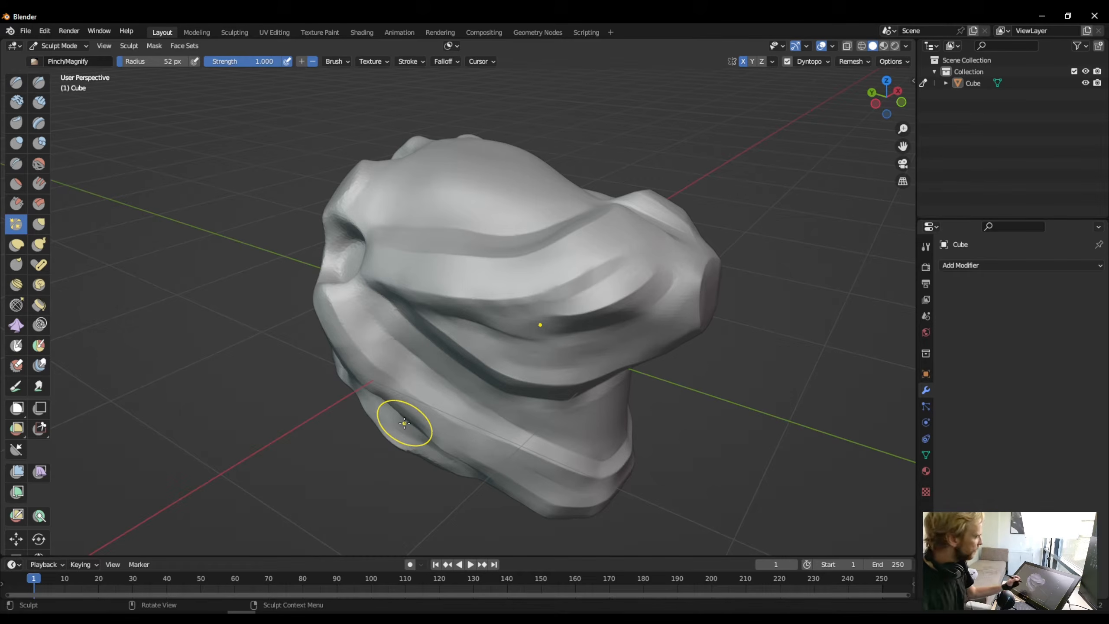
pyautogui.moveTo(495, 324)
pyautogui.mouseDown(button='middle')
pyautogui.moveTo(480, 320)
pyautogui.moveTo(514, 382)
pyautogui.mouseUp(button='middle')
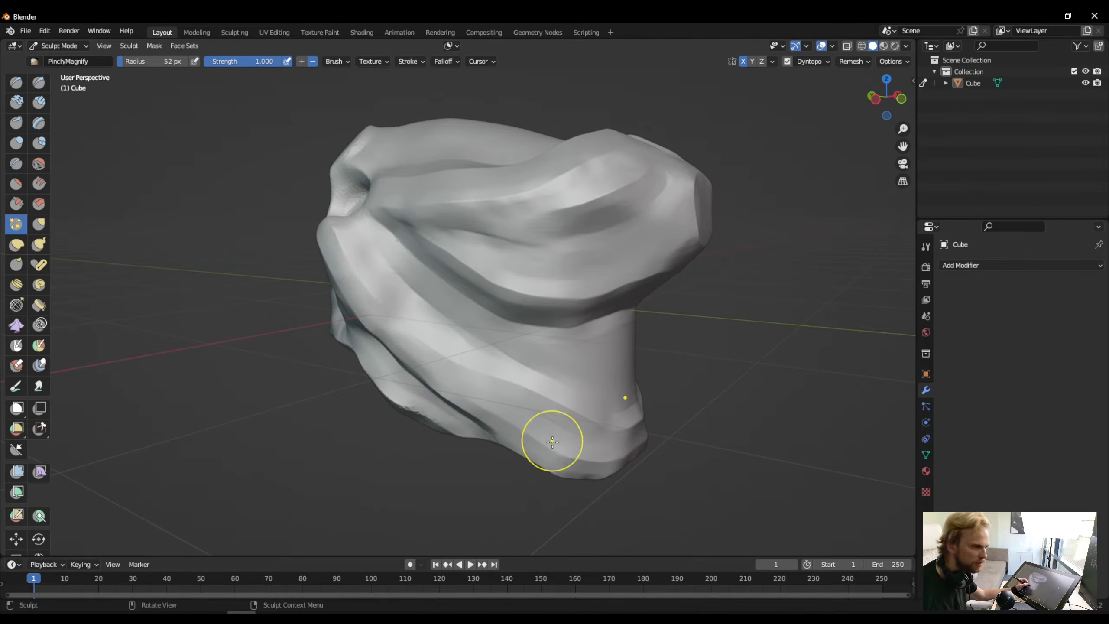
pyautogui.scroll(-2, 618, 530)
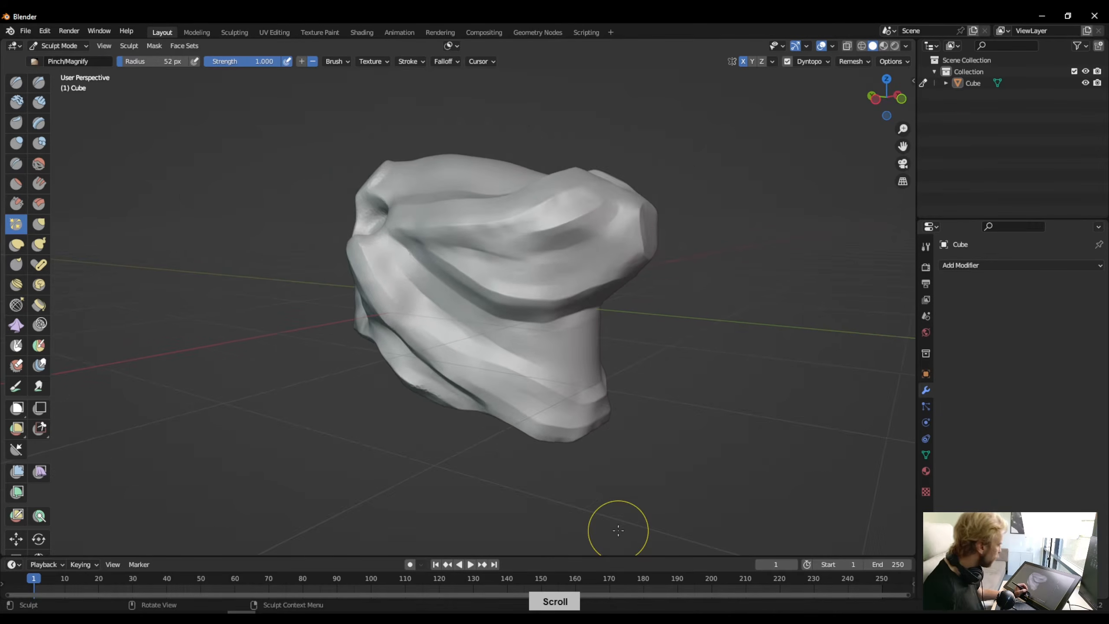
pyautogui.scroll(2, 618, 531)
pyautogui.scroll(-2, 618, 530)
pyautogui.scroll(4, 393, 405)
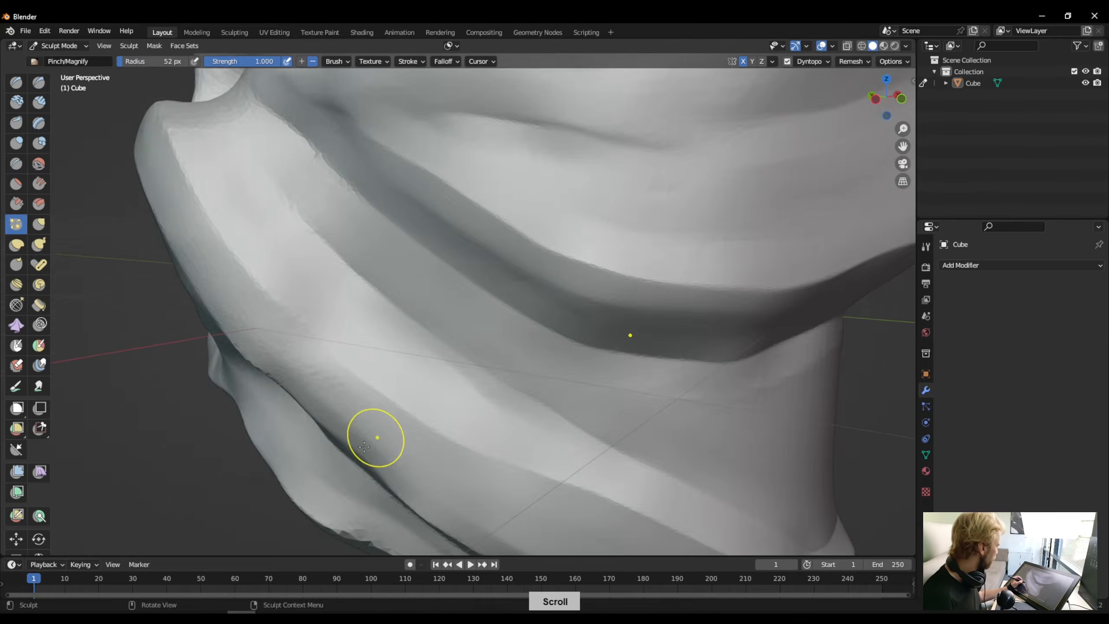
# - Sharpen the rough lower edge of the jaw ridge with the Pinch brush, following it from the mouth toward the neck
pyautogui.moveTo(371, 439); pyautogui.dragTo(467, 418, button='middle')
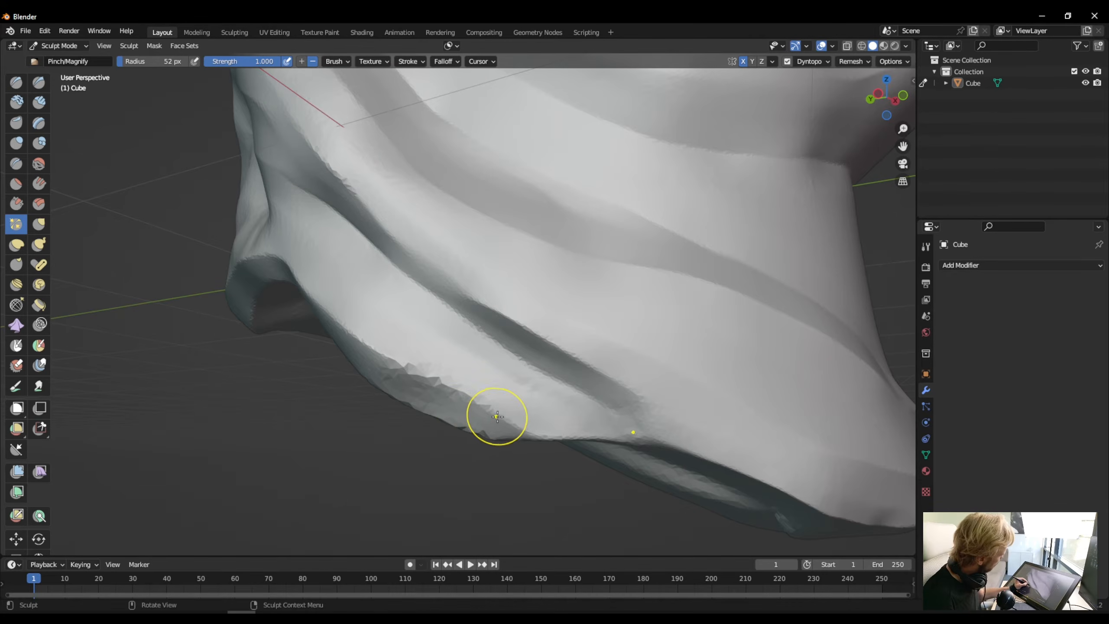
pyautogui.moveTo(499, 418); pyautogui.dragTo(369, 350)
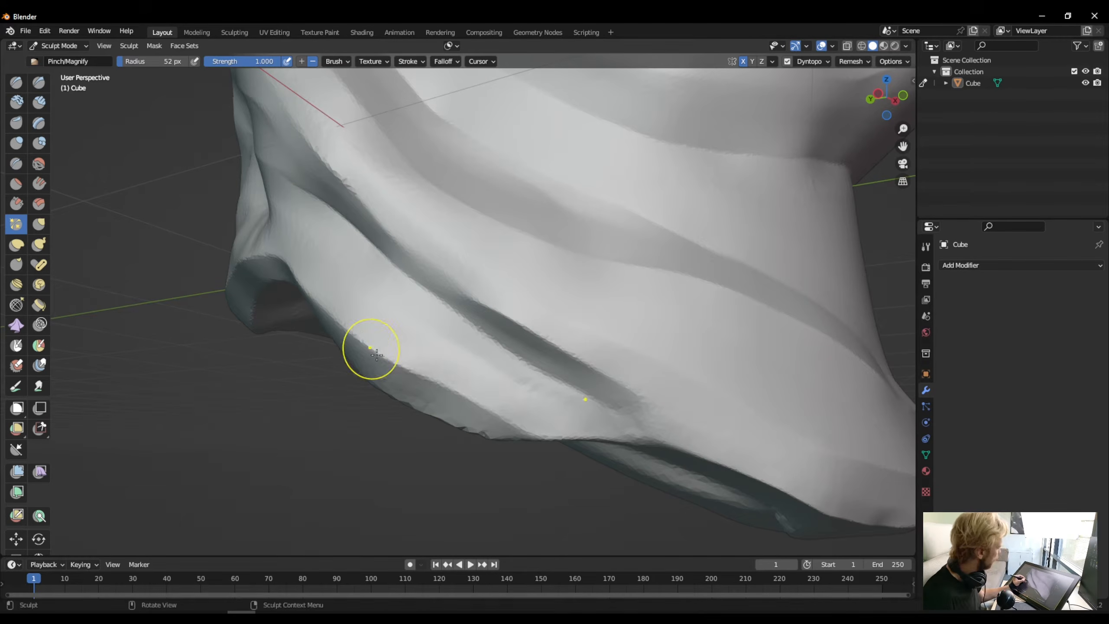
pyautogui.moveTo(370, 350); pyautogui.dragTo(440, 331, button='middle')
pyautogui.moveTo(457, 285)
pyautogui.mouseDown()
pyautogui.moveTo(543, 334)
pyautogui.moveTo(436, 271)
pyautogui.mouseUp()
pyautogui.moveTo(436, 271); pyautogui.dragTo(466, 296)
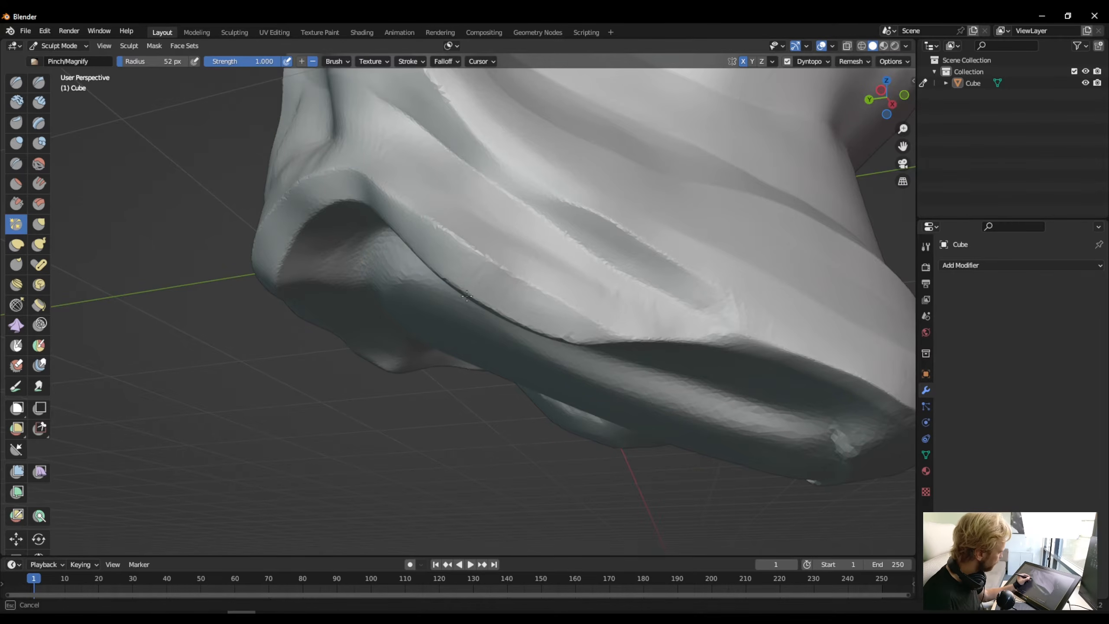
pyautogui.moveTo(569, 339); pyautogui.dragTo(564, 341)
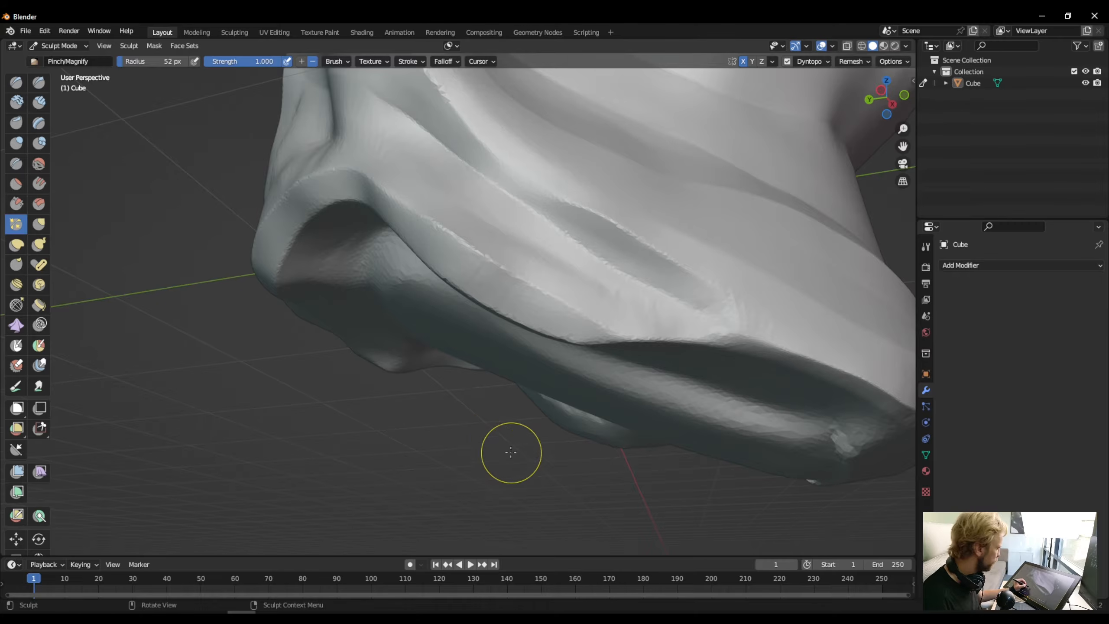
# - Switch to the Crease brush with the whole head in view
pyautogui.moveTo(510, 453); pyautogui.dragTo(490, 488, button='middle')
pyautogui.scroll(-5, 490, 488)
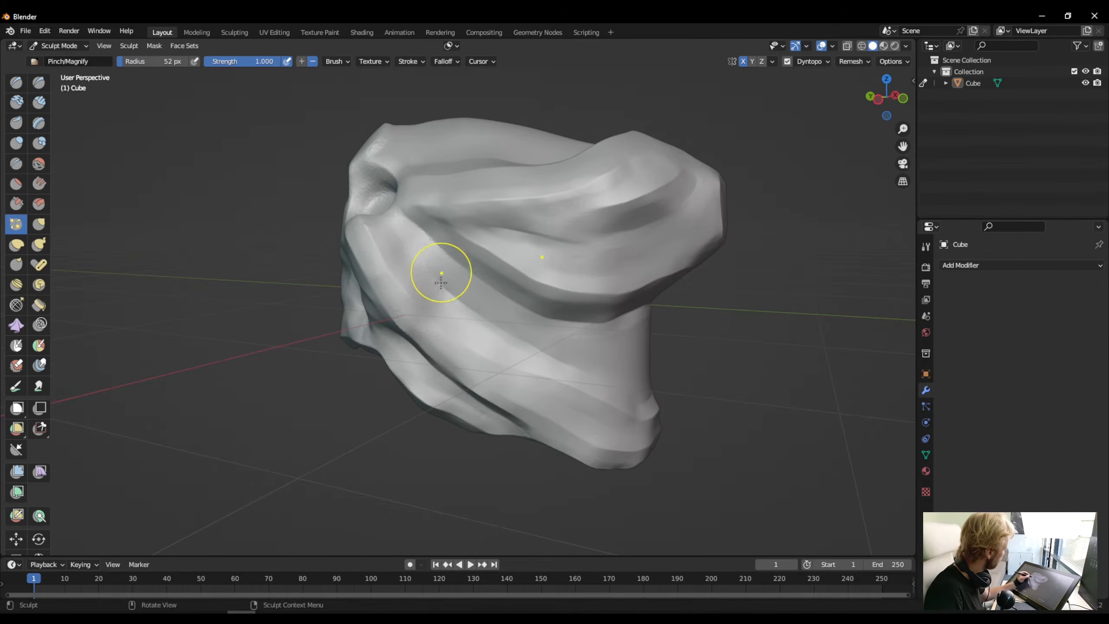
pyautogui.moveTo(441, 268)
pyautogui.mouseDown(button='middle')
pyautogui.moveTo(390, 272)
pyautogui.moveTo(400, 304)
pyautogui.mouseUp(button='middle')
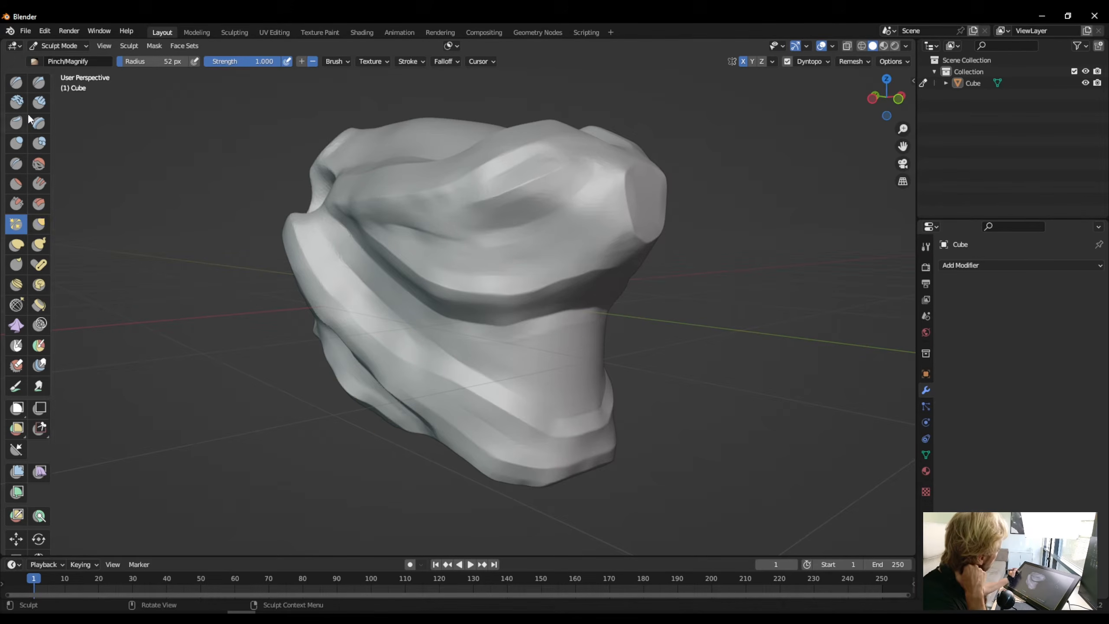
pyautogui.click(18, 166)
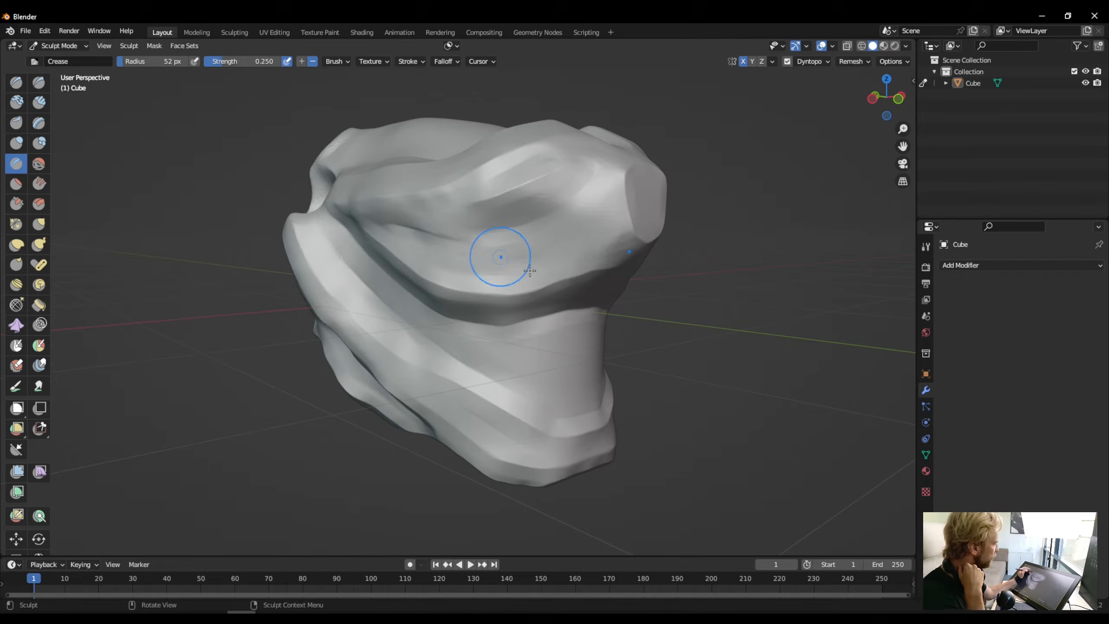
# - Try carving a crease down the side of the head across the ridges to the neck, and undo the strokes
pyautogui.moveTo(538, 269); pyautogui.dragTo(481, 389)
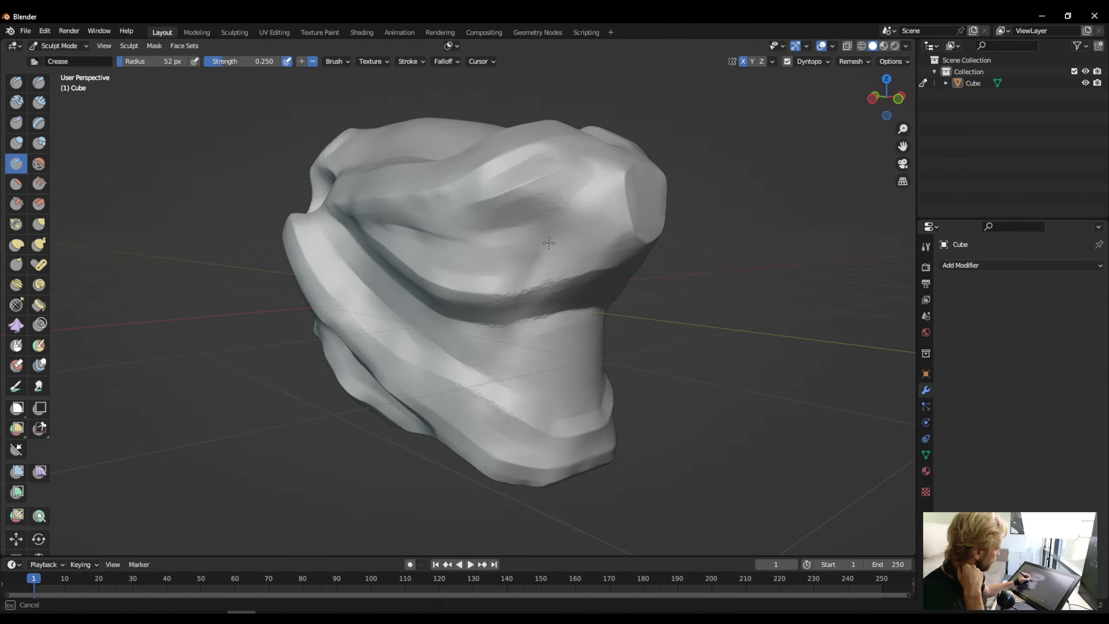
pyautogui.moveTo(549, 243)
pyautogui.mouseDown()
pyautogui.moveTo(496, 377)
pyautogui.moveTo(518, 343)
pyautogui.mouseUp()
pyautogui.moveTo(547, 263)
pyautogui.mouseDown()
pyautogui.moveTo(484, 396)
pyautogui.moveTo(513, 357)
pyautogui.mouseUp()
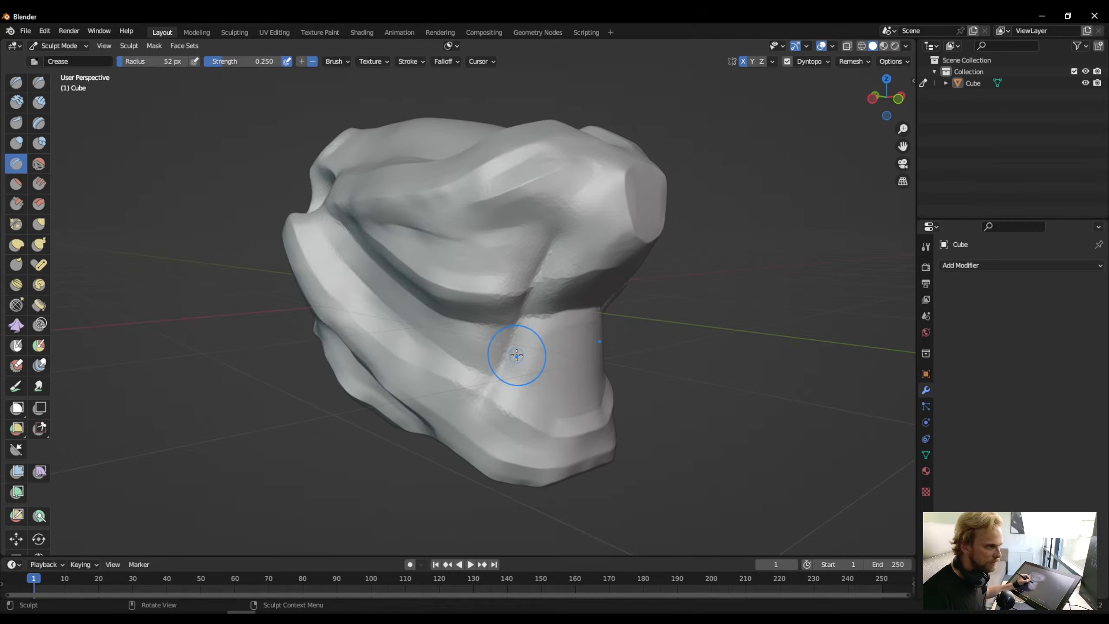
pyautogui.moveTo(513, 357)
pyautogui.mouseDown(button='middle')
pyautogui.moveTo(538, 392)
pyautogui.moveTo(508, 343)
pyautogui.mouseUp(button='middle')
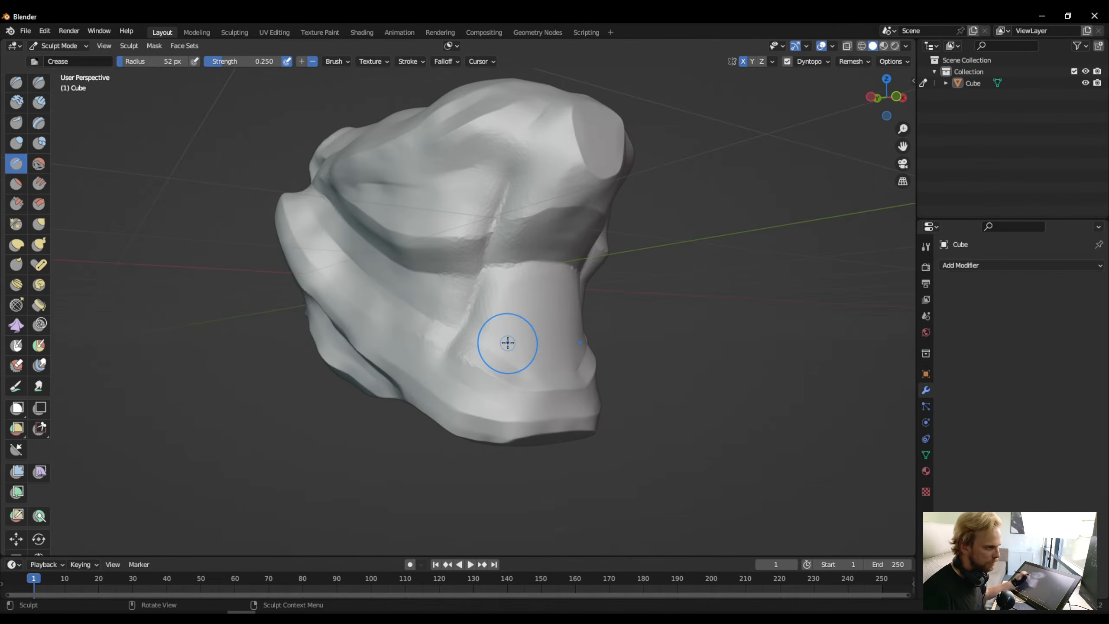
pyautogui.hotkey('ctrl', 'z')
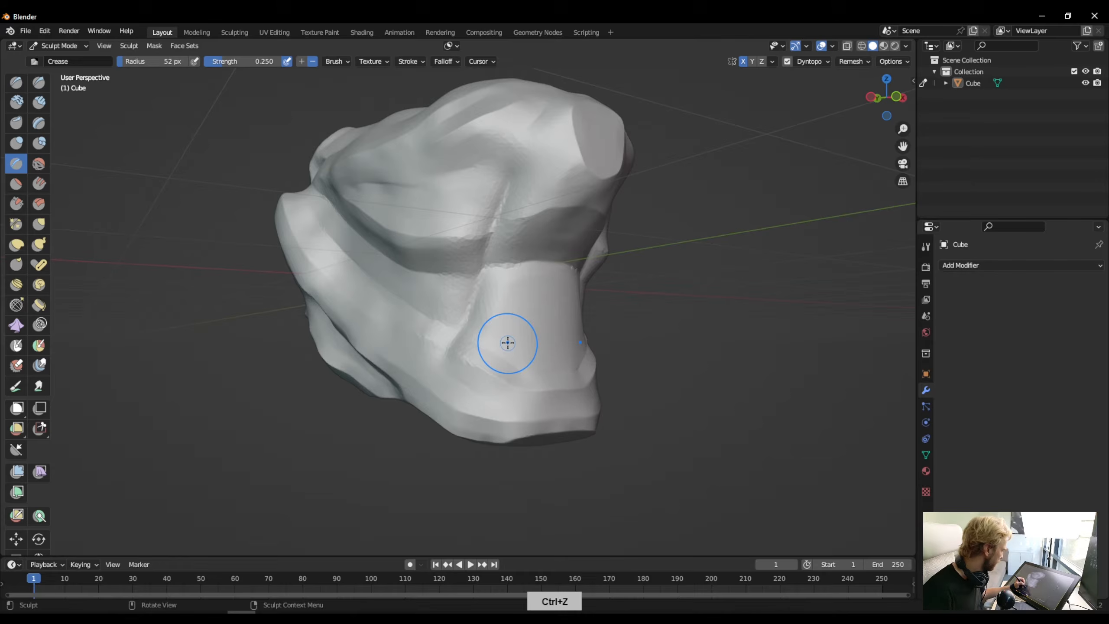
pyautogui.hotkey('ctrl', 'z')
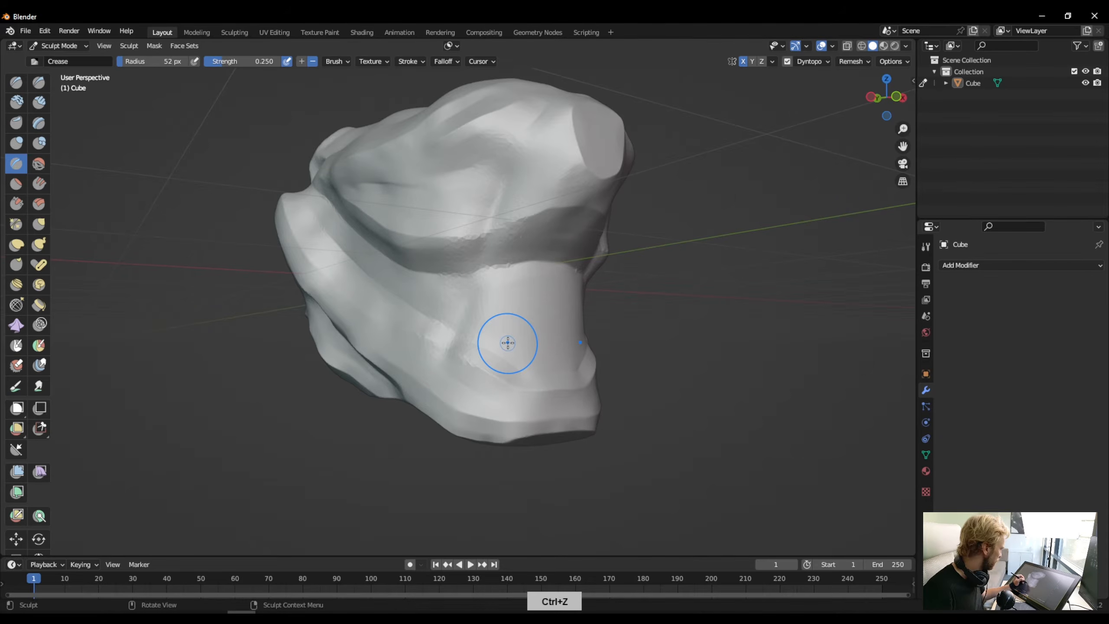
pyautogui.middleClick(383, 231)
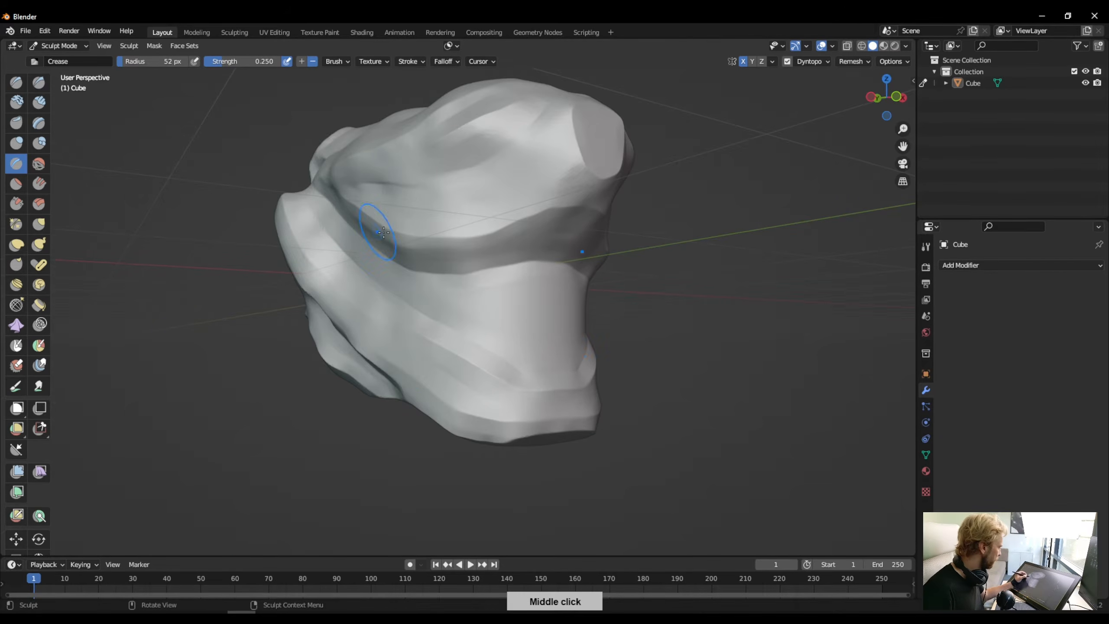
# - Reduce the Crease brush radius to 13 px for fine lines on the top of the head
pyautogui.moveTo(383, 232)
pyautogui.mouseDown(button='middle')
pyautogui.moveTo(421, 290)
pyautogui.moveTo(371, 280)
pyautogui.mouseUp(button='middle')
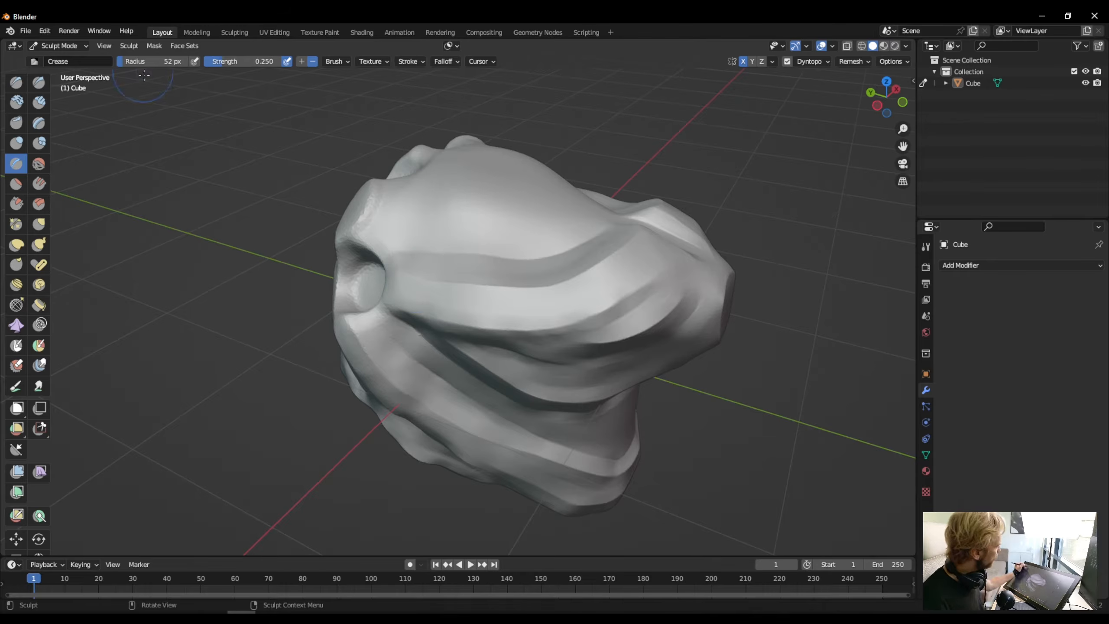
pyautogui.moveTo(403, 247)
pyautogui.mouseDown(button='middle')
pyautogui.moveTo(406, 300)
pyautogui.moveTo(478, 290)
pyautogui.mouseUp(button='middle')
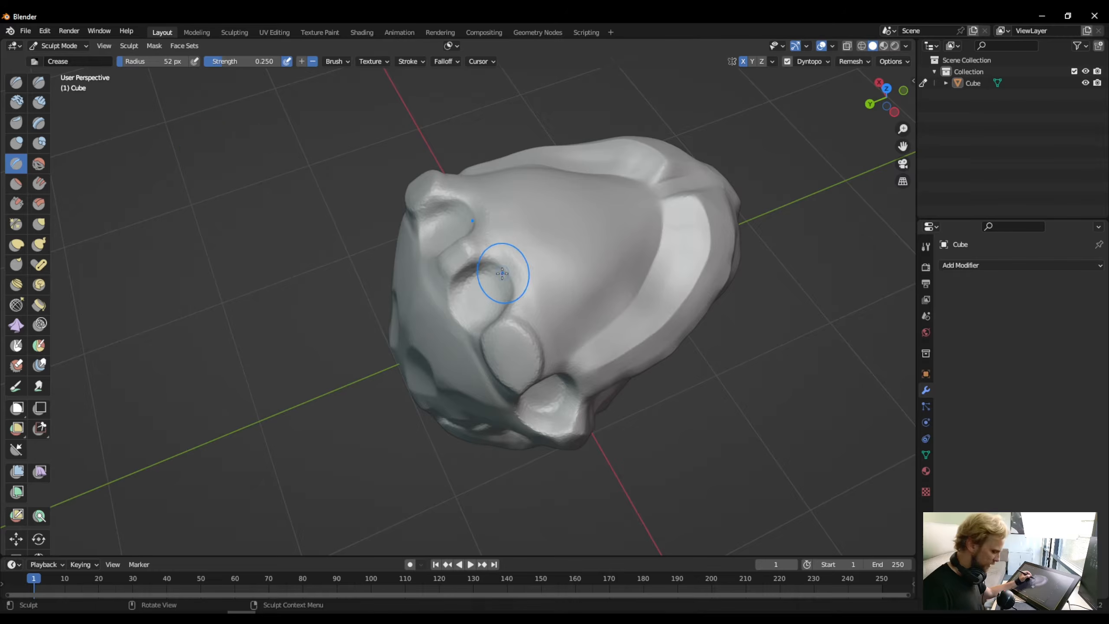
pyautogui.press('[')
pyautogui.press('[')
pyautogui.press('[')
pyautogui.press('[')
pyautogui.press('[')
pyautogui.press('[')
pyautogui.press('[')
pyautogui.press('[')
pyautogui.press('[')
pyautogui.press('[')
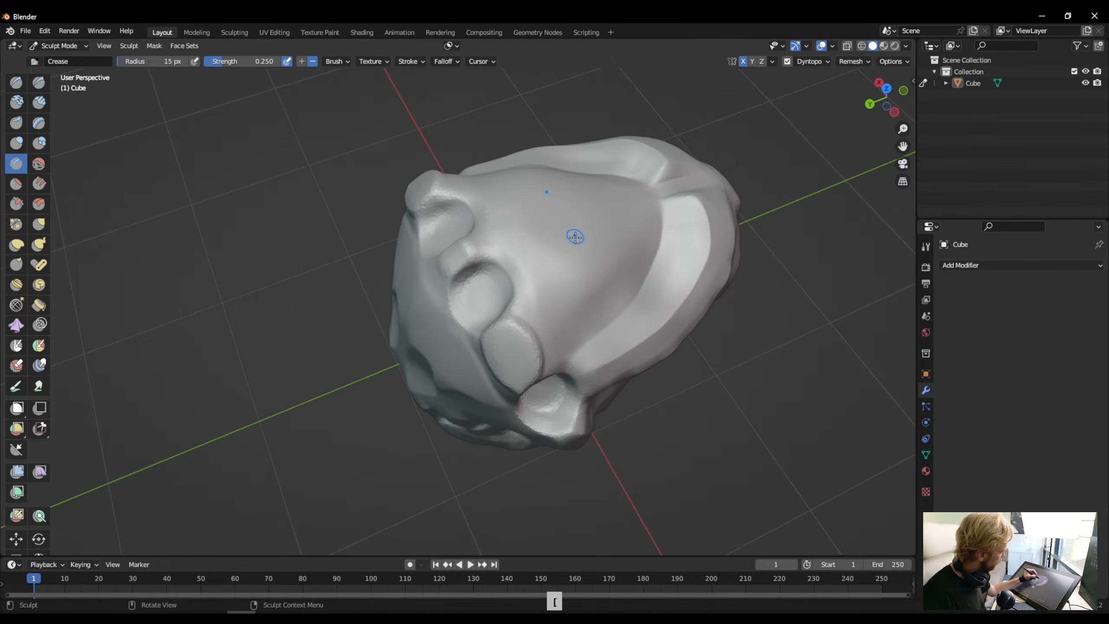
pyautogui.moveTo(571, 239)
pyautogui.mouseDown(button='middle')
pyautogui.moveTo(552, 261)
pyautogui.moveTo(540, 258)
pyautogui.moveTo(558, 261)
pyautogui.mouseUp(button='middle')
pyautogui.press('[')
pyautogui.press('[')
pyautogui.press('[')
pyautogui.scroll(-3, 551, 271)
pyautogui.scroll(6, 543, 277)
# - Undo a faint test crease on top of the head and set the Crease brush strength to 1.5
pyautogui.moveTo(633, 258); pyautogui.dragTo(566, 345)
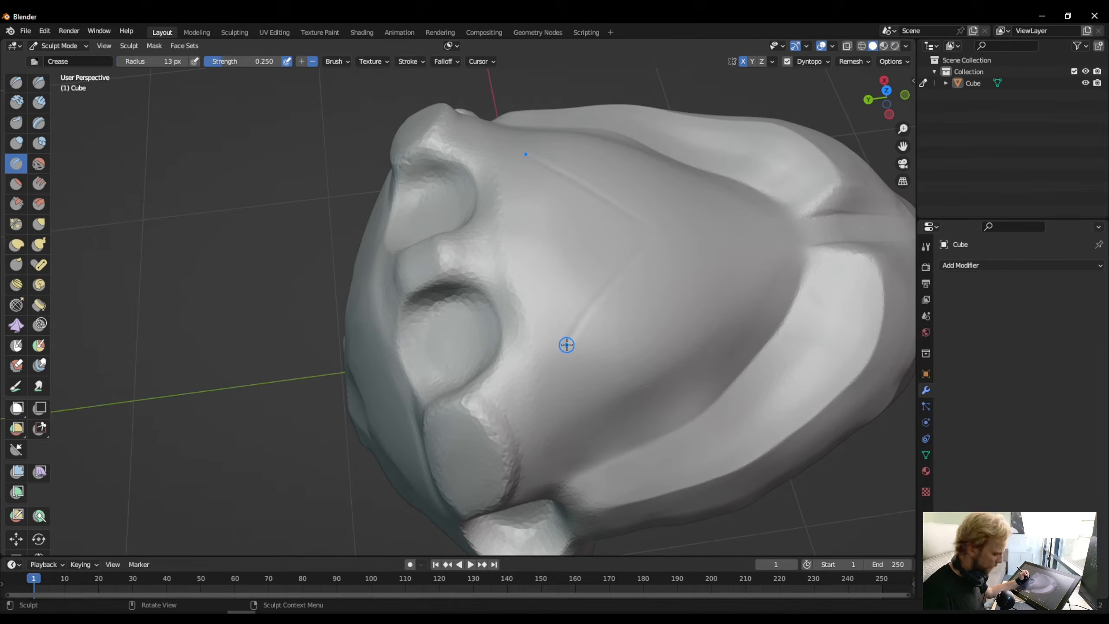
pyautogui.hotkey('ctrl', 'z')
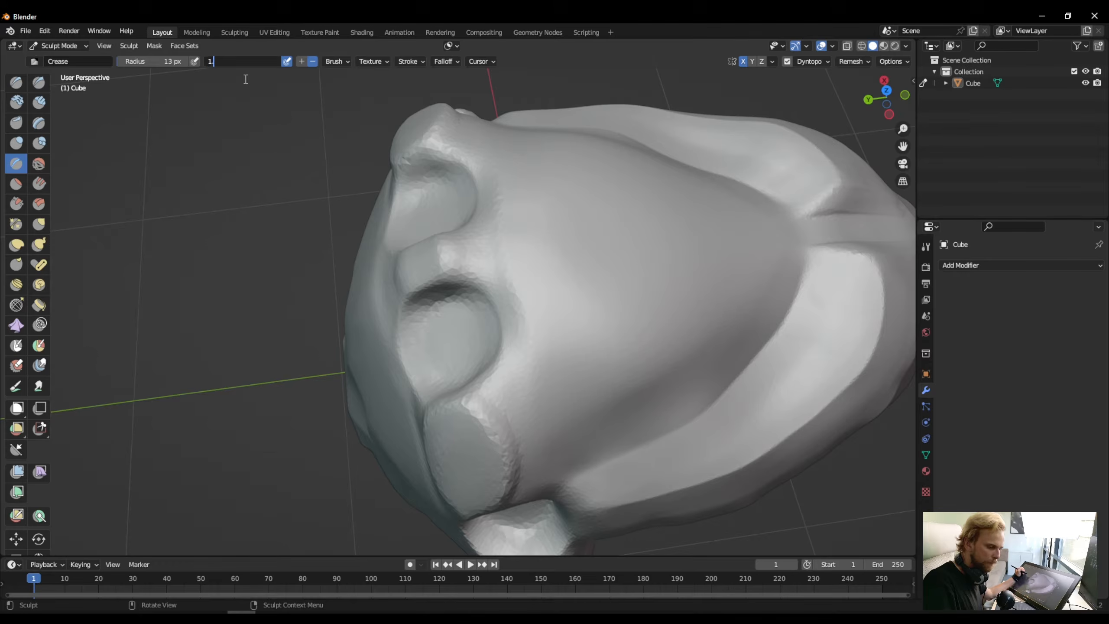
pyautogui.press('Return')
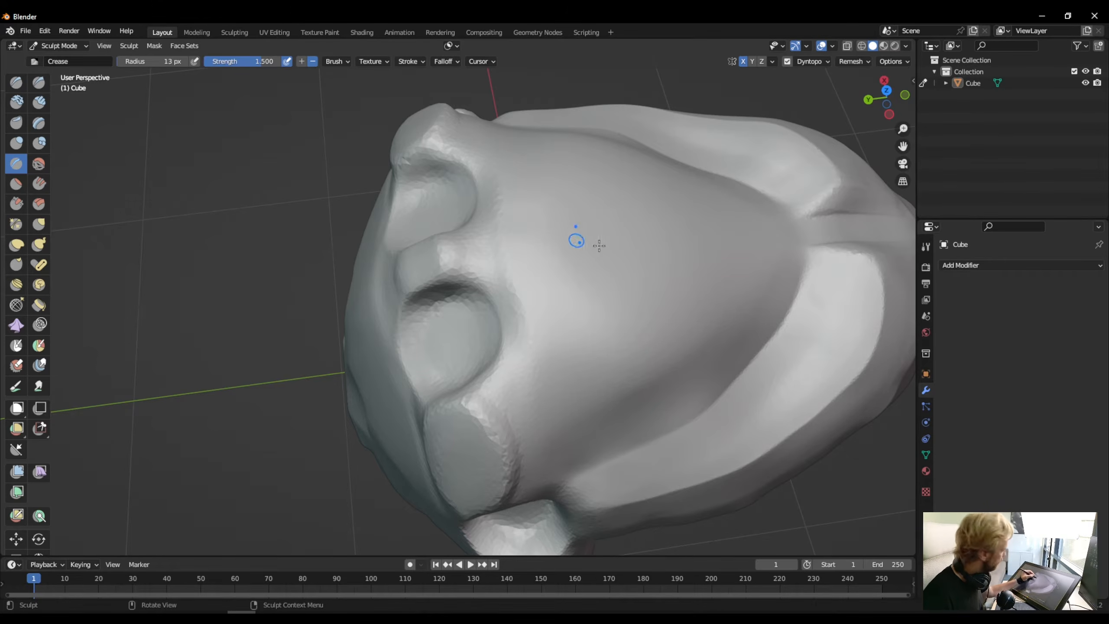
# - Try a deeper mirrored crease line across the top of the head, and undo it
pyautogui.moveTo(640, 265); pyautogui.dragTo(577, 349)
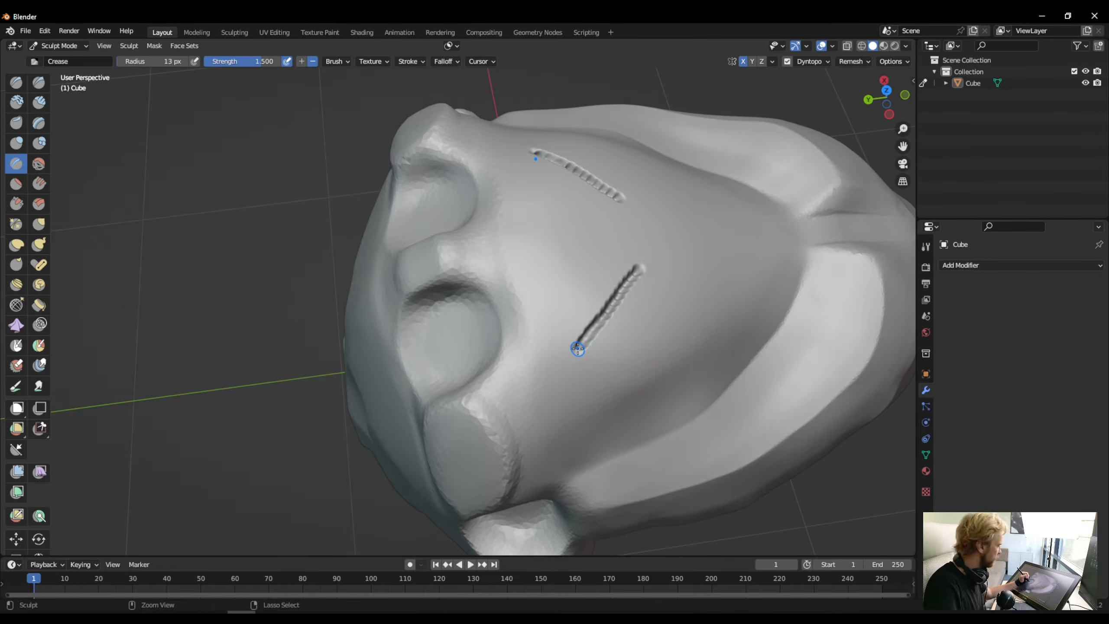
pyautogui.hotkey('ctrl', 'z')
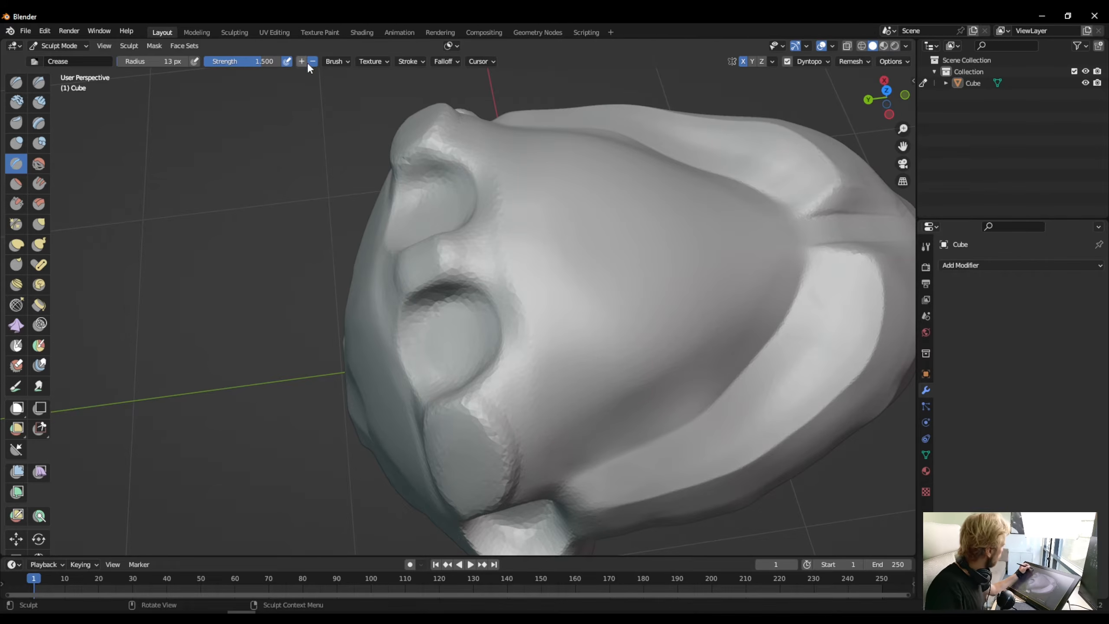
# - Enable Stabilize Stroke in the Crease brush's stroke settings
pyautogui.click(344, 64)
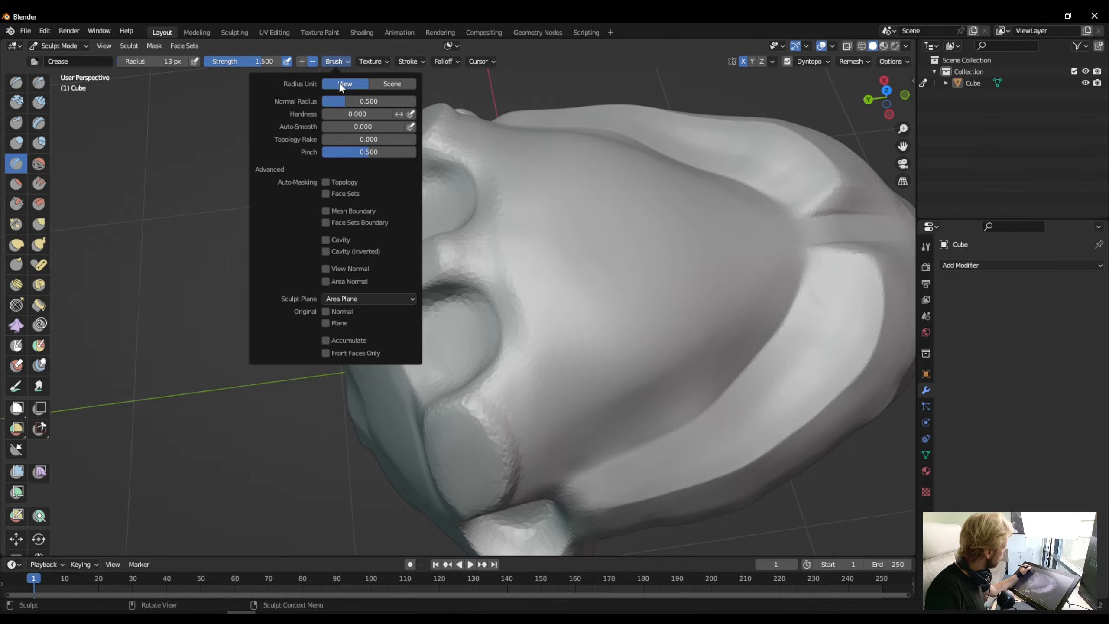
pyautogui.click(409, 64)
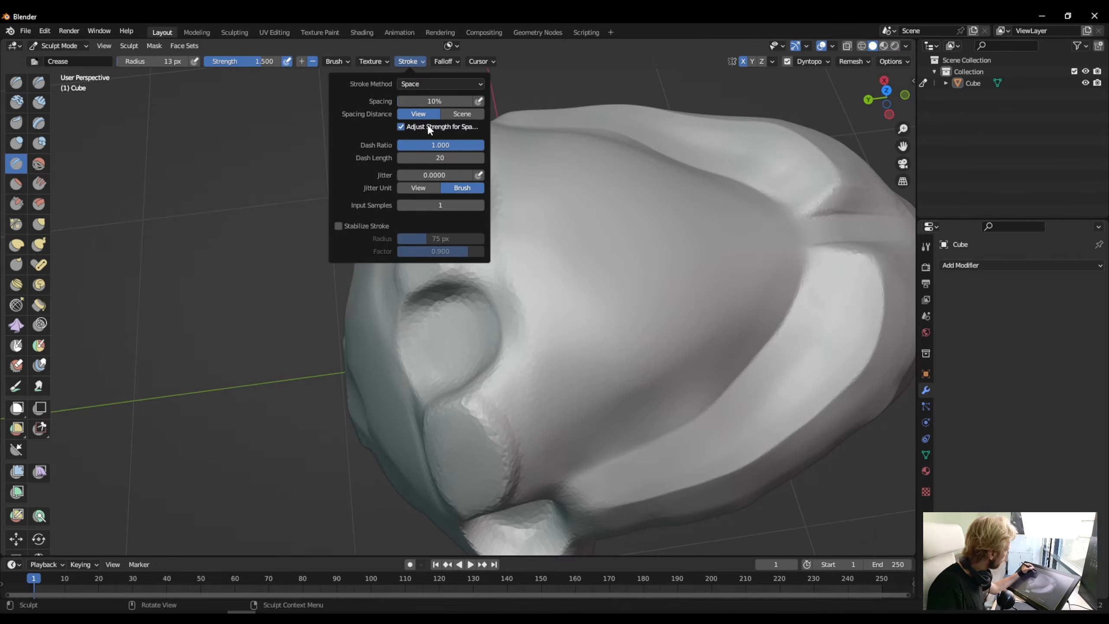
pyautogui.click(340, 226)
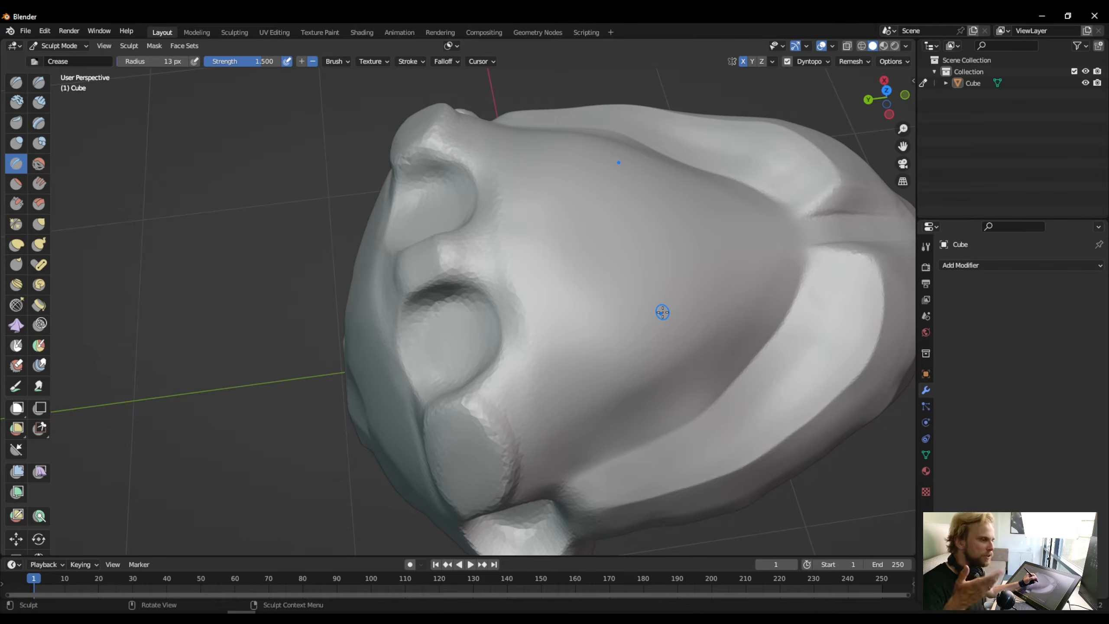
# - Try a mirrored zigzag crease across the top of the head with the stabilized stroke, and undo it
pyautogui.moveTo(689, 276)
pyautogui.mouseDown()
pyautogui.moveTo(639, 359)
pyautogui.moveTo(623, 365)
pyautogui.mouseUp()
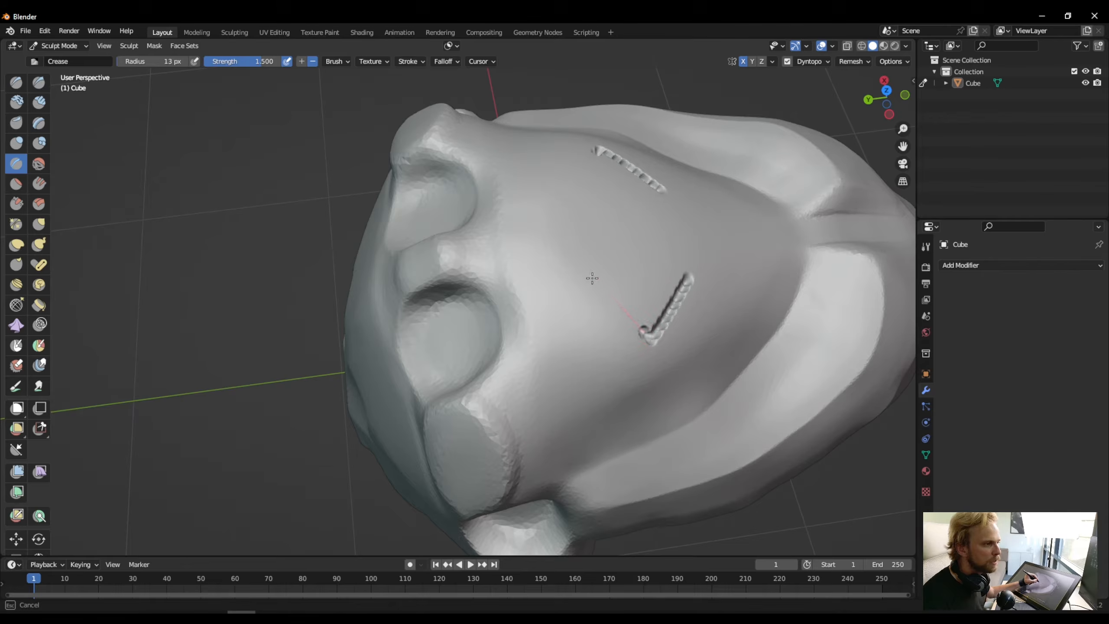
pyautogui.moveTo(592, 278)
pyautogui.mouseDown()
pyautogui.moveTo(574, 262)
pyautogui.moveTo(549, 308)
pyautogui.moveTo(524, 323)
pyautogui.moveTo(542, 389)
pyautogui.mouseUp()
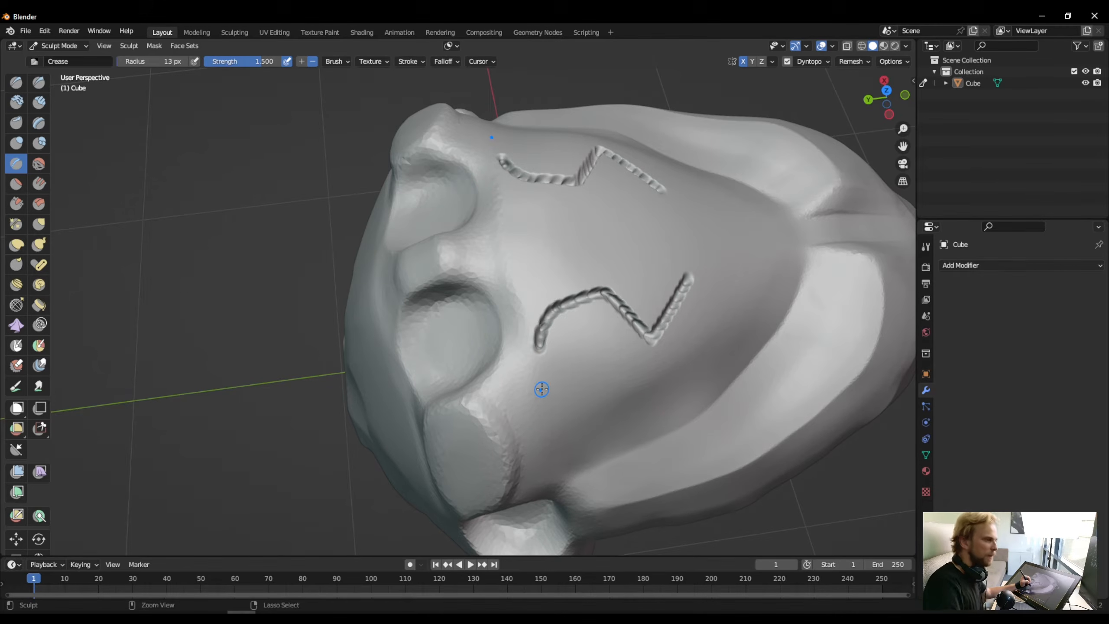
pyautogui.hotkey('ctrl', 'z')
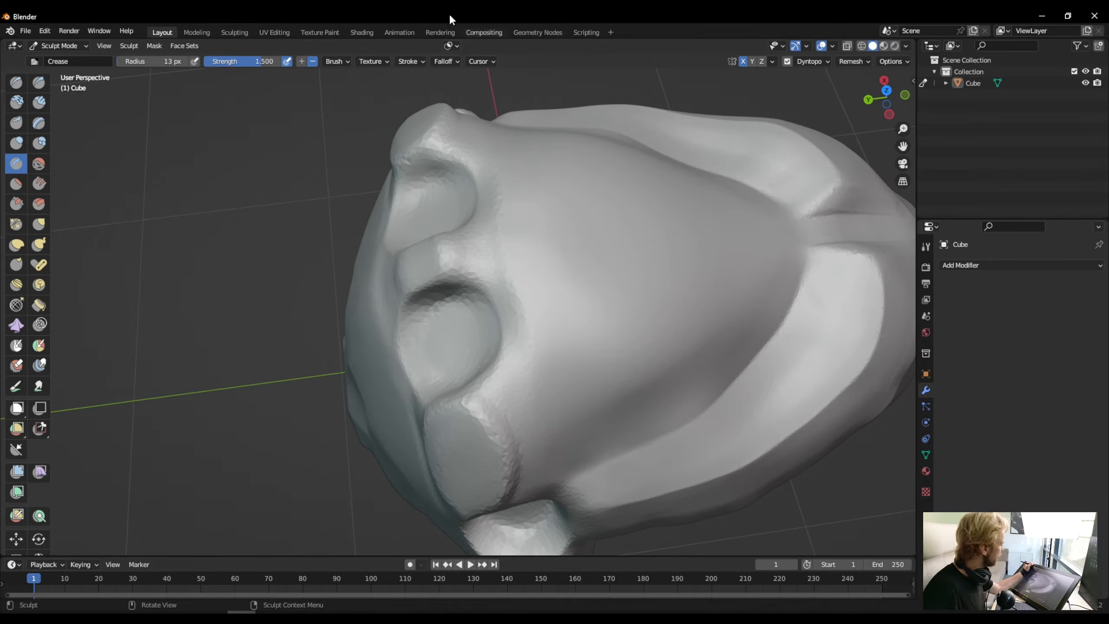
# - Adjust the Dyntopo detail percentage, then test a V-shaped mirrored crease on top of the head and undo it
pyautogui.click(810, 63)
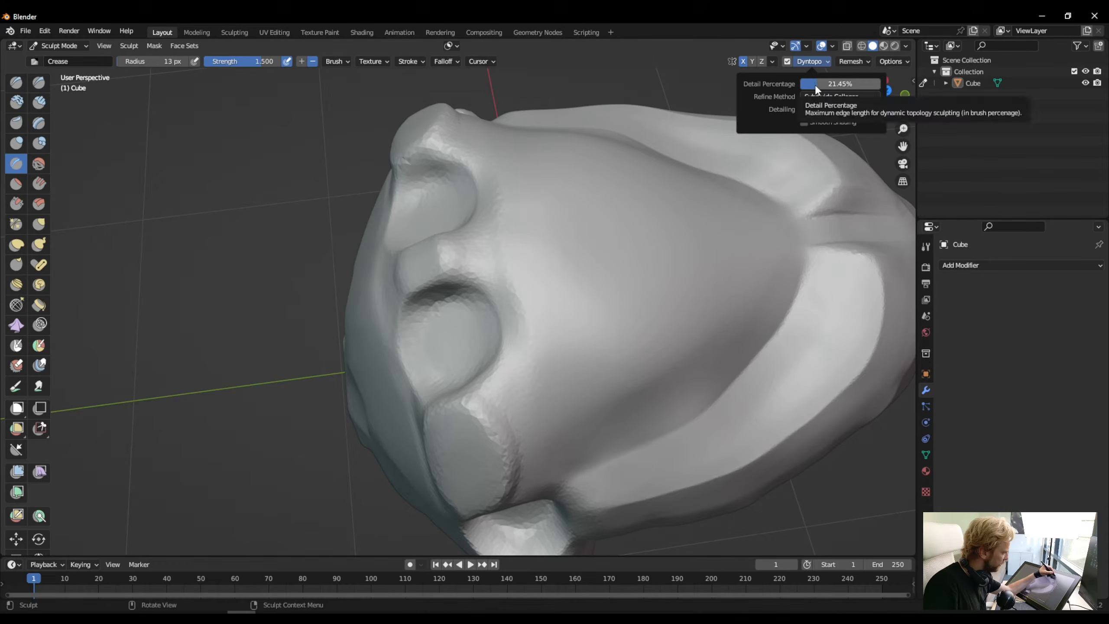
pyautogui.moveTo(814, 84); pyautogui.dragTo(847, 84)
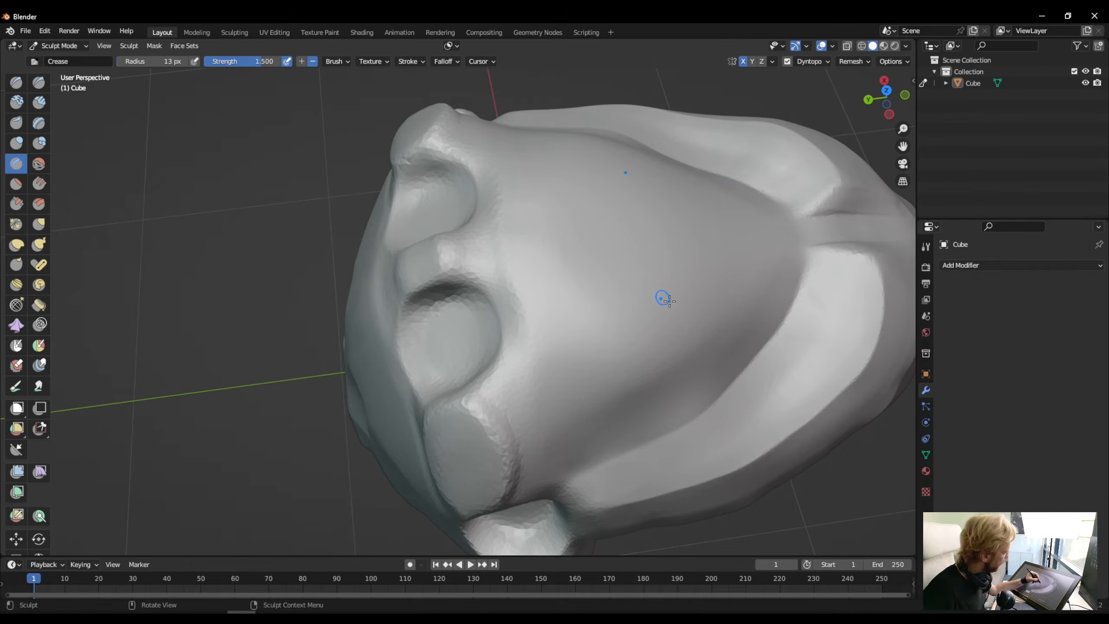
pyautogui.moveTo(676, 303)
pyautogui.mouseDown()
pyautogui.moveTo(580, 393)
pyautogui.moveTo(541, 293)
pyautogui.mouseUp()
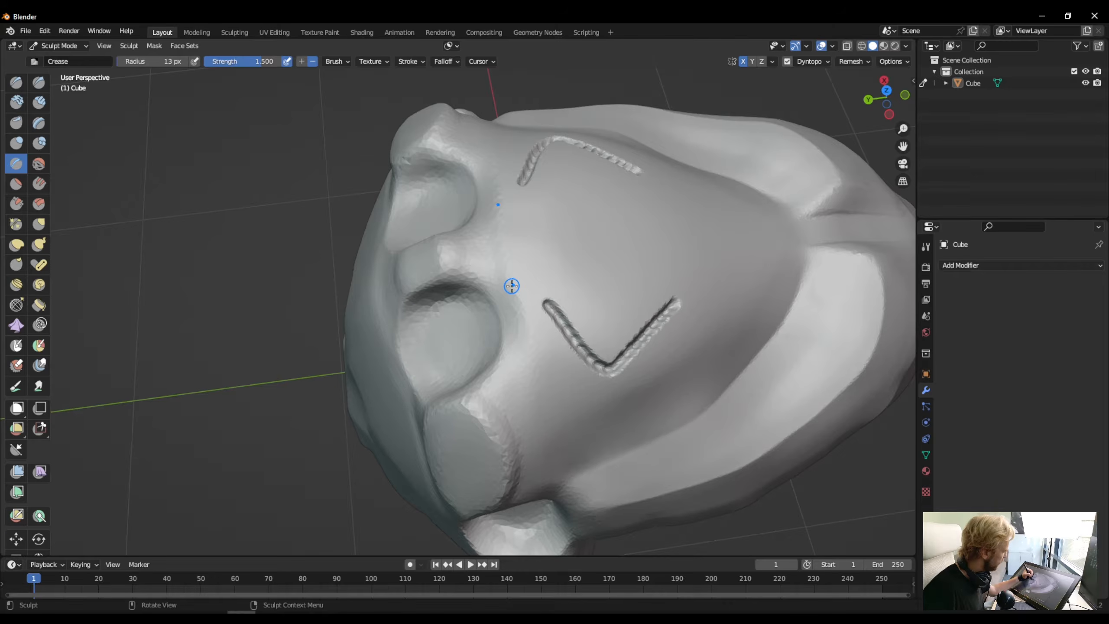
pyautogui.hotkey('ctrl', 'z')
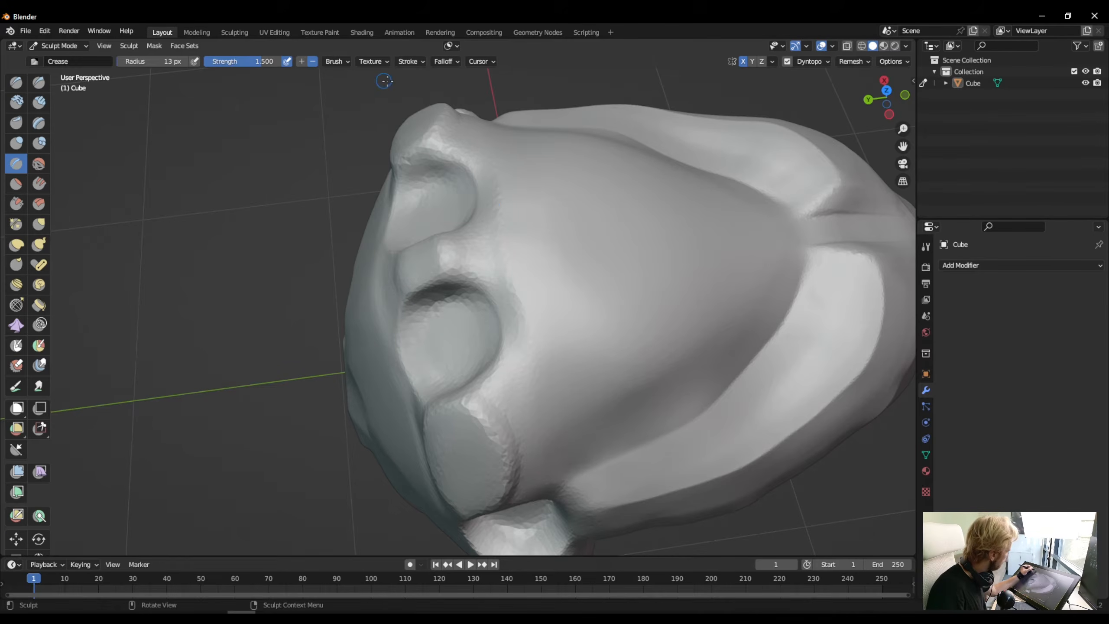
# - Set the Crease brush's stroke spacing to 5%, then test a short straight crease on top of the head and undo it
pyautogui.click(409, 61)
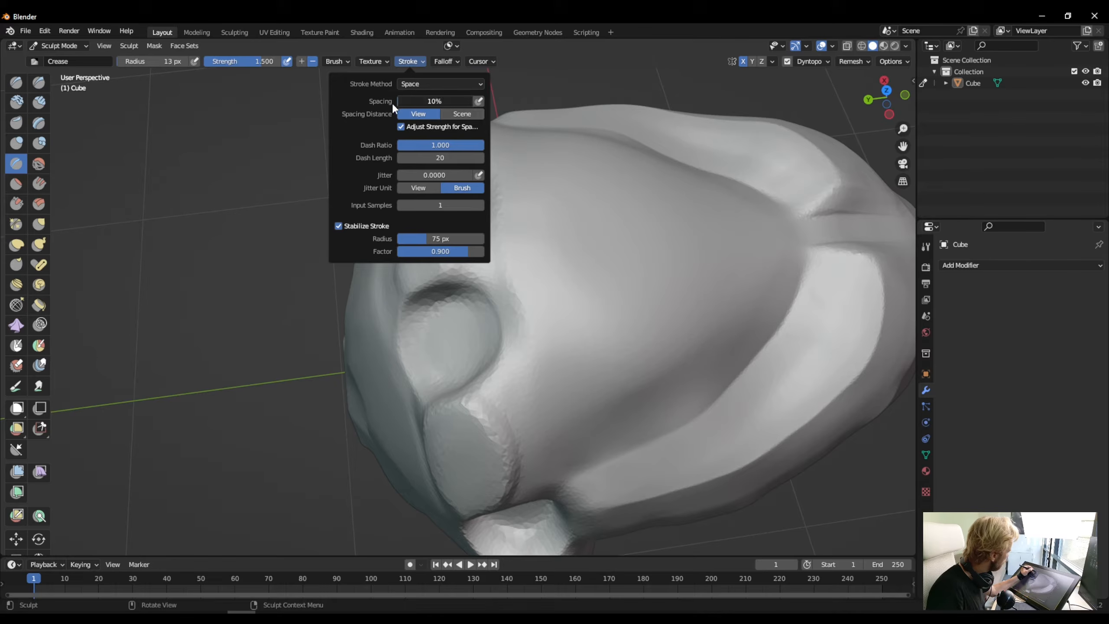
pyautogui.click(404, 101)
pyautogui.write('1')
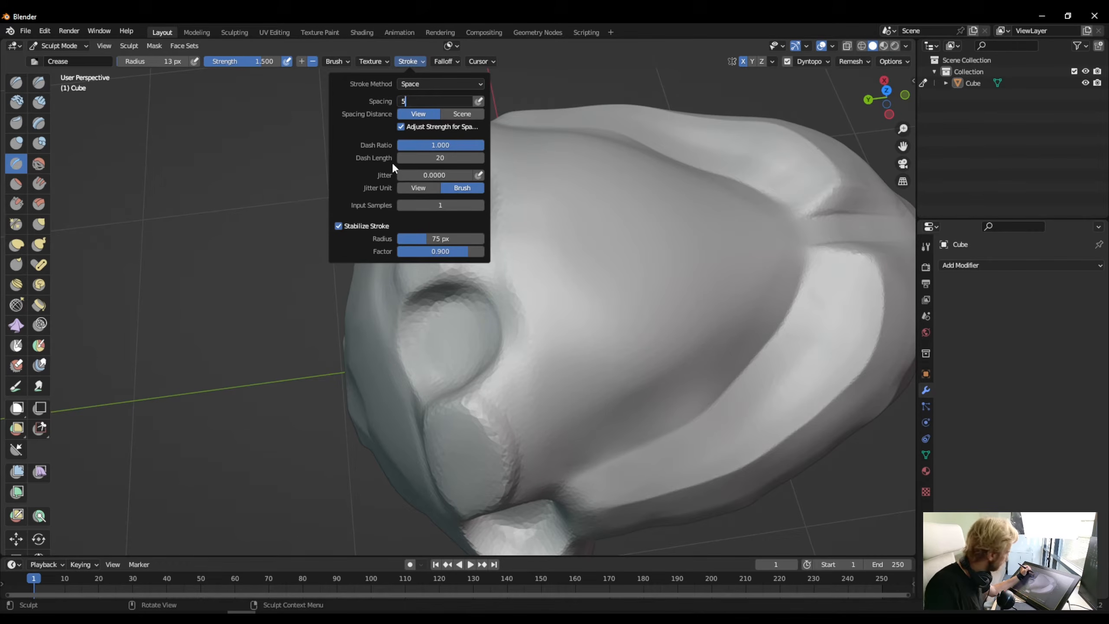
pyautogui.press('Return')
pyautogui.moveTo(635, 315); pyautogui.dragTo(538, 403)
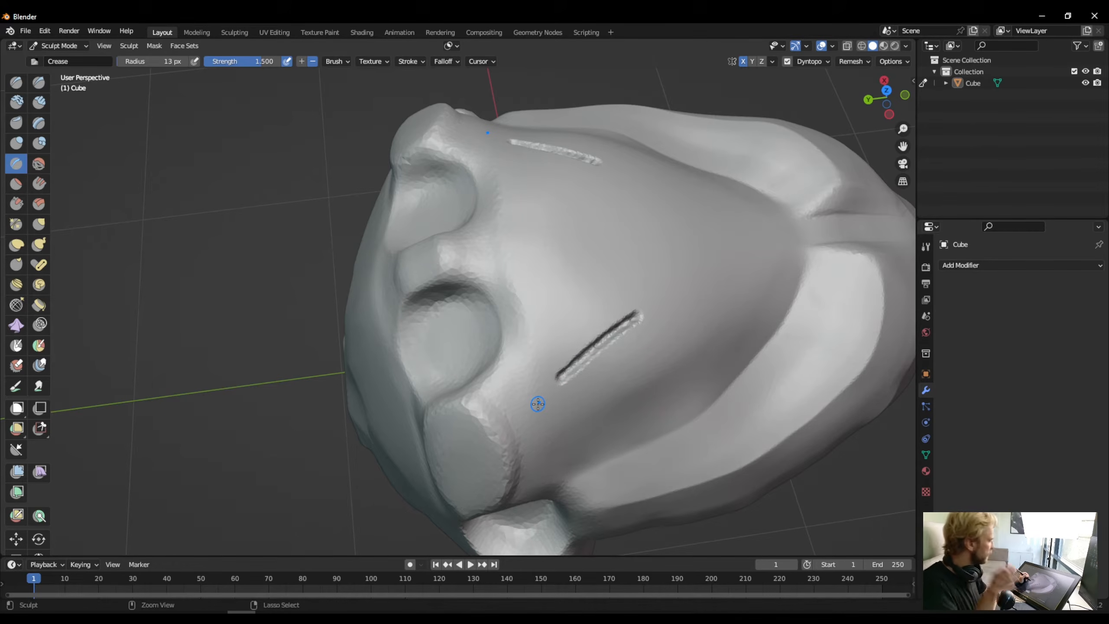
pyautogui.hotkey('ctrl', 'z')
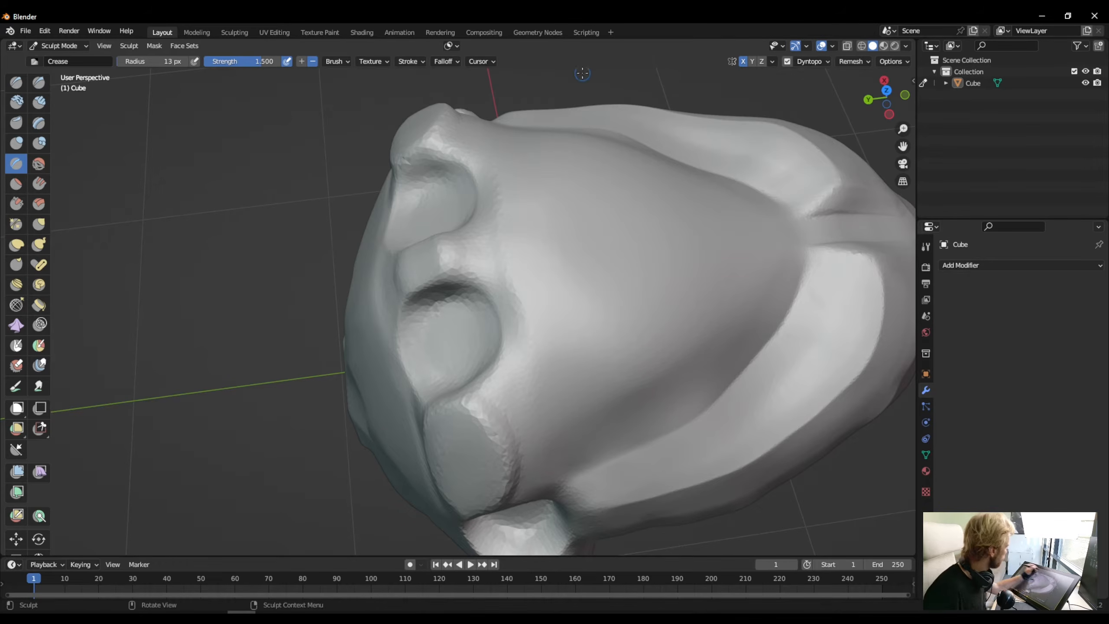
# - Set the Crease brush strength to 1 and reduce its radius to 8 px
pyautogui.write('1')
pyautogui.press('Return')
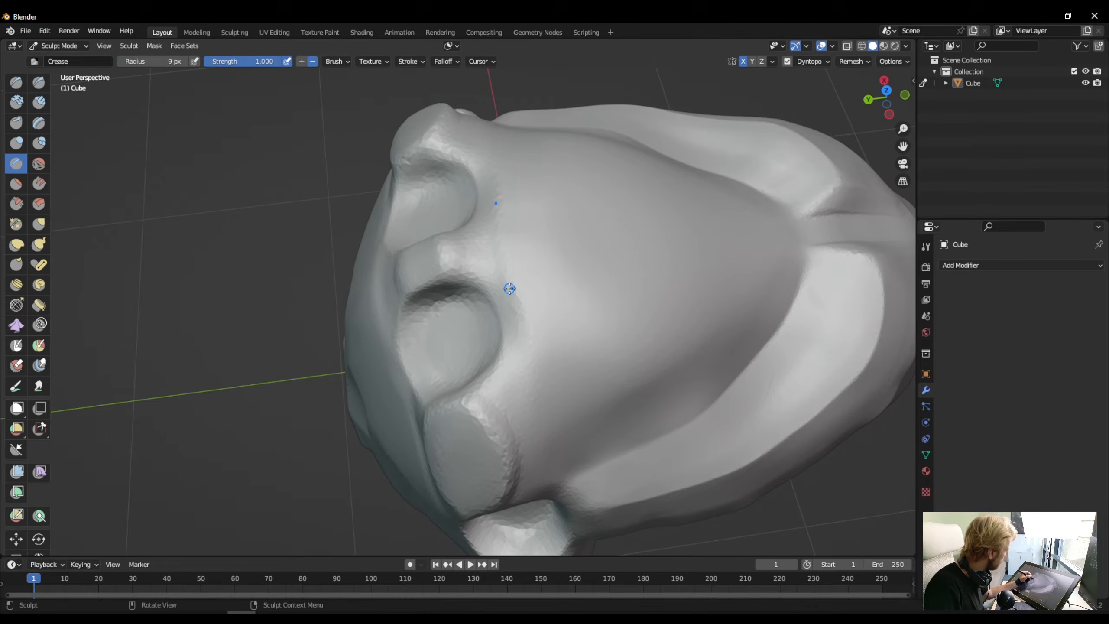
pyautogui.moveTo(572, 324)
pyautogui.mouseDown(button='middle')
pyautogui.moveTo(491, 243)
pyautogui.moveTo(533, 255)
pyautogui.moveTo(525, 264)
pyautogui.moveTo(483, 198)
pyautogui.moveTo(471, 201)
pyautogui.mouseUp(button='middle')
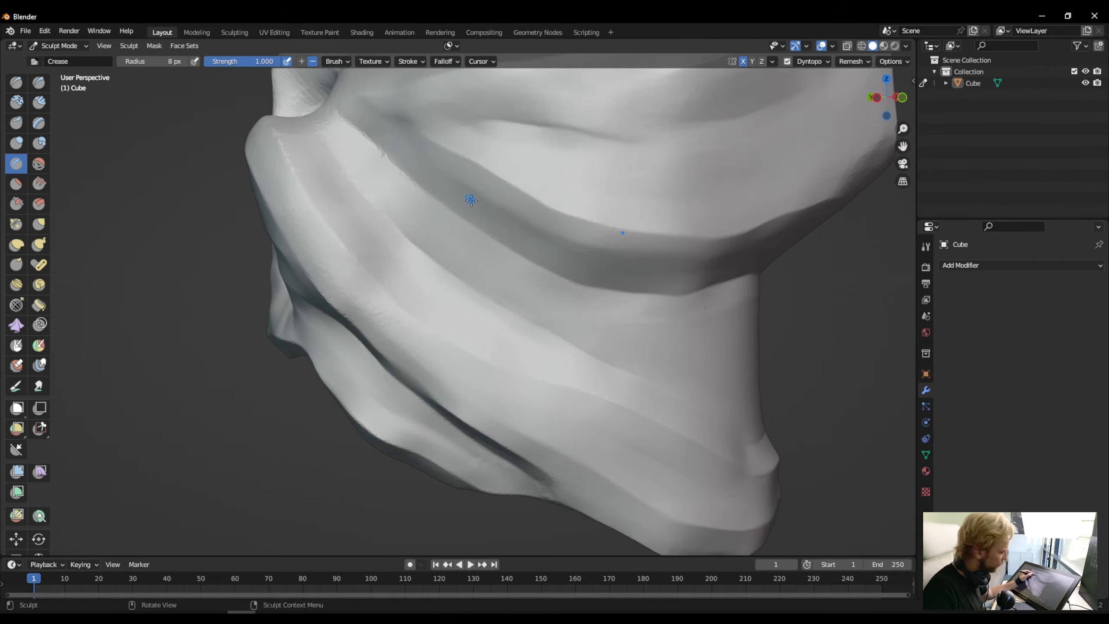
# - Carve a mirrored crease from the underside of the upper lip forward over the front edge of the snout
pyautogui.scroll(-4, 478, 223)
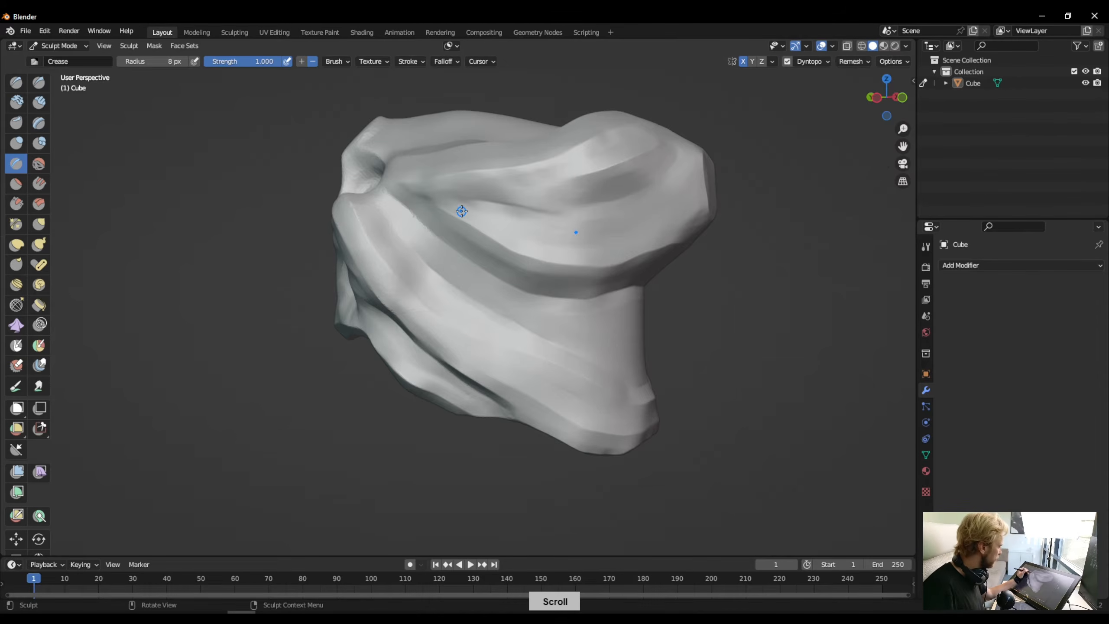
pyautogui.moveTo(461, 211)
pyautogui.mouseDown(button='middle')
pyautogui.moveTo(408, 255)
pyautogui.moveTo(430, 211)
pyautogui.moveTo(587, 337)
pyautogui.moveTo(486, 265)
pyautogui.moveTo(503, 244)
pyautogui.moveTo(506, 194)
pyautogui.moveTo(486, 292)
pyautogui.moveTo(493, 268)
pyautogui.mouseUp(button='middle')
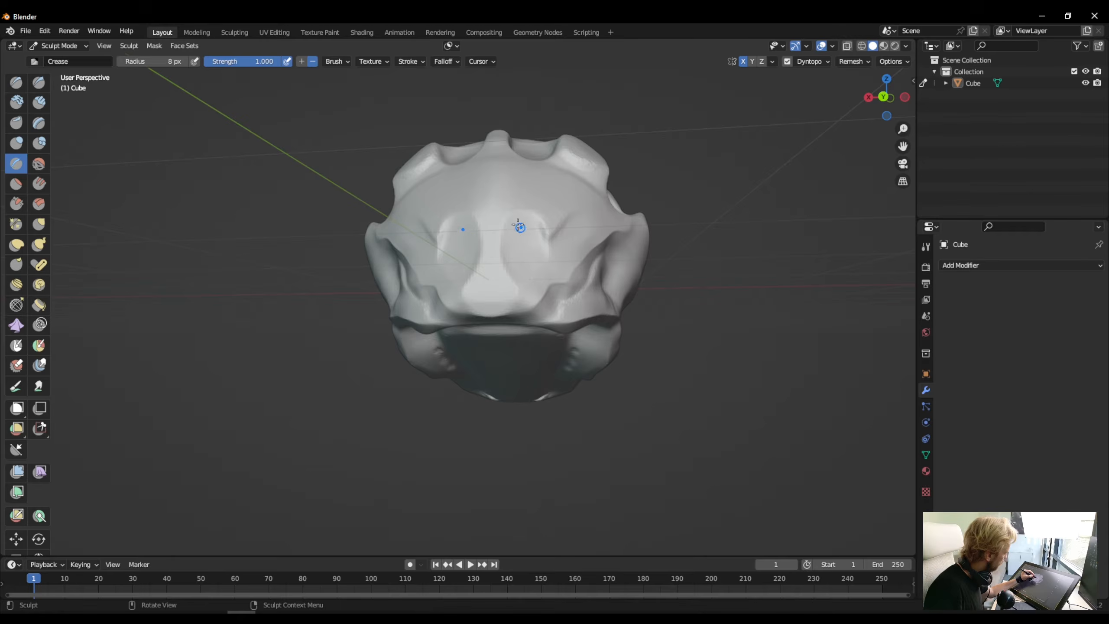
pyautogui.moveTo(517, 232)
pyautogui.mouseDown(button='middle')
pyautogui.moveTo(525, 276)
pyautogui.moveTo(502, 259)
pyautogui.moveTo(451, 270)
pyautogui.moveTo(463, 277)
pyautogui.moveTo(446, 311)
pyautogui.moveTo(420, 329)
pyautogui.mouseUp(button='middle')
pyautogui.scroll(4, 493, 258)
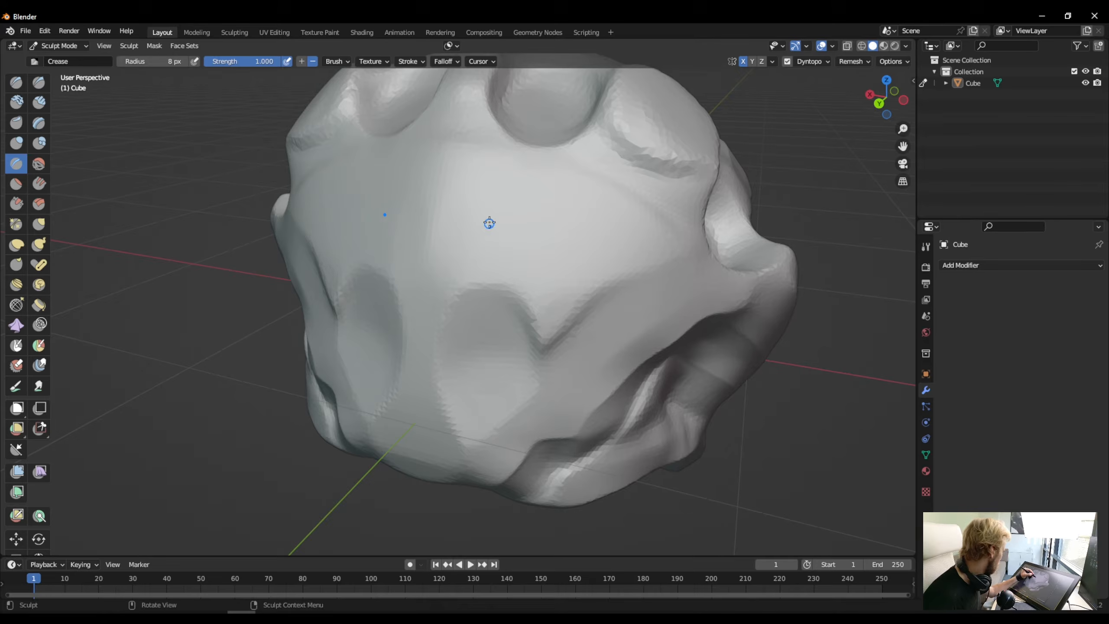
pyautogui.moveTo(457, 395); pyautogui.dragTo(485, 367, button='middle')
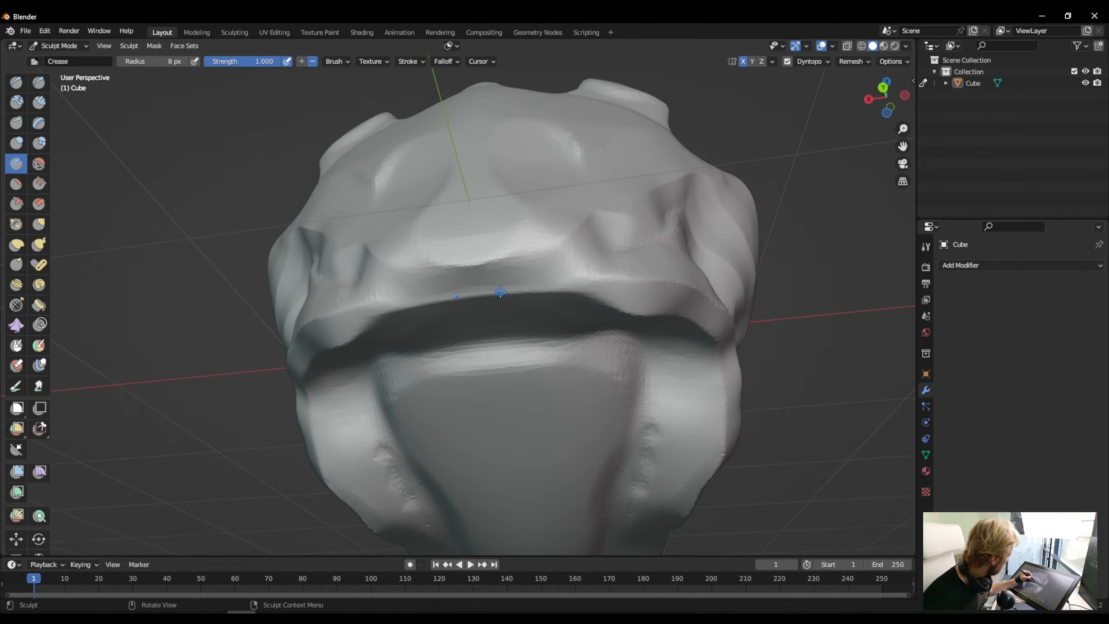
pyautogui.moveTo(514, 343); pyautogui.dragTo(513, 335)
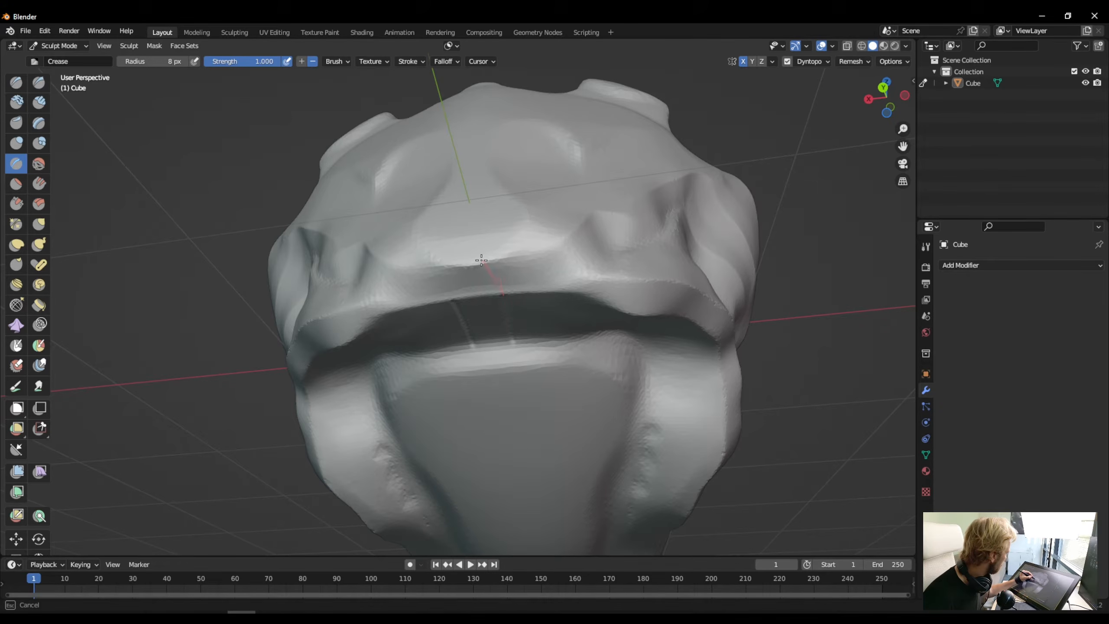
pyautogui.moveTo(481, 260)
pyautogui.mouseDown()
pyautogui.moveTo(460, 234)
pyautogui.moveTo(493, 250)
pyautogui.moveTo(544, 199)
pyautogui.mouseUp()
pyautogui.middleClick(459, 243)
pyautogui.moveTo(544, 199)
pyautogui.mouseDown(button='middle')
pyautogui.moveTo(484, 280)
pyautogui.moveTo(493, 291)
pyautogui.mouseUp(button='middle')
# - Continue the mirrored crease up both sides of the snout and close it across the centre as an elongated octagonal plate
pyautogui.moveTo(541, 431); pyautogui.dragTo(545, 428)
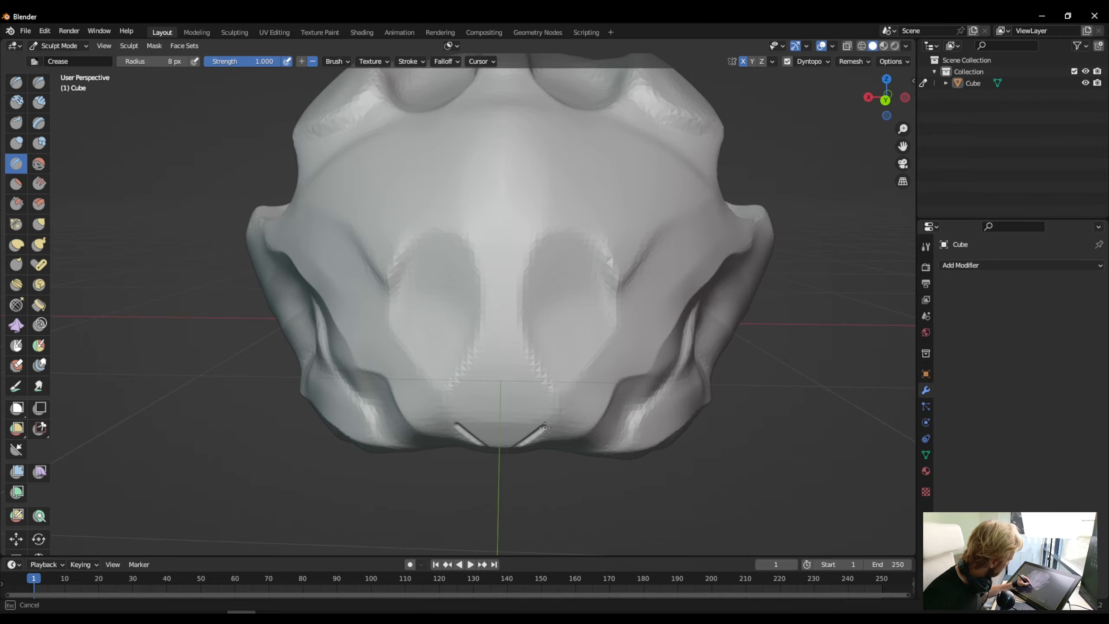
pyautogui.moveTo(540, 388)
pyautogui.mouseDown()
pyautogui.moveTo(536, 401)
pyautogui.moveTo(560, 401)
pyautogui.moveTo(583, 380)
pyautogui.moveTo(559, 339)
pyautogui.moveTo(556, 279)
pyautogui.mouseUp()
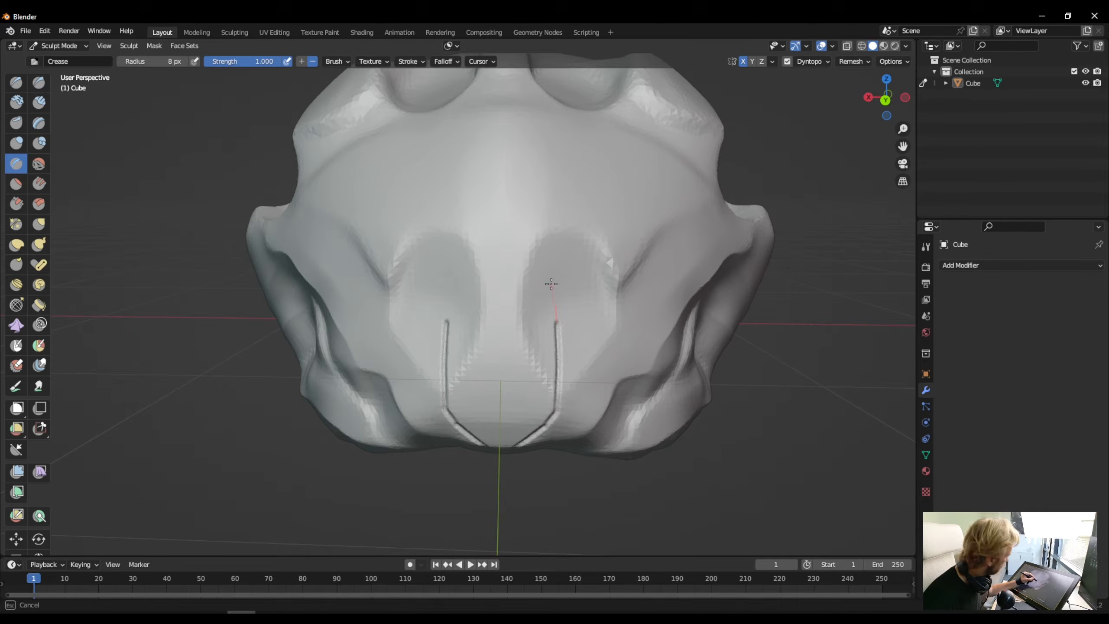
pyautogui.moveTo(532, 294)
pyautogui.mouseDown()
pyautogui.moveTo(492, 268)
pyautogui.moveTo(478, 290)
pyautogui.moveTo(458, 293)
pyautogui.mouseUp()
pyautogui.moveTo(458, 293)
pyautogui.mouseDown(button='middle')
pyautogui.moveTo(448, 315)
pyautogui.moveTo(441, 280)
pyautogui.mouseUp(button='middle')
# - Carve a small trapezoidal crease outline inside the lower end of the snout plate, above the lip
pyautogui.moveTo(453, 364)
pyautogui.mouseDown(button='middle')
pyautogui.moveTo(445, 304)
pyautogui.moveTo(455, 322)
pyautogui.moveTo(518, 334)
pyautogui.mouseUp(button='middle')
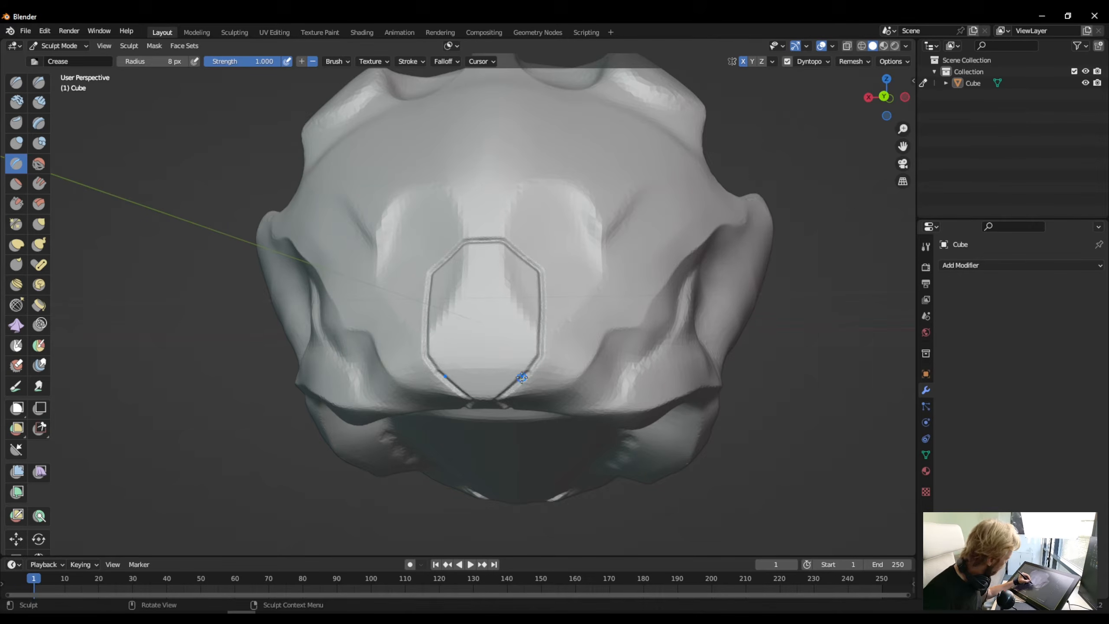
pyautogui.moveTo(522, 377); pyautogui.dragTo(469, 323)
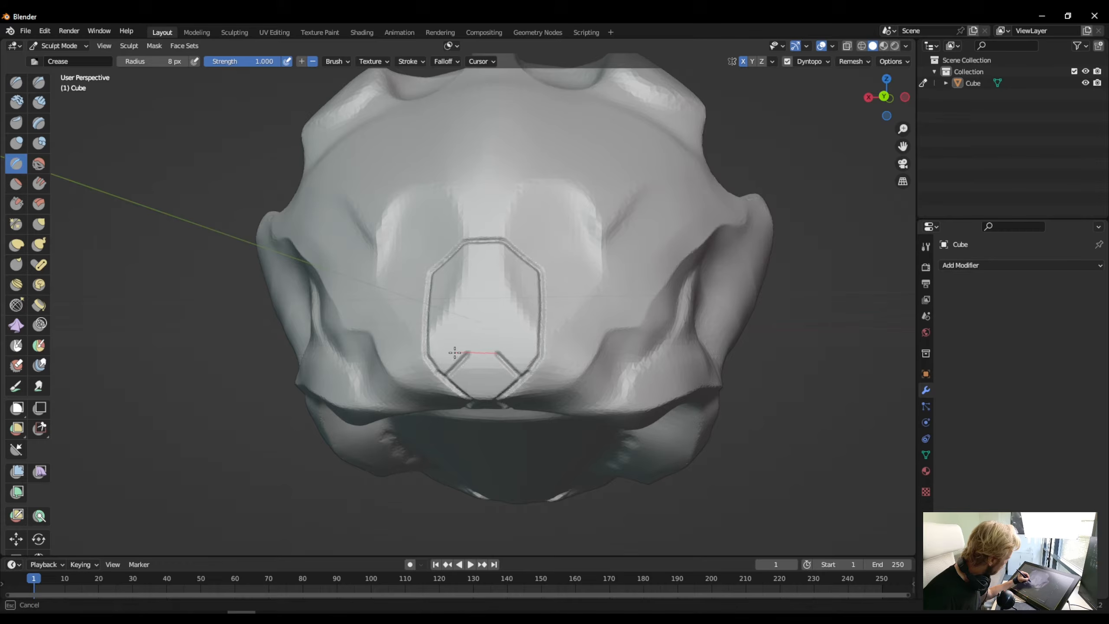
pyautogui.moveTo(455, 353); pyautogui.dragTo(441, 347)
# - Carve a second mirrored plate outline above the snout plate, narrowing into a pointed strip between the forehead hollows
pyautogui.moveTo(441, 347)
pyautogui.mouseDown(button='middle')
pyautogui.moveTo(452, 284)
pyautogui.moveTo(495, 479)
pyautogui.mouseUp(button='middle')
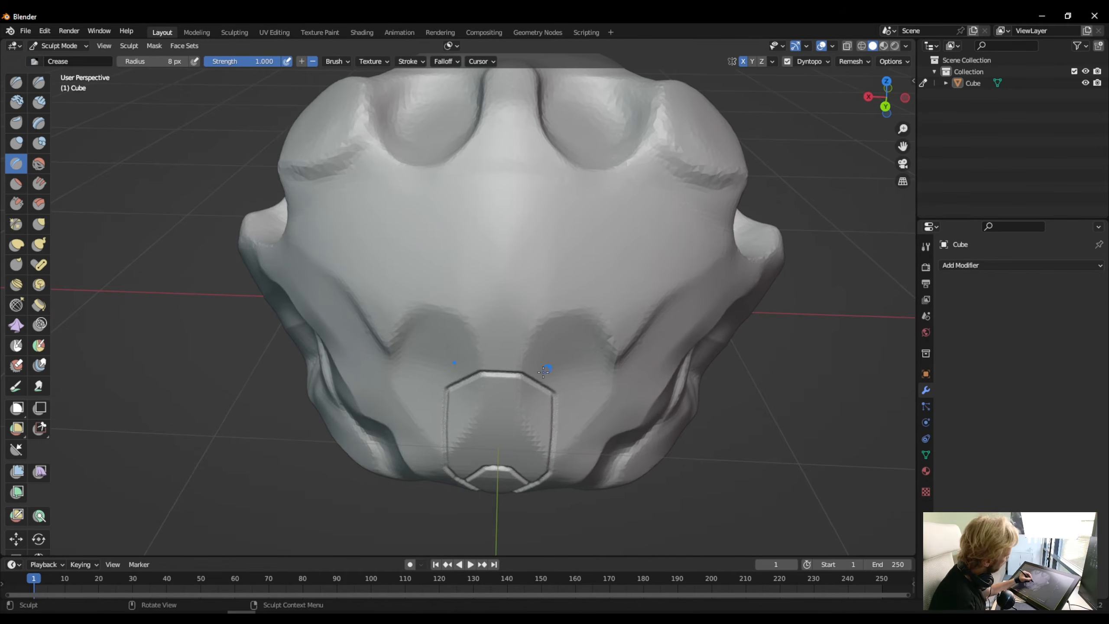
pyautogui.moveTo(538, 383); pyautogui.dragTo(544, 376)
pyautogui.moveTo(576, 325)
pyautogui.mouseDown()
pyautogui.moveTo(584, 310)
pyautogui.moveTo(559, 248)
pyautogui.mouseUp()
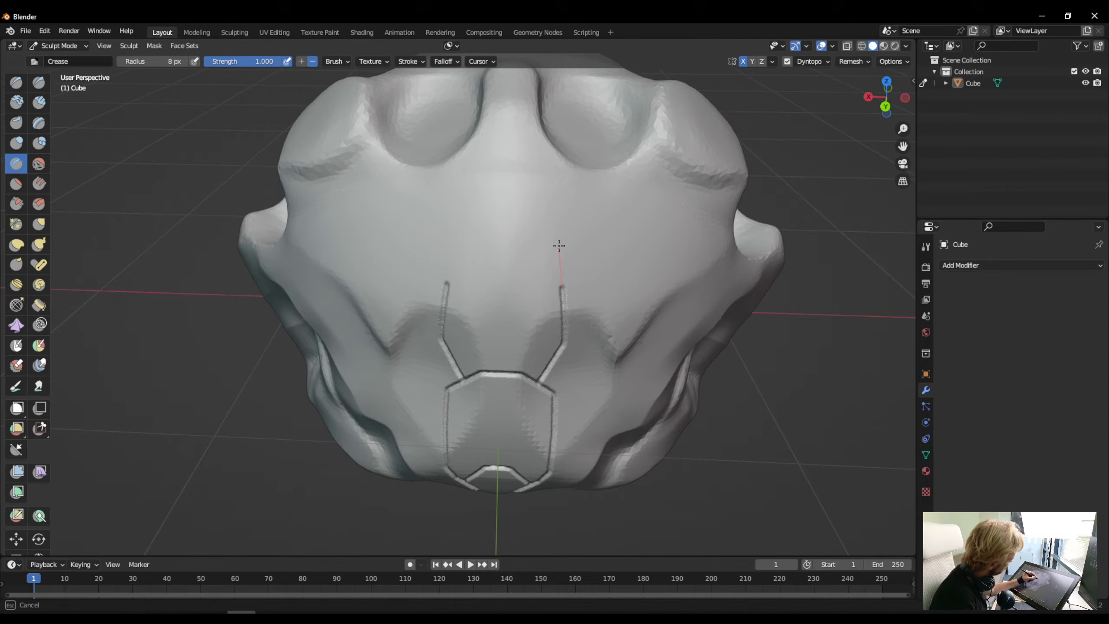
pyautogui.moveTo(549, 248)
pyautogui.mouseDown()
pyautogui.moveTo(492, 216)
pyautogui.moveTo(525, 193)
pyautogui.moveTo(532, 99)
pyautogui.moveTo(491, 128)
pyautogui.moveTo(489, 73)
pyautogui.mouseUp()
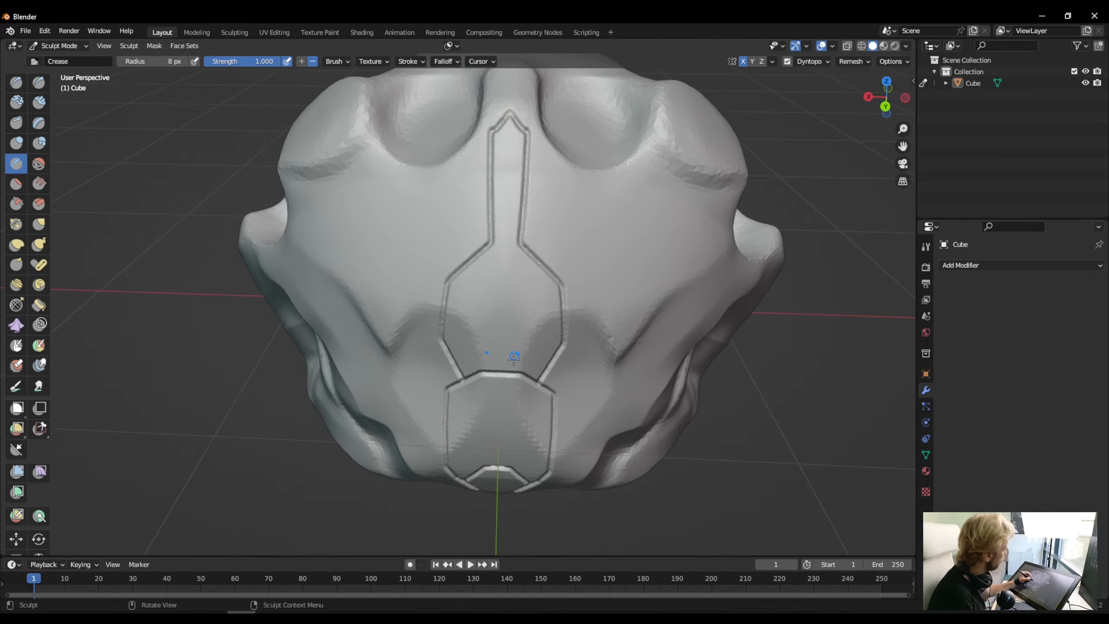
# - Carve mirrored creases from the central strip's tip across both forehead hollows and along the lower edges of the outer brow bumps
pyautogui.moveTo(515, 357); pyautogui.dragTo(513, 413, button='middle')
pyautogui.moveTo(522, 308); pyautogui.dragTo(506, 278, button='middle')
pyautogui.moveTo(507, 280)
pyautogui.mouseDown()
pyautogui.moveTo(516, 270)
pyautogui.moveTo(485, 270)
pyautogui.moveTo(479, 255)
pyautogui.moveTo(558, 221)
pyautogui.mouseUp()
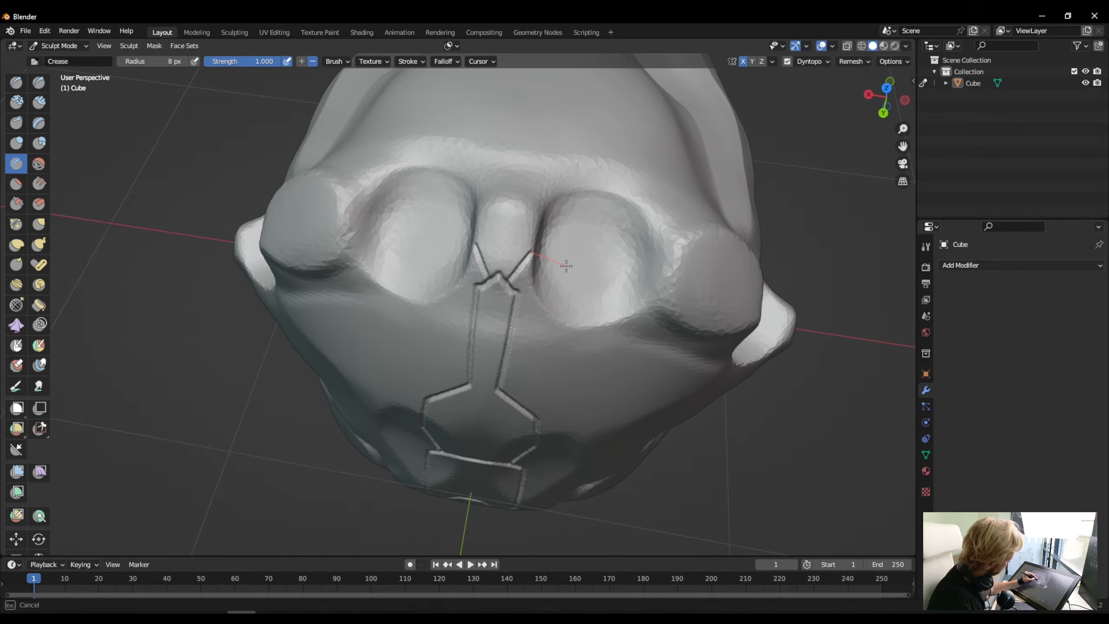
pyautogui.moveTo(588, 272); pyautogui.dragTo(620, 273)
pyautogui.moveTo(427, 241); pyautogui.dragTo(425, 244)
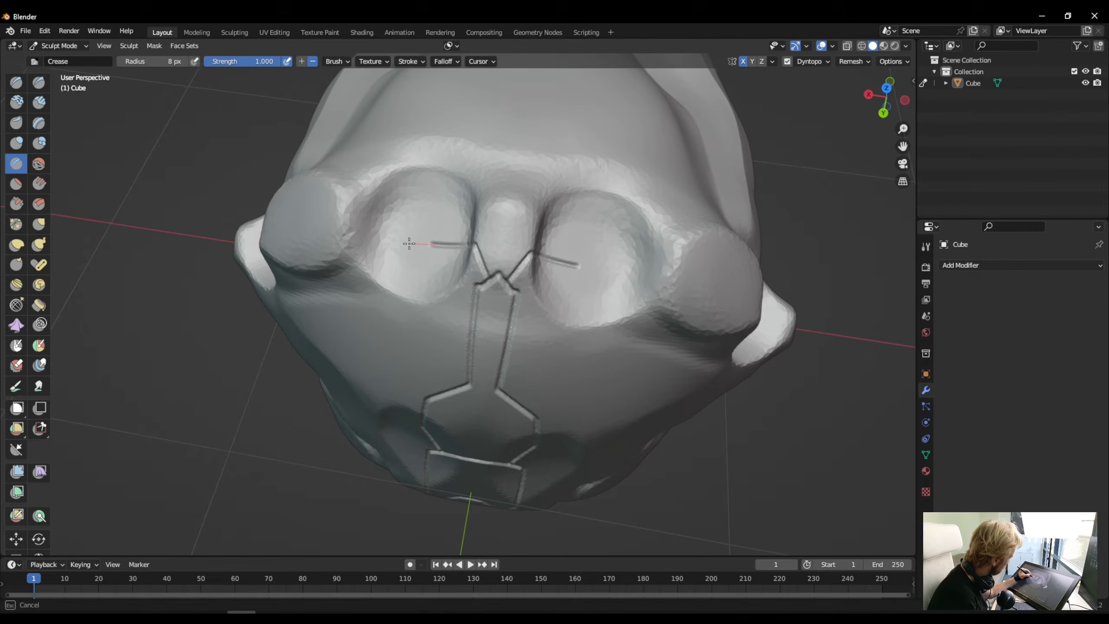
pyautogui.moveTo(399, 243); pyautogui.dragTo(312, 213)
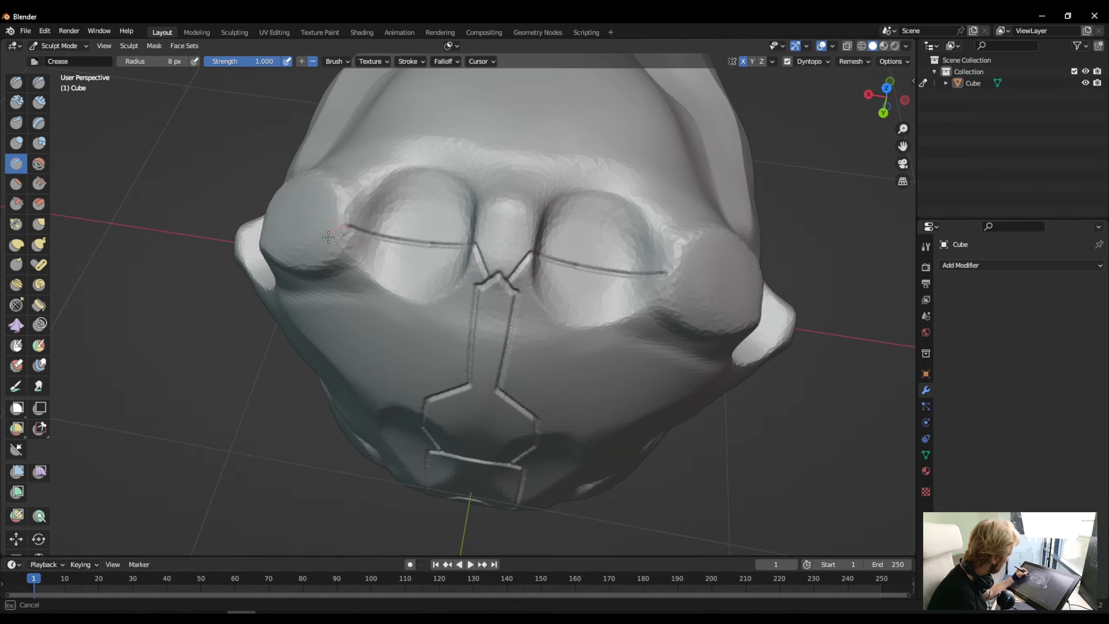
pyautogui.moveTo(337, 276)
pyautogui.mouseDown()
pyautogui.moveTo(306, 287)
pyautogui.moveTo(268, 269)
pyautogui.moveTo(235, 223)
pyautogui.mouseUp()
pyautogui.moveTo(274, 234)
pyautogui.mouseDown(button='middle')
pyautogui.moveTo(339, 197)
pyautogui.moveTo(330, 191)
pyautogui.mouseUp(button='middle')
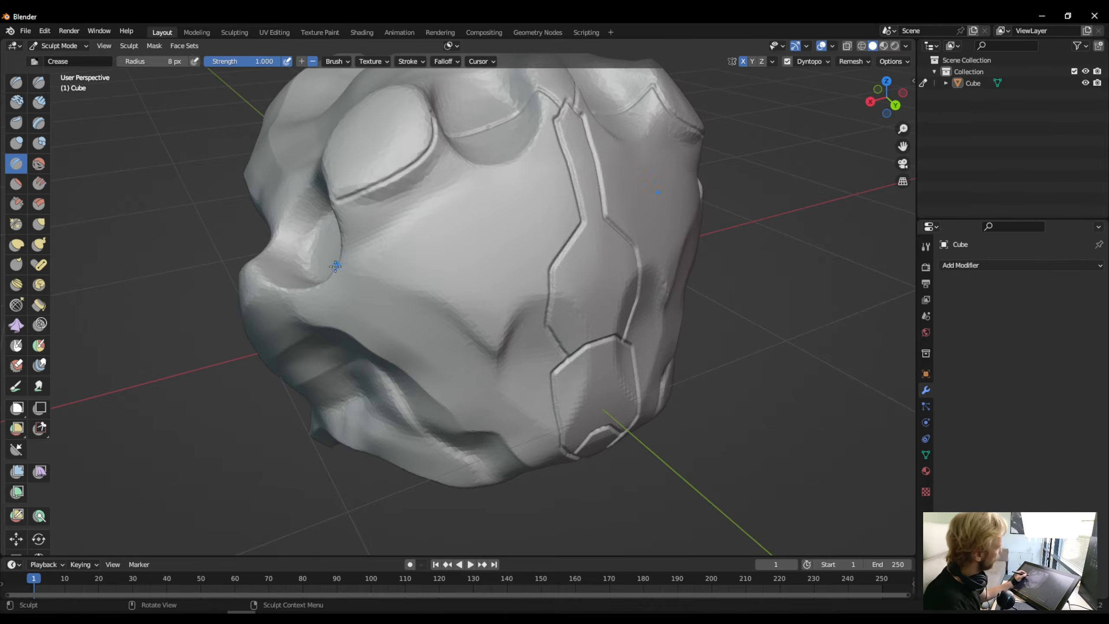
# - Extend the crease from the outer brow bump over the rim into the eye socket
pyautogui.moveTo(336, 266); pyautogui.dragTo(306, 274, button='middle')
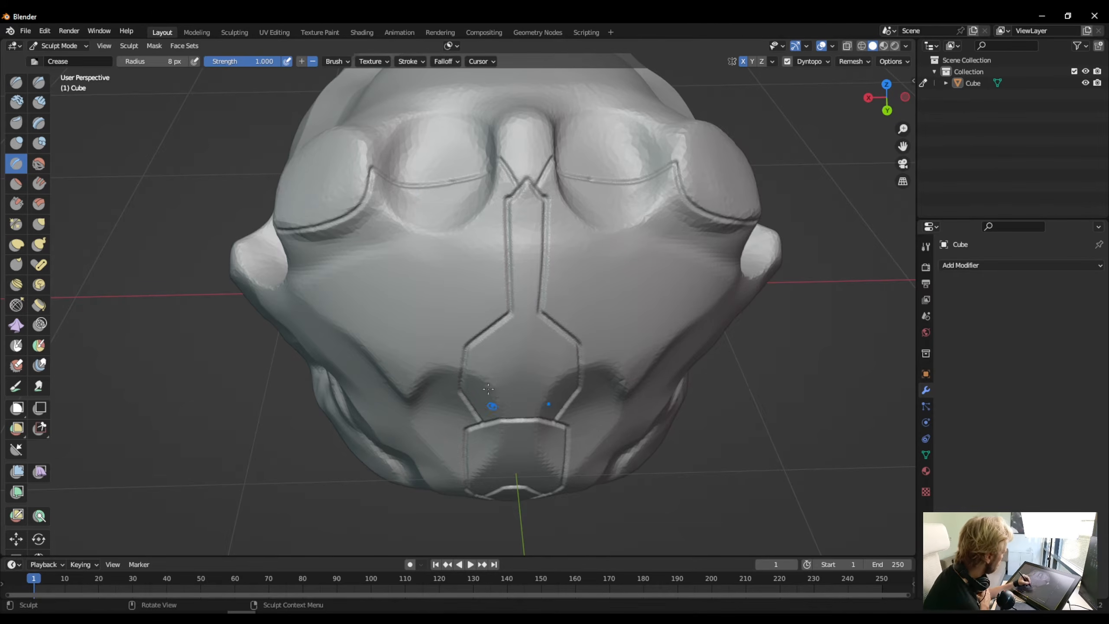
pyautogui.moveTo(518, 476)
pyautogui.mouseDown(button='middle')
pyautogui.moveTo(384, 432)
pyautogui.moveTo(445, 361)
pyautogui.moveTo(458, 362)
pyautogui.moveTo(440, 377)
pyautogui.mouseUp(button='middle')
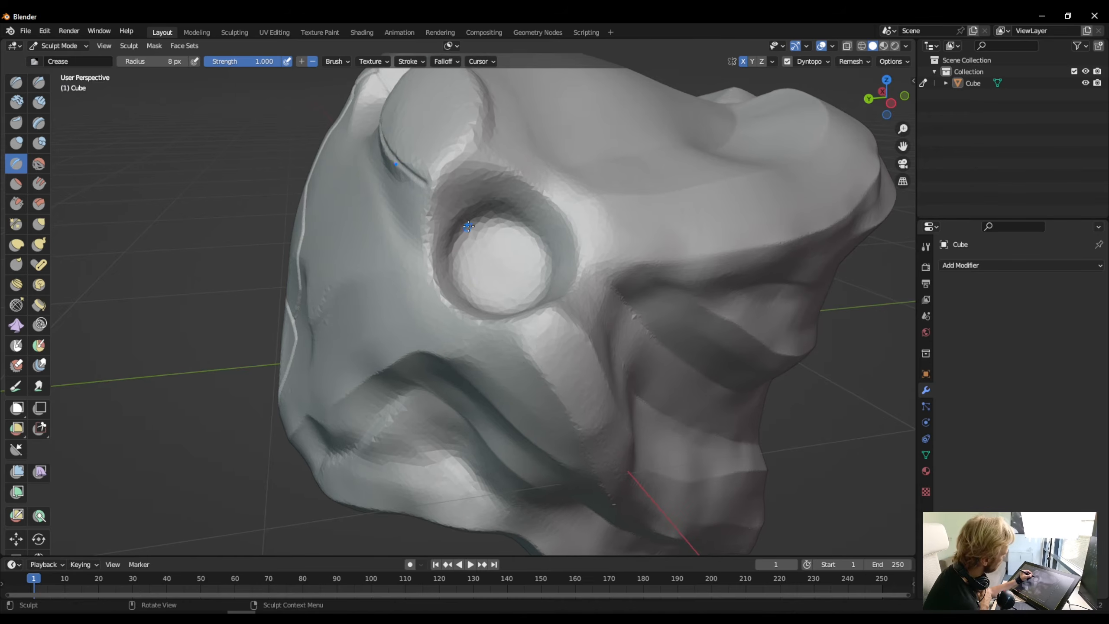
pyautogui.moveTo(468, 226)
pyautogui.mouseDown()
pyautogui.moveTo(419, 164)
pyautogui.moveTo(396, 169)
pyautogui.mouseUp()
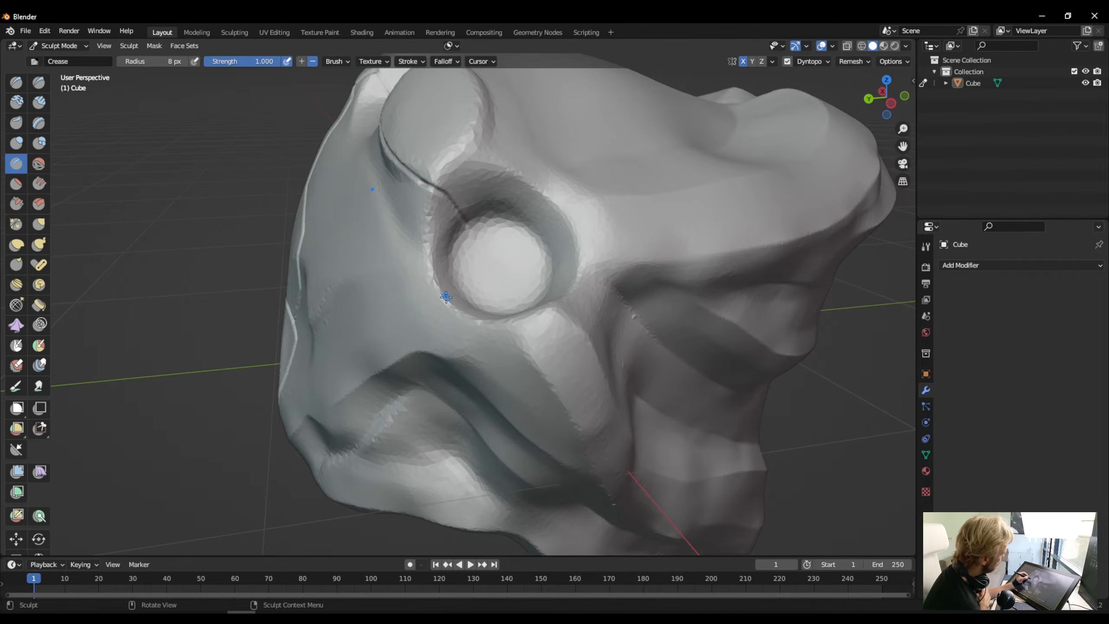
# - Carve a mirrored crease from the snout plate across the cheek to the outer brow bump, with a branch slanting down beside the snout
pyautogui.moveTo(445, 297); pyautogui.dragTo(450, 319, button='middle')
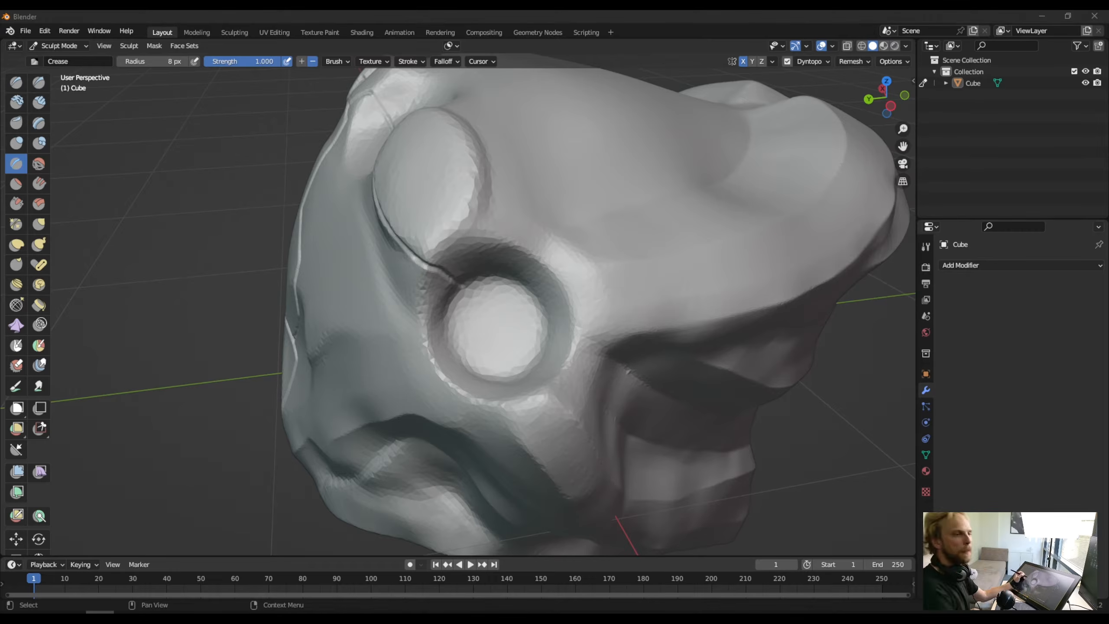
pyautogui.moveTo(462, 290); pyautogui.dragTo(536, 350)
pyautogui.hotkey('ctrl', 'z')
pyautogui.moveTo(562, 315)
pyautogui.mouseDown(button='middle')
pyautogui.moveTo(545, 201)
pyautogui.moveTo(548, 209)
pyautogui.mouseUp(button='middle')
pyautogui.moveTo(614, 194)
pyautogui.mouseDown()
pyautogui.moveTo(559, 263)
pyautogui.moveTo(586, 347)
pyautogui.mouseUp()
pyautogui.moveTo(568, 345); pyautogui.dragTo(661, 340, button='middle')
pyautogui.moveTo(395, 247); pyautogui.dragTo(498, 355)
pyautogui.moveTo(555, 211); pyautogui.dragTo(532, 186)
pyautogui.moveTo(542, 196)
pyautogui.mouseDown()
pyautogui.moveTo(377, 203)
pyautogui.moveTo(544, 195)
pyautogui.mouseUp()
pyautogui.hotkey('ctrl', 'z')
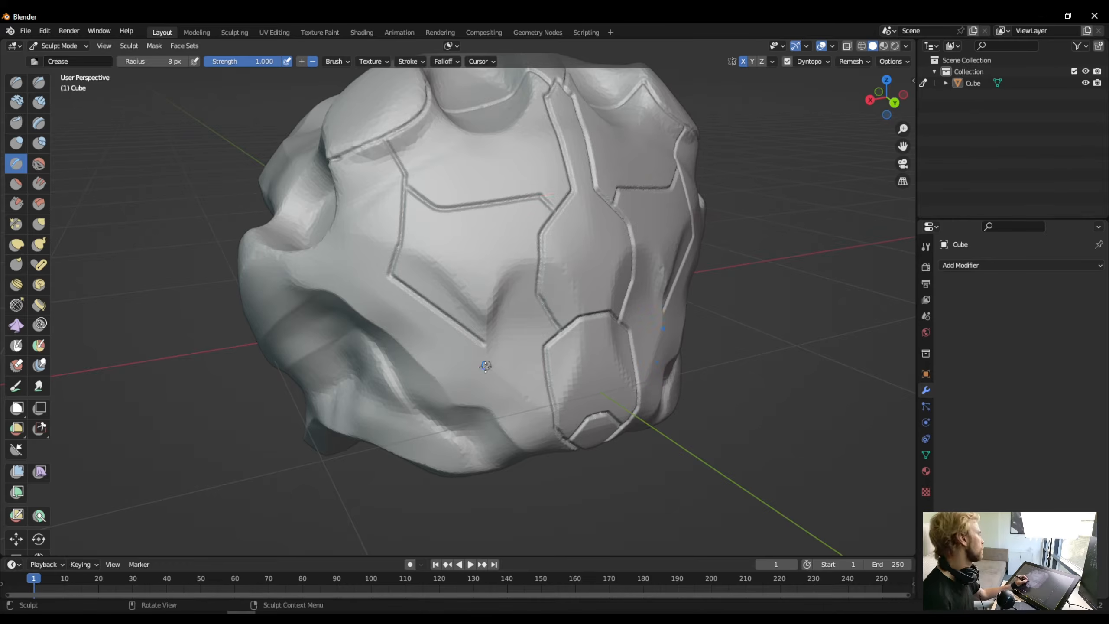
# - Close the mirrored cheek plate outlines by carving around the cheek hollows up to the edge of the upper snout plate
pyautogui.moveTo(543, 195); pyautogui.dragTo(431, 234, button='middle')
pyautogui.moveTo(433, 283); pyautogui.dragTo(398, 259, button='middle')
pyautogui.moveTo(496, 220); pyautogui.dragTo(427, 298)
pyautogui.moveTo(406, 369); pyautogui.dragTo(382, 340, button='middle')
pyautogui.moveTo(374, 284); pyautogui.dragTo(430, 314)
pyautogui.hotkey('ctrl', 'z')
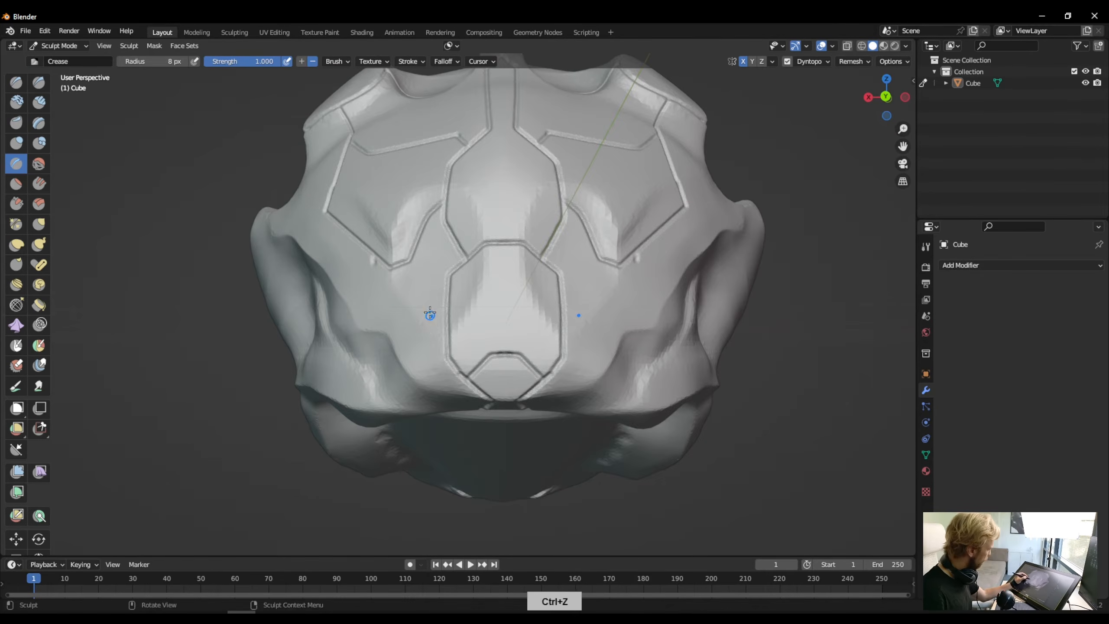
# - Carve a short mirrored crease on the lower cheeks, below the closed cheek plates and beside the snout
pyautogui.moveTo(371, 257); pyautogui.dragTo(374, 288)
pyautogui.hotkey('ctrl', 'z')
pyautogui.moveTo(561, 302); pyautogui.dragTo(575, 327, button='middle')
pyautogui.moveTo(640, 282); pyautogui.dragTo(639, 315)
pyautogui.moveTo(640, 316); pyautogui.dragTo(579, 386)
pyautogui.moveTo(579, 386); pyautogui.dragTo(573, 426)
pyautogui.moveTo(573, 426)
pyautogui.mouseDown(button='middle')
pyautogui.moveTo(324, 345)
pyautogui.moveTo(309, 321)
pyautogui.mouseUp(button='middle')
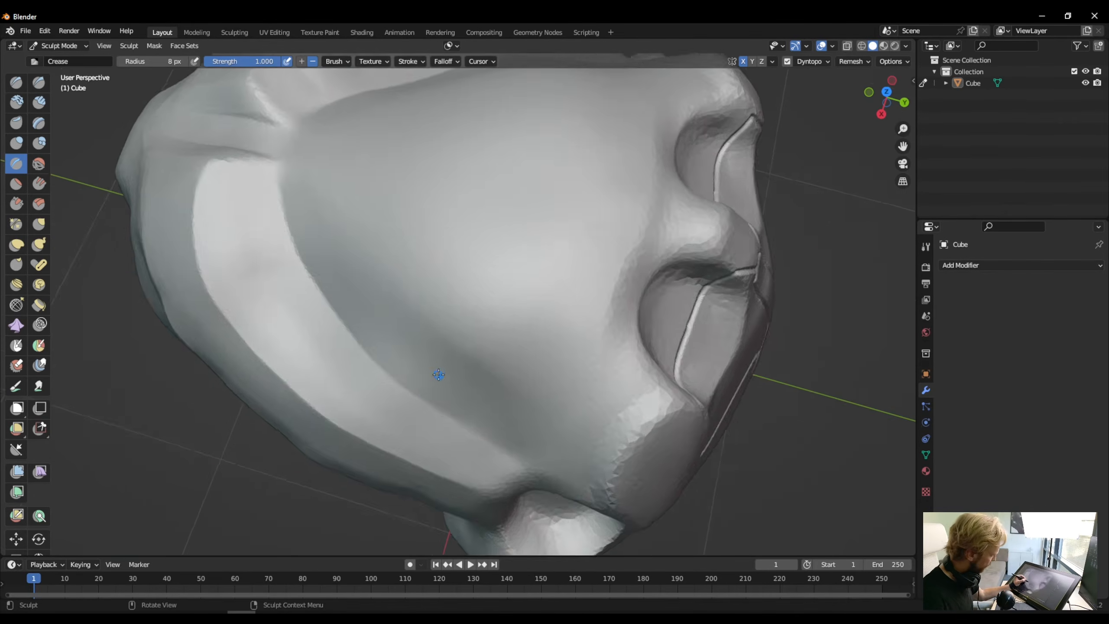
# - Carve a large mirrored crown plate outline from the central strip behind the brow bumps and back along the raised rim
pyautogui.keyDown('ctrl'); pyautogui.moveTo(438, 377); pyautogui.dragTo(441, 404, button='middle'); pyautogui.keyUp('ctrl')
pyautogui.moveTo(660, 282); pyautogui.dragTo(572, 257)
pyautogui.moveTo(609, 264); pyautogui.dragTo(613, 189)
pyautogui.moveTo(605, 242)
pyautogui.mouseDown()
pyautogui.moveTo(322, 189)
pyautogui.moveTo(257, 191)
pyautogui.mouseUp()
pyautogui.hotkey('ctrl', 'z')
pyautogui.moveTo(302, 208); pyautogui.dragTo(313, 237, button='middle')
pyautogui.moveTo(196, 292); pyautogui.dragTo(657, 370)
pyautogui.moveTo(321, 391); pyautogui.dragTo(376, 371, button='middle')
pyautogui.hotkey('ctrl', 'z')
pyautogui.moveTo(372, 91)
pyautogui.mouseDown()
pyautogui.moveTo(320, 182)
pyautogui.moveTo(319, 359)
pyautogui.moveTo(347, 371)
pyautogui.mouseUp()
pyautogui.moveTo(371, 372)
pyautogui.mouseDown(button='middle')
pyautogui.moveTo(349, 350)
pyautogui.moveTo(288, 336)
pyautogui.mouseUp(button='middle')
pyautogui.moveTo(596, 171); pyautogui.dragTo(474, 338)
pyautogui.moveTo(462, 319)
pyautogui.mouseDown(button='middle')
pyautogui.moveTo(393, 345)
pyautogui.moveTo(310, 280)
pyautogui.mouseUp(button='middle')
pyautogui.moveTo(436, 249); pyautogui.dragTo(407, 337)
pyautogui.moveTo(401, 305); pyautogui.dragTo(515, 367, button='middle')
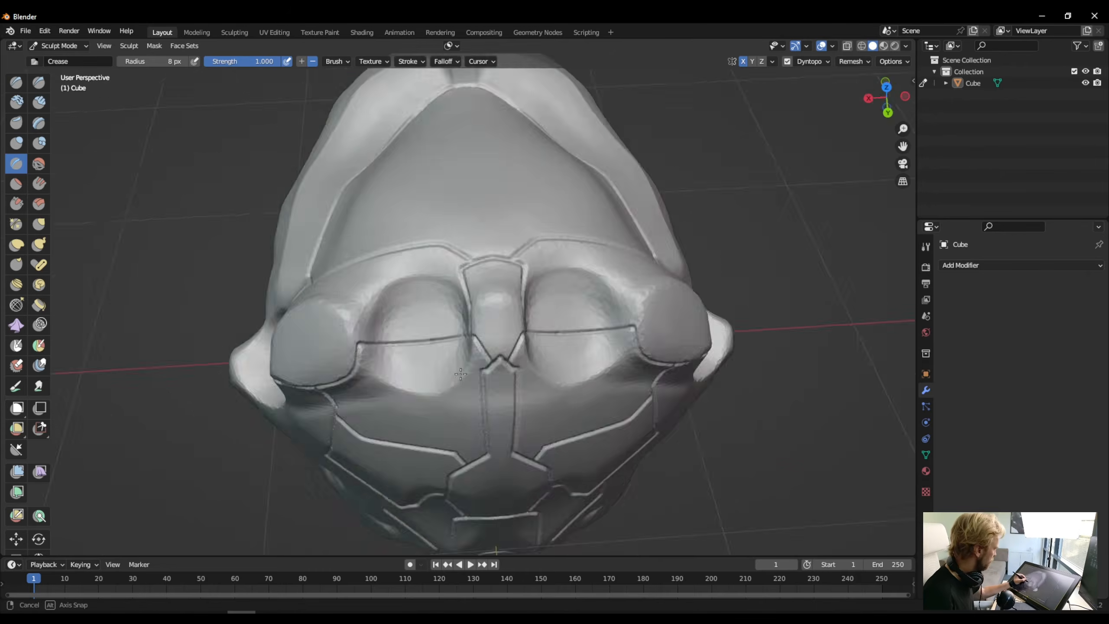
pyautogui.moveTo(437, 332)
pyautogui.mouseDown(button='middle')
pyautogui.moveTo(522, 273)
pyautogui.moveTo(620, 341)
pyautogui.mouseUp(button='middle')
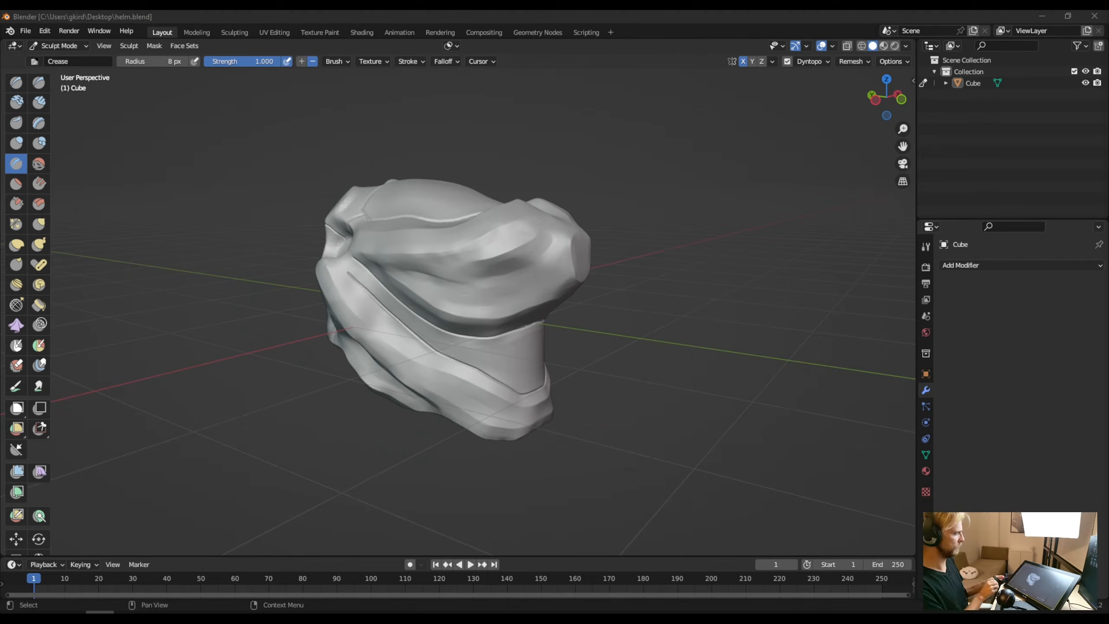
pyautogui.click(473, 458)
pyautogui.press(']')
pyautogui.scroll(4, 428, 424)
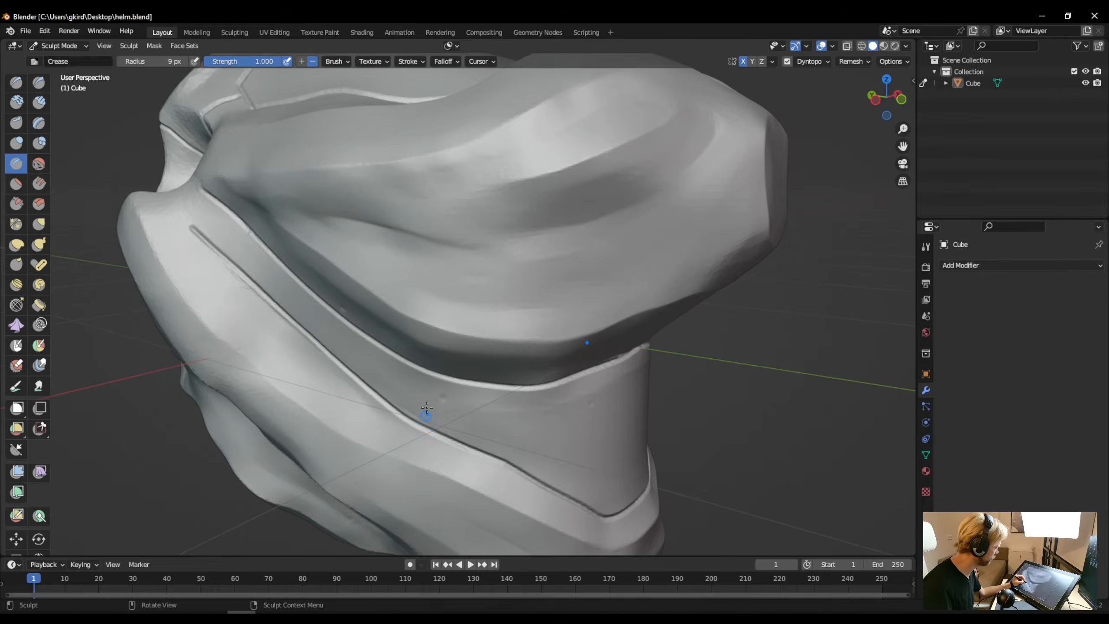
pyautogui.scroll(-1, 426, 412)
pyautogui.moveTo(428, 413); pyautogui.dragTo(339, 347, button='middle')
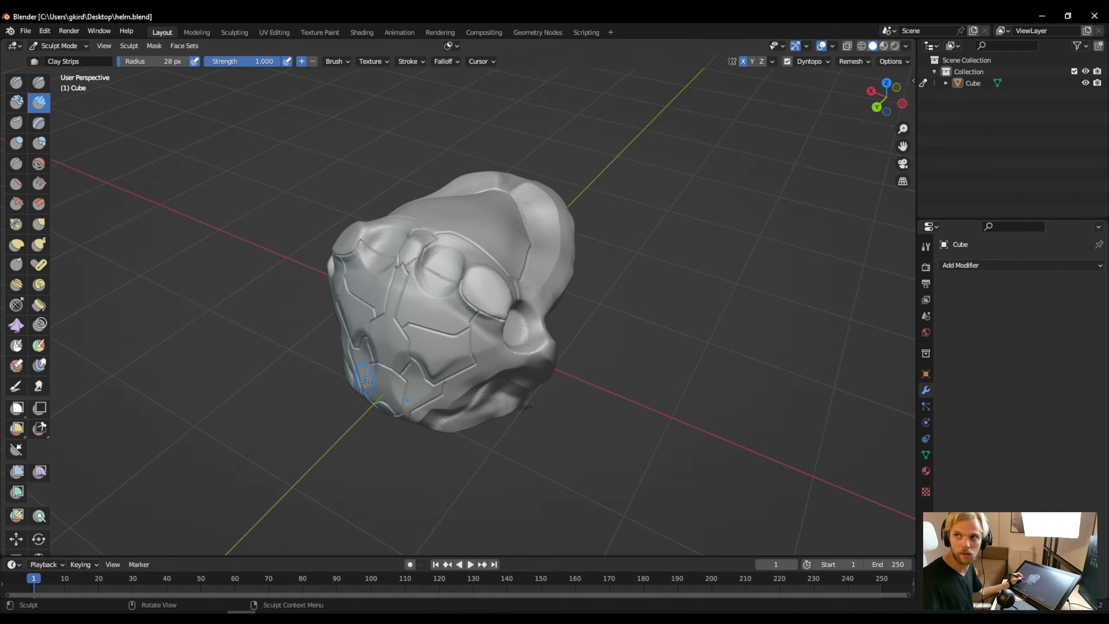
# - Nudge the surface at the front of the snout with the Grab brush
pyautogui.click(16, 245)
pyautogui.moveTo(376, 349); pyautogui.dragTo(354, 339, button='middle')
pyautogui.moveTo(339, 334); pyautogui.dragTo(349, 335)
pyautogui.moveTo(356, 336); pyautogui.dragTo(370, 334, button='middle')
pyautogui.moveTo(433, 380)
pyautogui.mouseDown(button='middle')
pyautogui.moveTo(402, 346)
pyautogui.moveTo(336, 340)
pyautogui.moveTo(358, 285)
pyautogui.mouseUp(button='middle')
# - Try to carve a thin crease down the jaw from the side strip's lower edge with the Crease brush at 6 px
pyautogui.hotkey('shift', 'c')
pyautogui.scroll(5, 358, 285)
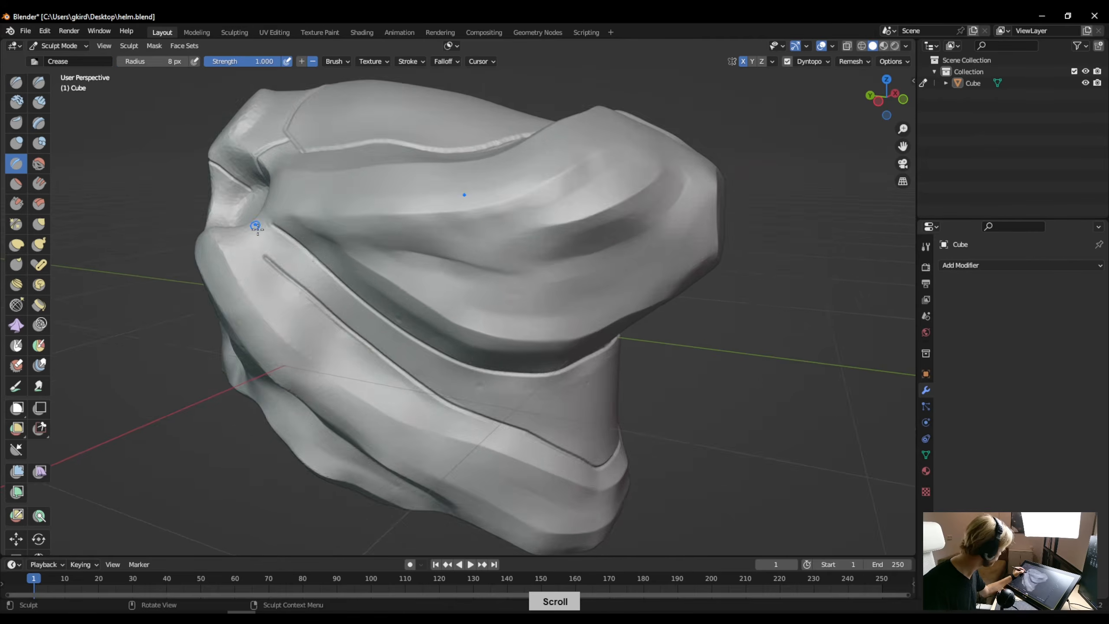
pyautogui.moveTo(493, 305); pyautogui.dragTo(461, 451, button='middle')
pyautogui.moveTo(462, 451); pyautogui.dragTo(468, 489)
pyautogui.moveTo(468, 489)
pyautogui.mouseDown(button='middle')
pyautogui.moveTo(446, 461)
pyautogui.moveTo(440, 396)
pyautogui.moveTo(459, 455)
pyautogui.mouseUp(button='middle')
pyautogui.hotkey('ctrl', 'z')
pyautogui.moveTo(461, 457); pyautogui.dragTo(443, 490)
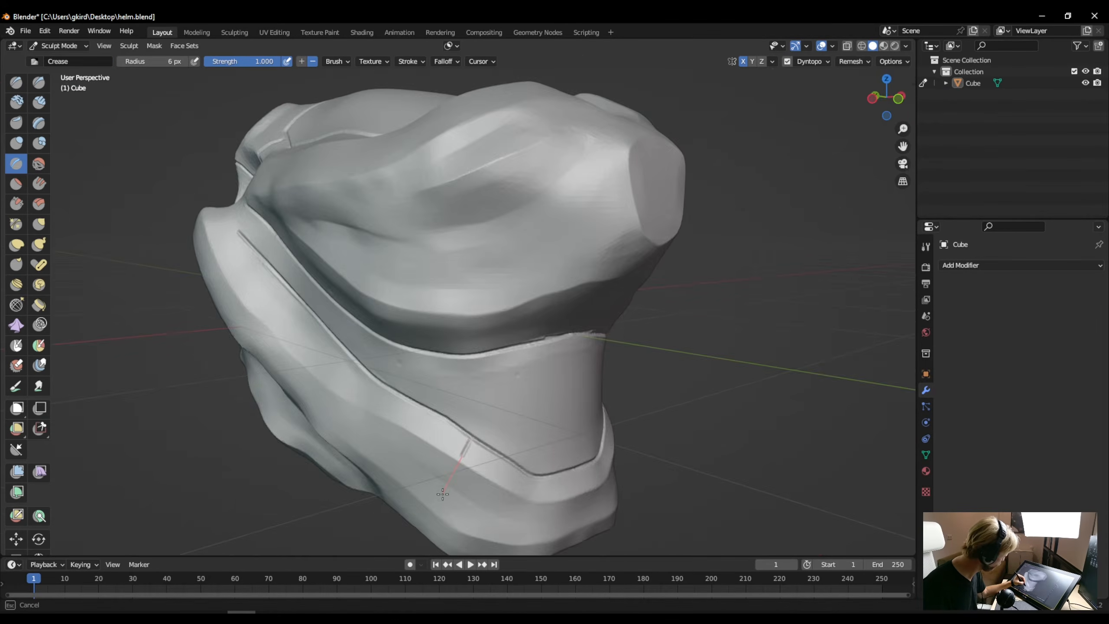
pyautogui.moveTo(443, 490); pyautogui.dragTo(489, 332, button='middle')
pyautogui.moveTo(504, 300); pyautogui.dragTo(510, 359)
pyautogui.moveTo(511, 359)
pyautogui.mouseDown(button='middle')
pyautogui.moveTo(544, 512)
pyautogui.moveTo(529, 520)
pyautogui.mouseUp(button='middle')
pyautogui.hotkey('ctrl', 'z')
pyautogui.hotkey('ctrl', 'z')
pyautogui.hotkey('ctrl', 'z')
# - Flatten the front end of the side strip's lower crease below the eye socket with the Scrape/Peaks brush at 24 px
pyautogui.click(16, 204)
pyautogui.moveTo(381, 334); pyautogui.dragTo(388, 311)
pyautogui.click(824, 62)
pyautogui.moveTo(836, 84); pyautogui.dragTo(847, 84)
pyautogui.press('f')
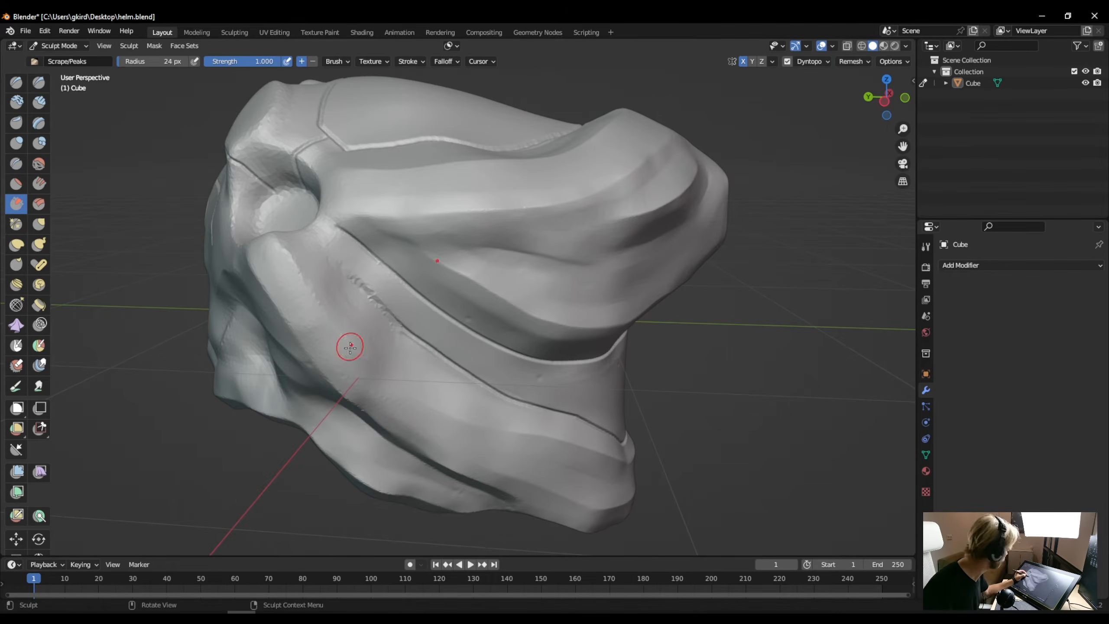
pyautogui.keyDown('shift'); pyautogui.moveTo(350, 348); pyautogui.dragTo(341, 306); pyautogui.keyUp('shift')
# - Turn off Dyntopo and voxel-remesh the whole head, with the Clay Strips brush selected
pyautogui.click(824, 62)
pyautogui.moveTo(372, 288)
pyautogui.mouseDown(button='middle')
pyautogui.moveTo(285, 418)
pyautogui.moveTo(388, 478)
pyautogui.mouseUp(button='middle')
pyautogui.press('c')
pyautogui.click(853, 61)
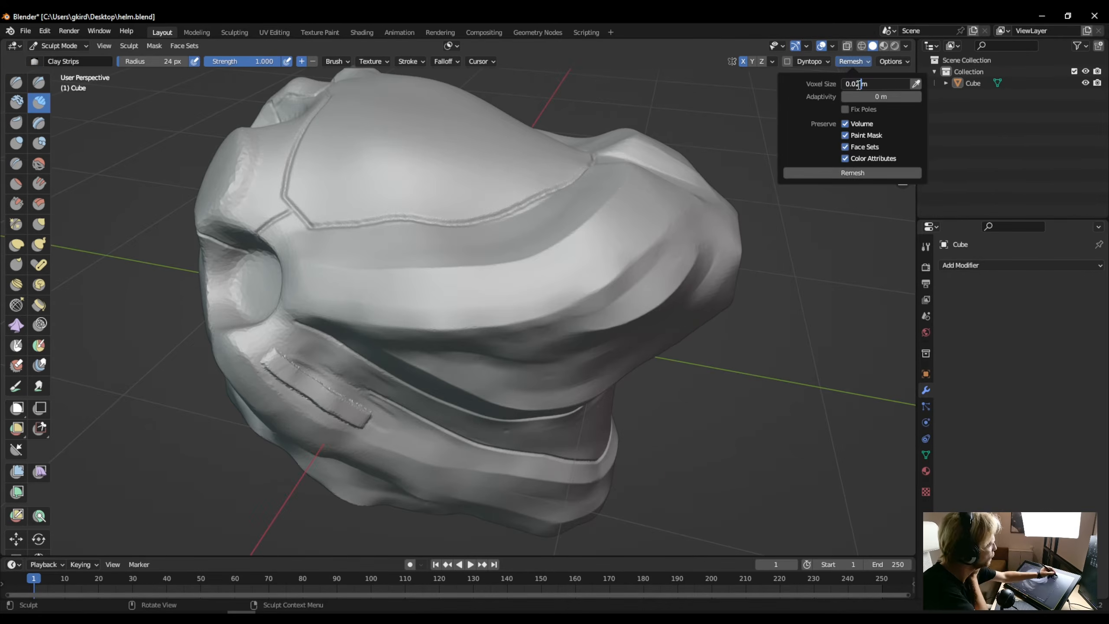
pyautogui.click(827, 171)
# - Build up mirrored clay on the cheek below the eye socket with Clay Strips, enlarging the brush to 42 px
pyautogui.moveTo(336, 398); pyautogui.dragTo(345, 399)
pyautogui.moveTo(345, 400)
pyautogui.mouseDown(button='middle')
pyautogui.moveTo(367, 433)
pyautogui.moveTo(401, 295)
pyautogui.mouseUp(button='middle')
pyautogui.press('f')
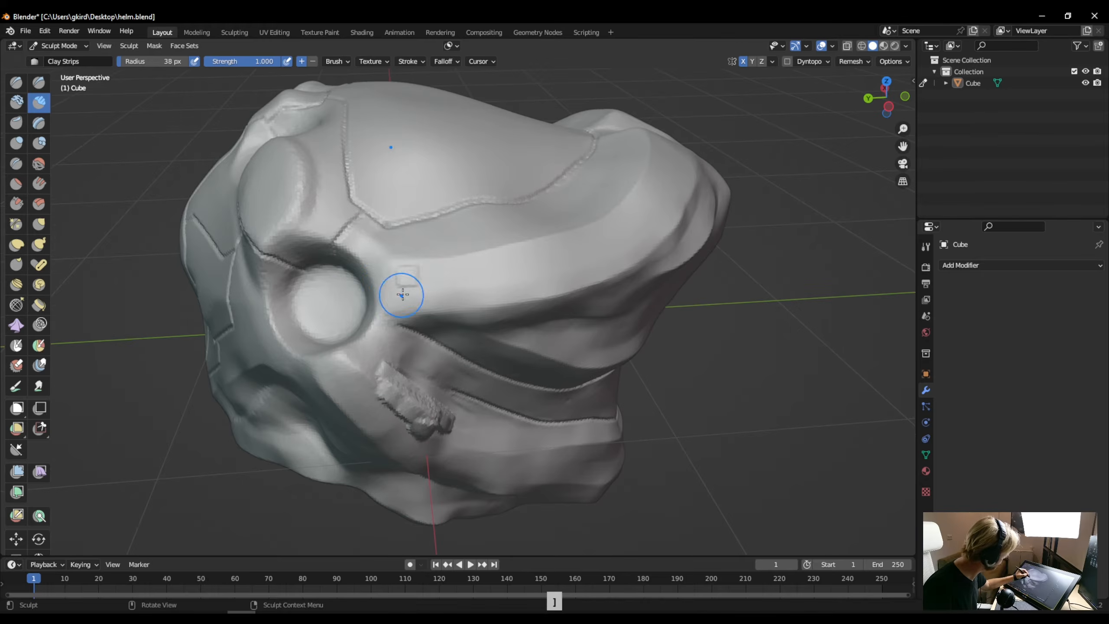
pyautogui.moveTo(400, 295); pyautogui.dragTo(389, 285)
pyautogui.moveTo(355, 363)
pyautogui.mouseDown(button='middle')
pyautogui.moveTo(284, 402)
pyautogui.moveTo(279, 262)
pyautogui.mouseUp(button='middle')
pyautogui.moveTo(279, 253); pyautogui.dragTo(244, 332)
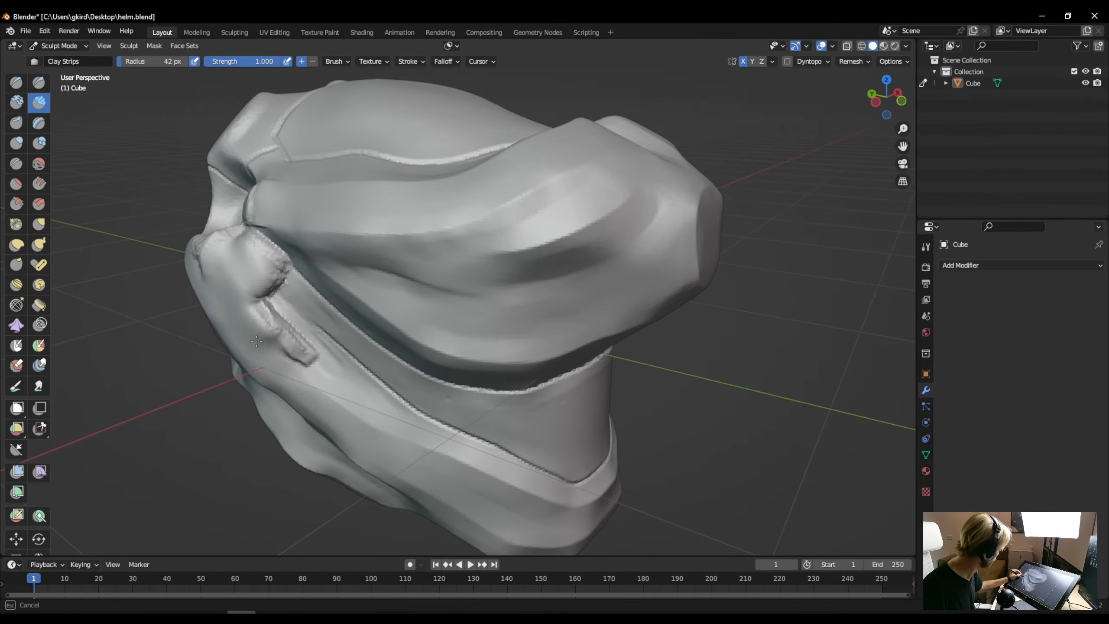
pyautogui.moveTo(244, 332); pyautogui.dragTo(306, 306, button='middle')
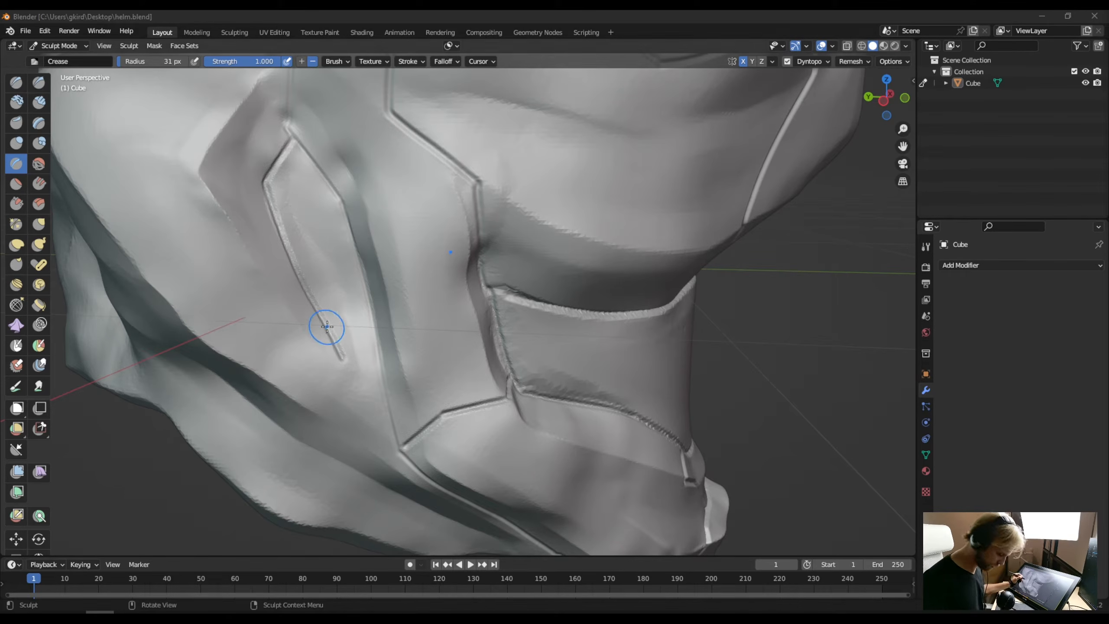
# - Smooth away the front crease of the narrow pointed plate on the side of the cheek
pyautogui.keyDown('shift'); pyautogui.moveTo(321, 329); pyautogui.dragTo(340, 347); pyautogui.keyUp('shift')
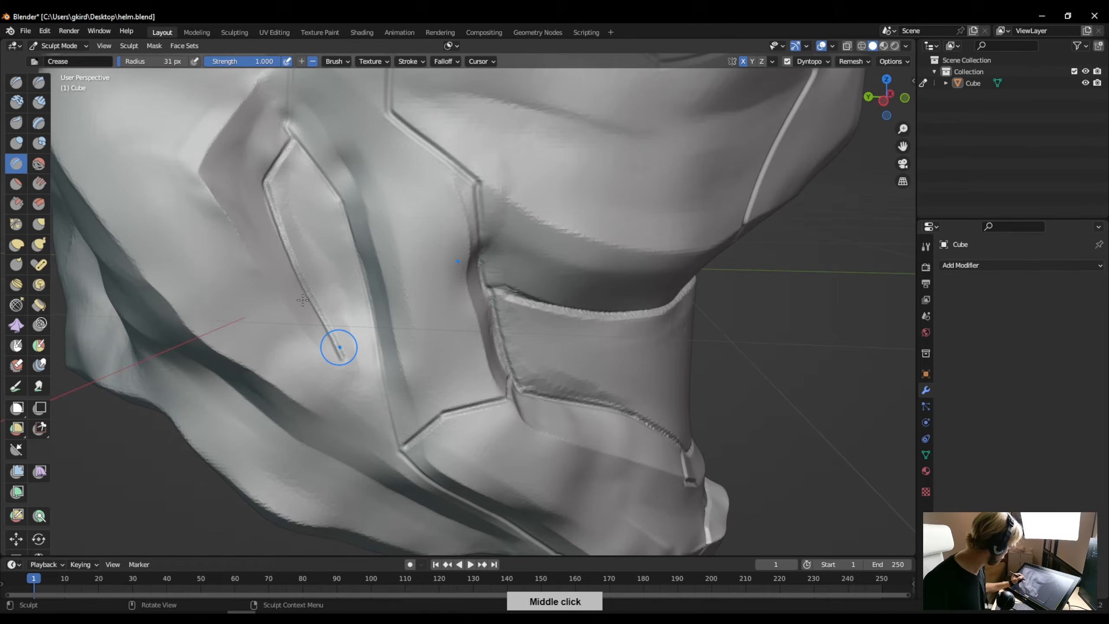
pyautogui.moveTo(317, 317)
pyautogui.keyDown('shift'); pyautogui.mouseDown(button='middle')
pyautogui.moveTo(323, 284)
pyautogui.moveTo(341, 357)
pyautogui.moveTo(337, 344)
pyautogui.mouseUp(button='middle'); pyautogui.keyUp('shift')
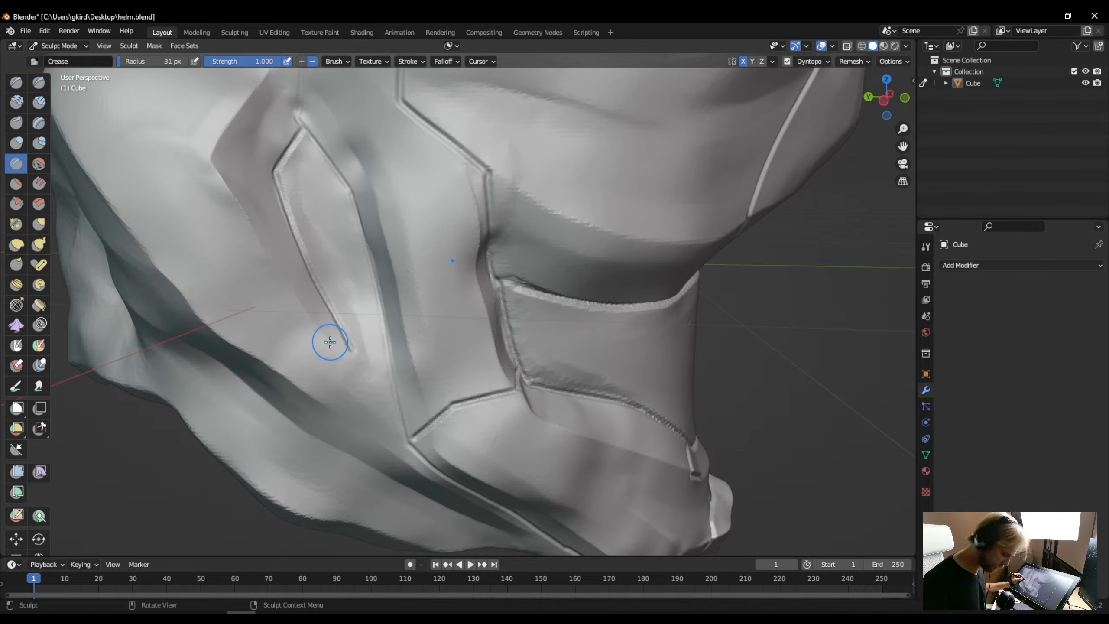
pyautogui.keyDown('shift'); pyautogui.moveTo(340, 342); pyautogui.dragTo(317, 304); pyautogui.keyUp('shift')
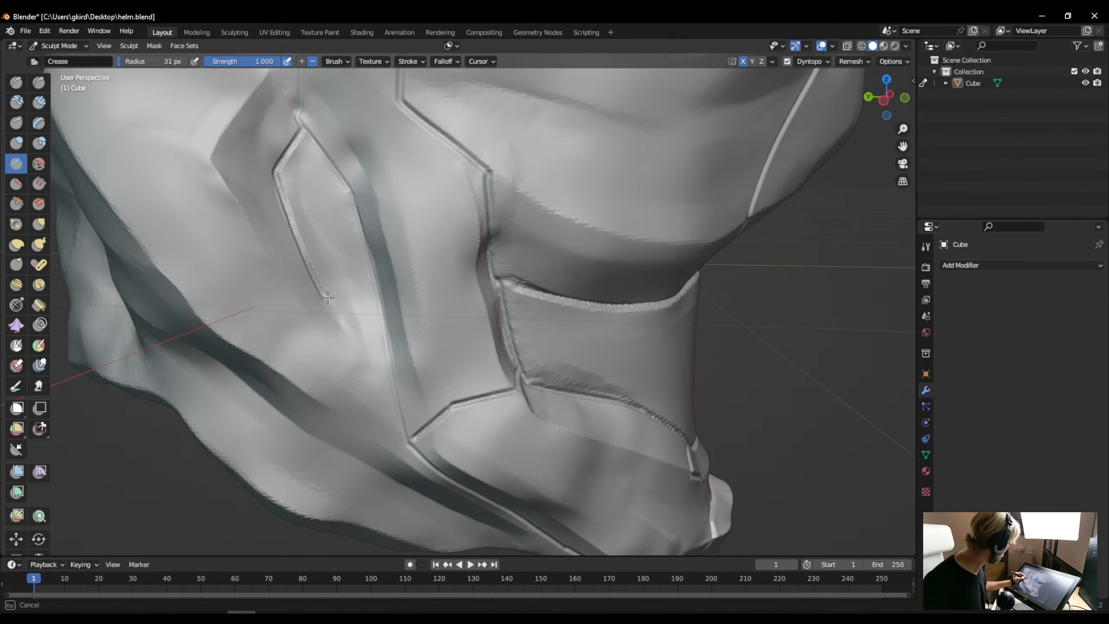
pyautogui.moveTo(289, 221)
pyautogui.keyDown('shift'); pyautogui.mouseDown()
pyautogui.moveTo(279, 183)
pyautogui.moveTo(294, 151)
pyautogui.mouseUp(); pyautogui.keyUp('shift')
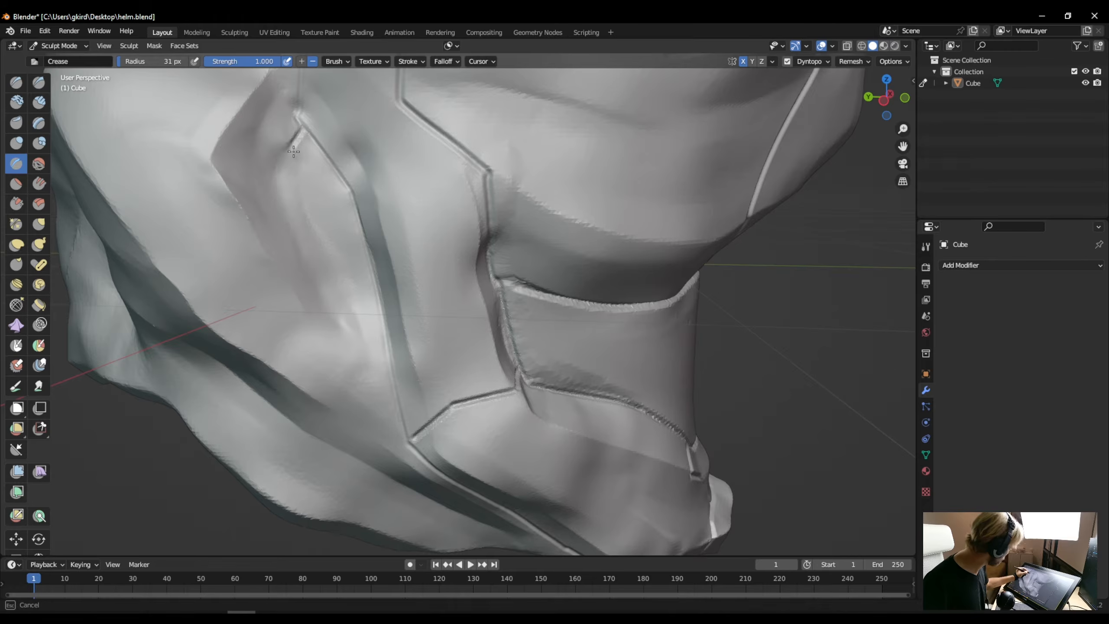
# - Scrape the smoothed cheek area flat around the pointed plate with the Scrape/Peaks brush at 31 px
pyautogui.click(21, 205)
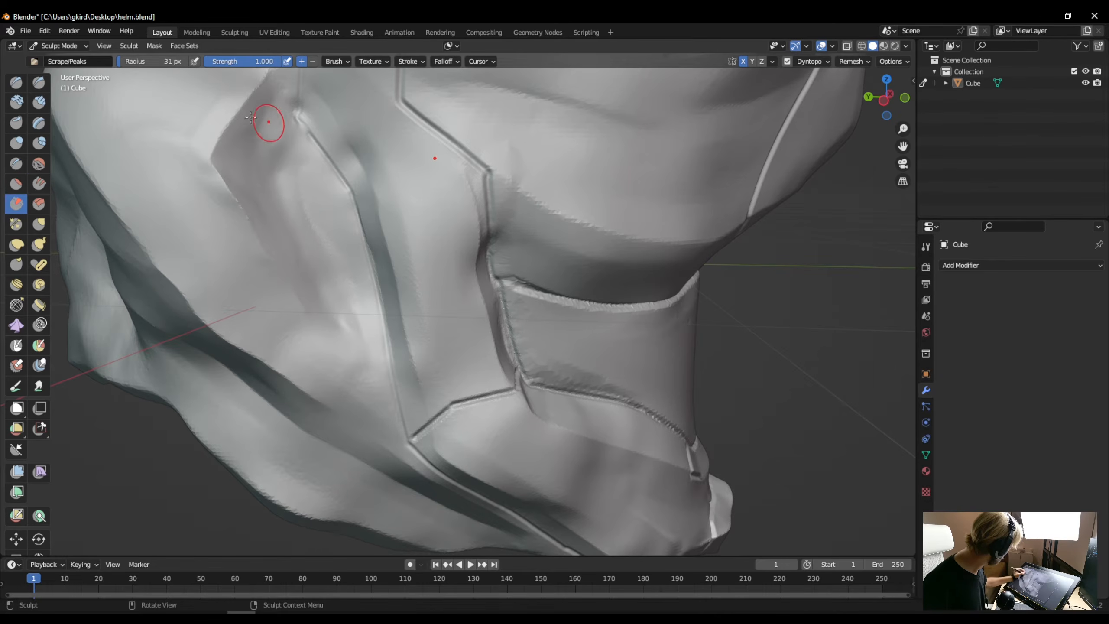
pyautogui.moveTo(283, 124)
pyautogui.mouseDown()
pyautogui.moveTo(268, 149)
pyautogui.moveTo(263, 286)
pyautogui.mouseUp()
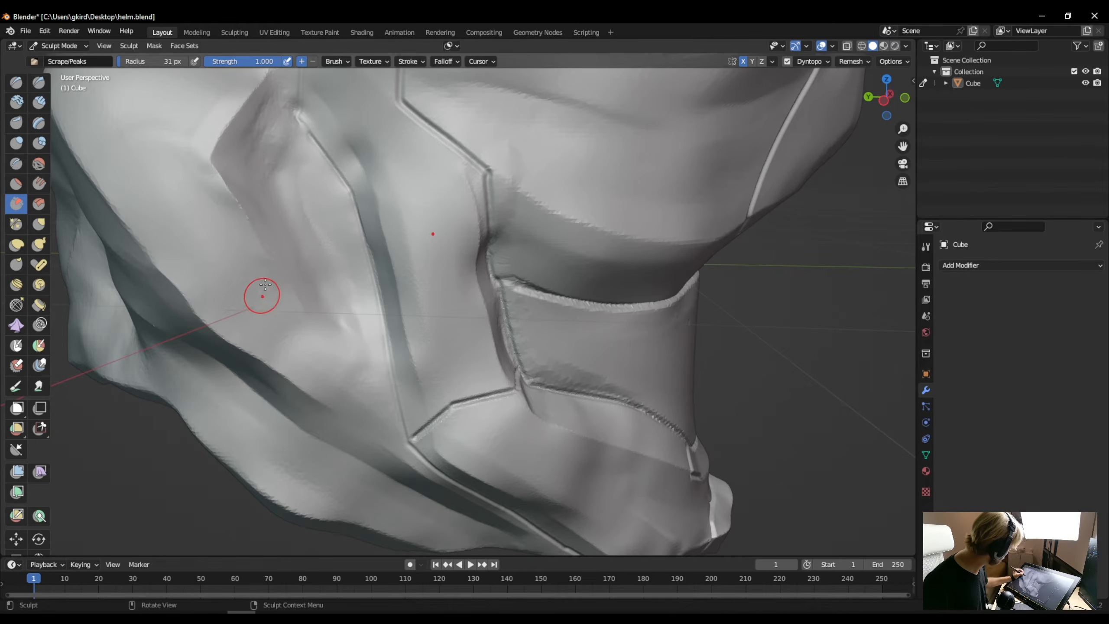
pyautogui.moveTo(259, 219); pyautogui.dragTo(283, 238)
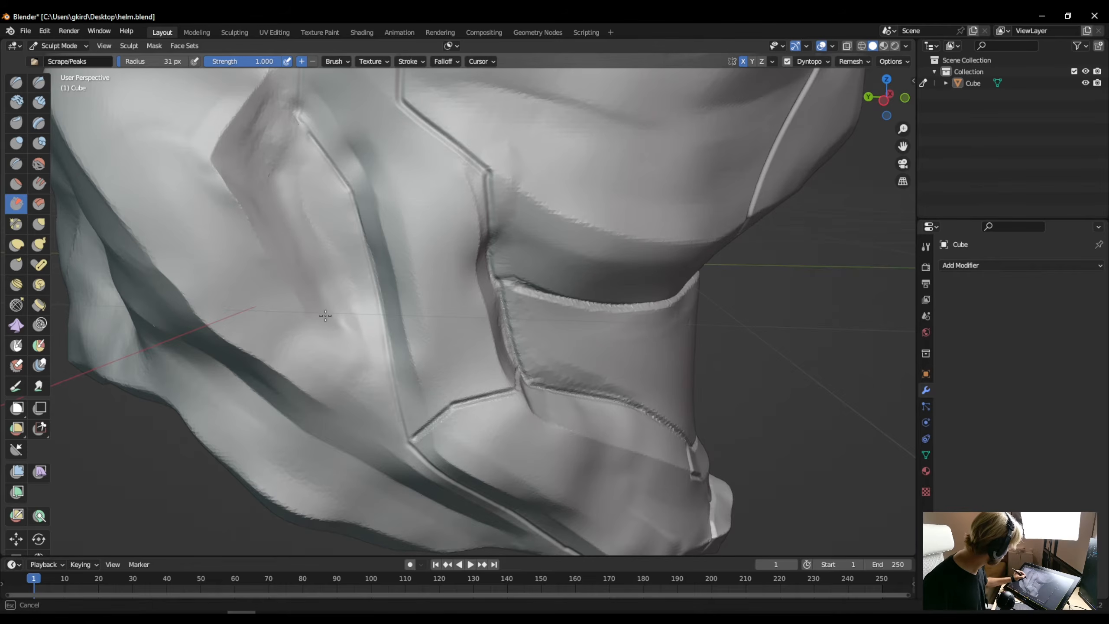
pyautogui.moveTo(327, 341); pyautogui.dragTo(341, 371)
pyautogui.moveTo(384, 435)
pyautogui.mouseDown(button='middle')
pyautogui.moveTo(381, 464)
pyautogui.moveTo(363, 424)
pyautogui.moveTo(280, 376)
pyautogui.moveTo(225, 410)
pyautogui.moveTo(369, 431)
pyautogui.moveTo(310, 288)
pyautogui.moveTo(318, 259)
pyautogui.moveTo(310, 280)
pyautogui.moveTo(304, 268)
pyautogui.mouseUp(button='middle')
pyautogui.scroll(-6, 381, 461)
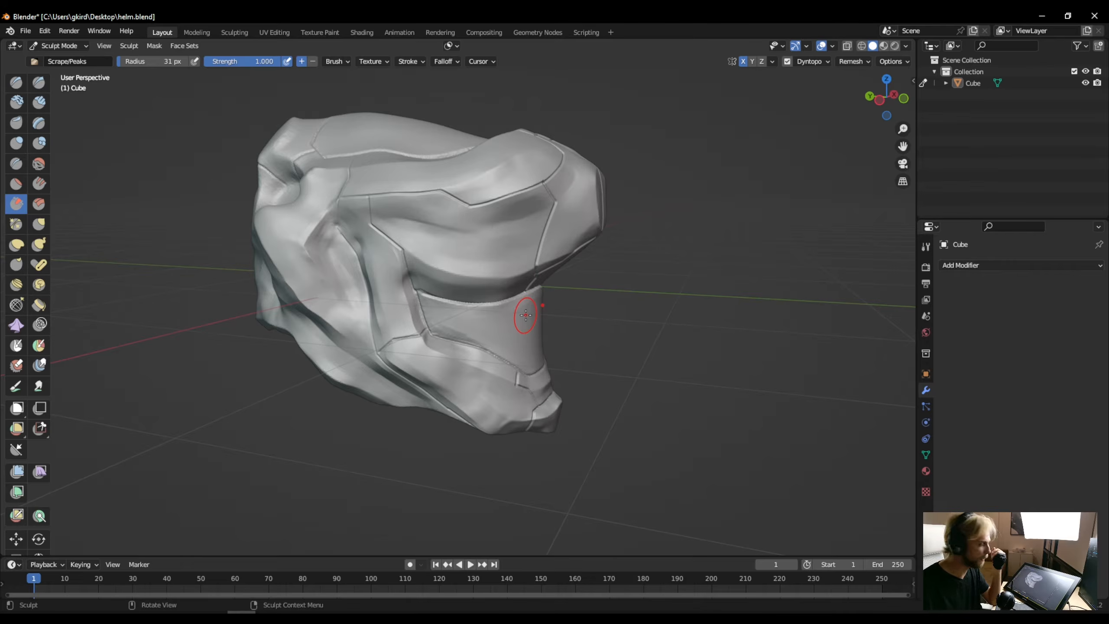
# - Turn off Dyntopo and remesh the head with a voxel size of 0.01 m
pyautogui.click(856, 61)
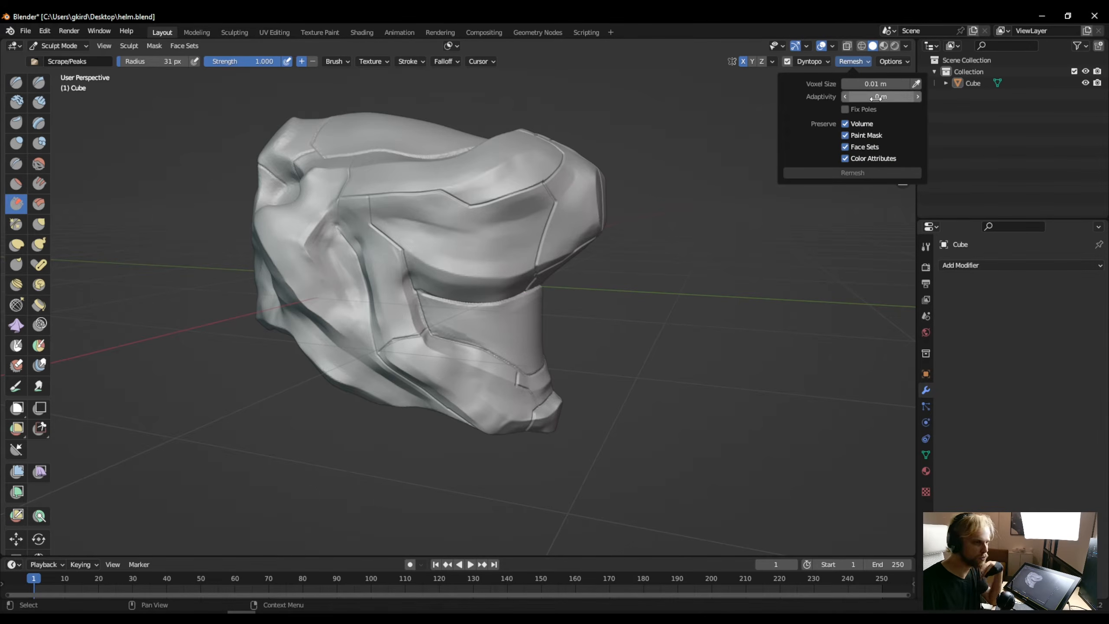
pyautogui.click(858, 58)
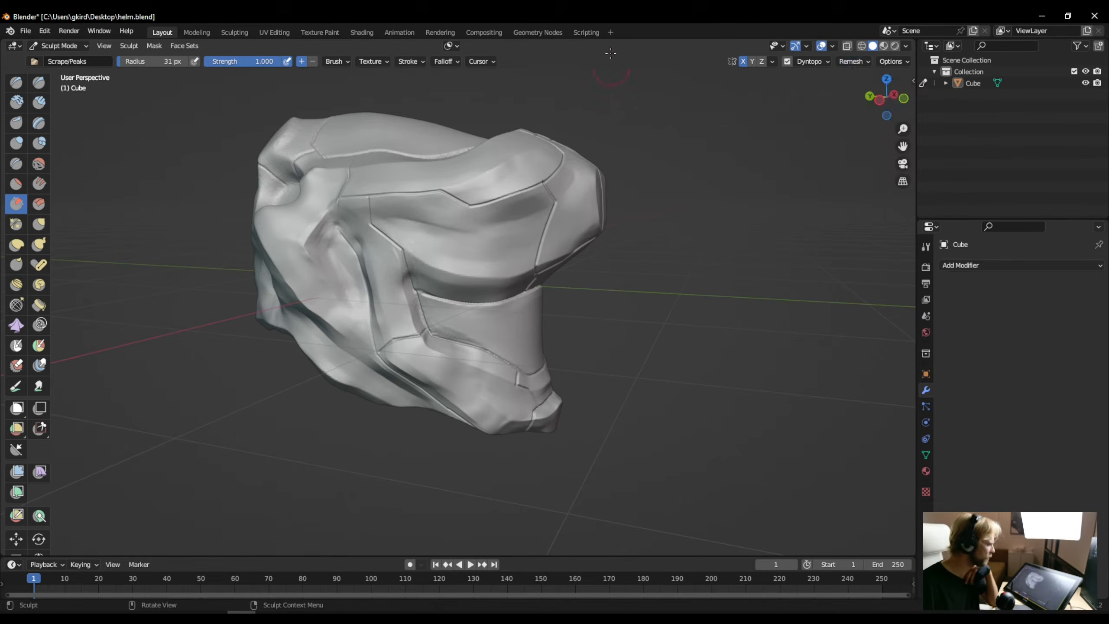
pyautogui.click(786, 62)
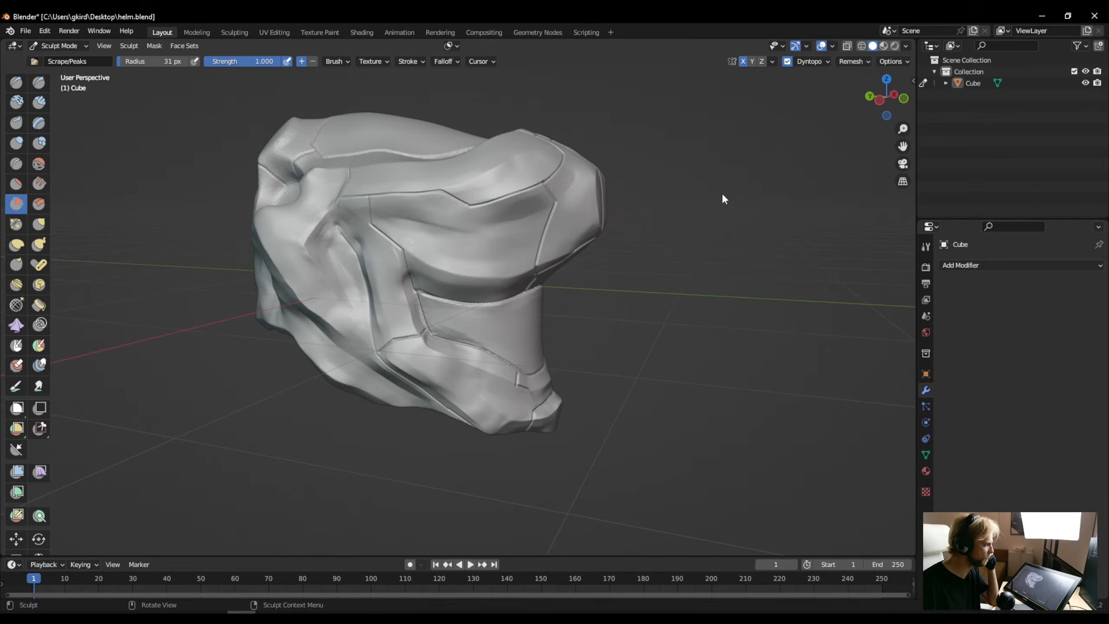
pyautogui.hotkey('ctrl', 'd')
pyautogui.click(853, 61)
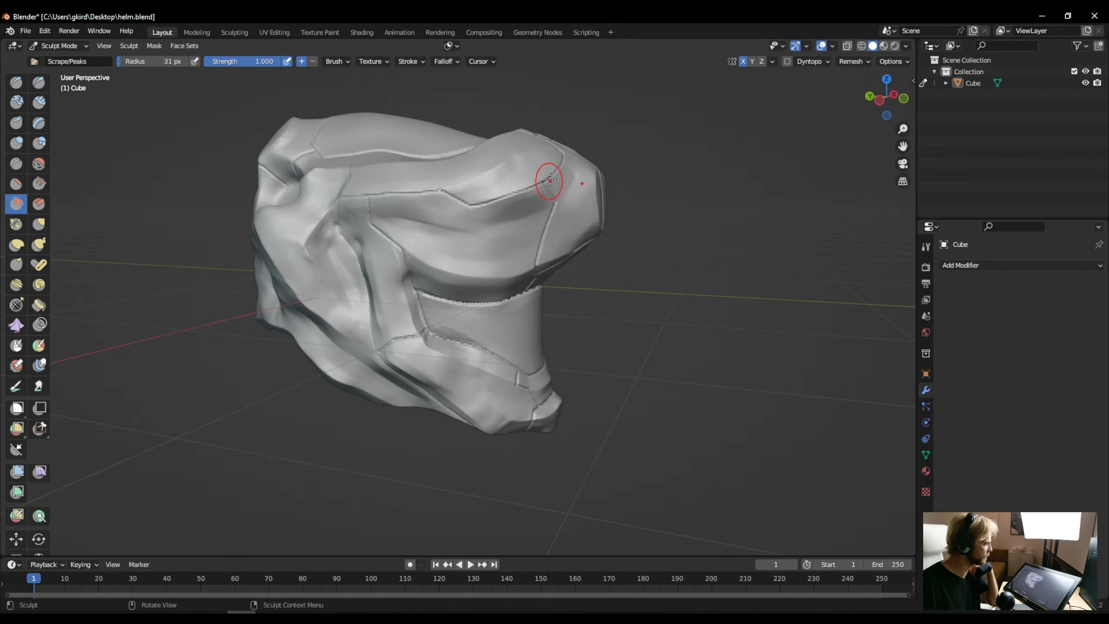
# - Examine the remeshed panel lines on the side, crown and back of the head
pyautogui.scroll(1, 395, 198)
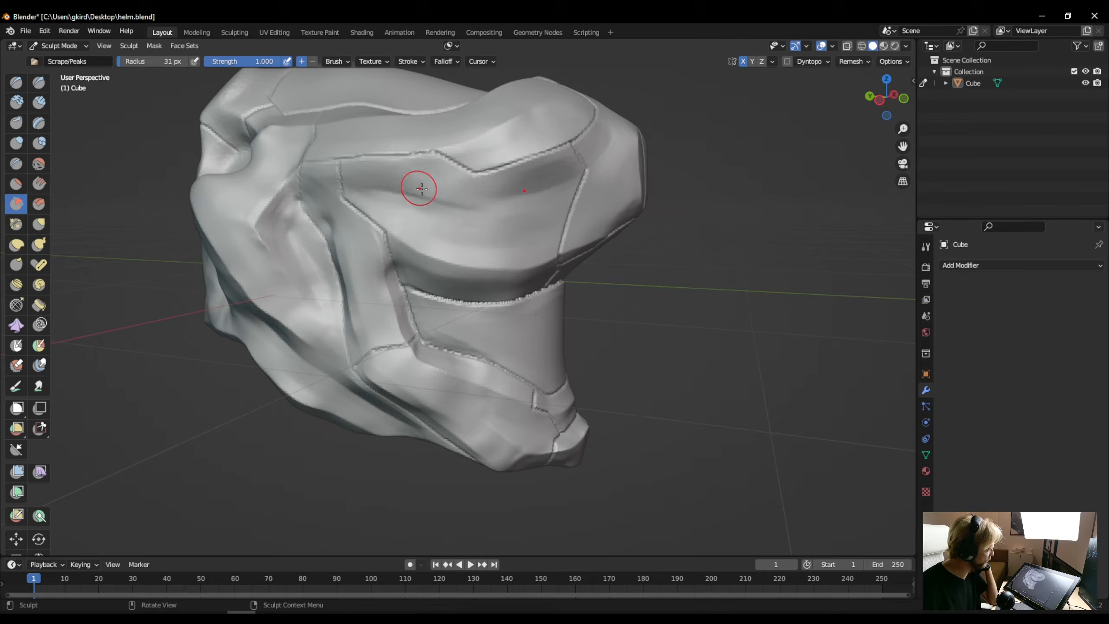
pyautogui.moveTo(439, 203)
pyautogui.mouseDown(button='middle')
pyautogui.moveTo(424, 194)
pyautogui.moveTo(589, 267)
pyautogui.mouseUp(button='middle')
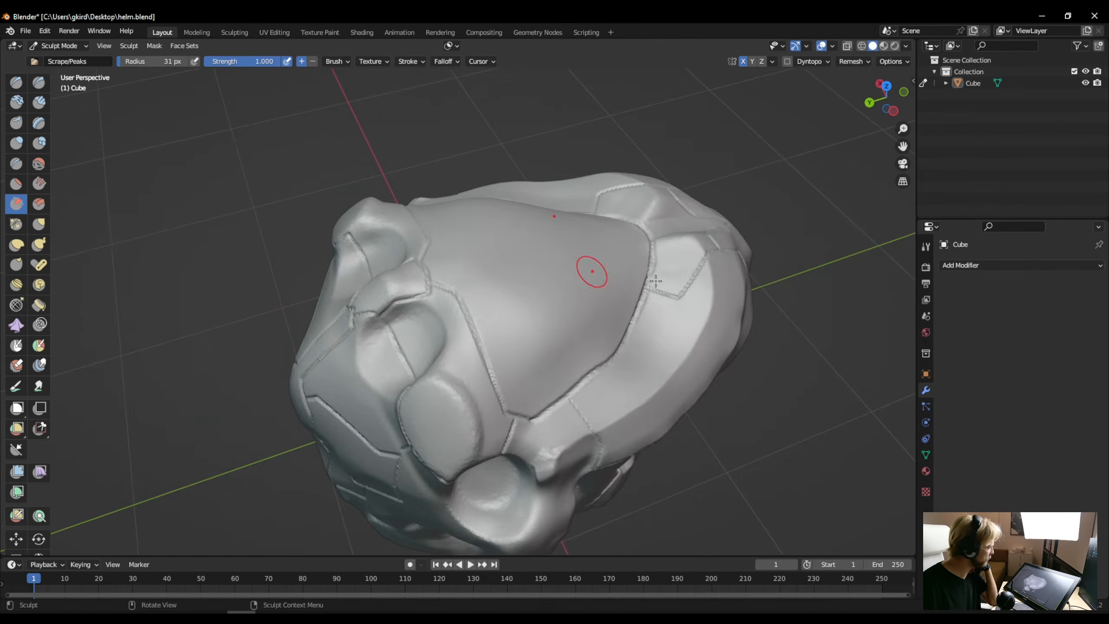
pyautogui.scroll(5, 714, 277)
pyautogui.scroll(-5, 714, 277)
pyautogui.moveTo(700, 273); pyautogui.dragTo(332, 254, button='middle')
pyautogui.scroll(3, 332, 254)
pyautogui.scroll(-1, 358, 217)
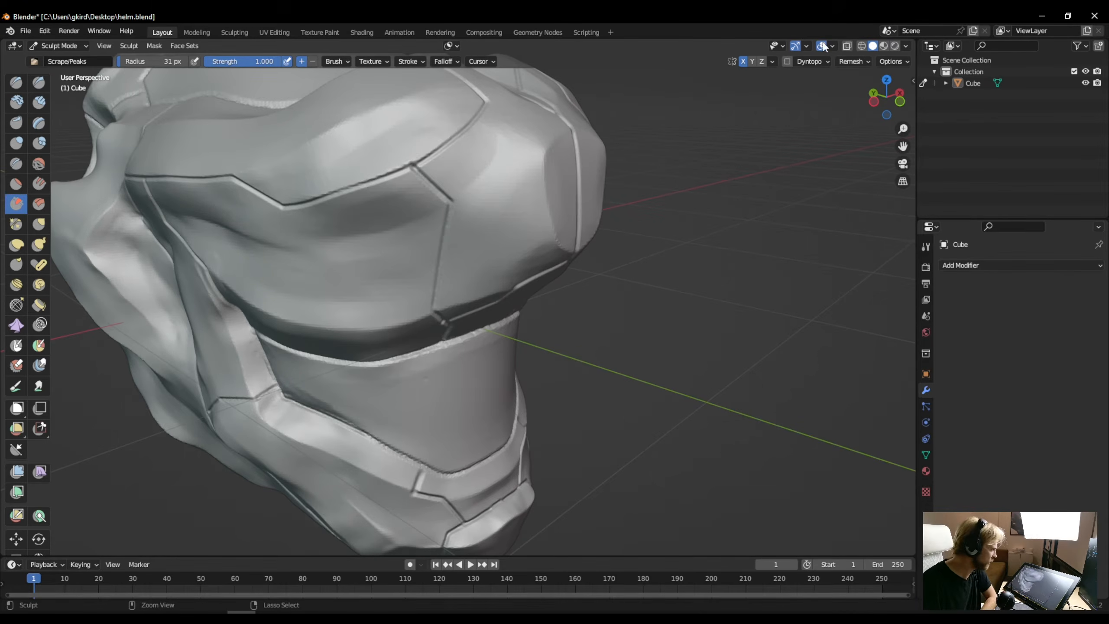
# - Remesh the head again with a finer voxel size of 0.005 m
pyautogui.click(847, 62)
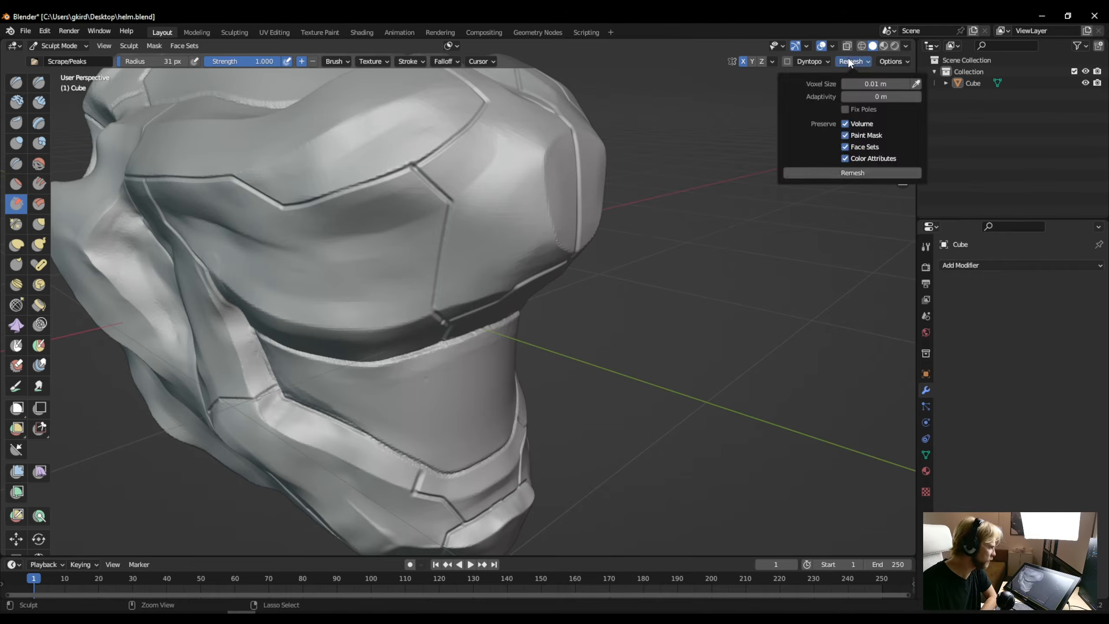
pyautogui.click(879, 84)
pyautogui.click(852, 84)
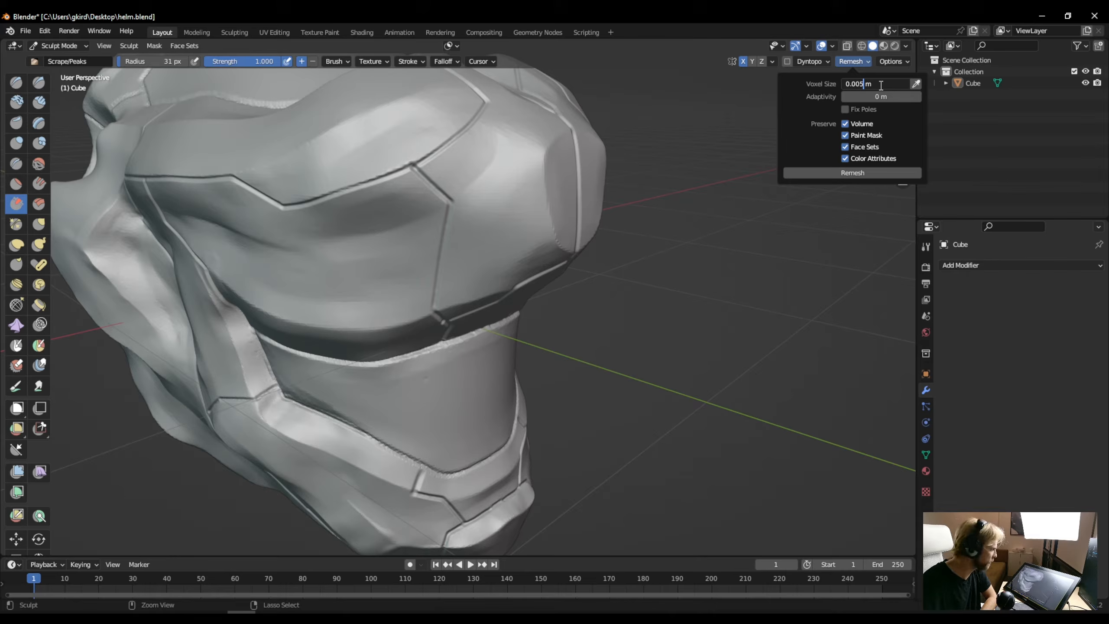
pyautogui.write('005')
pyautogui.press('Return')
pyautogui.click(839, 173)
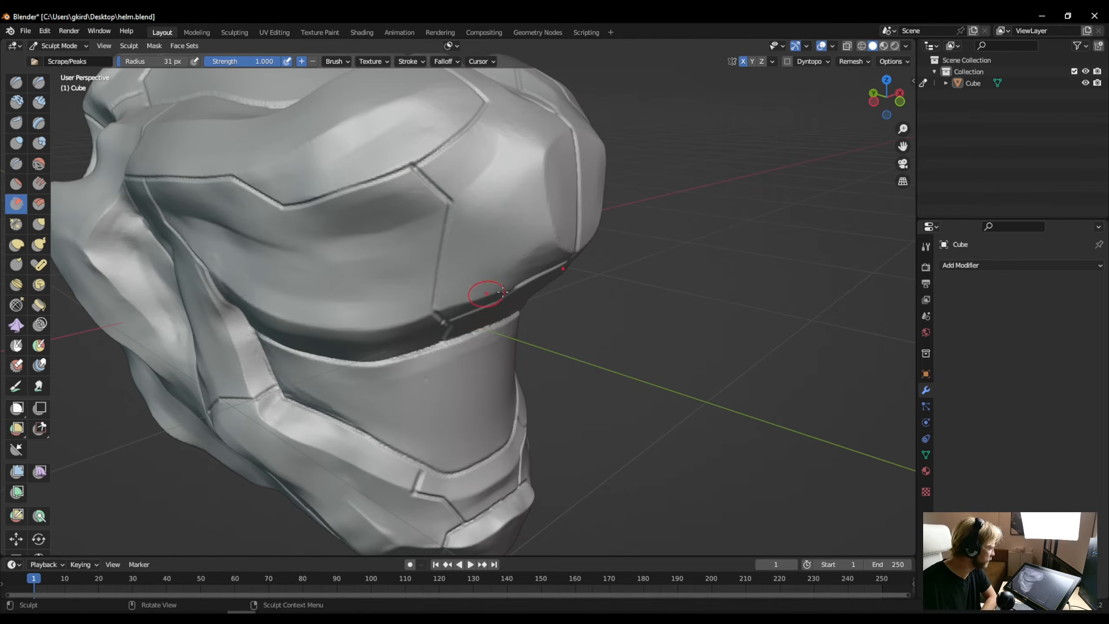
# - Pull two mirrored protrusions out of the lower jaw's edge with the Snake Hook brush at 31 px
pyautogui.moveTo(503, 293); pyautogui.dragTo(445, 245, button='middle')
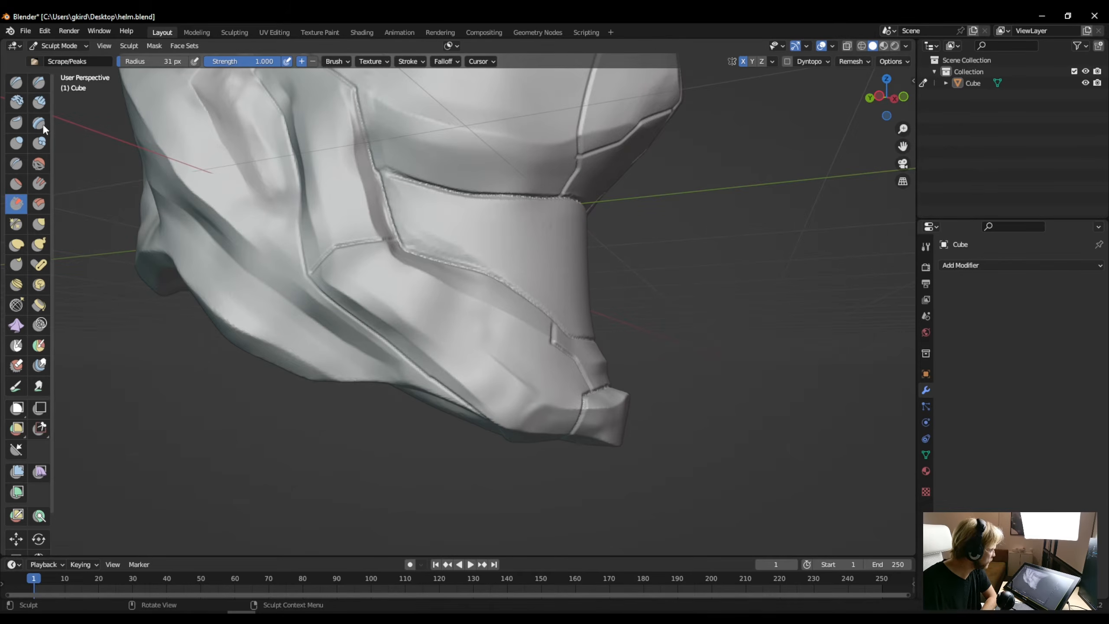
pyautogui.click(39, 245)
pyautogui.moveTo(282, 332)
pyautogui.mouseDown()
pyautogui.moveTo(246, 419)
pyautogui.moveTo(168, 436)
pyautogui.moveTo(172, 376)
pyautogui.mouseUp()
pyautogui.moveTo(188, 273); pyautogui.dragTo(127, 327)
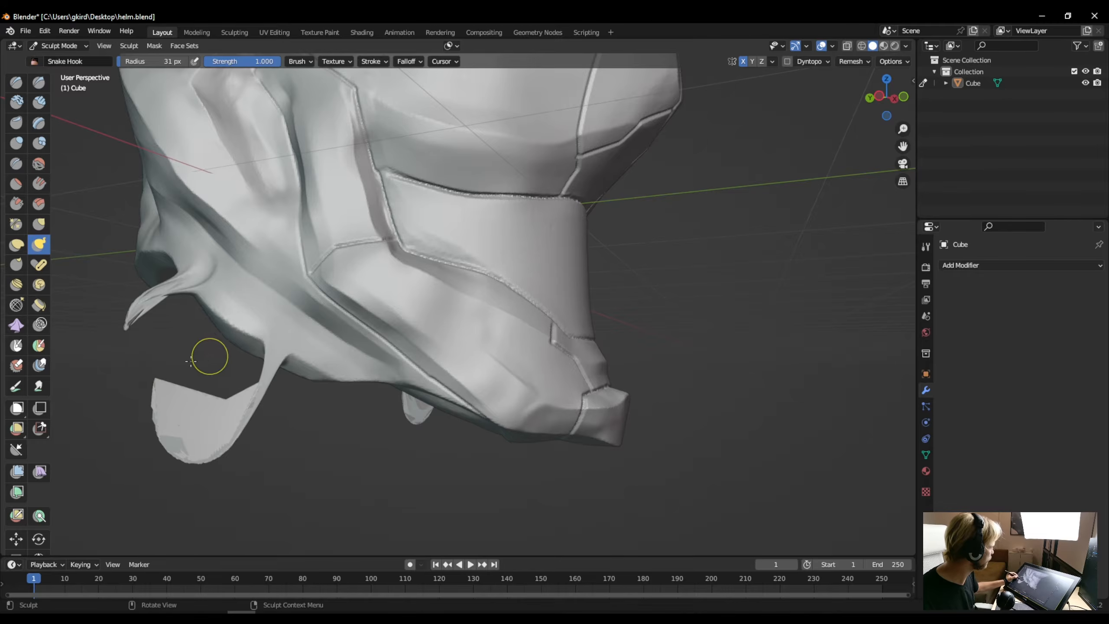
# - Undo the two Snake Hook protrusions pulled from the lower jaw's edge
pyautogui.hotkey('ctrl', 'z')
pyautogui.hotkey('ctrl', 'z')
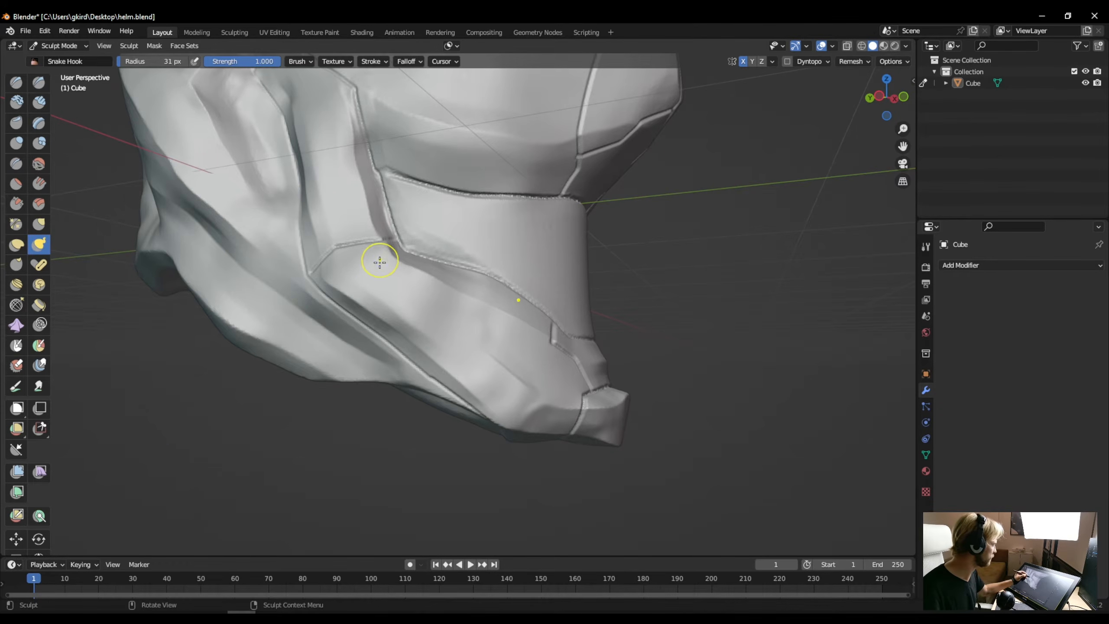
pyautogui.scroll(-5, 384, 255)
pyautogui.moveTo(384, 255); pyautogui.dragTo(206, 271, button='middle')
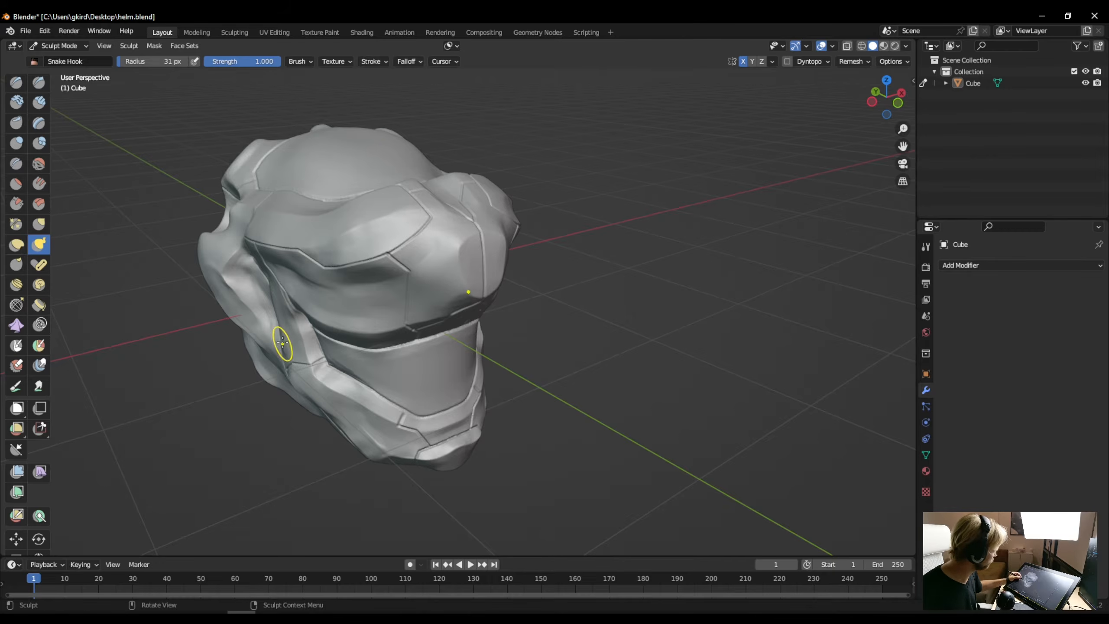
pyautogui.moveTo(280, 342); pyautogui.dragTo(308, 282, button='middle')
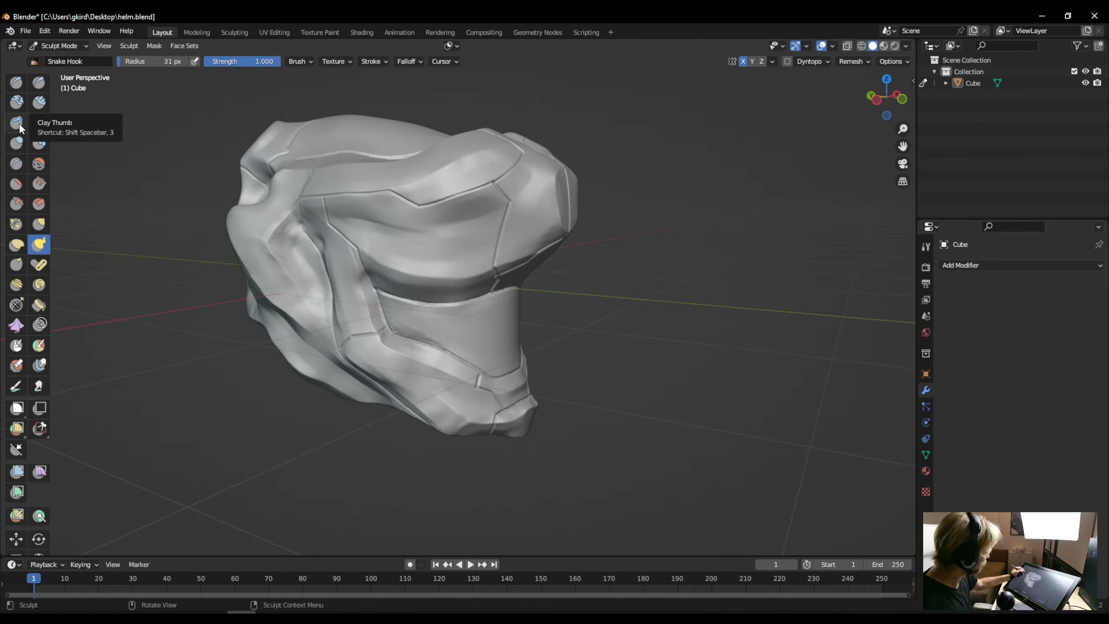
pyautogui.scroll(5, 517, 175)
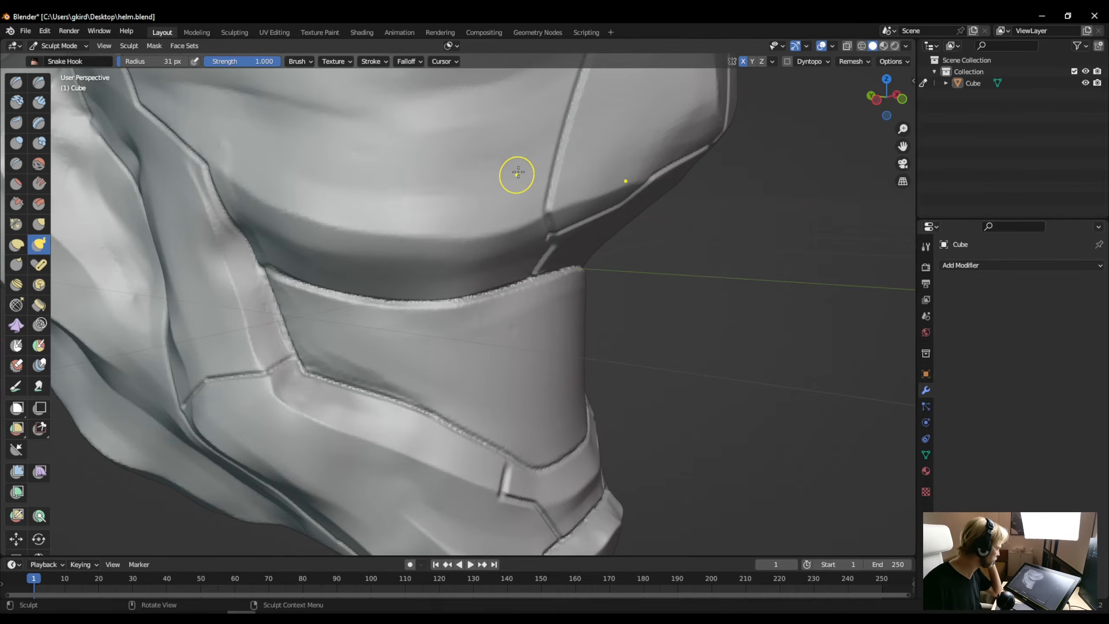
pyautogui.moveTo(564, 154); pyautogui.dragTo(493, 191, button='middle')
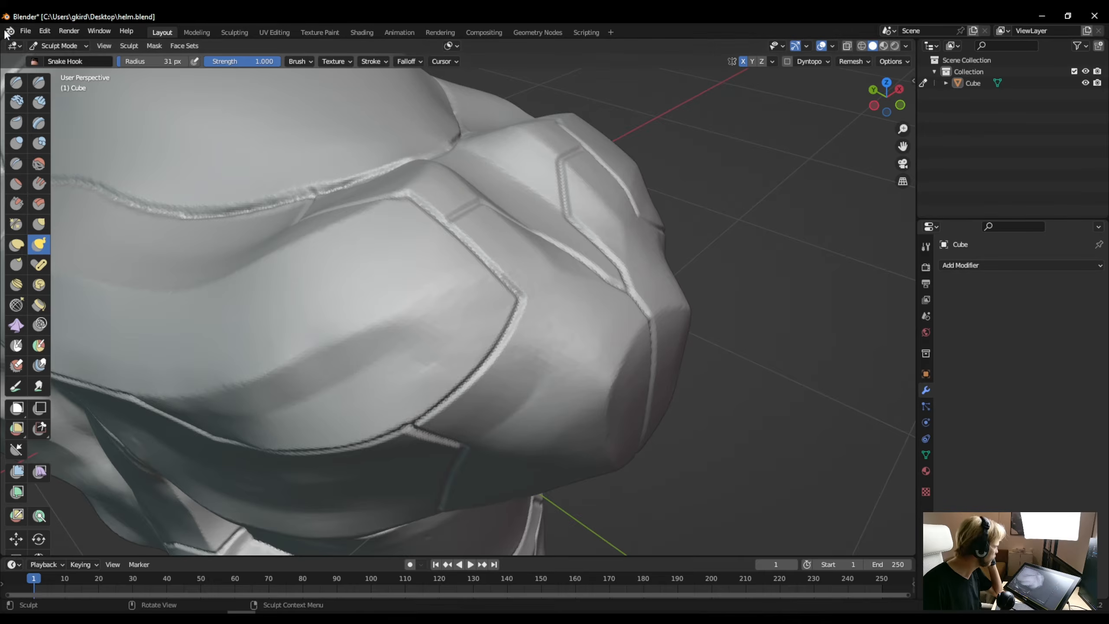
# - Switch the head to Object Mode and save the file over helm.blend on the Desktop
pyautogui.click(52, 46)
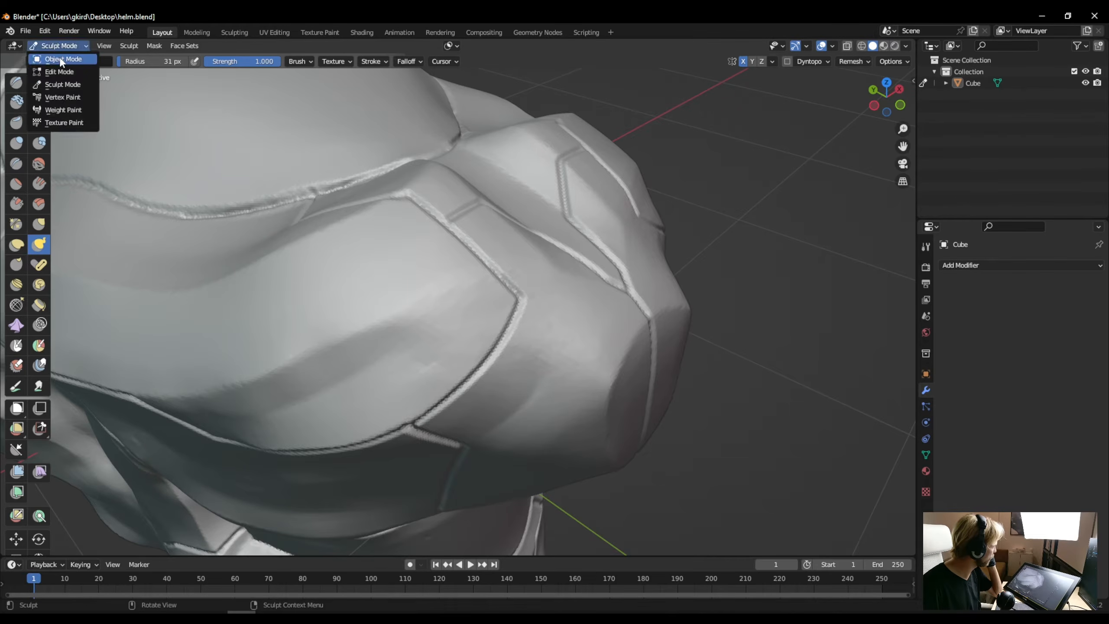
pyautogui.click(62, 60)
pyautogui.scroll(-3, 293, 238)
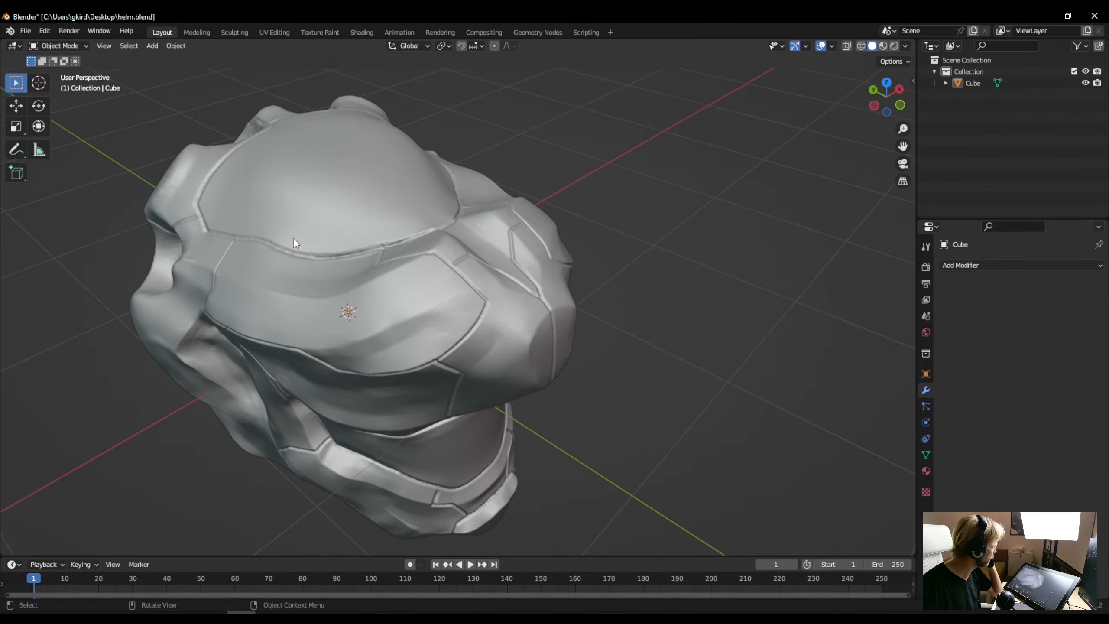
pyautogui.click(25, 31)
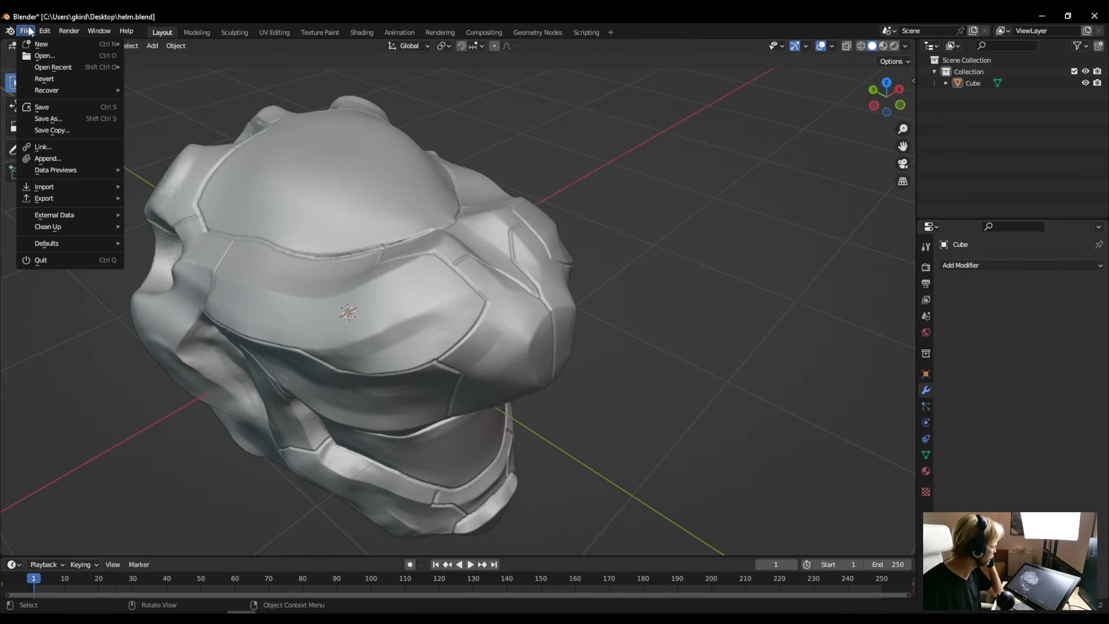
pyautogui.click(71, 117)
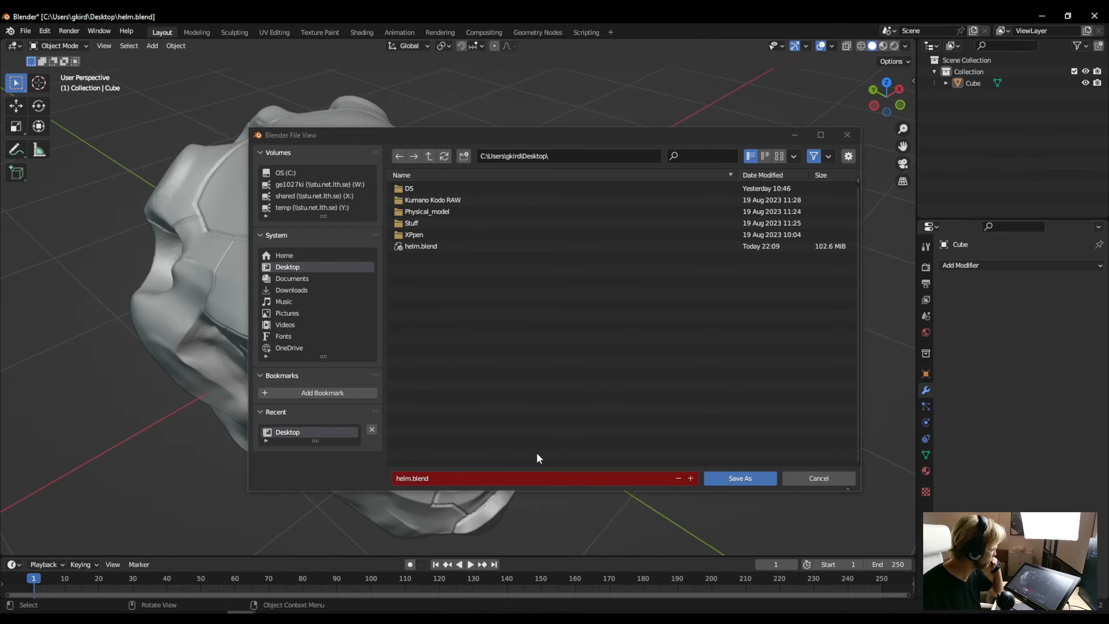
pyautogui.click(745, 478)
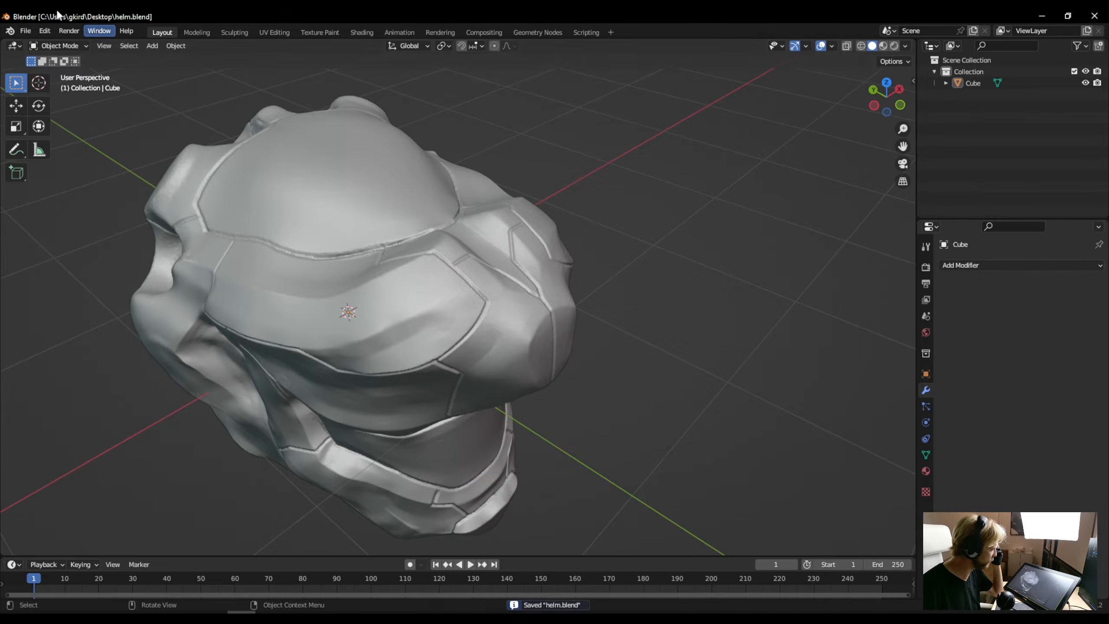
# - Export the model in FBX format to the Desktop as helm.fbx
pyautogui.click(24, 32)
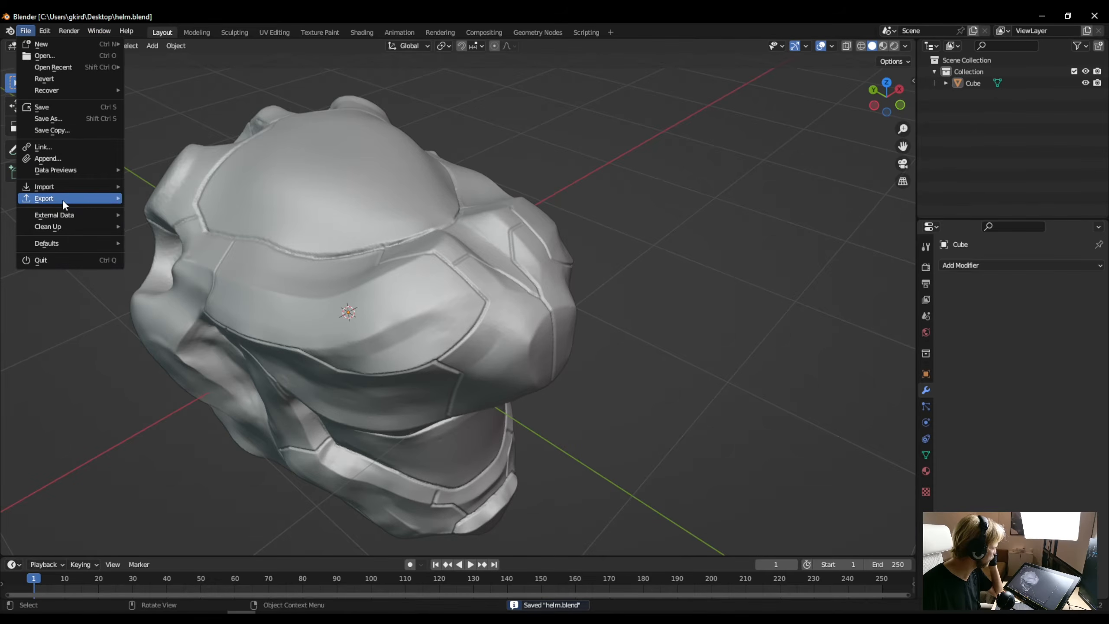
pyautogui.moveTo(63, 200)
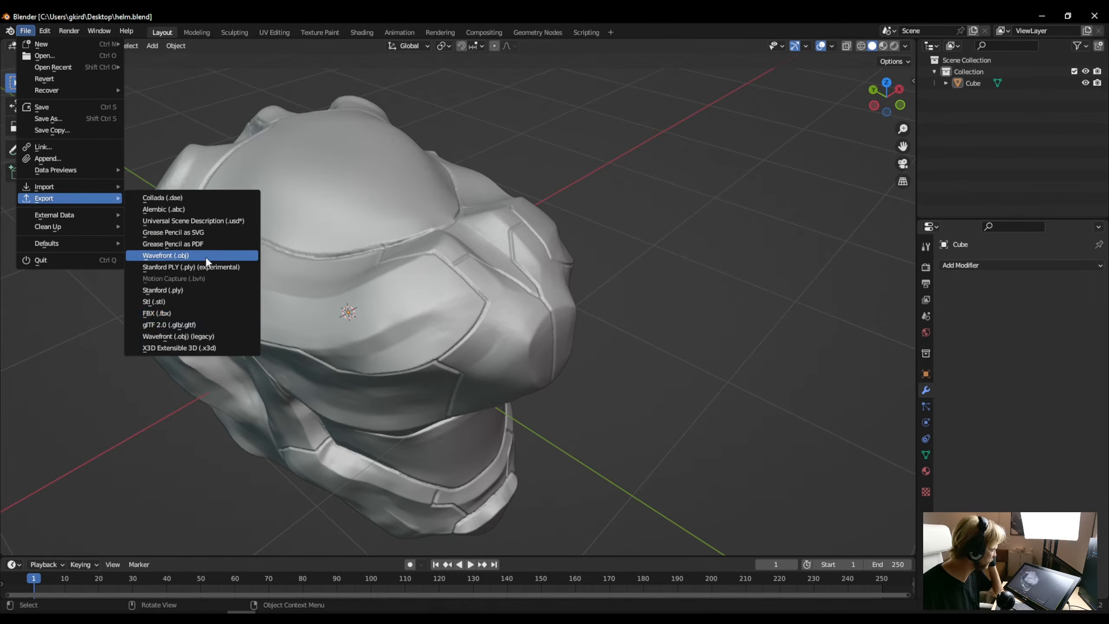
pyautogui.click(184, 318)
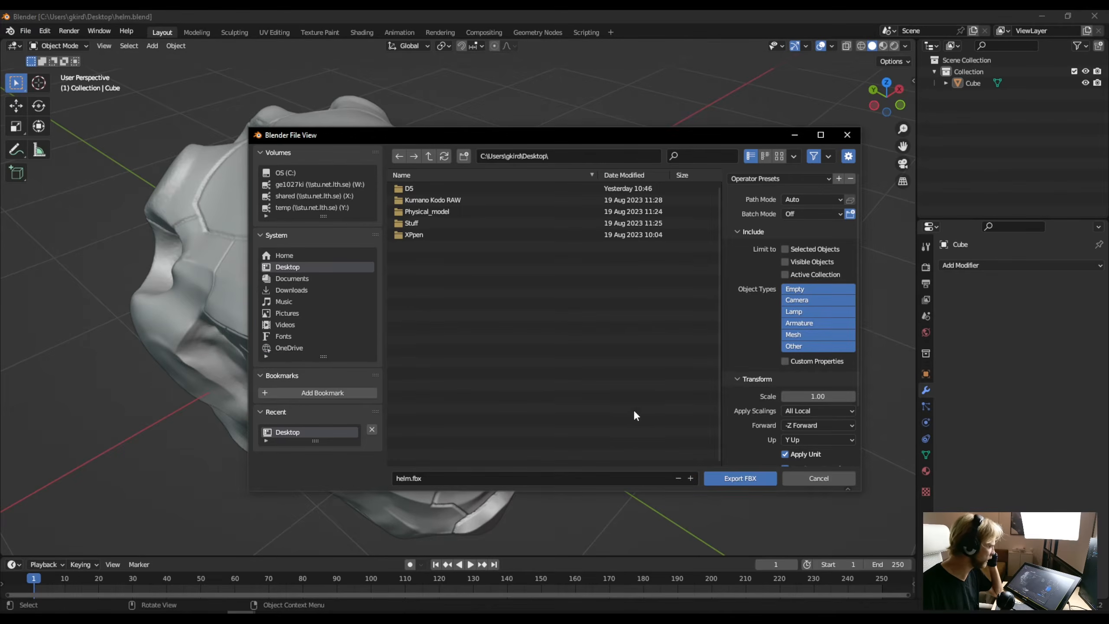
pyautogui.moveTo(695, 144); pyautogui.dragTo(793, 121)
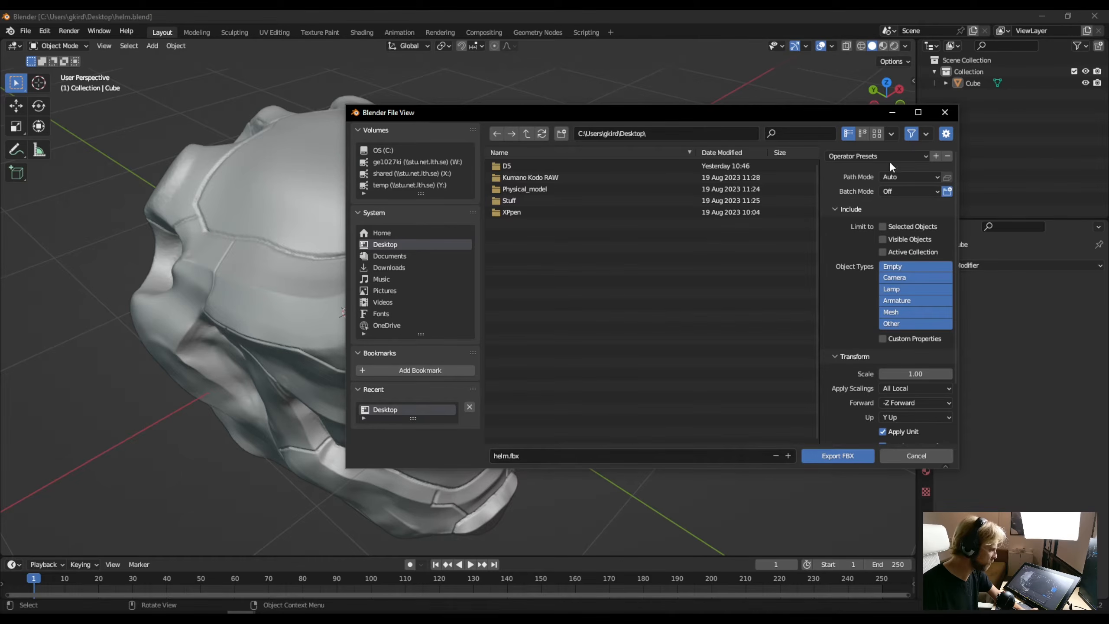
pyautogui.scroll(-4, 856, 359)
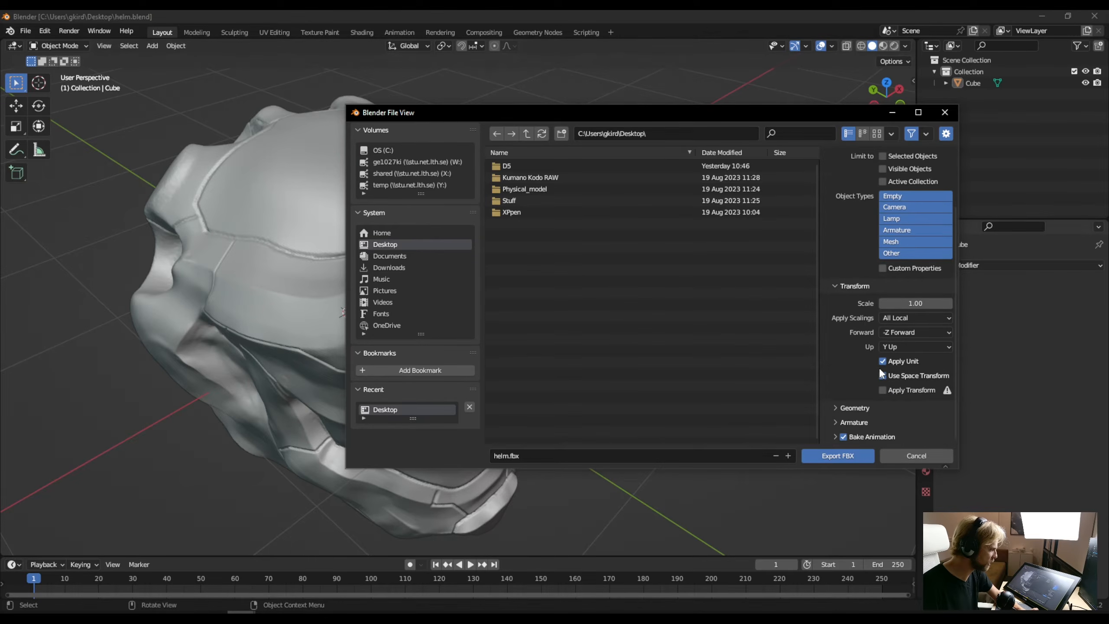
pyautogui.scroll(4, 872, 341)
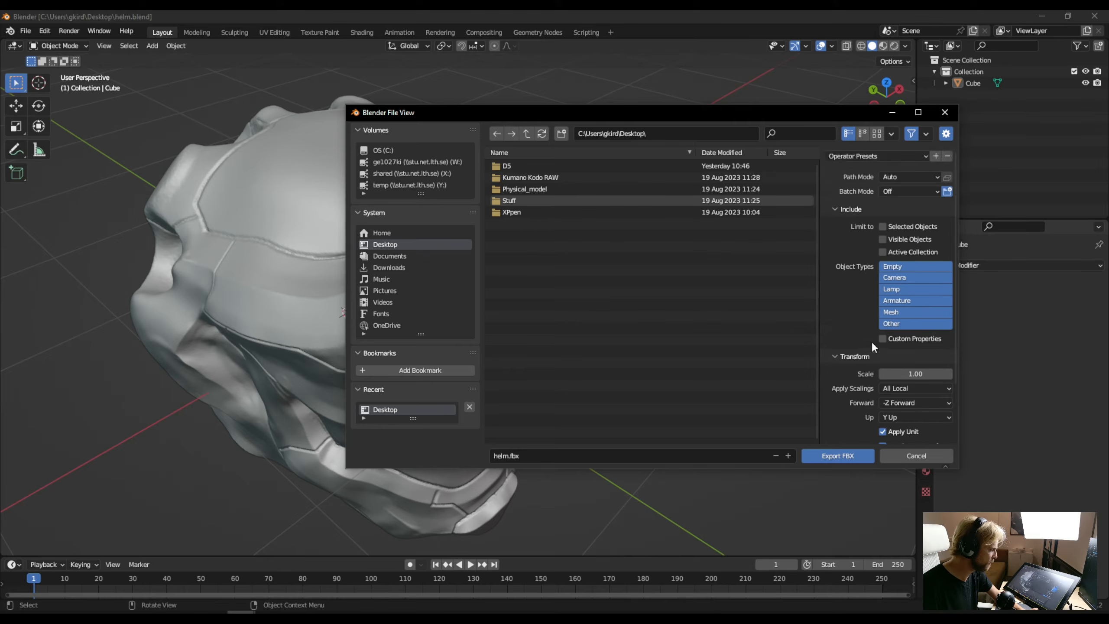
pyautogui.click(852, 453)
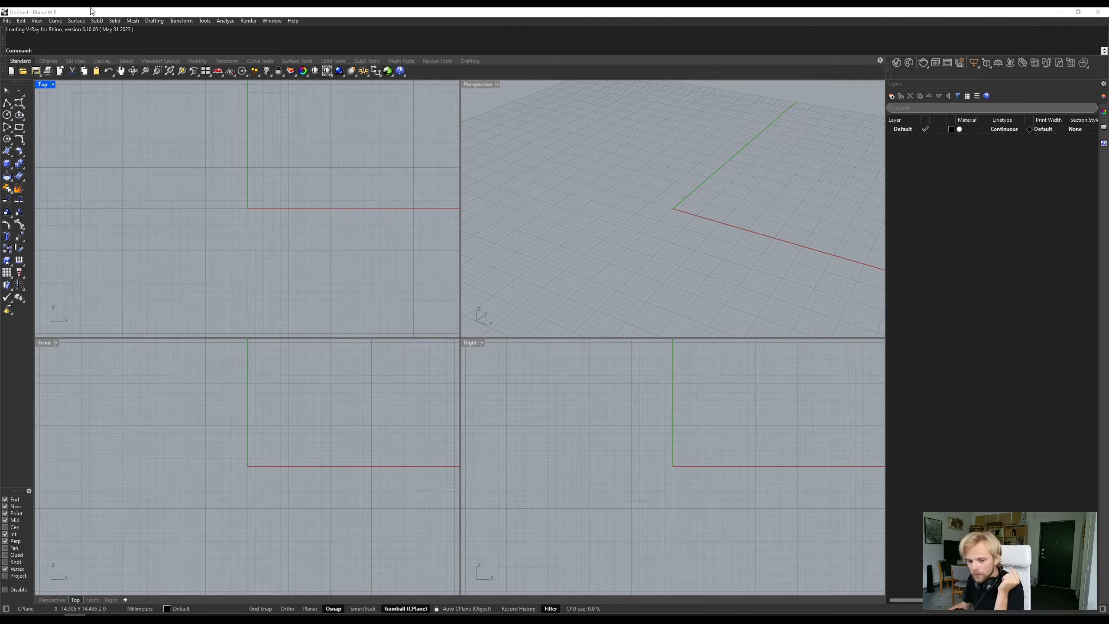
# - Switch to Rhino and import helm.fbx from the Desktop, declining to scale the FBX geometry by 10
pyautogui.click(10, 21)
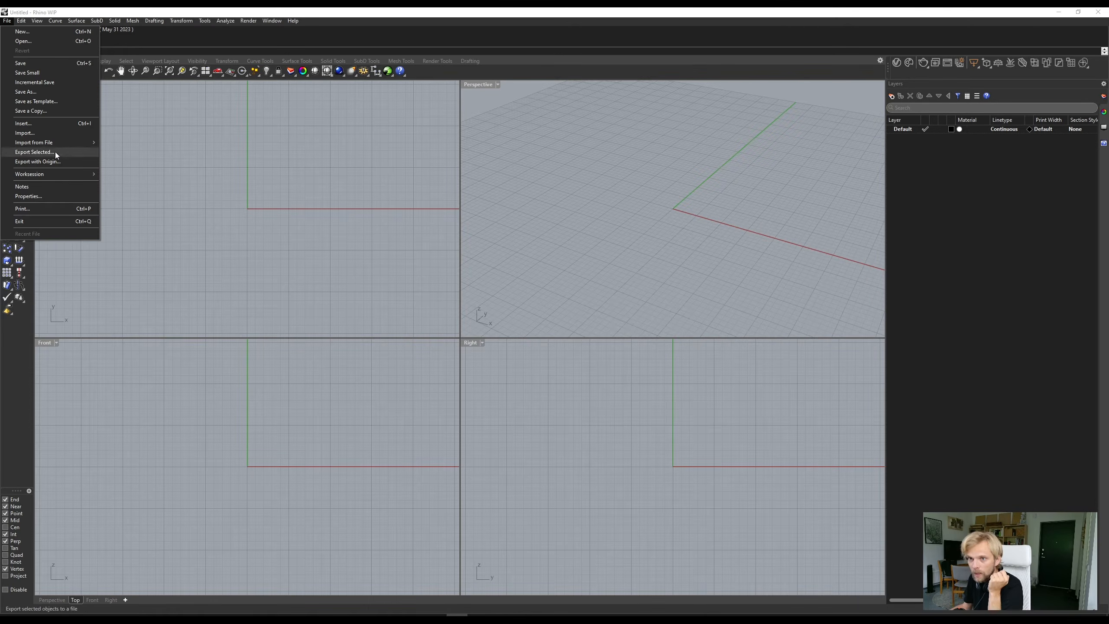
pyautogui.click(44, 131)
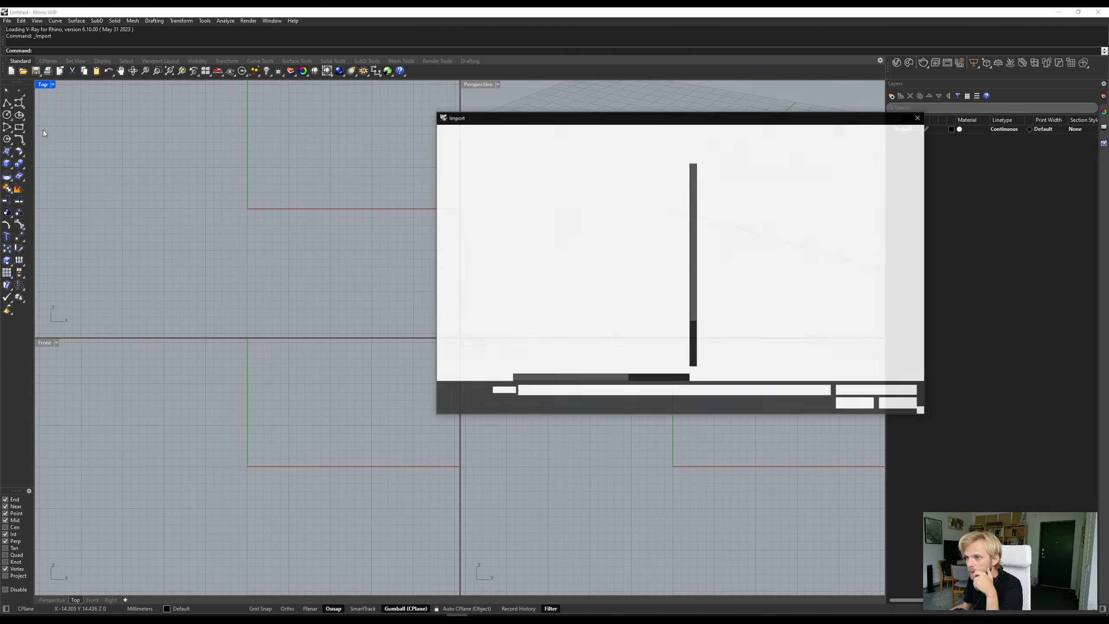
pyautogui.click(467, 178)
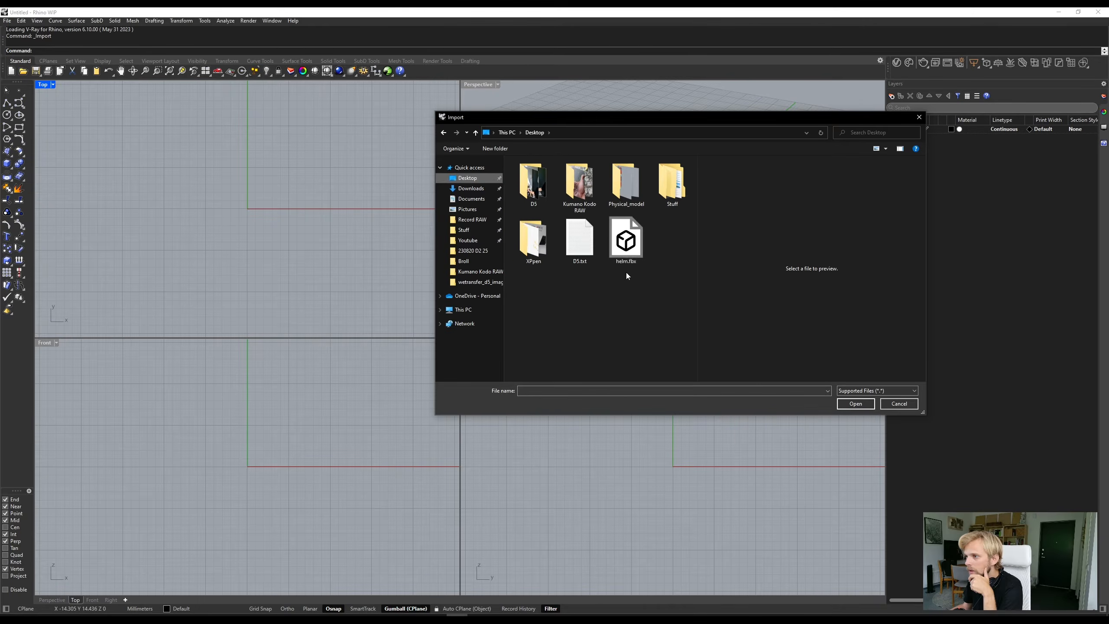
pyautogui.click(613, 253)
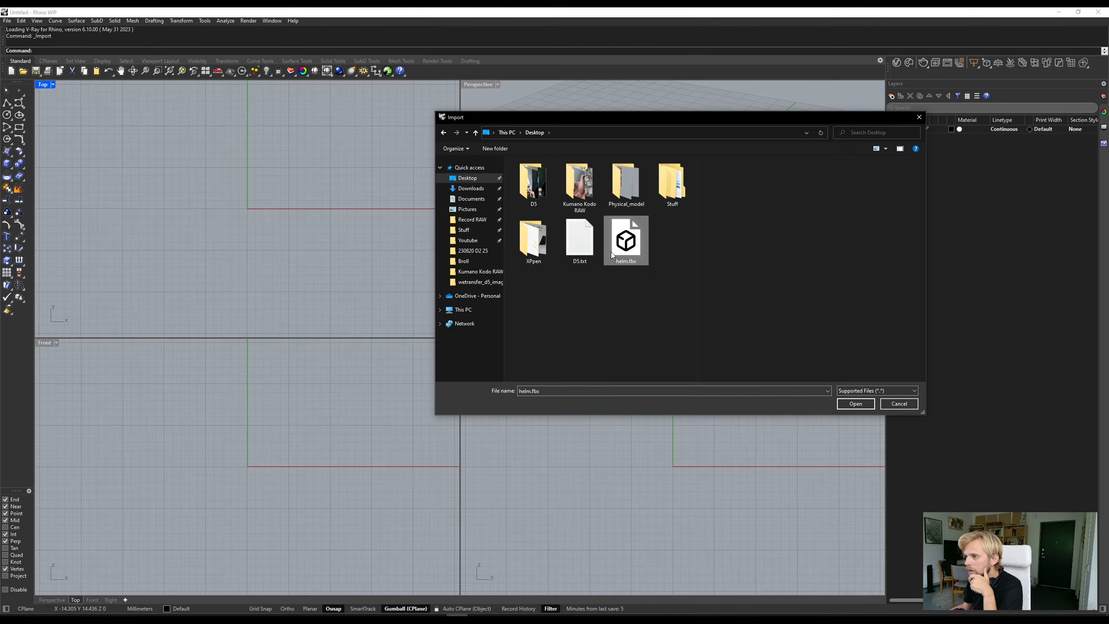
pyautogui.click(857, 405)
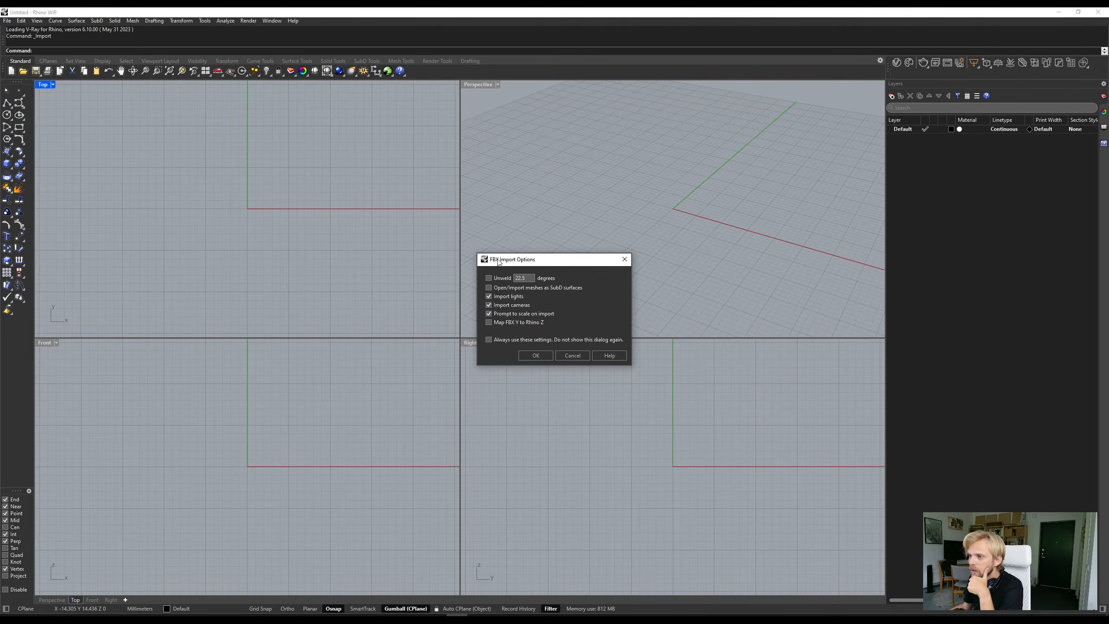
pyautogui.moveTo(499, 262); pyautogui.dragTo(372, 228)
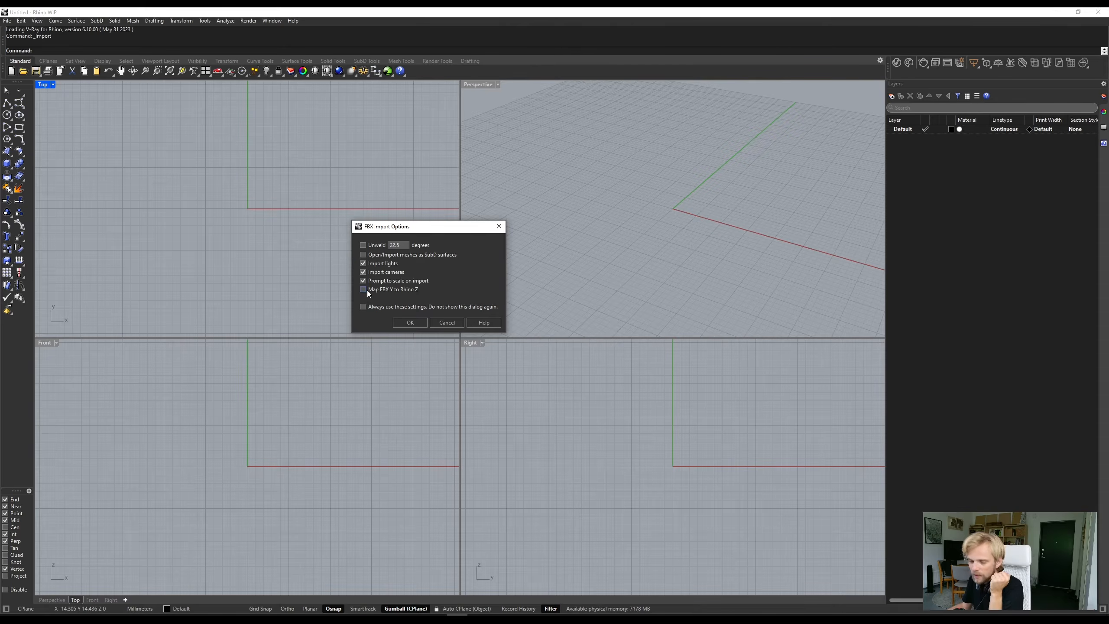
pyautogui.click(404, 325)
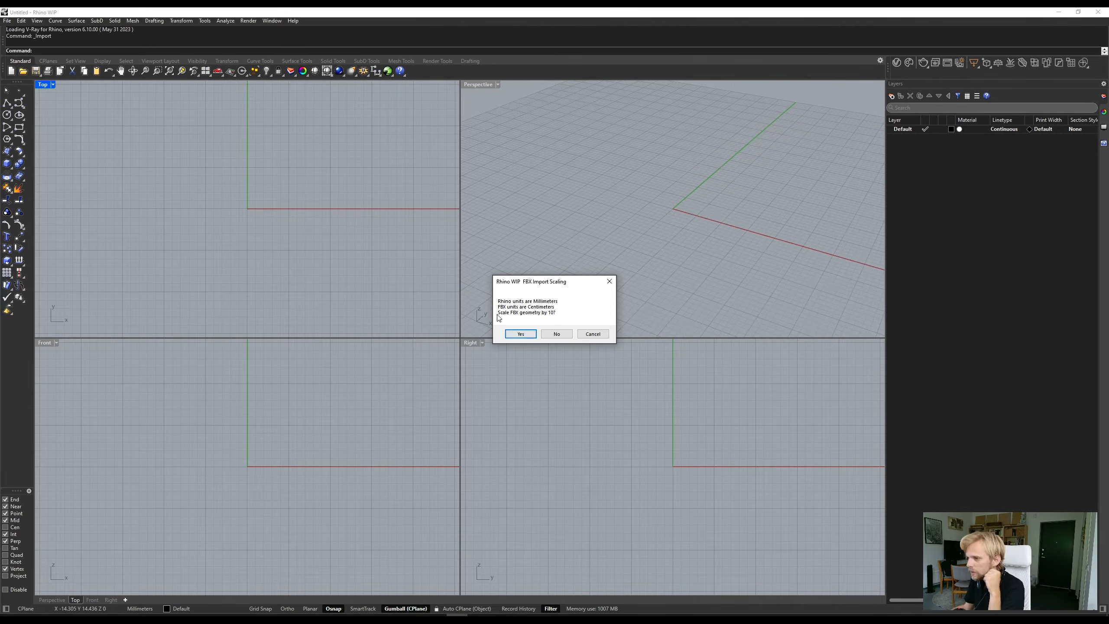
pyautogui.click(549, 334)
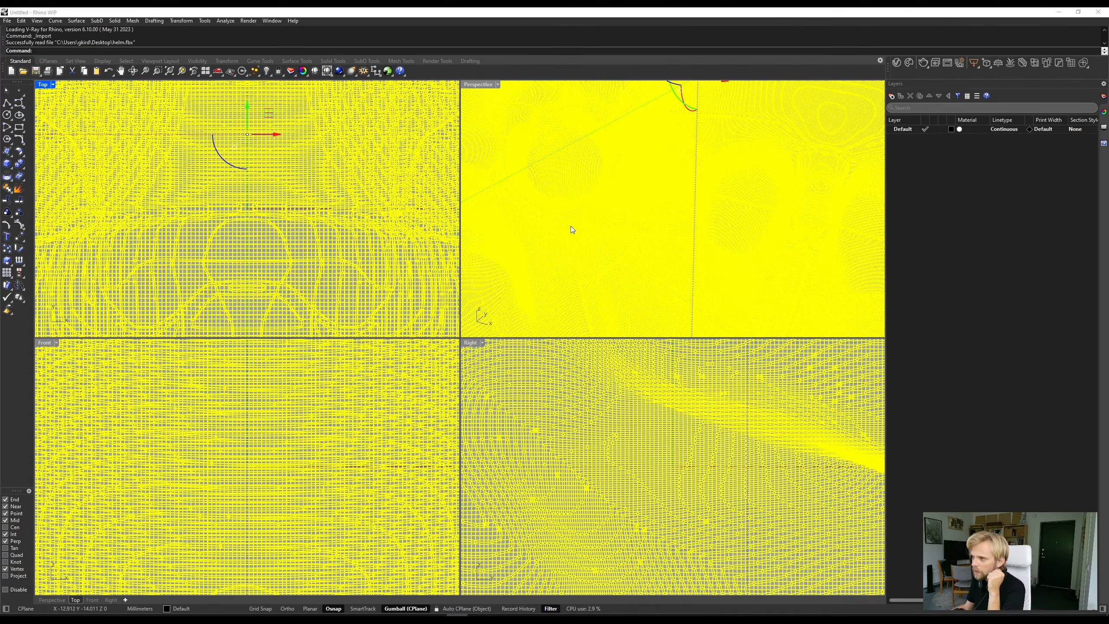
# - Maximize the Perspective viewport and examine the imported head's mesh wireframe from near and far
pyautogui.scroll(-15, 559, 214)
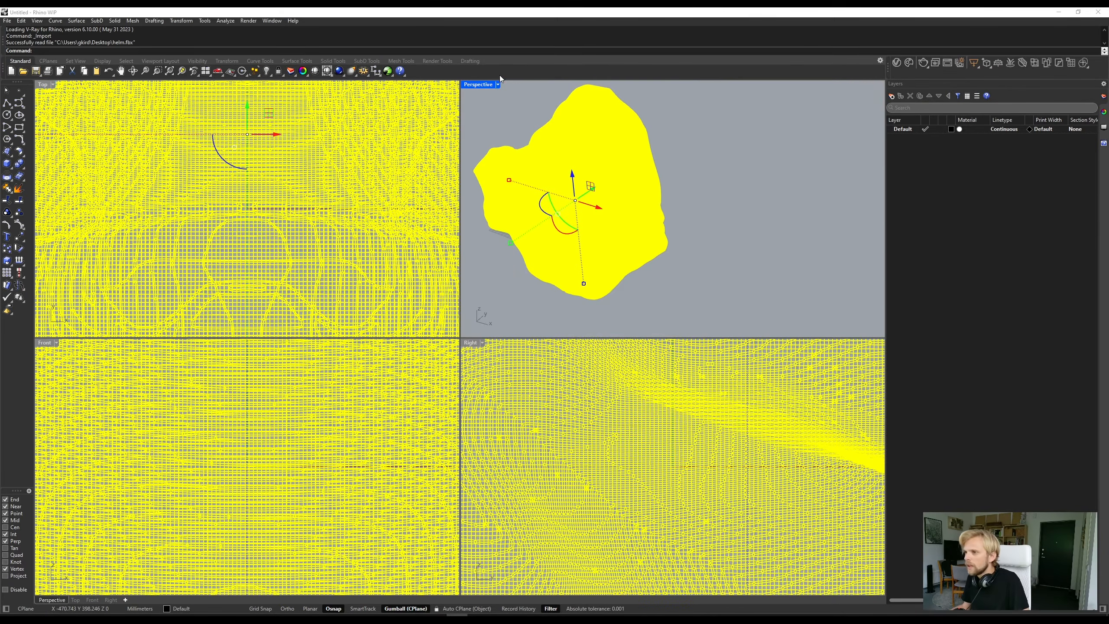
pyautogui.doubleClick(481, 86)
pyautogui.moveTo(502, 215); pyautogui.dragTo(393, 225, button='right')
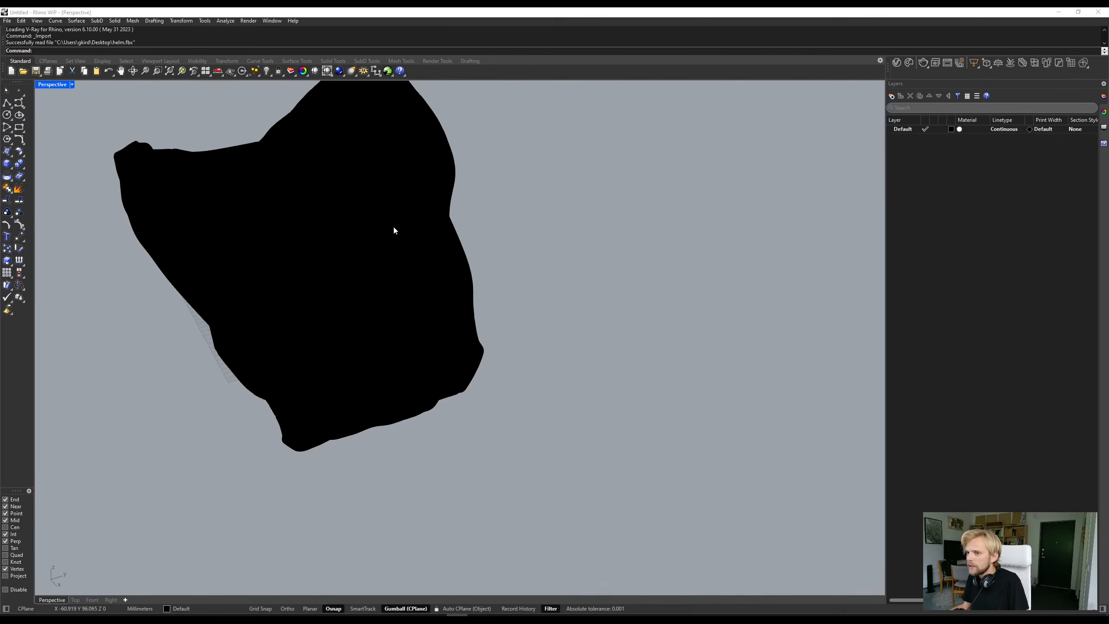
pyautogui.keyDown('shift'); pyautogui.moveTo(290, 237); pyautogui.dragTo(409, 260, button='right'); pyautogui.keyUp('shift')
pyautogui.scroll(10, 299, 221)
pyautogui.scroll(7, 284, 226)
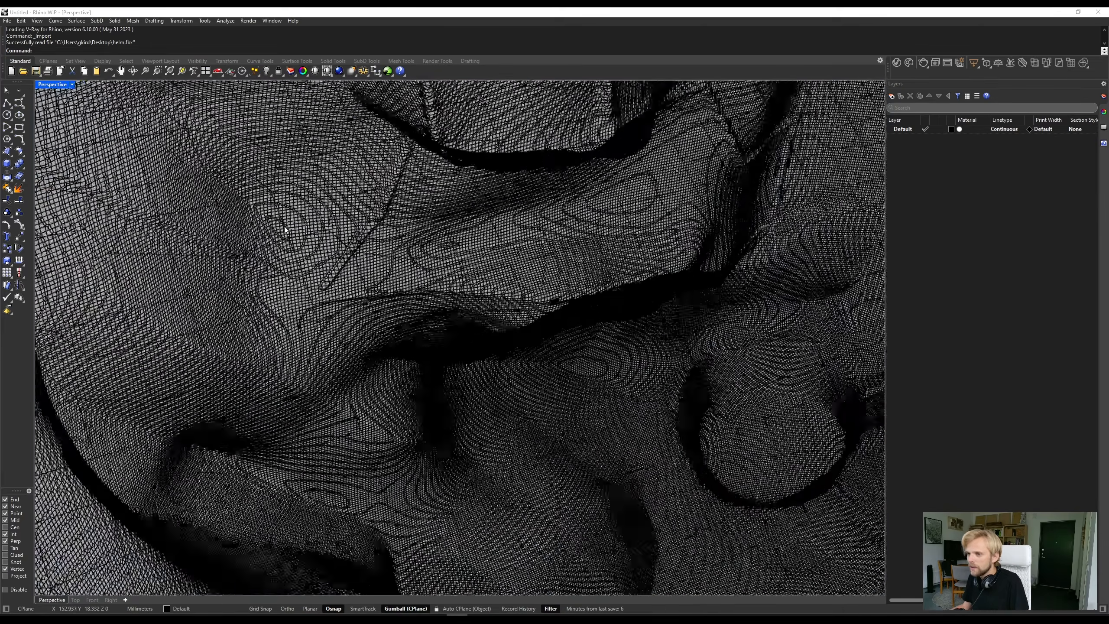
pyautogui.scroll(-13, 348, 247)
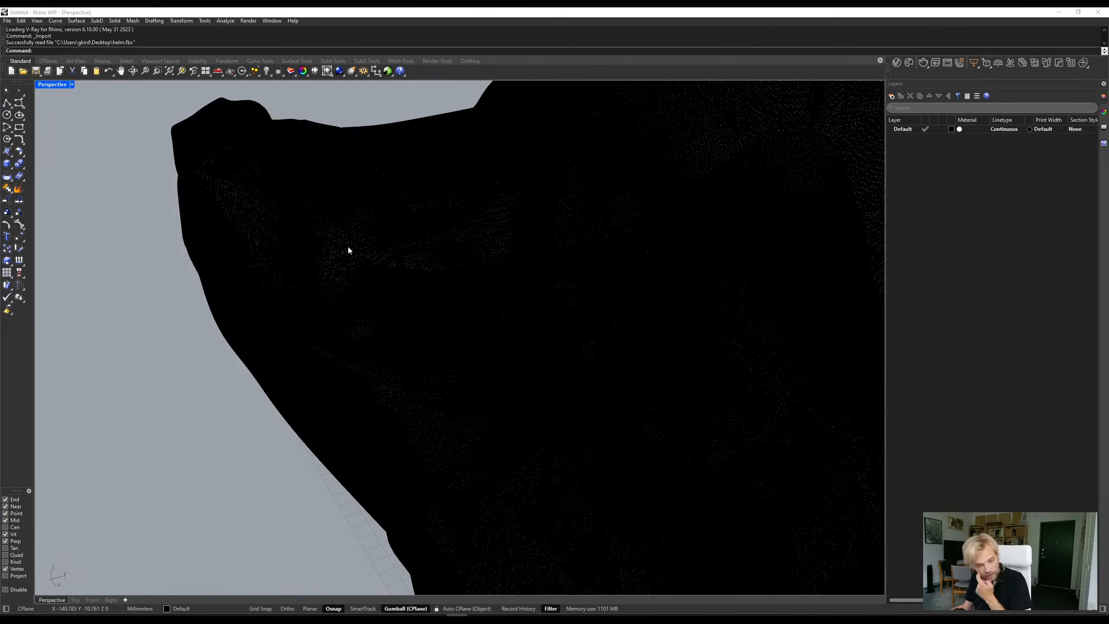
pyautogui.scroll(-6, 342, 251)
pyautogui.moveTo(341, 260); pyautogui.dragTo(112, 144, button='right')
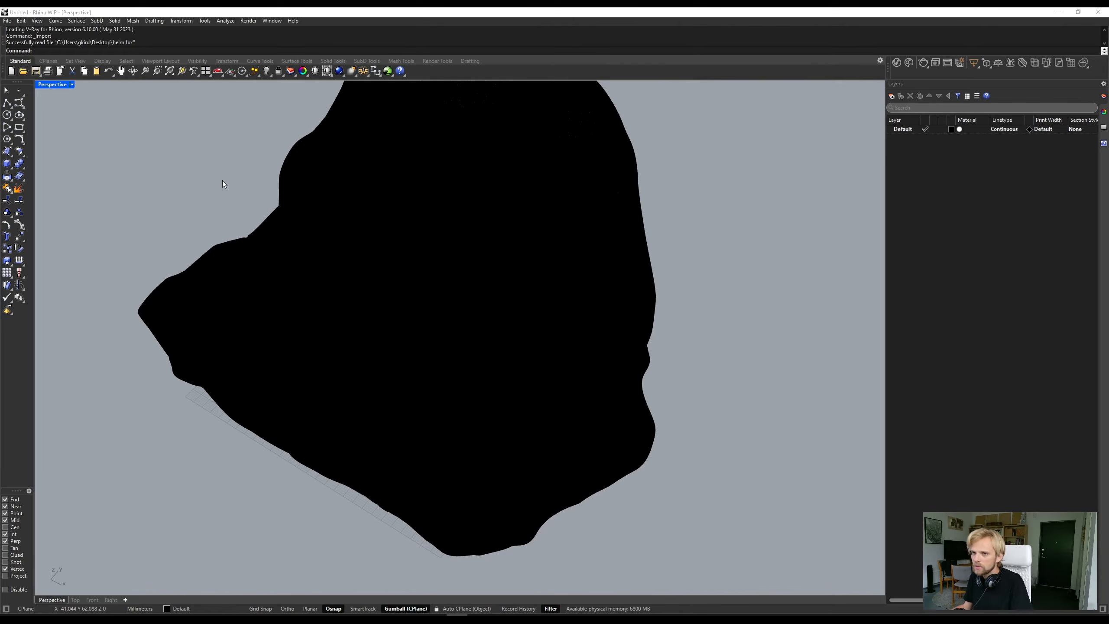
# - Reduce the imported head mesh to 900000 polygons with ReduceMesh
pyautogui.hotkey('ctrl', 'a')
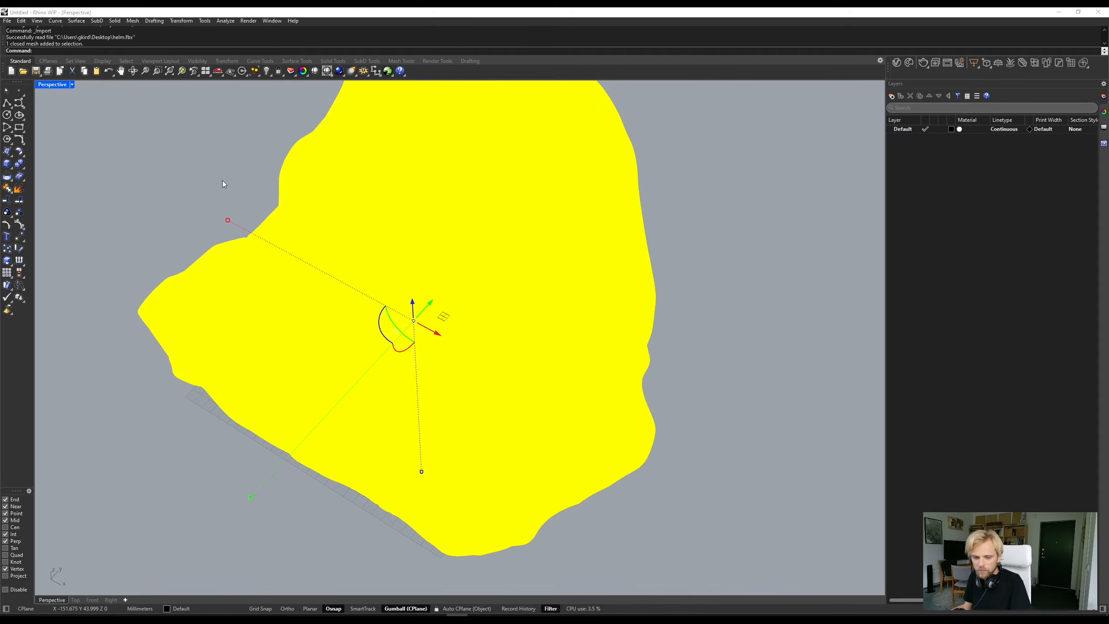
pyautogui.write('ReduceMesh')
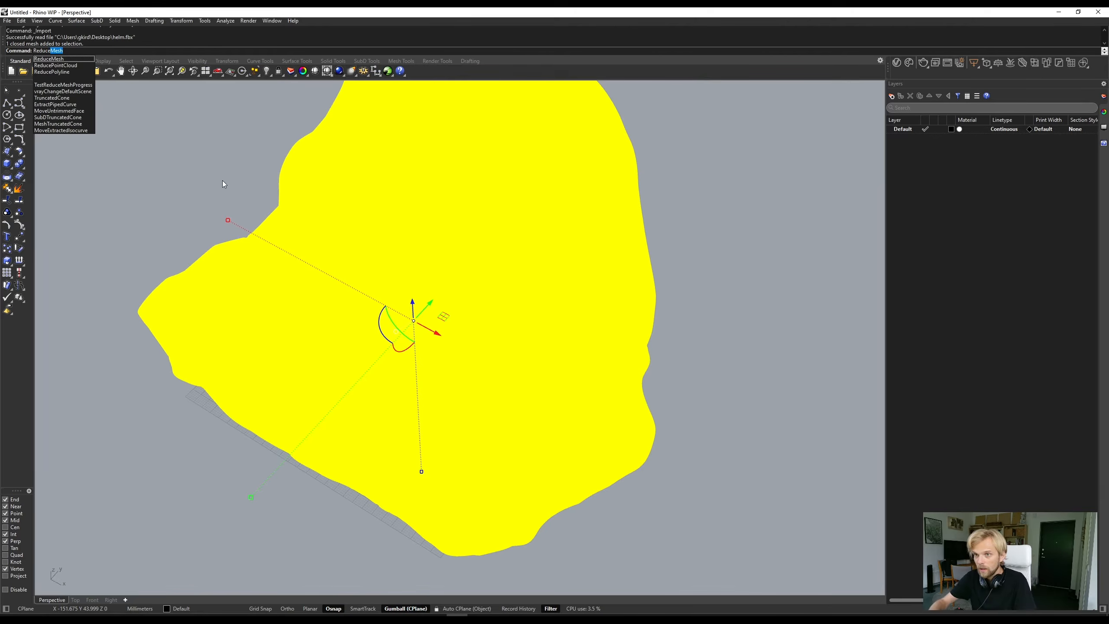
pyautogui.press('Return')
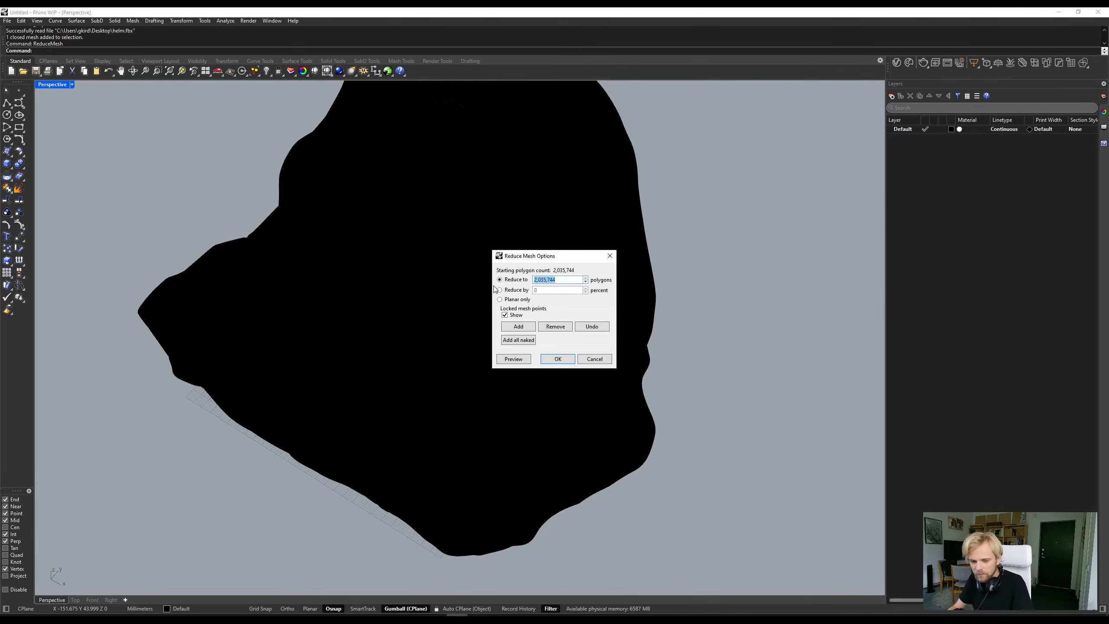
pyautogui.write('900000')
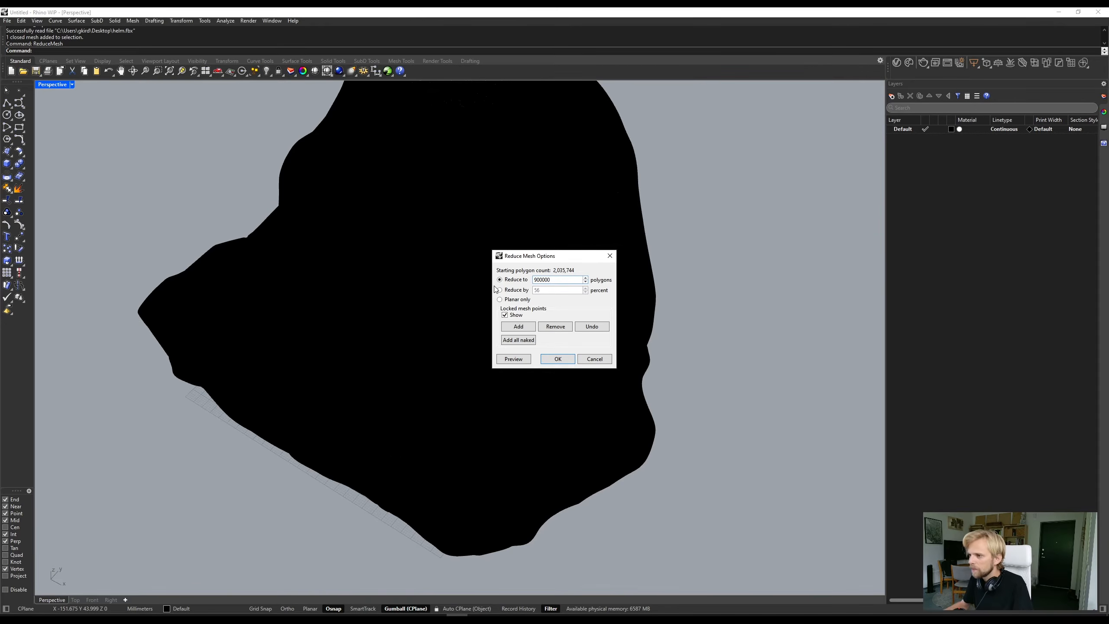
pyautogui.click(565, 358)
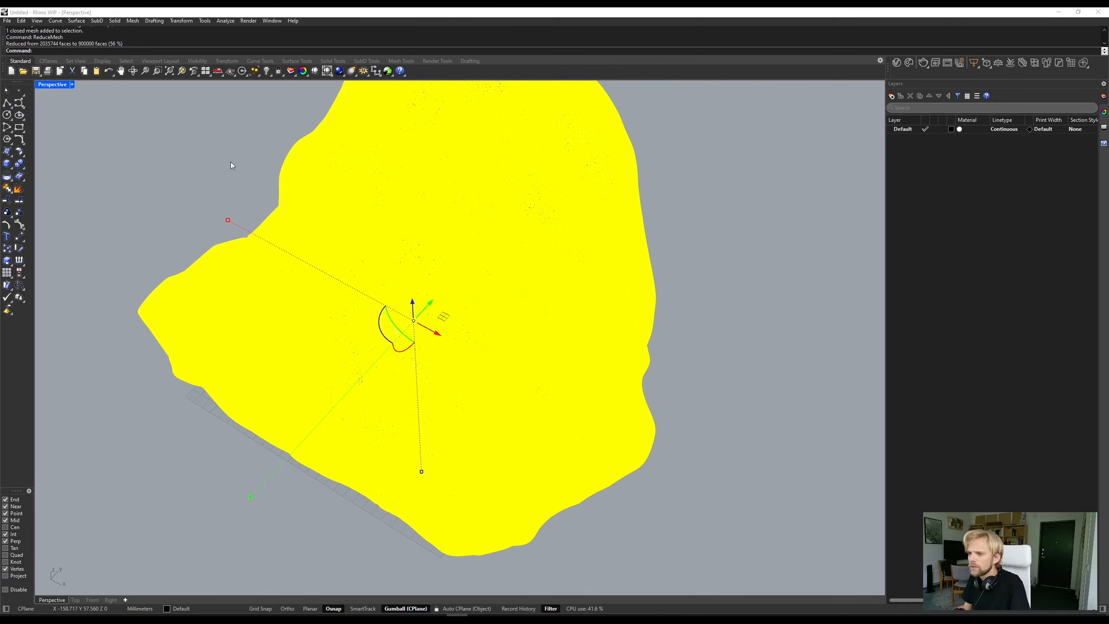
# - Deselect the head mesh and examine its reduced wireframe from near and far
pyautogui.click(106, 229)
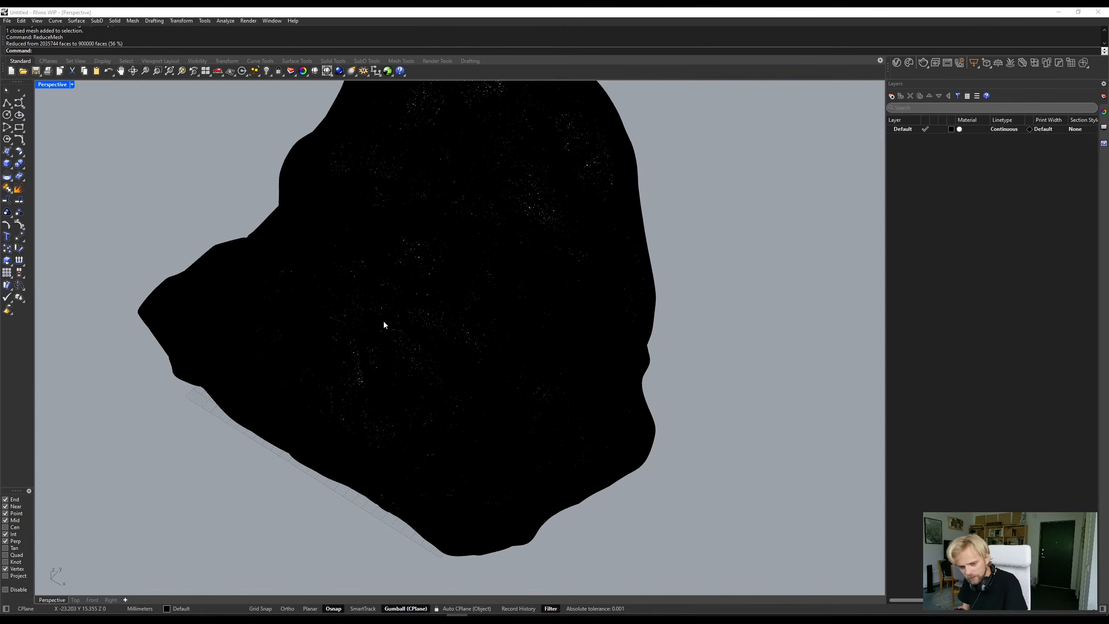
pyautogui.scroll(10, 420, 312)
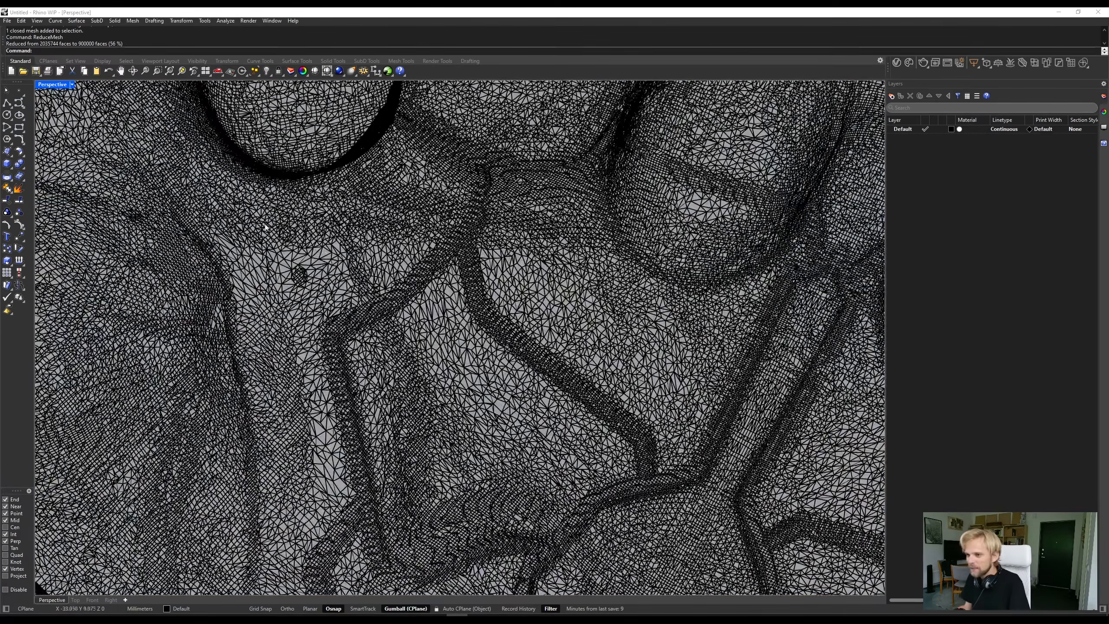
pyautogui.scroll(-1, 336, 325)
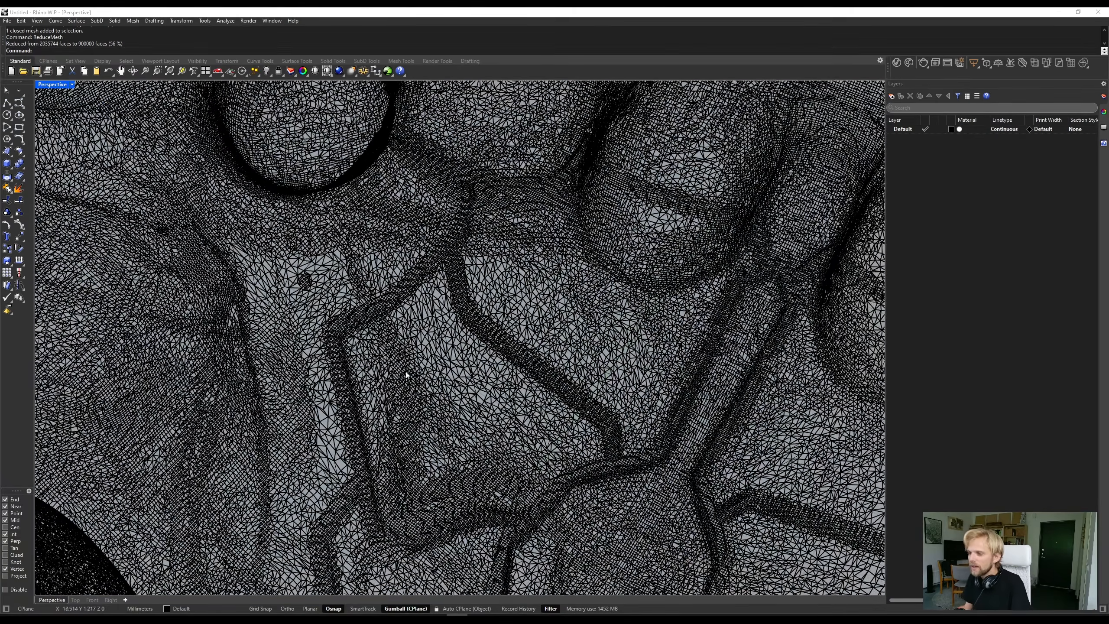
pyautogui.scroll(-3, 415, 334)
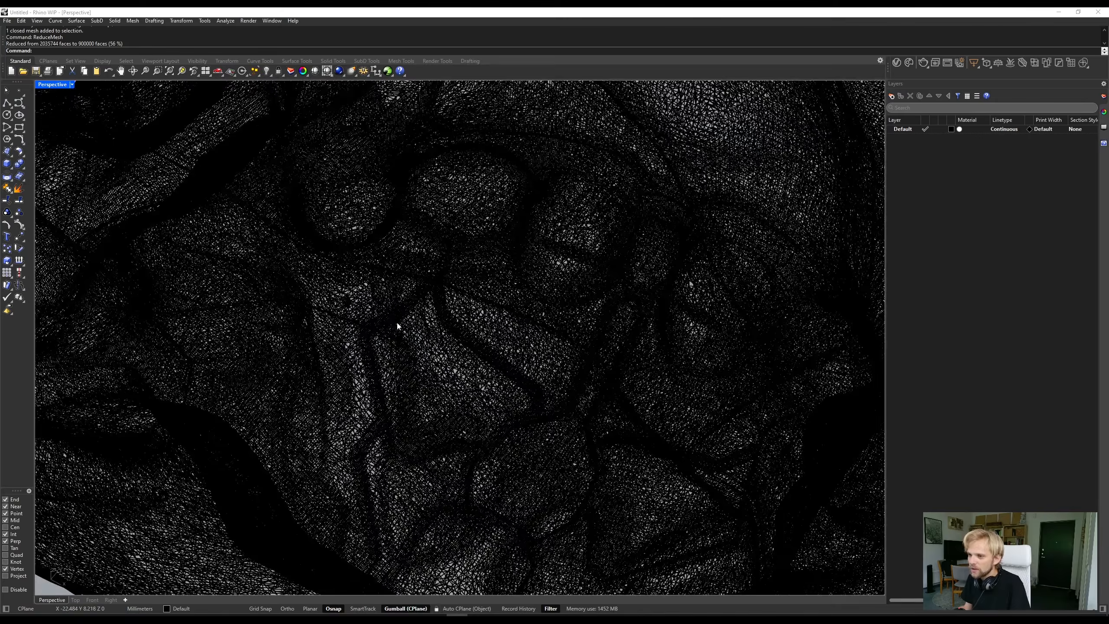
pyautogui.scroll(4, 397, 323)
pyautogui.scroll(2, 390, 317)
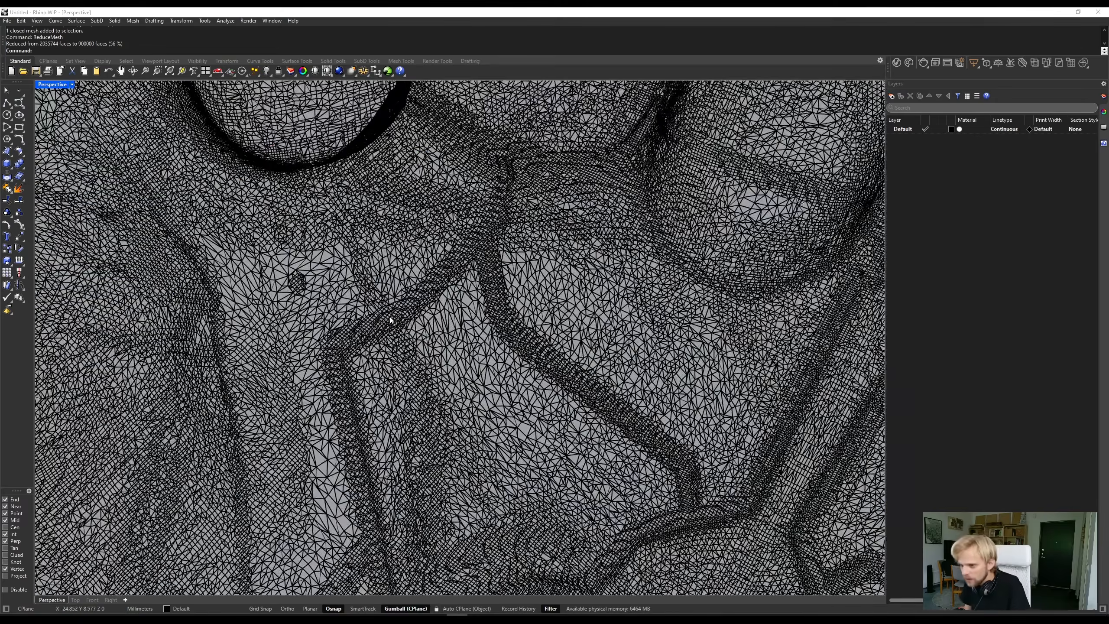
pyautogui.scroll(-3, 388, 308)
pyautogui.scroll(-3, 386, 304)
pyautogui.scroll(3, 322, 266)
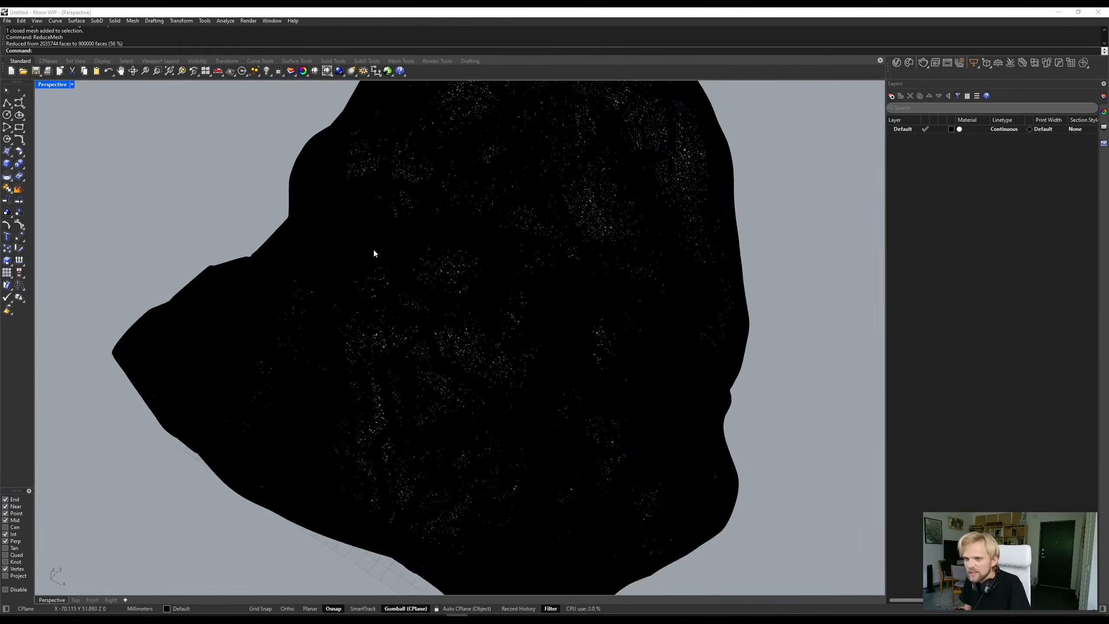
pyautogui.scroll(1, 374, 250)
# - Reduce the head mesh further to 250000 polygons with ReduceMesh and deselect it
pyautogui.click(352, 282)
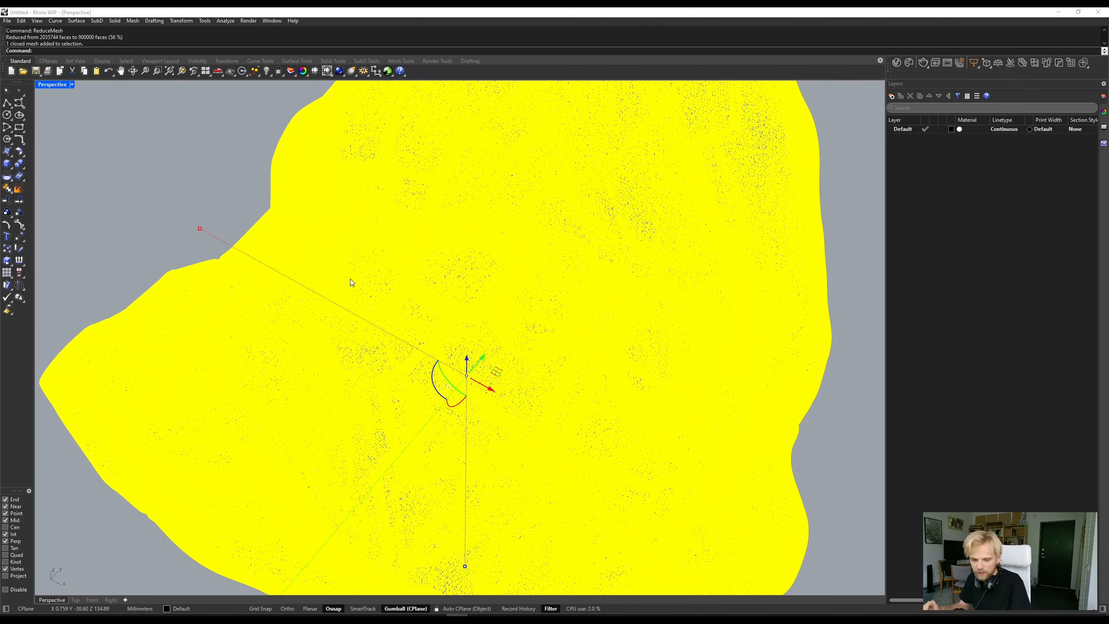
pyautogui.write('Red')
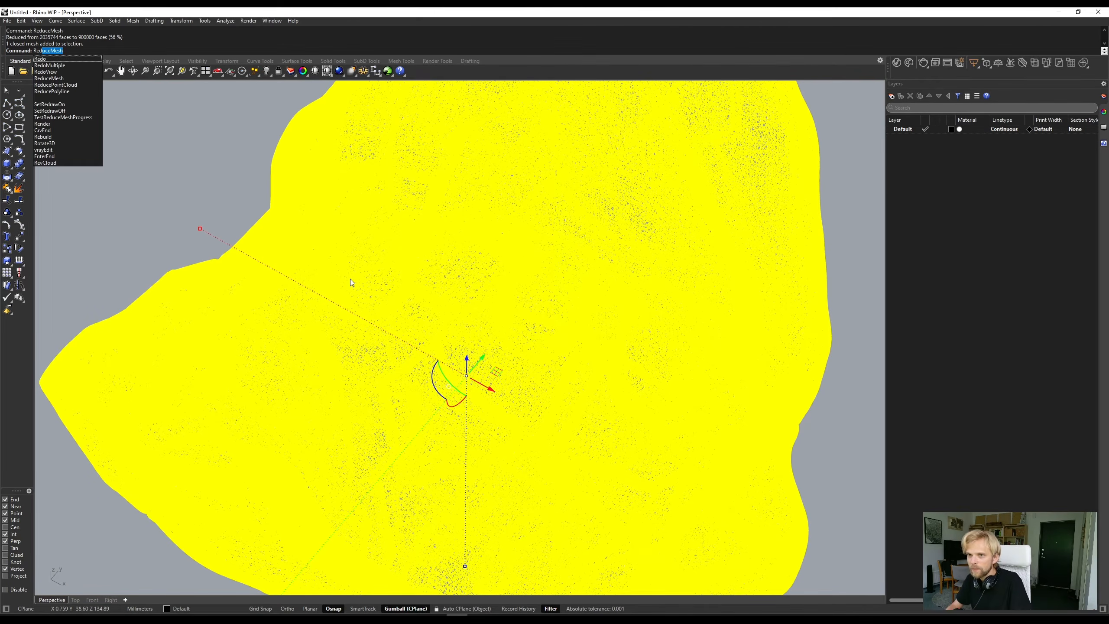
pyautogui.press('Return')
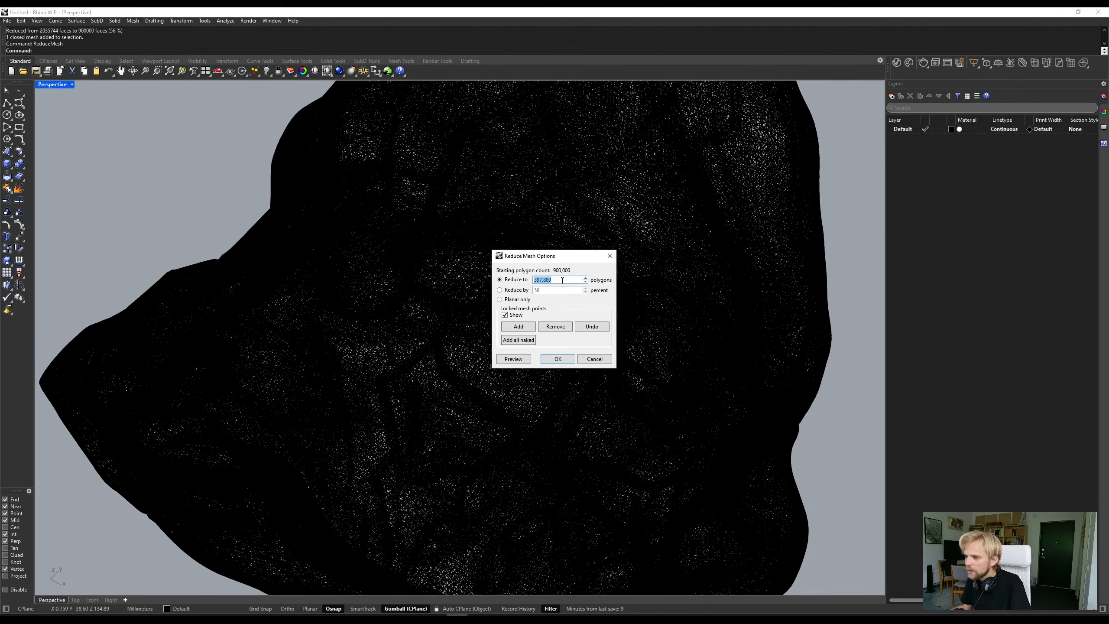
pyautogui.write('2500000')
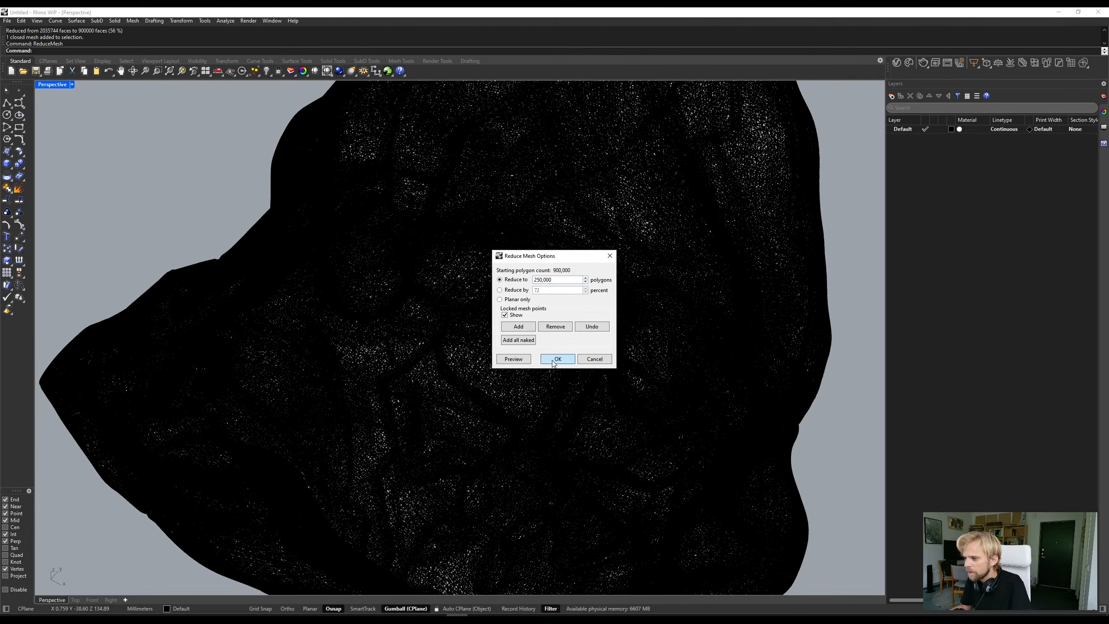
pyautogui.click(553, 362)
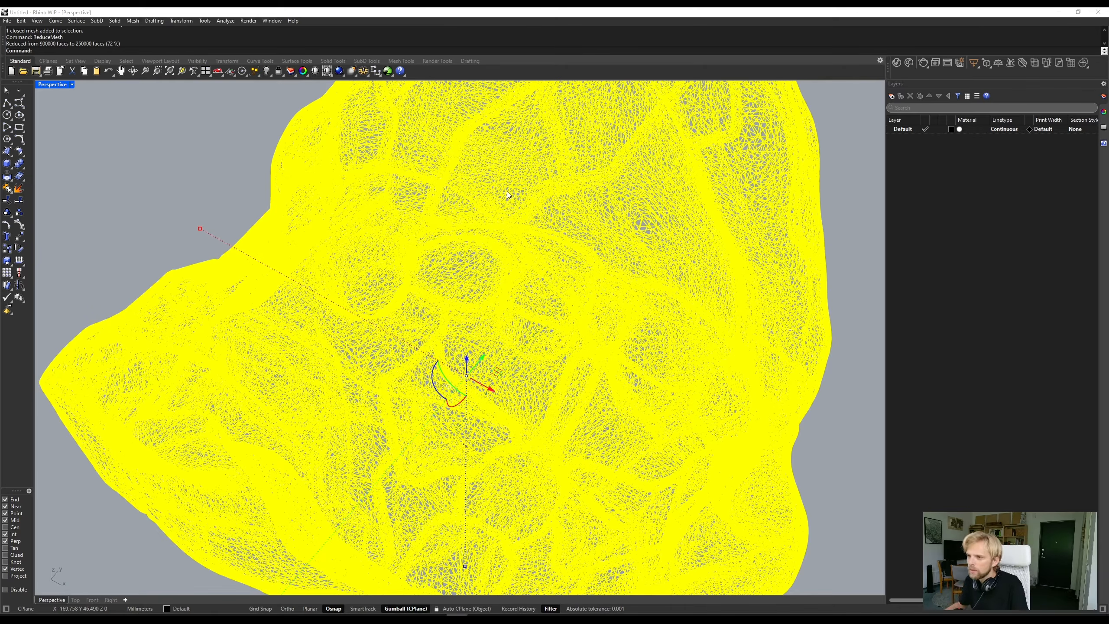
pyautogui.press('Escape')
# - Inspect the further reduced head mesh from several sides in Shaded display mode
pyautogui.moveTo(360, 304); pyautogui.dragTo(395, 299, button='right')
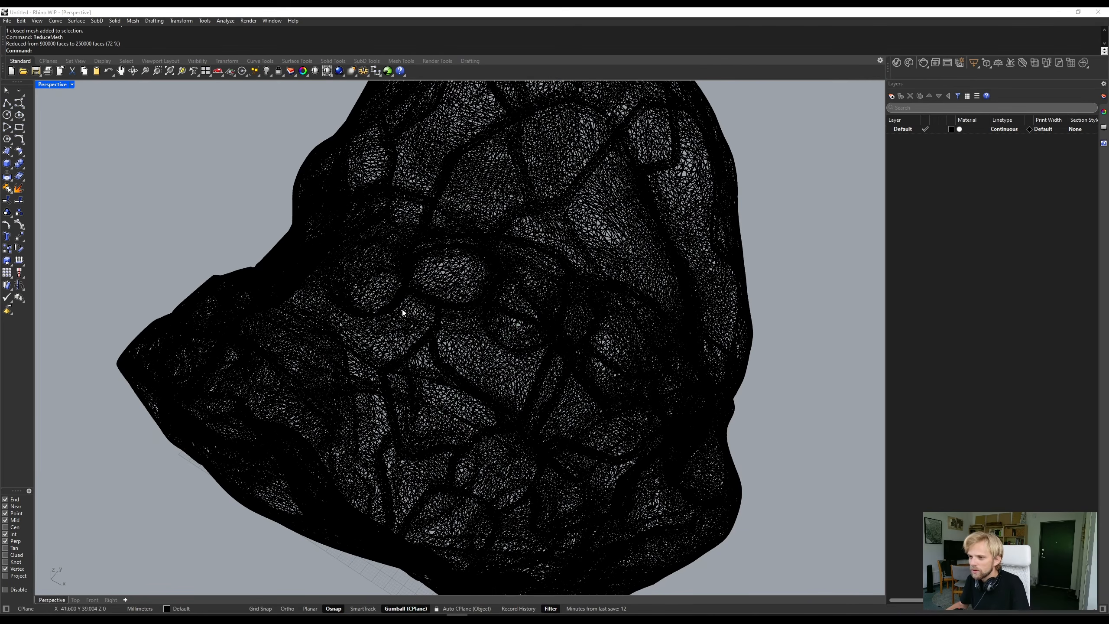
pyautogui.middleClick(205, 181)
pyautogui.moveTo(149, 245); pyautogui.dragTo(214, 245, button='right')
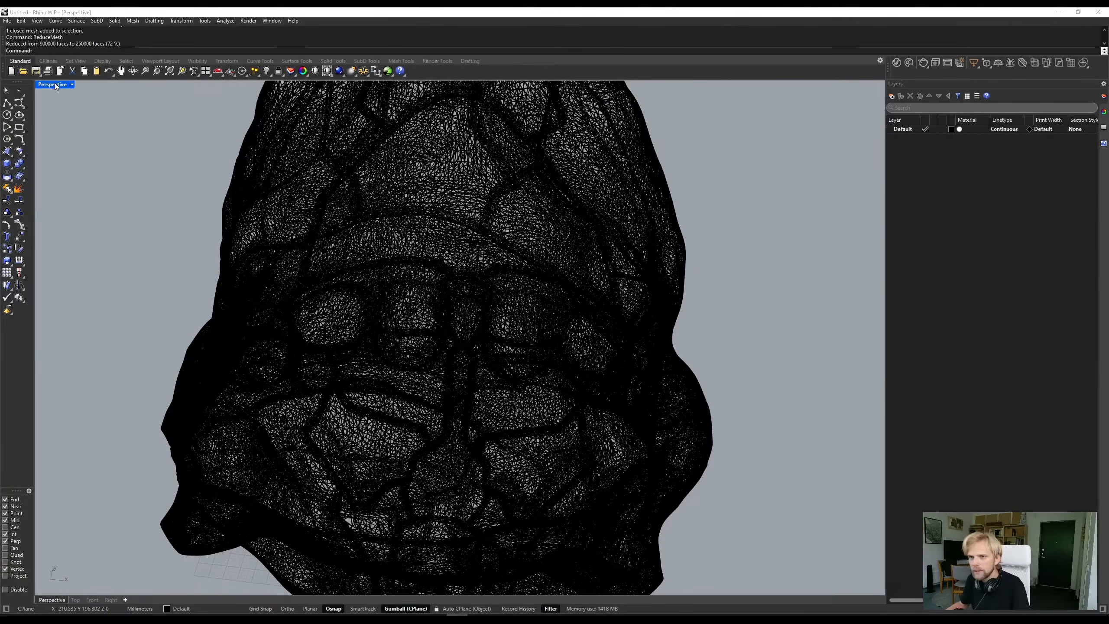
pyautogui.click(55, 84)
pyautogui.click(73, 127)
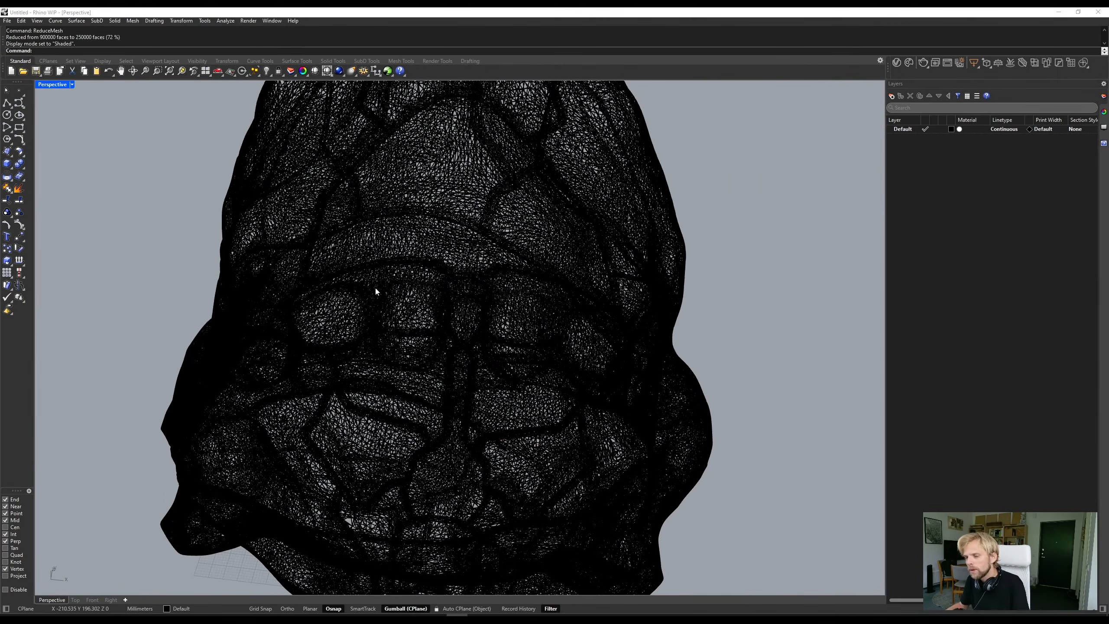
pyautogui.moveTo(438, 329)
pyautogui.mouseDown(button='right')
pyautogui.moveTo(364, 291)
pyautogui.moveTo(363, 273)
pyautogui.mouseUp(button='right')
pyautogui.scroll(-10, 363, 273)
pyautogui.scroll(6, 390, 336)
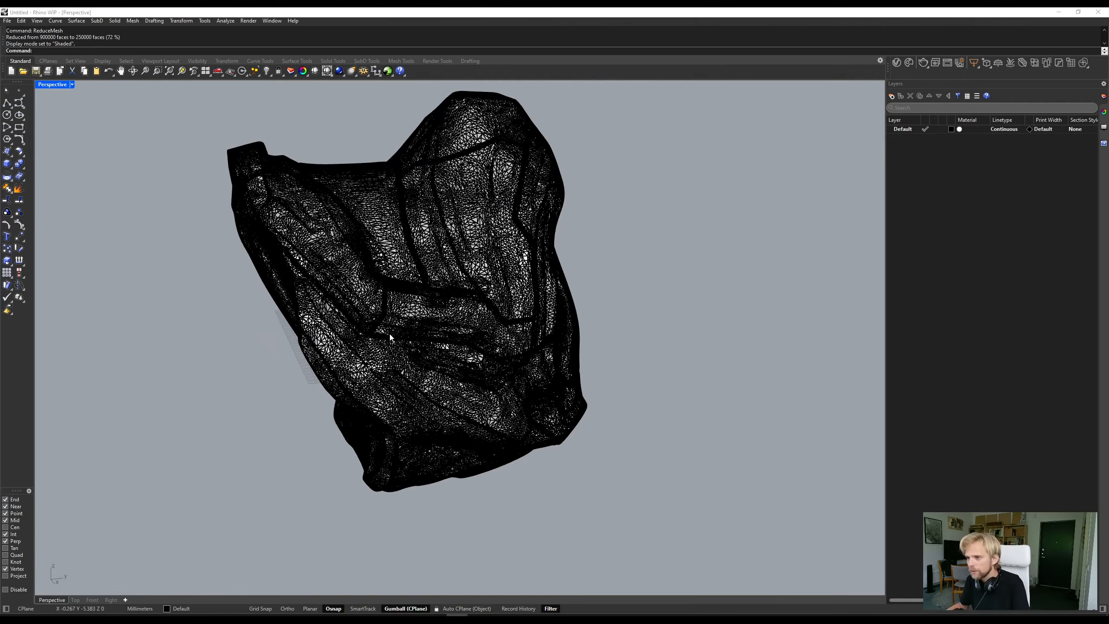
pyautogui.moveTo(390, 336); pyautogui.dragTo(363, 315, button='right')
# - Check the head in Arctic display mode and return the Perspective viewport to Shaded
pyautogui.click(53, 84)
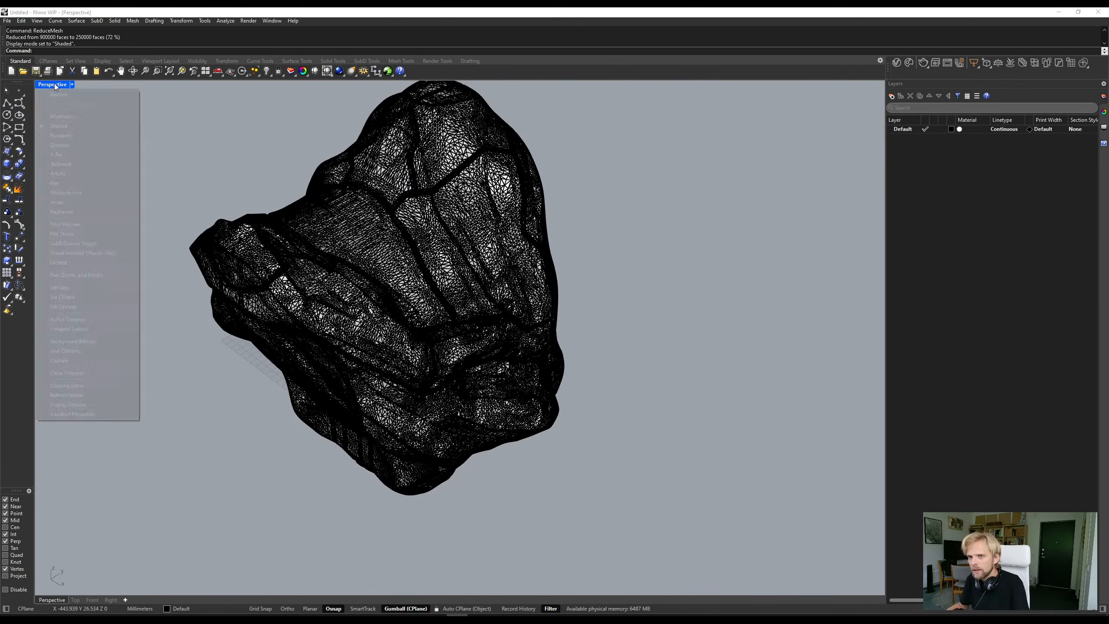
pyautogui.click(94, 203)
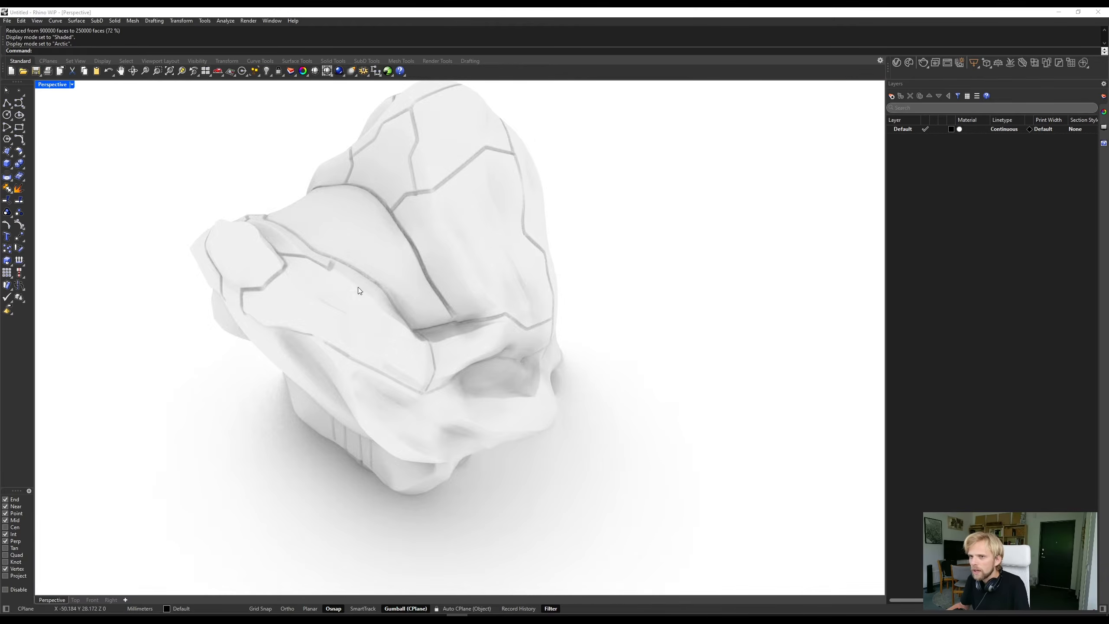
pyautogui.moveTo(359, 290)
pyautogui.mouseDown(button='right')
pyautogui.moveTo(364, 352)
pyautogui.moveTo(508, 285)
pyautogui.moveTo(533, 261)
pyautogui.moveTo(419, 225)
pyautogui.moveTo(362, 322)
pyautogui.moveTo(175, 200)
pyautogui.mouseUp(button='right')
pyautogui.click(49, 85)
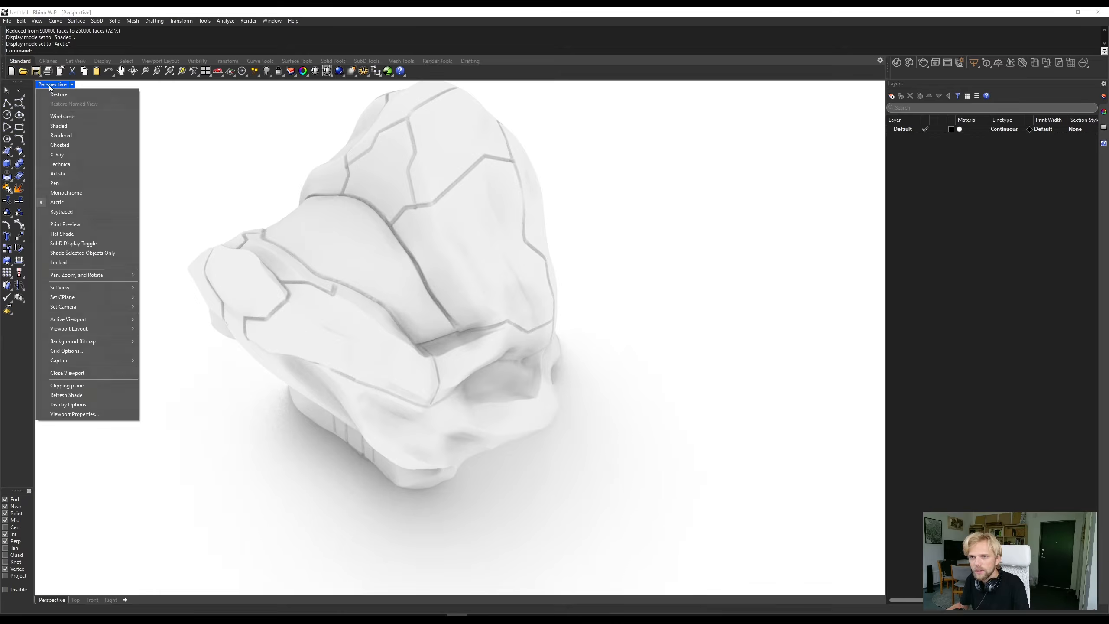
pyautogui.click(72, 128)
# - Examine the head mesh from the side and at different distances, leaving it deselected
pyautogui.click(399, 230)
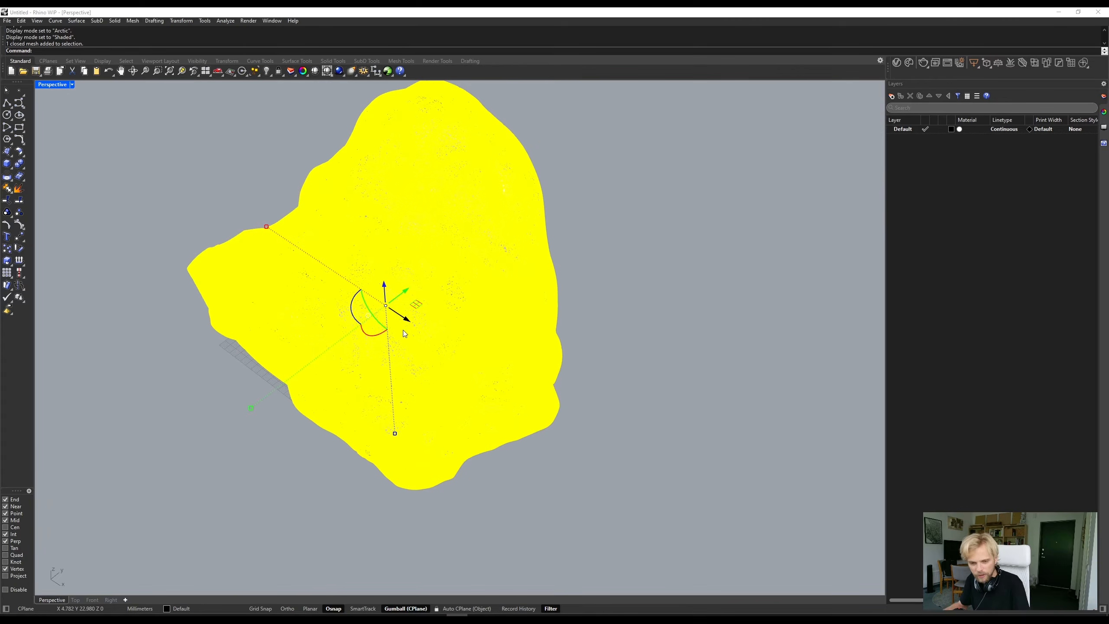
pyautogui.moveTo(373, 341)
pyautogui.mouseDown(button='right')
pyautogui.moveTo(333, 272)
pyautogui.moveTo(377, 340)
pyautogui.mouseUp(button='right')
pyautogui.keyDown('shift'); pyautogui.moveTo(379, 344); pyautogui.dragTo(410, 351); pyautogui.keyUp('shift')
pyautogui.click(189, 362)
pyautogui.moveTo(189, 362); pyautogui.dragTo(363, 344, button='right')
pyautogui.scroll(-7, 354, 370)
pyautogui.scroll(9, 385, 360)
pyautogui.scroll(-6, 373, 371)
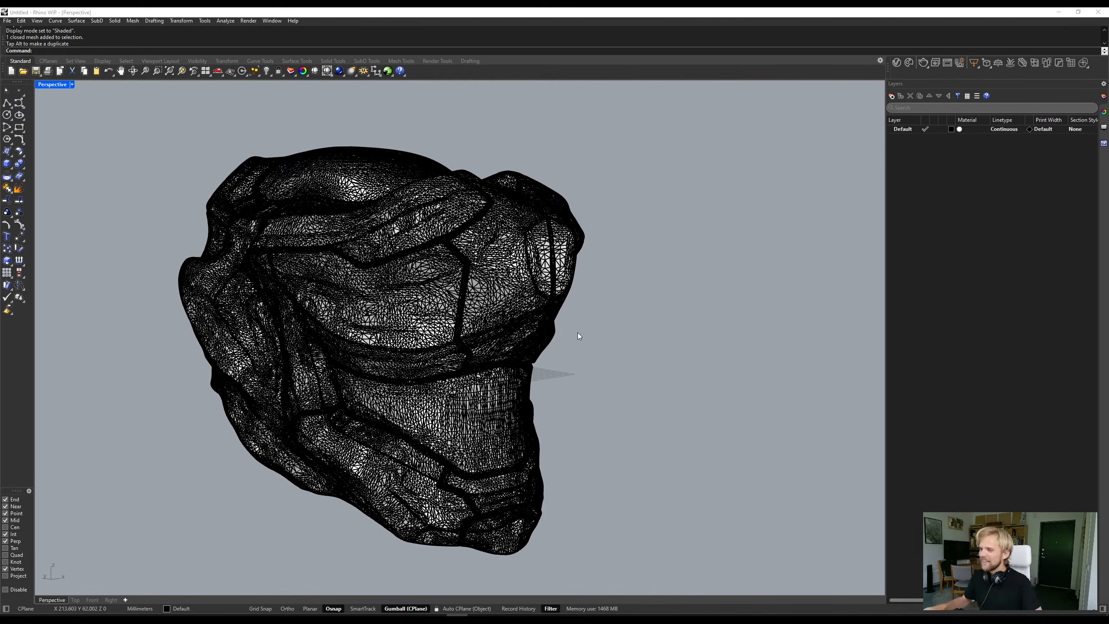
# - Start QuadRemesh on the head mesh with a target quad count of 2000 and symmetry about the Y axis
pyautogui.click(441, 294)
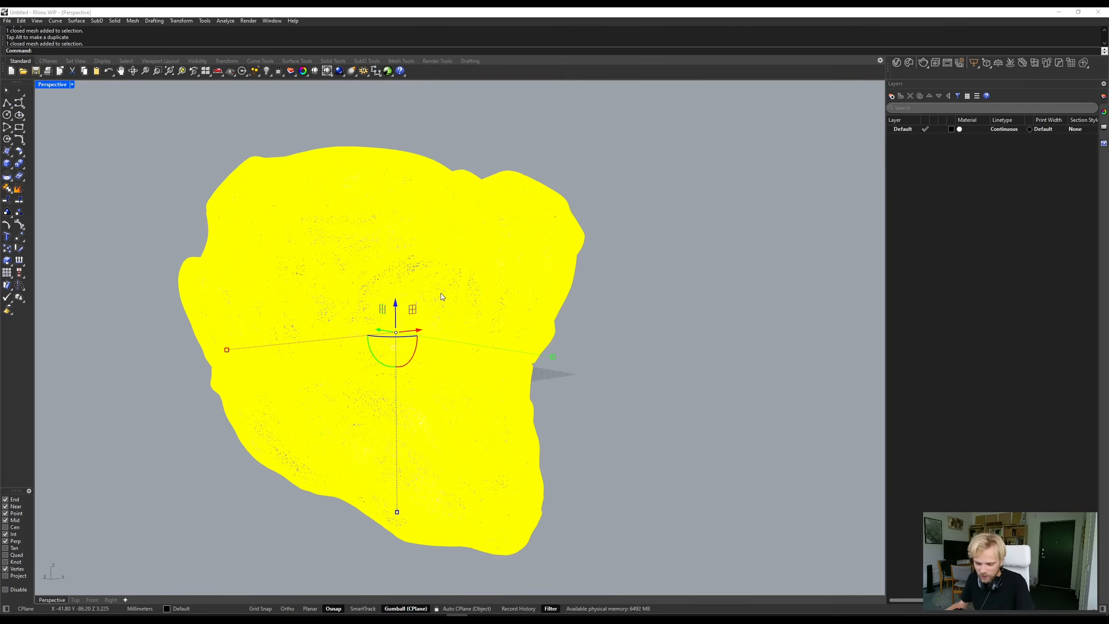
pyautogui.write('Quad')
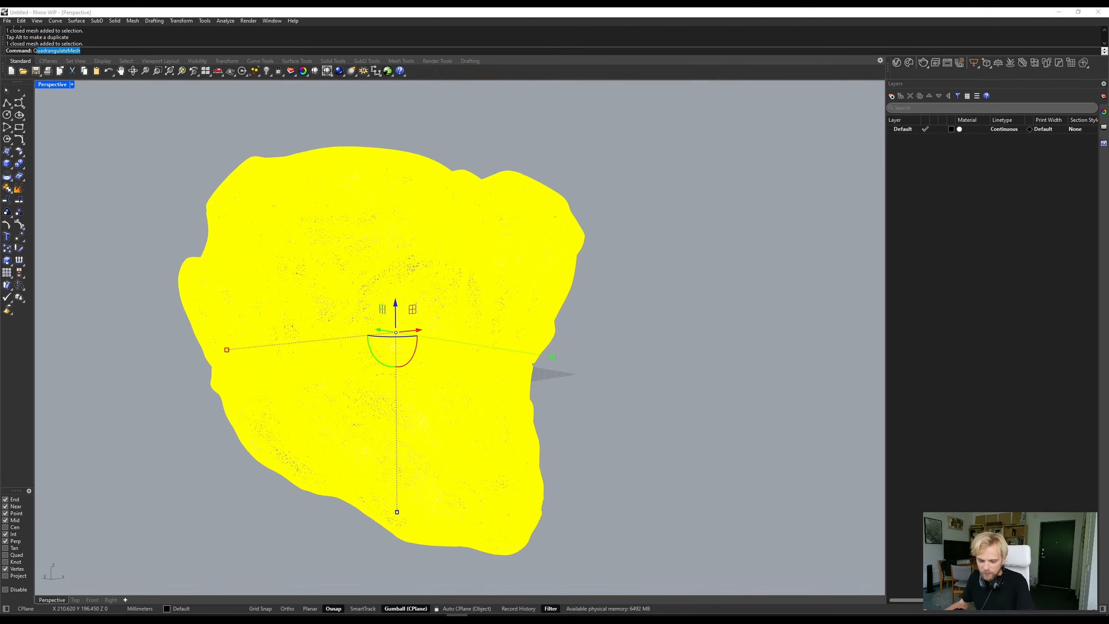
pyautogui.write('Remesh')
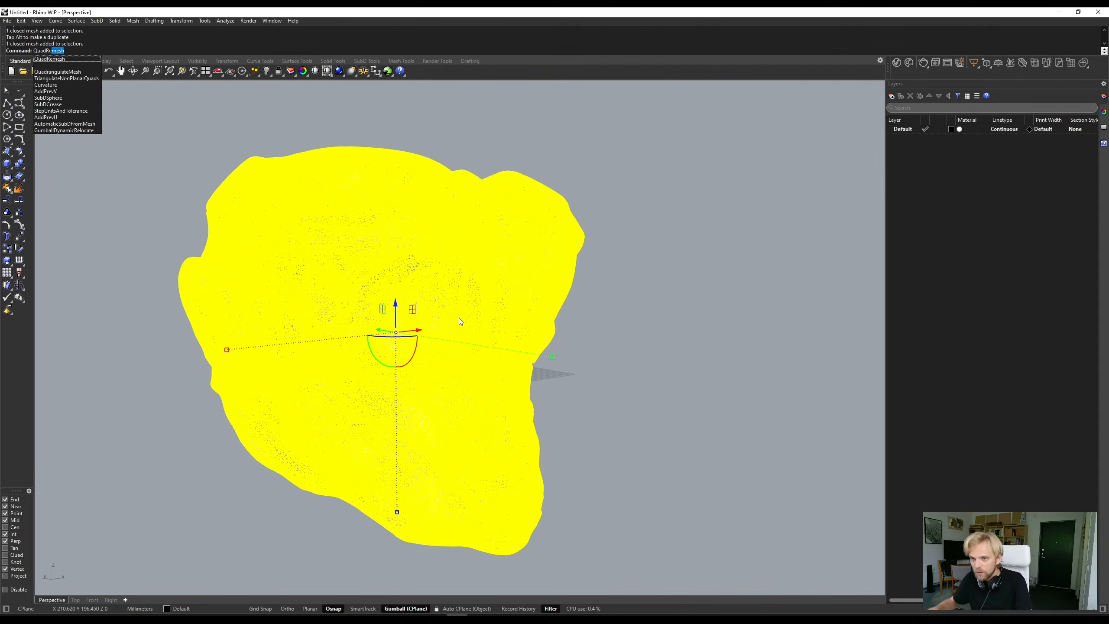
pyautogui.press('Return')
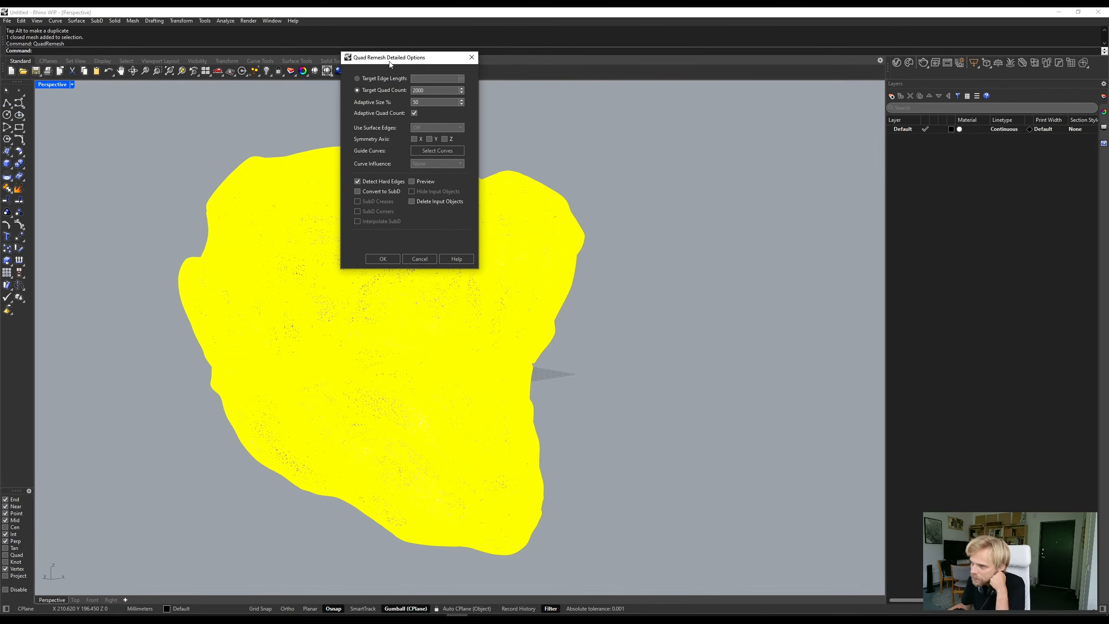
pyautogui.moveTo(391, 65); pyautogui.dragTo(202, 153)
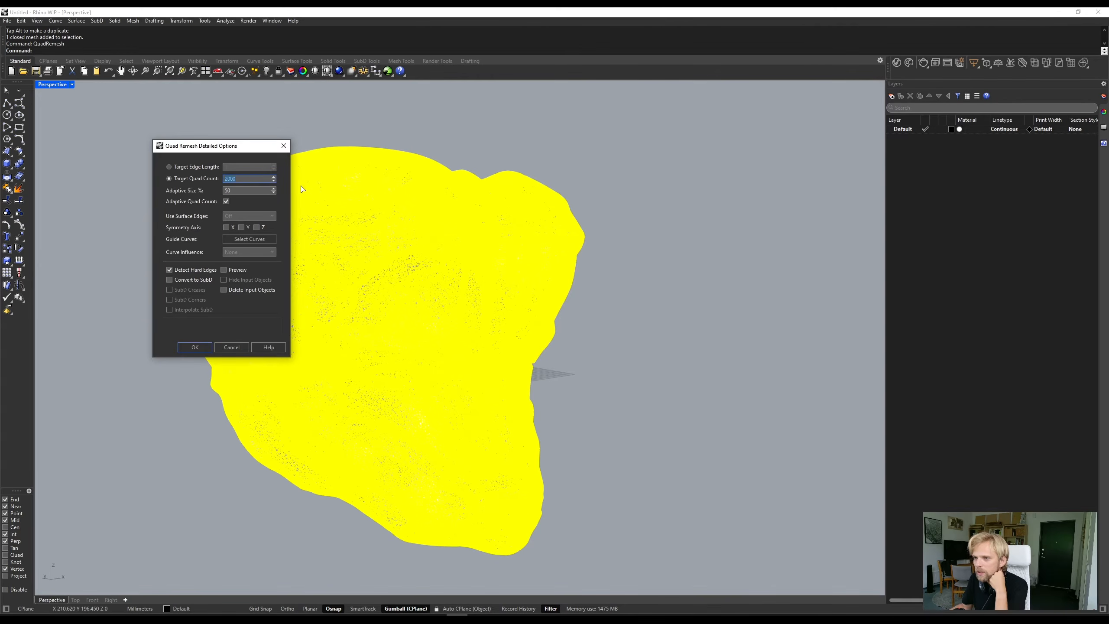
pyautogui.moveTo(201, 147); pyautogui.dragTo(98, 119)
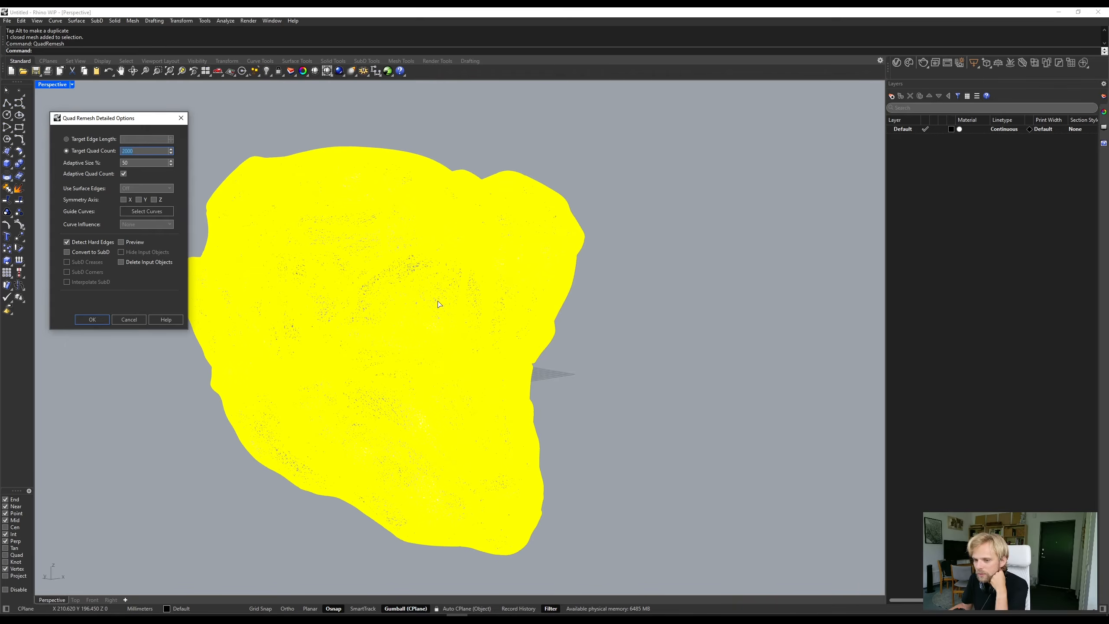
pyautogui.moveTo(482, 311); pyautogui.dragTo(234, 422, button='right')
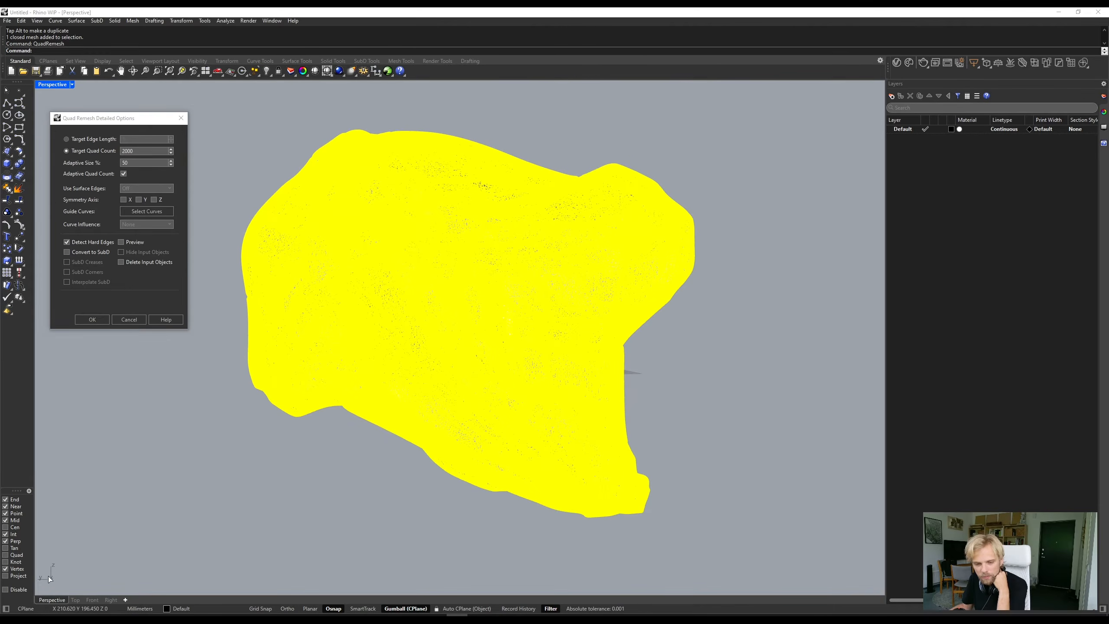
pyautogui.moveTo(409, 427); pyautogui.dragTo(358, 493, button='right')
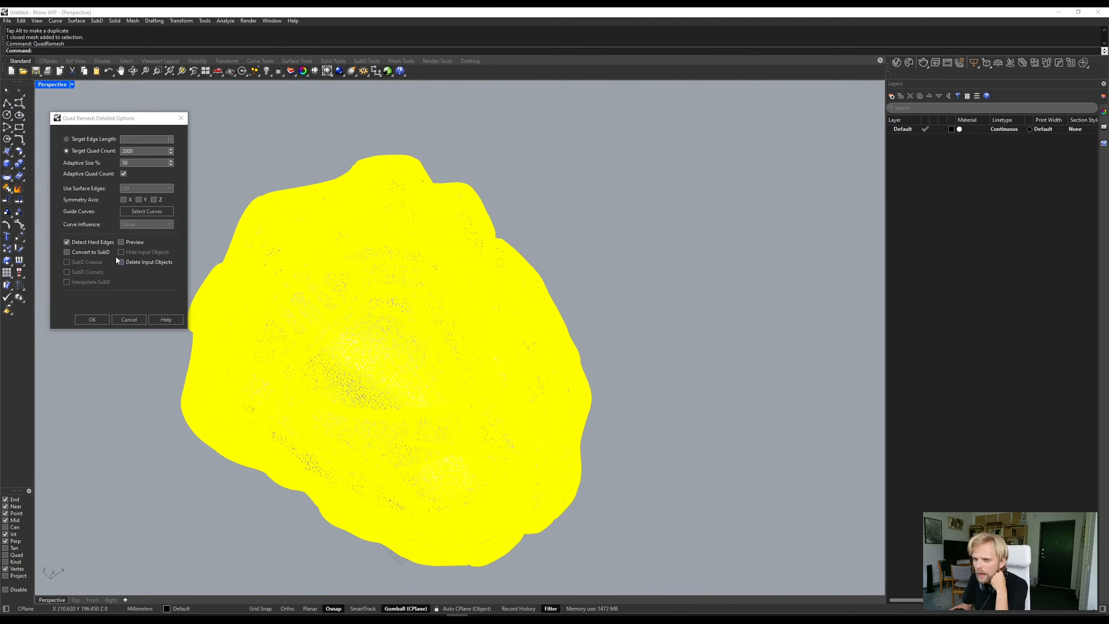
pyautogui.click(139, 200)
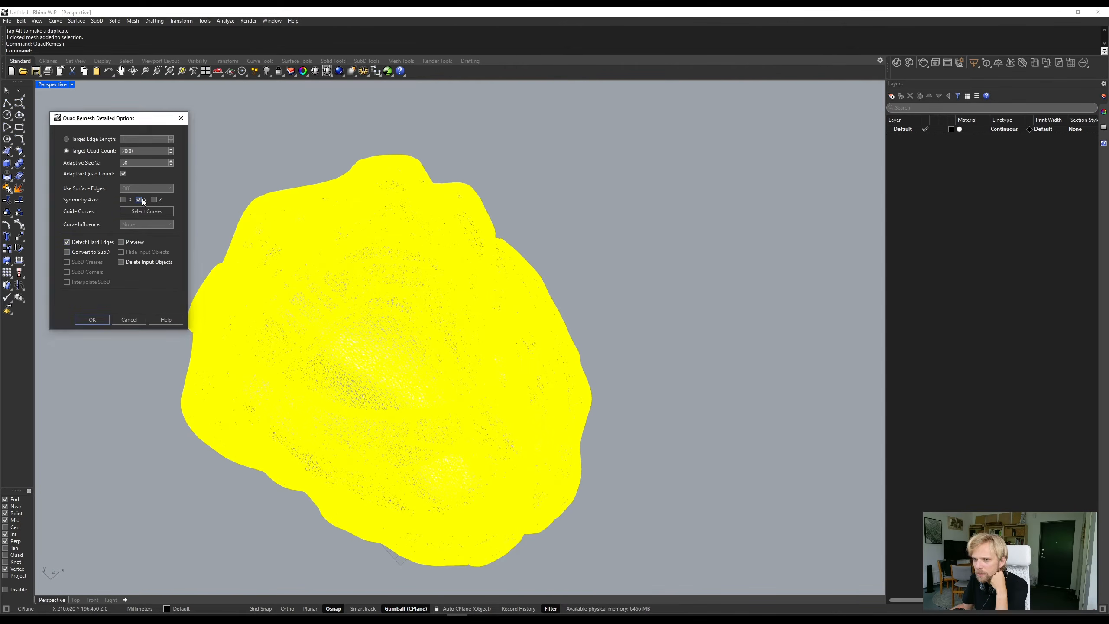
# - Turn on the quad remesh preview and hide the input objects
pyautogui.click(120, 243)
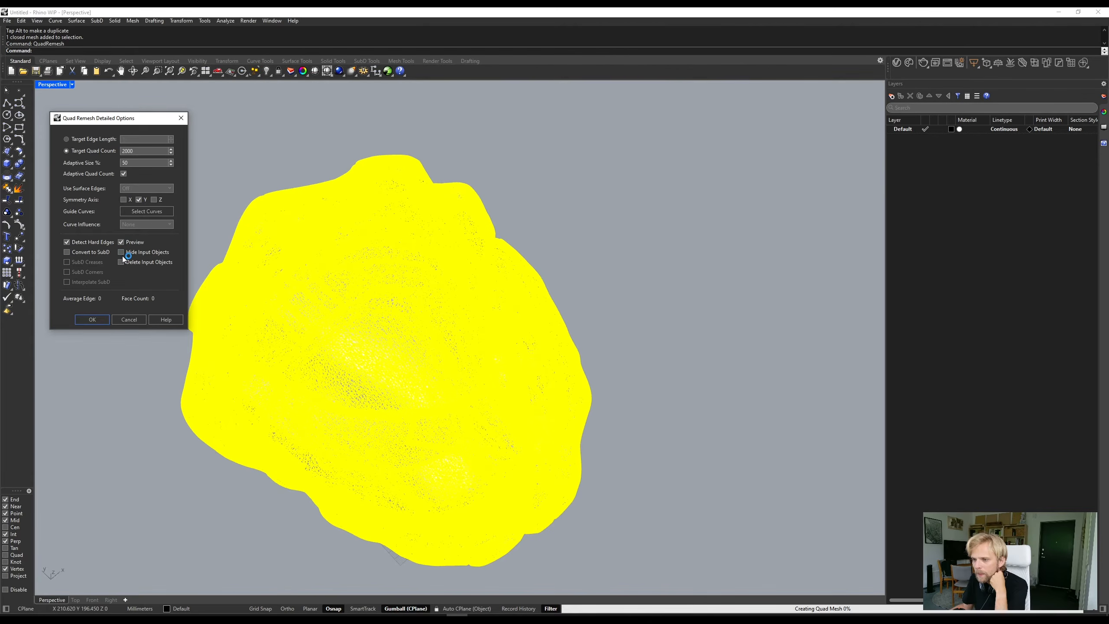
pyautogui.click(122, 253)
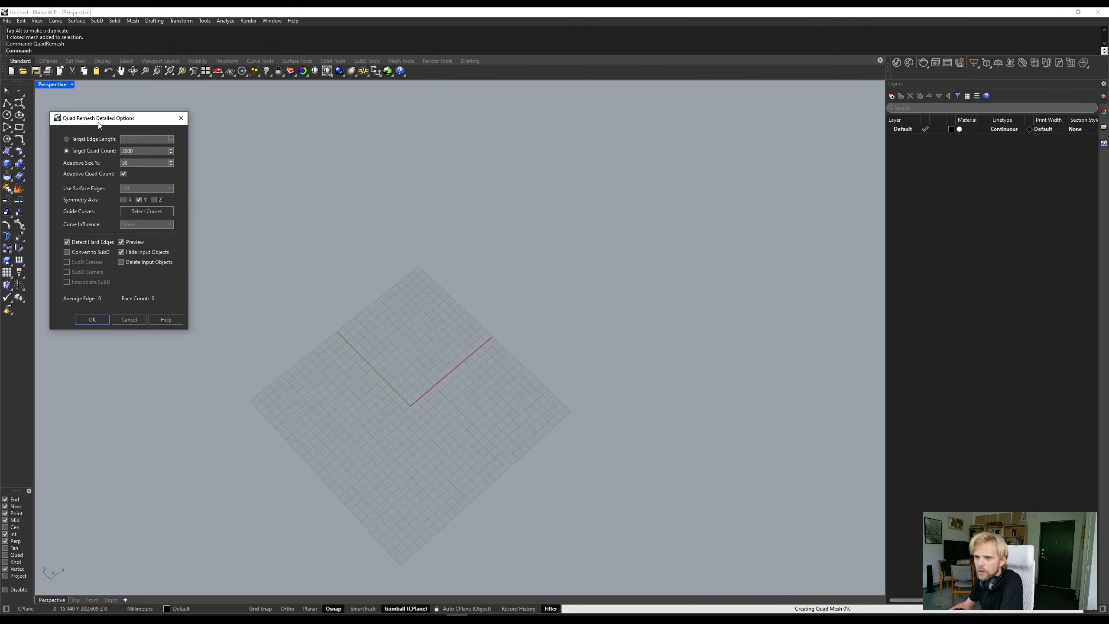
pyautogui.moveTo(108, 123); pyautogui.dragTo(156, 129)
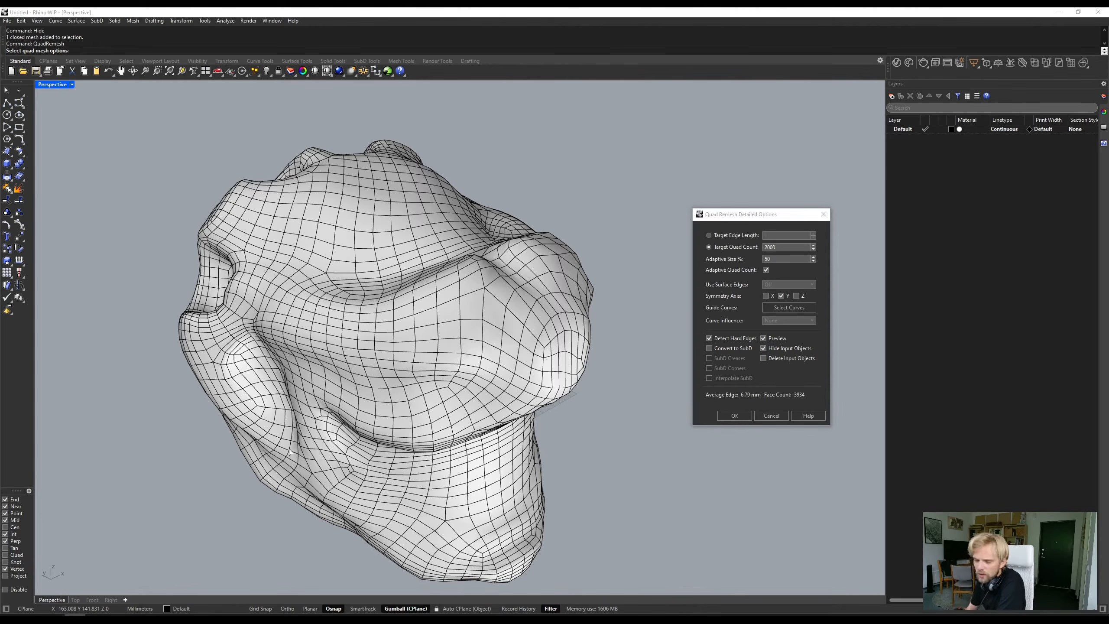
# - Examine the previewed quad mesh of the head from the front, back and sides
pyautogui.moveTo(613, 429); pyautogui.dragTo(396, 377, button='right')
pyautogui.scroll(-5, 631, 382)
pyautogui.scroll(12, 449, 387)
pyautogui.scroll(-9, 477, 381)
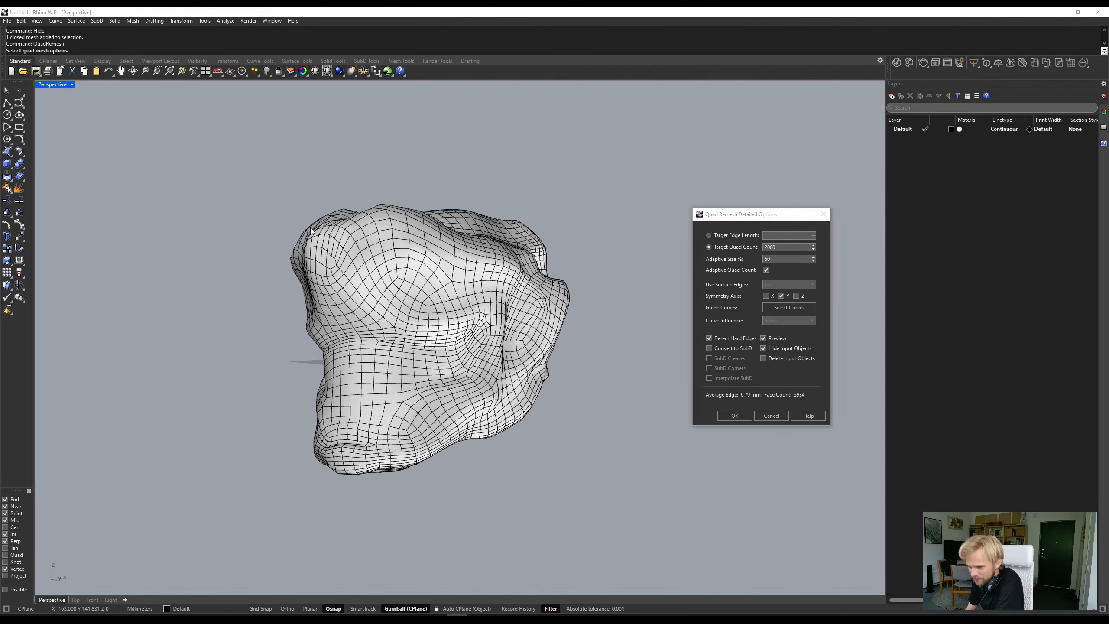
pyautogui.moveTo(459, 301); pyautogui.dragTo(480, 319, button='right')
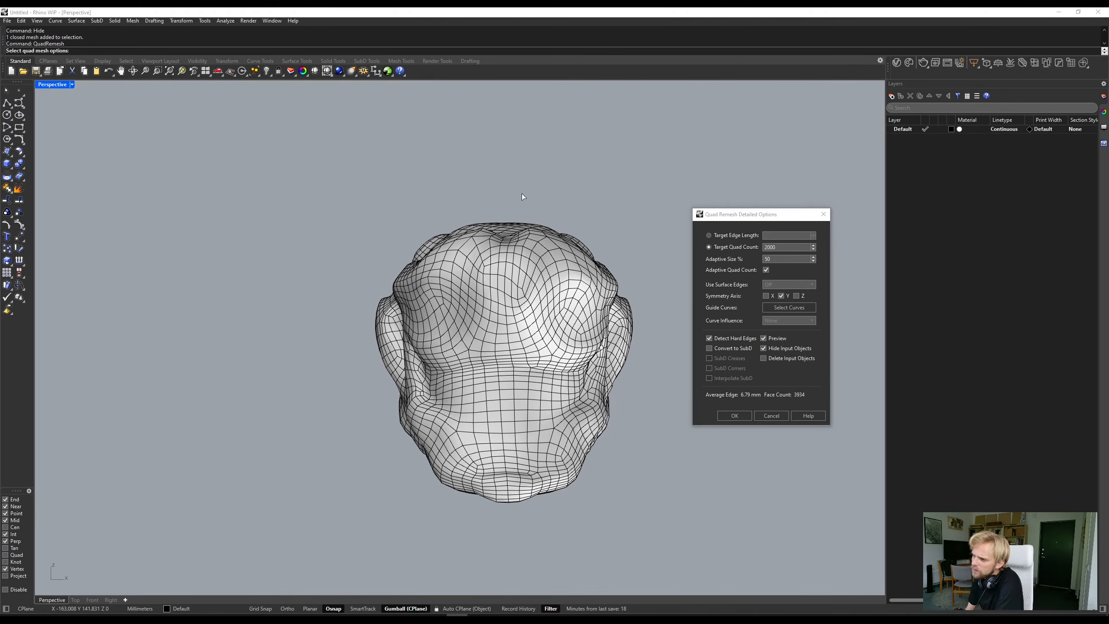
pyautogui.moveTo(524, 417); pyautogui.dragTo(357, 311, button='right')
pyautogui.moveTo(361, 352); pyautogui.dragTo(413, 375, button='right')
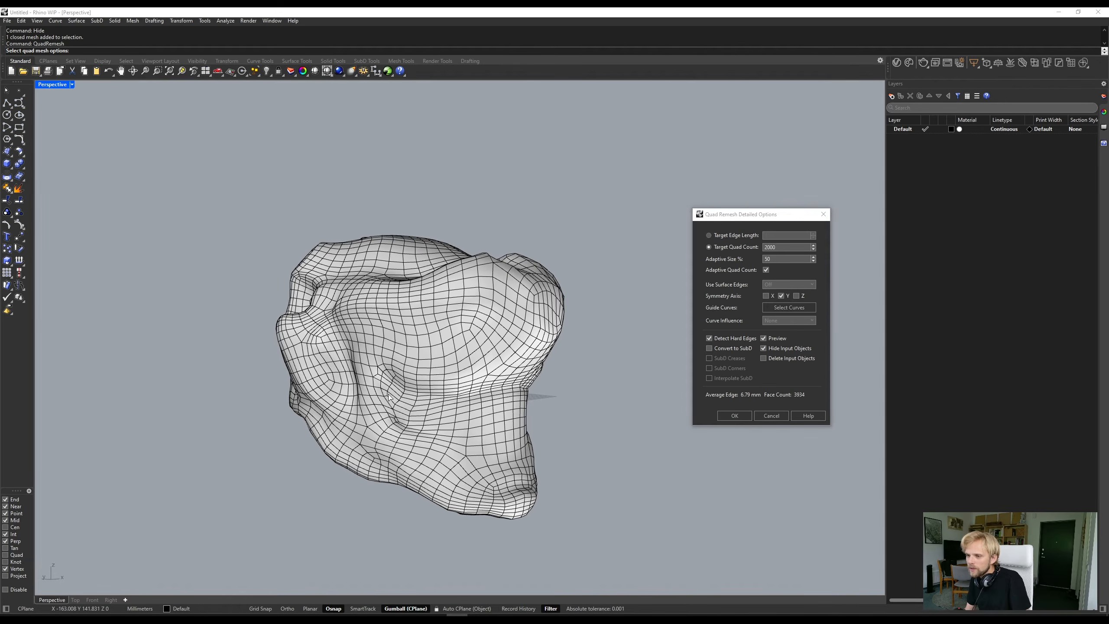
# - Set the remesh target quad count to 5000 and turn on conversion to SubD
pyautogui.moveTo(494, 392); pyautogui.dragTo(512, 385, button='right')
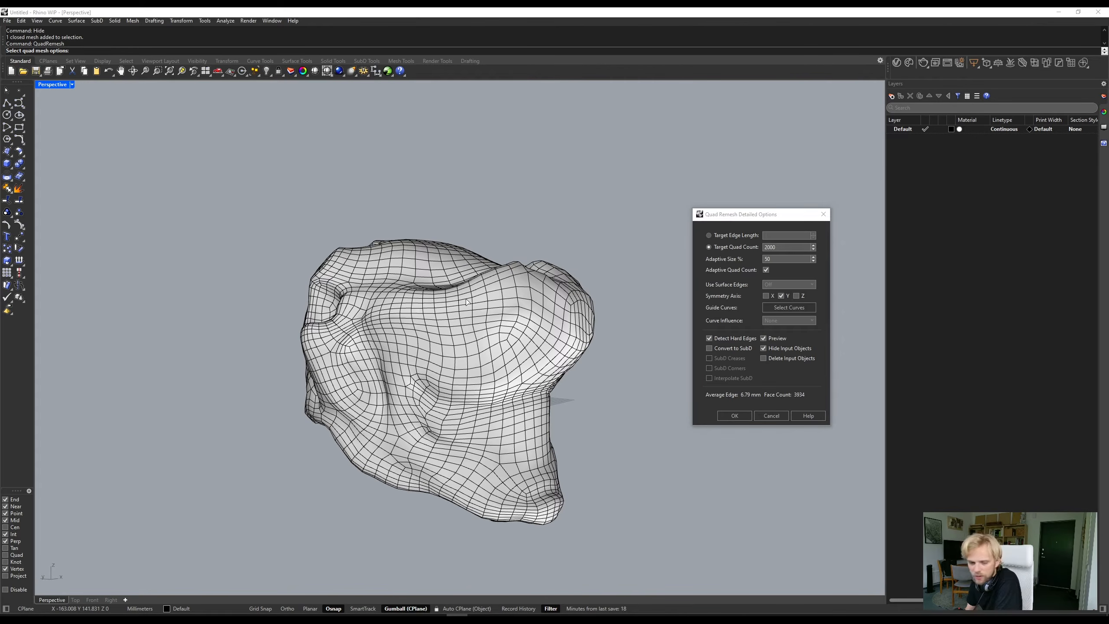
pyautogui.click(781, 247)
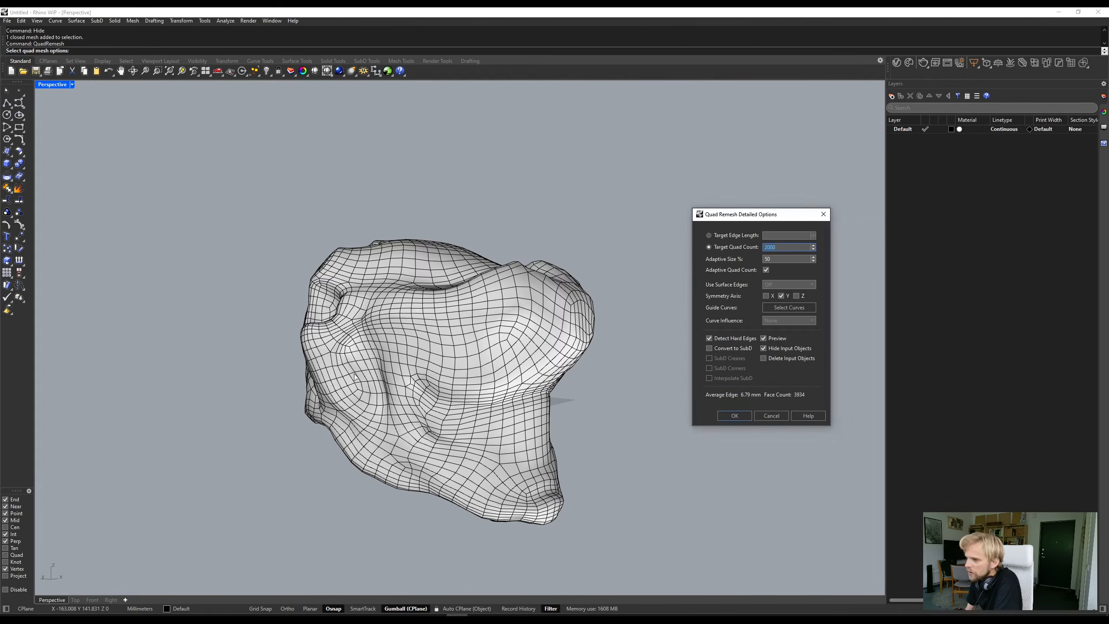
pyautogui.moveTo(502, 325)
pyautogui.mouseDown(button='right')
pyautogui.moveTo(413, 394)
pyautogui.moveTo(484, 317)
pyautogui.mouseUp(button='right')
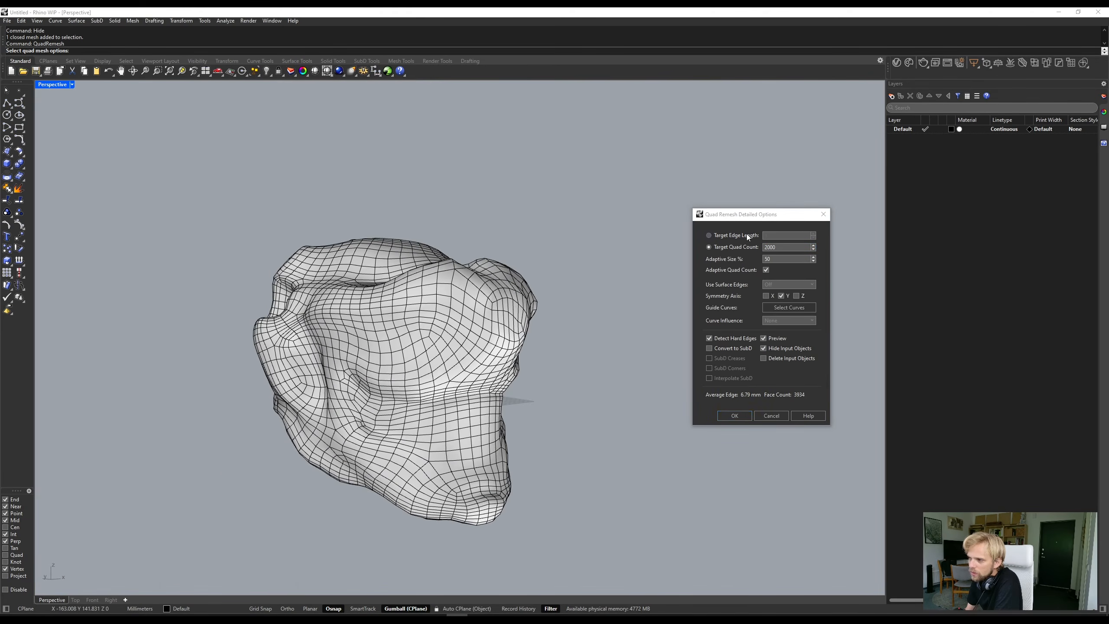
pyautogui.click(776, 246)
pyautogui.doubleClick(771, 248)
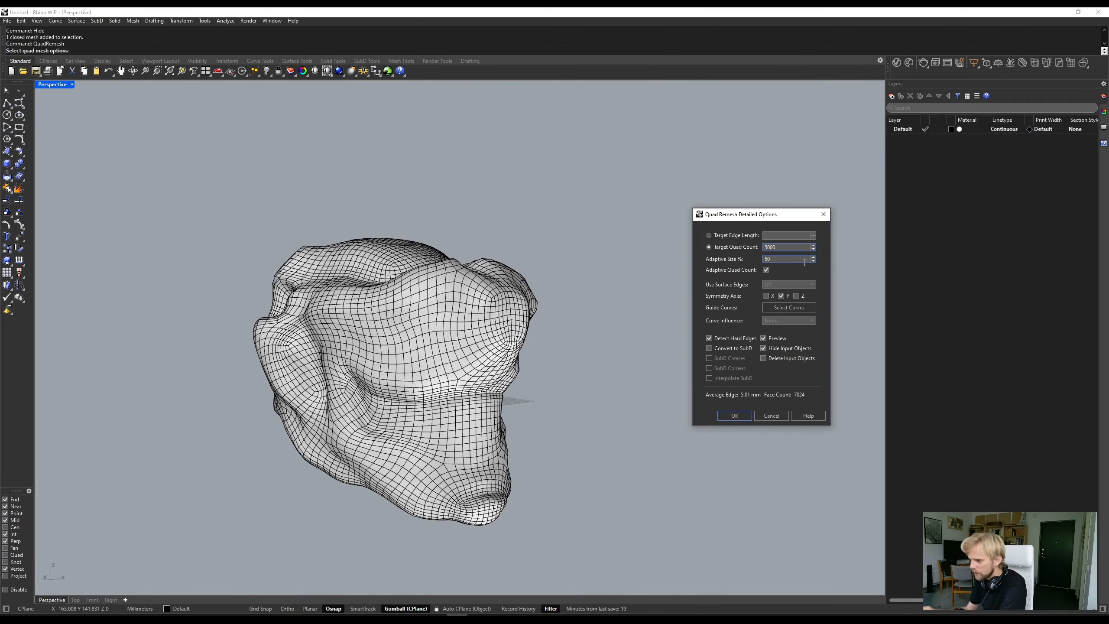
pyautogui.click(708, 349)
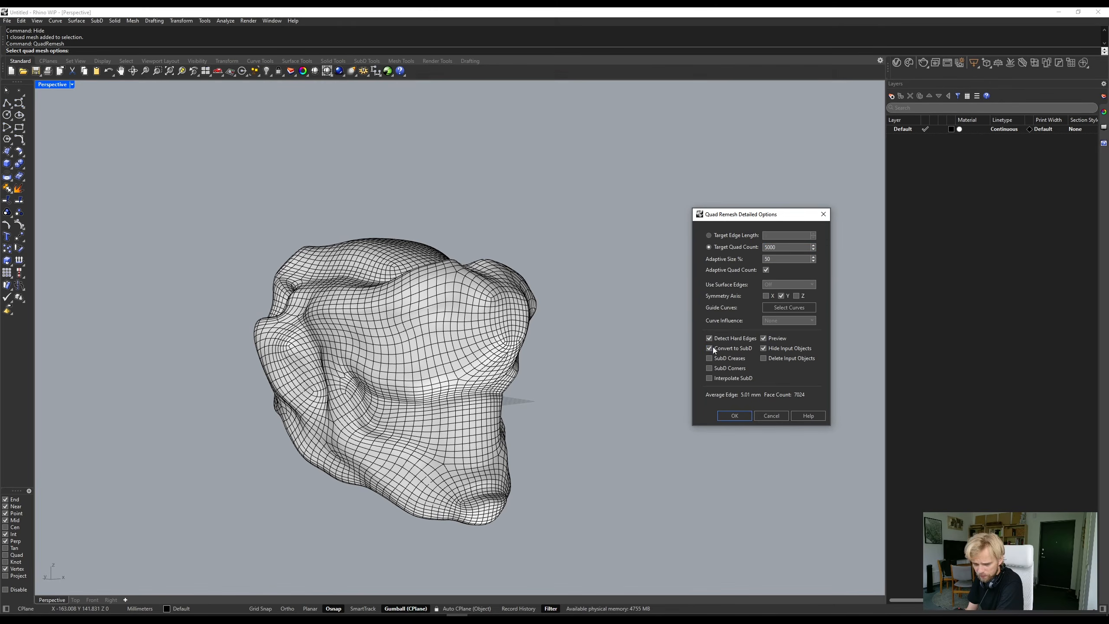
# - Examine the denser quad preview of the head from the front, sides and above
pyautogui.moveTo(429, 348); pyautogui.dragTo(397, 413, button='right')
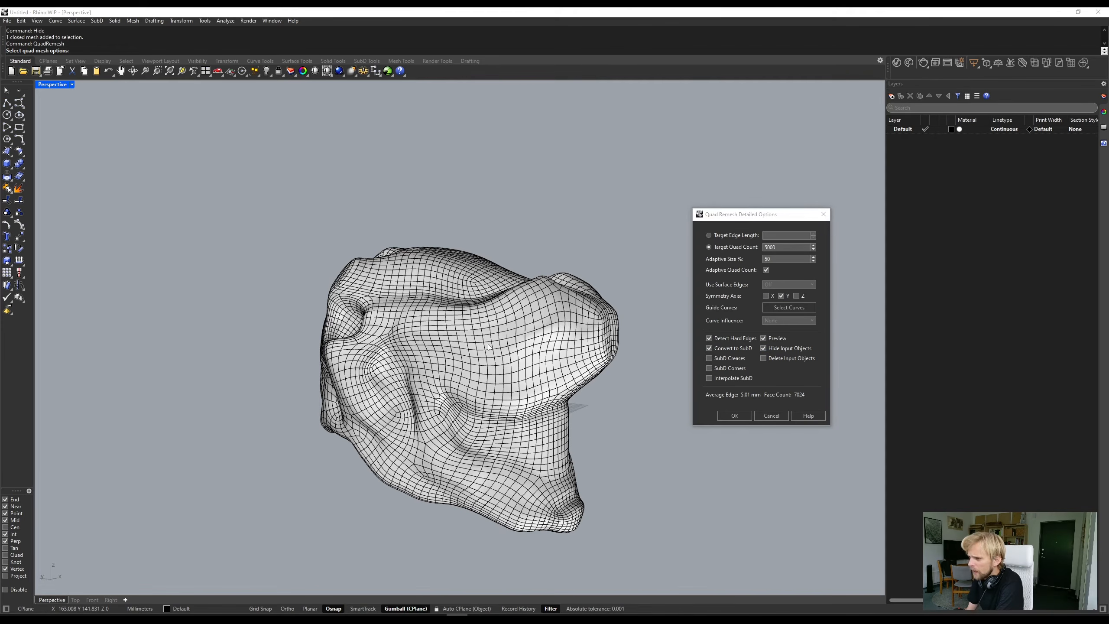
pyautogui.moveTo(490, 348); pyautogui.dragTo(357, 343, button='right')
pyautogui.scroll(6, 334, 369)
pyautogui.scroll(-5, 363, 350)
pyautogui.scroll(-3, 362, 346)
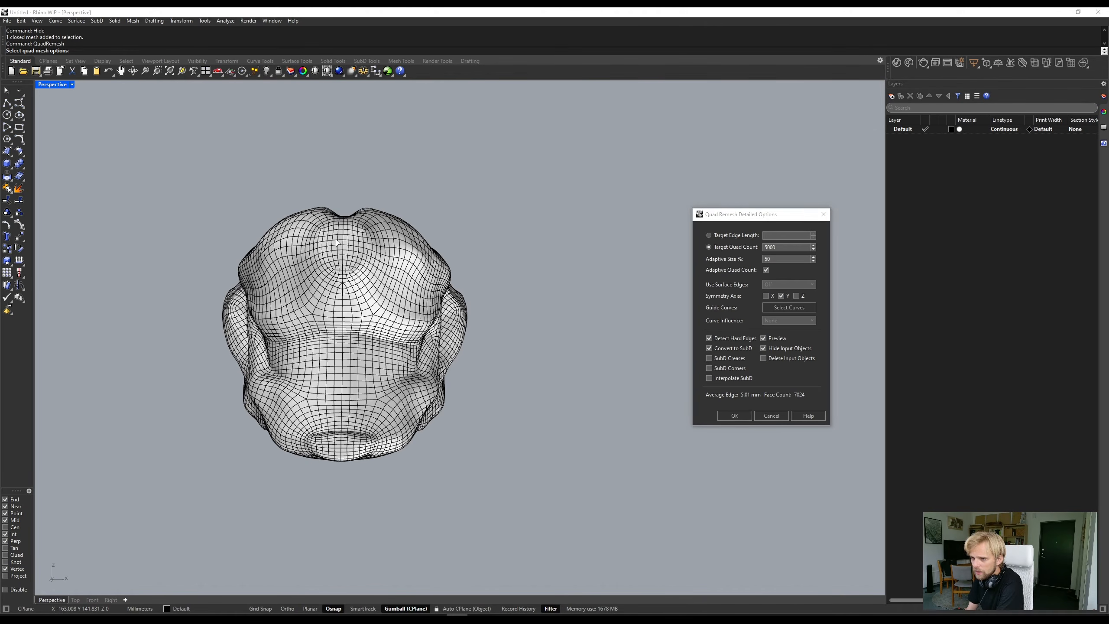
pyautogui.moveTo(349, 438); pyautogui.dragTo(430, 477, button='right')
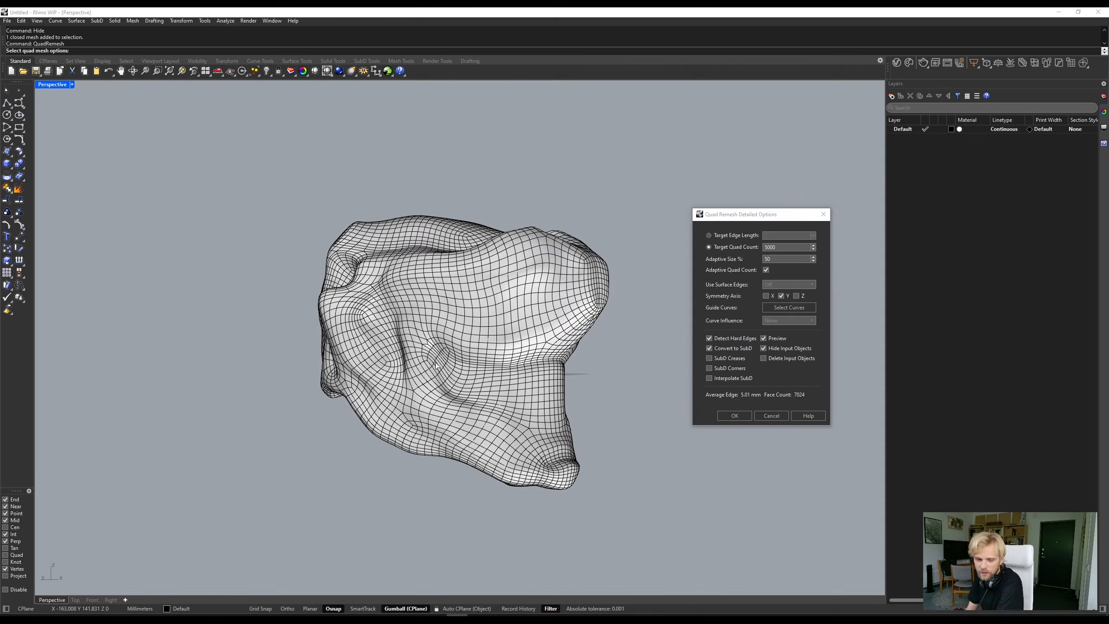
pyautogui.moveTo(436, 365); pyautogui.dragTo(248, 291, button='right')
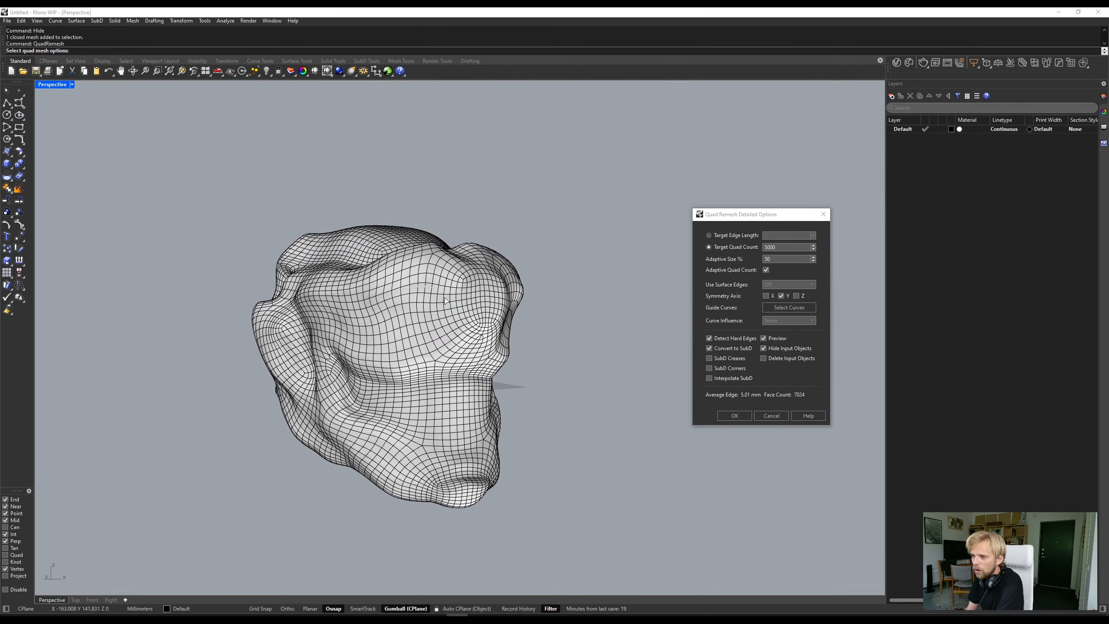
pyautogui.moveTo(428, 364); pyautogui.dragTo(440, 343, button='right')
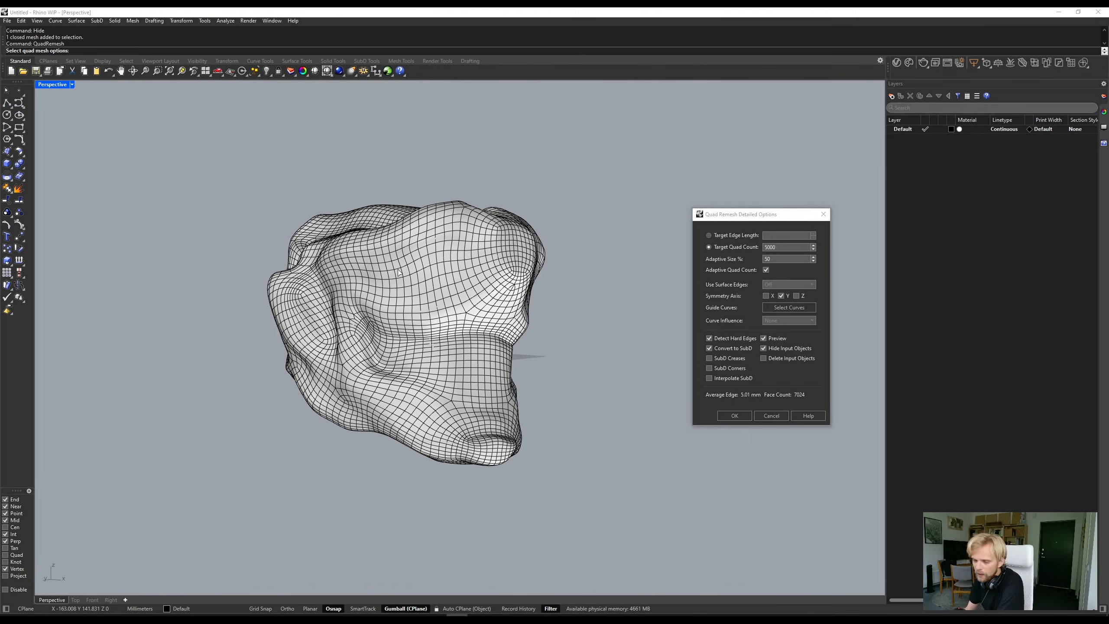
pyautogui.moveTo(374, 224); pyautogui.dragTo(531, 304, button='right')
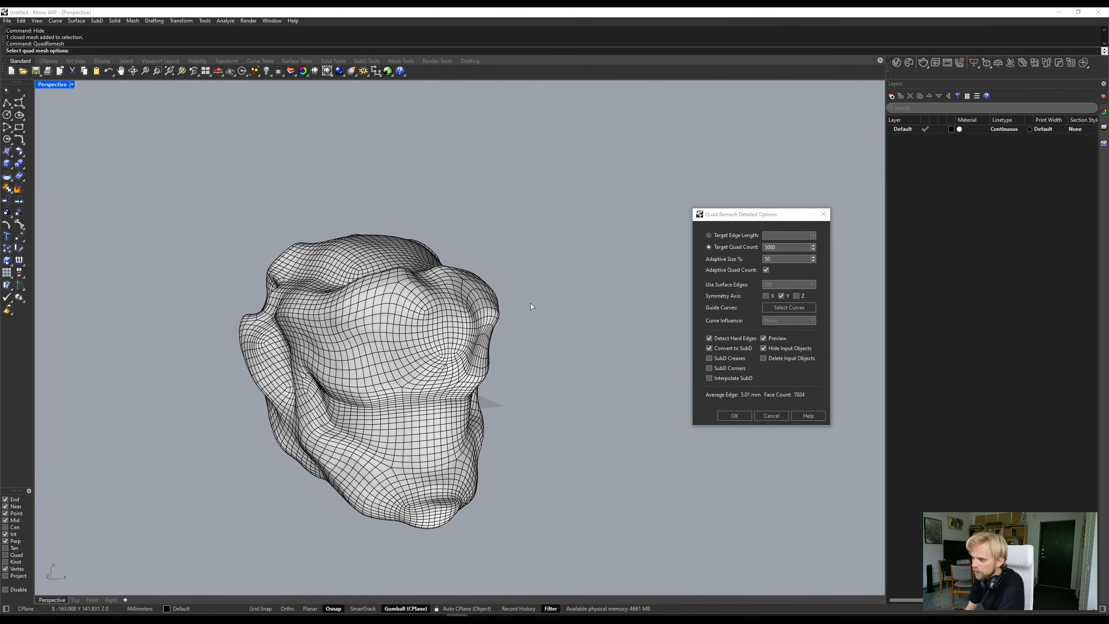
# - Turn on deletion of the input objects and run the quad remesh to create the SubD head
pyautogui.click(764, 358)
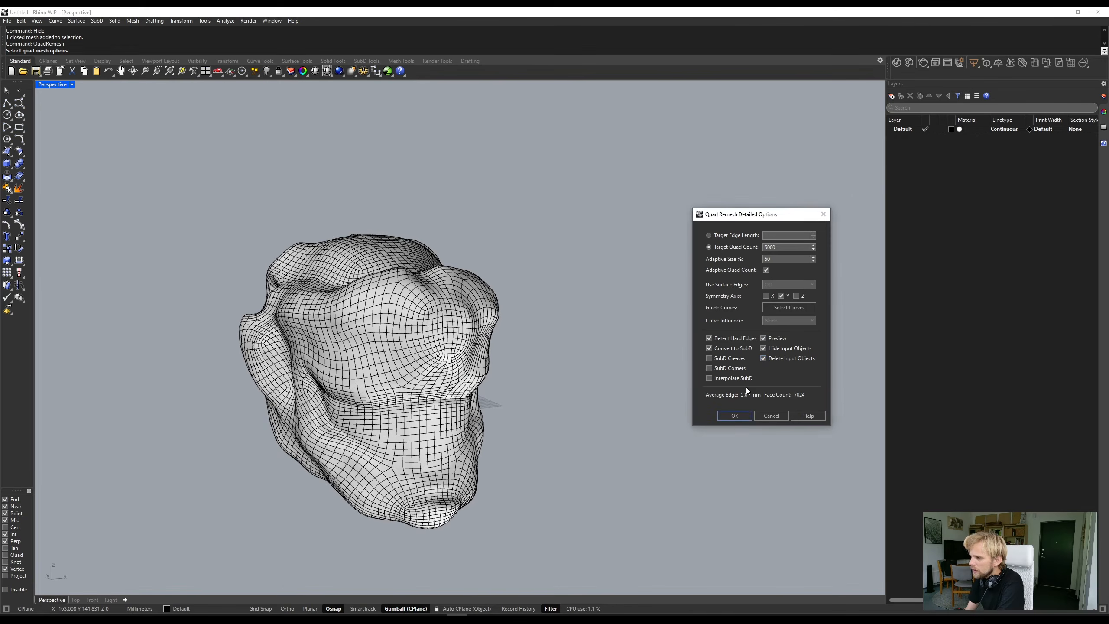
pyautogui.click(735, 416)
pyautogui.click(572, 361)
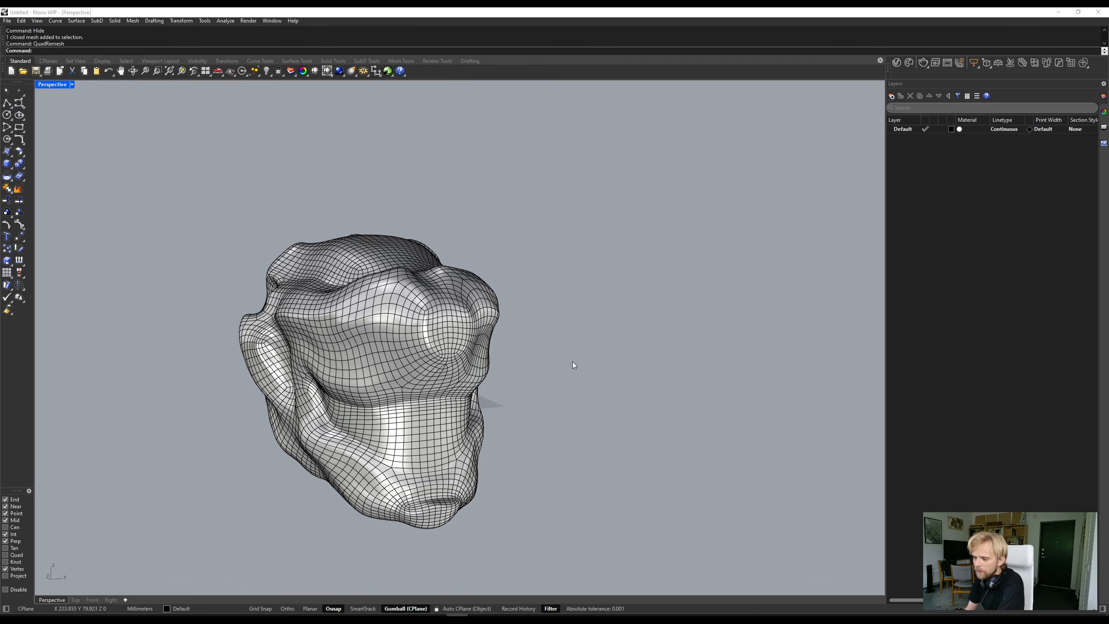
# - Move the SubD head along the X axis clear of its original place and show the hidden original mesh
pyautogui.click(382, 339)
pyautogui.click(616, 387)
pyautogui.click(443, 359)
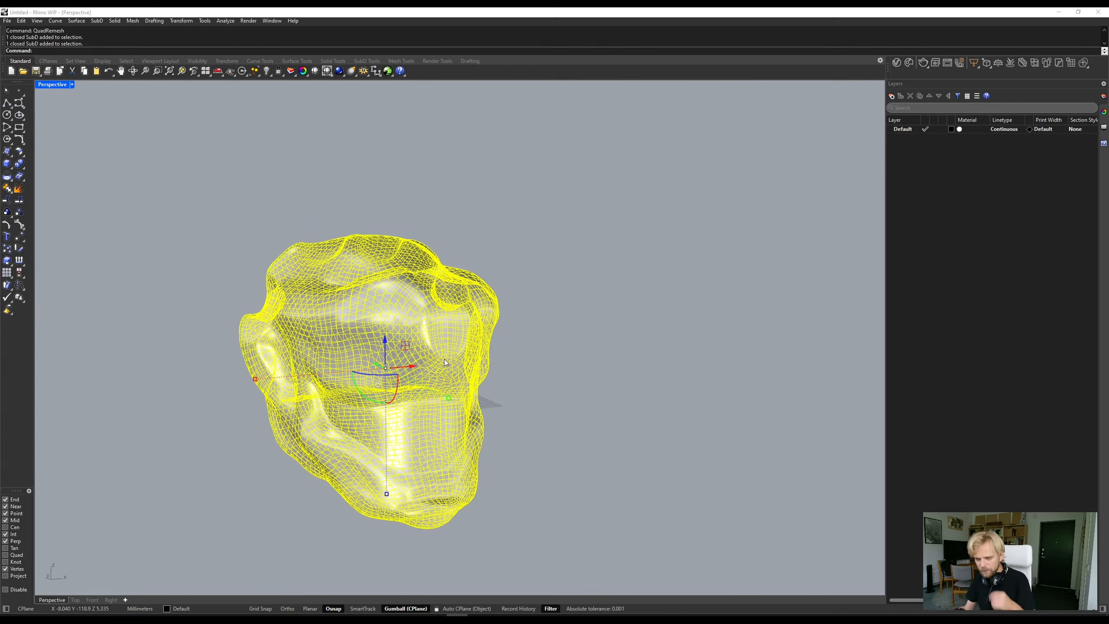
pyautogui.moveTo(414, 365); pyautogui.dragTo(557, 502)
pyautogui.click(557, 501)
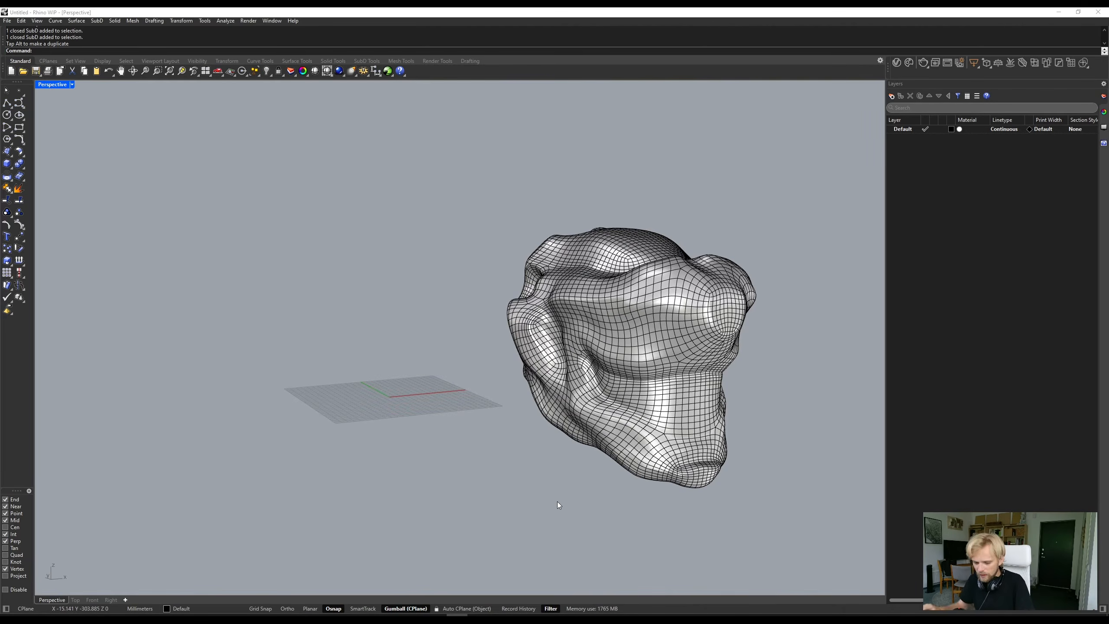
pyautogui.write('Show')
pyautogui.press('Return')
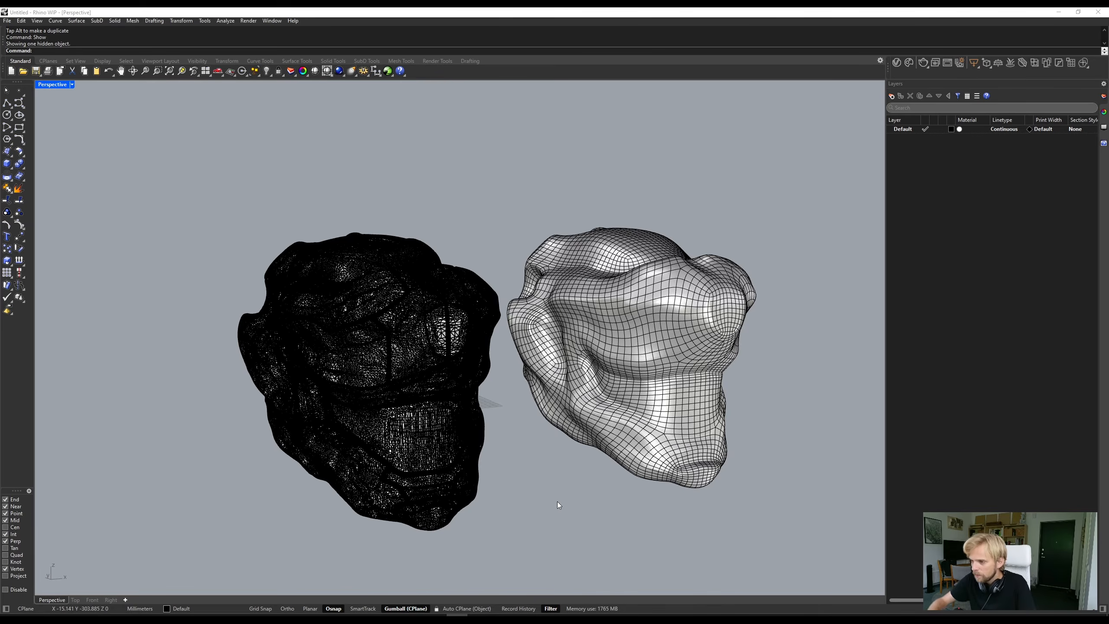
# - Examine the SubD head's surface and cheek fold up close and from several angles beside the original mesh
pyautogui.moveTo(601, 498); pyautogui.dragTo(301, 234, button='right')
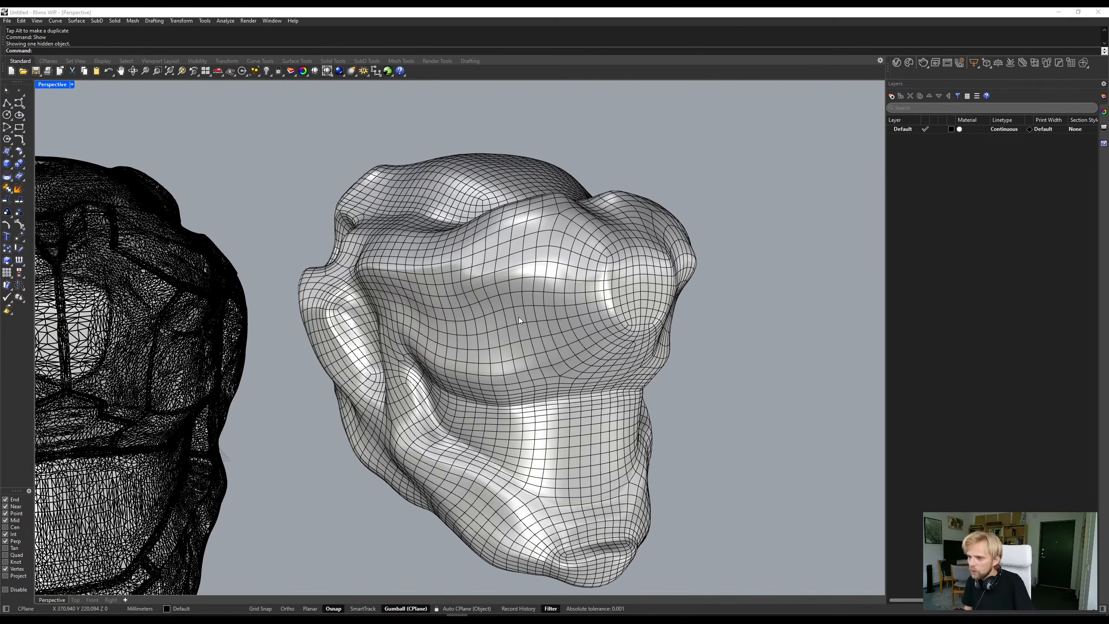
pyautogui.moveTo(519, 317); pyautogui.dragTo(446, 350, button='right')
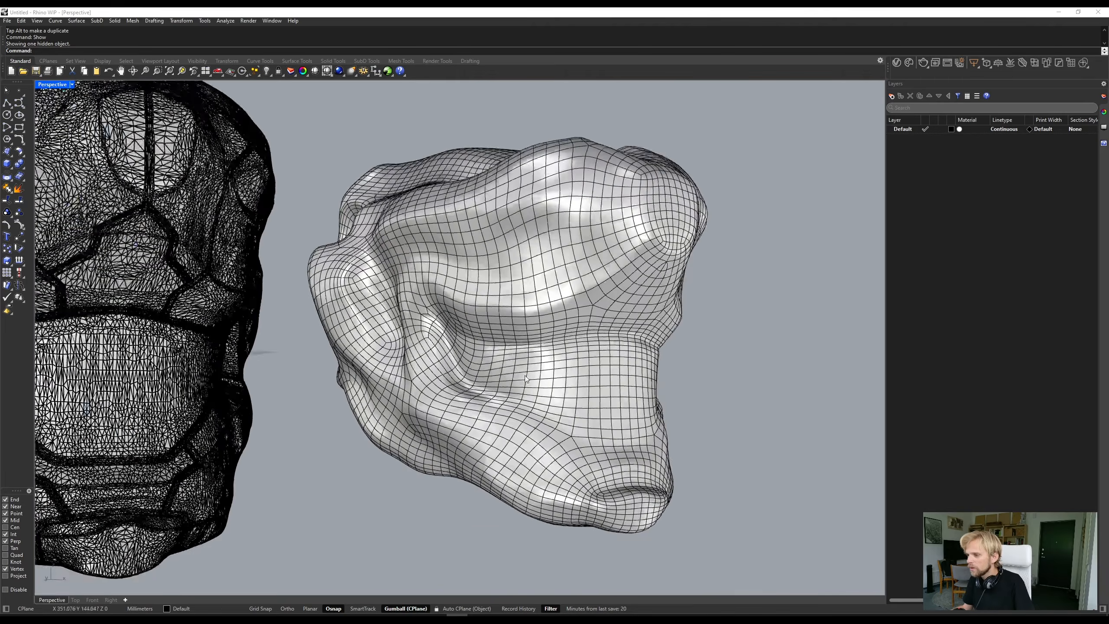
pyautogui.scroll(5, 408, 295)
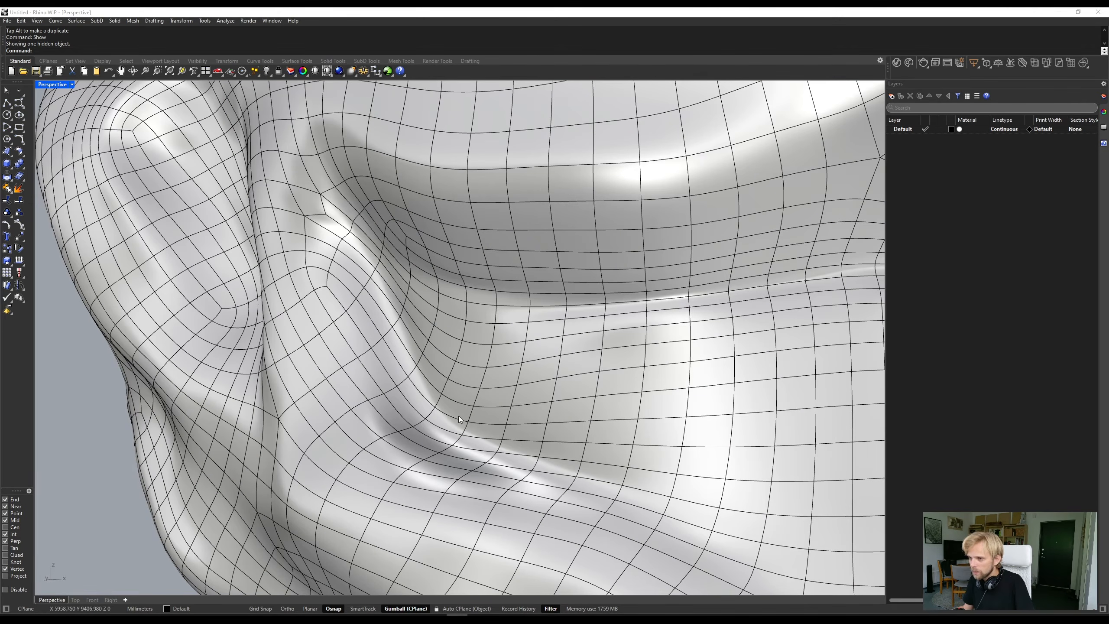
pyautogui.scroll(-3, 459, 418)
pyautogui.scroll(3, 441, 415)
pyautogui.keyDown('ctrl'); pyautogui.keyDown('shift'); pyautogui.click(462, 428); pyautogui.keyUp('shift'); pyautogui.keyUp('ctrl')
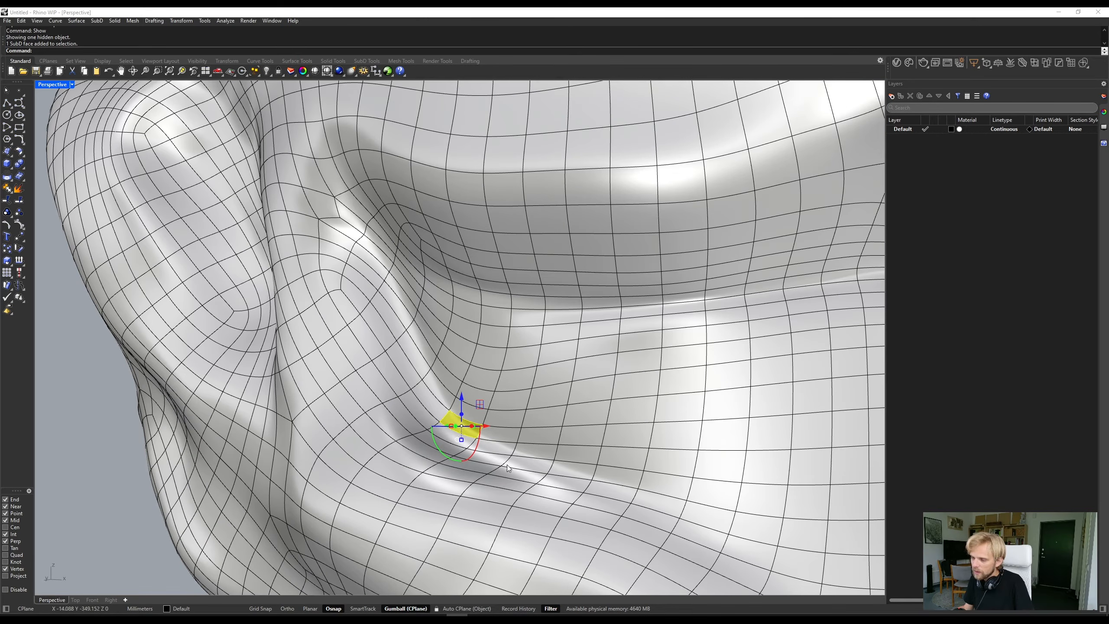
pyautogui.scroll(-10, 435, 371)
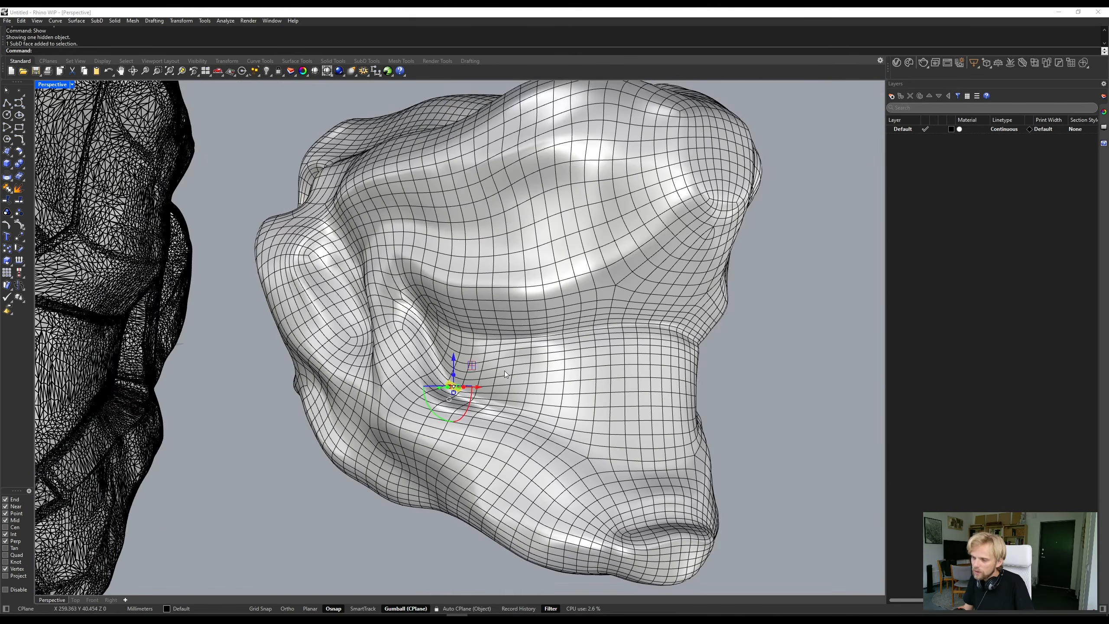
pyautogui.press('Escape')
pyautogui.moveTo(717, 374); pyautogui.dragTo(490, 405, button='right')
pyautogui.scroll(-5, 591, 375)
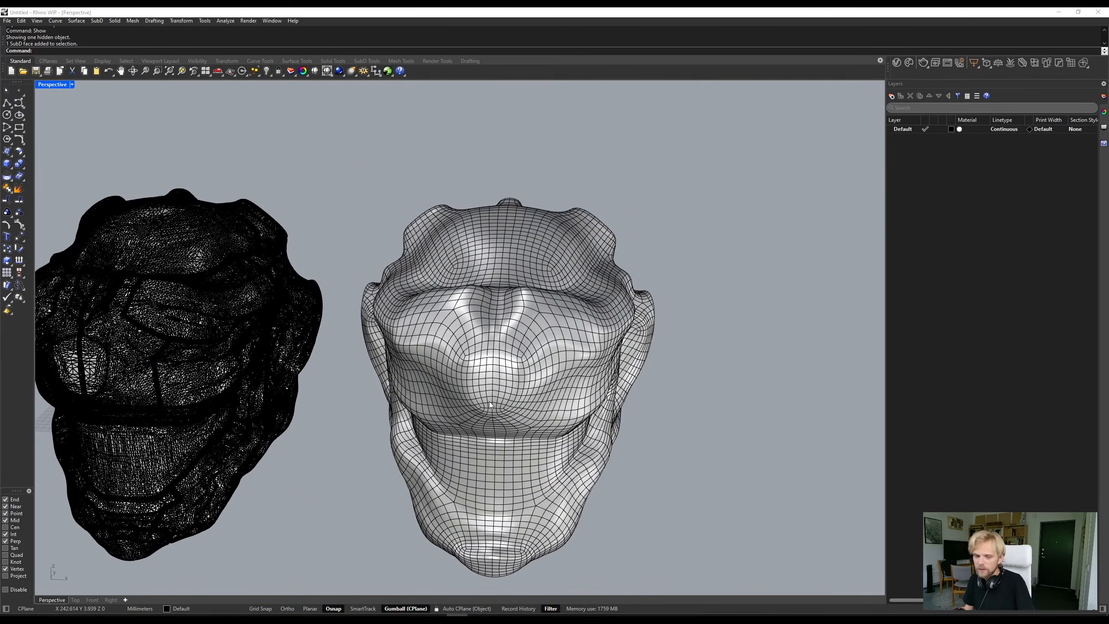
pyautogui.click(489, 401)
pyautogui.click(702, 355)
pyautogui.moveTo(702, 354); pyautogui.dragTo(524, 310, button='right')
pyautogui.scroll(2, 372, 404)
# - Convert the SubD head to NURBS with ToNURBS, with DeleteInputObjects set to Yes
pyautogui.click(625, 234)
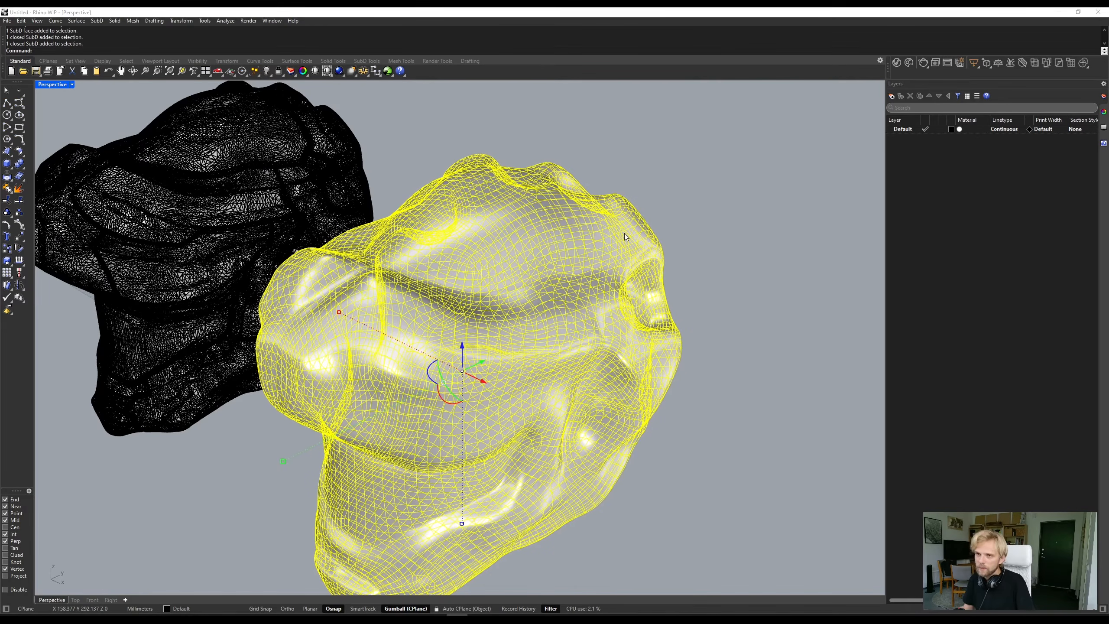
pyautogui.write('To')
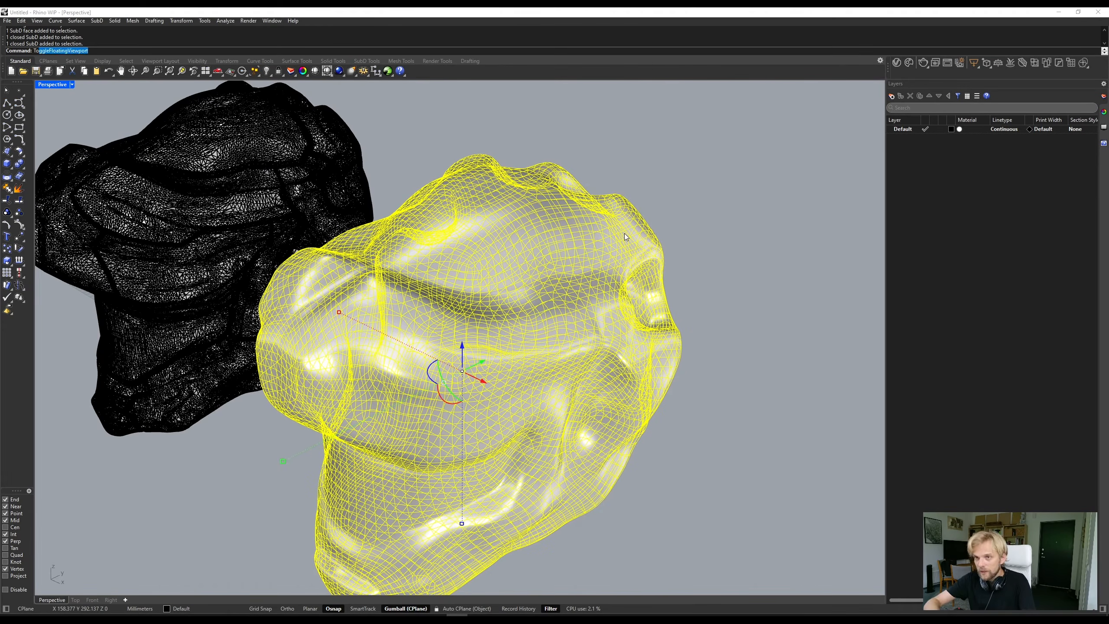
pyautogui.write('NUR')
pyautogui.press('Return')
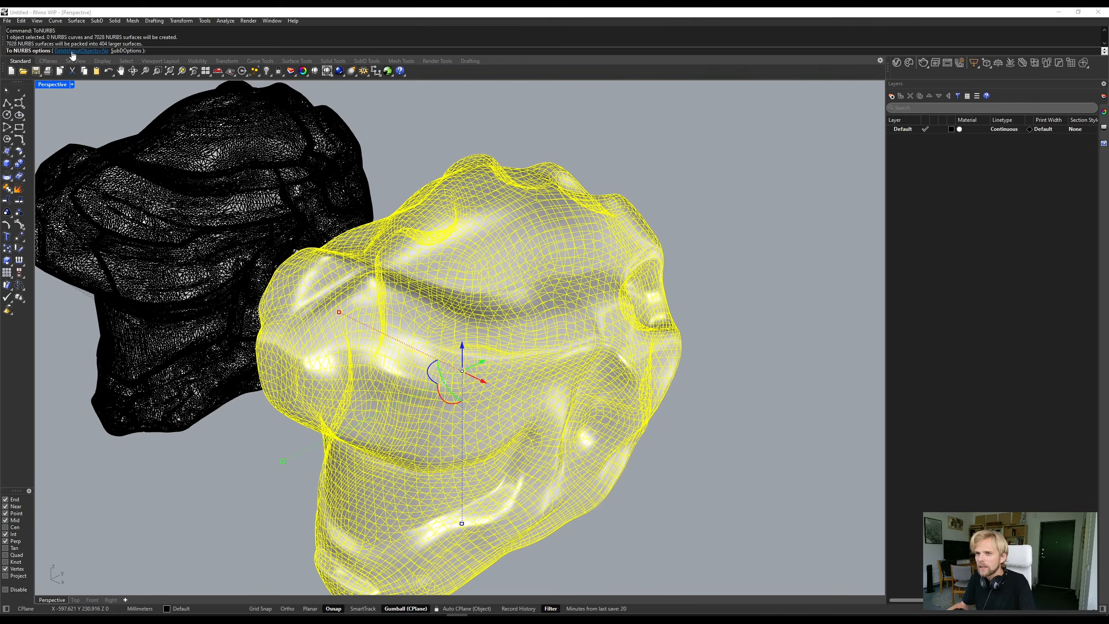
pyautogui.click(73, 51)
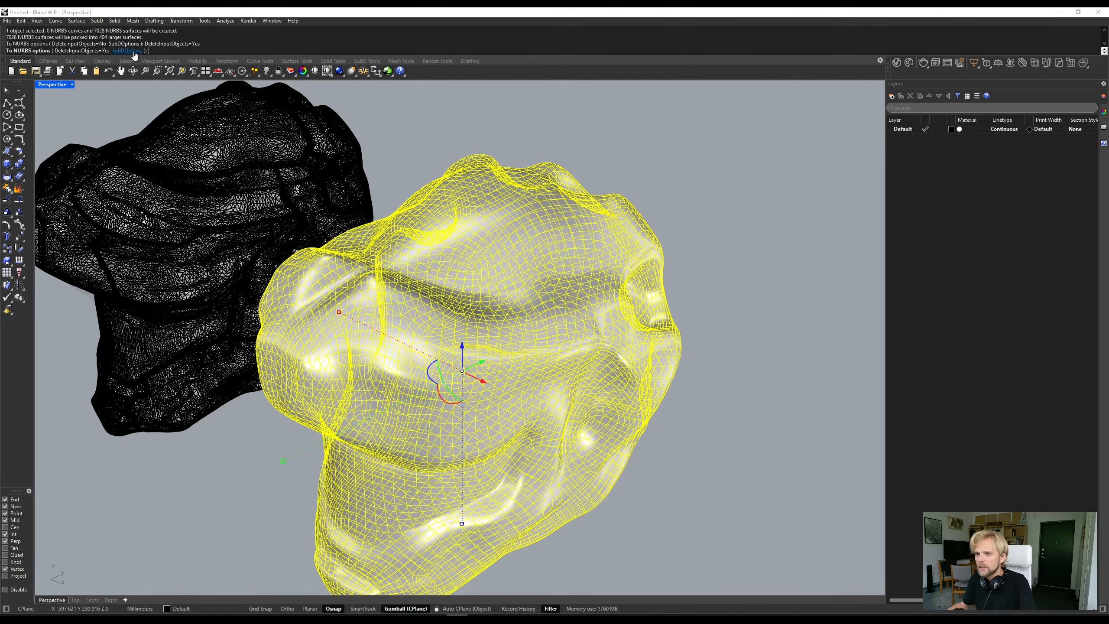
pyautogui.press('Return')
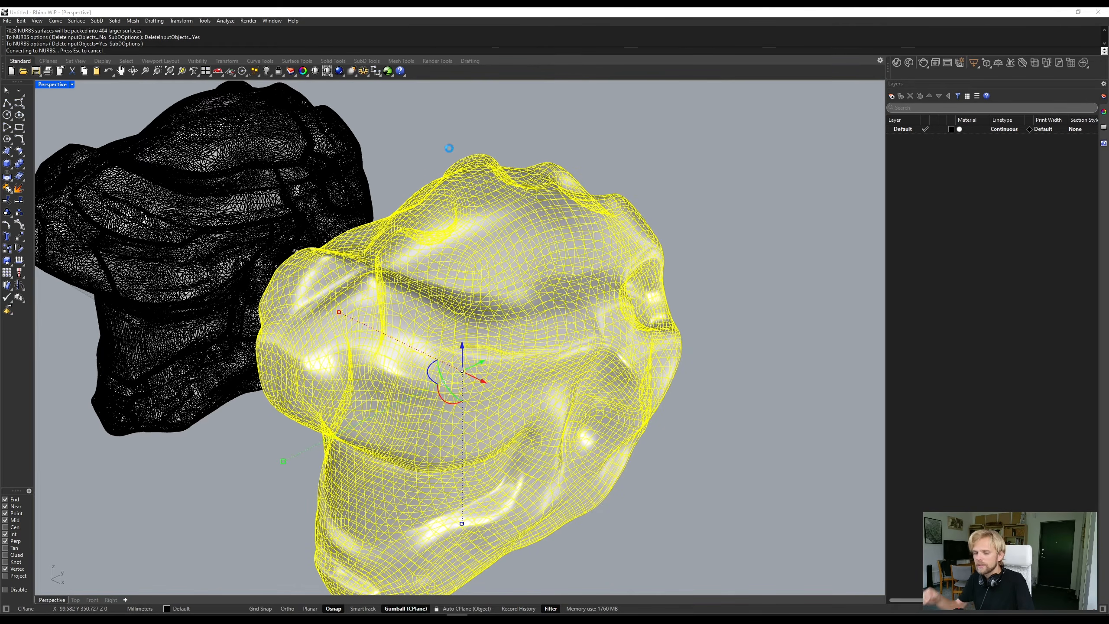
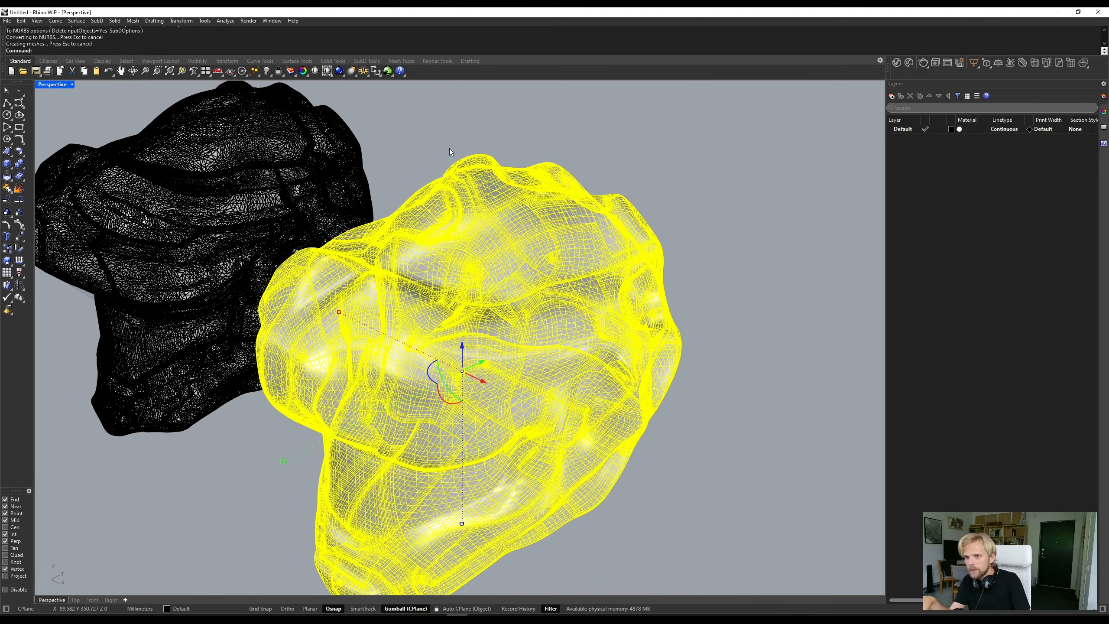
# - Pick individual surfaces on the brow, cheek and crown of the NURBS head to examine how its patches are laid out
pyautogui.click(449, 148)
pyautogui.moveTo(345, 266); pyautogui.dragTo(428, 237, button='right')
pyautogui.scroll(5, 429, 236)
pyautogui.scroll(-5, 505, 251)
pyautogui.moveTo(555, 245); pyautogui.dragTo(579, 242, button='right')
pyautogui.click(520, 218)
pyautogui.scroll(-3, 619, 327)
pyautogui.scroll(5, 578, 243)
pyautogui.keyDown('shift'); pyautogui.click(576, 243); pyautogui.keyUp('shift')
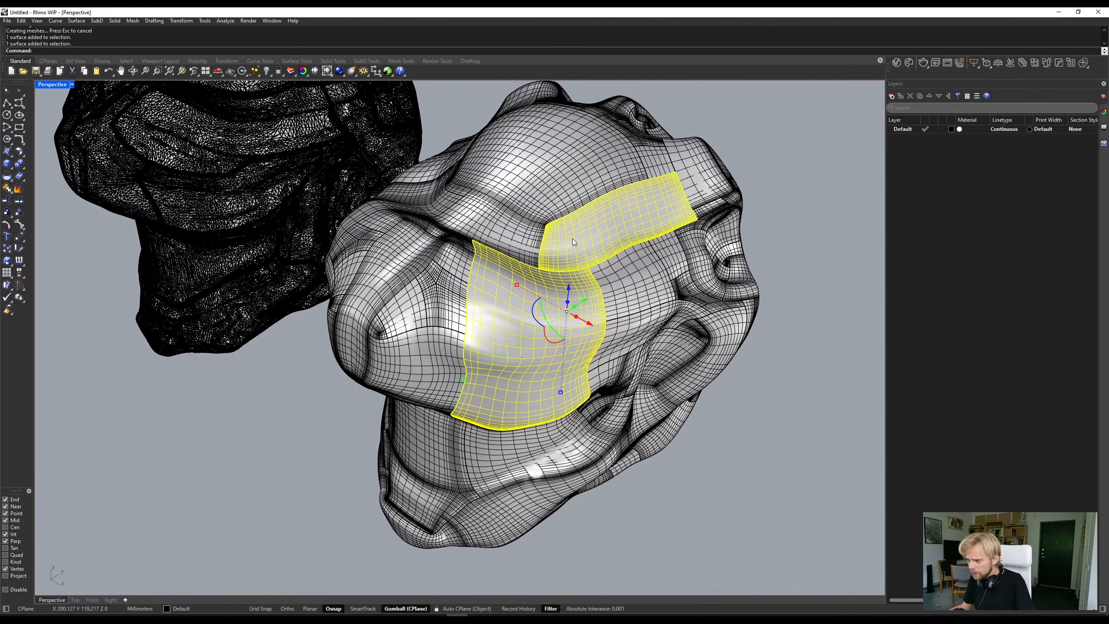
pyautogui.keyDown('shift'); pyautogui.click(496, 221); pyautogui.keyUp('shift')
pyautogui.keyDown('shift'); pyautogui.click(533, 175); pyautogui.keyUp('shift')
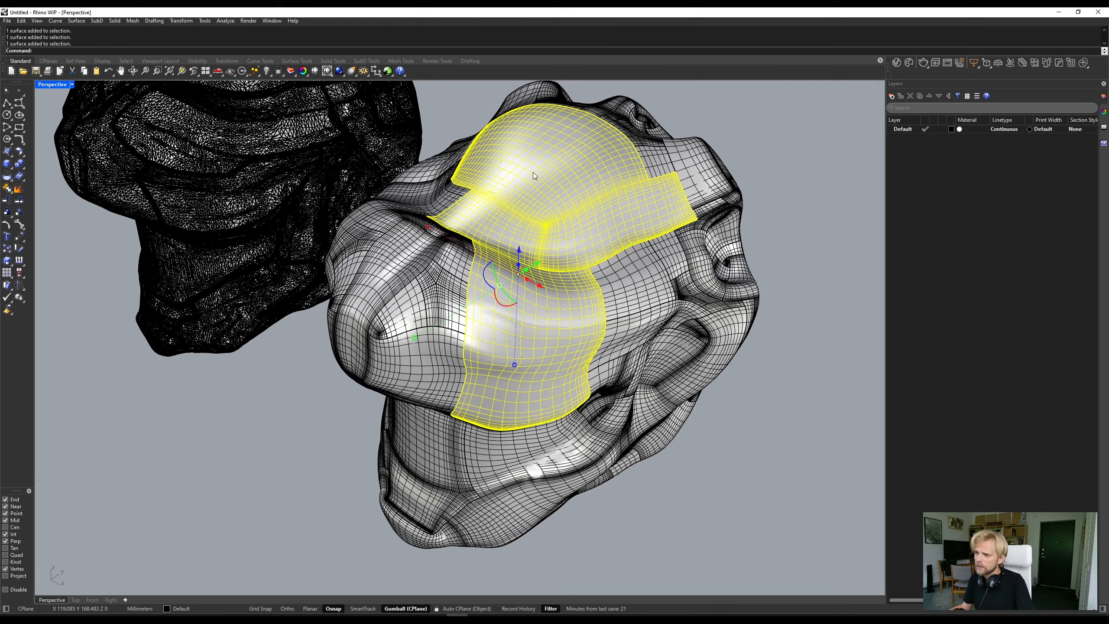
# - Pick the central face patch and examine the NURBS head's surface layout from the front and side beside the original mesh
pyautogui.click(809, 357)
pyautogui.moveTo(727, 380); pyautogui.dragTo(780, 326, button='right')
pyautogui.scroll(3, 540, 253)
pyautogui.moveTo(482, 302); pyautogui.dragTo(463, 322, button='right')
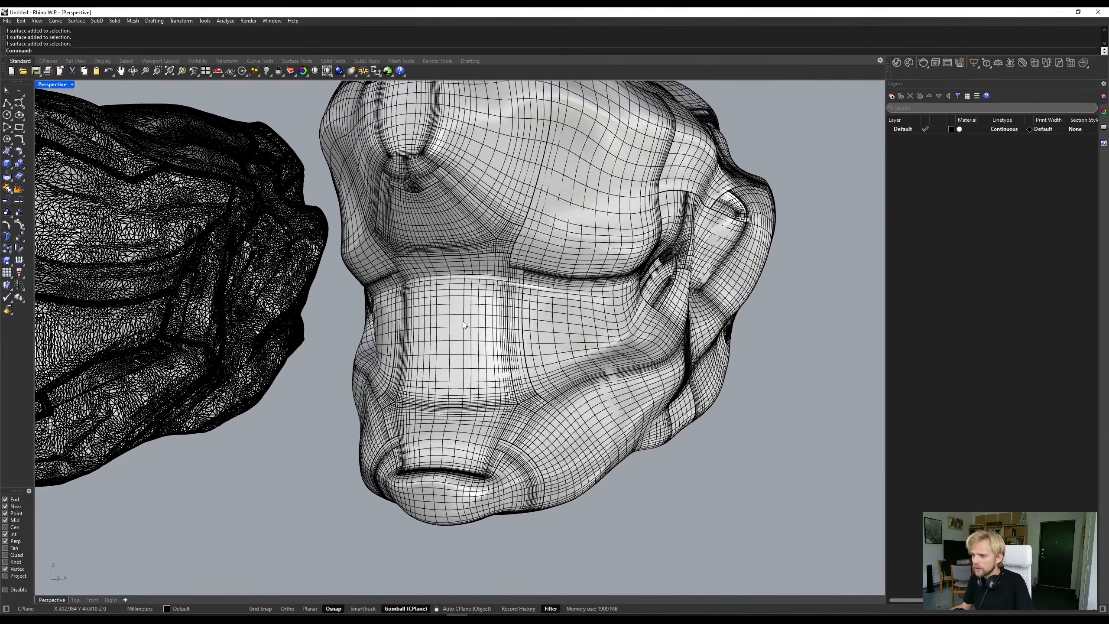
pyautogui.click(506, 288)
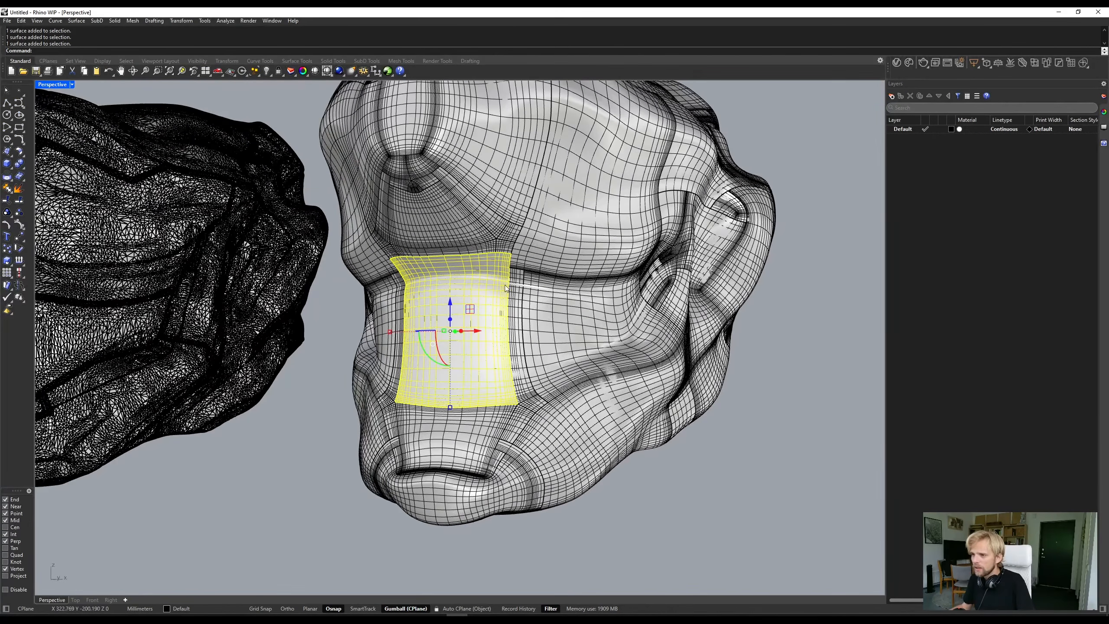
pyautogui.keyDown('shift'); pyautogui.click(573, 318); pyautogui.keyUp('shift')
pyautogui.moveTo(573, 319); pyautogui.dragTo(463, 267, button='right')
pyautogui.press('Escape')
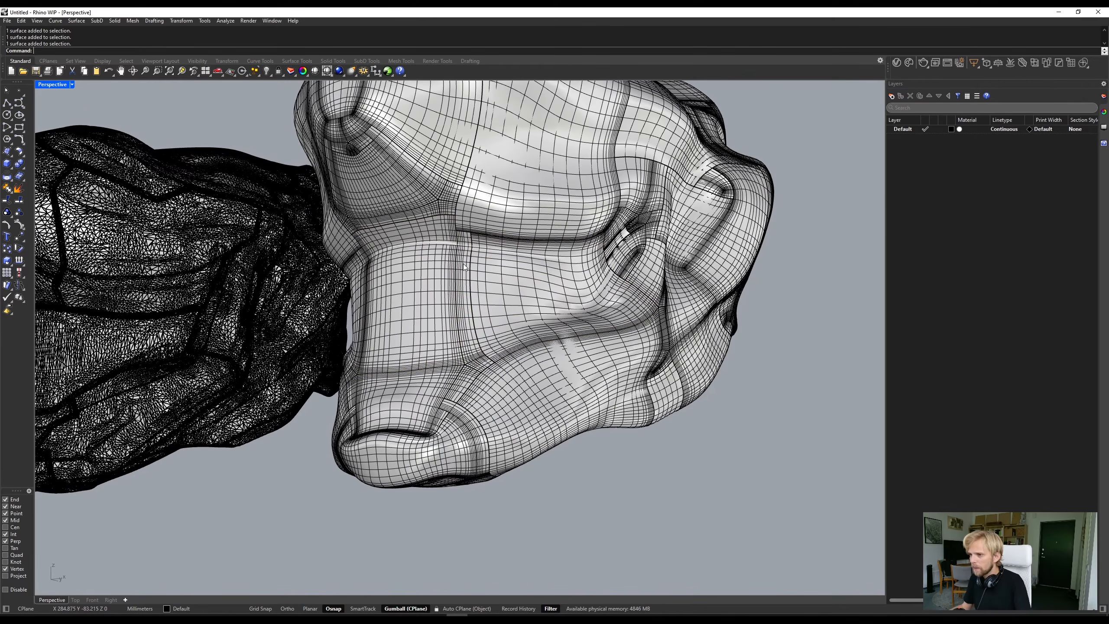
pyautogui.click(463, 267)
pyautogui.press('Escape')
pyautogui.scroll(-7, 430, 257)
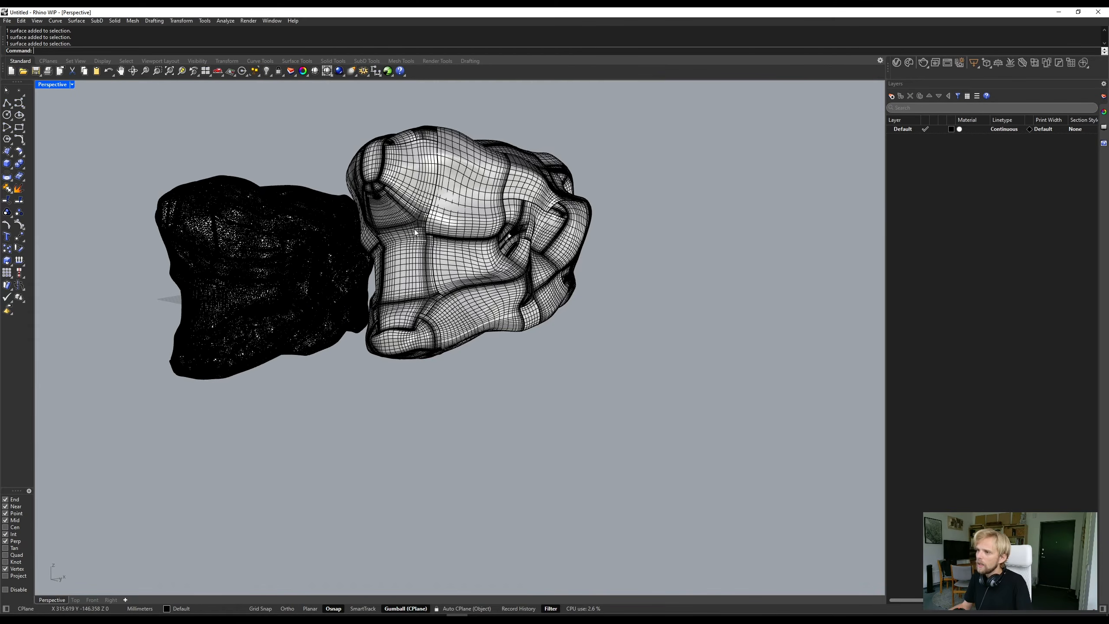
pyautogui.moveTo(430, 257); pyautogui.dragTo(510, 281, button='right')
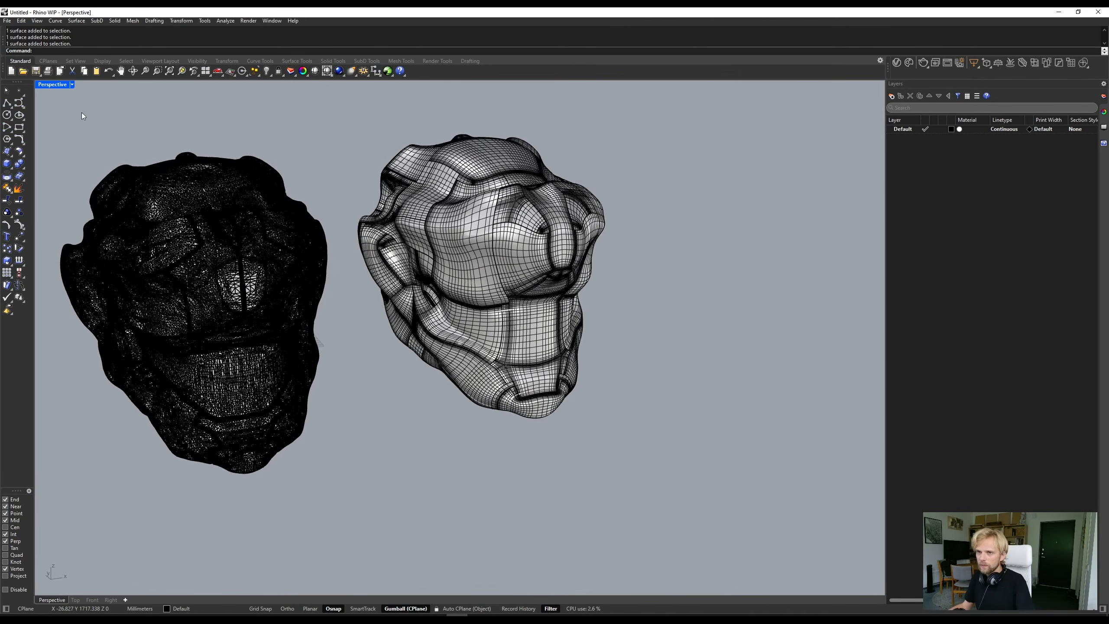
# - Run EMap on the NURBS head and examine its surface reflections from several angles
pyautogui.click(442, 148)
pyautogui.write('EMap')
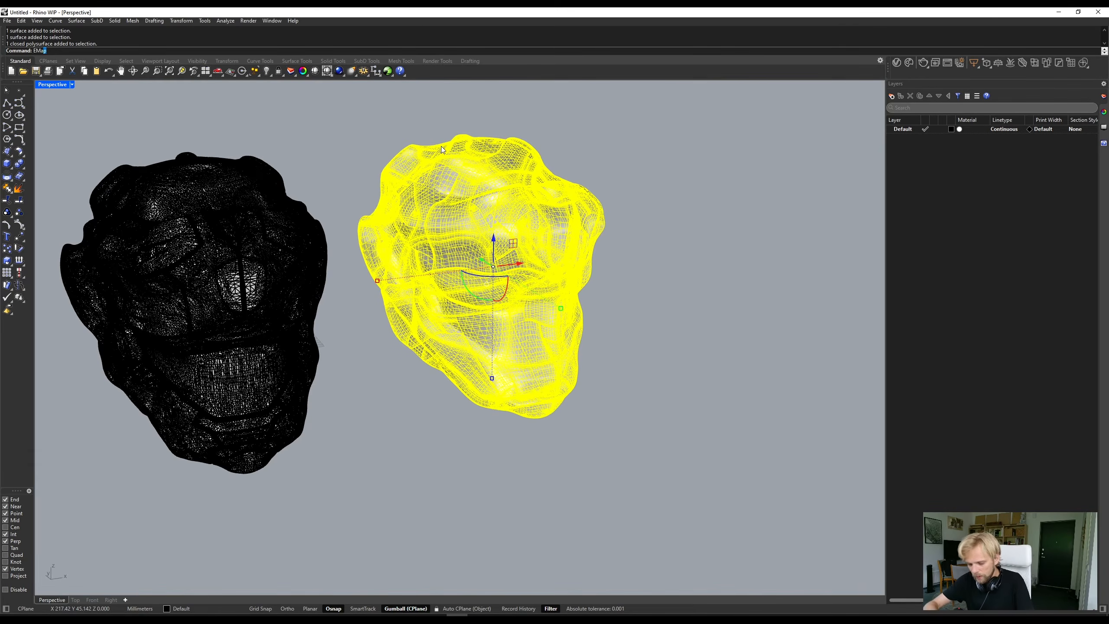
pyautogui.press('Return')
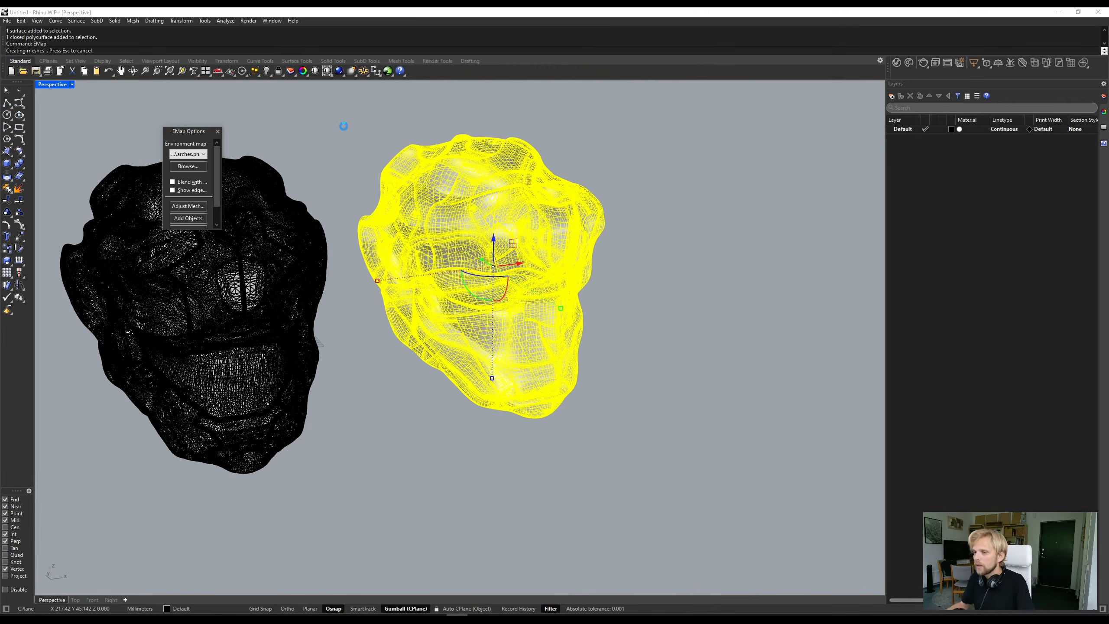
pyautogui.click(344, 127)
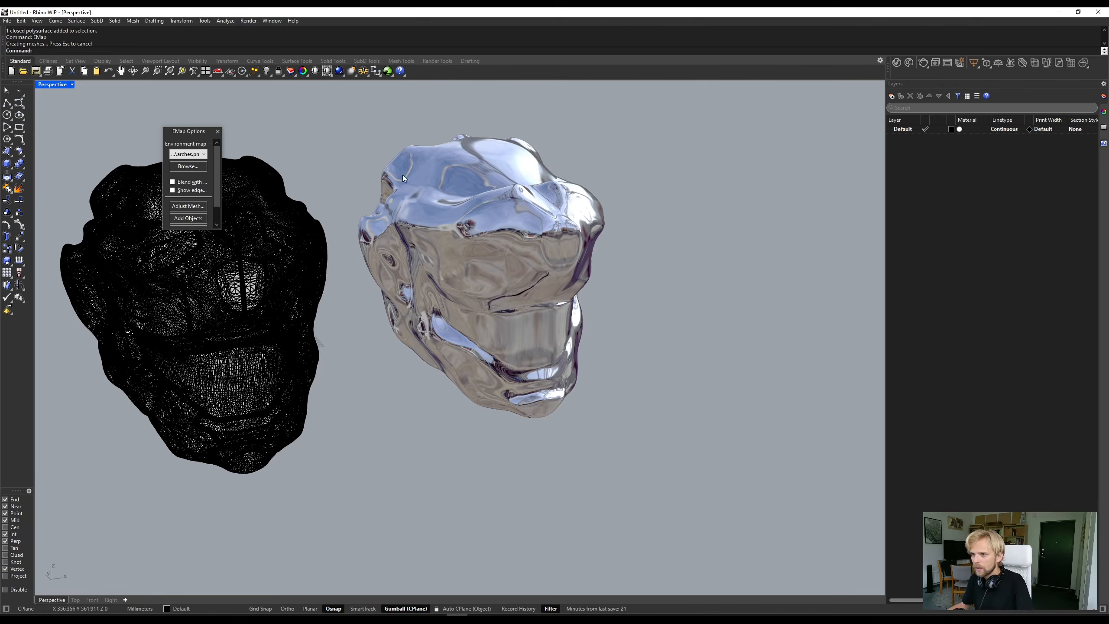
pyautogui.moveTo(589, 281); pyautogui.dragTo(441, 292, button='right')
pyautogui.scroll(4, 450, 242)
pyautogui.scroll(5, 454, 279)
pyautogui.scroll(-5, 576, 235)
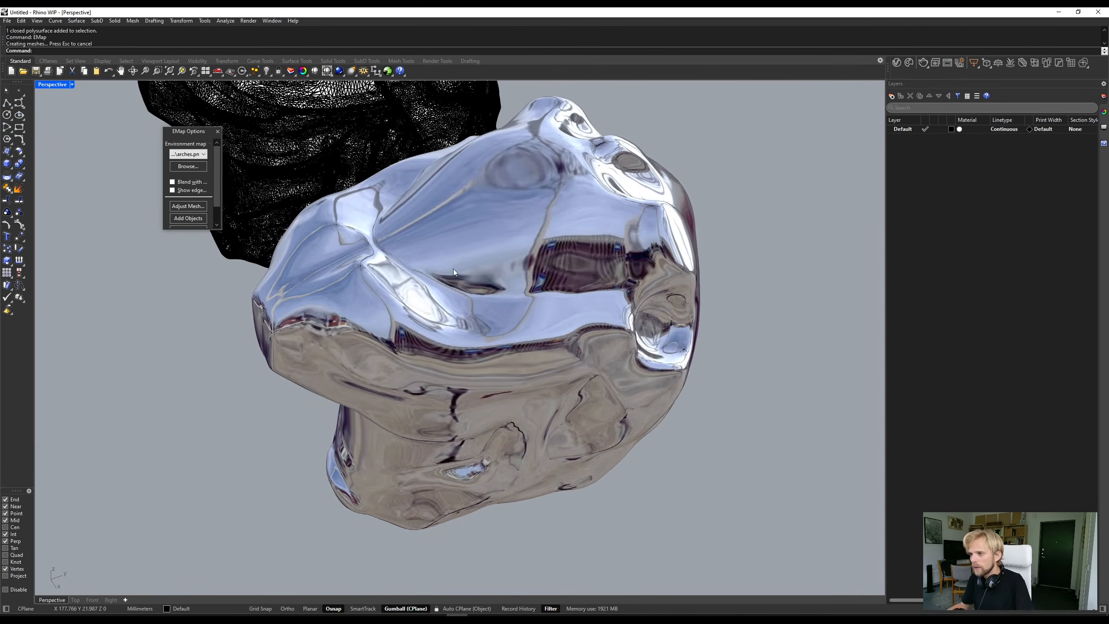
pyautogui.moveTo(576, 234); pyautogui.dragTo(354, 253, button='right')
# - Run EMap on the original mesh as well and compare its reflections up close with those of the NURBS head
pyautogui.scroll(-4, 352, 254)
pyautogui.click(203, 300)
pyautogui.rightClick(358, 384)
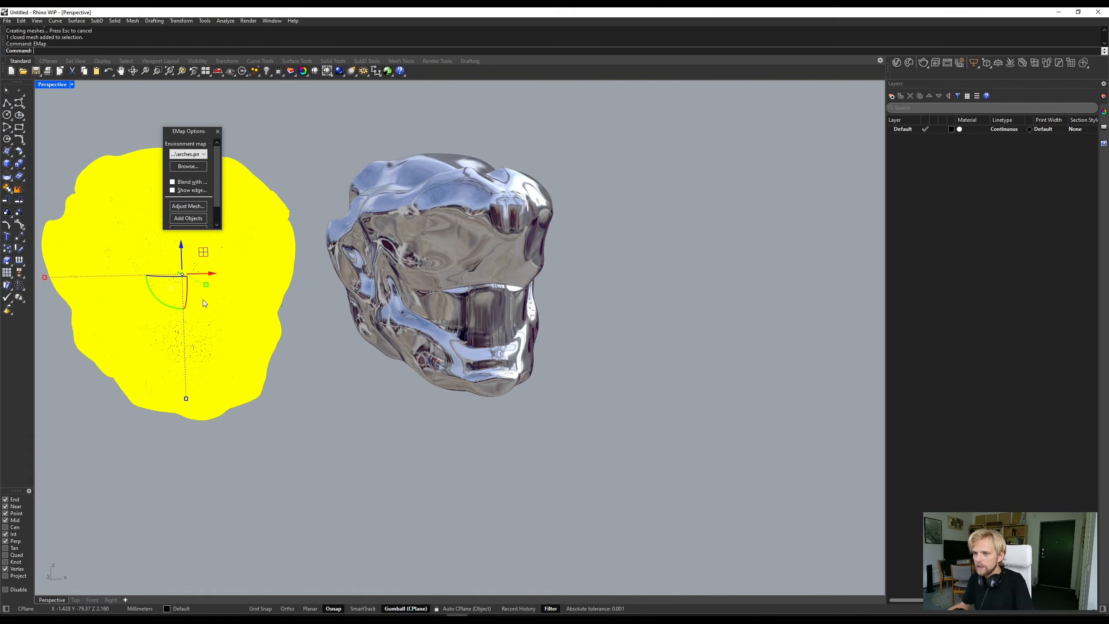
pyautogui.click(314, 374)
pyautogui.keyDown('shift'); pyautogui.moveTo(314, 374); pyautogui.dragTo(449, 396, button='right'); pyautogui.keyUp('shift')
pyautogui.scroll(2, 244, 247)
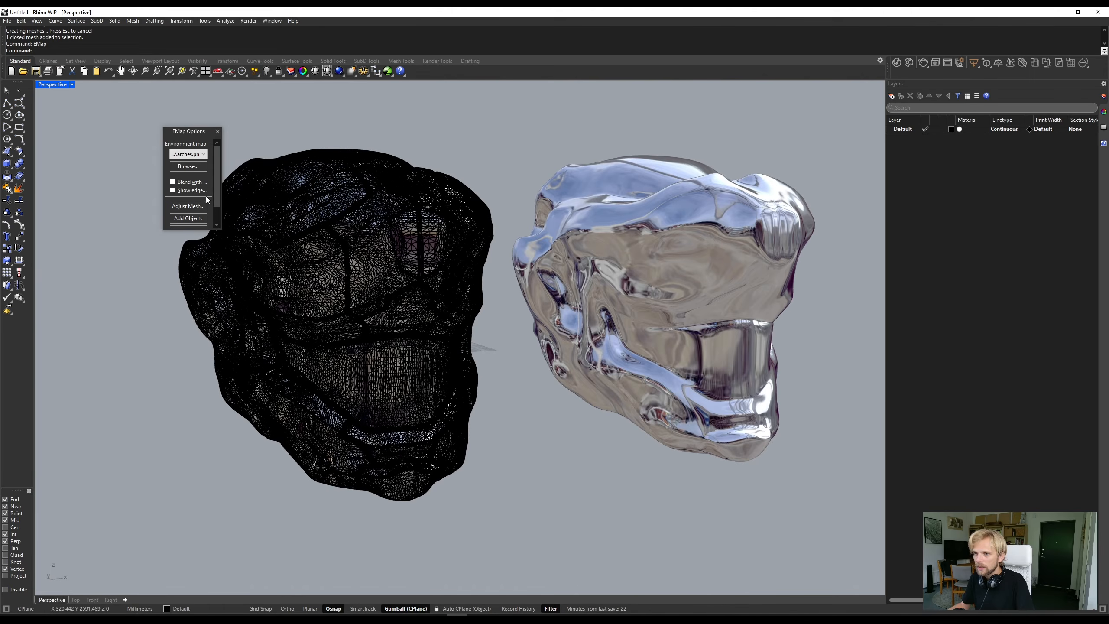
pyautogui.scroll(5, 435, 252)
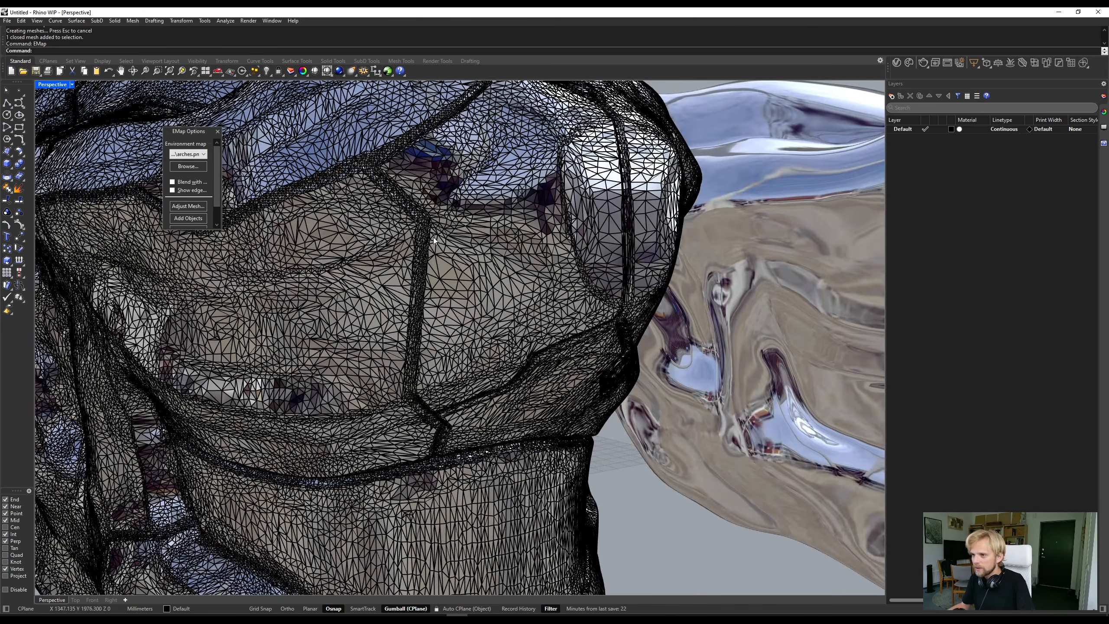
pyautogui.scroll(4, 548, 175)
pyautogui.scroll(-4, 385, 209)
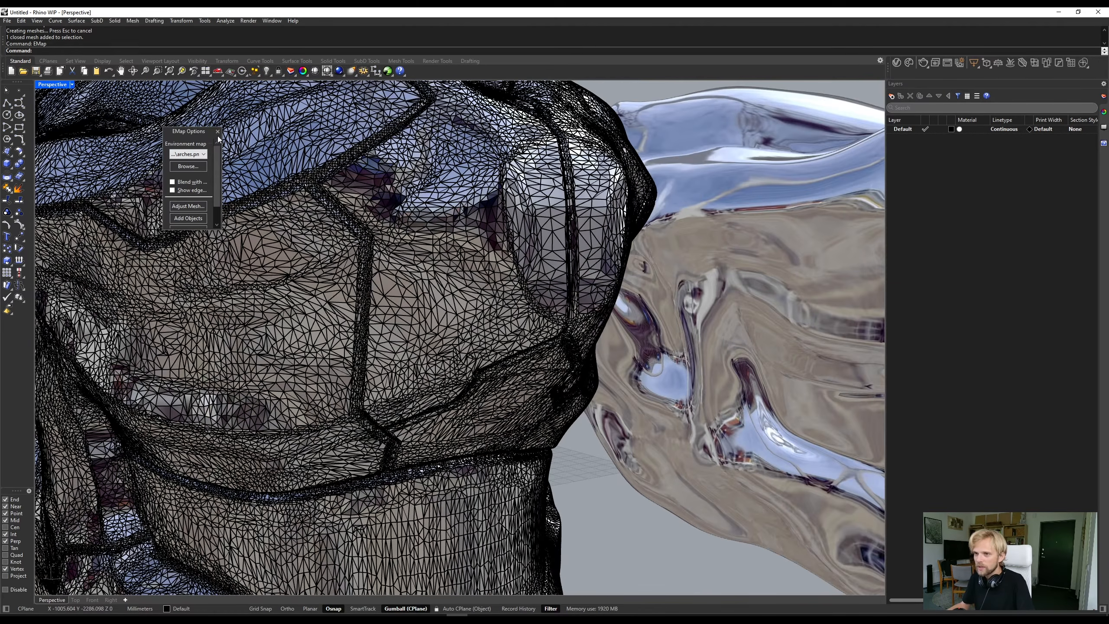
# - End the environment map analysis and delete the NURBS head, keeping only the original mesh
pyautogui.click(217, 131)
pyautogui.scroll(-8, 481, 306)
pyautogui.click(629, 312)
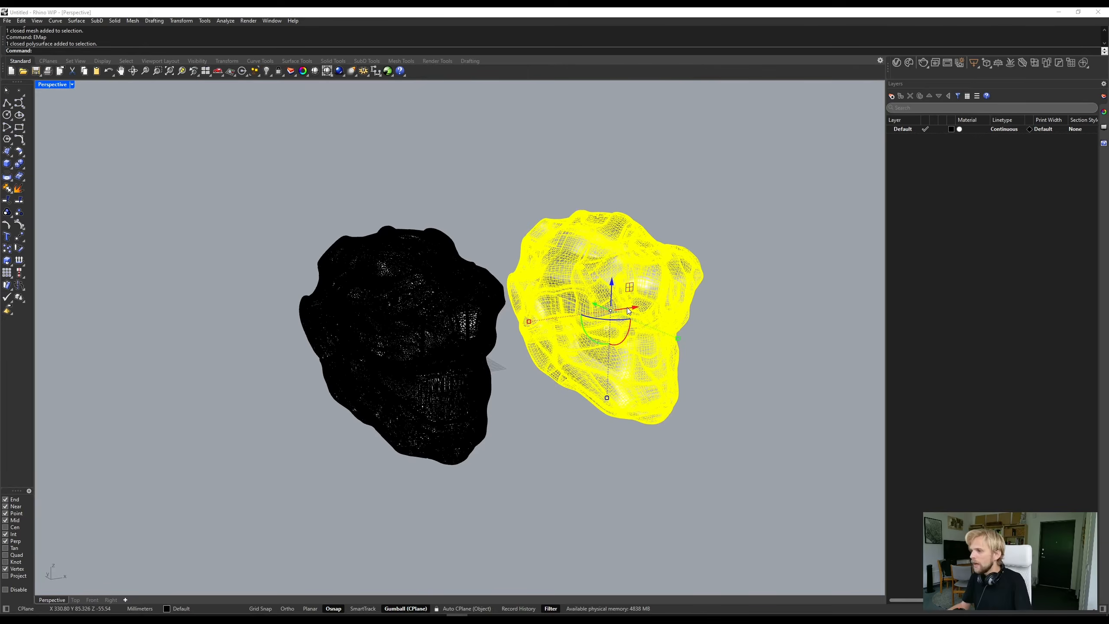
pyautogui.press('Delete')
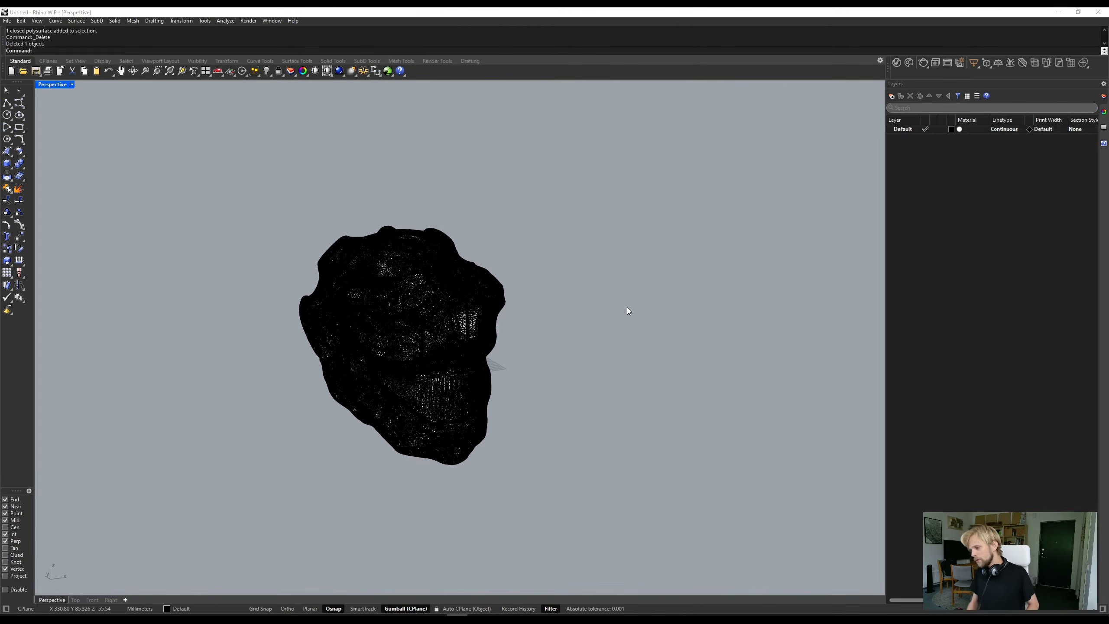
# - Lock the original head mesh
pyautogui.moveTo(585, 307); pyautogui.dragTo(283, 287, button='right')
pyautogui.scroll(5, 367, 298)
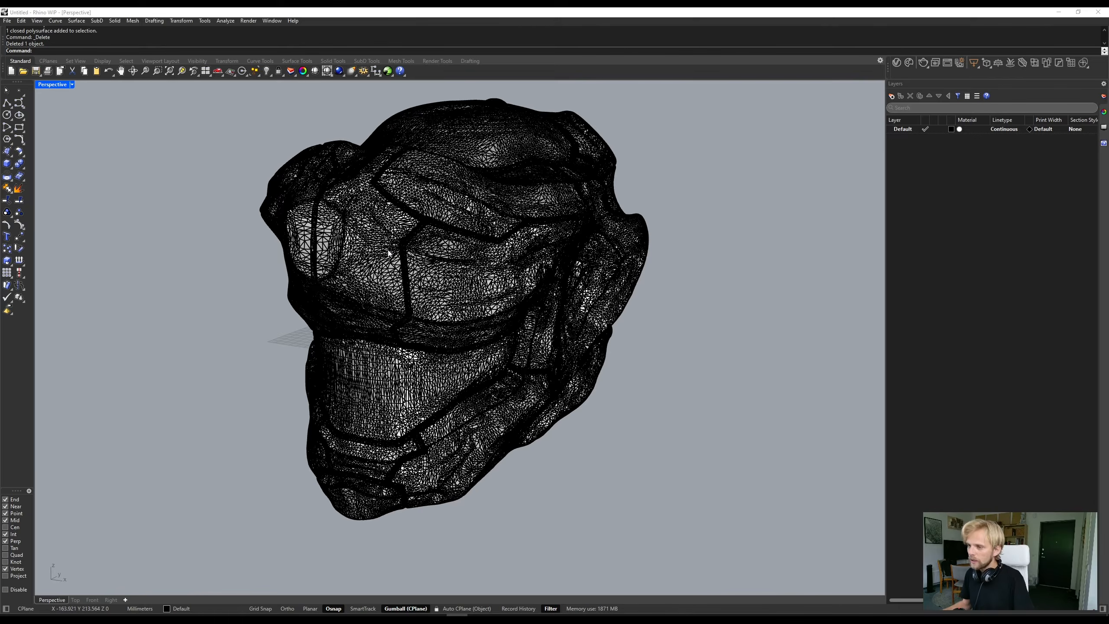
pyautogui.click(389, 252)
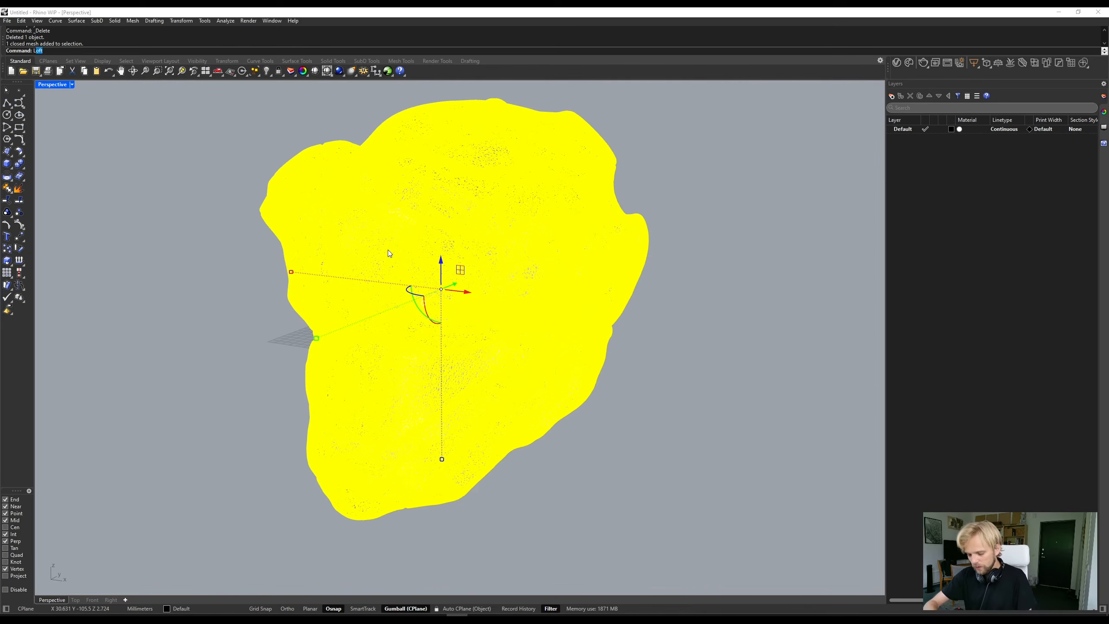
pyautogui.press('Return')
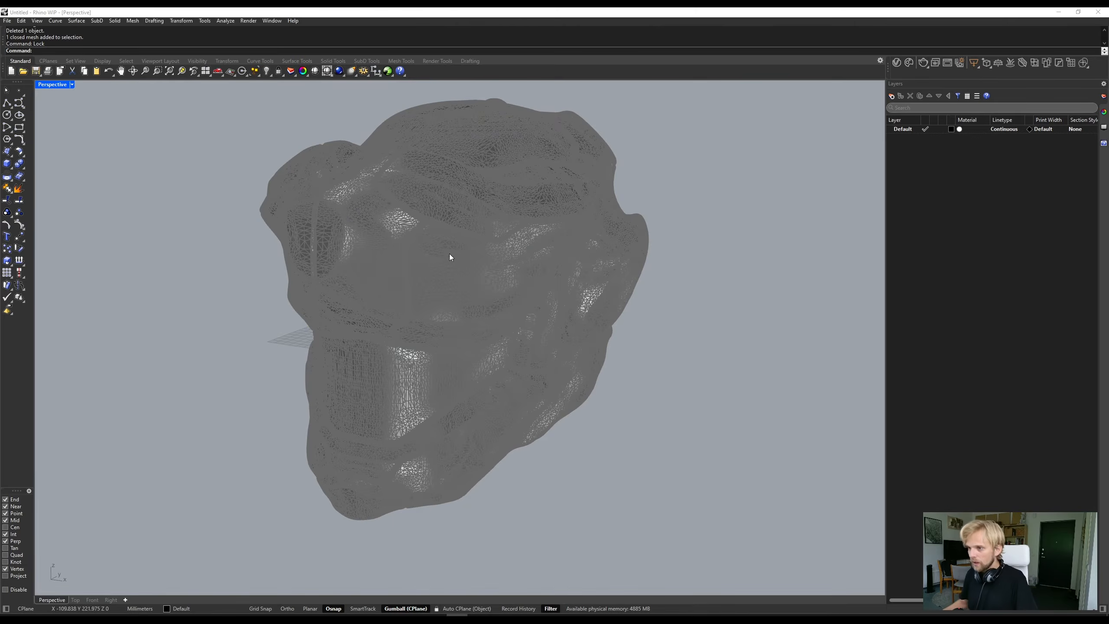
# - Set the Shaded display mode's locked object appearance to "Objects appear transparent" in the Rhino options
pyautogui.moveTo(407, 308); pyautogui.dragTo(405, 281, button='right')
pyautogui.scroll(4, 393, 234)
pyautogui.moveTo(393, 234); pyautogui.dragTo(410, 254, button='right')
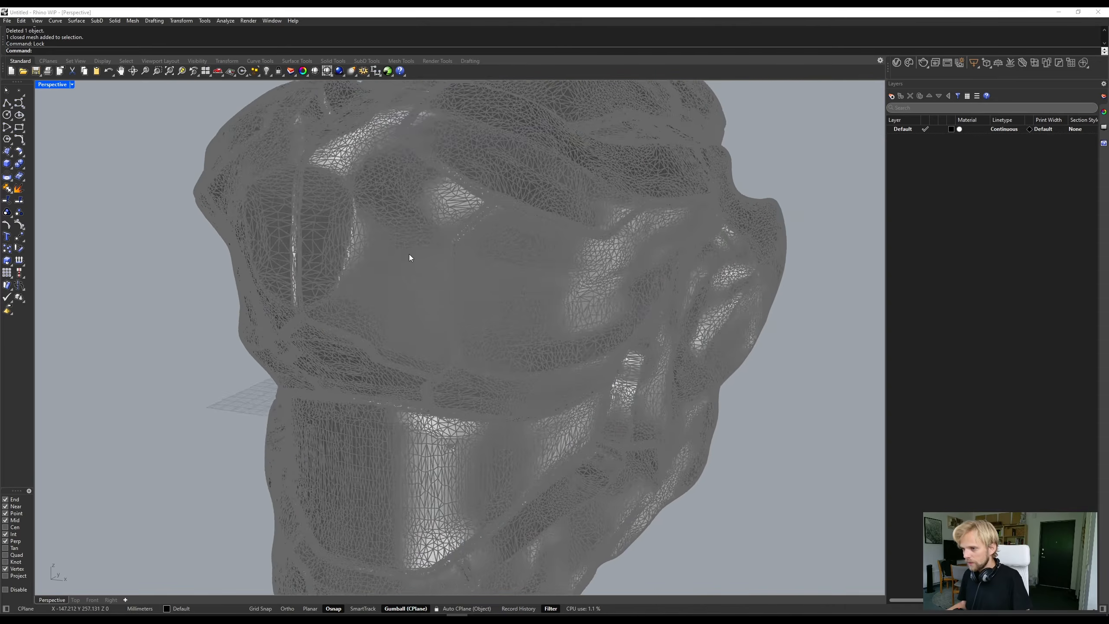
pyautogui.scroll(-4, 410, 254)
pyautogui.write('Options')
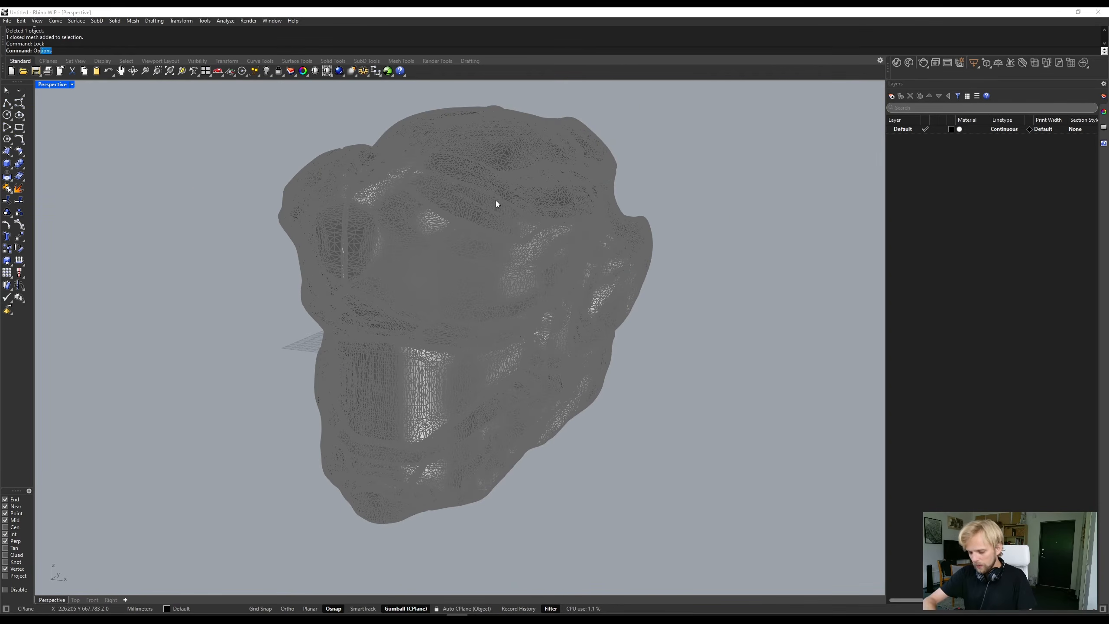
pyautogui.press('Return')
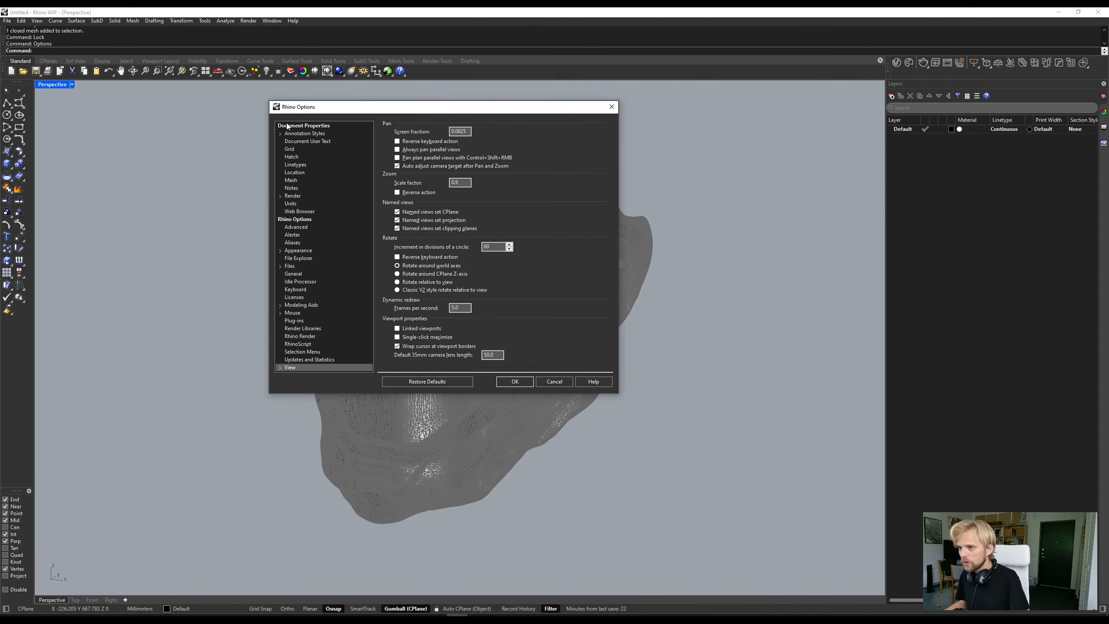
pyautogui.click(280, 368)
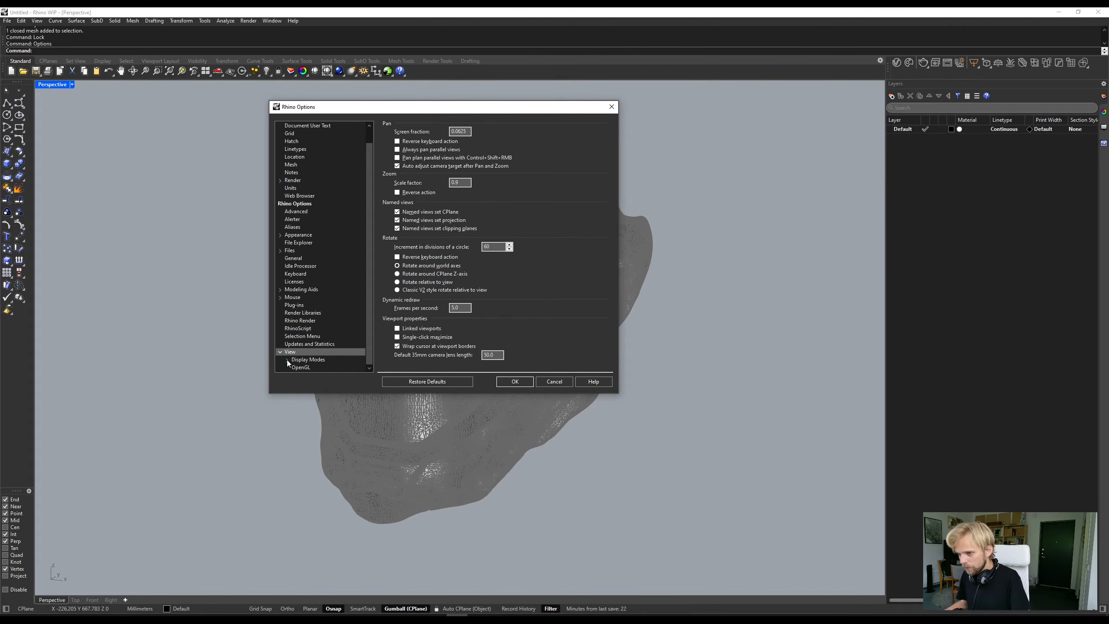
pyautogui.click(287, 367)
pyautogui.click(307, 297)
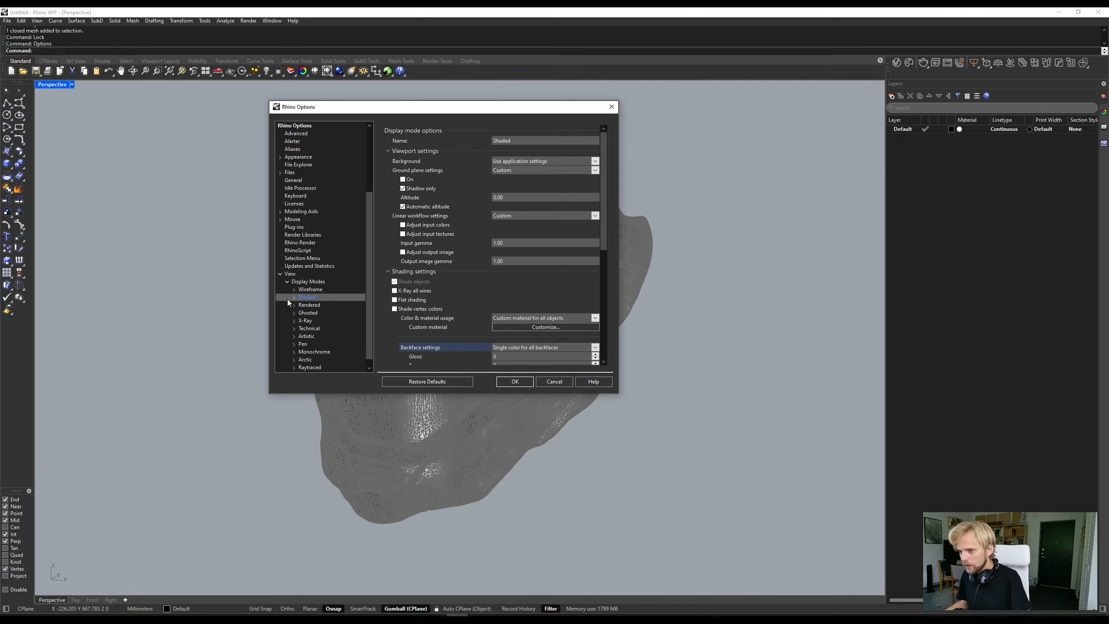
pyautogui.click(294, 297)
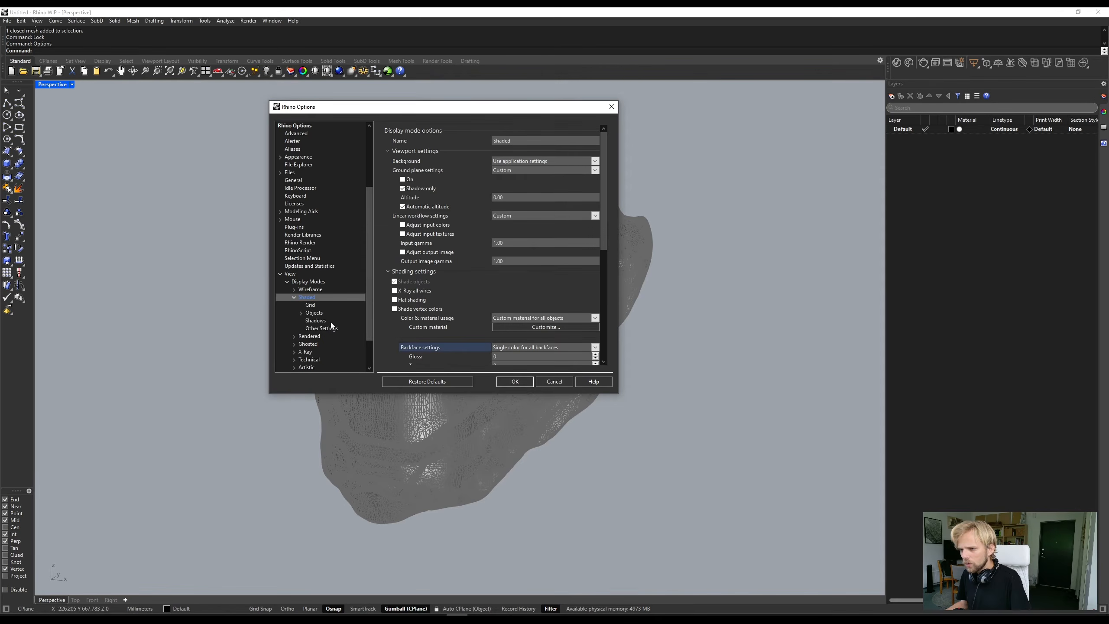
pyautogui.click(315, 313)
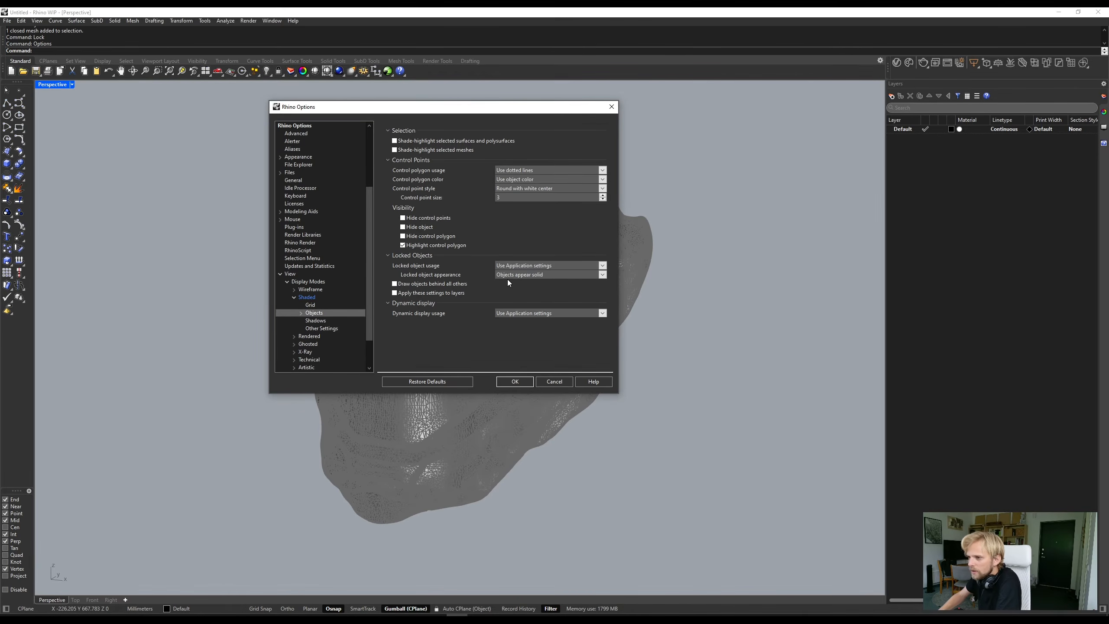
pyautogui.click(599, 274)
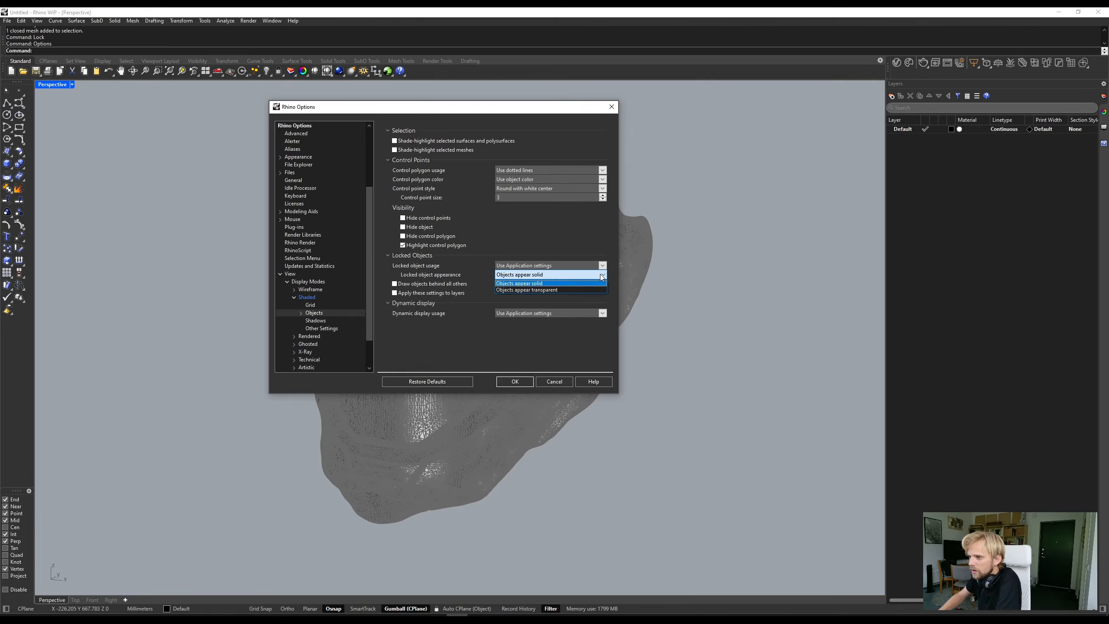
pyautogui.click(524, 291)
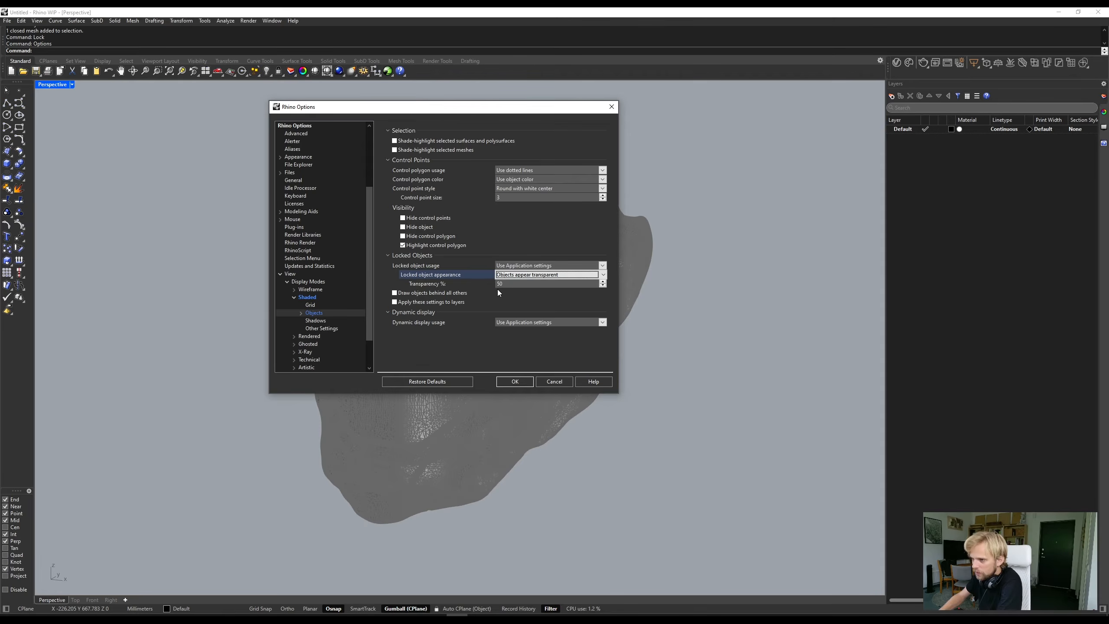
pyautogui.click(517, 381)
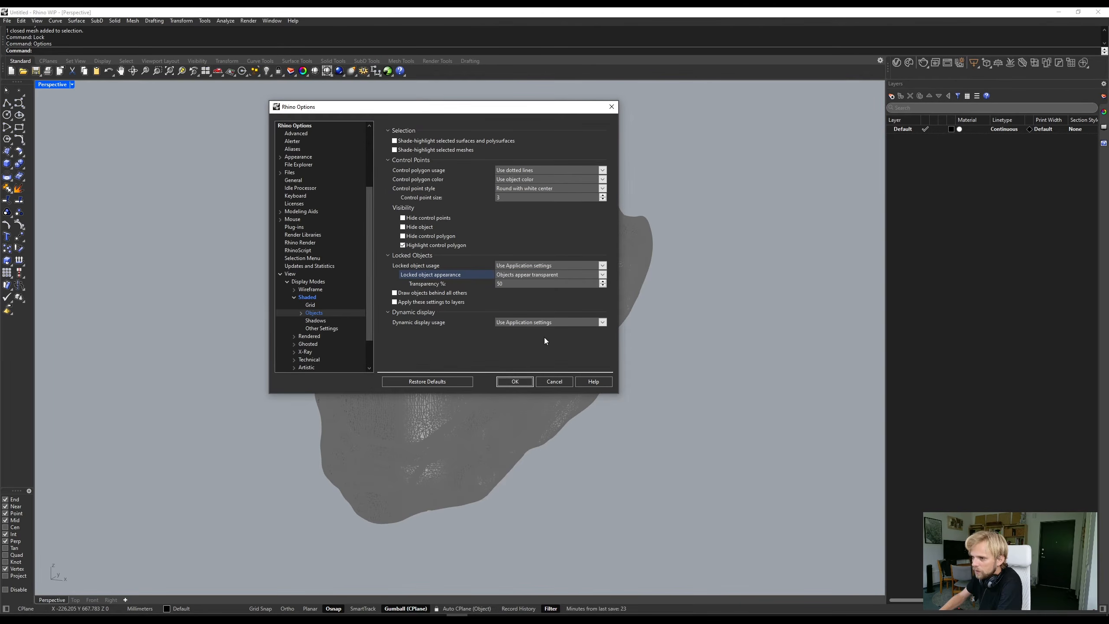
# - Set the mesh edge thickness to 1 pixel in the Shaded display mode's mesh settings
pyautogui.click(300, 313)
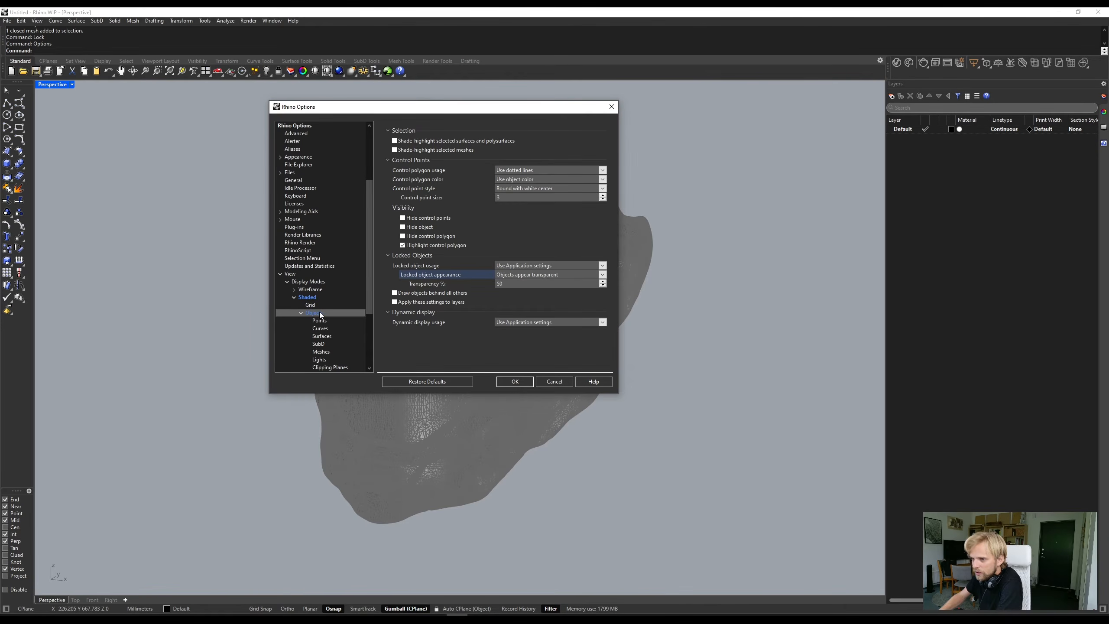
pyautogui.scroll(-2, 352, 311)
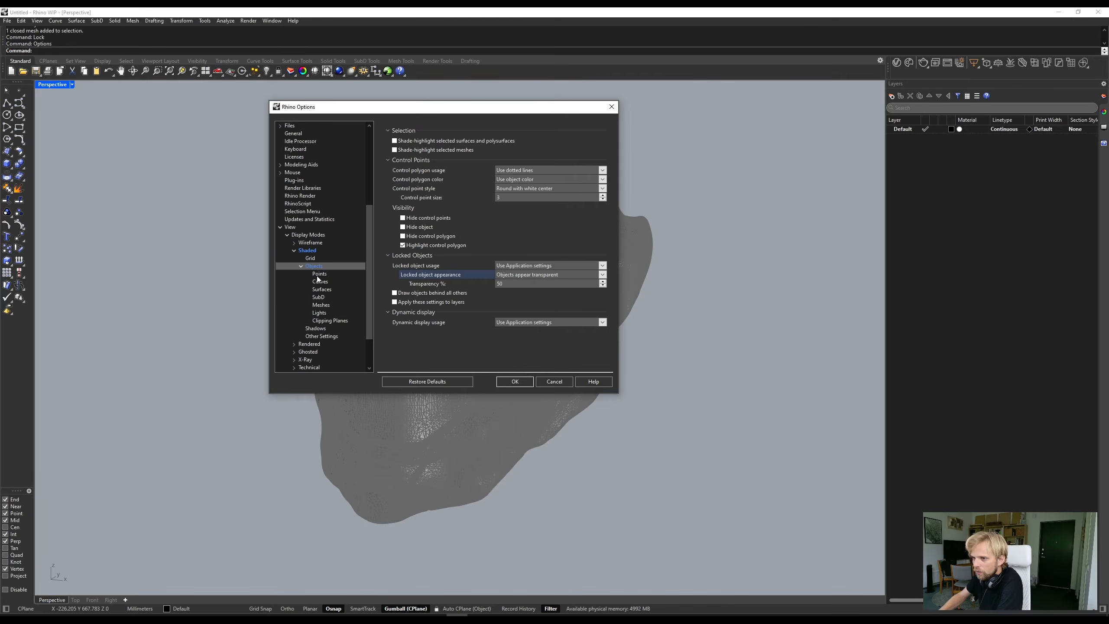
pyautogui.click(319, 306)
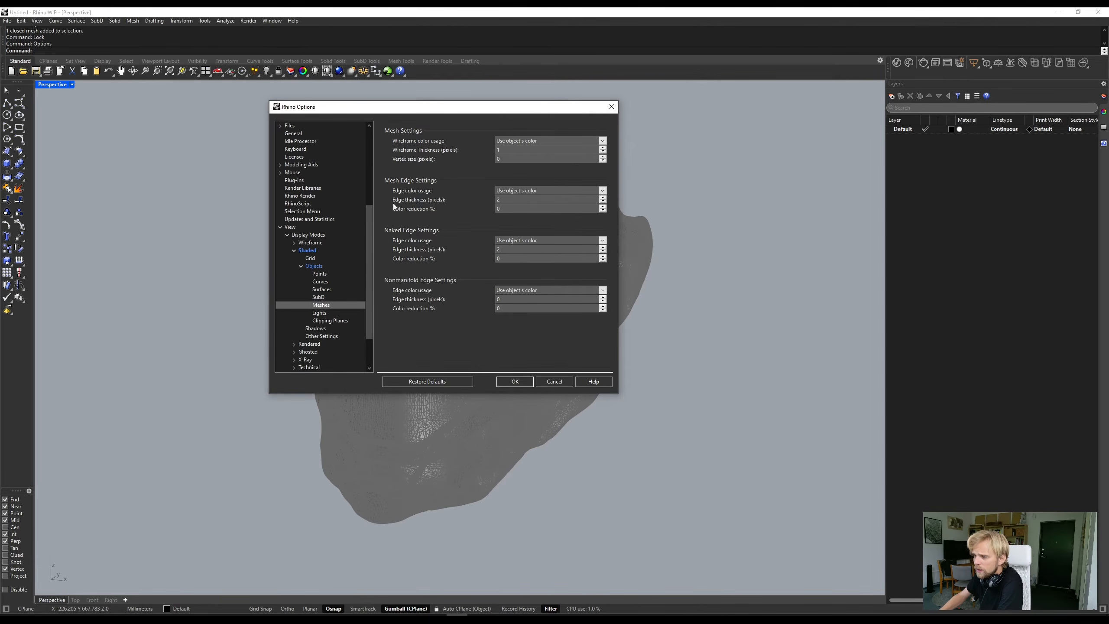
pyautogui.doubleClick(505, 199)
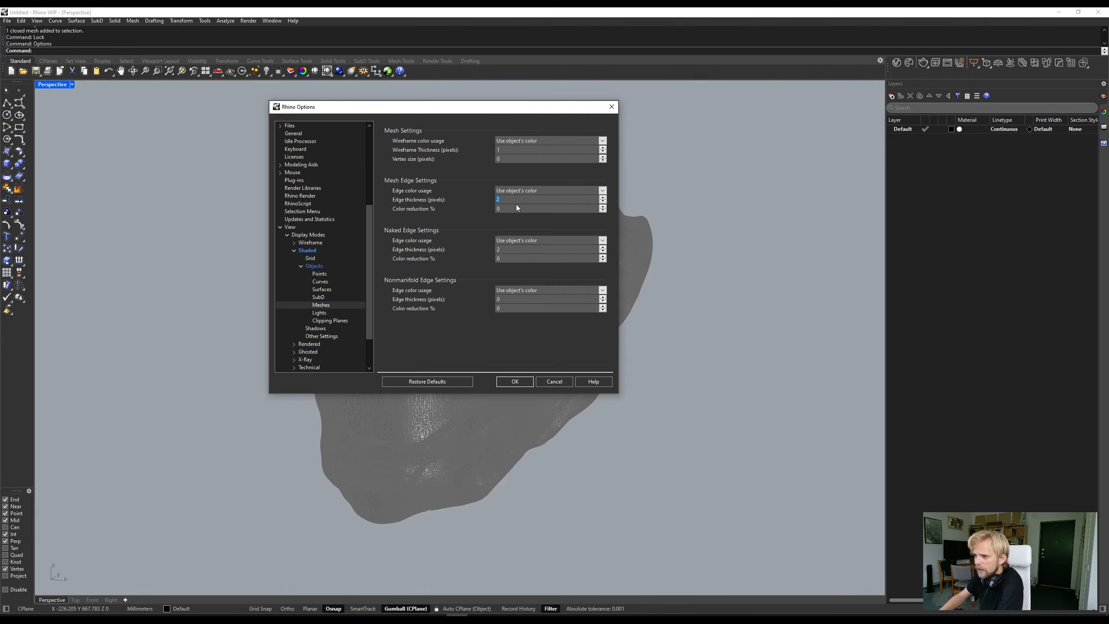
pyautogui.write('1')
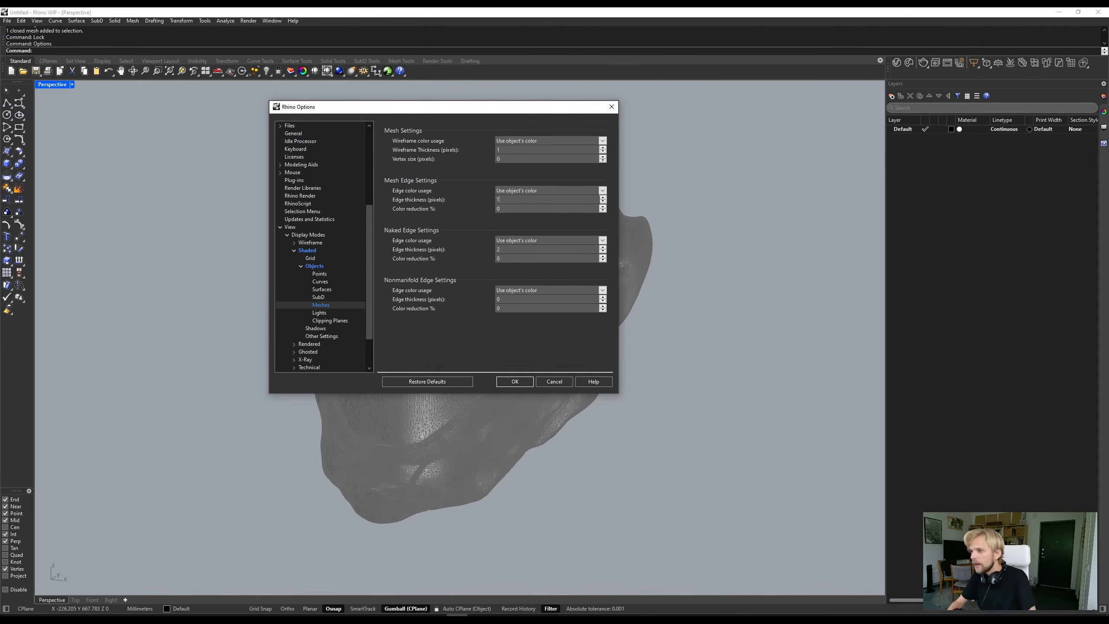
# - Apply the Shaded display mode's mesh settings and check the locked head mesh's wires up close
pyautogui.doubleClick(523, 250)
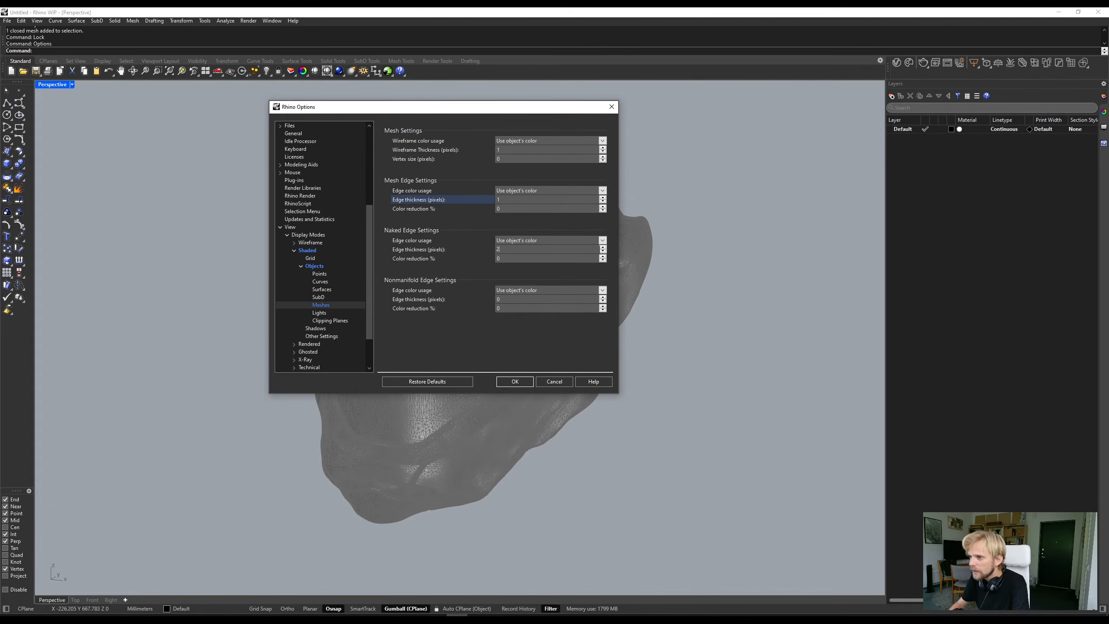
pyautogui.doubleClick(508, 258)
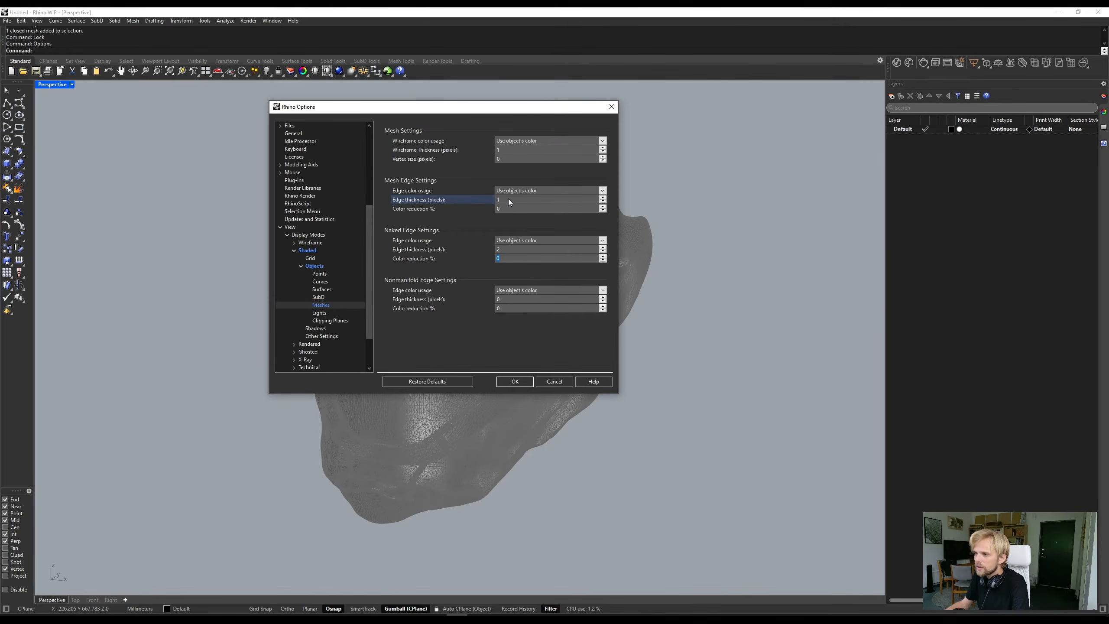
pyautogui.click(515, 382)
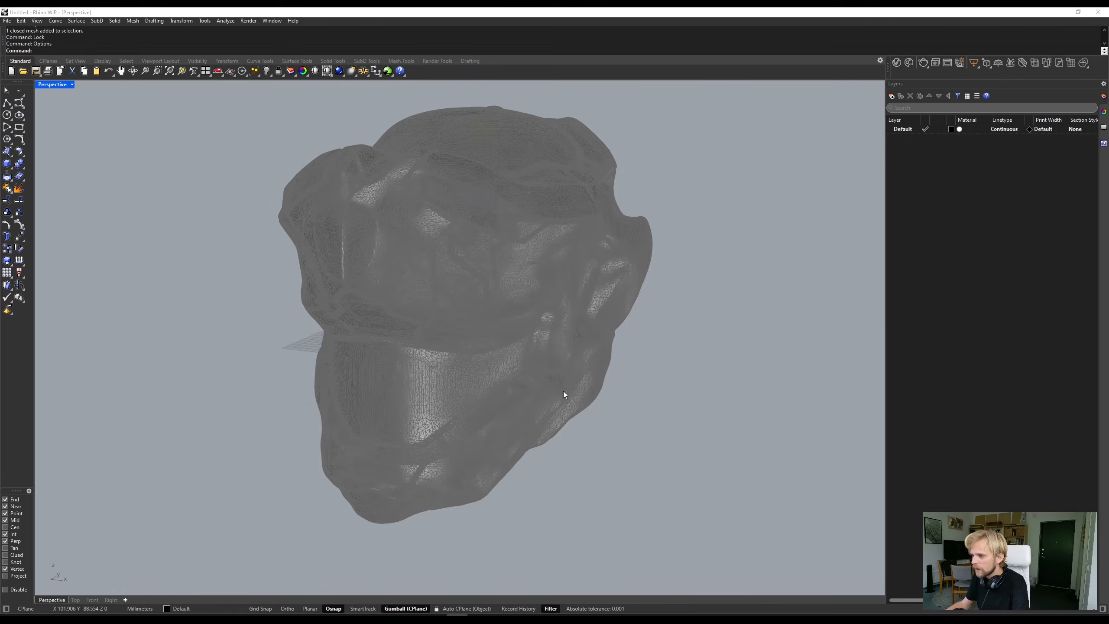
pyautogui.moveTo(701, 366); pyautogui.dragTo(527, 327, button='right')
pyautogui.scroll(5, 349, 218)
pyautogui.scroll(2, 355, 215)
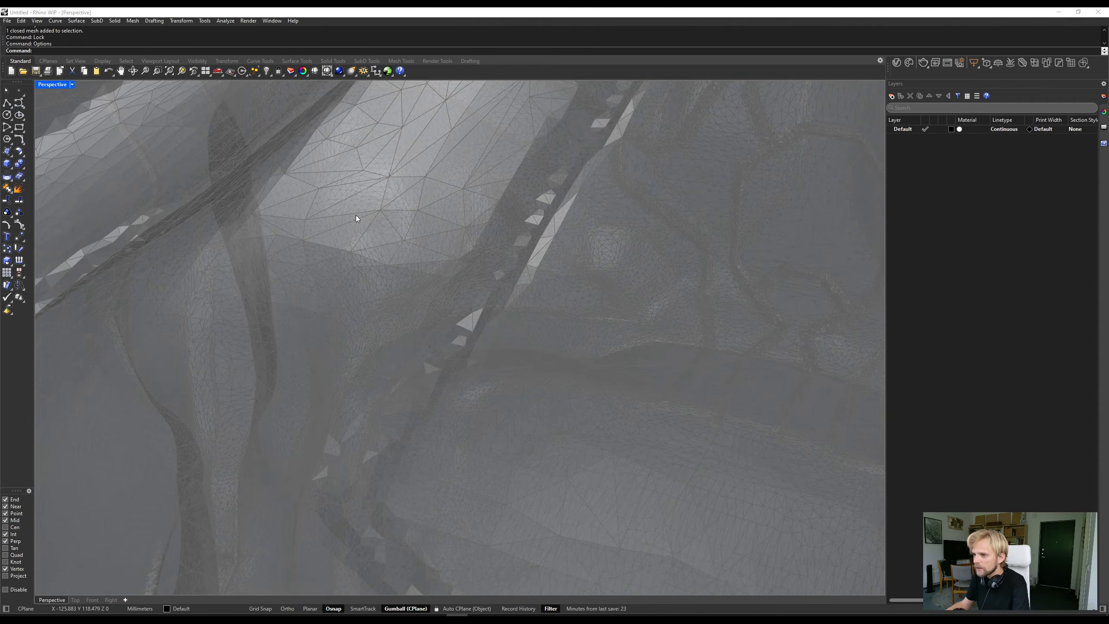
pyautogui.scroll(-8, 361, 224)
pyautogui.moveTo(463, 308); pyautogui.dragTo(376, 251, button='right')
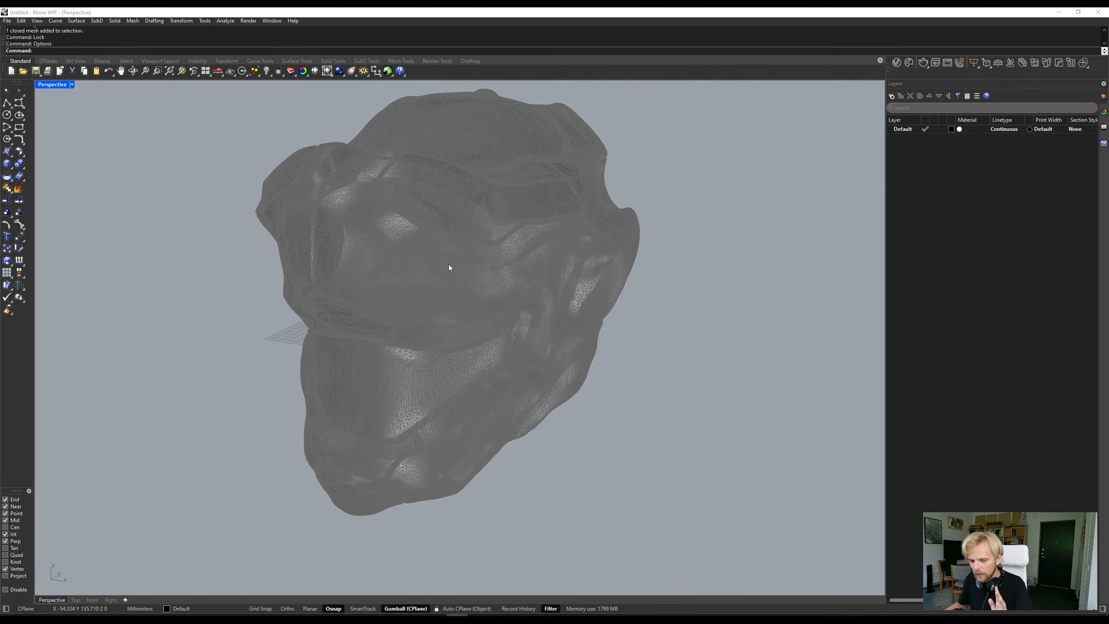
# - Add a new layer named SubD
pyautogui.click(893, 99)
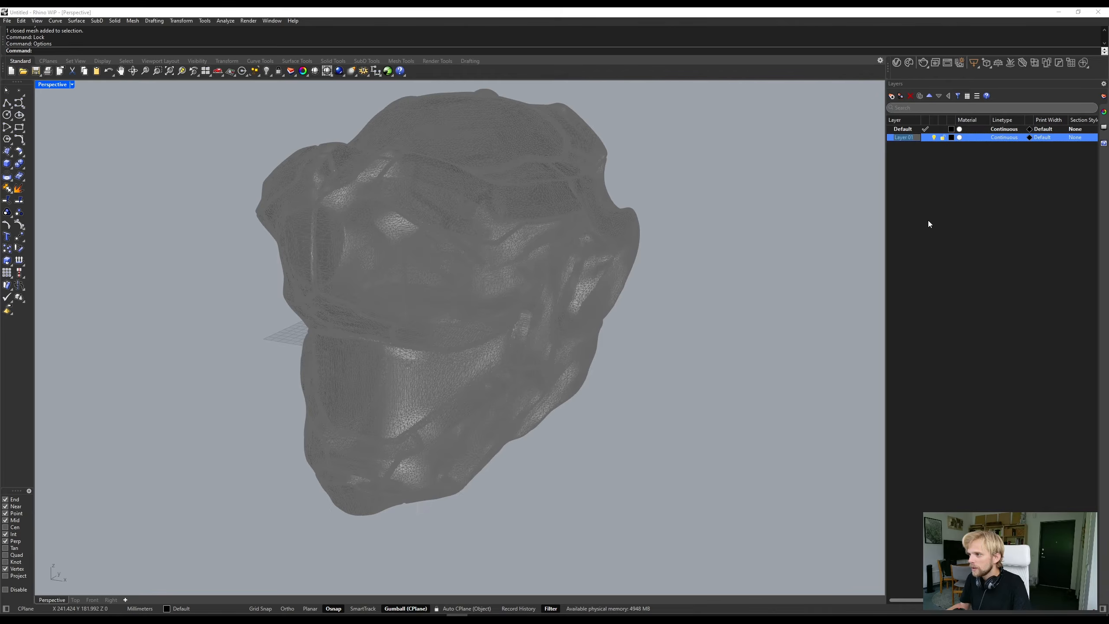
pyautogui.write('SubD')
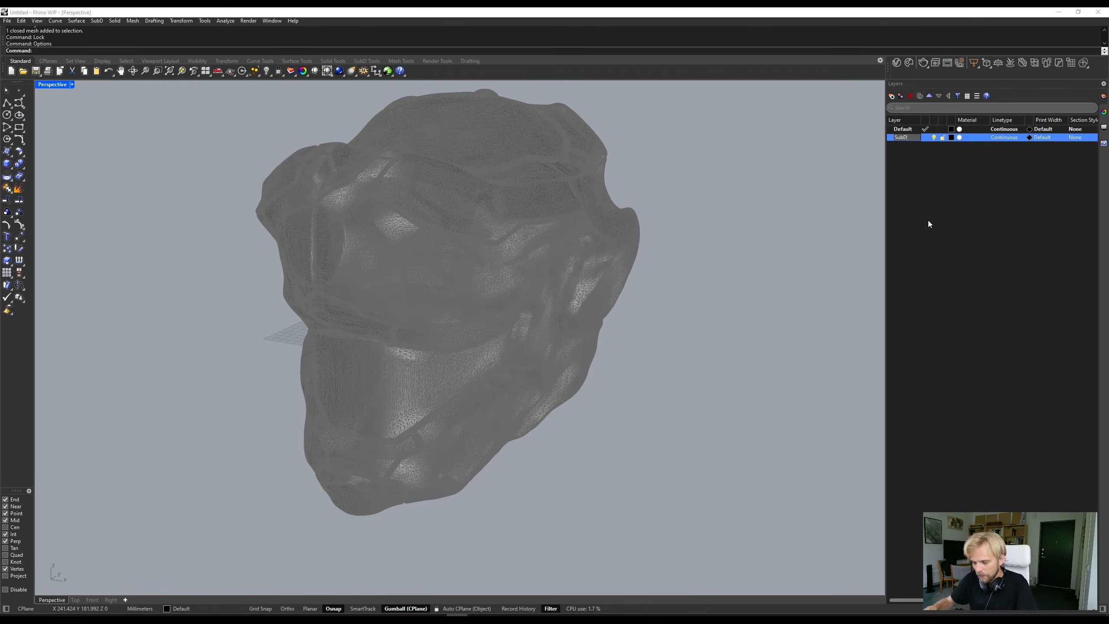
pyautogui.press('Return')
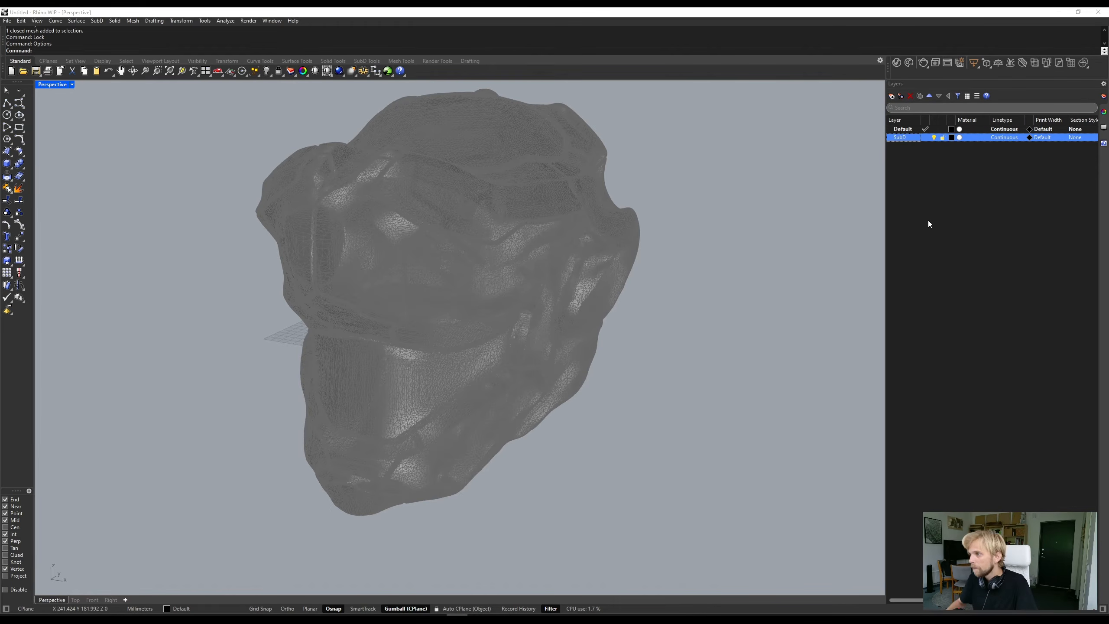
# - Set the SubD layer's color to Blue and make it the current layer
pyautogui.click(953, 139)
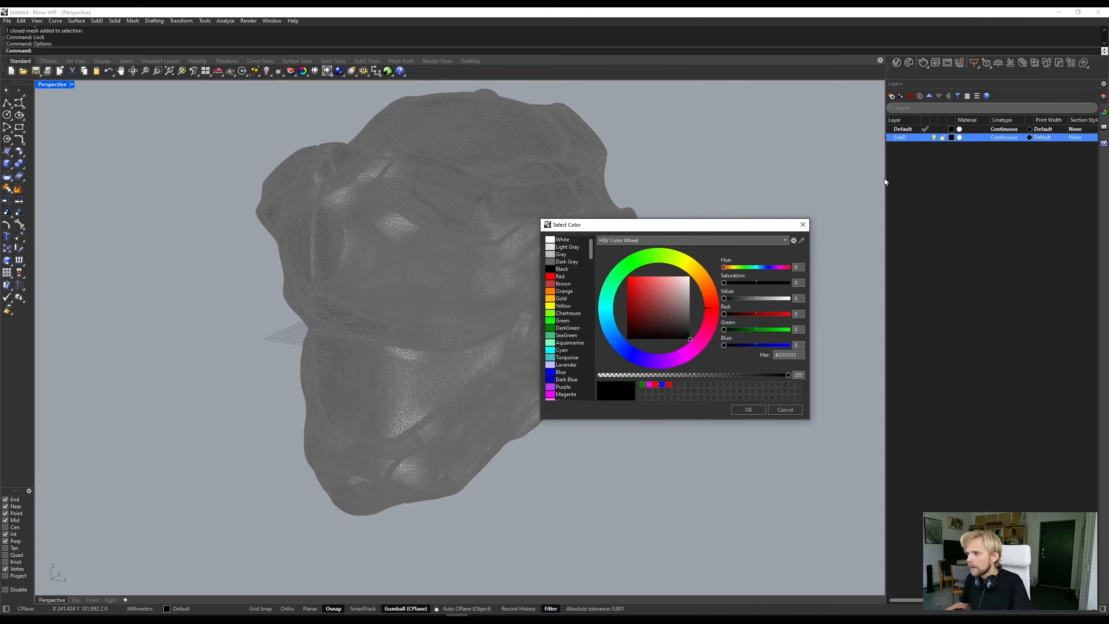
pyautogui.click(565, 371)
pyautogui.click(745, 410)
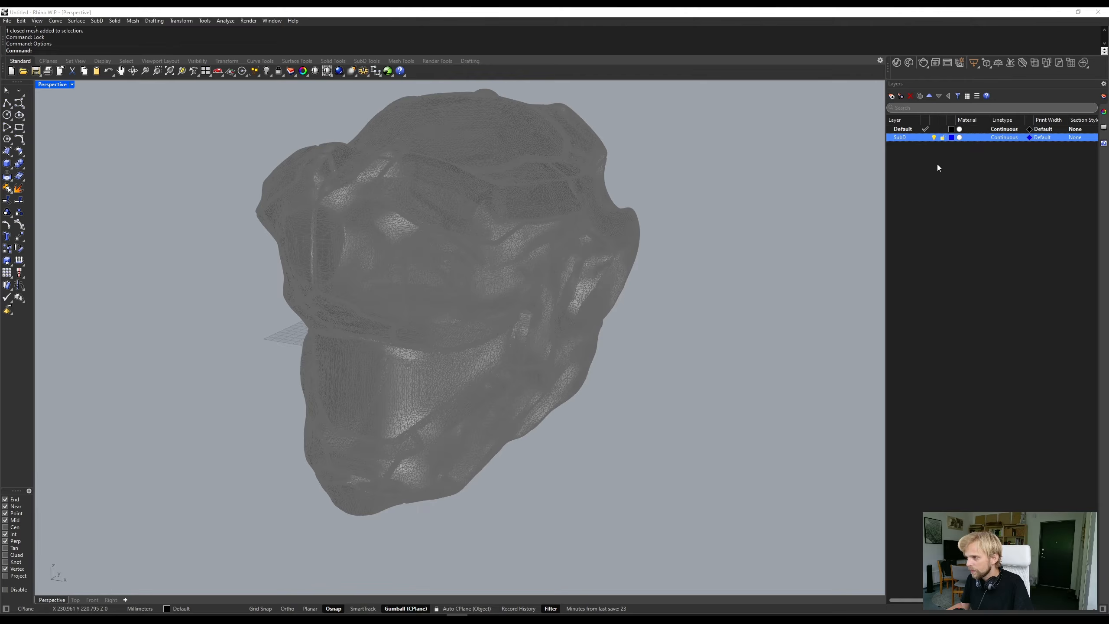
pyautogui.click(925, 137)
# - Examine the locked head mesh's ridges and creases up close from several angles
pyautogui.moveTo(581, 320); pyautogui.dragTo(621, 314, button='right')
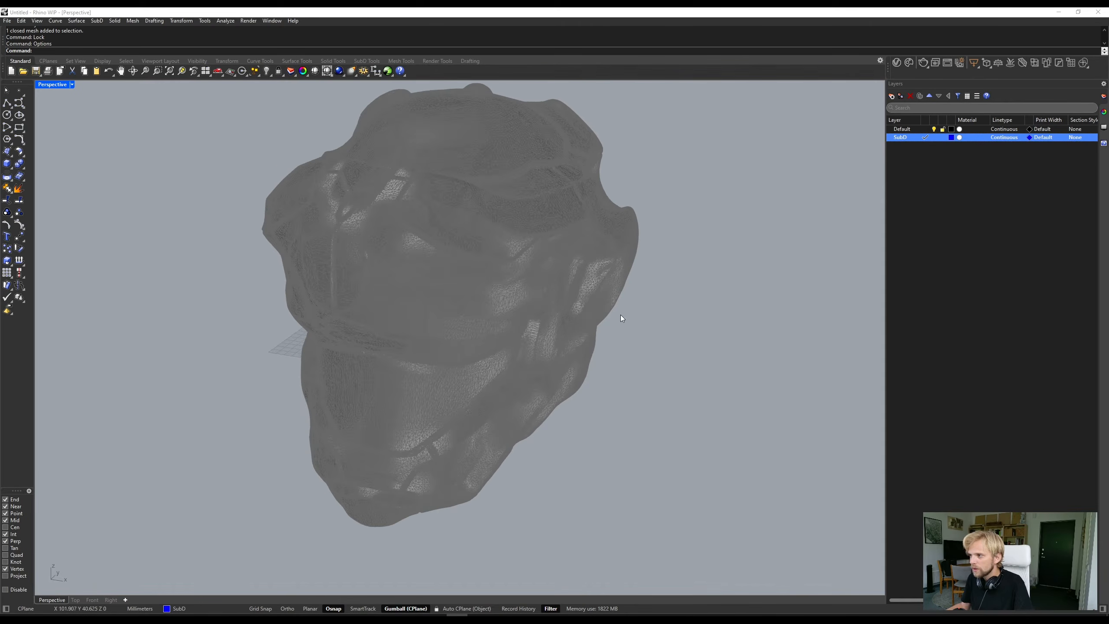
pyautogui.keyDown('shift'); pyautogui.moveTo(535, 326); pyautogui.dragTo(564, 294, button='right'); pyautogui.keyUp('shift')
pyautogui.scroll(2, 405, 268)
pyautogui.moveTo(405, 268); pyautogui.dragTo(366, 410, button='right')
pyautogui.scroll(8, 365, 409)
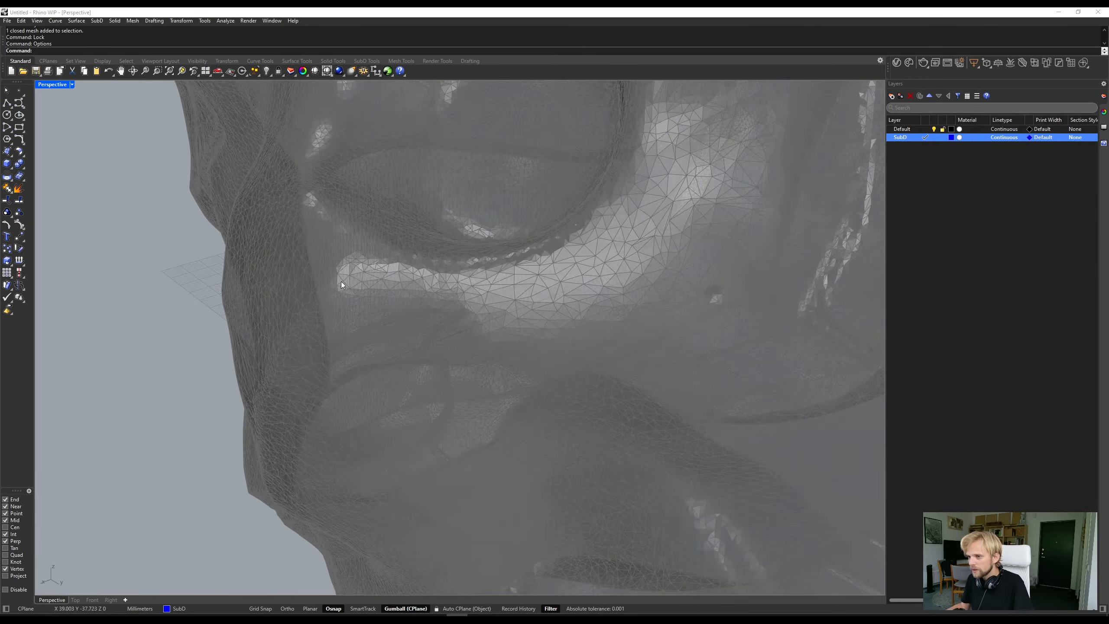
pyautogui.scroll(-8, 342, 281)
pyautogui.moveTo(341, 281); pyautogui.dragTo(587, 316, button='right')
pyautogui.scroll(4, 528, 283)
pyautogui.scroll(4, 731, 425)
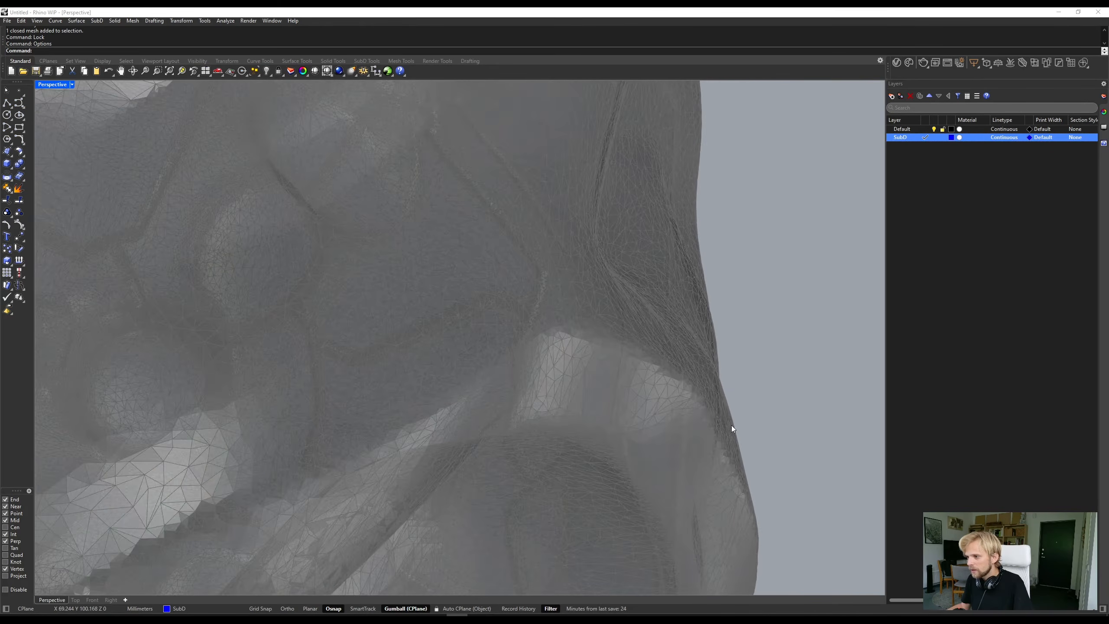
pyautogui.moveTo(732, 427); pyautogui.dragTo(520, 284, button='right')
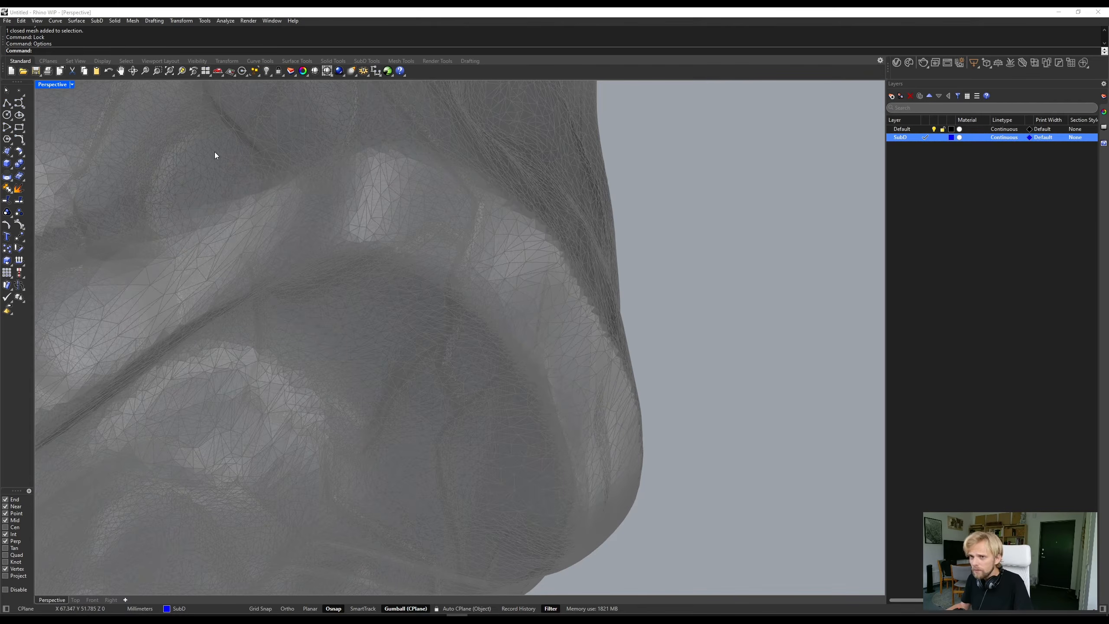
# - Draw a single four-corner SubD face with 3DFace, snapping its corners to mesh vertices along the ridge near the head's outer edge
pyautogui.click(366, 62)
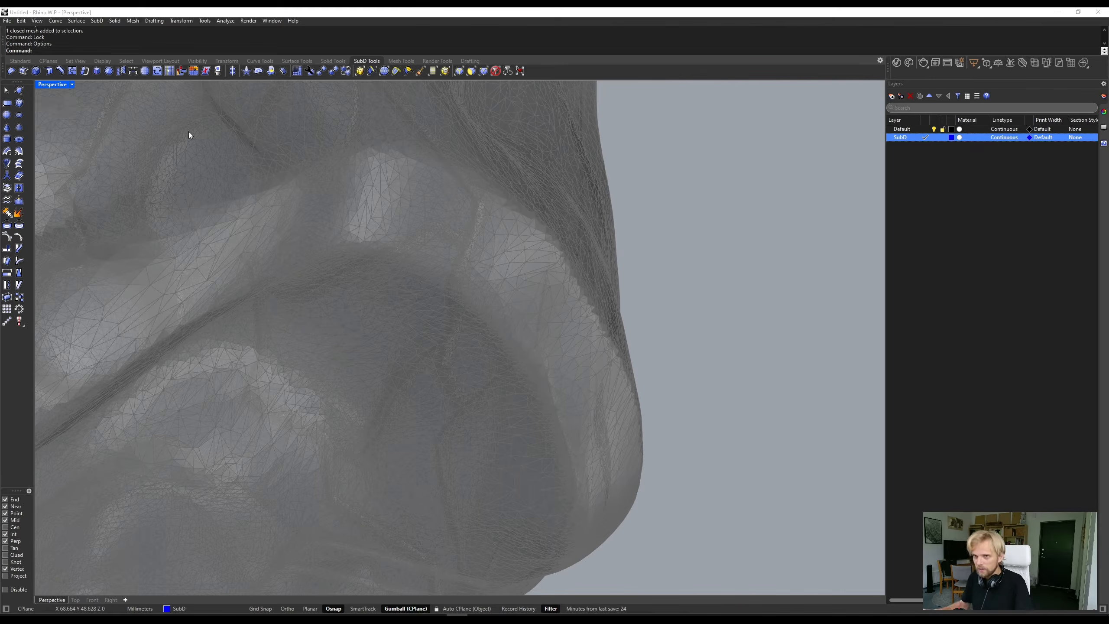
pyautogui.write('3DFace')
pyautogui.press('Return')
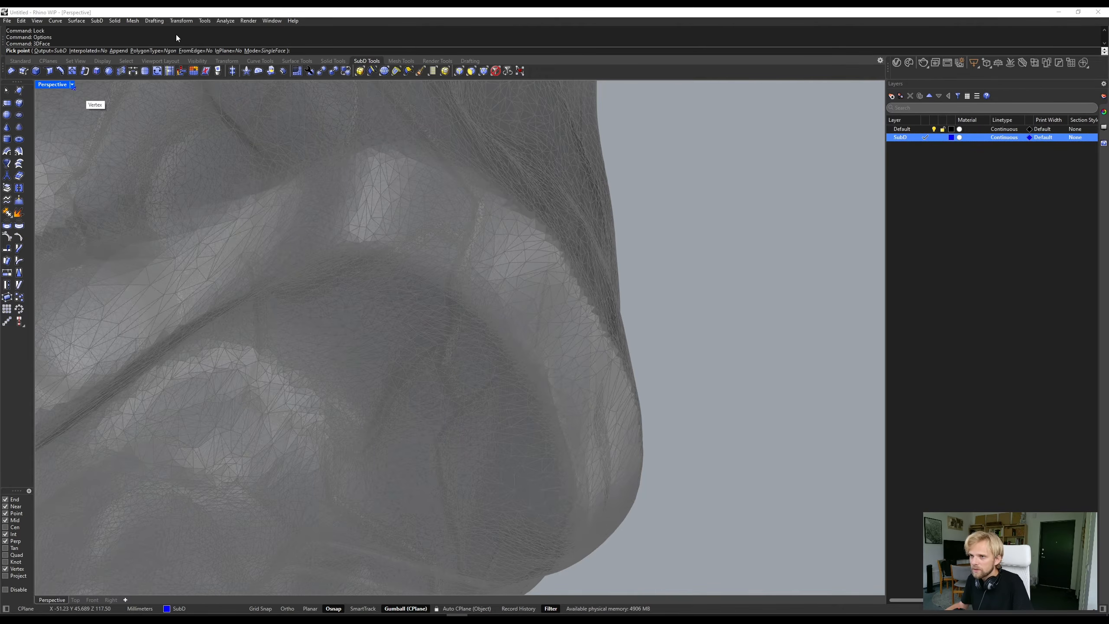
pyautogui.moveTo(555, 302)
pyautogui.mouseDown(button='right')
pyautogui.moveTo(533, 285)
pyautogui.moveTo(561, 300)
pyautogui.mouseUp(button='right')
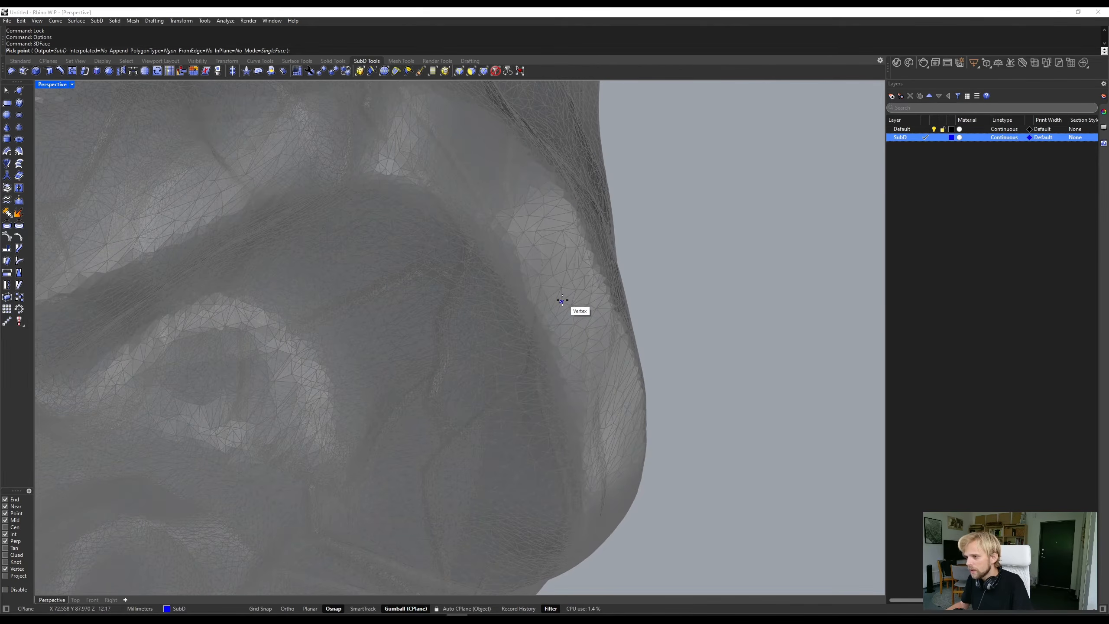
pyautogui.click(533, 308)
pyautogui.click(598, 254)
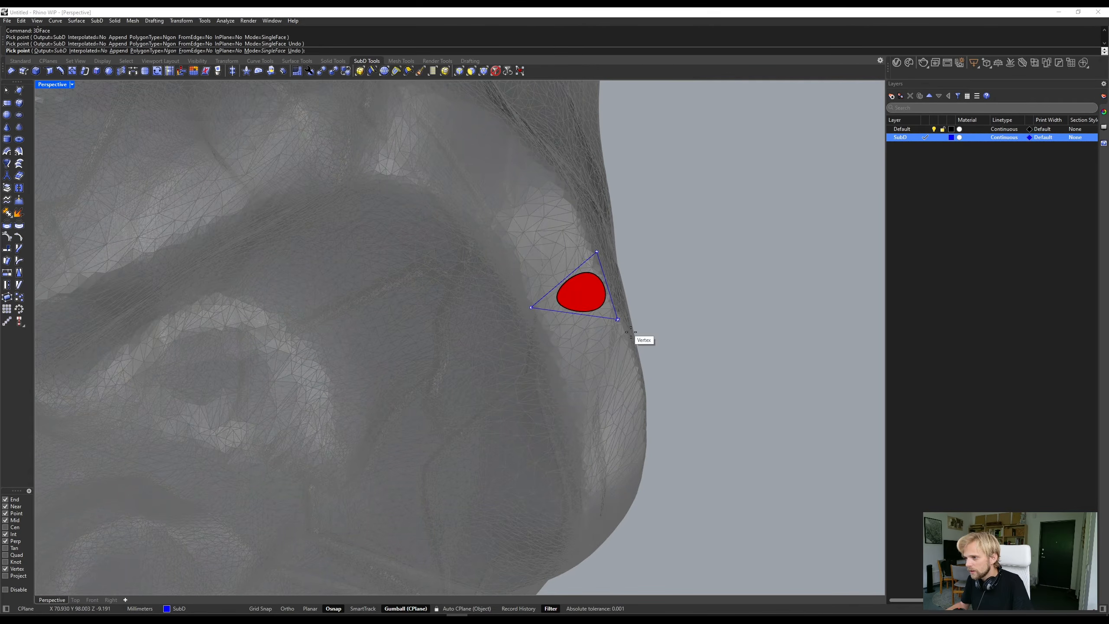
pyautogui.moveTo(628, 346); pyautogui.dragTo(599, 324, button='right')
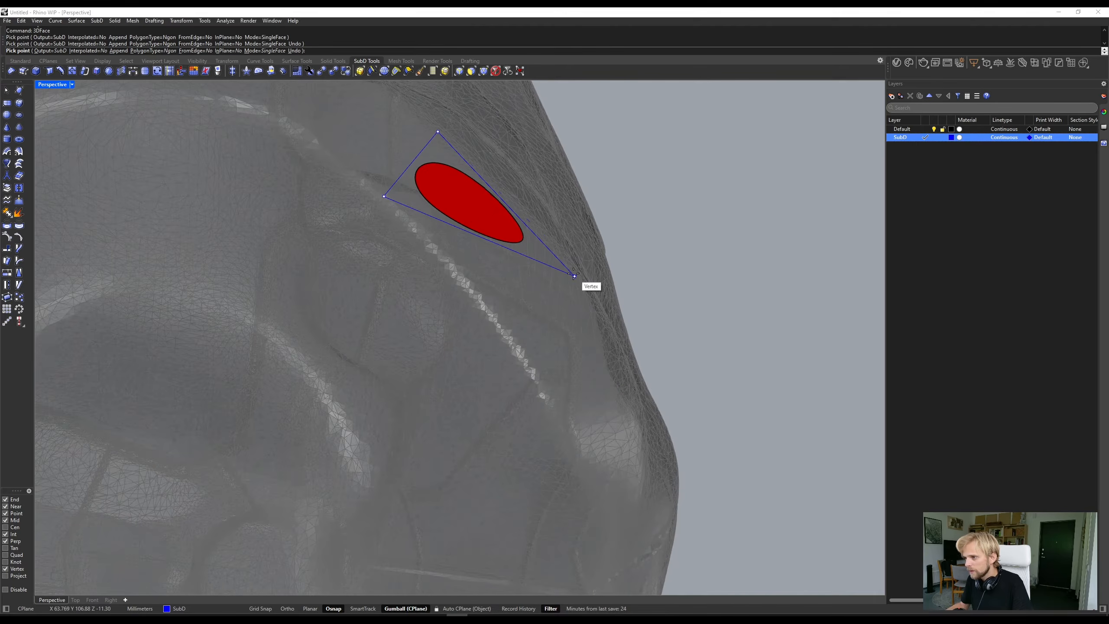
pyautogui.click(582, 282)
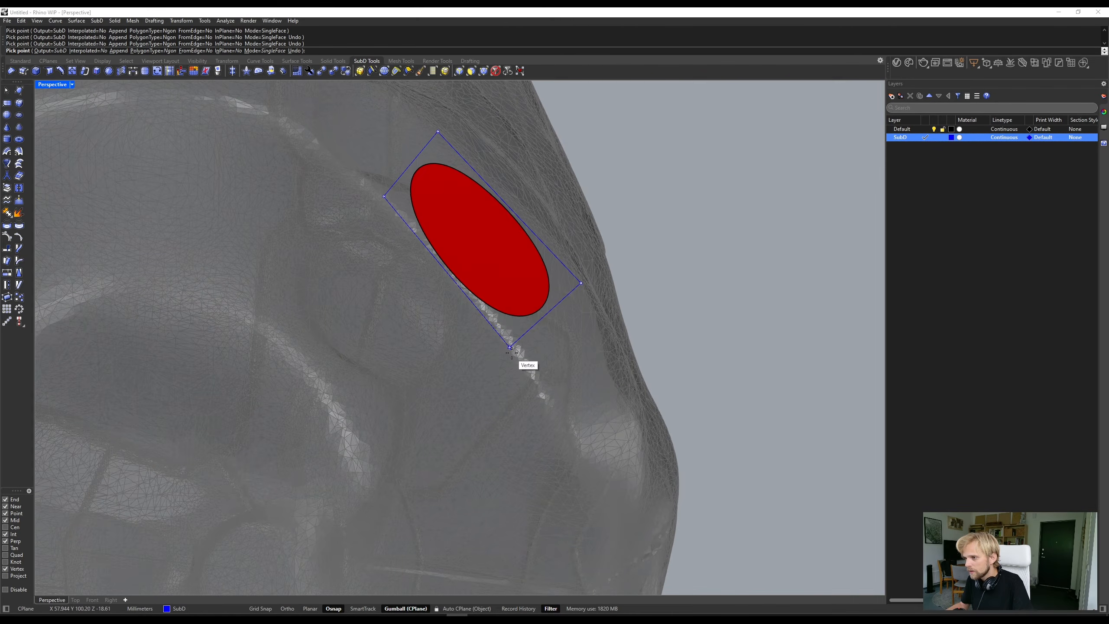
pyautogui.click(530, 336)
pyautogui.press('Return')
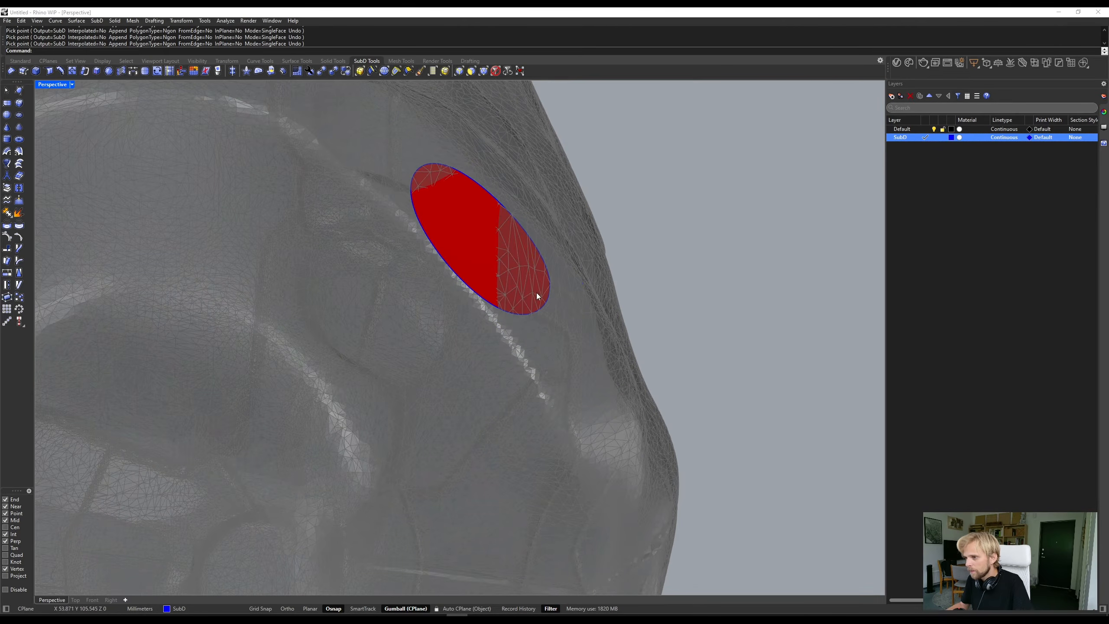
# - Examine both sides of the new SubD face and look up the Shaded mode's backface color setting
pyautogui.scroll(-4, 537, 293)
pyautogui.scroll(2, 519, 262)
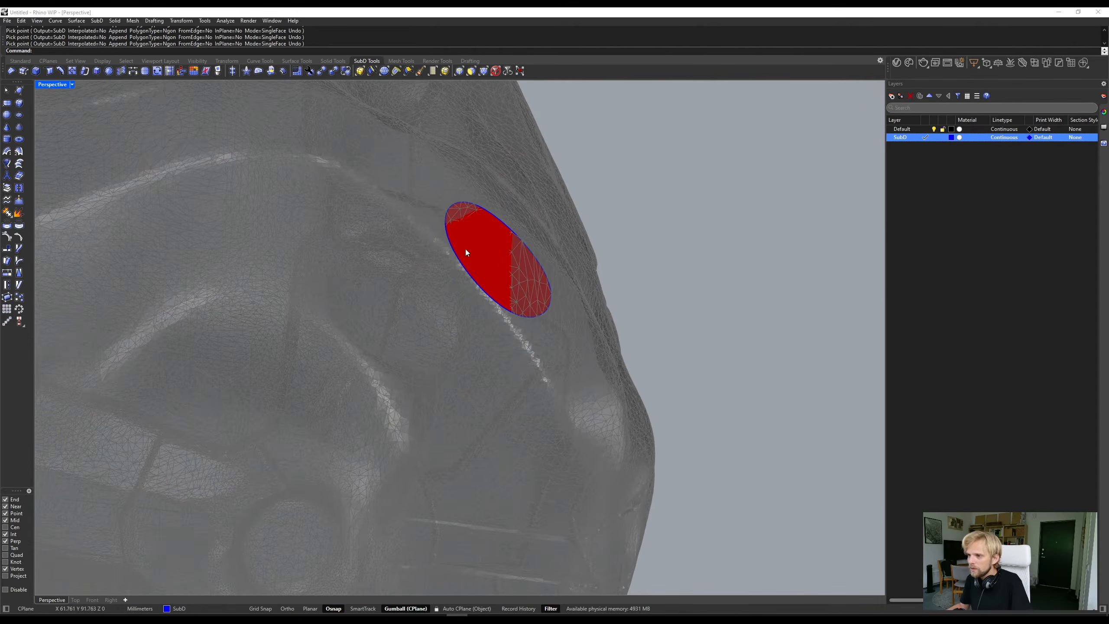
pyautogui.moveTo(465, 249); pyautogui.dragTo(574, 399, button='right')
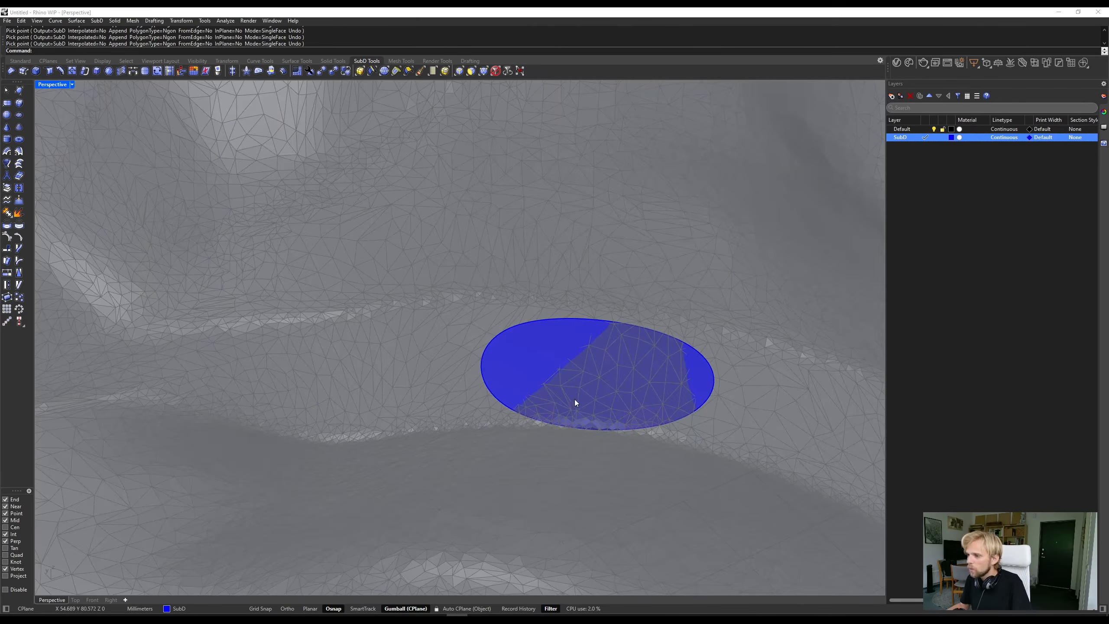
pyautogui.scroll(-3, 537, 351)
pyautogui.moveTo(550, 350); pyautogui.dragTo(479, 258, button='right')
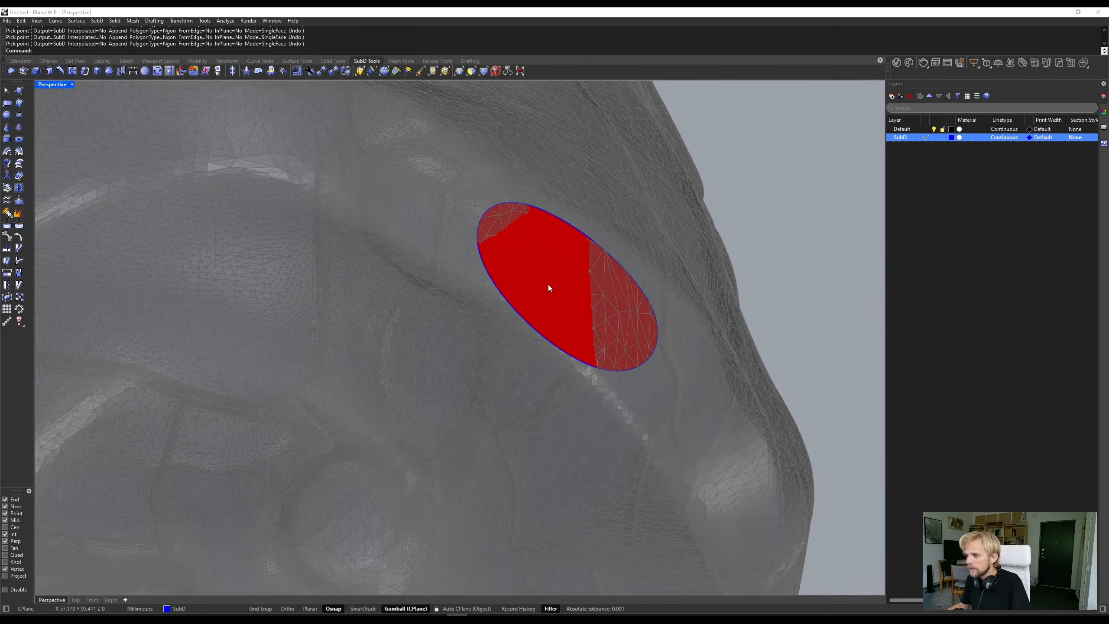
pyautogui.click(1105, 127)
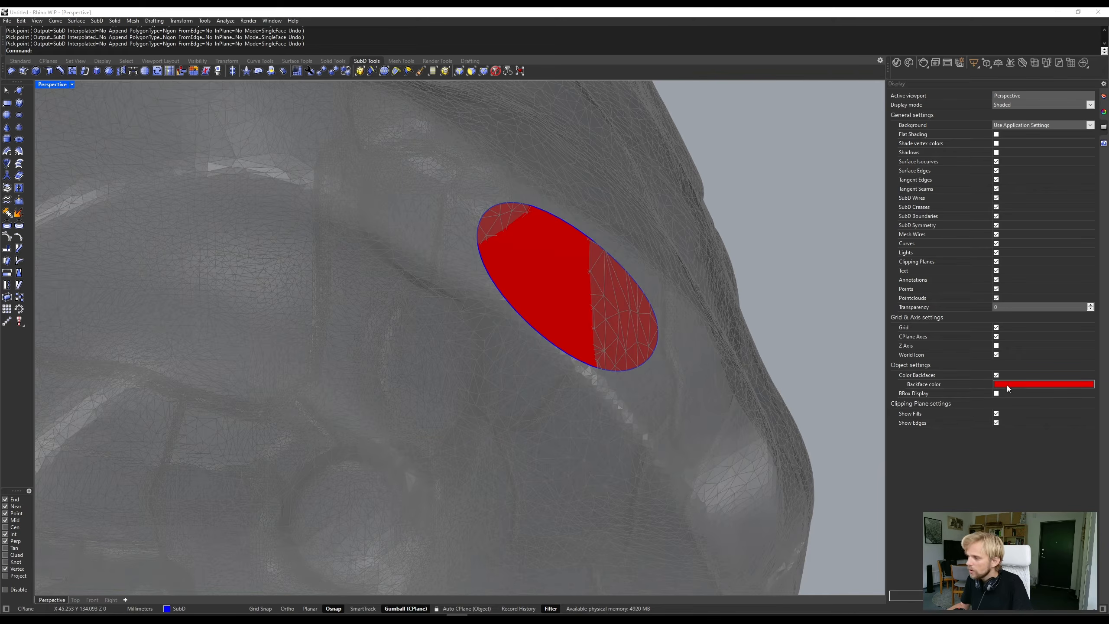
# - Flip the direction of the new SubD face and check it from both sides
pyautogui.click(570, 287)
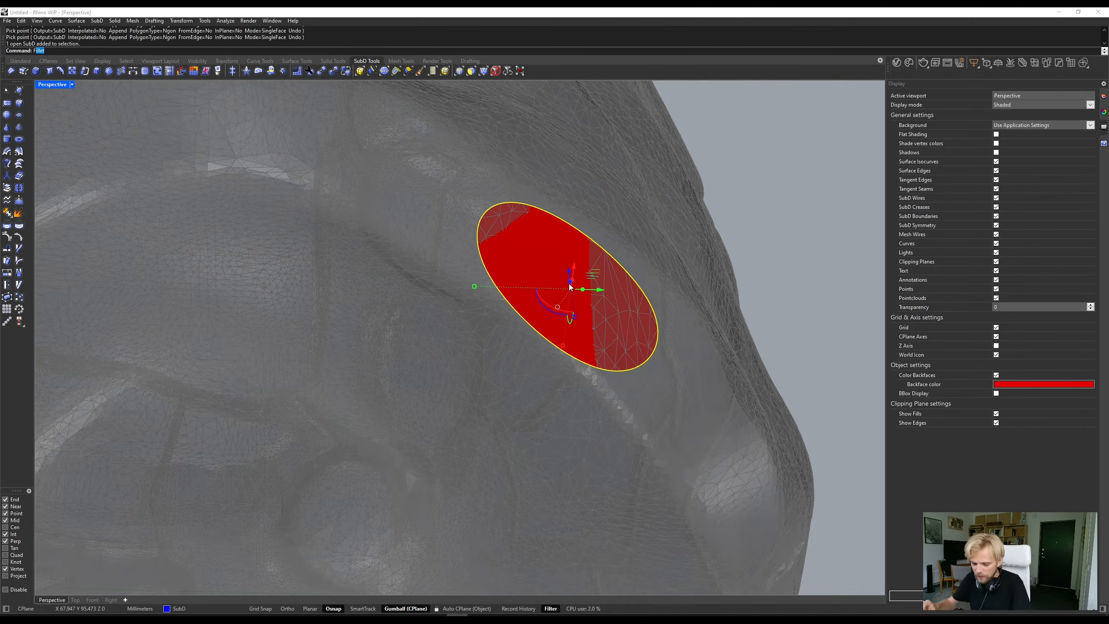
pyautogui.write('Flip')
pyautogui.press('Return')
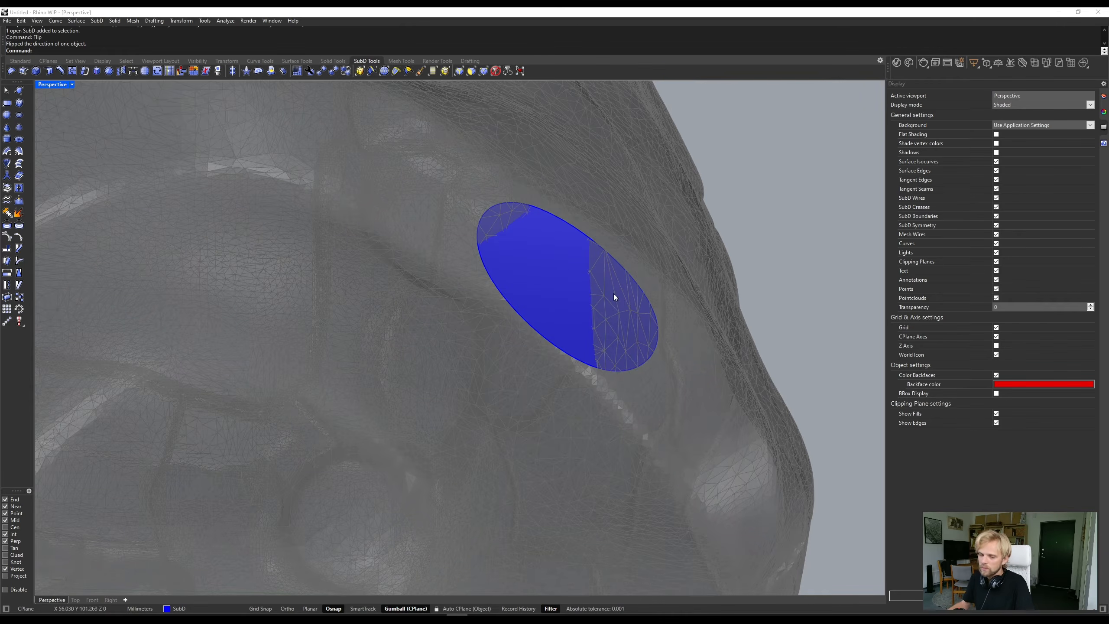
pyautogui.moveTo(449, 290); pyautogui.dragTo(656, 403, button='right')
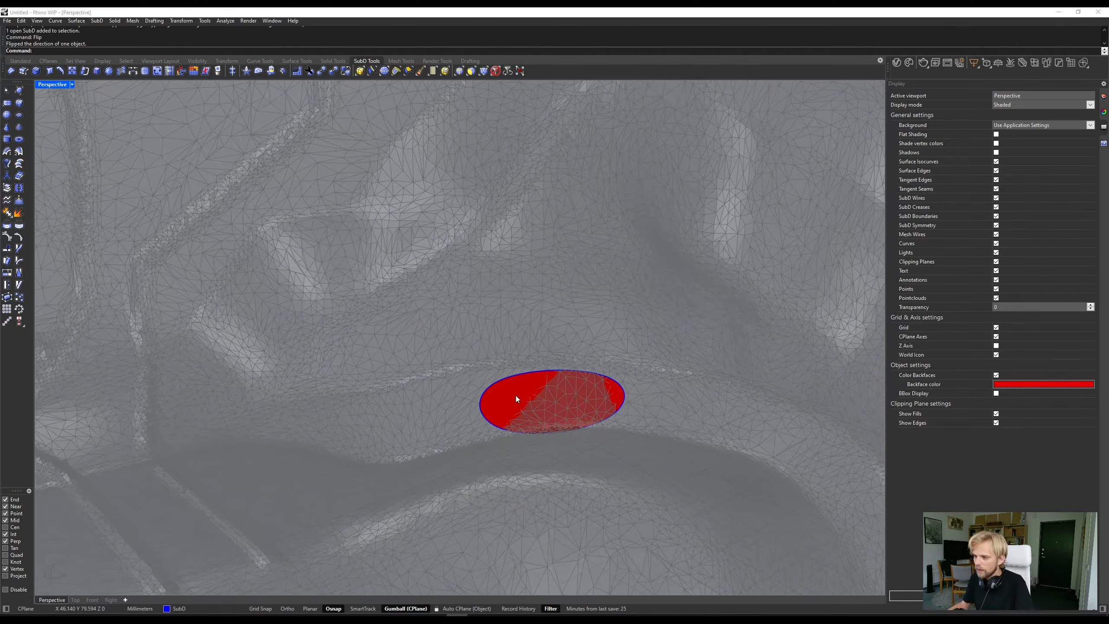
pyautogui.moveTo(516, 396); pyautogui.dragTo(678, 337, button='right')
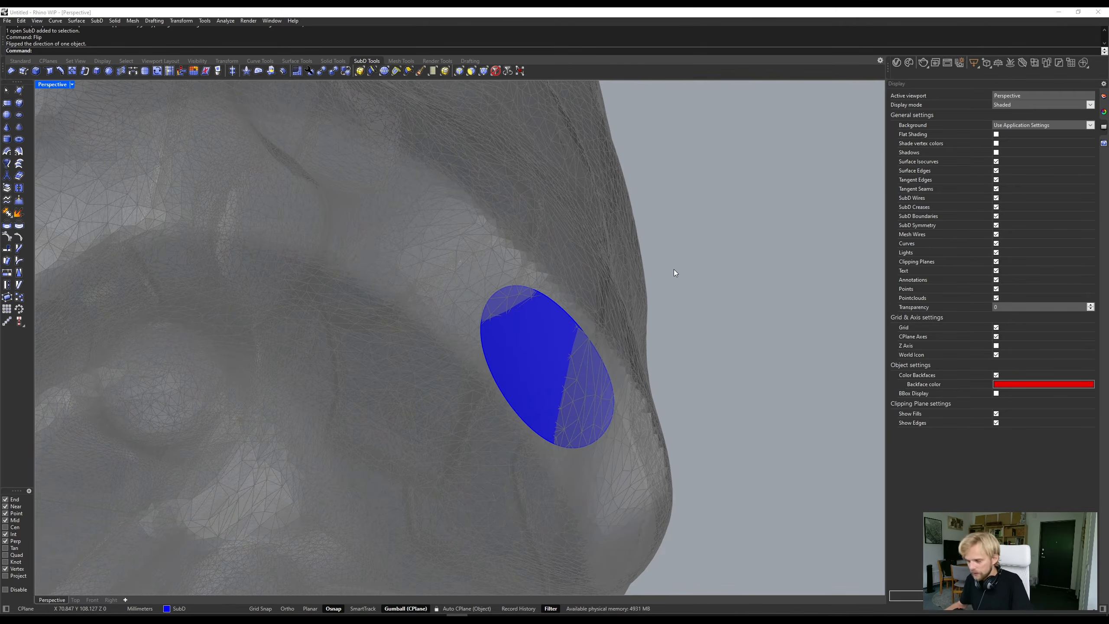
# - Switch the SubD face's display from smooth to flat and bring the layer list back into view
pyautogui.press('Tab')
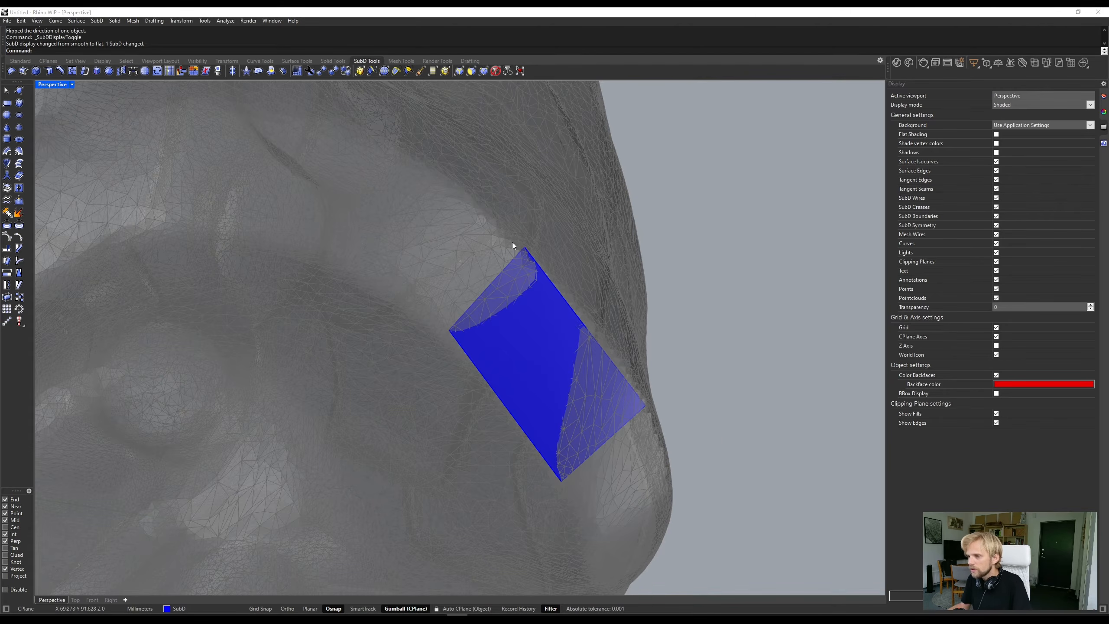
pyautogui.scroll(3, 519, 247)
pyautogui.scroll(-5, 404, 373)
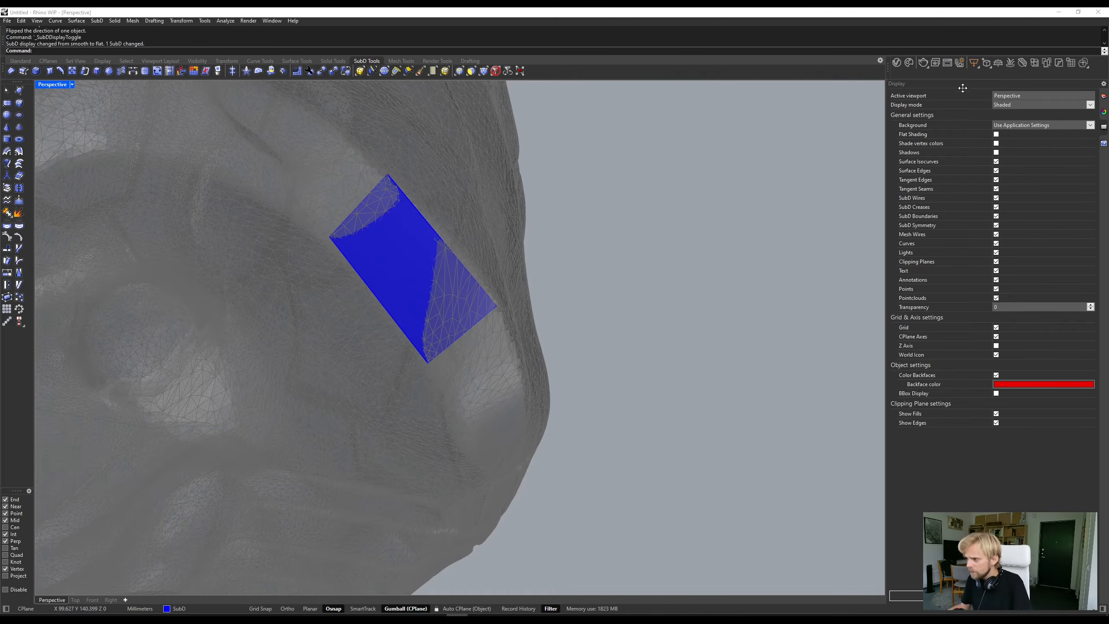
pyautogui.click(1105, 96)
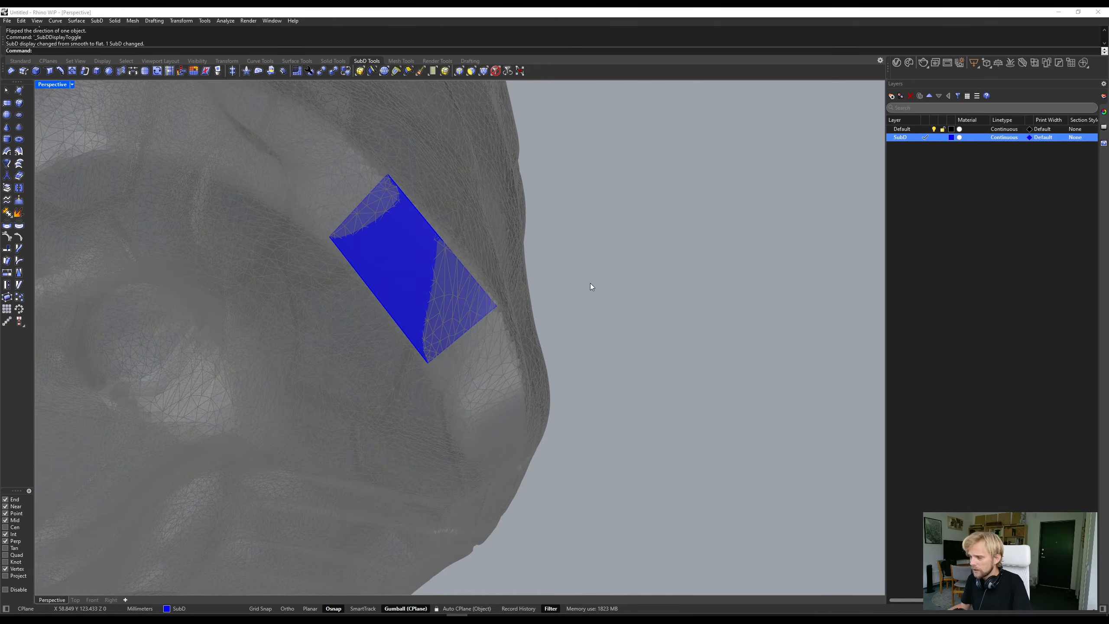
pyautogui.moveTo(590, 287); pyautogui.dragTo(633, 314, button='right')
pyautogui.scroll(5, 612, 205)
pyautogui.scroll(-5, 600, 227)
pyautogui.keyDown('shift'); pyautogui.moveTo(600, 226); pyautogui.dragTo(709, 300, button='right'); pyautogui.keyUp('shift')
pyautogui.scroll(-7, 732, 377)
pyautogui.scroll(8, 709, 299)
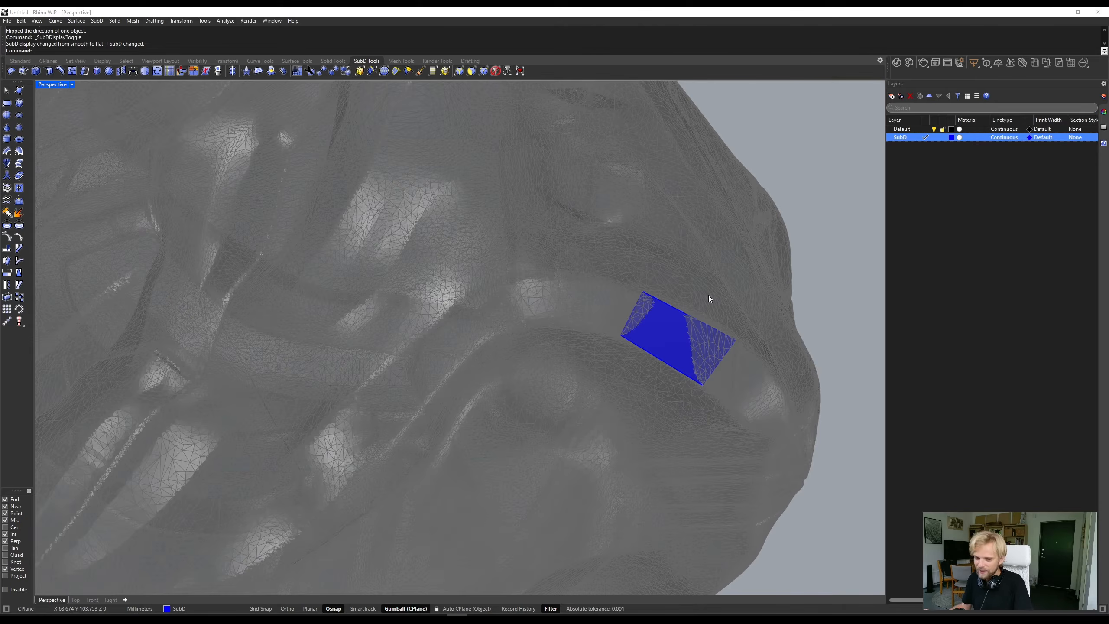
# - Use AppendFace with FromEdge=Yes to append a face to the existing SubD face's end edge, snapping its corners to mesh vertices along the ridge
pyautogui.write('AppendFace')
pyautogui.press('Return')
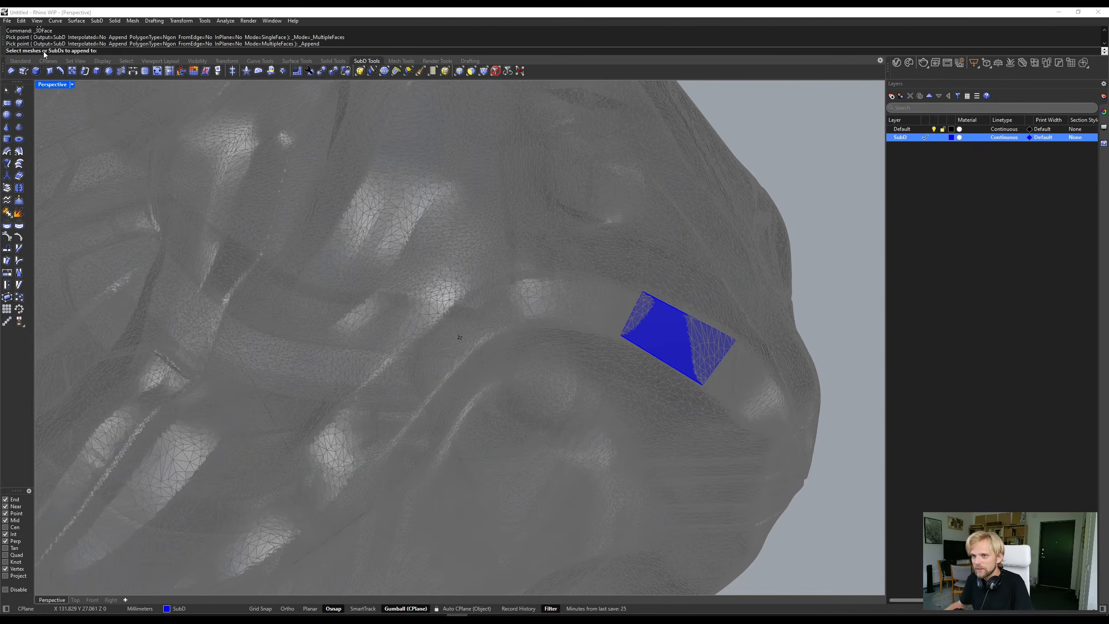
pyautogui.click(672, 336)
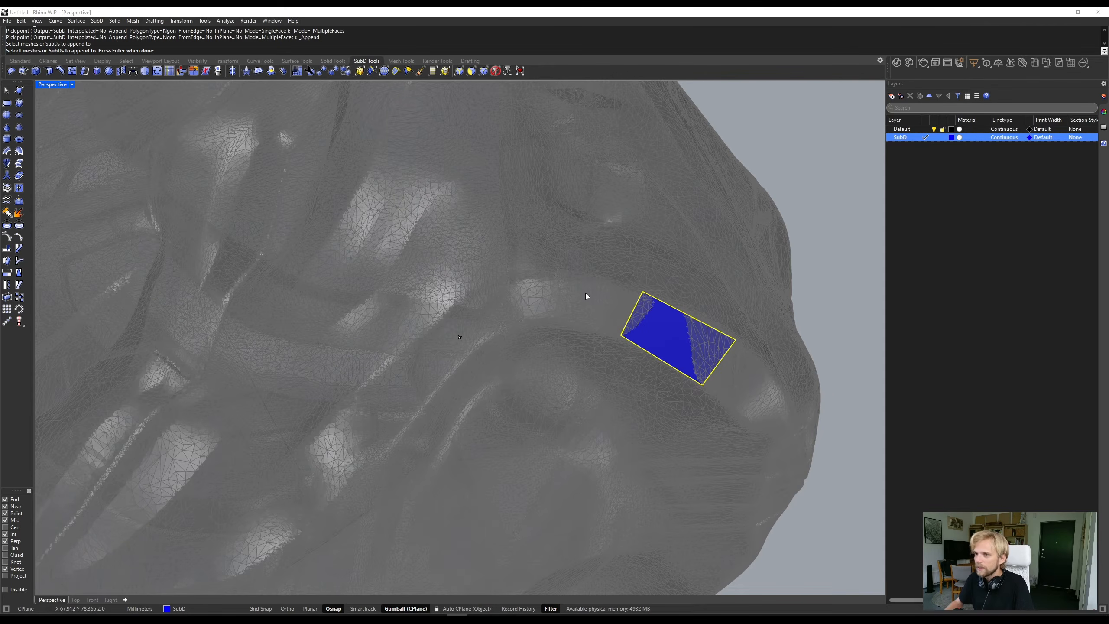
pyautogui.press('Return')
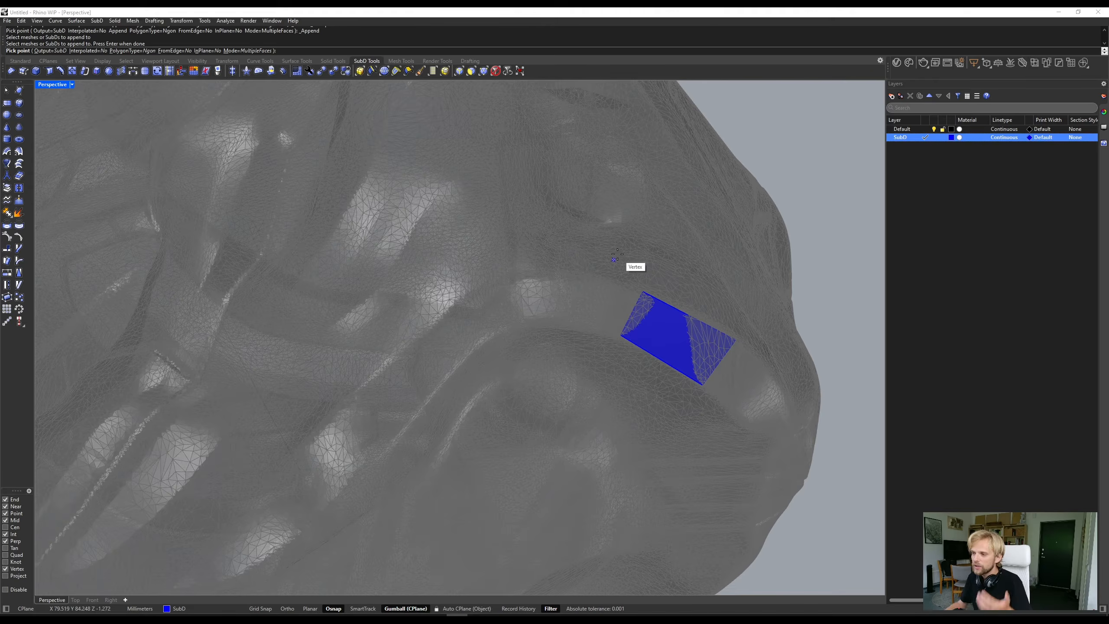
pyautogui.moveTo(578, 350); pyautogui.dragTo(628, 311, button='right')
pyautogui.scroll(3, 703, 219)
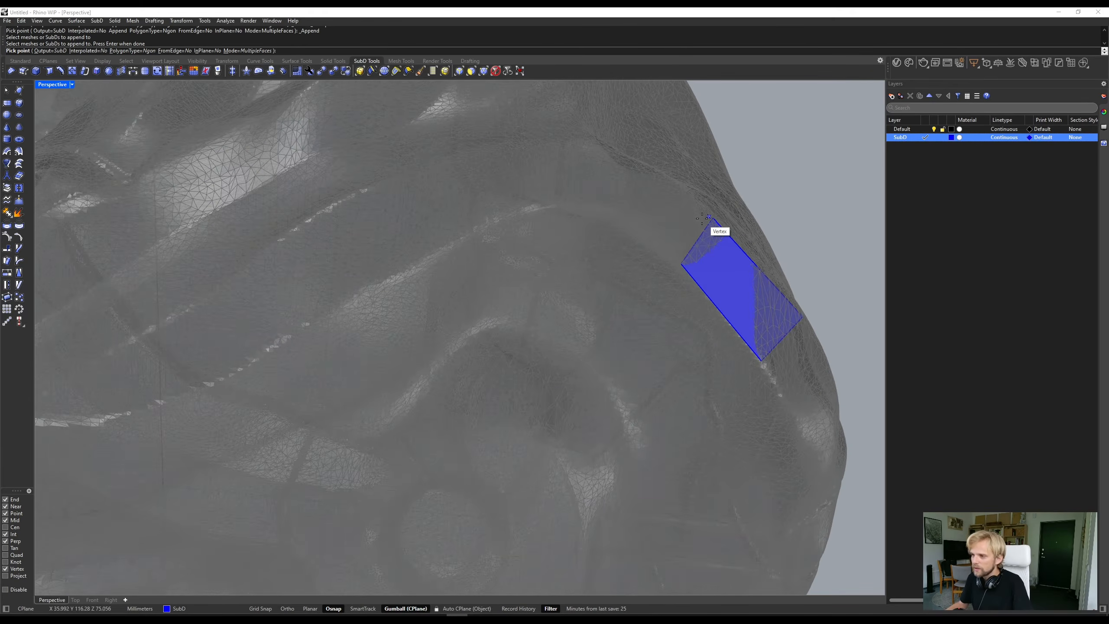
pyautogui.scroll(-4, 702, 218)
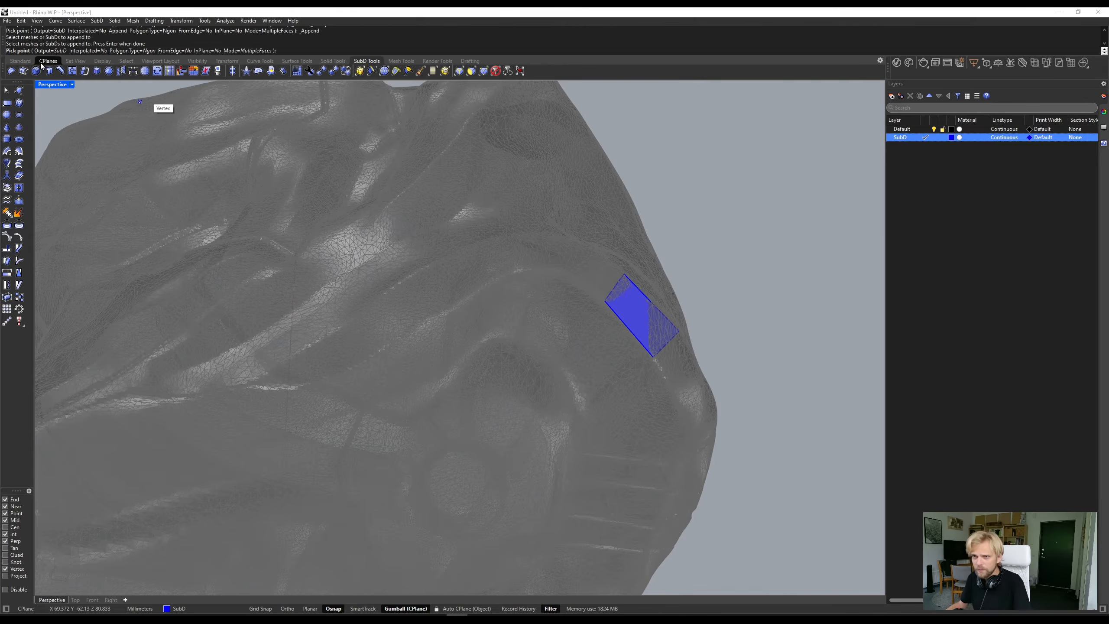
pyautogui.click(171, 50)
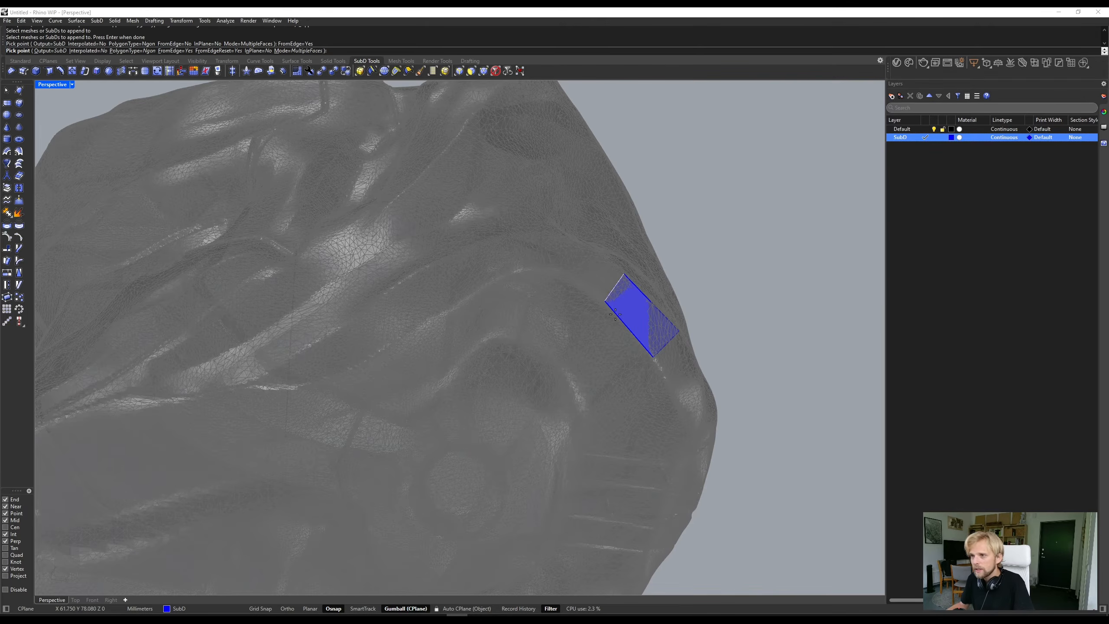
pyautogui.scroll(3, 640, 290)
pyautogui.click(576, 288)
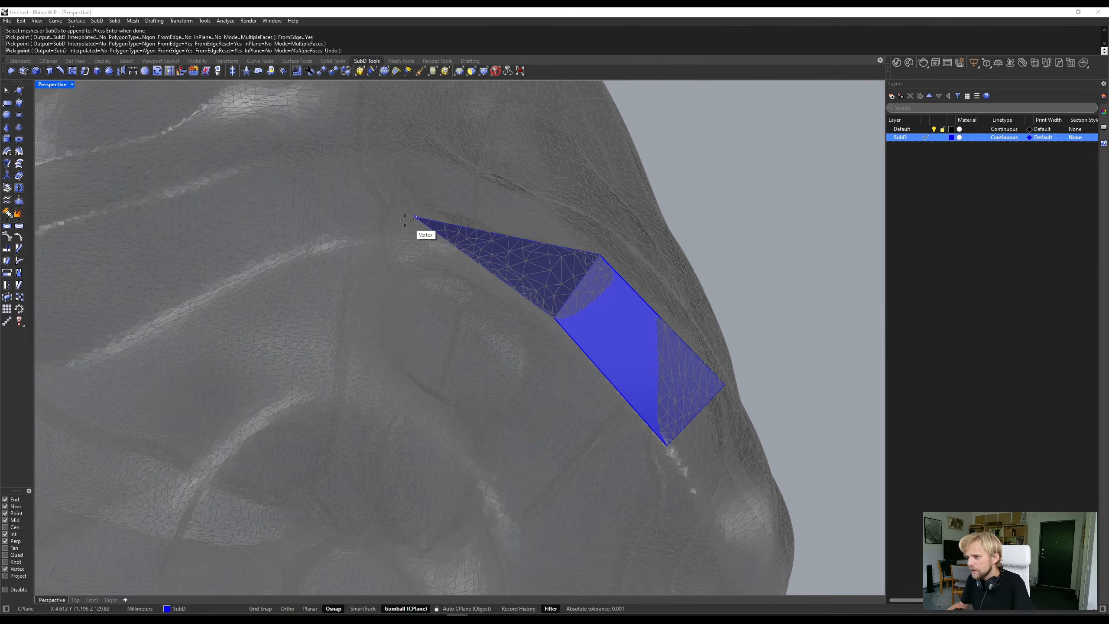
pyautogui.click(415, 235)
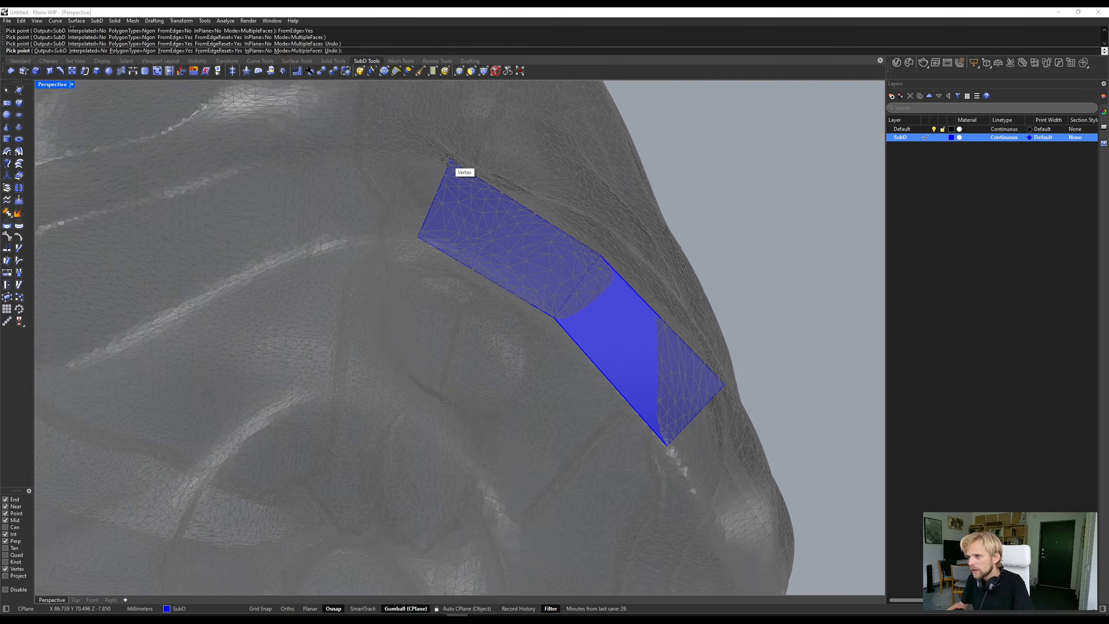
pyautogui.moveTo(447, 161); pyautogui.dragTo(363, 491, button='right')
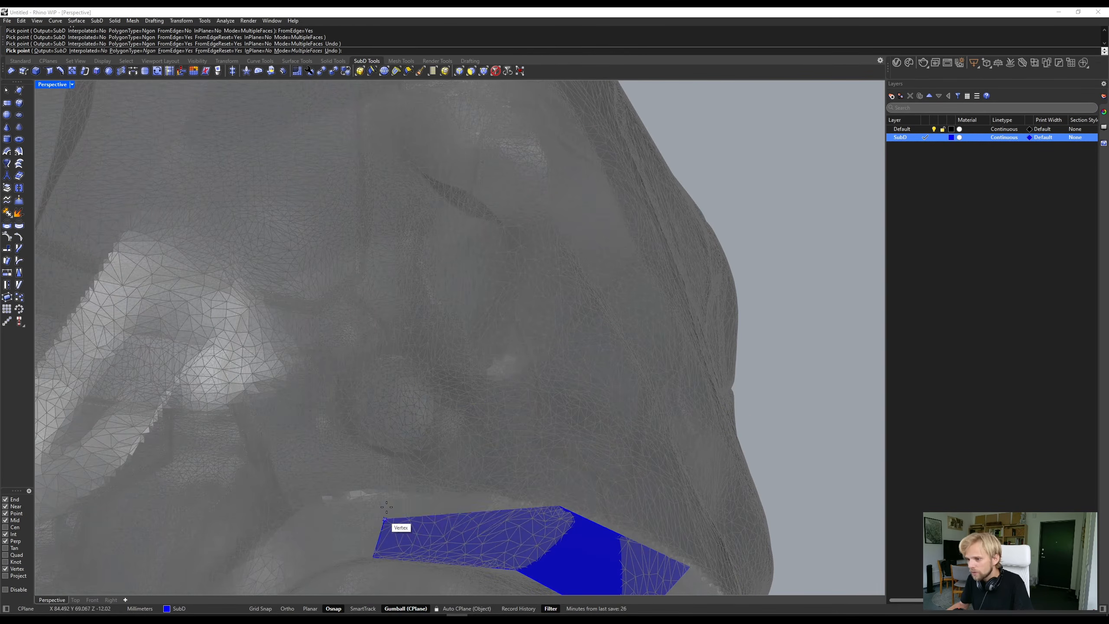
pyautogui.click(376, 487)
# - Append two more faces to the strip's free end, following the bend of the ridge and snapping their corners to mesh vertices
pyautogui.scroll(-5, 315, 418)
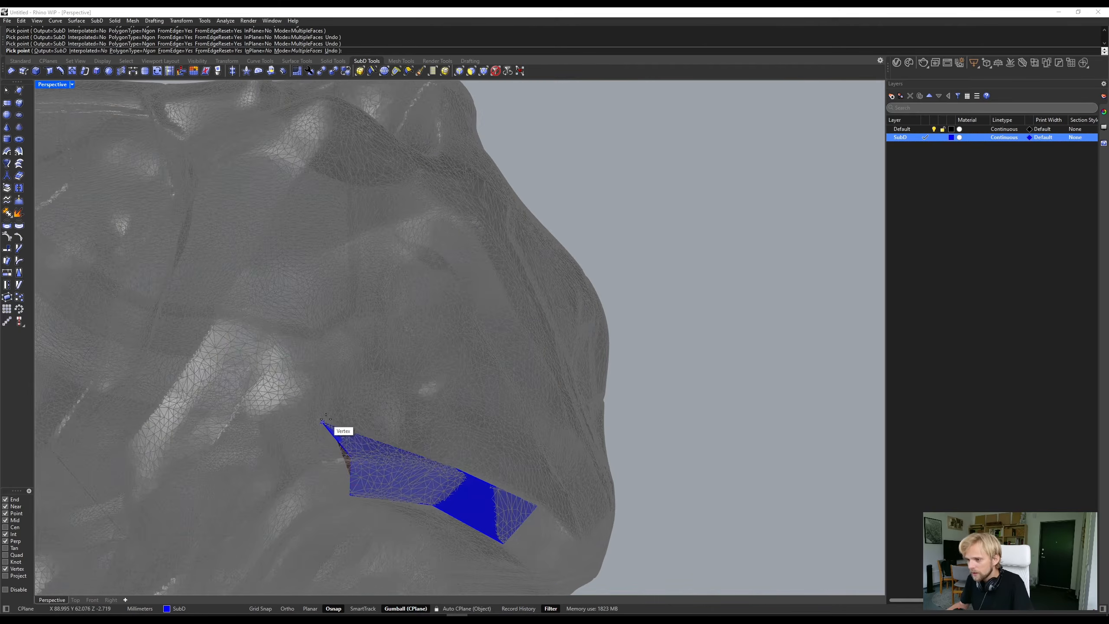
pyautogui.keyDown('shift'); pyautogui.moveTo(332, 407); pyautogui.dragTo(354, 286, button='right'); pyautogui.keyUp('shift')
pyautogui.rightClick(344, 327)
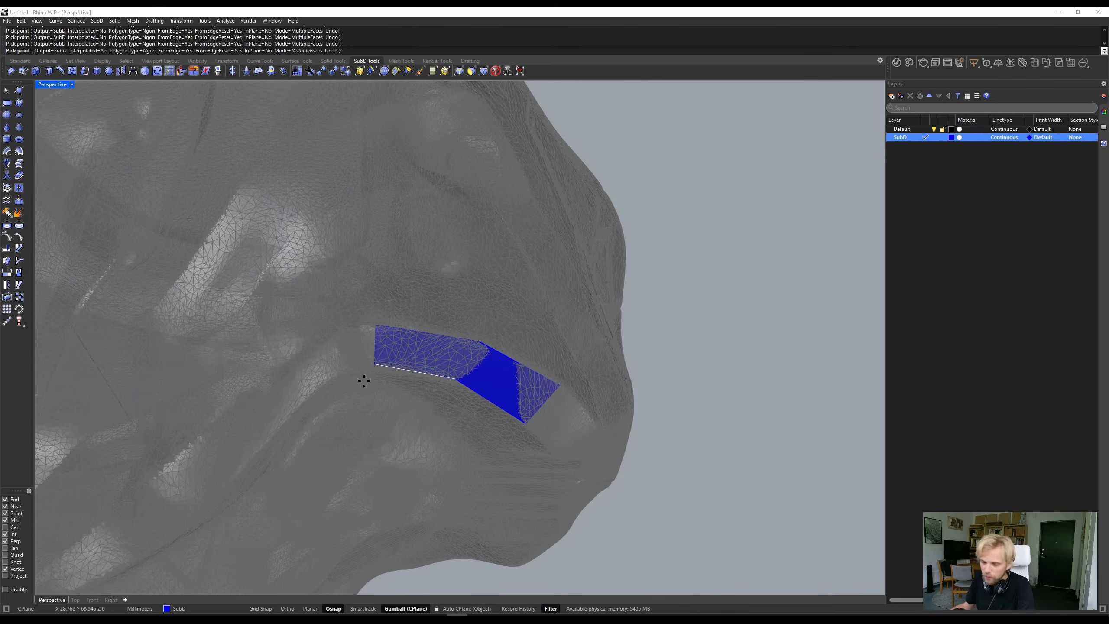
pyautogui.scroll(3, 328, 380)
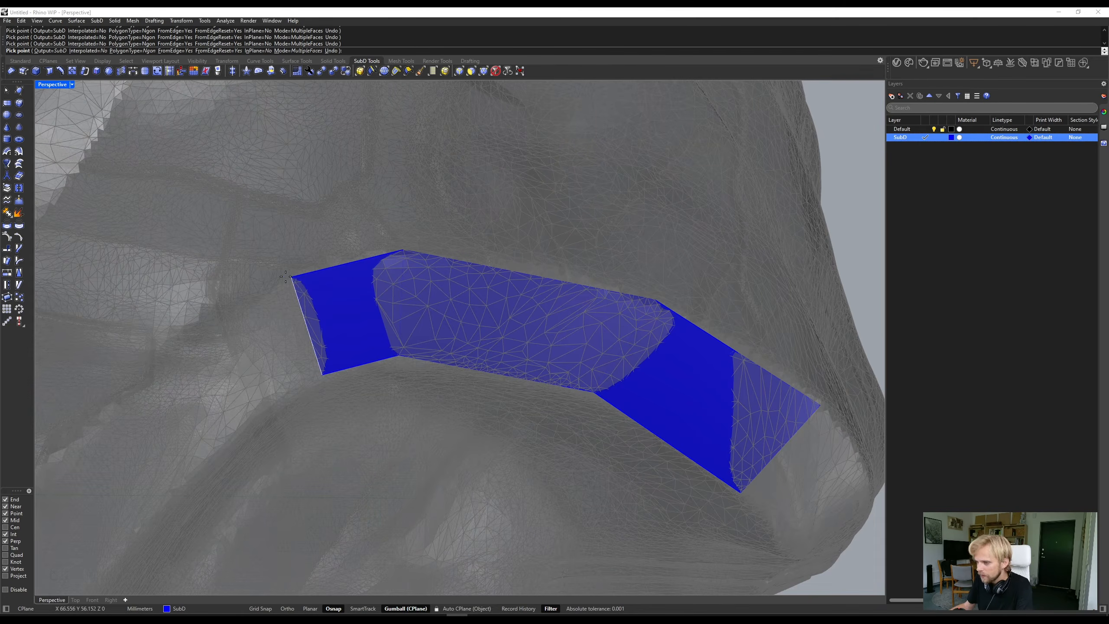
pyautogui.click(205, 457)
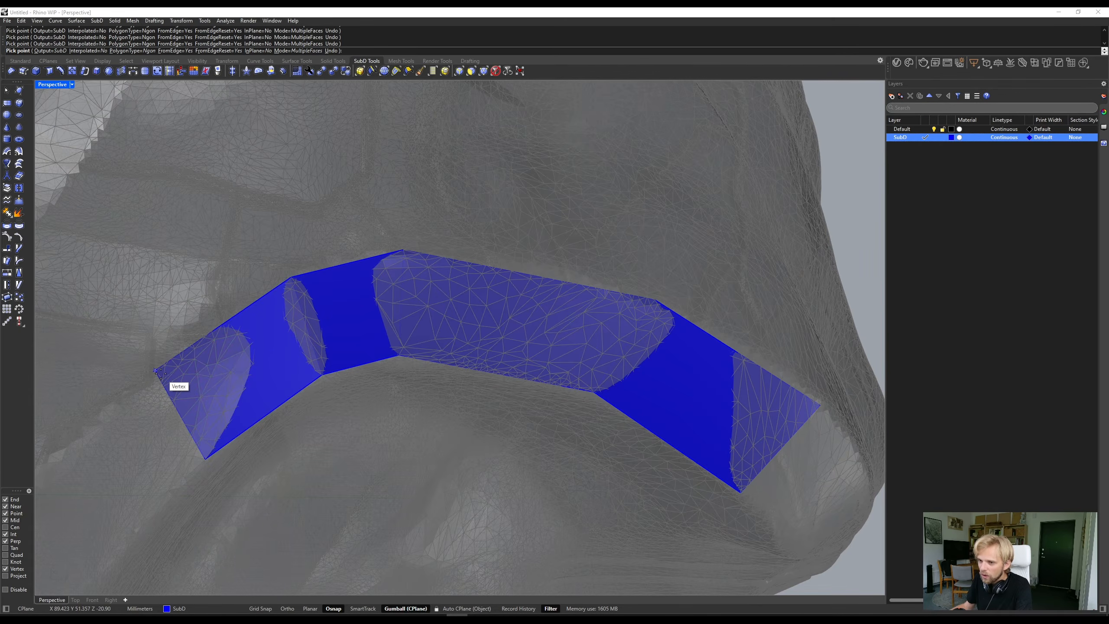
pyautogui.moveTo(161, 374); pyautogui.dragTo(195, 358, button='right')
pyautogui.scroll(-5, 194, 358)
pyautogui.moveTo(391, 377); pyautogui.dragTo(367, 315, button='right')
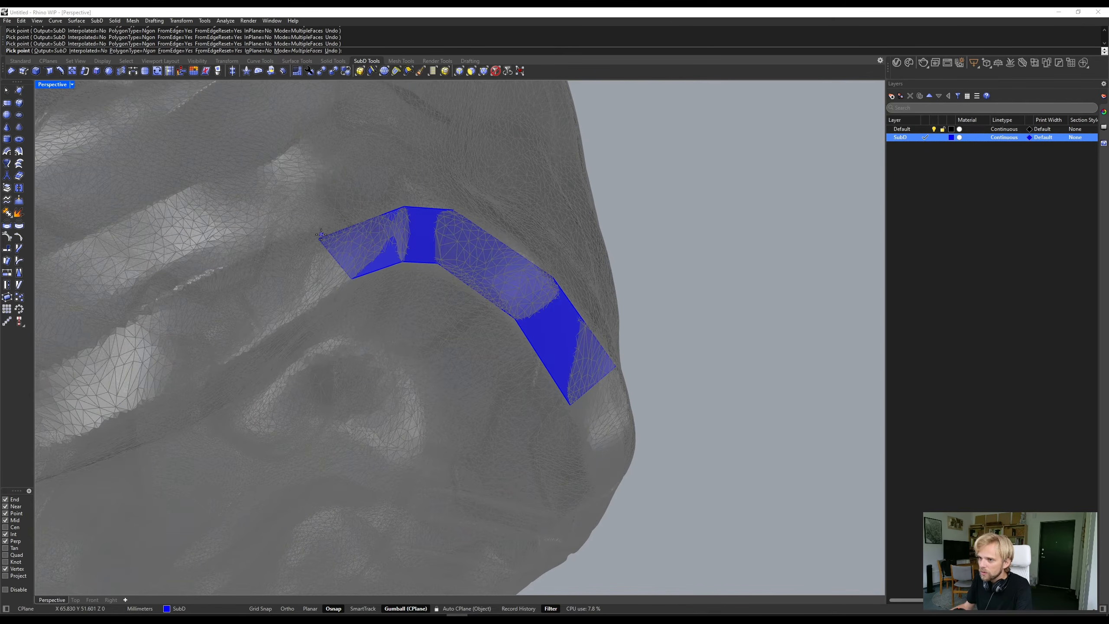
# - Append one long face from the strip's free end down the straight part of the ridge, and finish appending
pyautogui.click(321, 235)
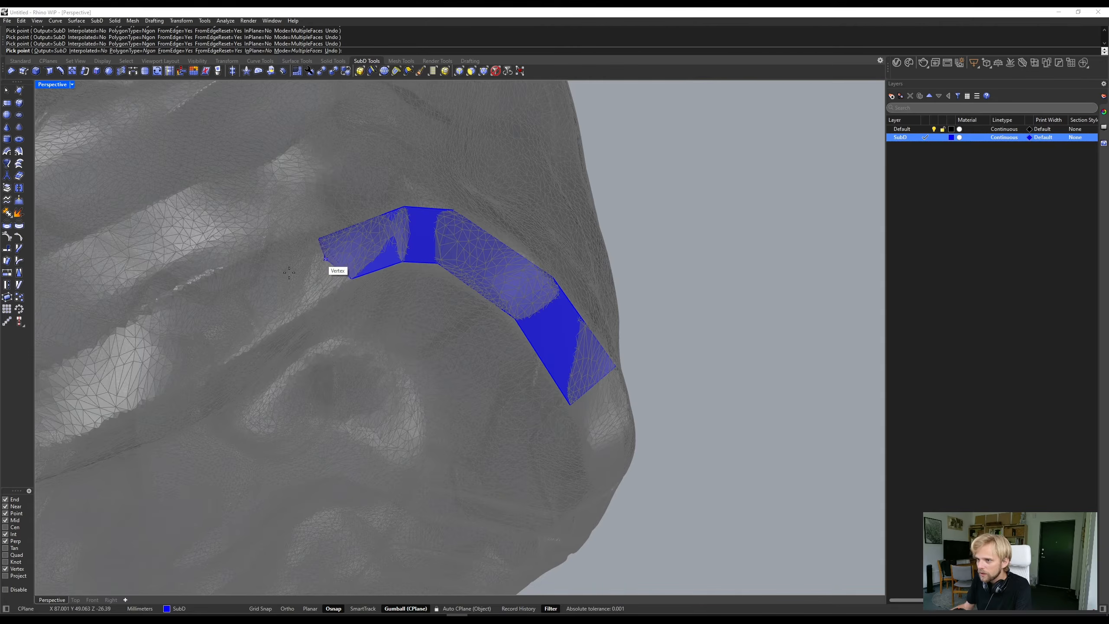
pyautogui.click(132, 324)
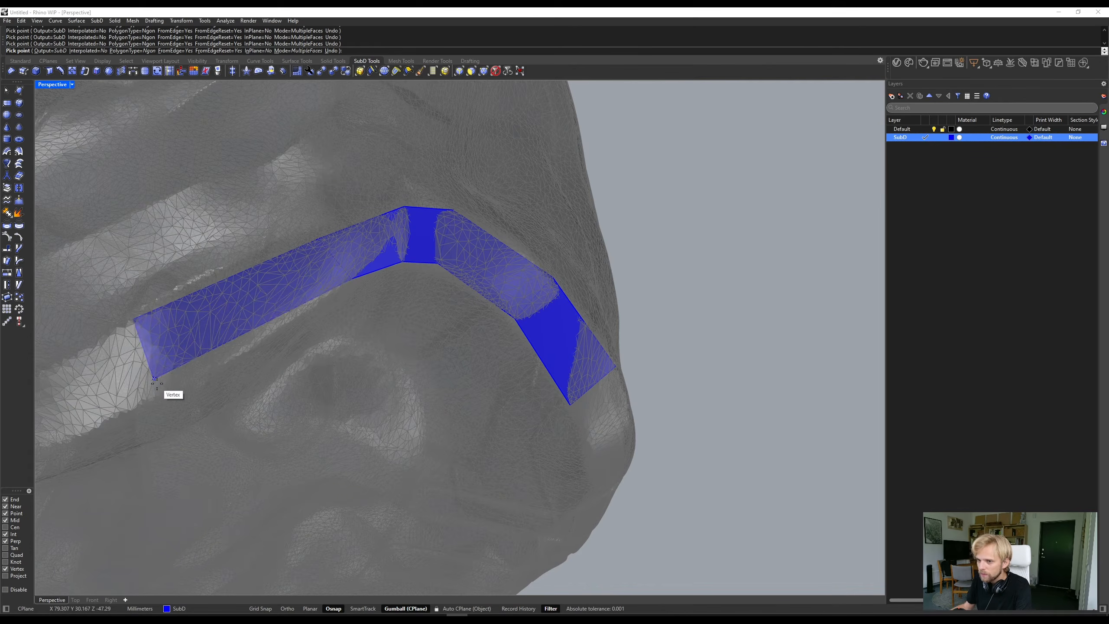
pyautogui.click(174, 395)
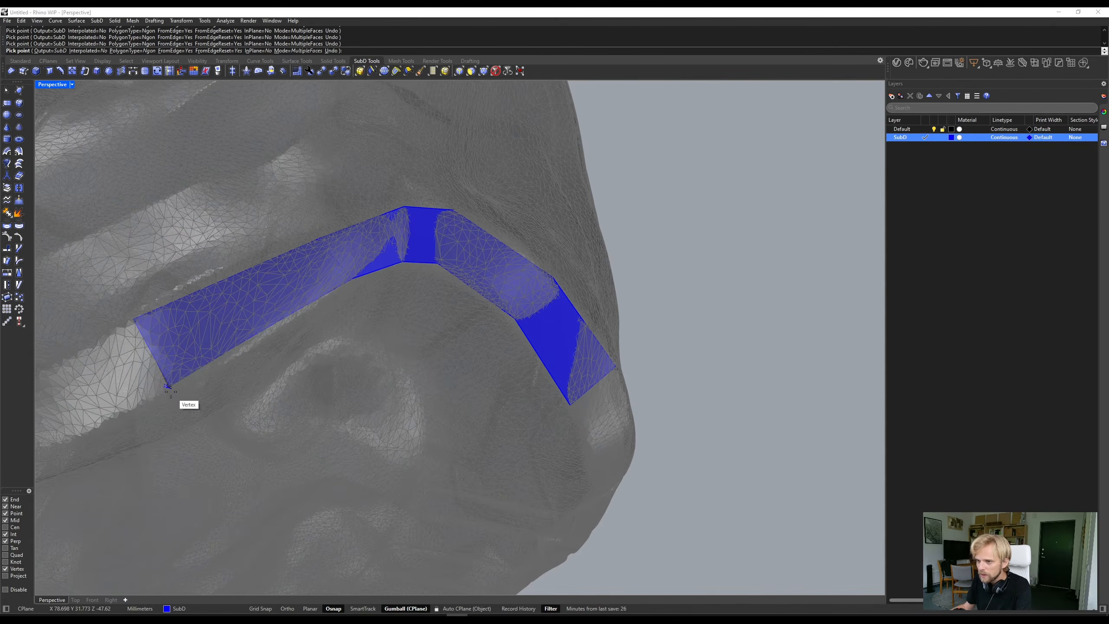
pyautogui.press('Return')
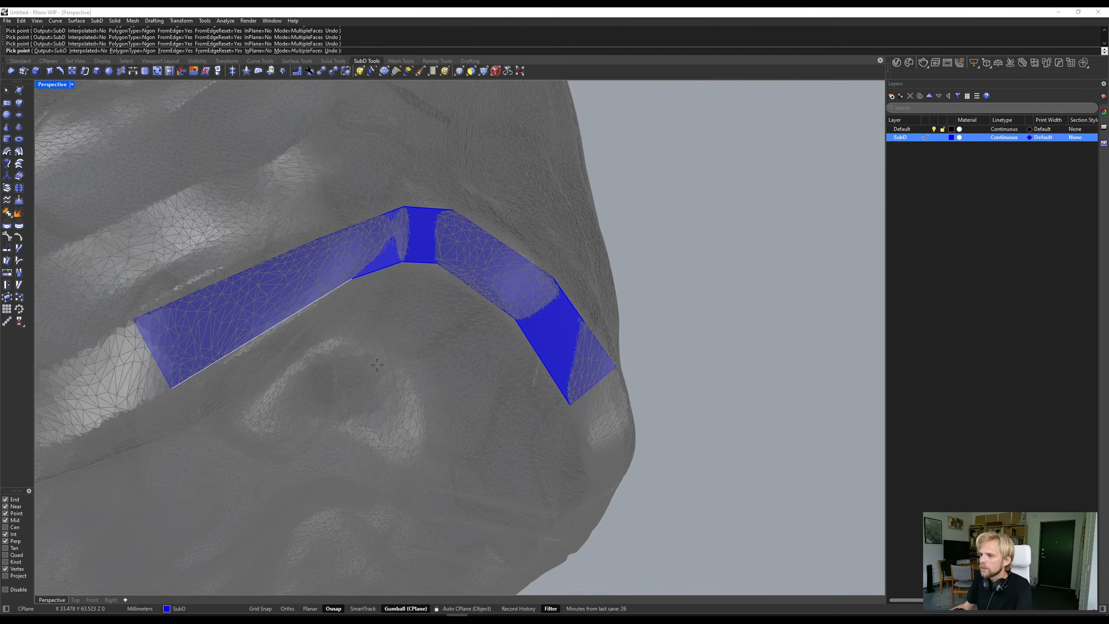
# - Draw a long, narrow rectangle in the empty space beside the head
pyautogui.scroll(-3, 327, 285)
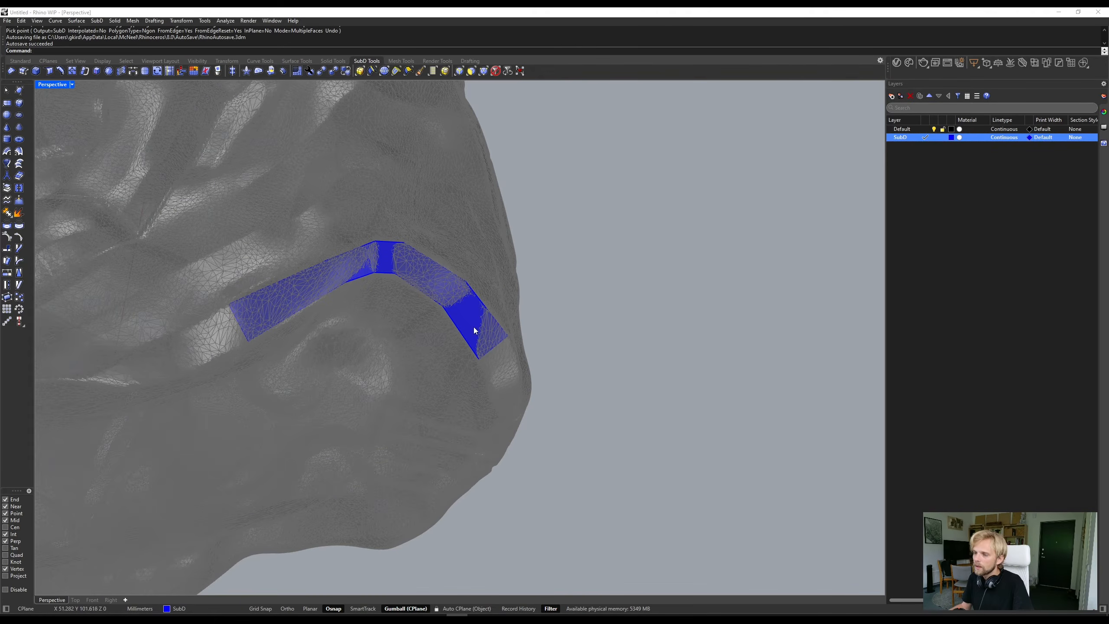
pyautogui.moveTo(231, 248); pyautogui.dragTo(424, 331, button='right')
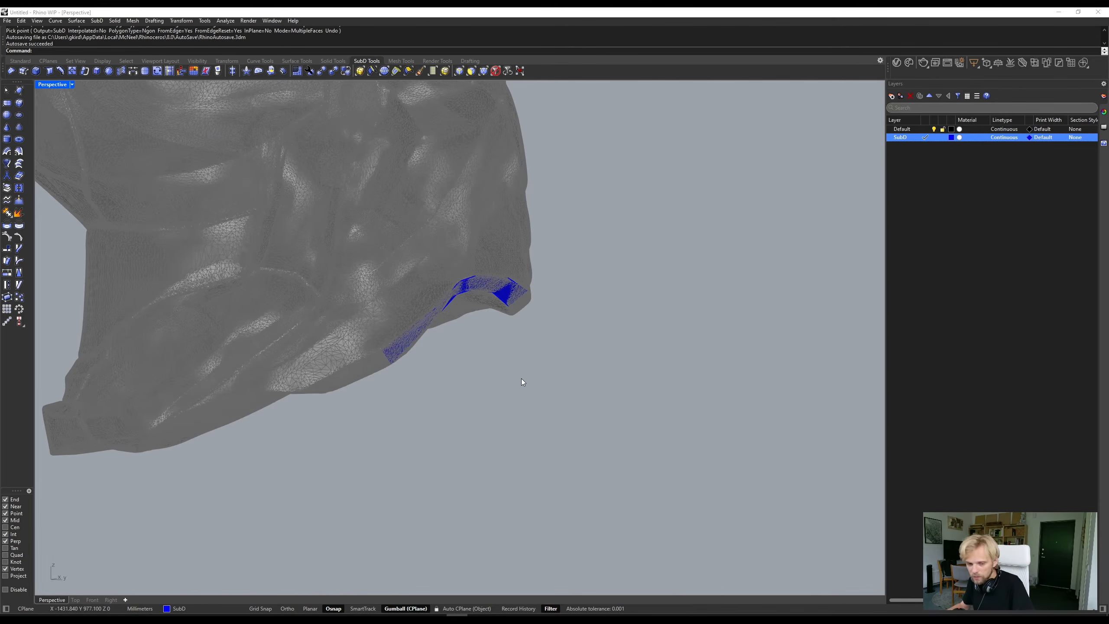
pyautogui.moveTo(523, 382); pyautogui.dragTo(345, 297, button='right')
pyautogui.moveTo(419, 232); pyautogui.dragTo(366, 221, button='right')
pyautogui.scroll(-4, 447, 361)
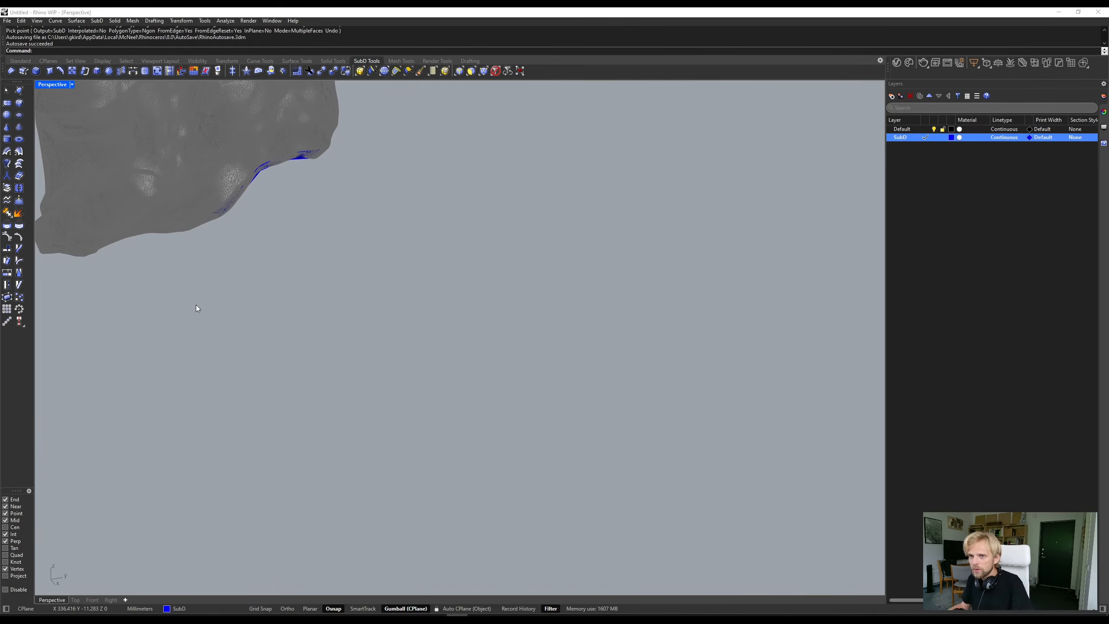
pyautogui.click(20, 61)
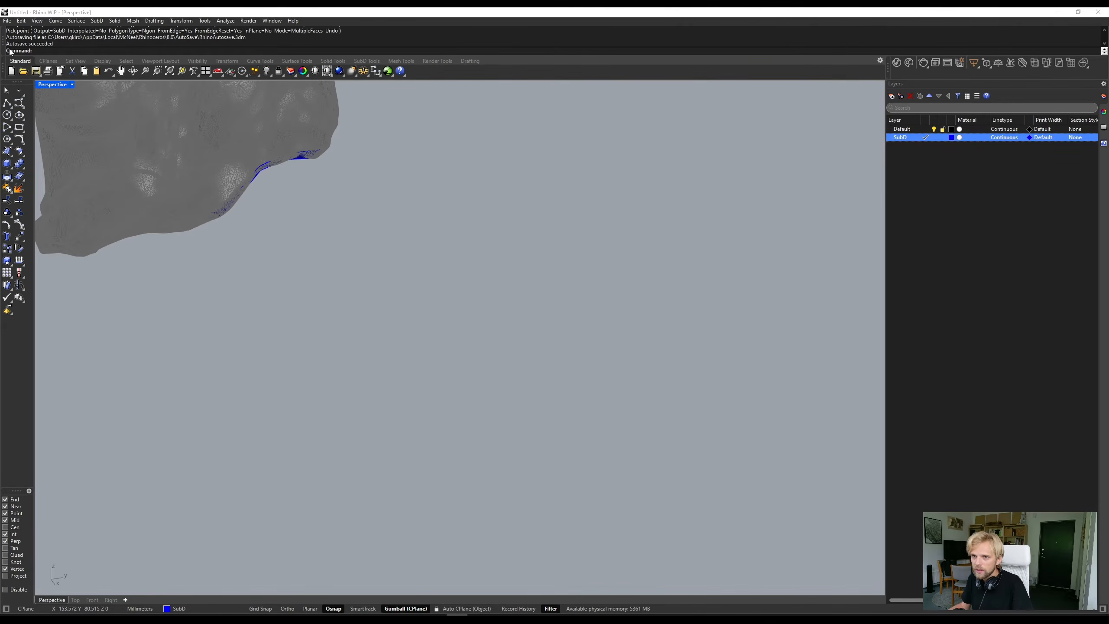
pyautogui.click(19, 128)
pyautogui.click(346, 422)
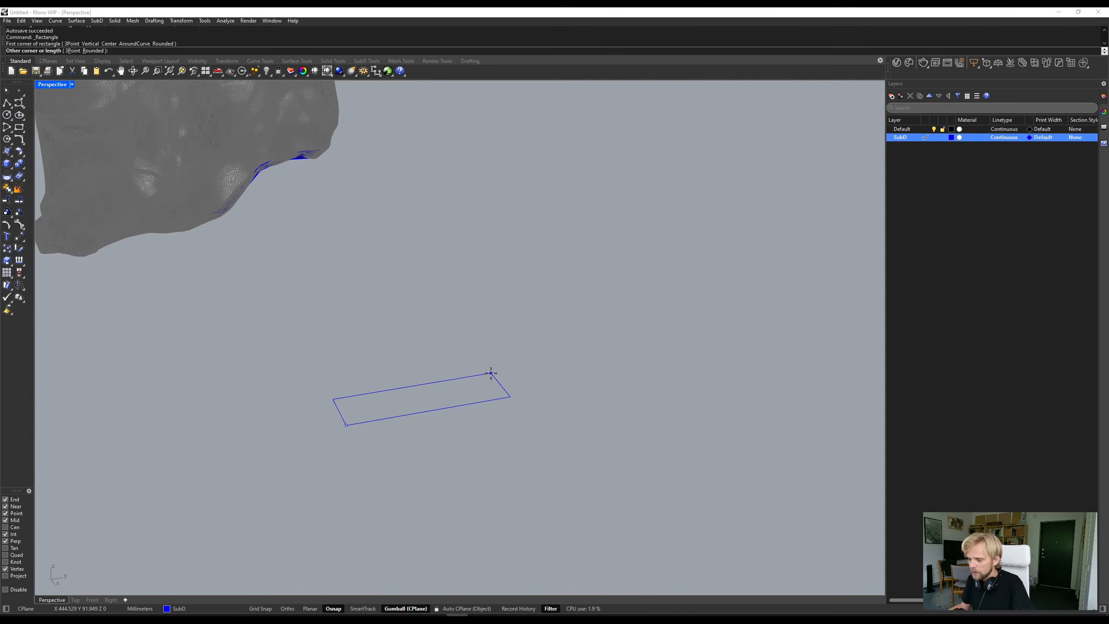
pyautogui.click(491, 373)
# - Draw two adjoining rectangles along the long edge of the first one, sharing a side so that they form a T-junction with it
pyautogui.press('Return')
pyautogui.click(333, 398)
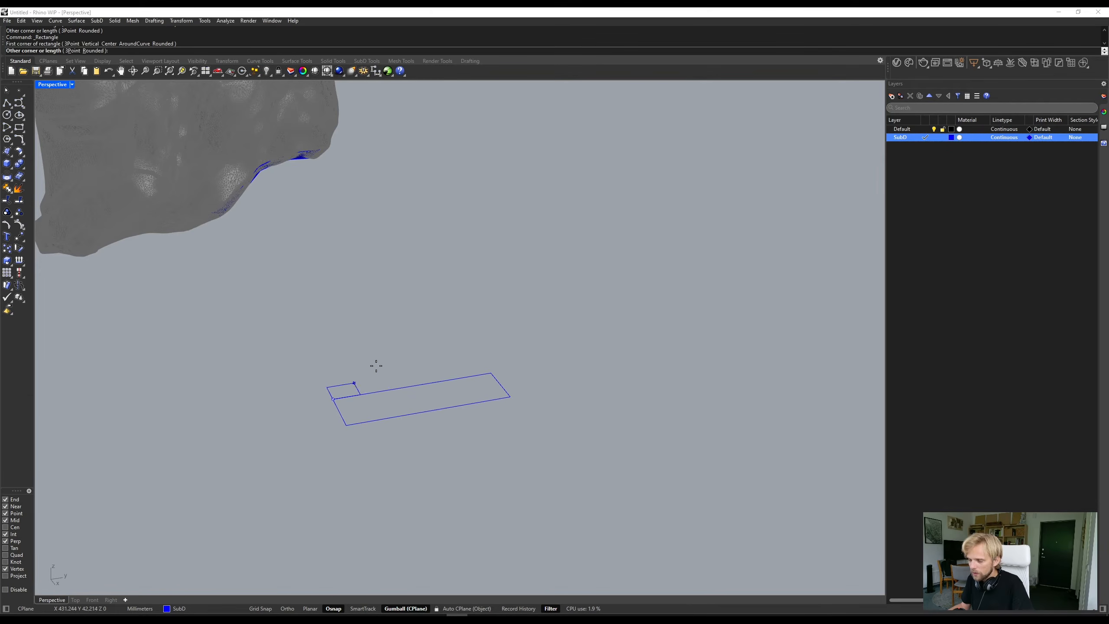
pyautogui.click(370, 336)
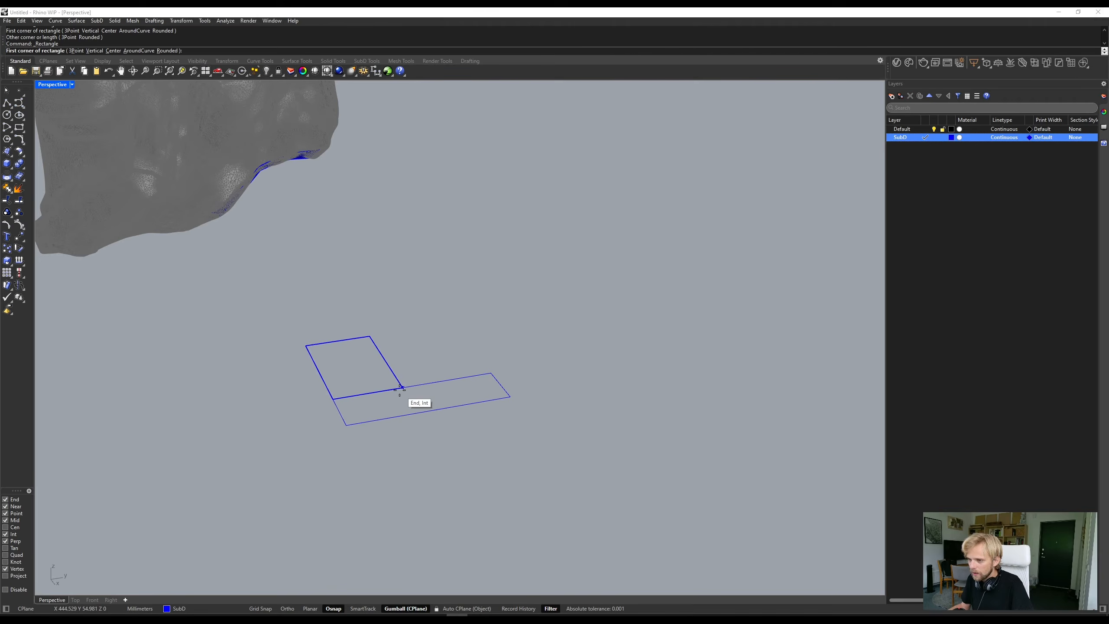
pyautogui.press('Return')
pyautogui.click(370, 336)
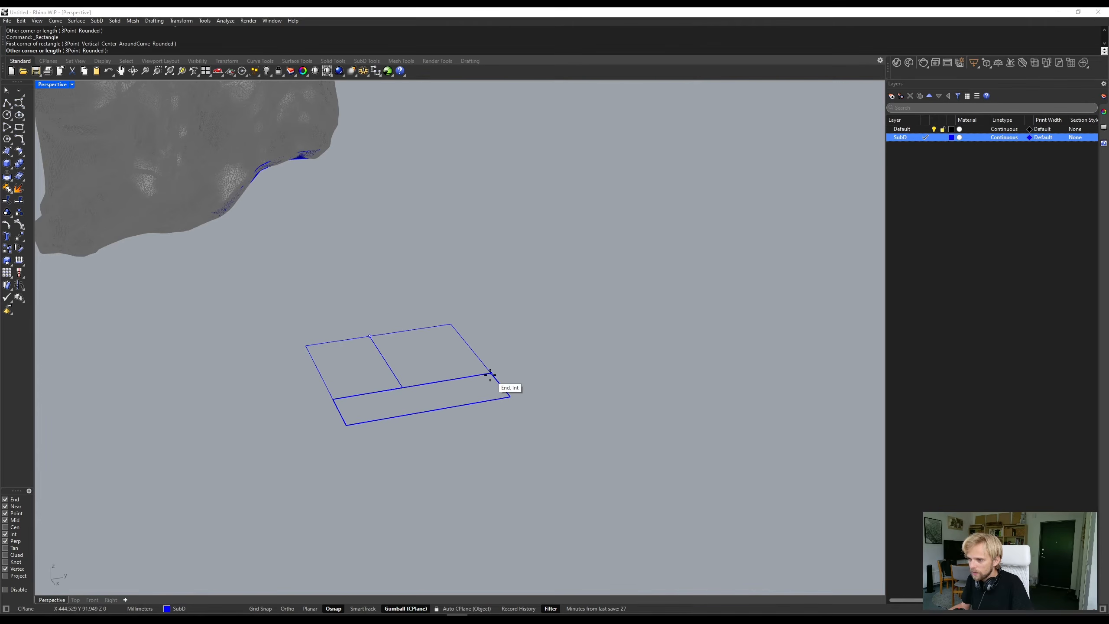
pyautogui.click(488, 372)
# - Show the control points of the two adjoining rectangles, move their shared corner off the long rectangle's edge, and undo the move
pyautogui.moveTo(547, 330); pyautogui.dragTo(436, 257, button='right')
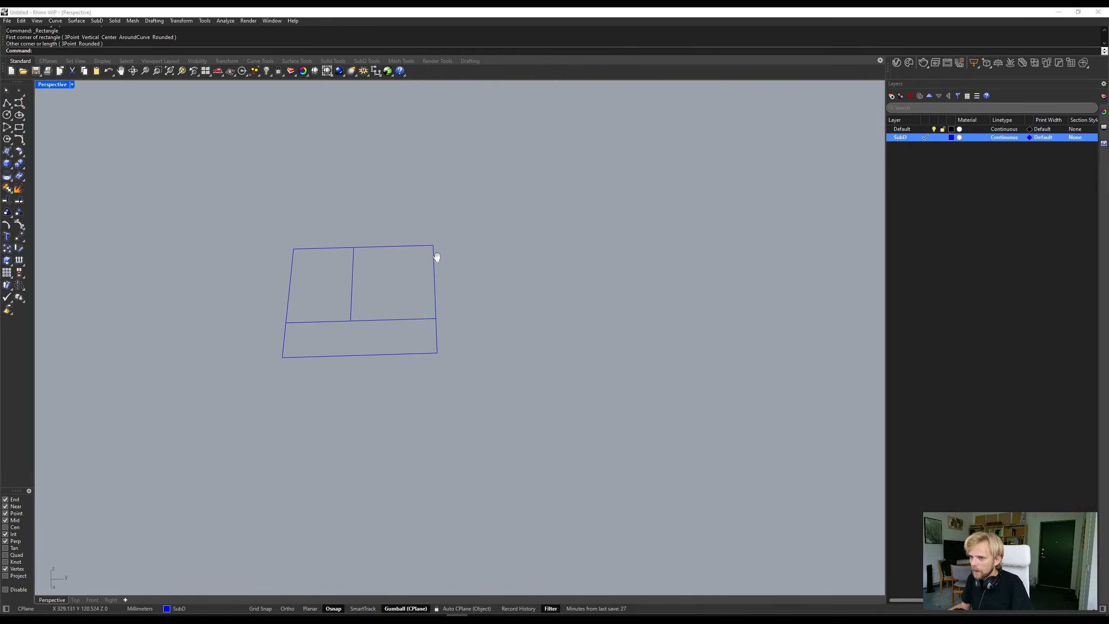
pyautogui.scroll(7, 288, 334)
pyautogui.moveTo(475, 349); pyautogui.dragTo(267, 345)
pyautogui.press('Escape')
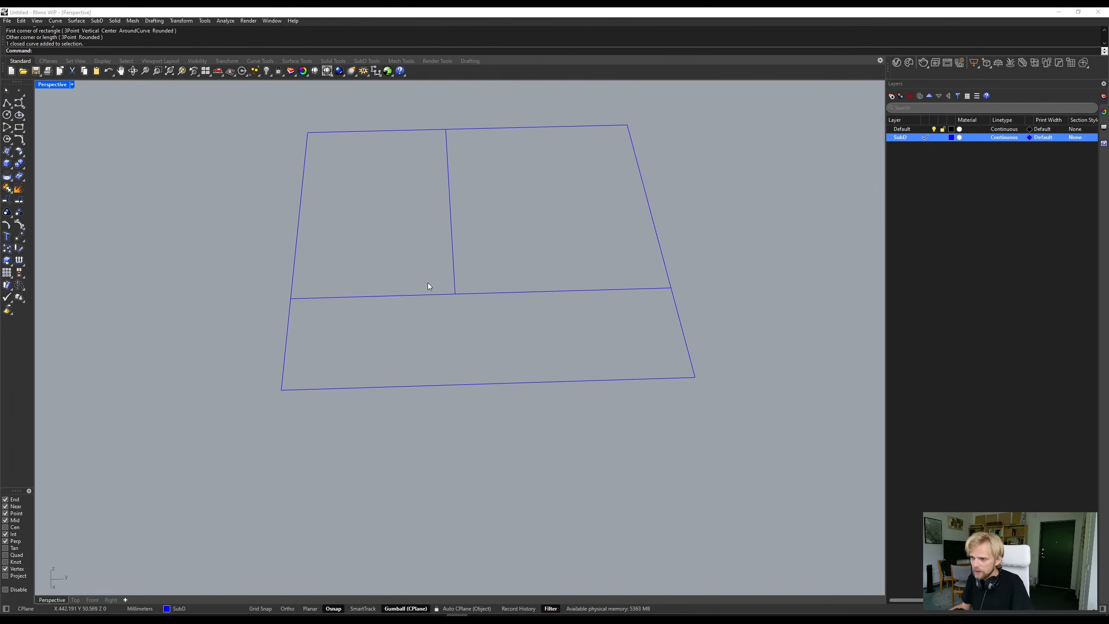
pyautogui.moveTo(485, 258); pyautogui.dragTo(481, 236)
pyautogui.press('F10')
pyautogui.click(507, 276)
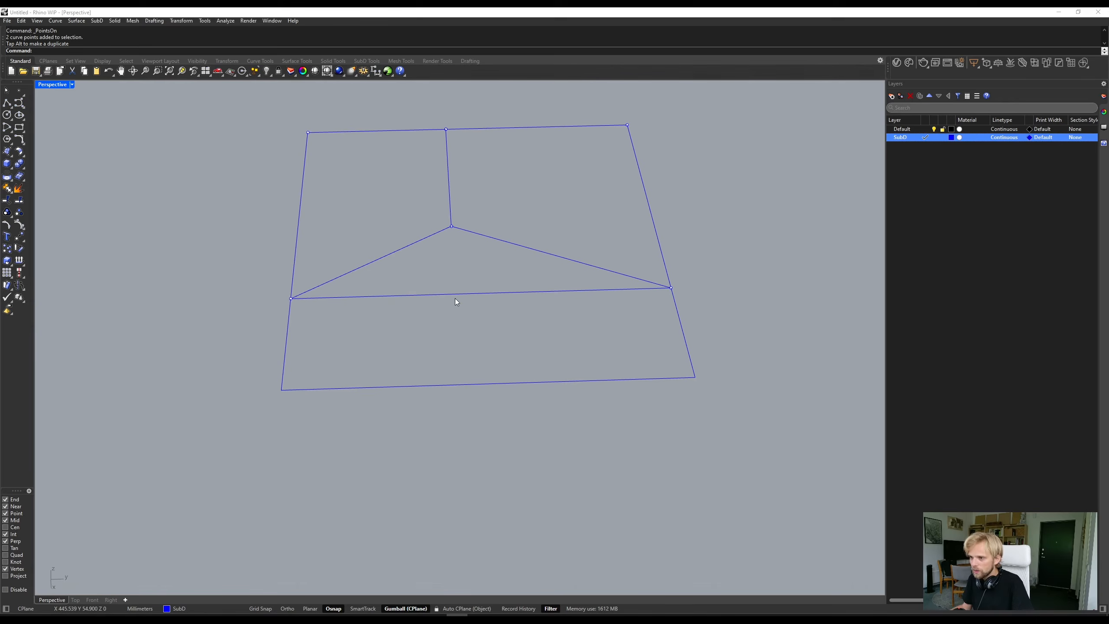
pyautogui.hotkey('ctrl', 'z')
pyautogui.press('Escape')
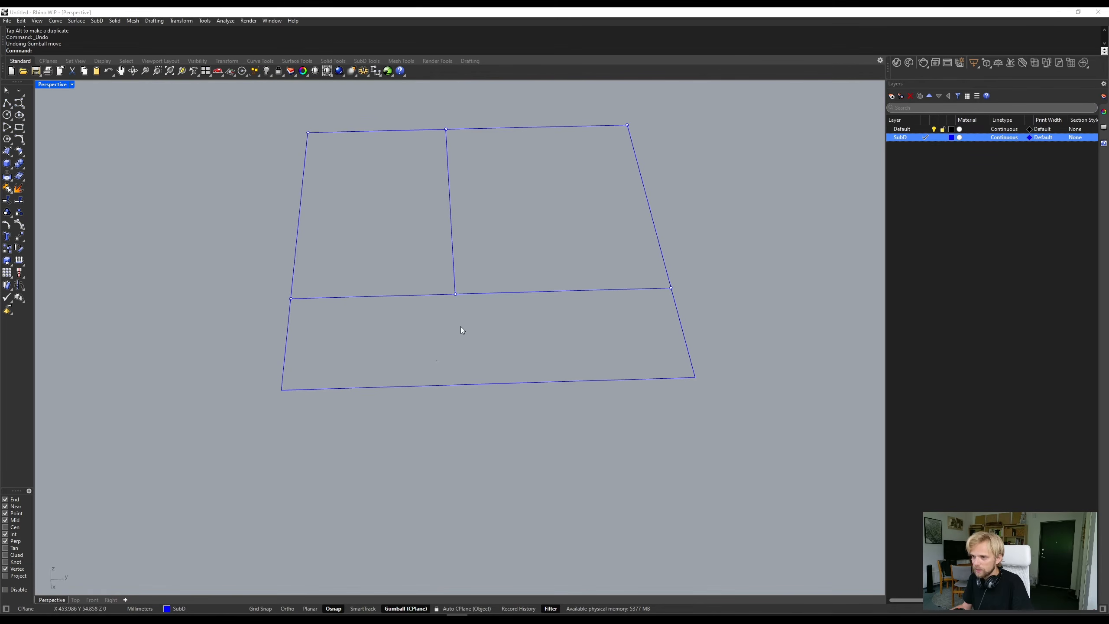
# - Split the long rectangle with a new rectangle drawn from the T-junction to its outer corner, and delete the new rectangle
pyautogui.moveTo(265, 367); pyautogui.dragTo(225, 356)
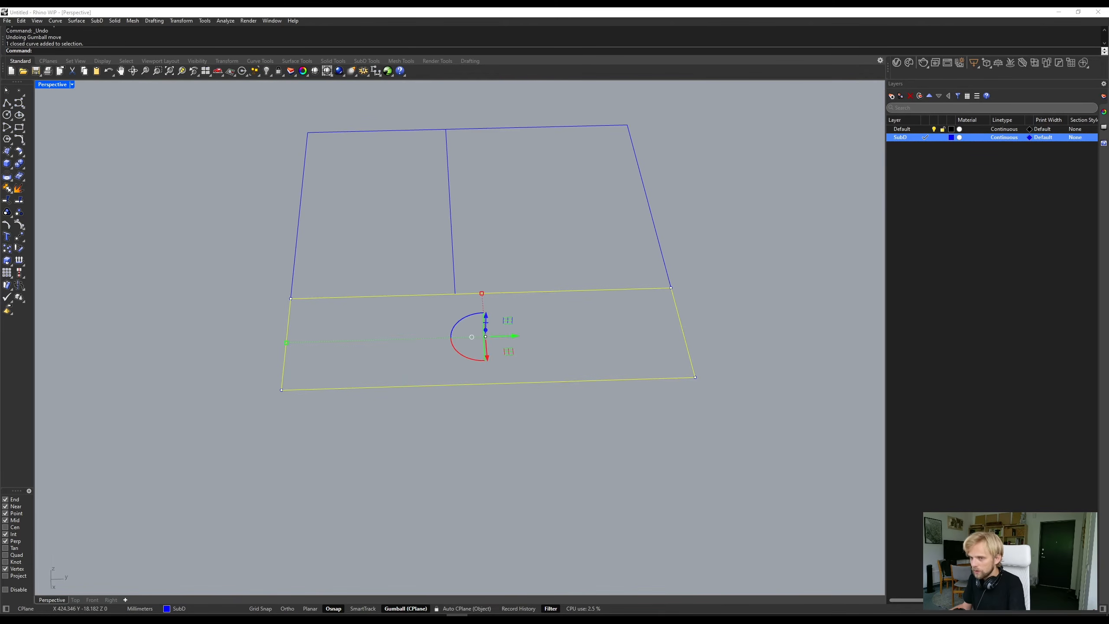
pyautogui.click(19, 128)
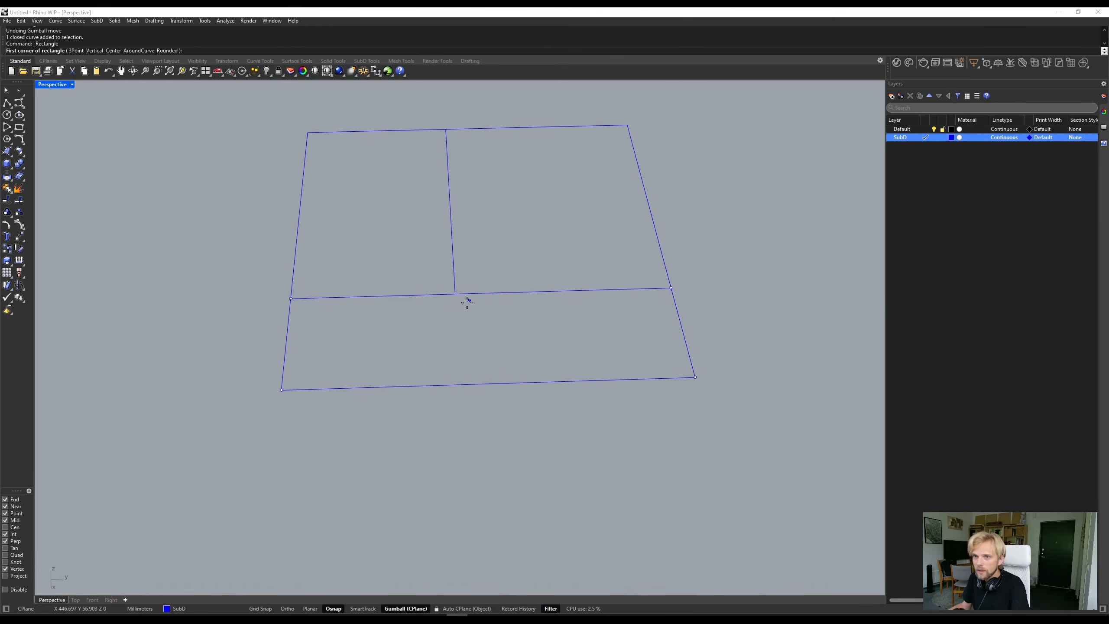
pyautogui.click(455, 294)
pyautogui.click(282, 389)
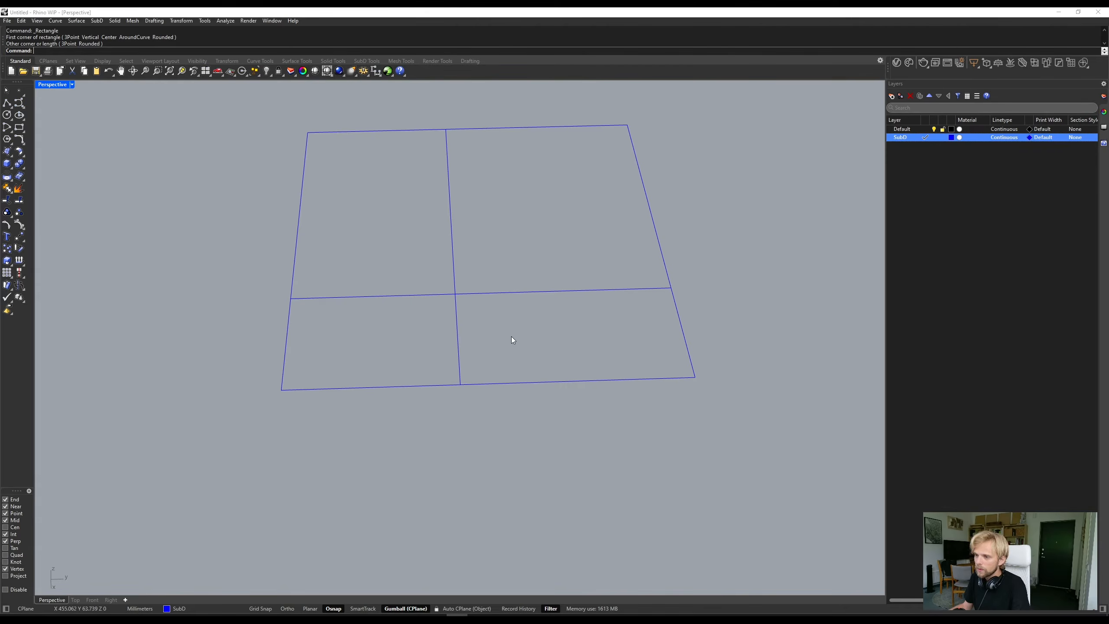
pyautogui.click(457, 334)
pyautogui.press('Delete')
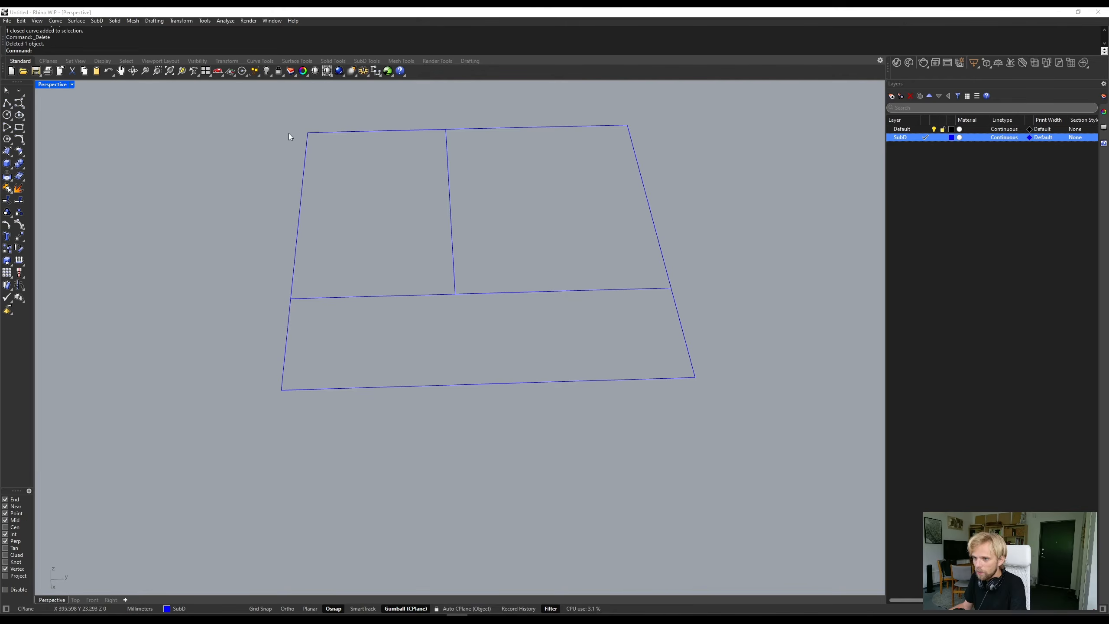
# - Connect the T-junction to the long rectangle's outer corner with a diagonal polyline, and delete all the example curves
pyautogui.click(453, 299)
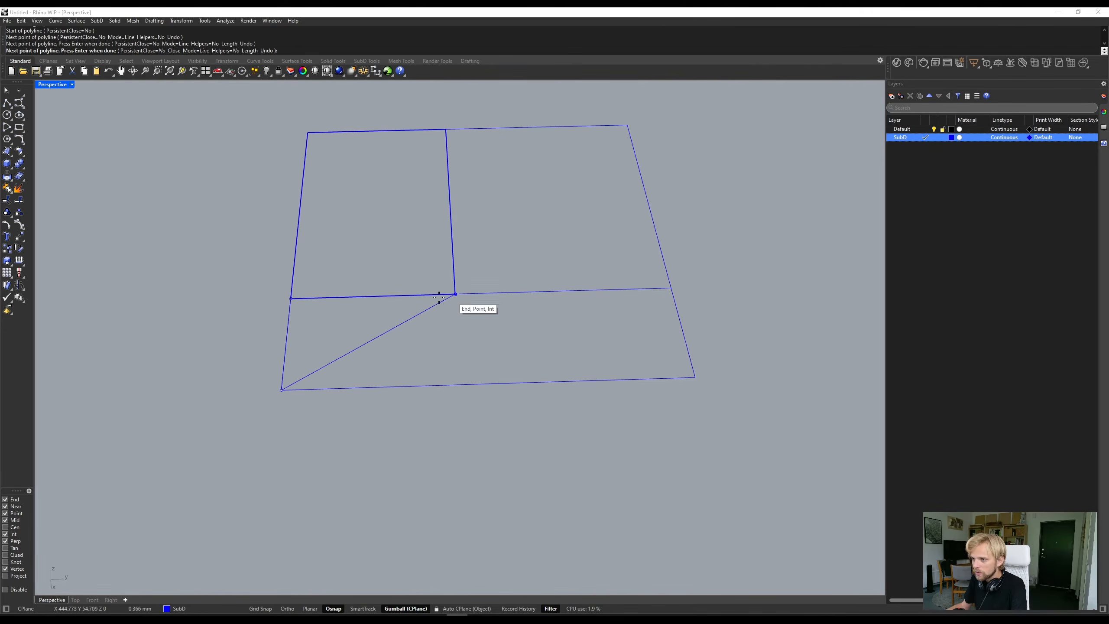
pyautogui.press('Return')
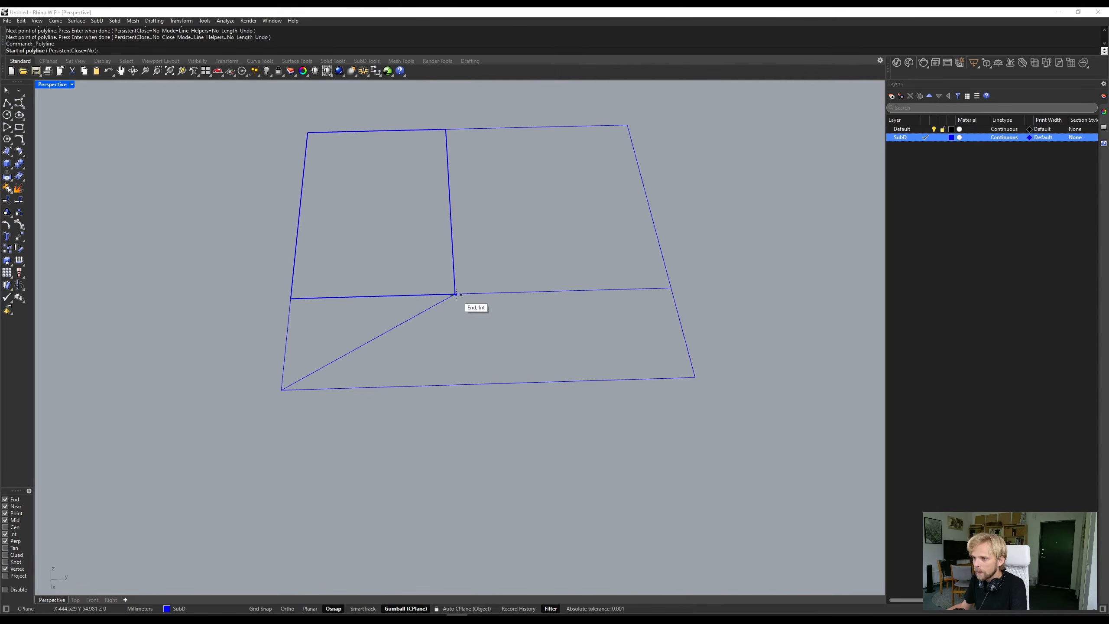
pyautogui.click(455, 294)
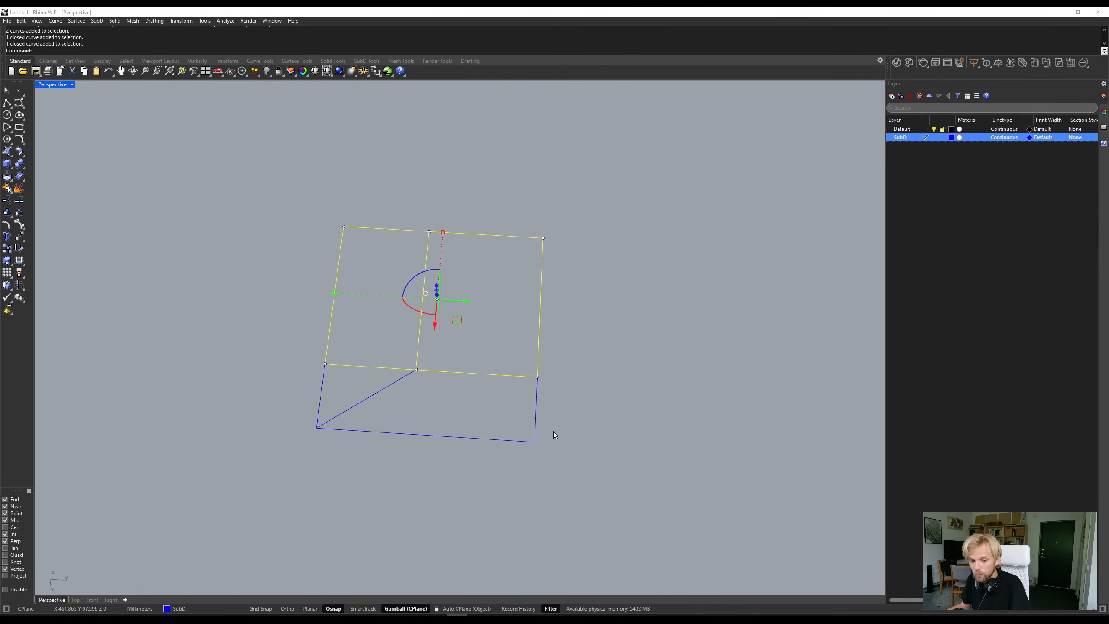
pyautogui.click(664, 413)
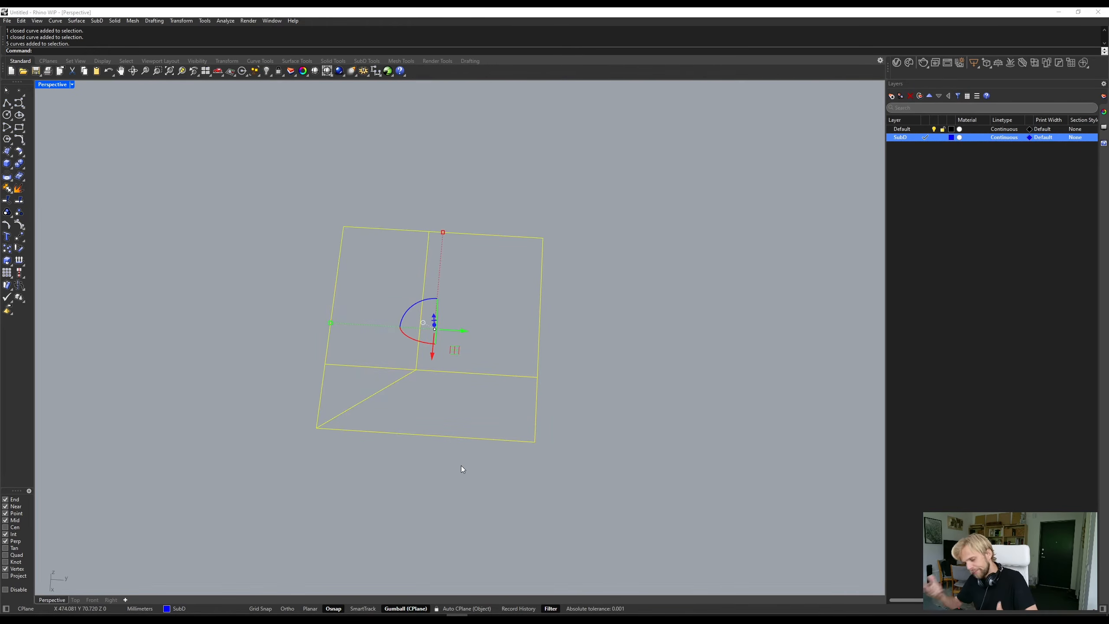
pyautogui.press('Delete')
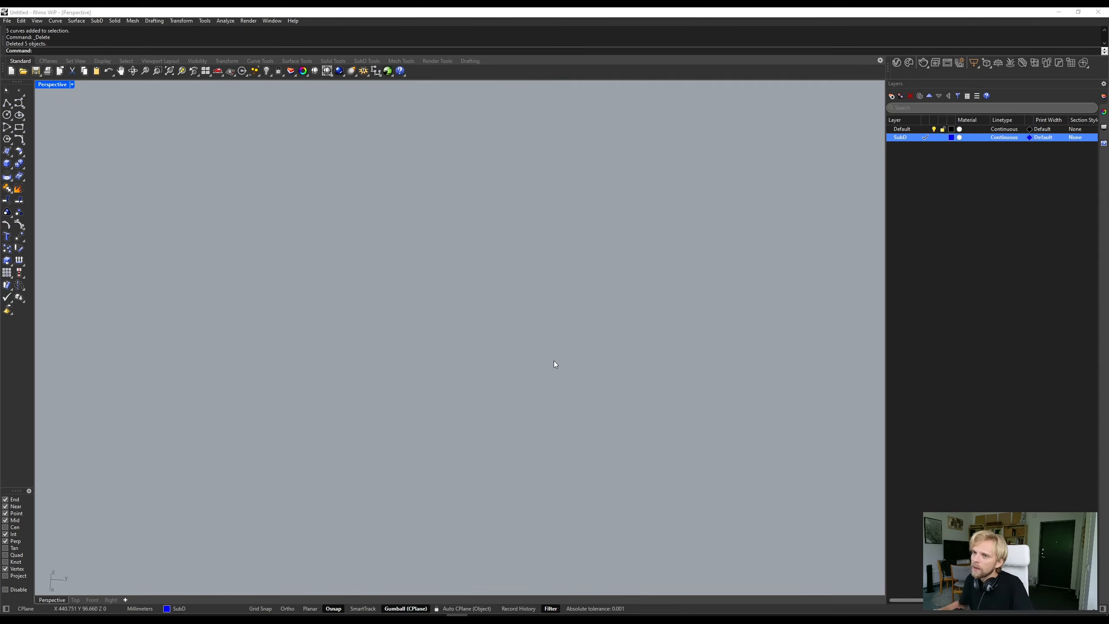
# - Zoom to the SubD strip on the head mesh, and examine the strip and the whole head from several sides
pyautogui.scroll(-4, 554, 361)
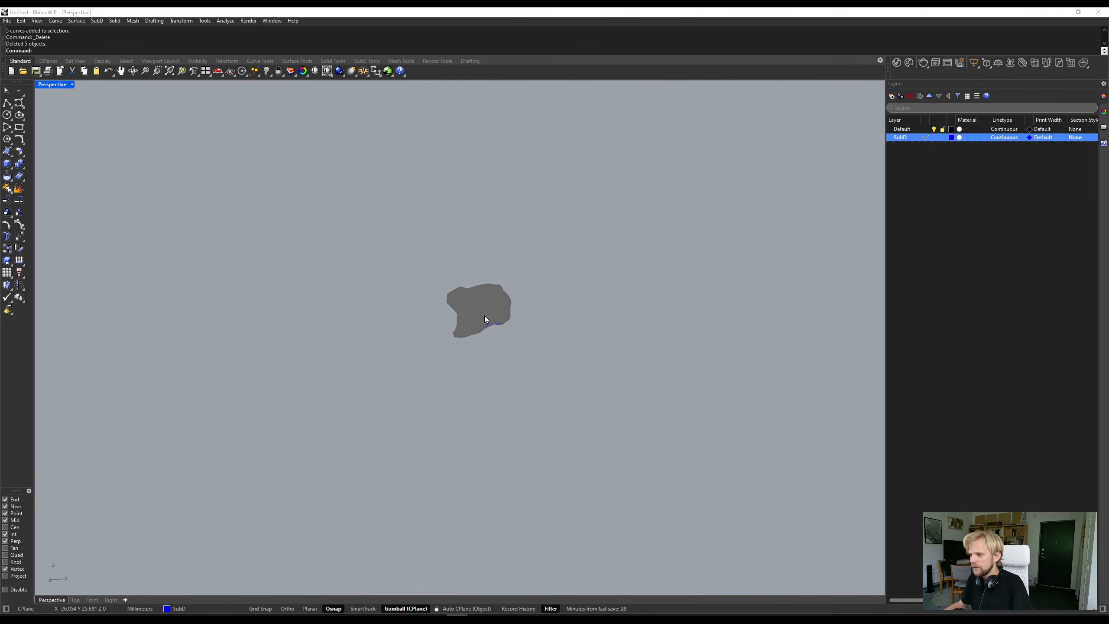
pyautogui.scroll(6, 485, 315)
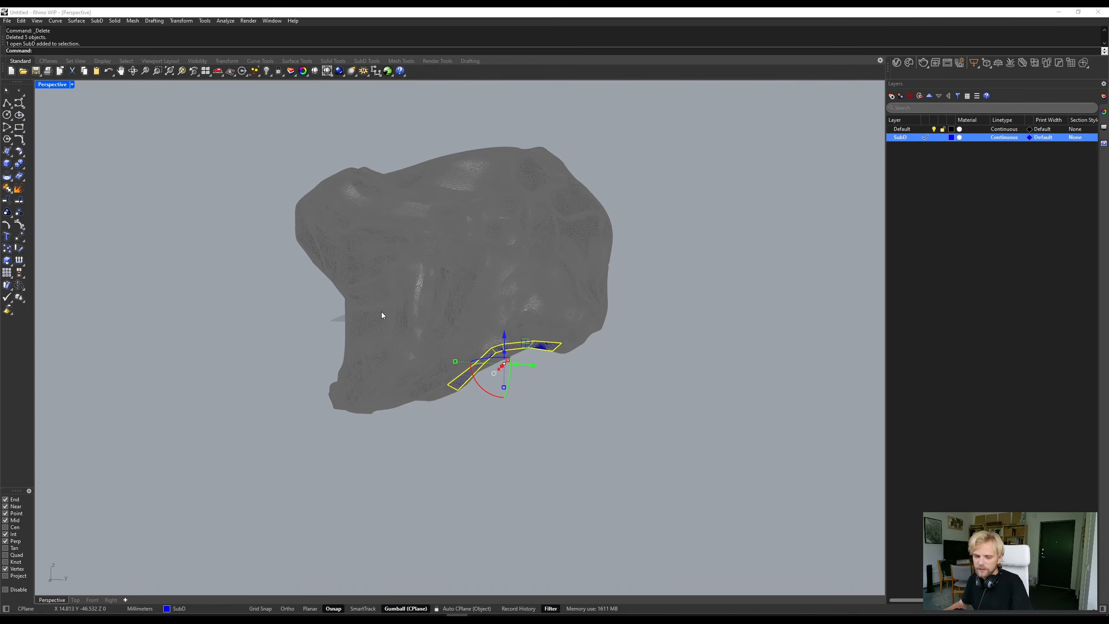
pyautogui.write('ZS')
pyautogui.press('Return')
pyautogui.scroll(-3, 305, 291)
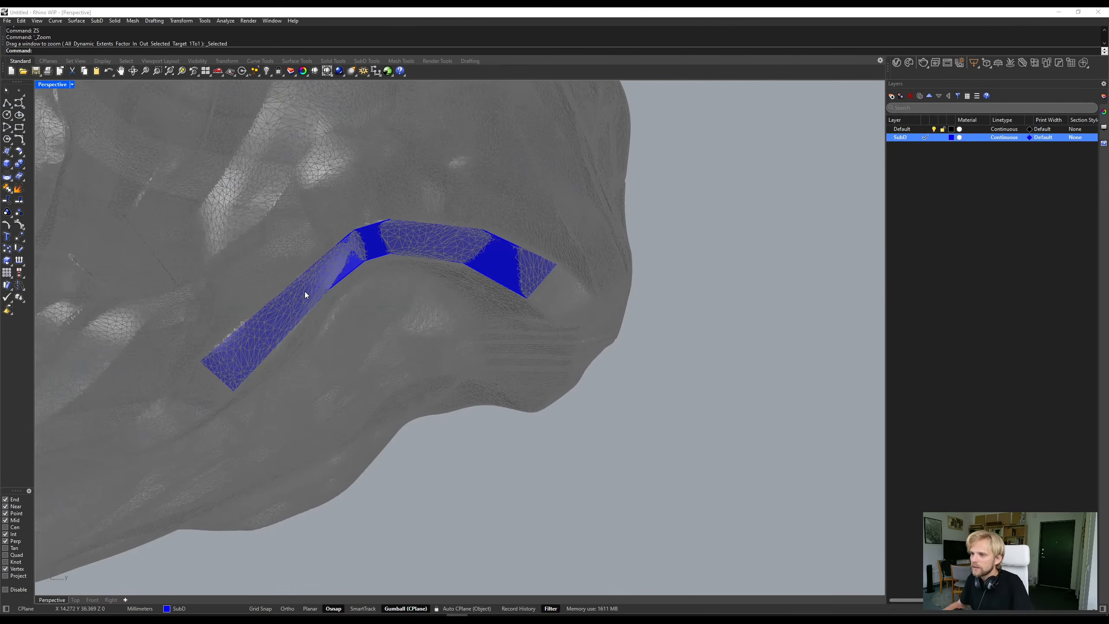
pyautogui.keyDown('shift'); pyautogui.moveTo(255, 222); pyautogui.dragTo(325, 215, button='right'); pyautogui.keyUp('shift')
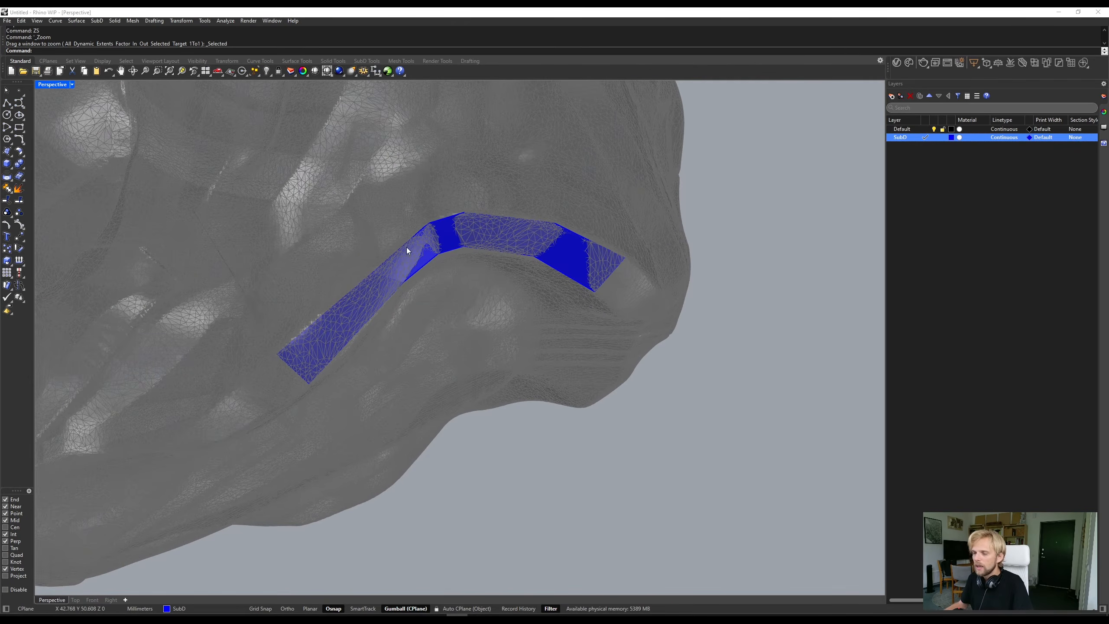
pyautogui.moveTo(609, 280); pyautogui.dragTo(346, 331, button='right')
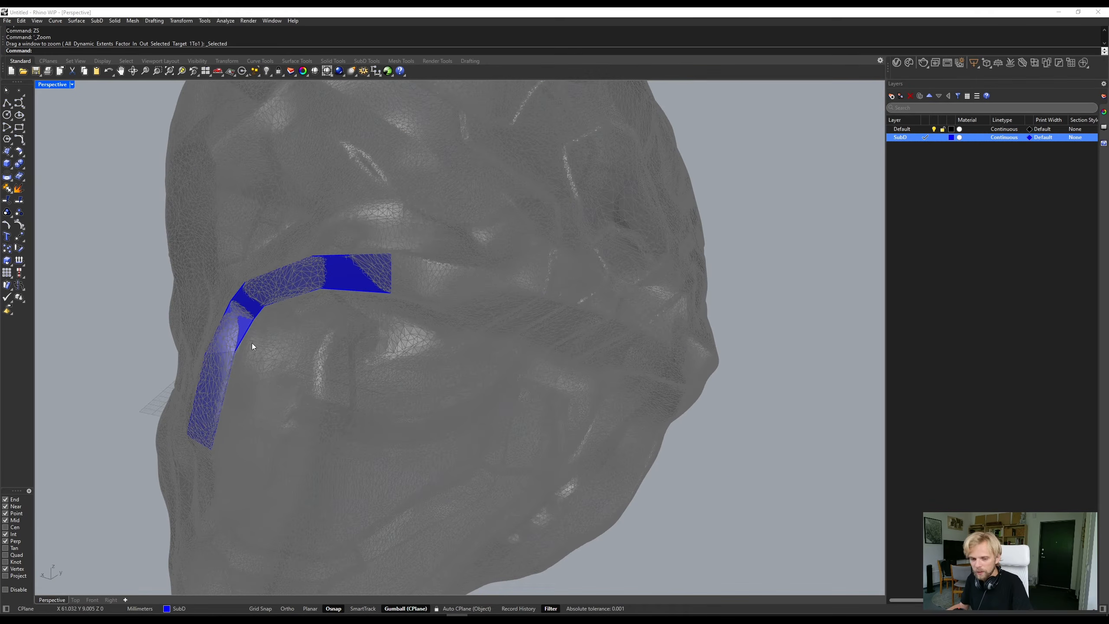
pyautogui.moveTo(431, 274); pyautogui.dragTo(515, 306, button='right')
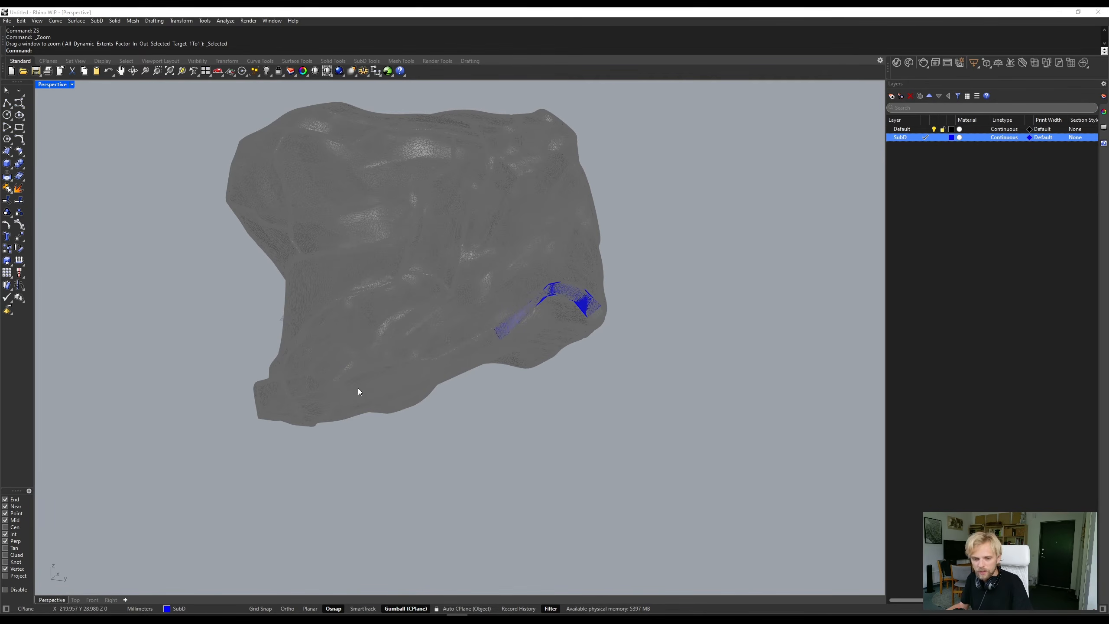
pyautogui.moveTo(357, 389); pyautogui.dragTo(361, 214, button='right')
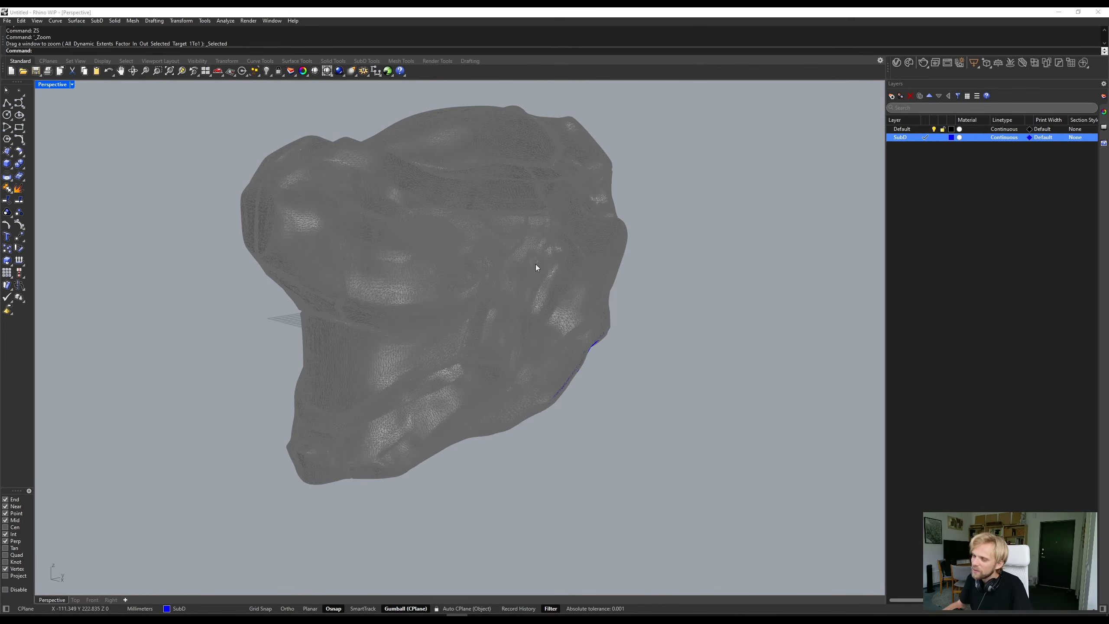
pyautogui.moveTo(352, 195); pyautogui.dragTo(513, 257, button='right')
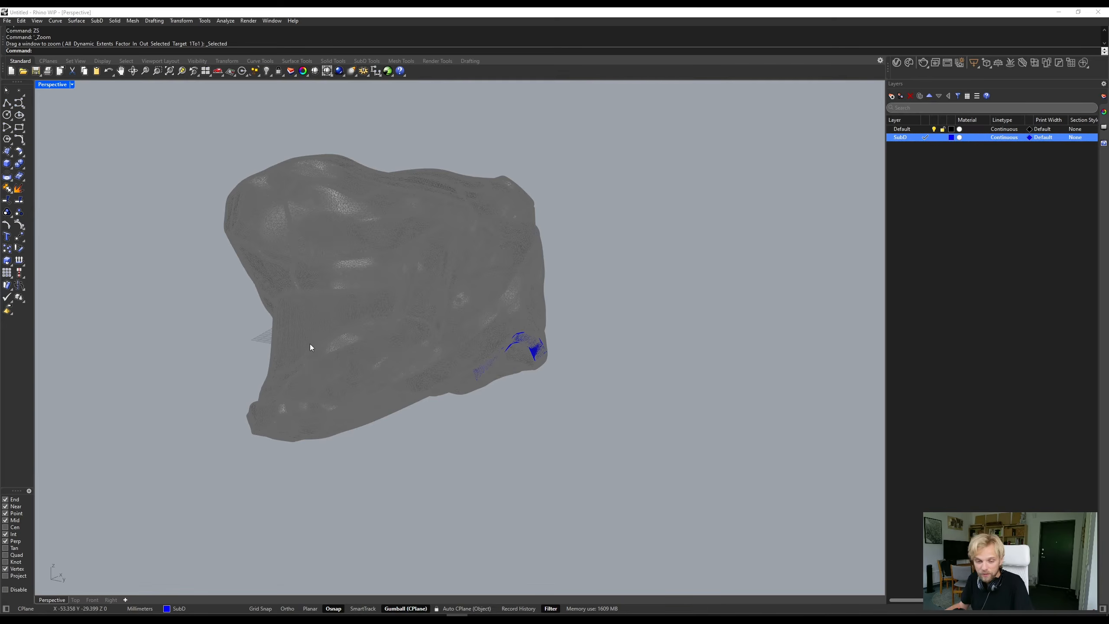
pyautogui.moveTo(307, 322); pyautogui.dragTo(268, 197, button='right')
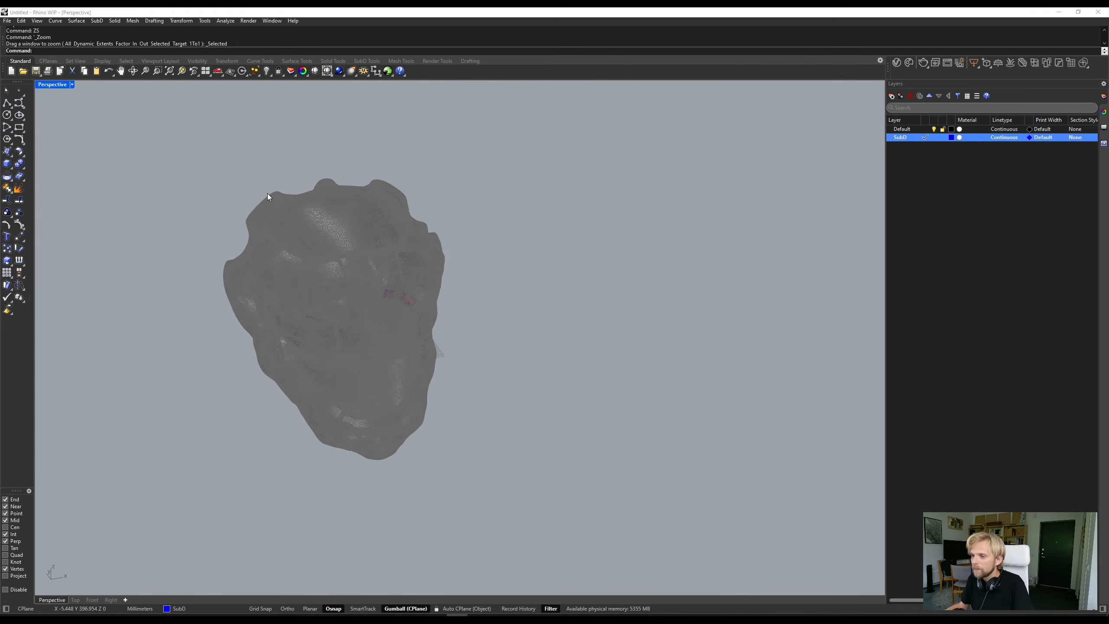
pyautogui.moveTo(438, 395); pyautogui.dragTo(405, 421, button='right')
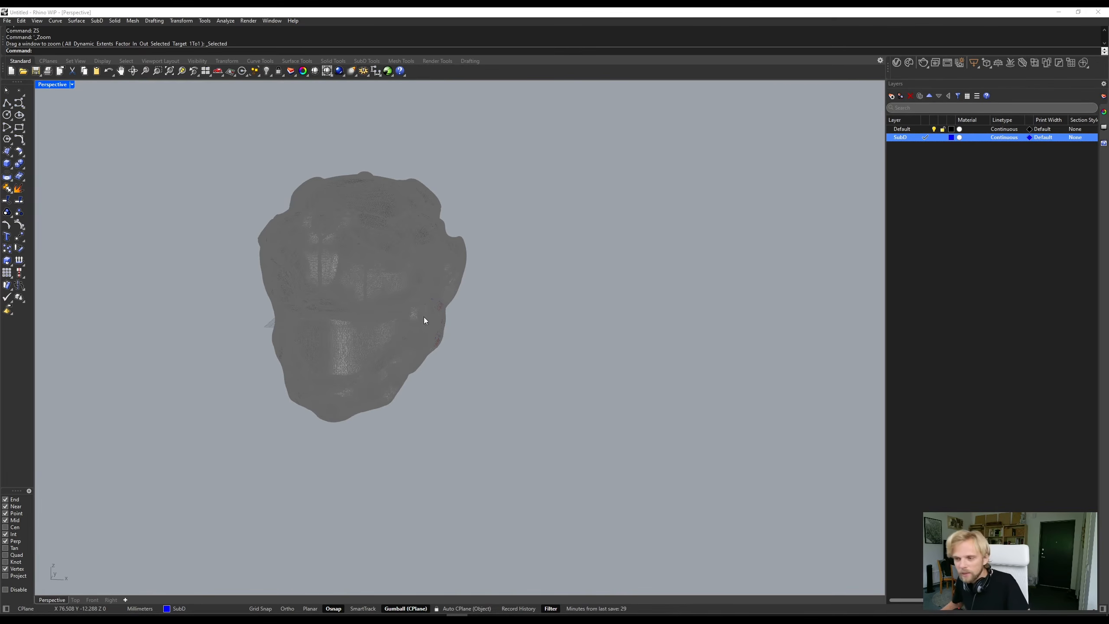
pyautogui.moveTo(424, 319); pyautogui.dragTo(438, 354, button='right')
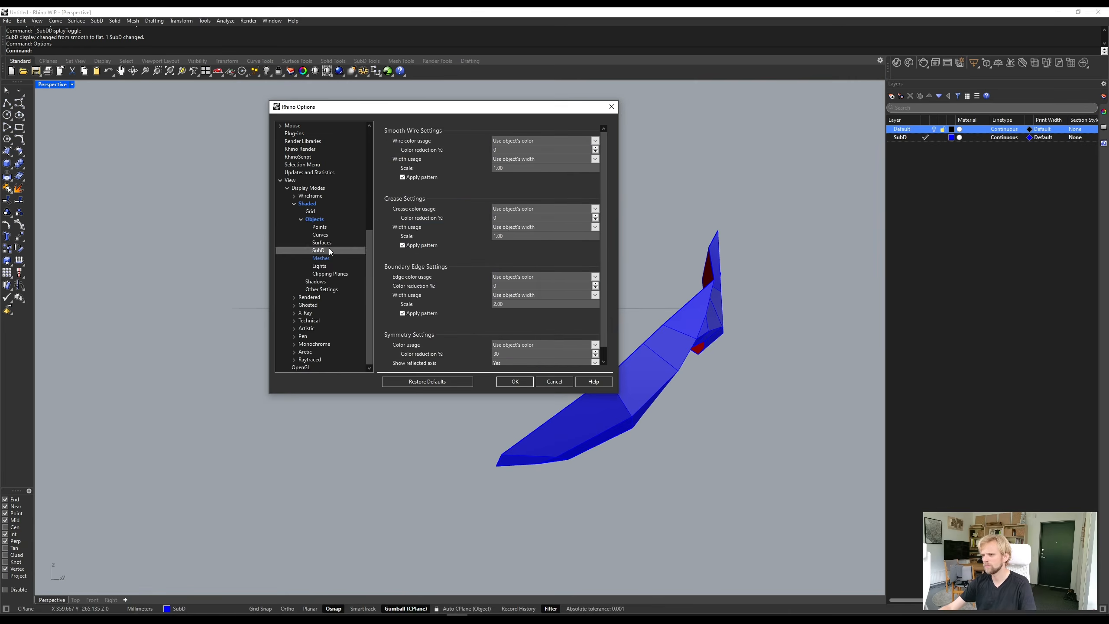
# - Open the crease color usage choices in the SubD object settings of the Shaded display mode
pyautogui.click(528, 210)
pyautogui.press('Return')
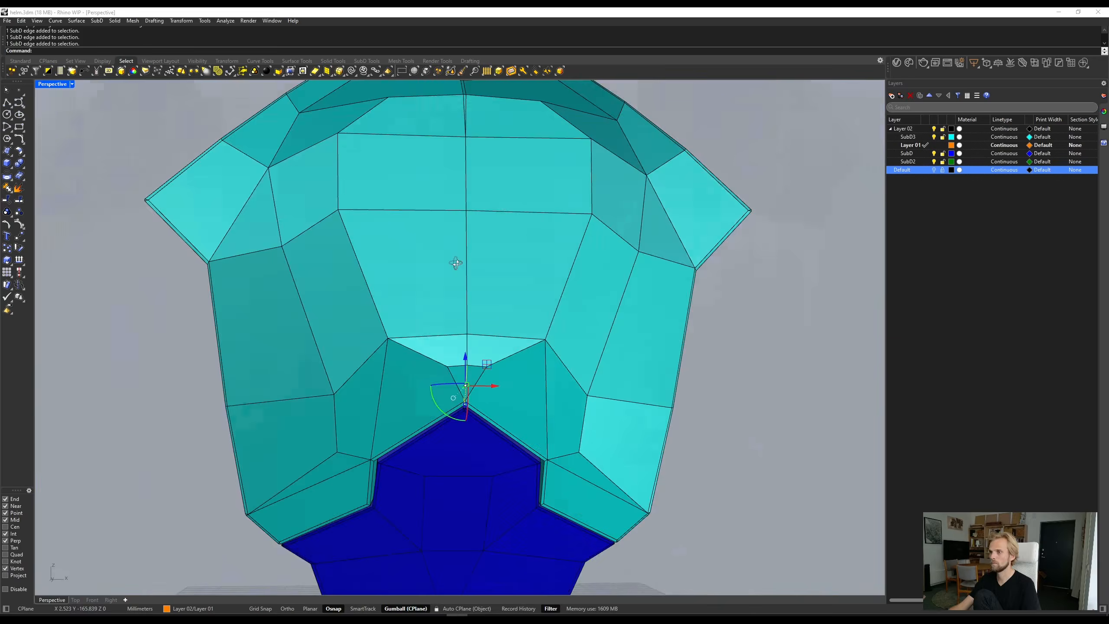
# - Bevel the SubD edge of the cyan helmet panel at the tip of the V-shaped notch
pyautogui.scroll(14, 478, 364)
pyautogui.moveTo(436, 429); pyautogui.dragTo(359, 315, button='right')
pyautogui.click(358, 315)
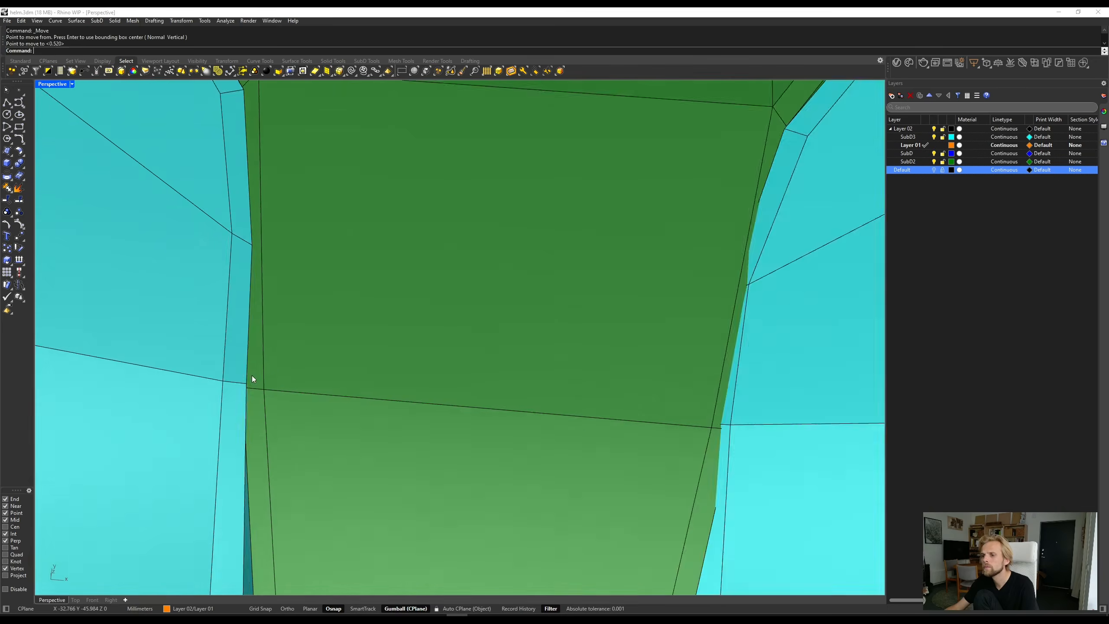
# - Bevel the green panel's short corner edge beside the cyan panel by 0.2, and toggle the SubD display
pyautogui.click(519, 111)
pyautogui.scroll(10, 443, 310)
pyautogui.scroll(-15, 444, 309)
pyautogui.scroll(12, 663, 302)
pyautogui.click(512, 389)
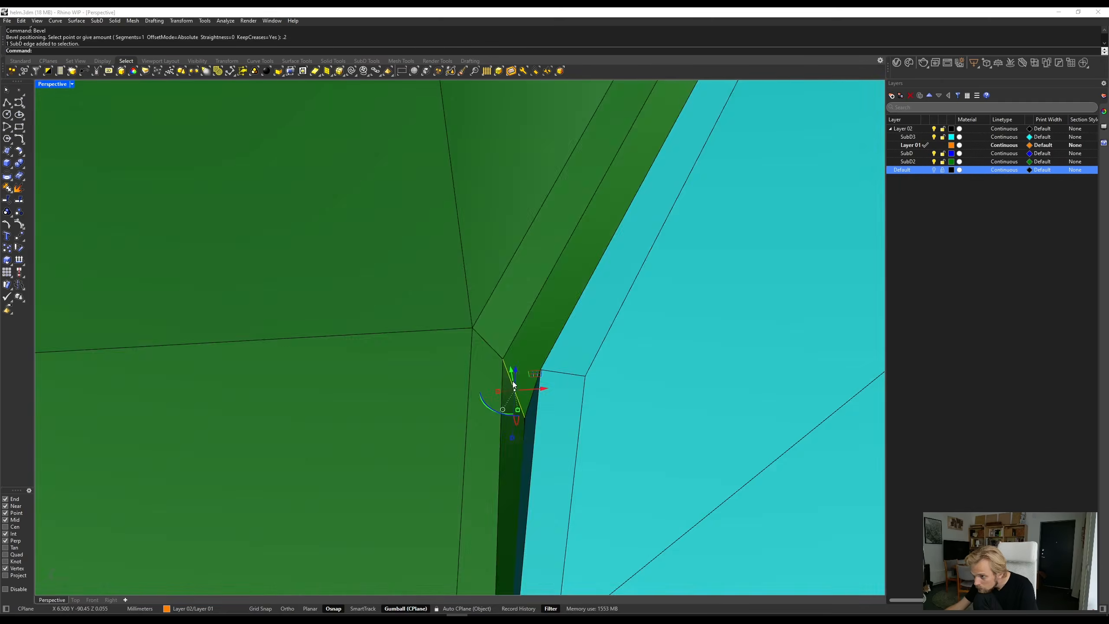
pyautogui.write('.2')
pyautogui.press('Return')
pyautogui.press('Tab')
# - Bevel the next helmet panel edge by 0.2, and toggle the SubD display between flat and smooth
pyautogui.scroll(-12, 476, 401)
pyautogui.moveTo(475, 401); pyautogui.dragTo(371, 270, button='right')
pyautogui.scroll(8, 371, 271)
pyautogui.write('.2')
pyautogui.press('Return')
pyautogui.press('Tab')
# - Show the hidden helmet parts and display the complete helmet in the maximized Perspective view
pyautogui.write('Show')
pyautogui.press('Return')
pyautogui.doubleClick(52, 84)
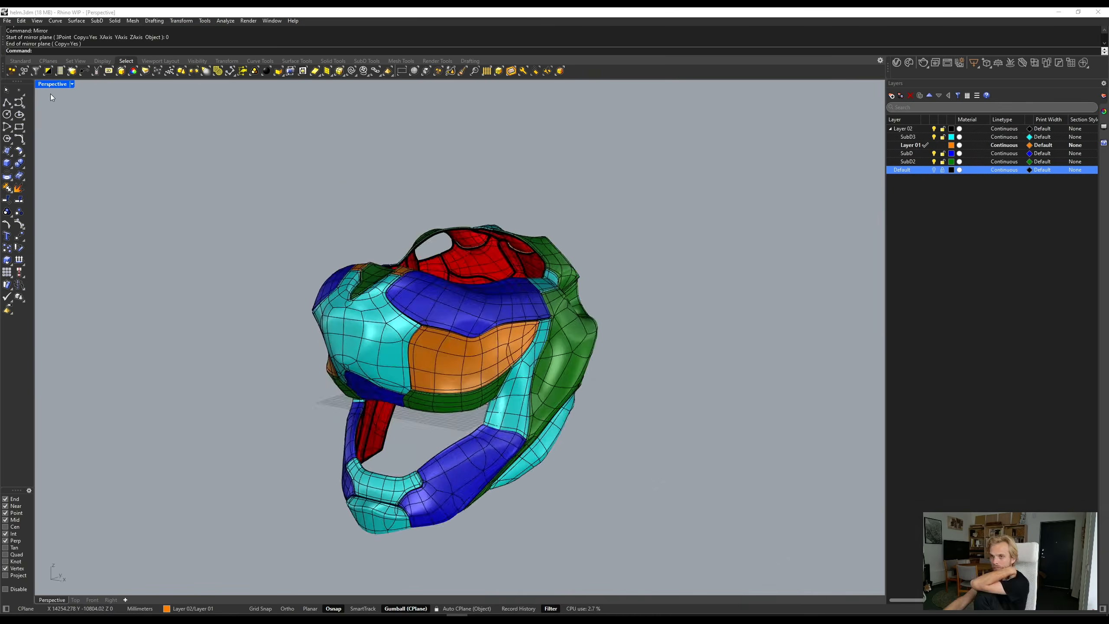
pyautogui.rightClick(52, 84)
# - Adjust the cyan panel's border where it meets the dark blue panel in flat SubD display, and return to smooth display
pyautogui.moveTo(541, 328); pyautogui.dragTo(437, 314, button='right')
pyautogui.scroll(10, 631, 342)
pyautogui.click(632, 342)
pyautogui.press('Tab')
pyautogui.scroll(12, 302, 340)
pyautogui.scroll(5, 292, 336)
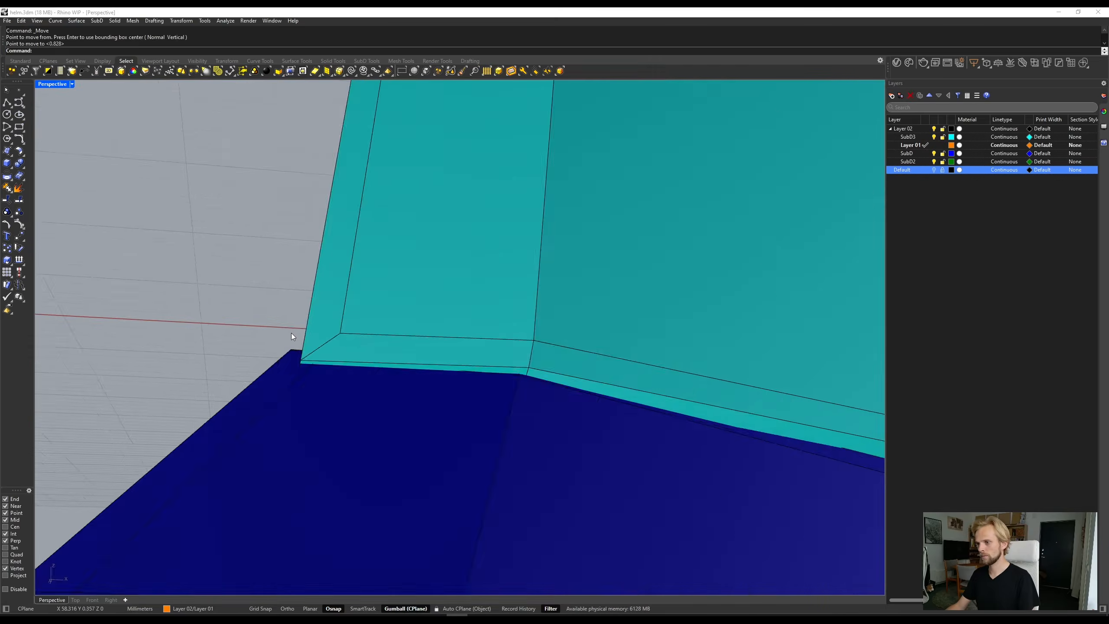
pyautogui.click(445, 228)
pyautogui.moveTo(293, 336)
pyautogui.mouseDown(button='right')
pyautogui.moveTo(403, 267)
pyautogui.moveTo(481, 284)
pyautogui.mouseUp(button='right')
pyautogui.press('Tab')
pyautogui.scroll(-15, 444, 367)
pyautogui.click(445, 367)
pyautogui.scroll(-4, 481, 372)
# - Toggle the visibility of the Default layer and of the SubD layer
pyautogui.click(934, 170)
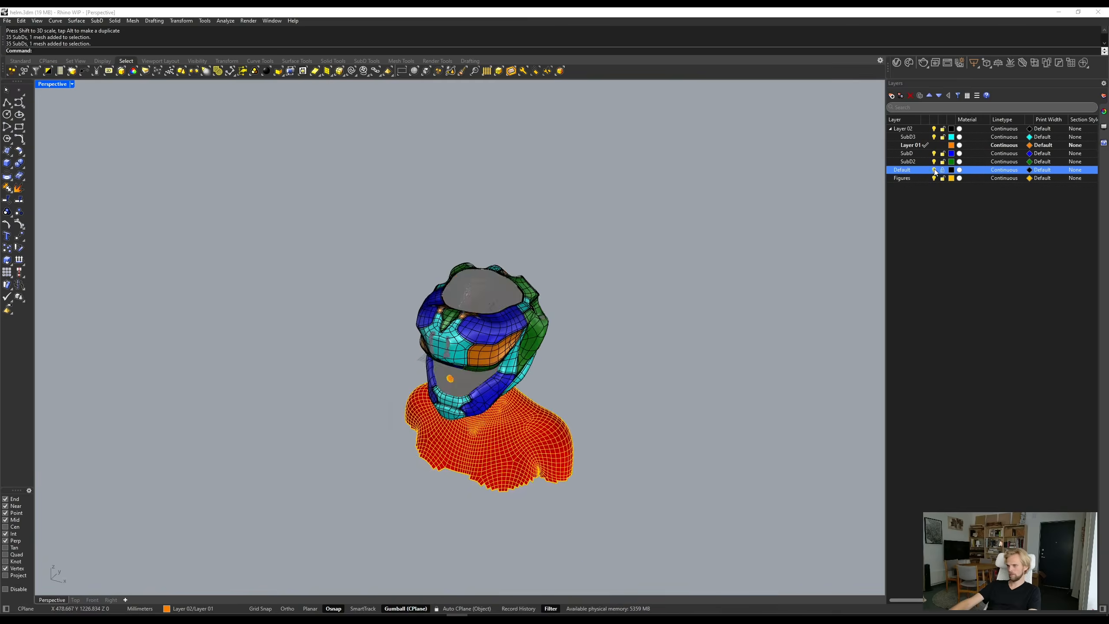
pyautogui.click(935, 170)
pyautogui.scroll(8, 454, 349)
pyautogui.click(934, 153)
# - Draw a degree-3 control point curve along the inner edge of the helmet's top opening, following the panel border
pyautogui.moveTo(354, 371)
pyautogui.mouseDown(button='right')
pyautogui.moveTo(454, 263)
pyautogui.moveTo(437, 327)
pyautogui.mouseUp(button='right')
pyautogui.scroll(8, 437, 327)
pyautogui.click(858, 264)
pyautogui.click(561, 265)
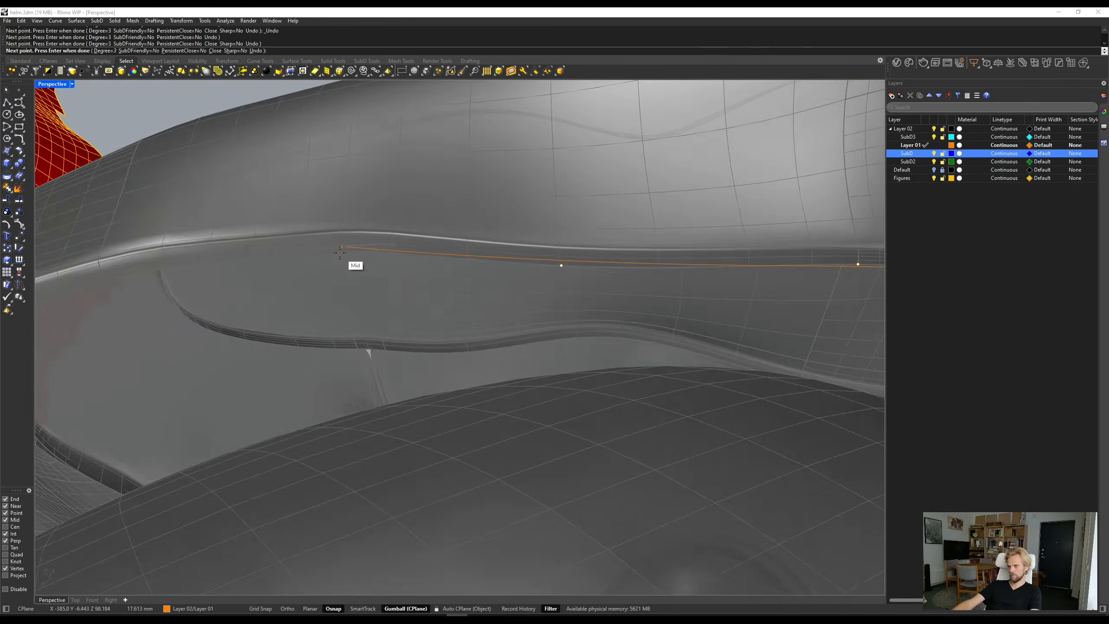
pyautogui.click(340, 252)
pyautogui.moveTo(339, 252)
pyautogui.mouseDown(button='right')
pyautogui.moveTo(381, 171)
pyautogui.moveTo(470, 250)
pyautogui.mouseUp(button='right')
pyautogui.scroll(-10, 334, 204)
pyautogui.click(427, 222)
pyautogui.click(500, 200)
pyautogui.click(555, 184)
pyautogui.click(592, 178)
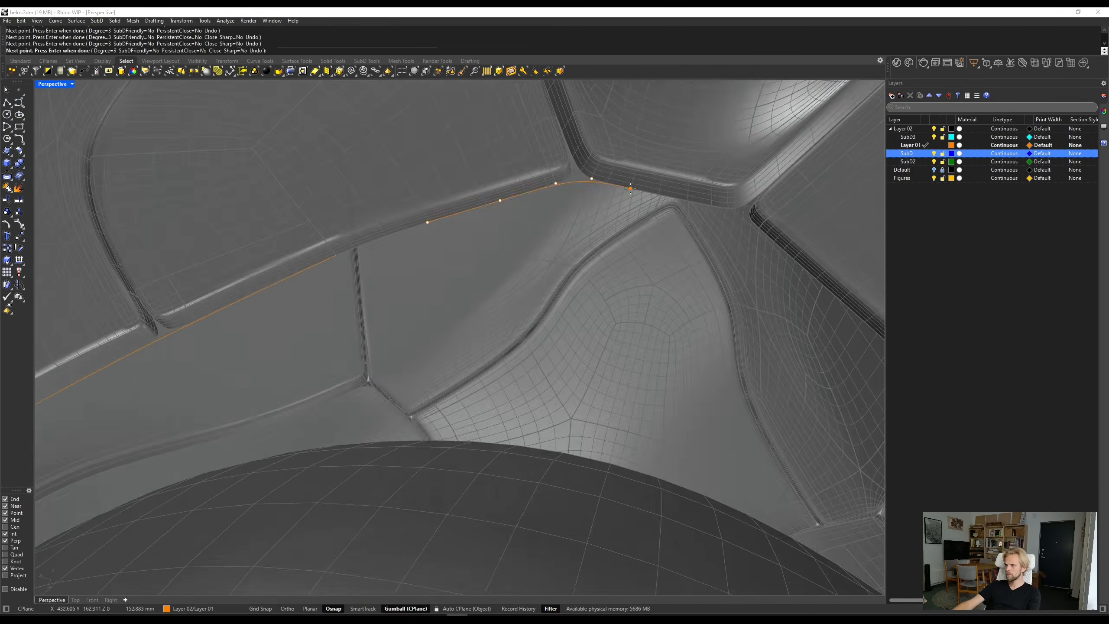
pyautogui.click(630, 189)
pyautogui.press('Return')
# - Show the control points of the closed curve around the helmet's top opening
pyautogui.scroll(-15, 437, 328)
pyautogui.click(522, 367)
pyautogui.moveTo(522, 367); pyautogui.dragTo(563, 257, button='right')
pyautogui.scroll(5, 563, 256)
pyautogui.click(563, 256)
pyautogui.press('F10')
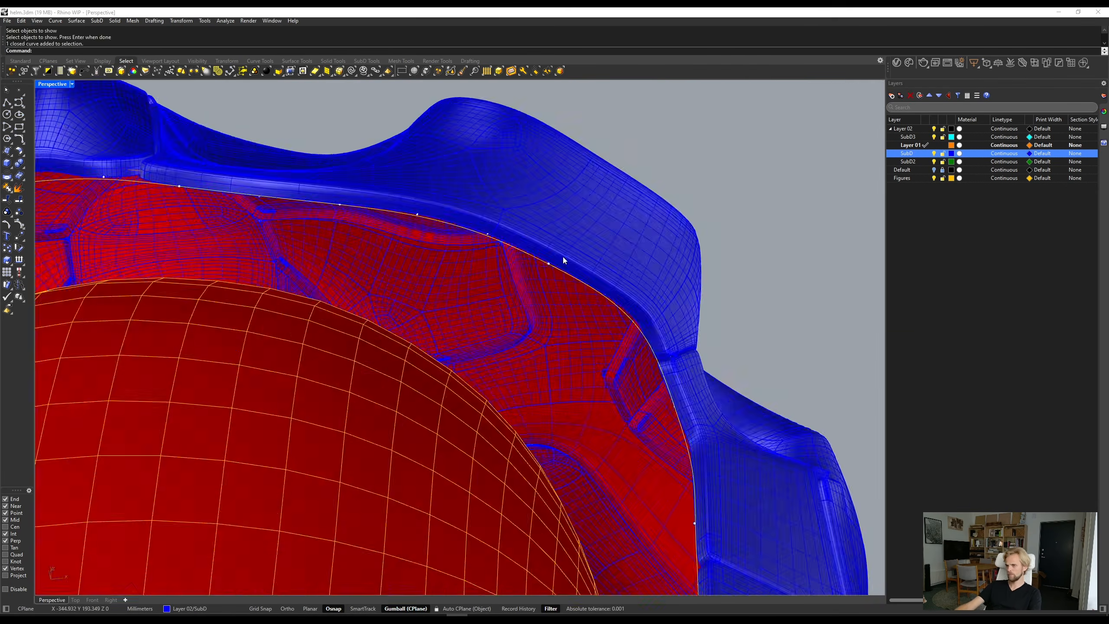
# - Select the outer curve around the lofted rim of the top opening, and undo the last edit
pyautogui.scroll(-8, 346, 218)
pyautogui.moveTo(346, 218); pyautogui.dragTo(376, 220, button='right')
pyautogui.click(519, 367)
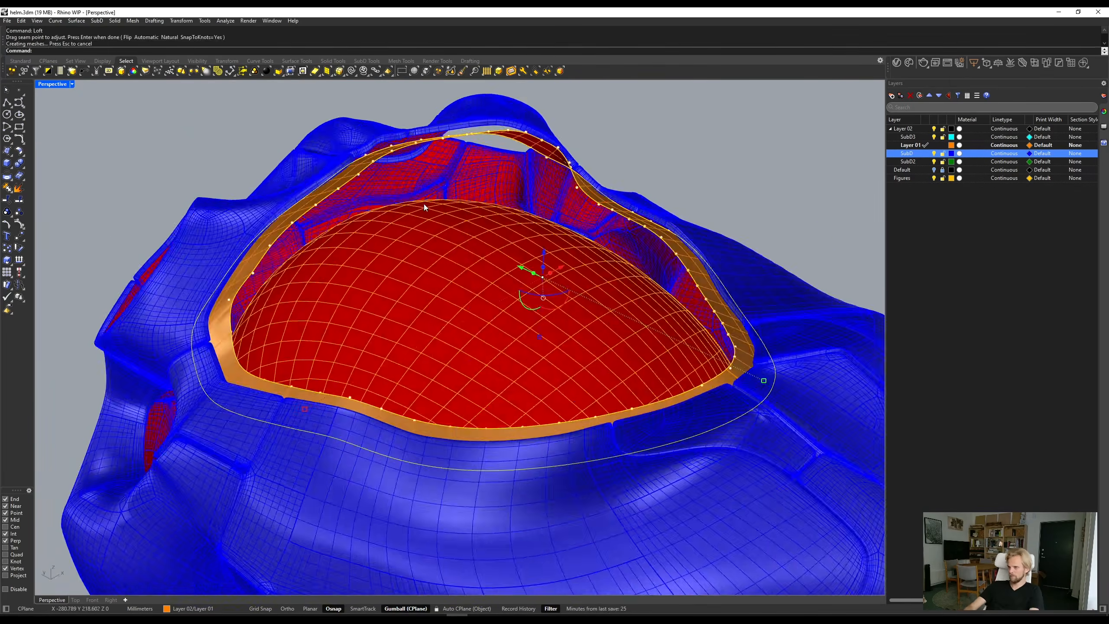
pyautogui.hotkey('ctrl', 'z')
pyautogui.doubleClick(52, 84)
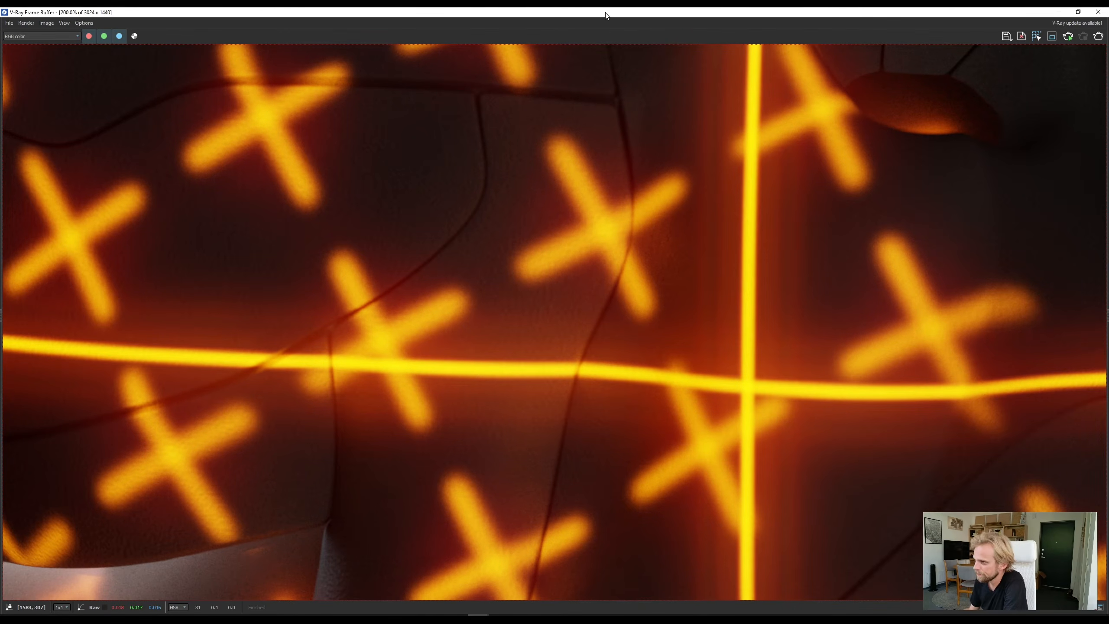
# - Examine the rendered helmet in the V-Ray Frame Buffer, from its seams and top surface to the full image
pyautogui.scroll(-2, 571, 291)
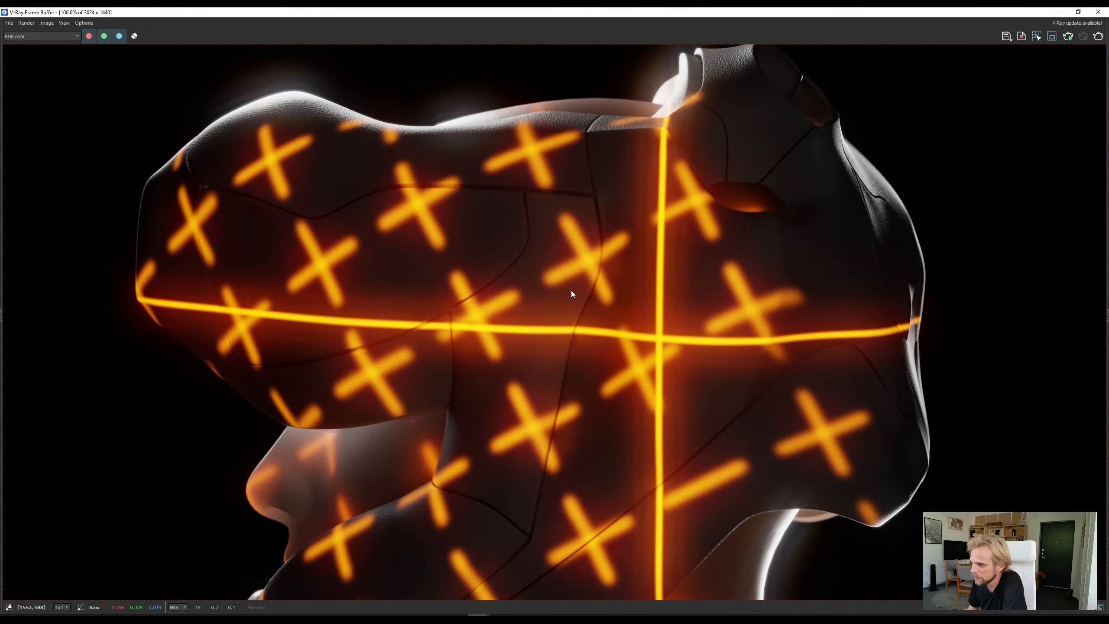
pyautogui.moveTo(494, 346); pyautogui.dragTo(536, 308, button='middle')
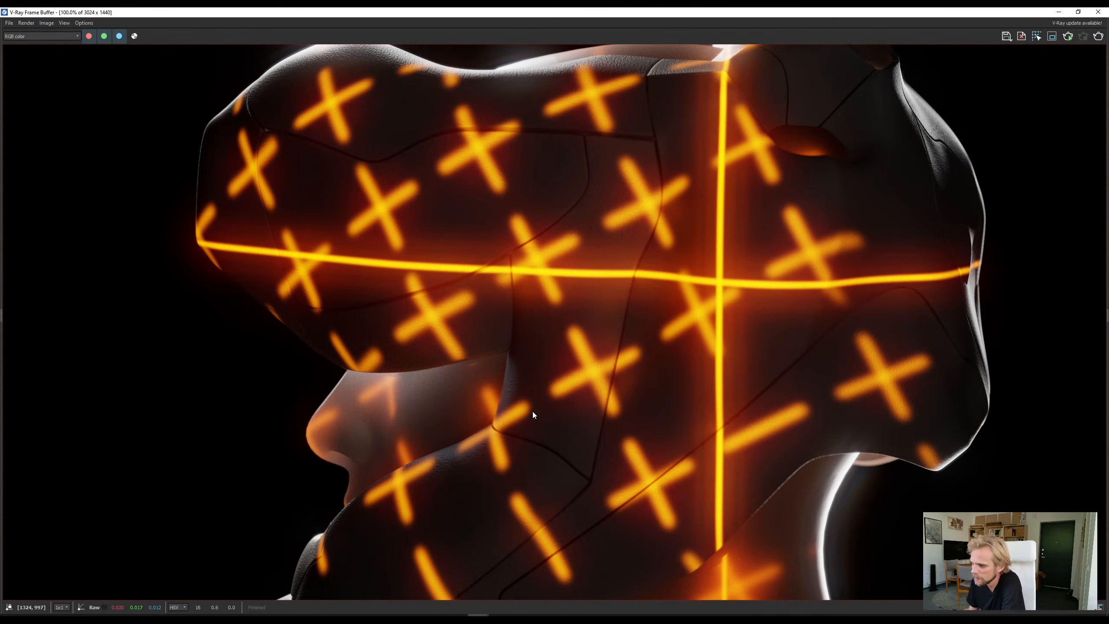
pyautogui.moveTo(852, 403); pyautogui.dragTo(662, 495, button='middle')
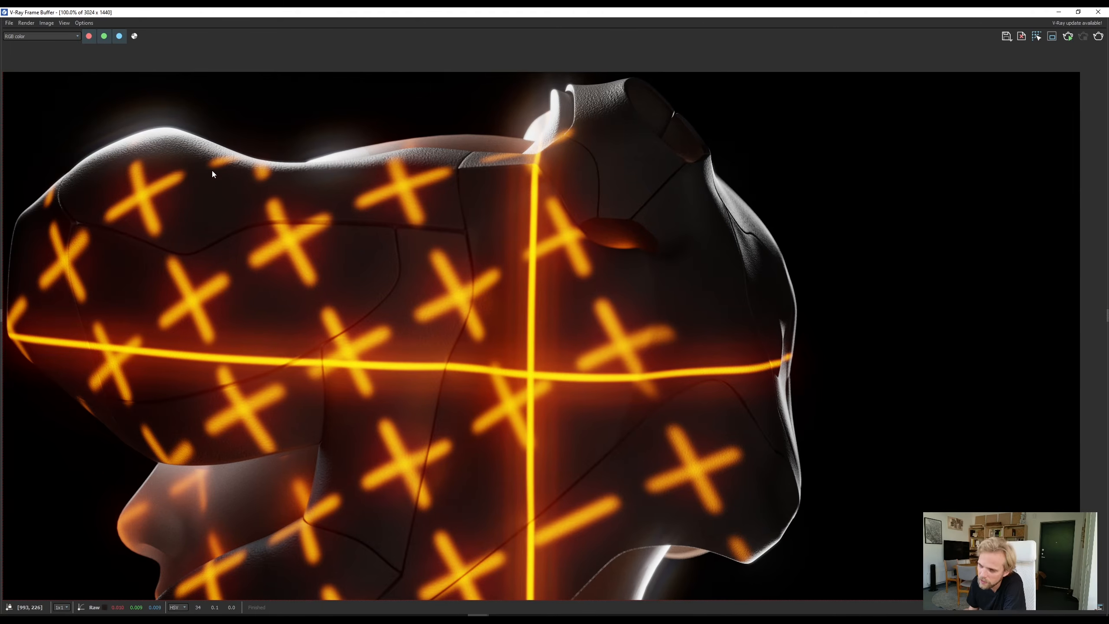
pyautogui.moveTo(213, 174); pyautogui.dragTo(426, 216, button='middle')
pyautogui.scroll(2, 256, 168)
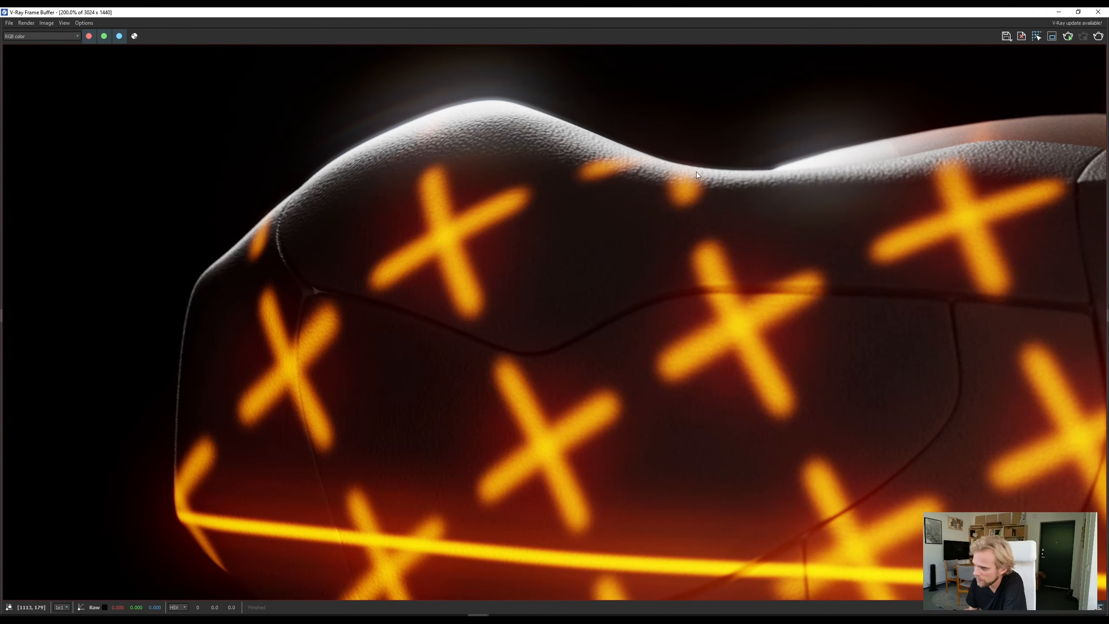
pyautogui.moveTo(648, 244); pyautogui.dragTo(648, 161, button='middle')
pyautogui.scroll(-4, 540, 333)
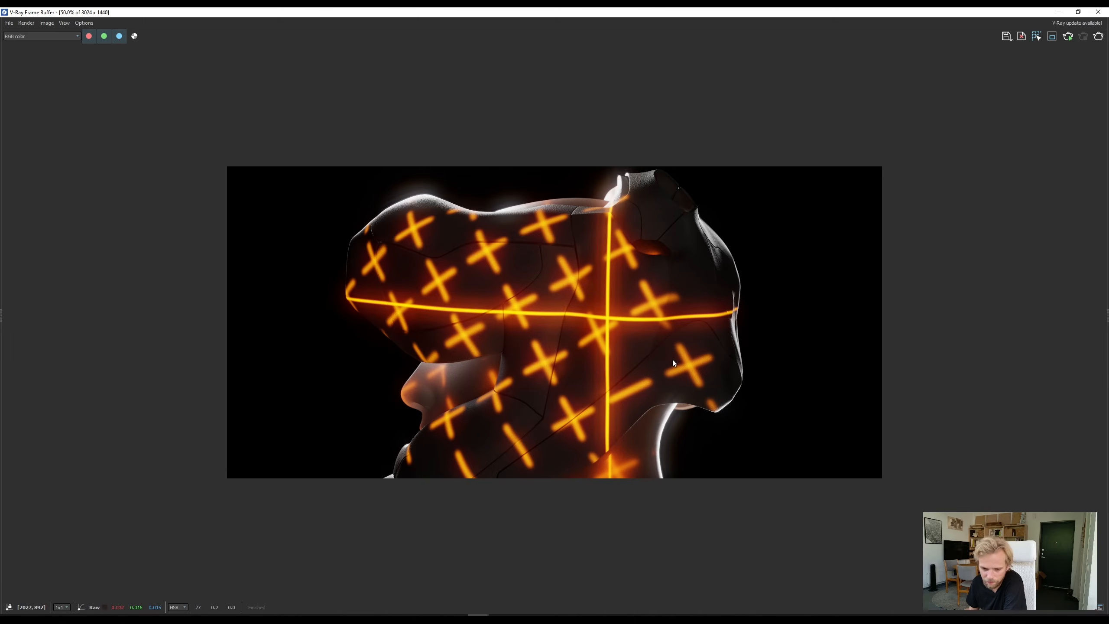
# - Switch back to the Rhino helmet model, view it from a lower angle, and select its orange side panel
pyautogui.click(1059, 11)
pyautogui.click(562, 11)
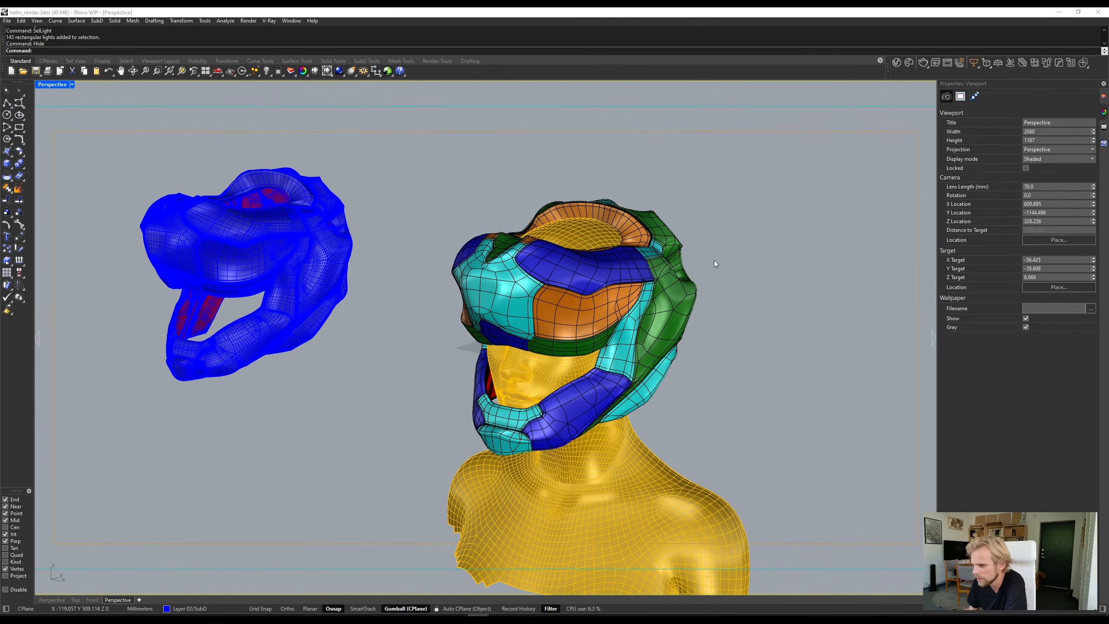
pyautogui.moveTo(730, 315); pyautogui.dragTo(734, 266, button='right')
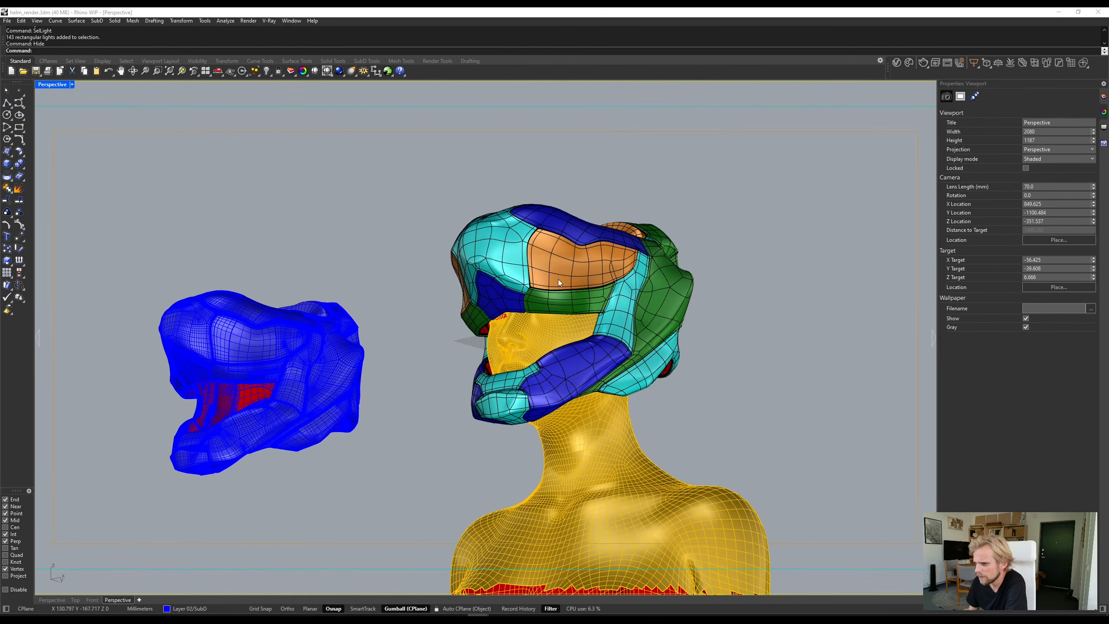
pyautogui.moveTo(559, 283); pyautogui.dragTo(562, 303, button='right')
pyautogui.scroll(6, 571, 288)
pyautogui.click(521, 254)
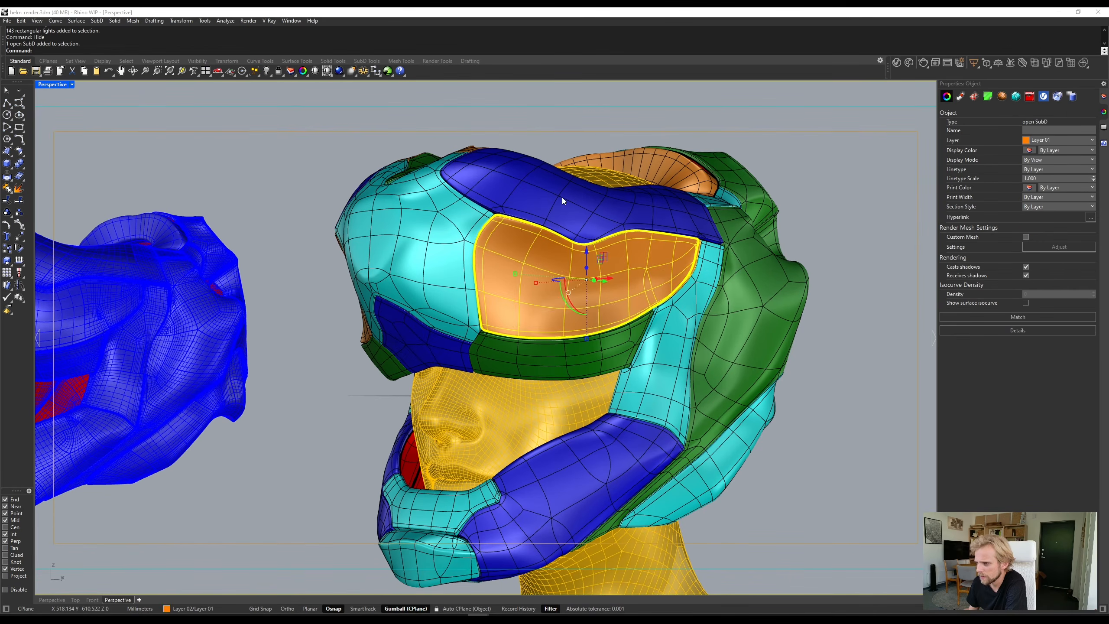
# - Select the blue upper panel and the cyan front panel, and examine the helmet's panel layout from the front, side and back
pyautogui.click(565, 196)
pyautogui.click(422, 225)
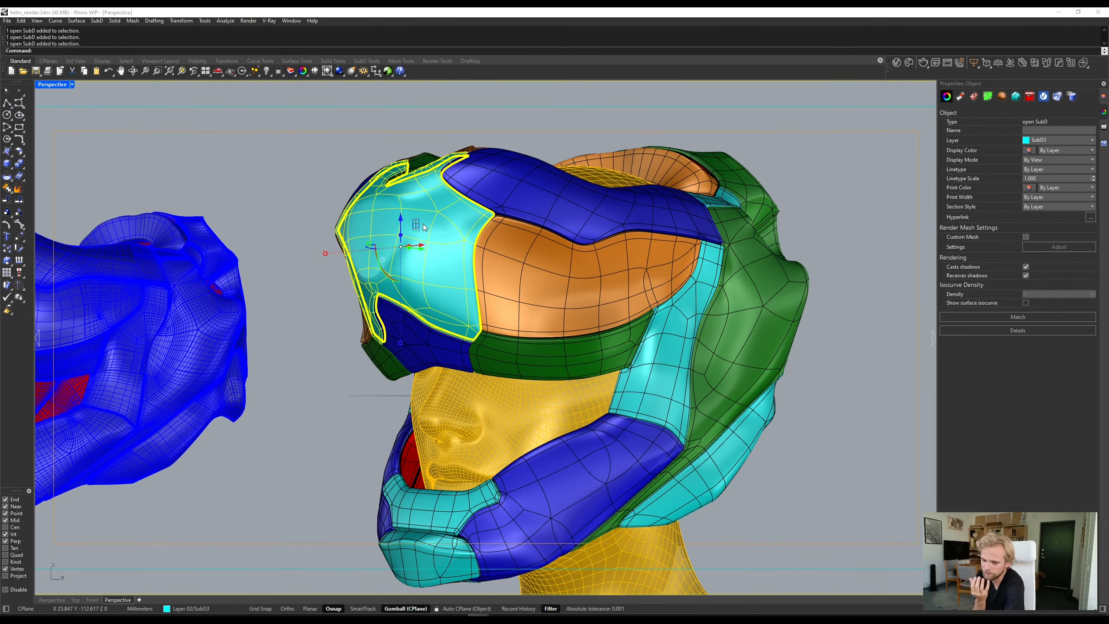
pyautogui.moveTo(551, 476); pyautogui.dragTo(489, 518, button='right')
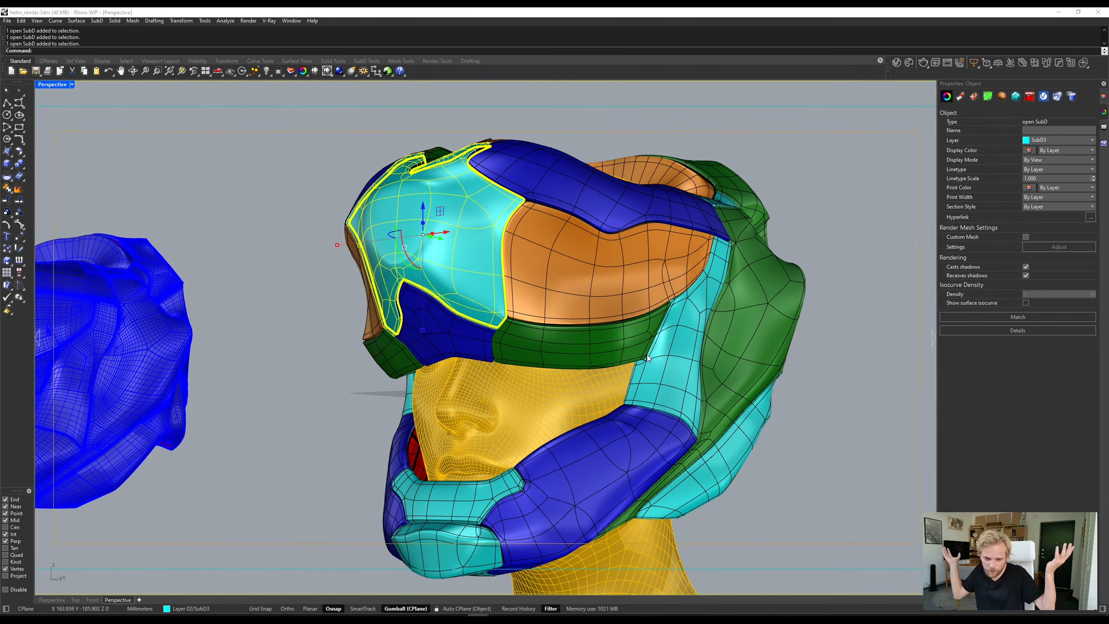
pyautogui.moveTo(650, 359); pyautogui.dragTo(581, 343, button='right')
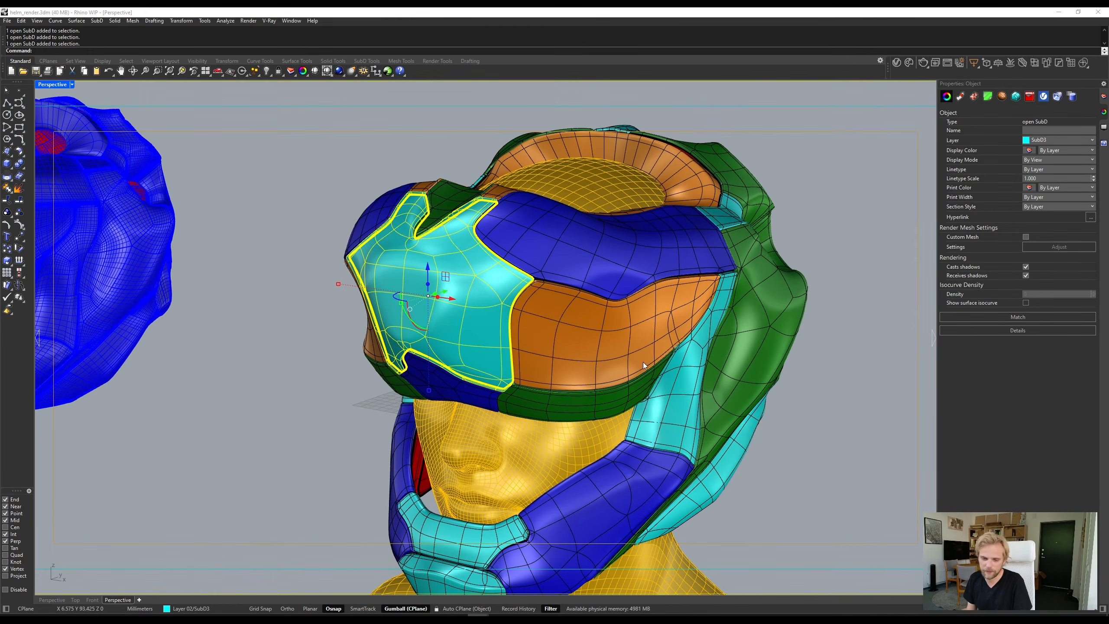
pyautogui.keyDown('shift'); pyautogui.moveTo(647, 365); pyautogui.dragTo(612, 280, button='right'); pyautogui.keyUp('shift')
pyautogui.scroll(-4, 612, 277)
pyautogui.click(721, 357)
pyautogui.moveTo(742, 370); pyautogui.dragTo(637, 318, button='right')
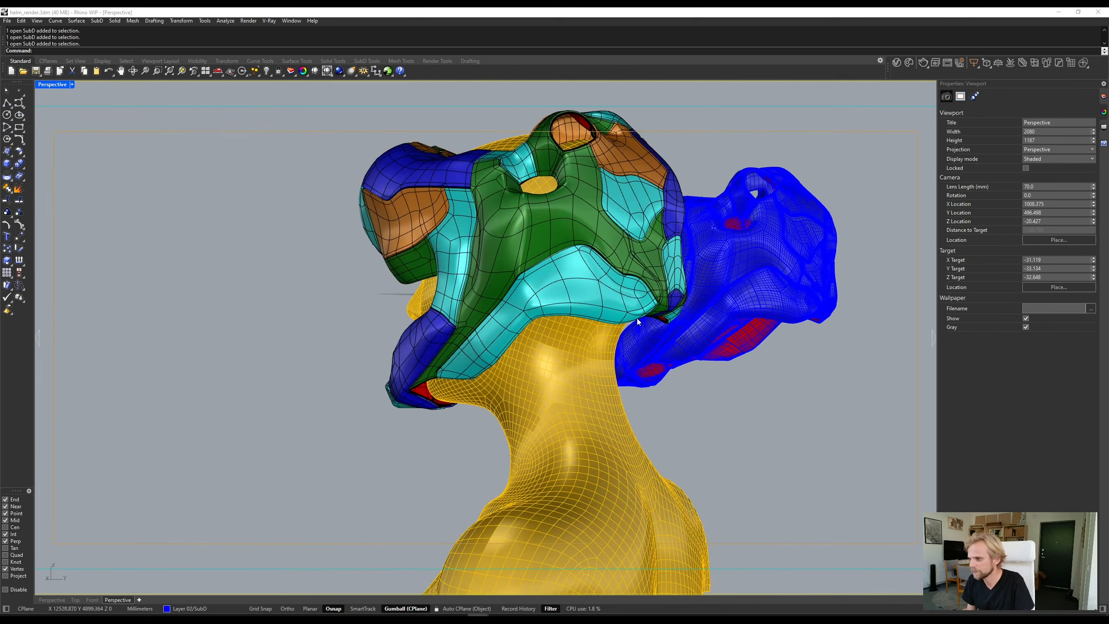
pyautogui.click(524, 245)
pyautogui.click(781, 413)
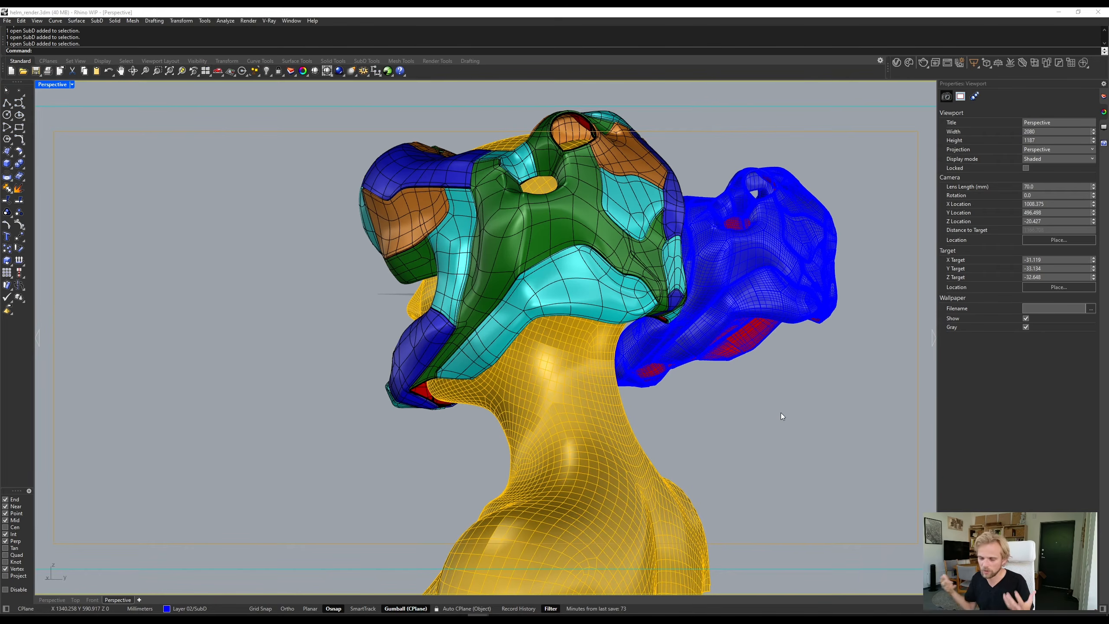
pyautogui.moveTo(557, 274); pyautogui.dragTo(504, 255, button='right')
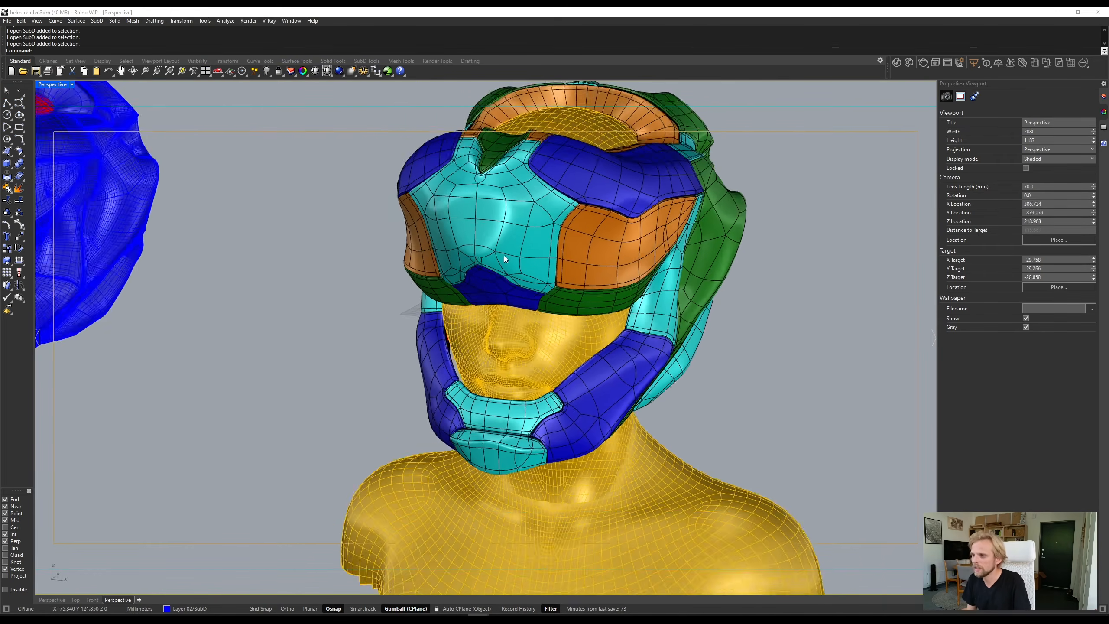
# - Select the yellow head mesh inside the helmet and hide it
pyautogui.scroll(3, 519, 315)
pyautogui.click(532, 374)
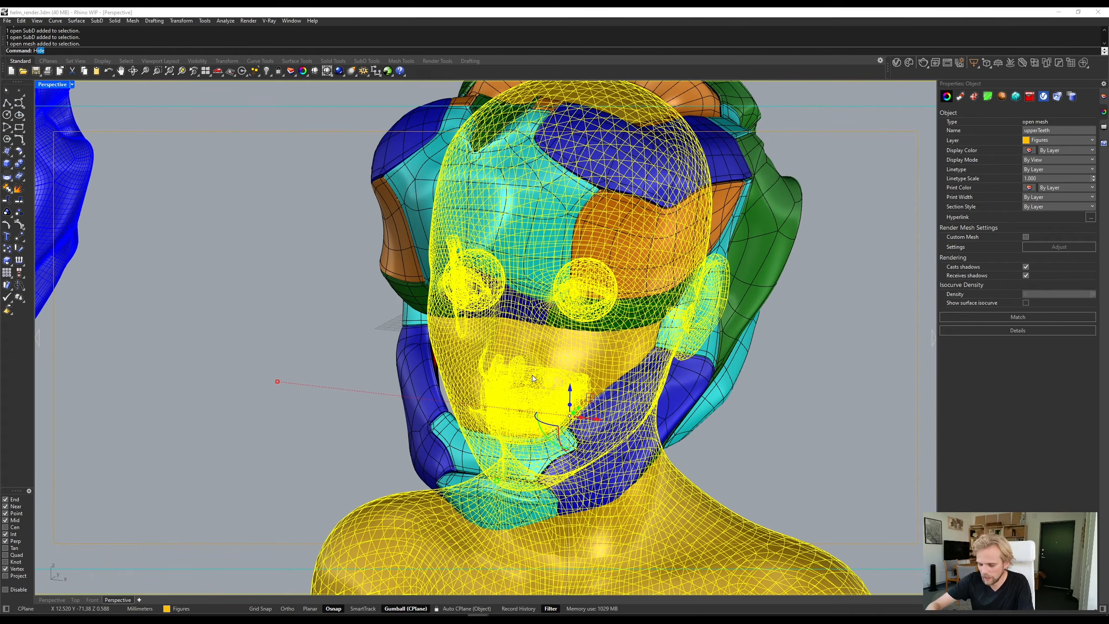
pyautogui.write('Hide')
pyautogui.press('Return')
# - Examine the inner side of the helmet panels from below, and undo hiding the head mesh
pyautogui.moveTo(611, 509); pyautogui.dragTo(326, 312, button='right')
pyautogui.click(366, 330)
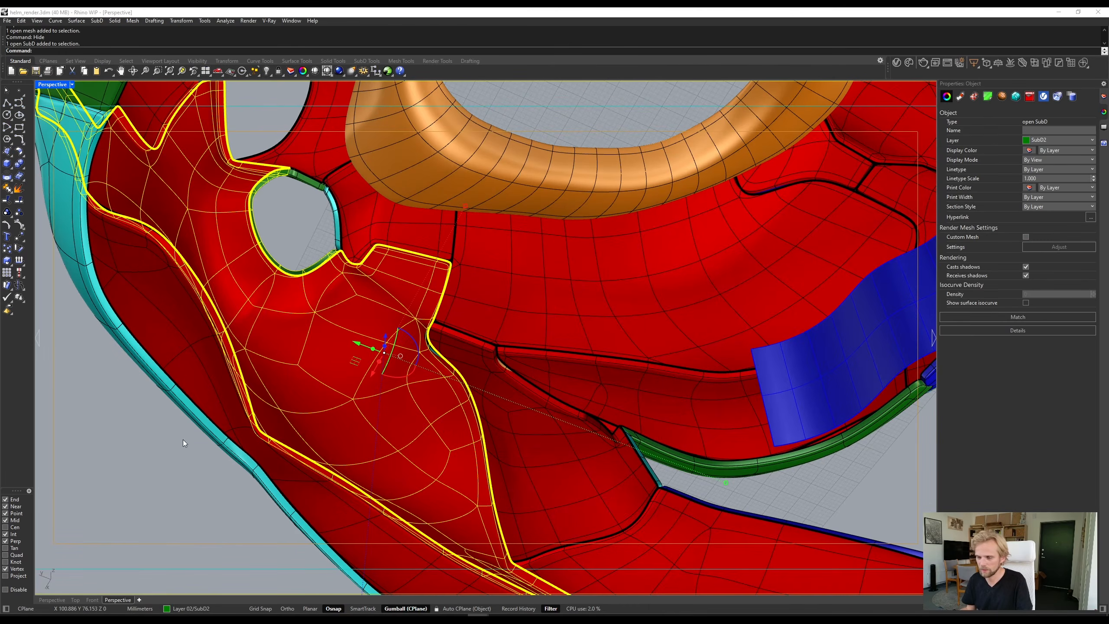
pyautogui.click(230, 473)
pyautogui.scroll(6, 449, 341)
pyautogui.scroll(-14, 436, 329)
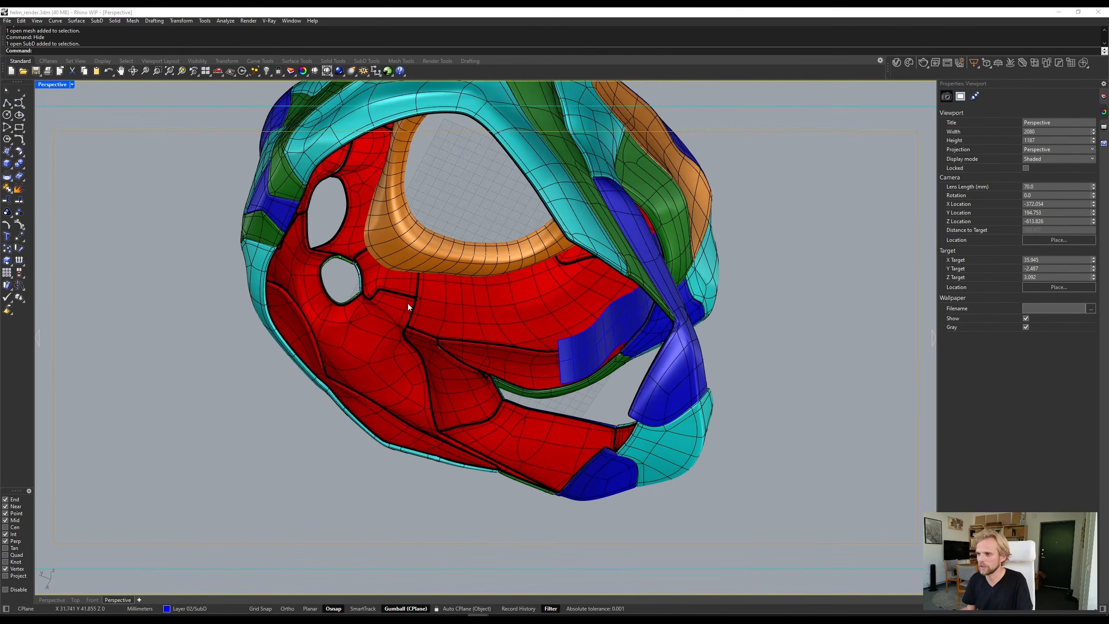
pyautogui.moveTo(407, 304); pyautogui.dragTo(589, 413, button='right')
pyautogui.hotkey('ctrl', 'z')
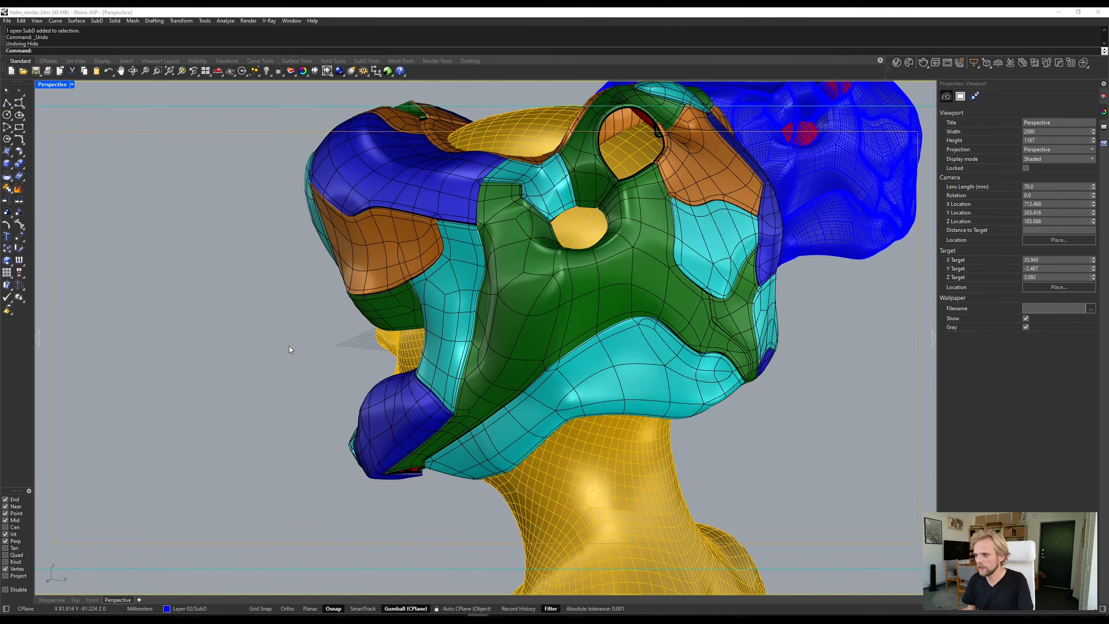
# - Compare the blue reference mesh with the SubD helmet, and examine where the blue, orange and cyan panels meet near the top opening
pyautogui.moveTo(289, 347); pyautogui.dragTo(698, 359, button='right')
pyautogui.scroll(-10, 452, 388)
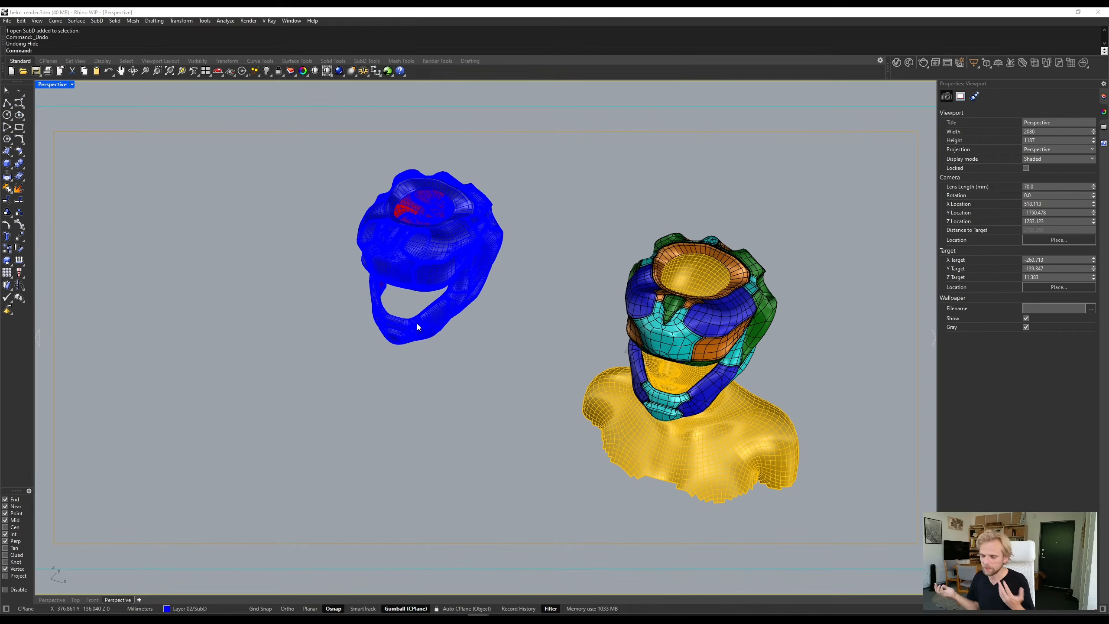
pyautogui.moveTo(417, 323); pyautogui.dragTo(424, 303, button='right')
pyautogui.scroll(5, 667, 317)
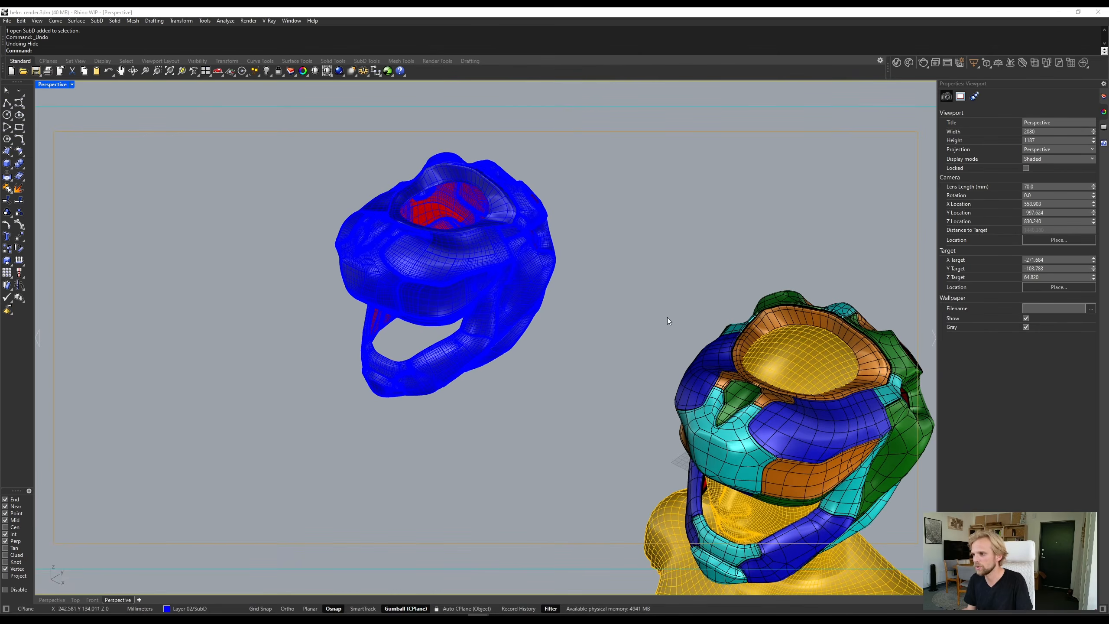
pyautogui.moveTo(589, 272); pyautogui.dragTo(587, 244, button='right')
pyautogui.scroll(3, 591, 329)
pyautogui.scroll(3, 654, 198)
pyautogui.scroll(4, 679, 259)
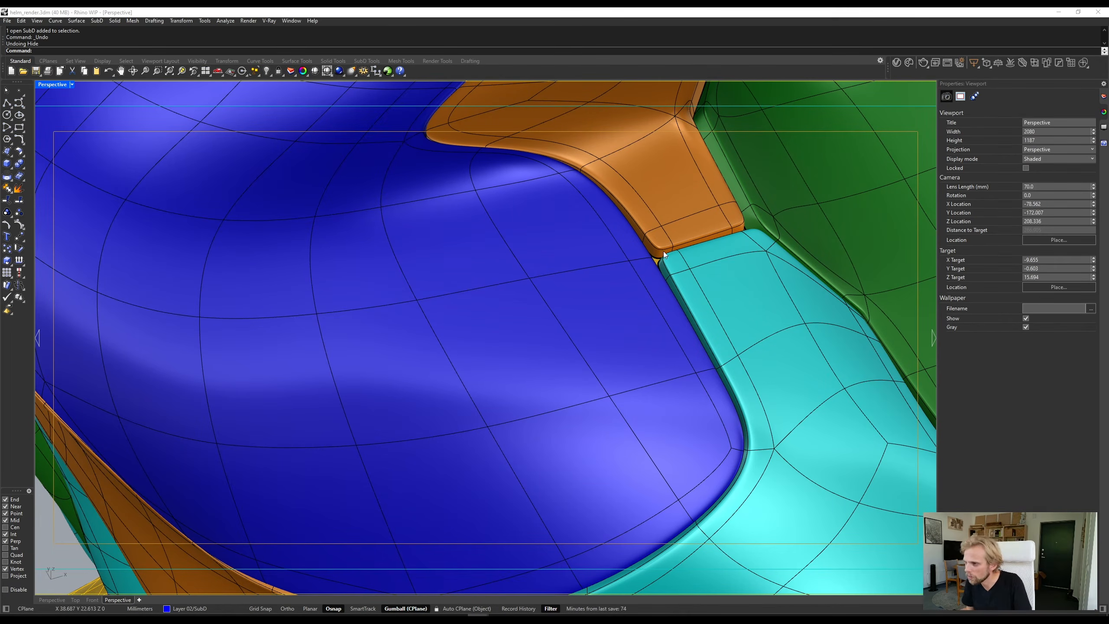
# - Switch the SubD helmet panels from smooth to flat control-cage display
pyautogui.scroll(-8, 667, 279)
pyautogui.moveTo(667, 279); pyautogui.dragTo(458, 387, button='right')
pyautogui.scroll(-2, 691, 307)
pyautogui.press('Tab')
pyautogui.moveTo(458, 385); pyautogui.dragTo(465, 377)
pyautogui.scroll(-3, 485, 367)
# - Place a copy of the small cyan panel next to the top opening in the empty space beside the helmet
pyautogui.moveTo(476, 365); pyautogui.dragTo(493, 298, button='right')
pyautogui.hotkey('ctrl', 'z')
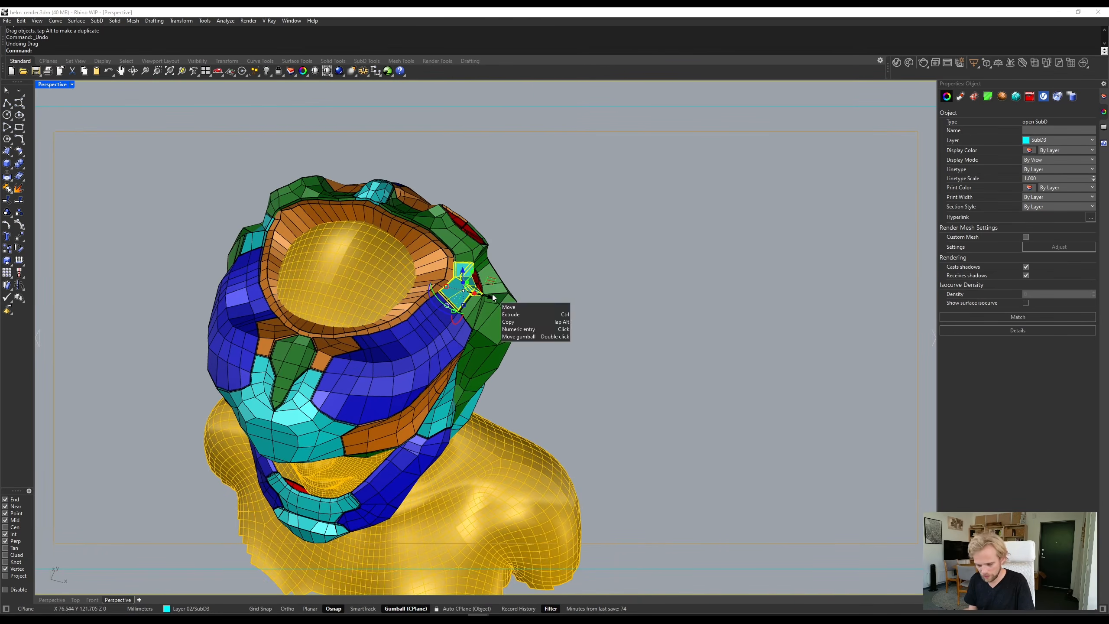
pyautogui.moveTo(493, 298); pyautogui.dragTo(772, 367)
pyautogui.press('alt')
pyautogui.click(770, 348)
pyautogui.moveTo(808, 379); pyautogui.dragTo(802, 357, button='right')
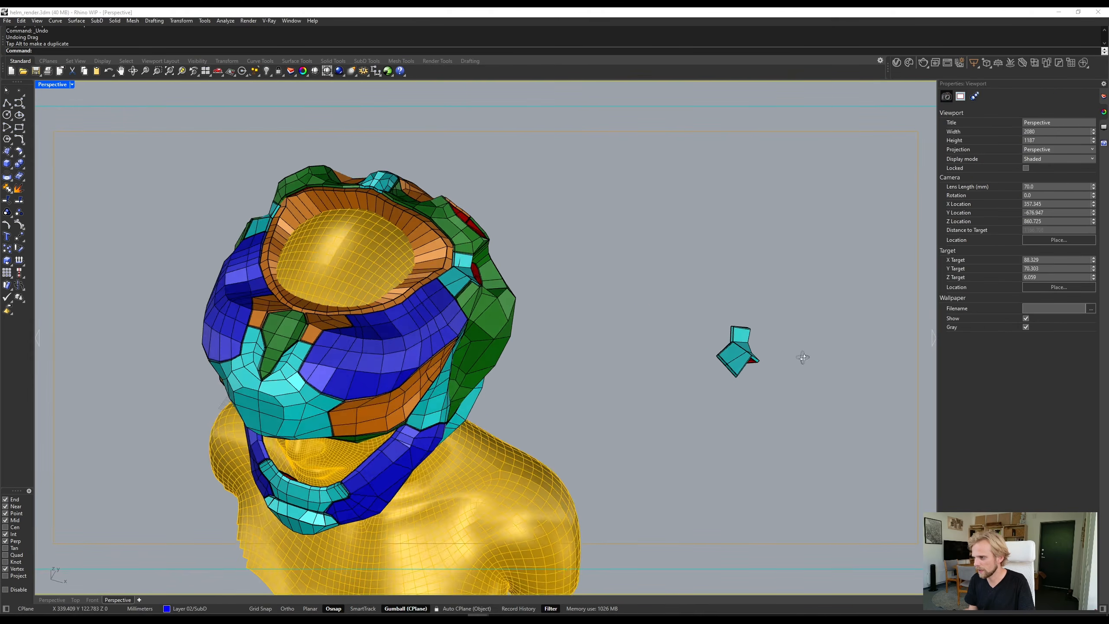
# - Select the large outer faces of the copied cyan panel, leaving out its thin border faces
pyautogui.scroll(10, 802, 357)
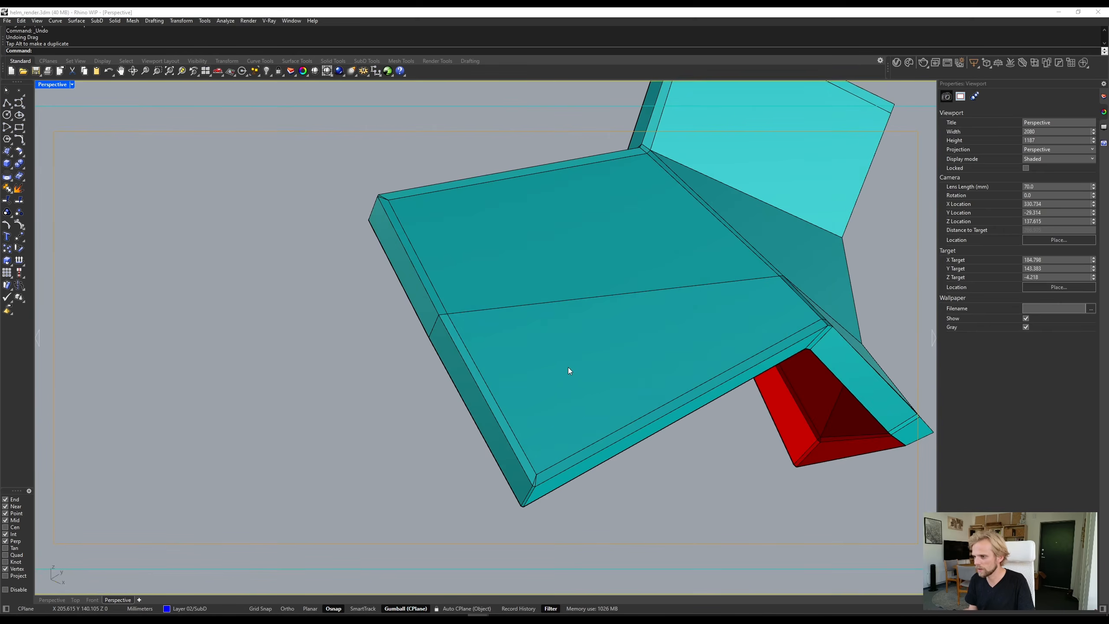
pyautogui.keyDown('ctrl'); pyautogui.keyDown('shift'); pyautogui.click(569, 368); pyautogui.keyUp('shift'); pyautogui.keyUp('ctrl')
pyautogui.keyDown('ctrl'); pyautogui.keyDown('shift'); pyautogui.click(592, 265); pyautogui.keyUp('shift'); pyautogui.keyUp('ctrl')
pyautogui.scroll(-5, 633, 227)
pyautogui.moveTo(690, 210); pyautogui.dragTo(691, 331, button='right')
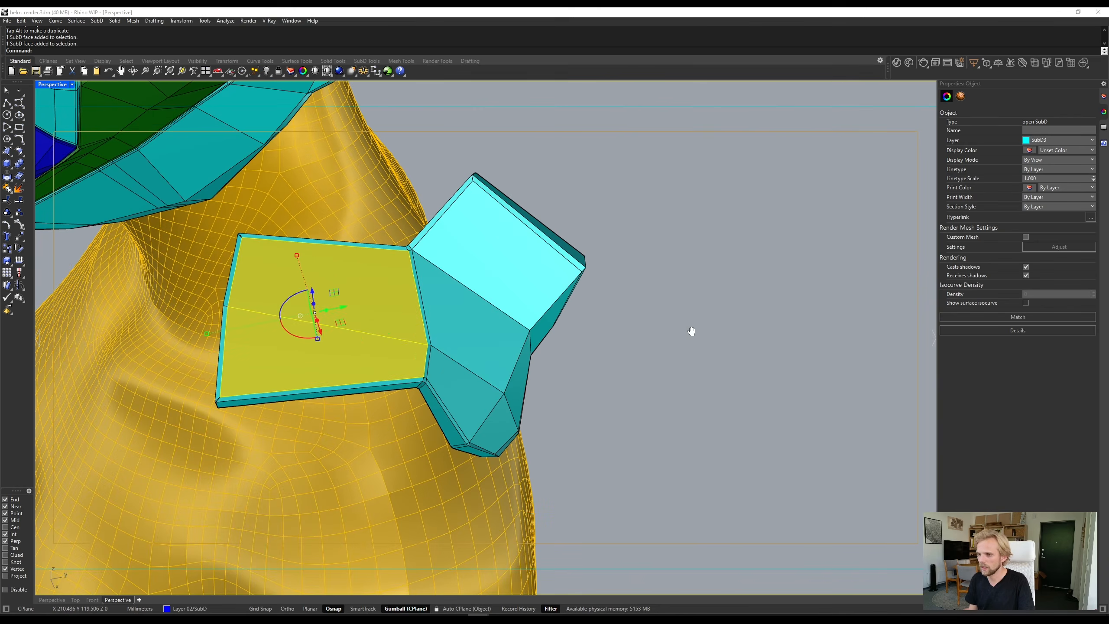
pyautogui.keyDown('ctrl'); pyautogui.keyDown('shift'); pyautogui.click(474, 321); pyautogui.keyUp('shift'); pyautogui.keyUp('ctrl')
pyautogui.keyDown('ctrl'); pyautogui.keyDown('shift'); pyautogui.click(460, 396); pyautogui.keyUp('shift'); pyautogui.keyUp('ctrl')
# - Add the two narrow strip faces between the large faces to the selection
pyautogui.scroll(5, 419, 321)
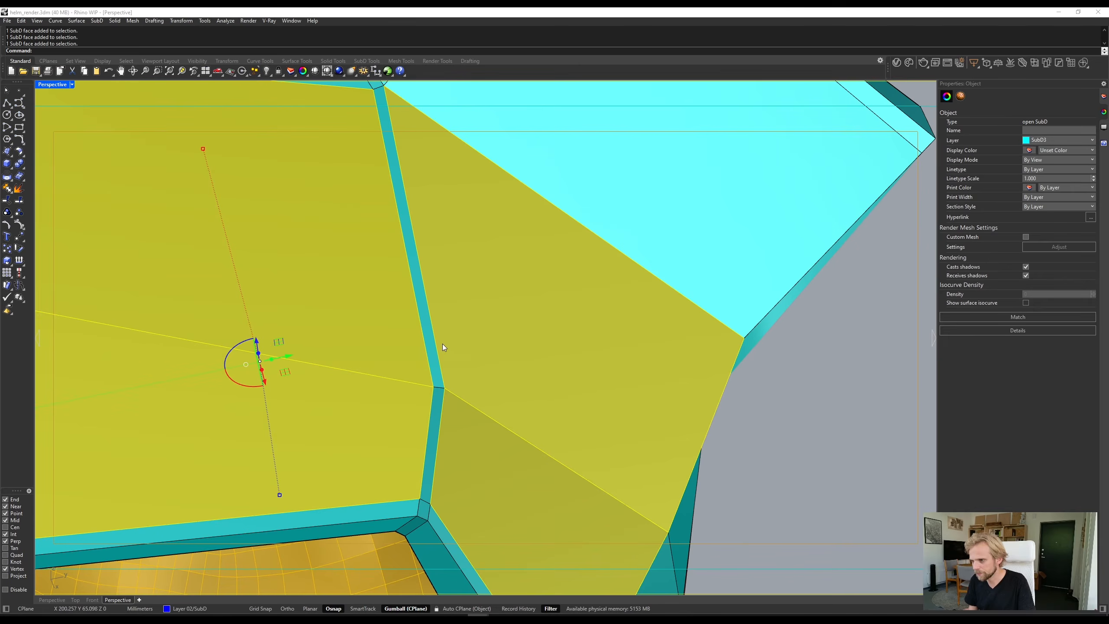
pyautogui.keyDown('ctrl'); pyautogui.keyDown('shift'); pyautogui.click(434, 364); pyautogui.keyUp('shift'); pyautogui.keyUp('ctrl')
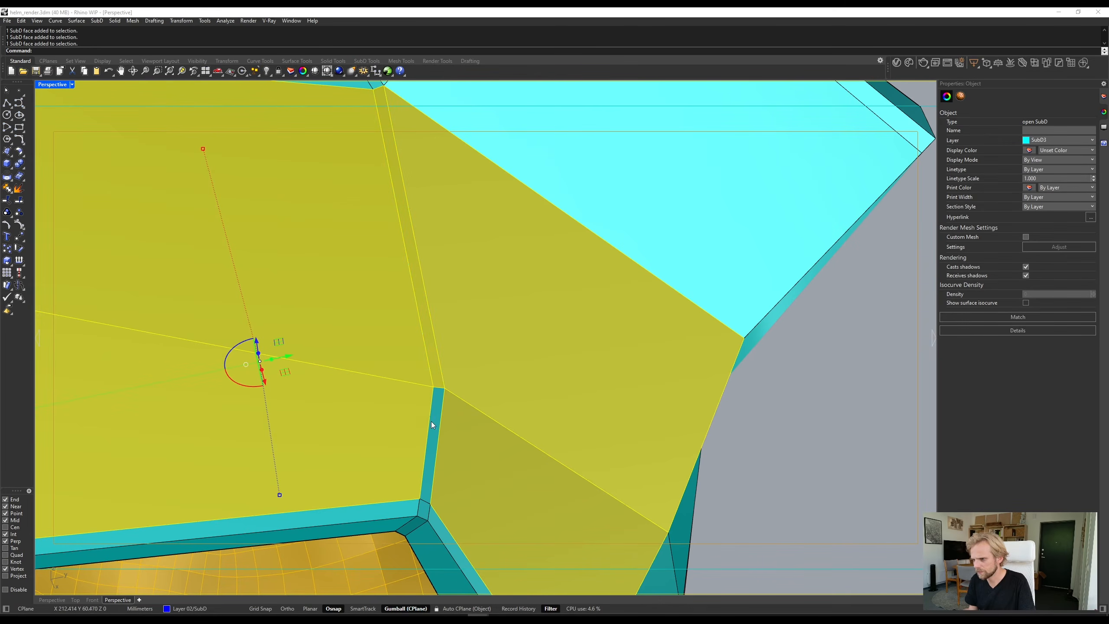
pyautogui.keyDown('ctrl'); pyautogui.keyDown('shift'); pyautogui.click(435, 423); pyautogui.keyUp('shift'); pyautogui.keyUp('ctrl')
pyautogui.scroll(-8, 435, 423)
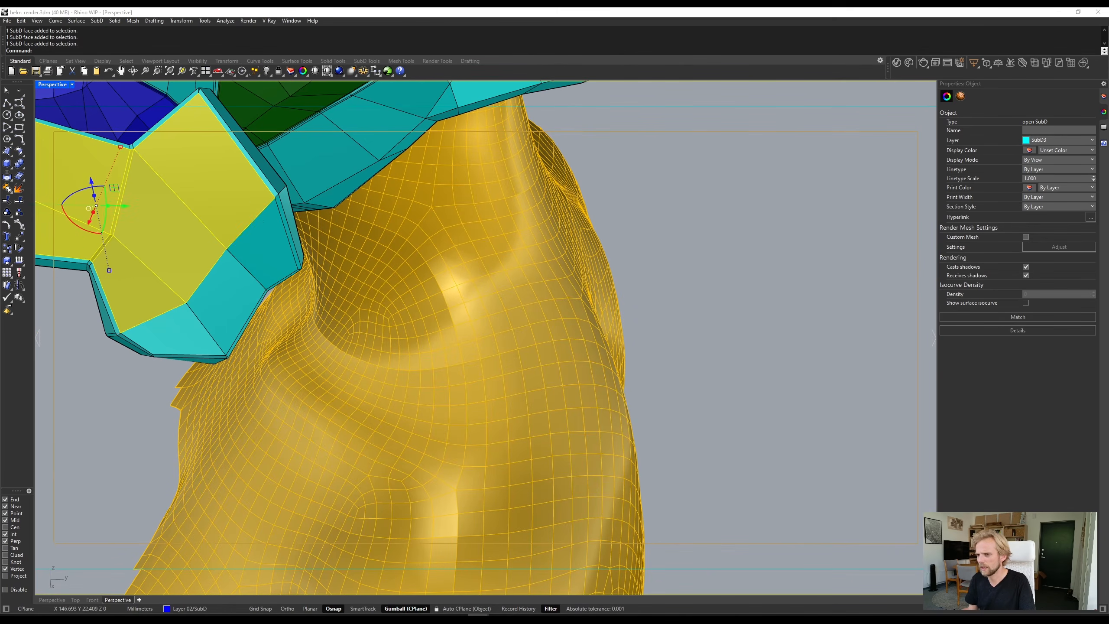
pyautogui.moveTo(214, 334); pyautogui.dragTo(572, 352, button='right')
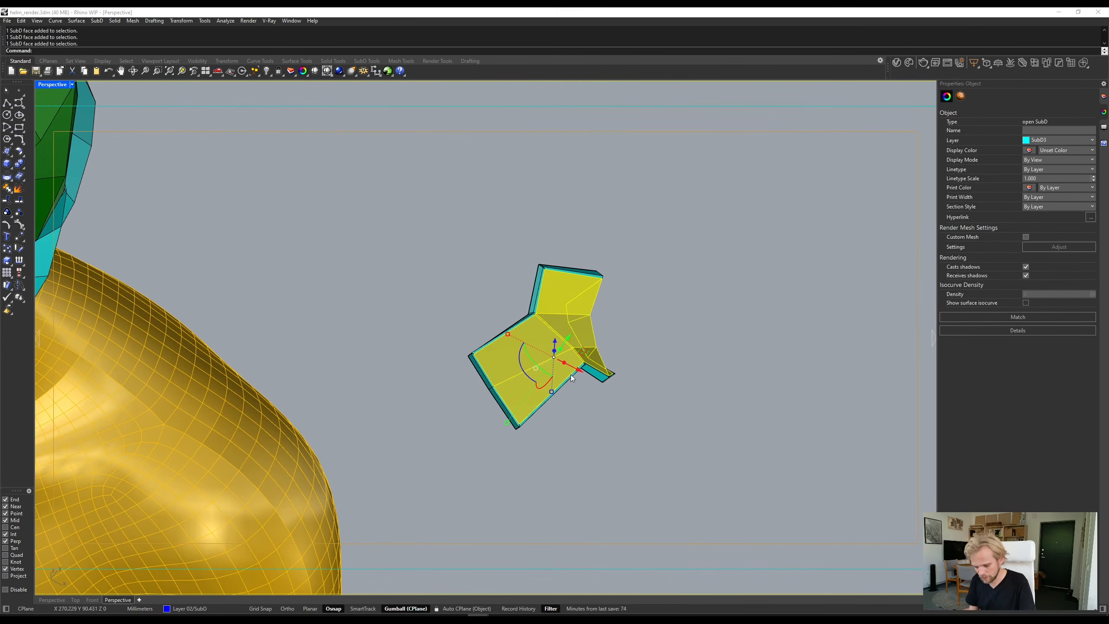
# - Copy the selected outer faces to a spot beside the cyan panel, and delete the thickened panel they came from
pyautogui.press('alt')
pyautogui.moveTo(576, 376); pyautogui.dragTo(736, 313)
pyautogui.click(588, 408)
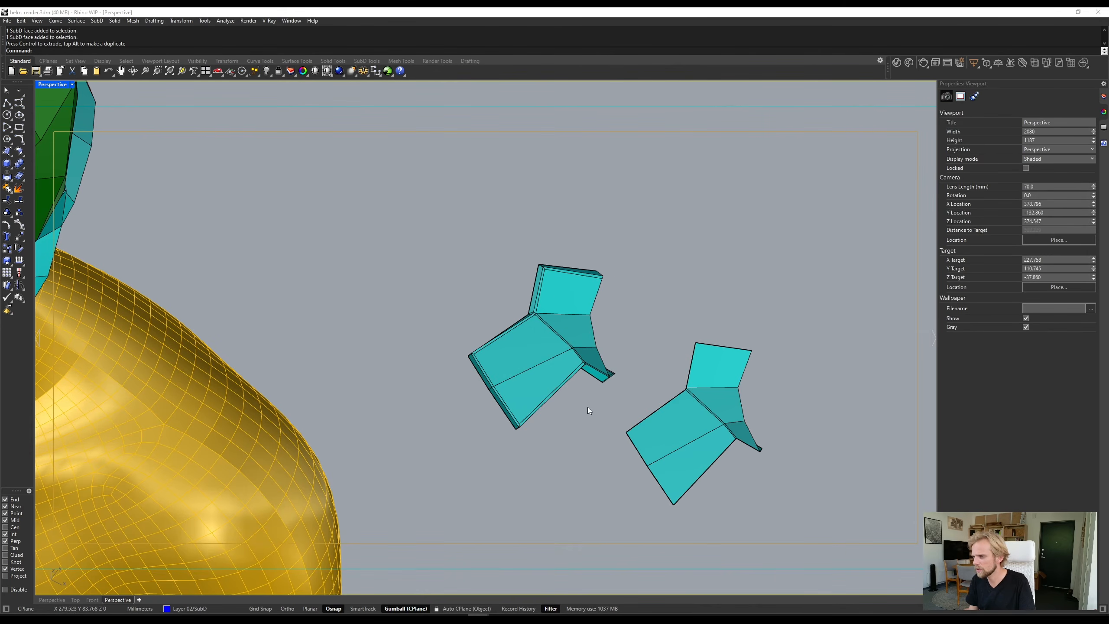
pyautogui.moveTo(587, 407); pyautogui.dragTo(473, 316)
pyautogui.press('Delete')
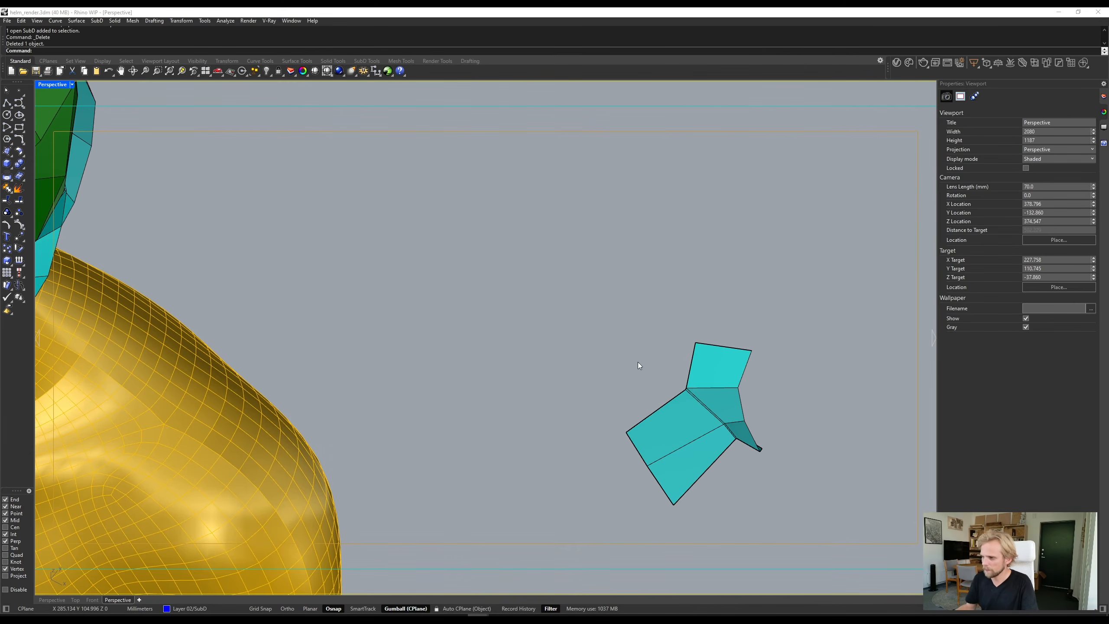
# - Select the two long edges bounding the upper narrow strip on the copied faces
pyautogui.scroll(5, 627, 363)
pyautogui.keyDown('ctrl'); pyautogui.keyDown('shift'); pyautogui.click(622, 381); pyautogui.keyUp('shift'); pyautogui.keyUp('ctrl')
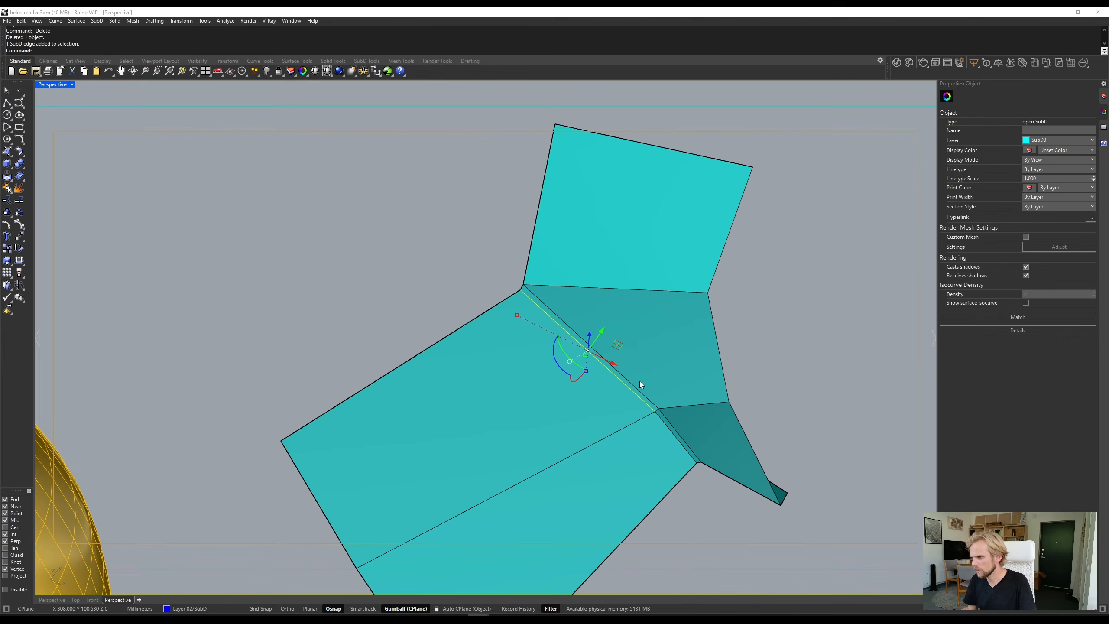
pyautogui.keyDown('ctrl'); pyautogui.keyDown('shift'); pyautogui.click(639, 388); pyautogui.keyUp('shift'); pyautogui.keyUp('ctrl')
pyautogui.write('STEPTree')
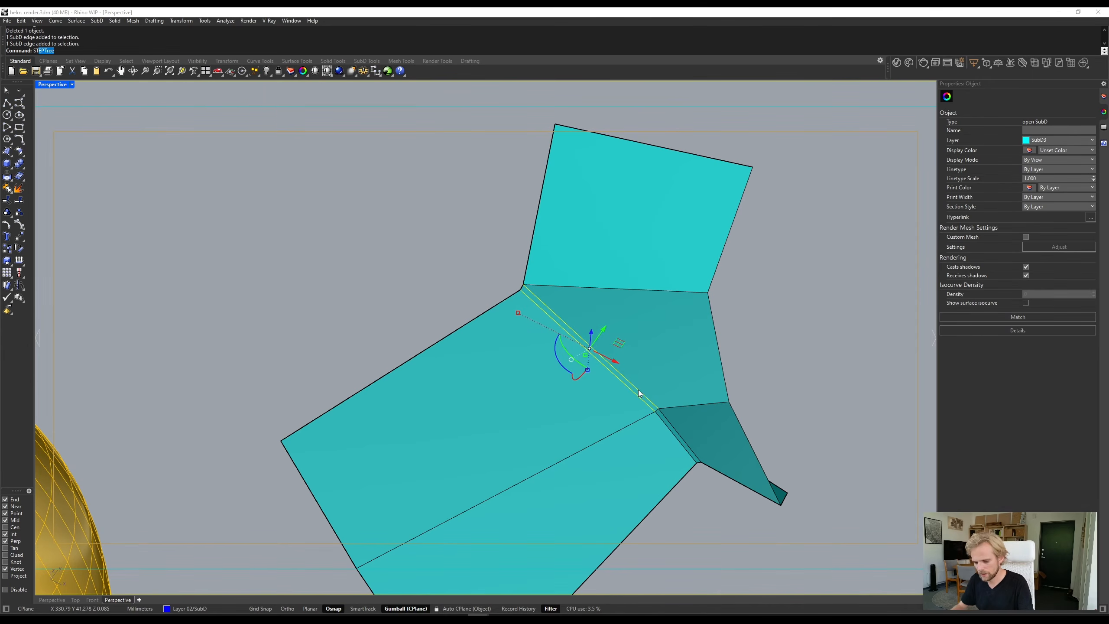
pyautogui.press('Return')
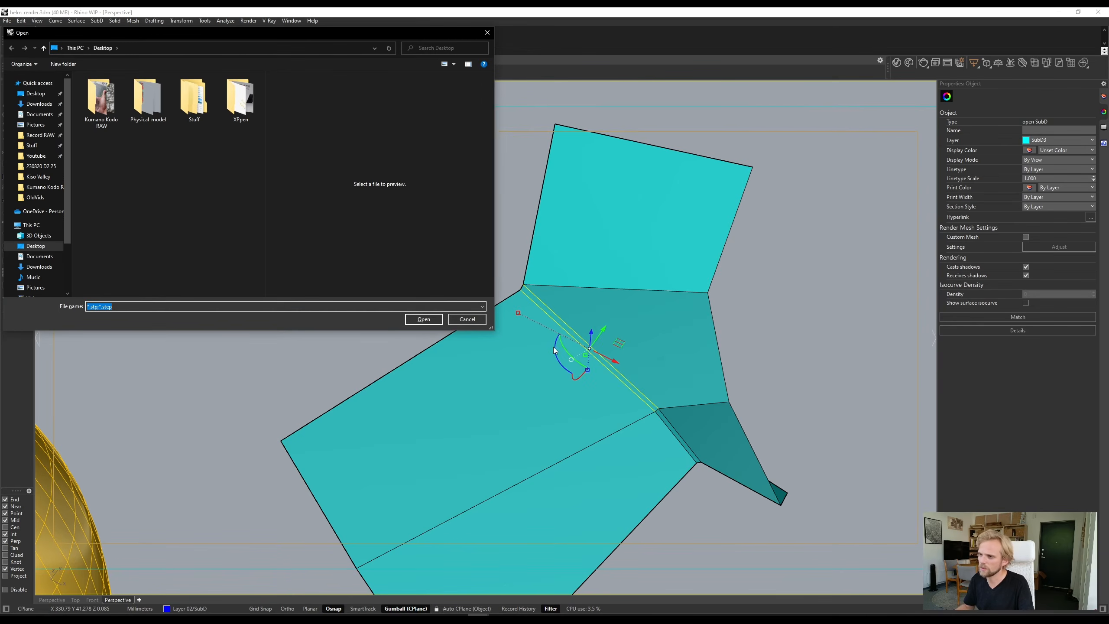
pyautogui.click(467, 320)
pyautogui.press('Return')
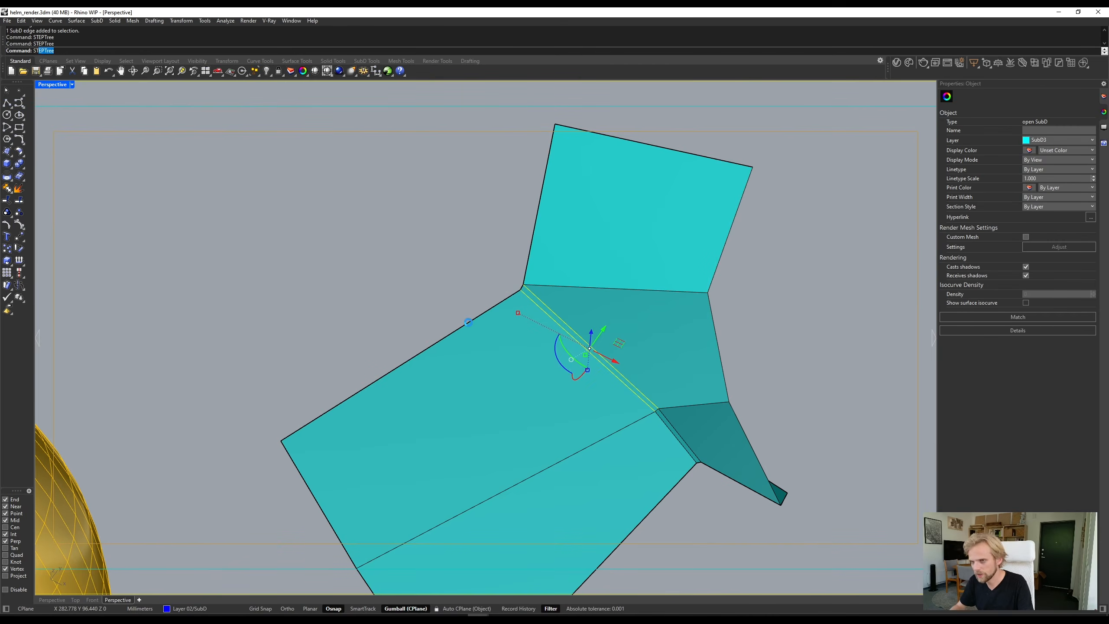
pyautogui.click(482, 319)
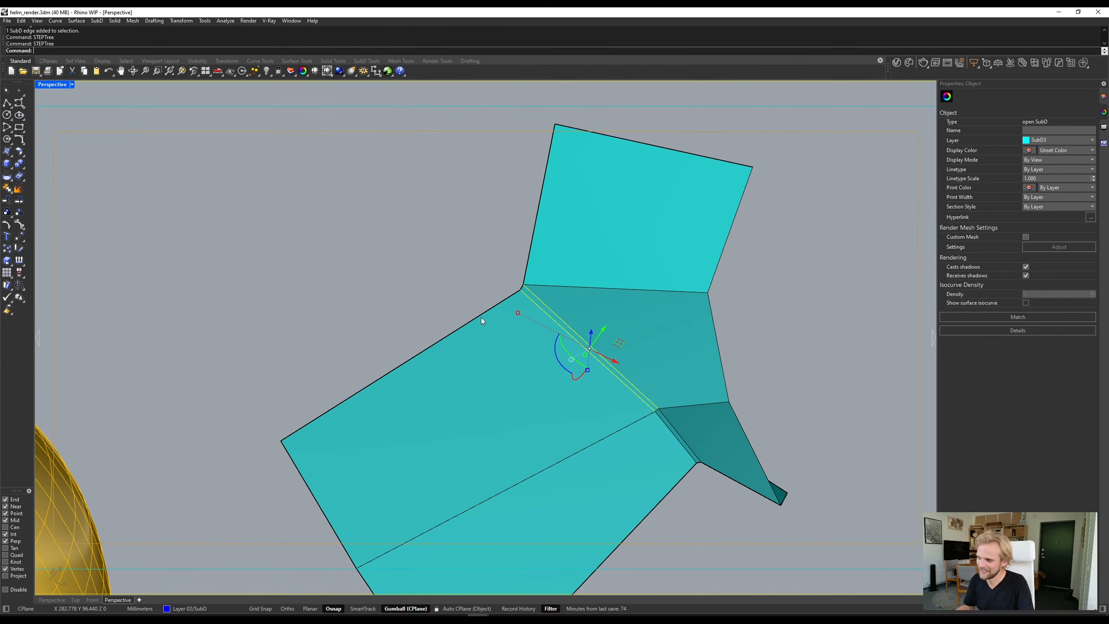
# - Stitch the two selected strip edges together at their average location
pyautogui.write('Stitch')
pyautogui.press('Return')
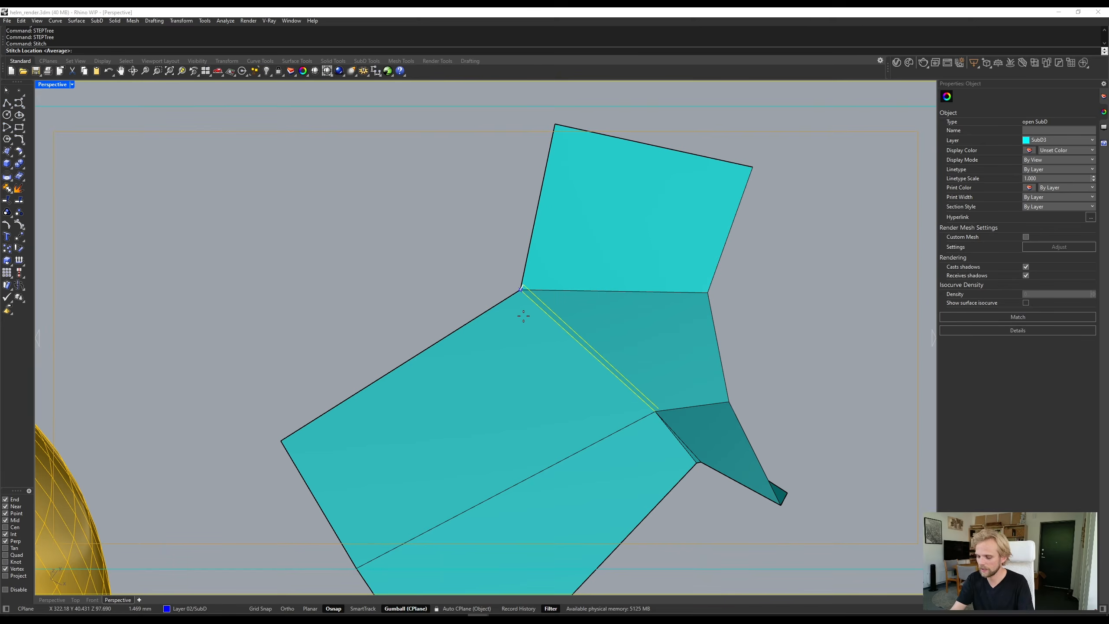
pyautogui.press('Return')
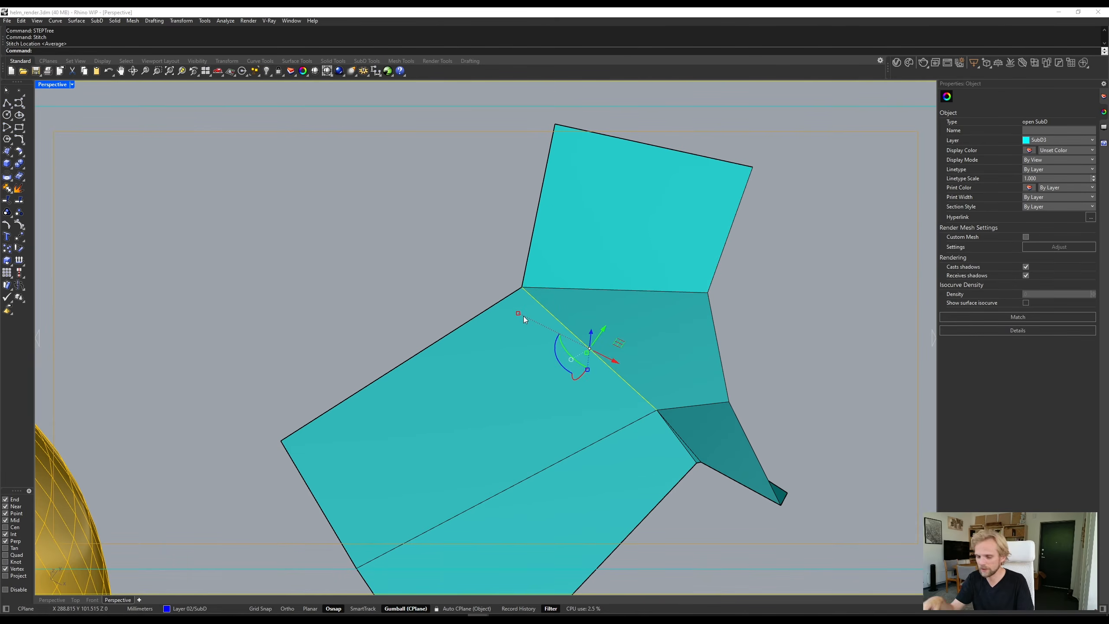
pyautogui.press('Escape')
# - Stitch the two vertices at the open end of the remaining narrow strip to close it
pyautogui.keyDown('shift'); pyautogui.moveTo(587, 432); pyautogui.dragTo(477, 321, button='right'); pyautogui.keyUp('shift')
pyautogui.scroll(4, 441, 237)
pyautogui.scroll(-2, 503, 272)
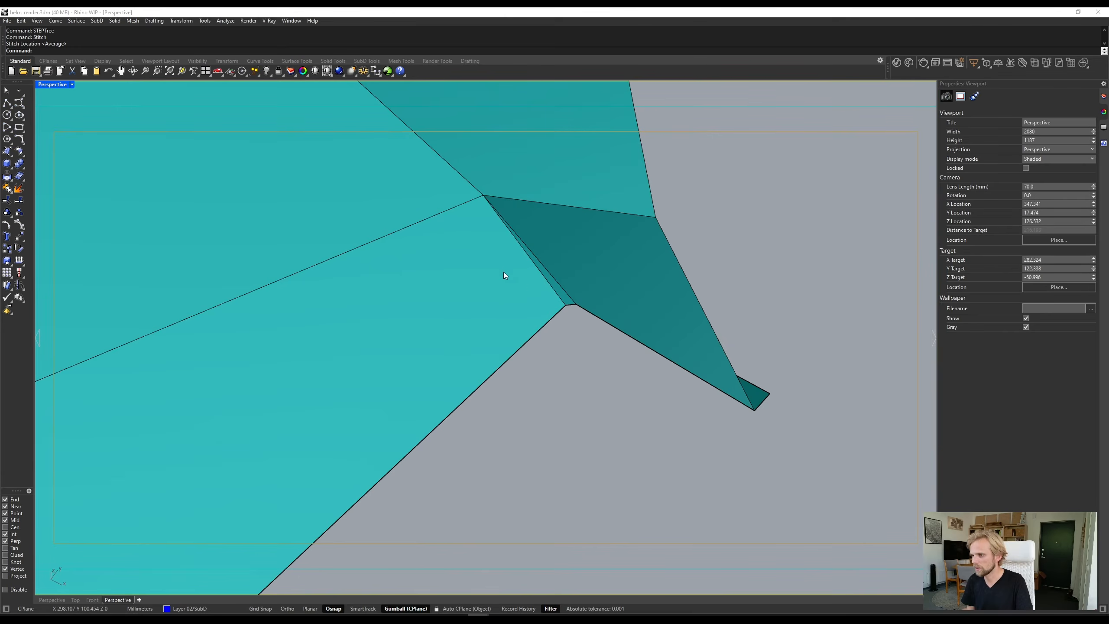
pyautogui.click(566, 305)
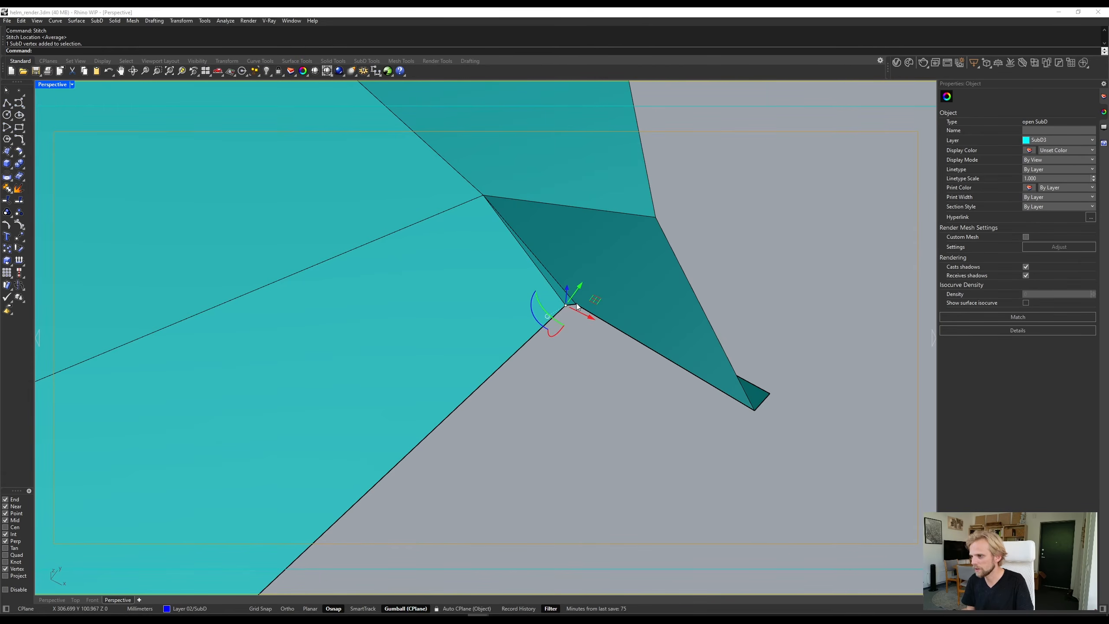
pyautogui.keyDown('shift'); pyautogui.click(576, 304); pyautogui.keyUp('shift')
pyautogui.press('Return')
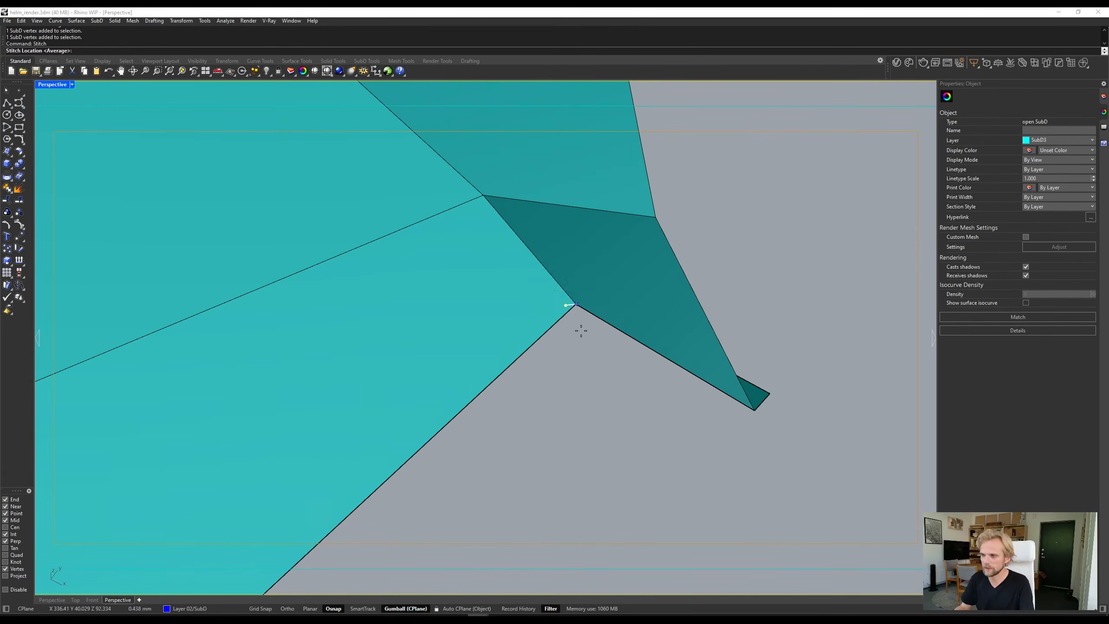
pyautogui.press('Escape')
pyautogui.scroll(-5, 562, 306)
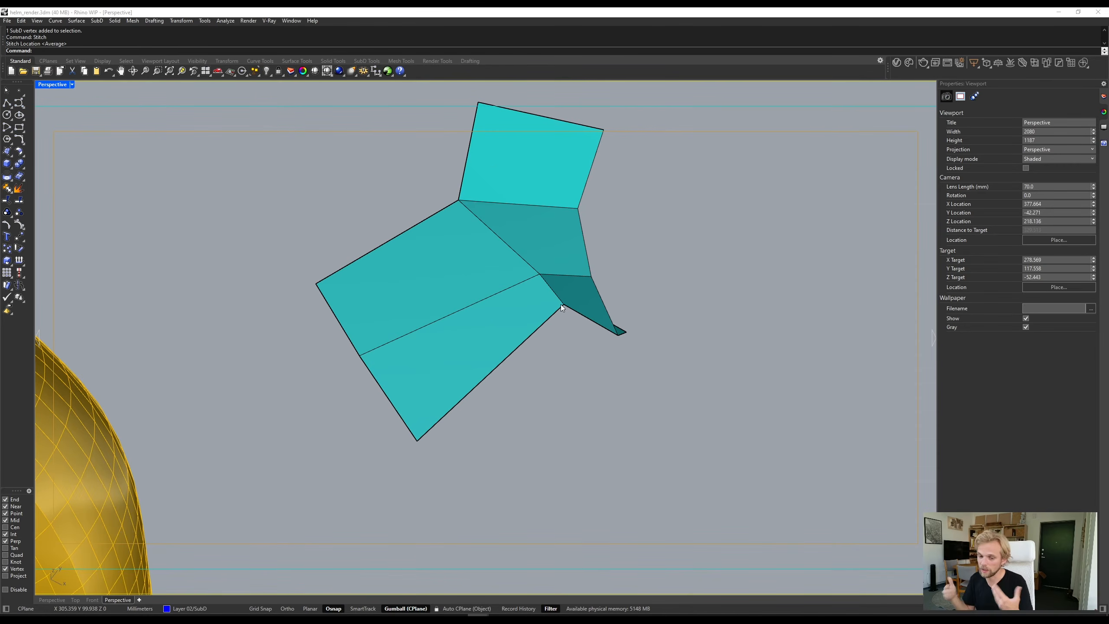
pyautogui.moveTo(562, 308); pyautogui.dragTo(419, 327, button='right')
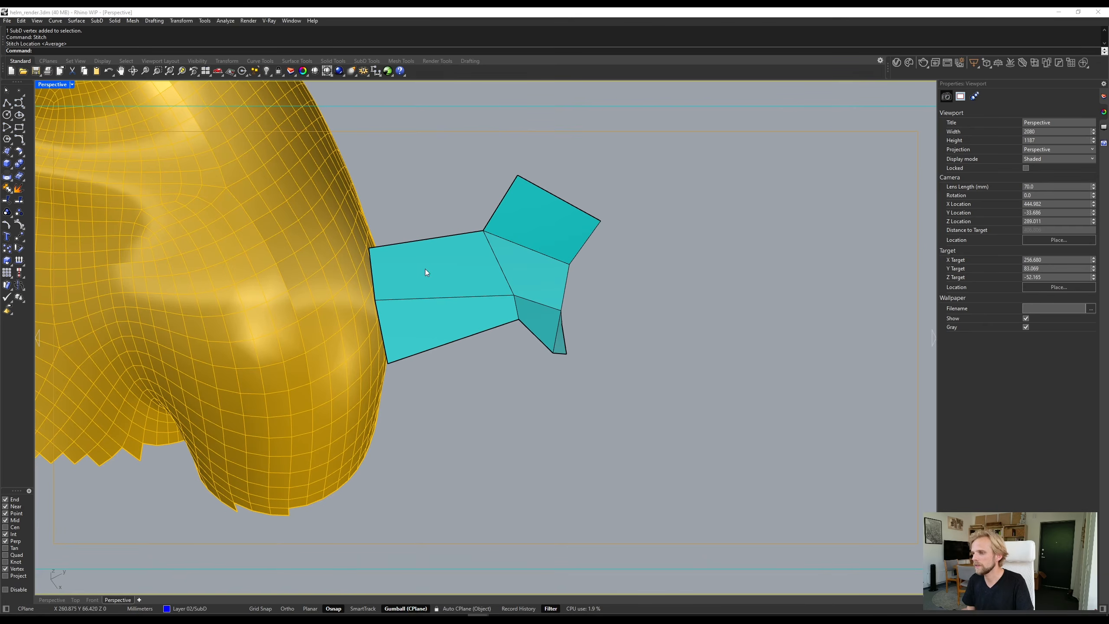
# - Extrude the simplified open SubD panel 2 mm along its normals to give it thickness
pyautogui.click(465, 276)
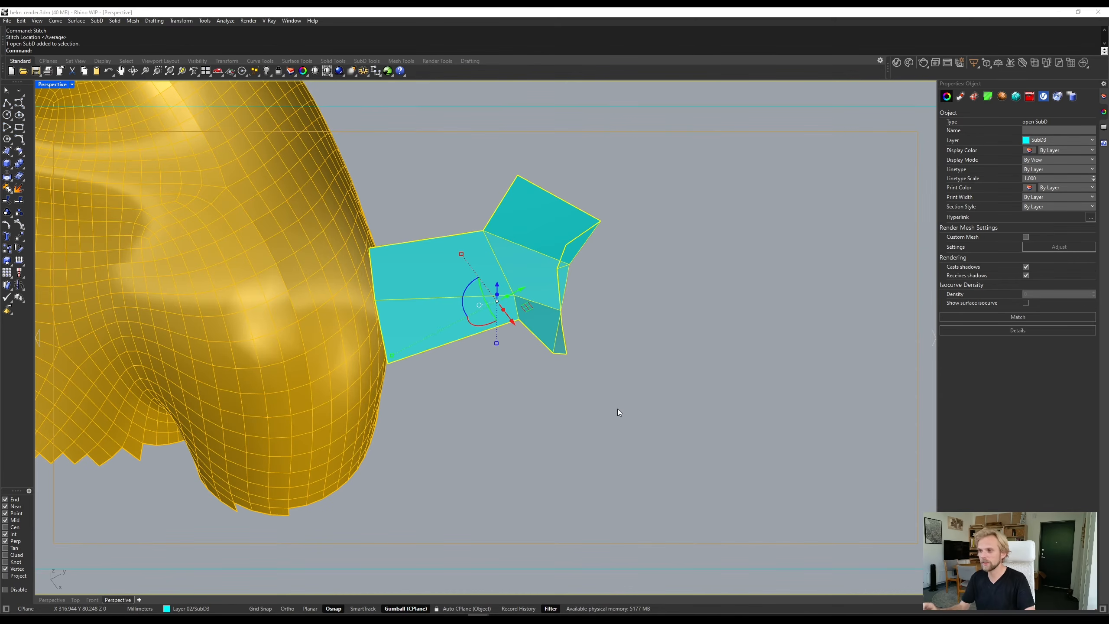
pyautogui.write('Extur')
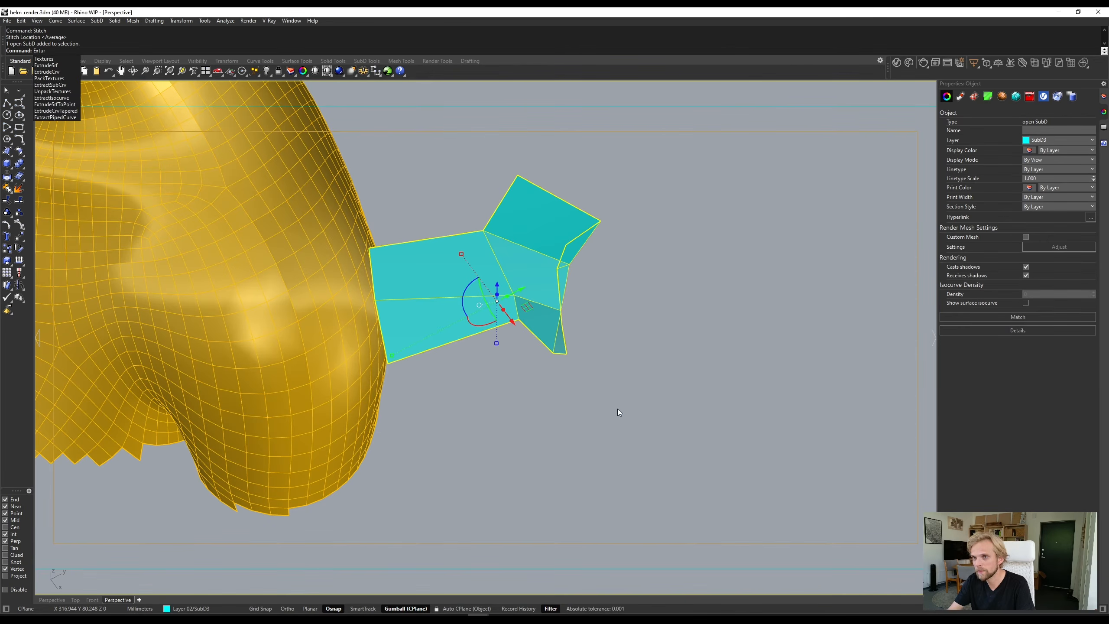
pyautogui.press('BackSpace')
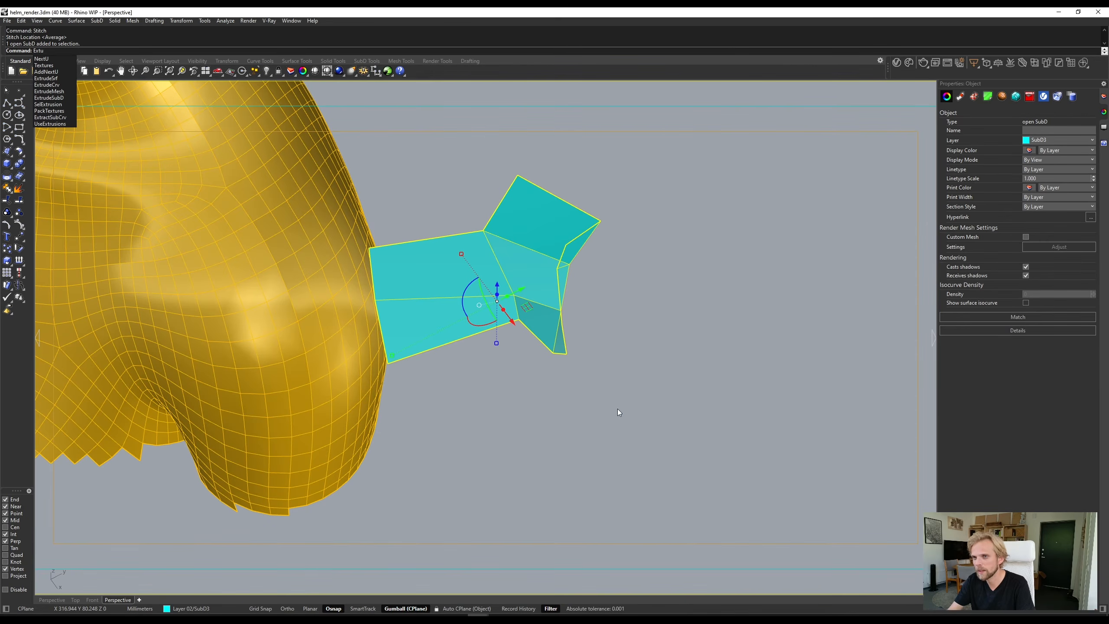
pyautogui.write('des')
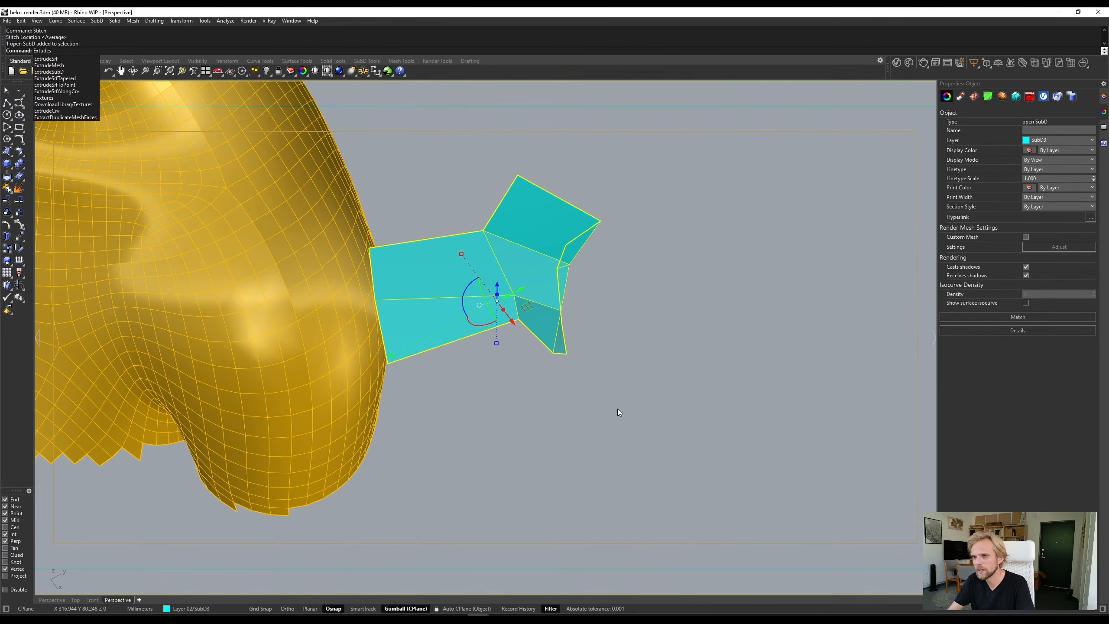
pyautogui.write('ubd')
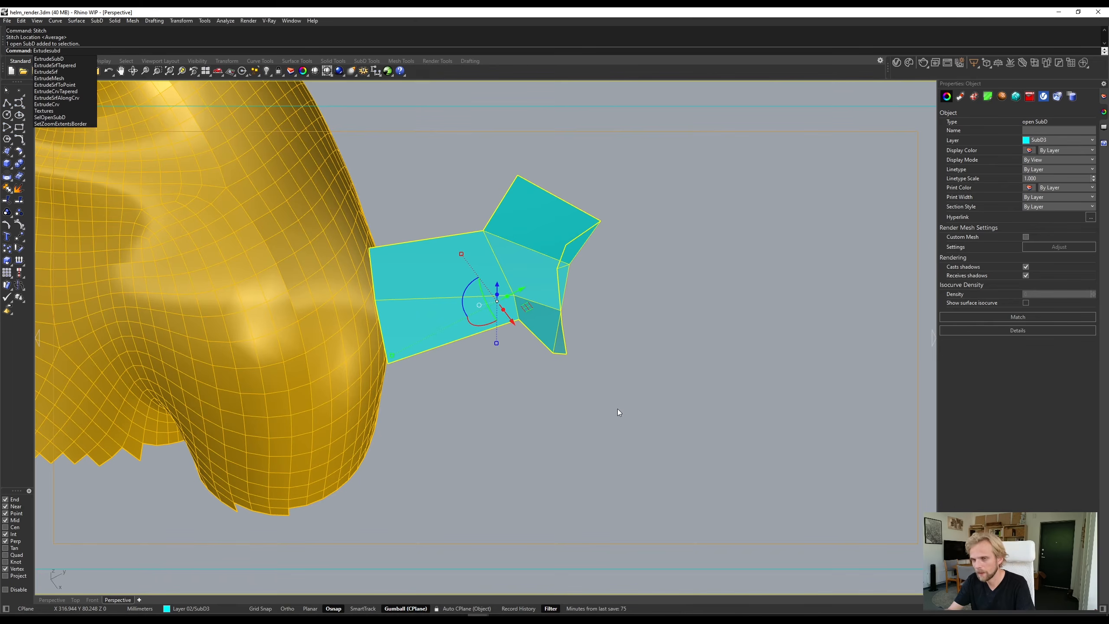
pyautogui.press('Return')
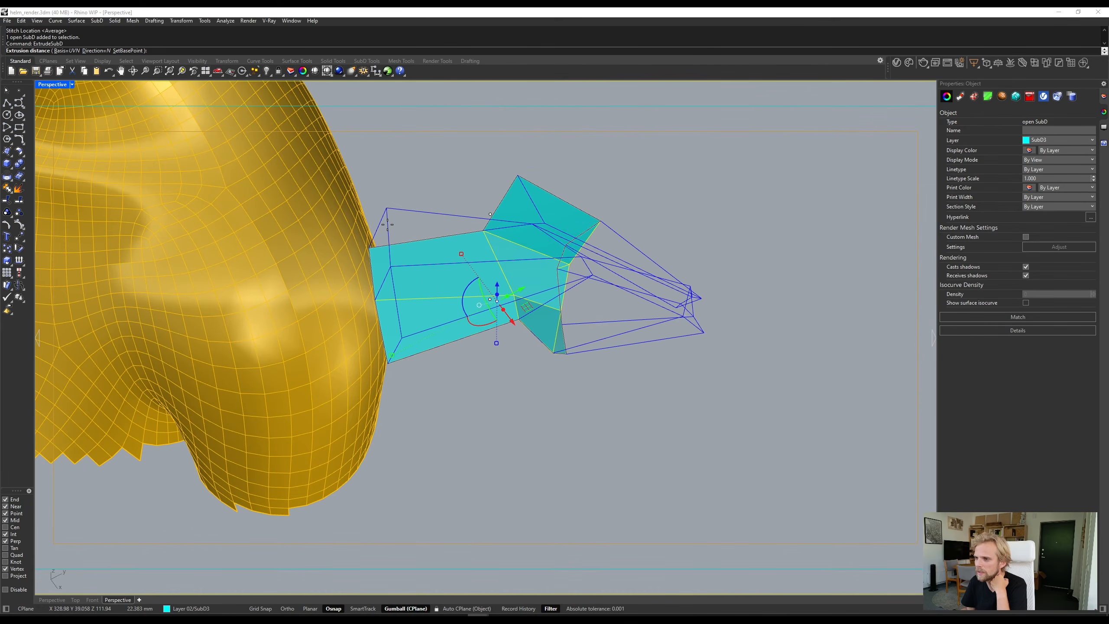
pyautogui.moveTo(414, 211); pyautogui.dragTo(441, 228, button='right')
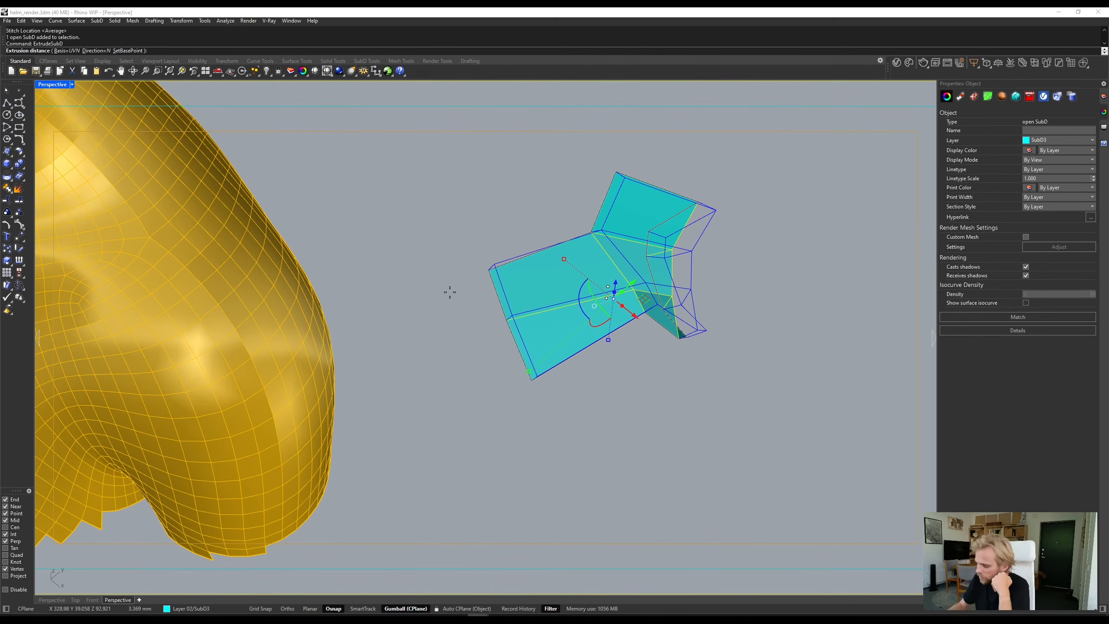
pyautogui.press('Return')
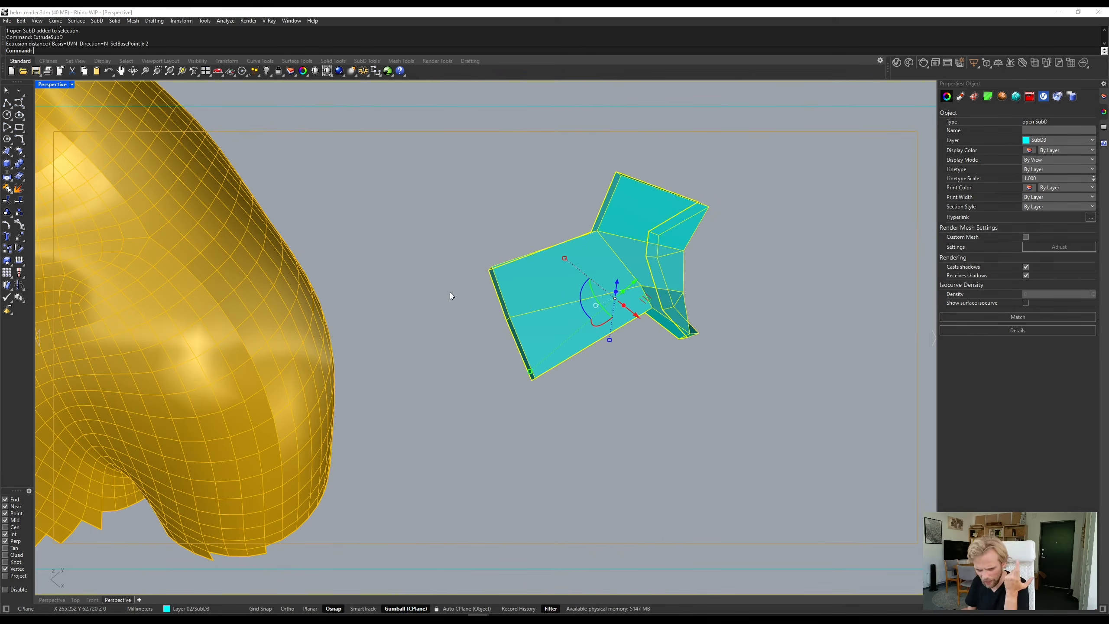
pyautogui.click(505, 380)
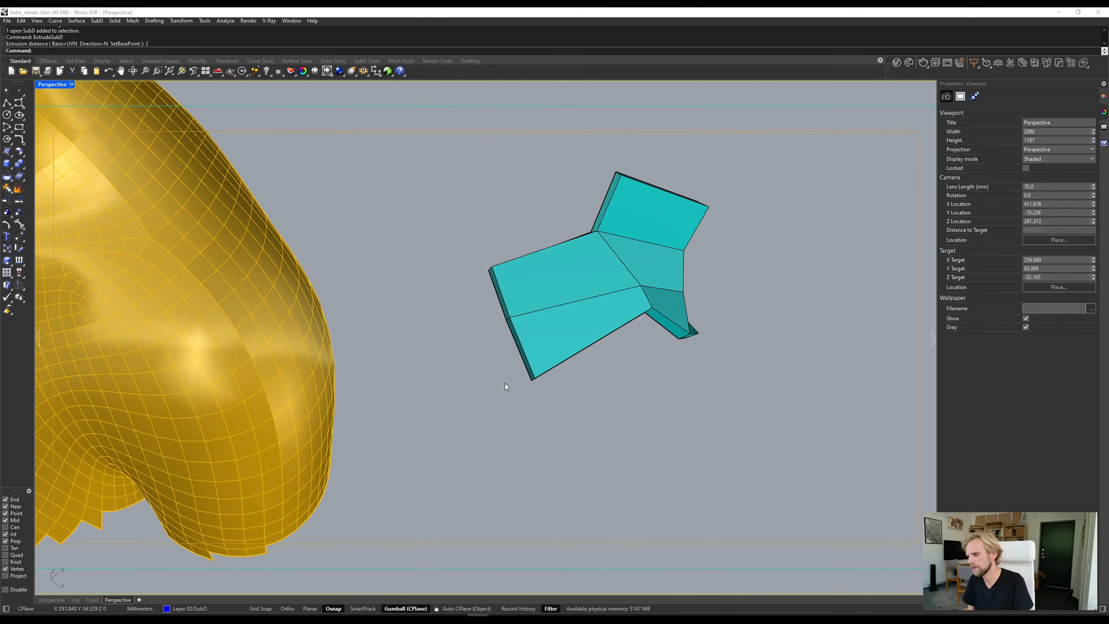
# - Zoom to the thickened panel and compare its smooth and flat SubD display from several angles
pyautogui.moveTo(505, 383); pyautogui.dragTo(631, 278, button='right')
pyautogui.click(744, 103)
pyautogui.write('Z')
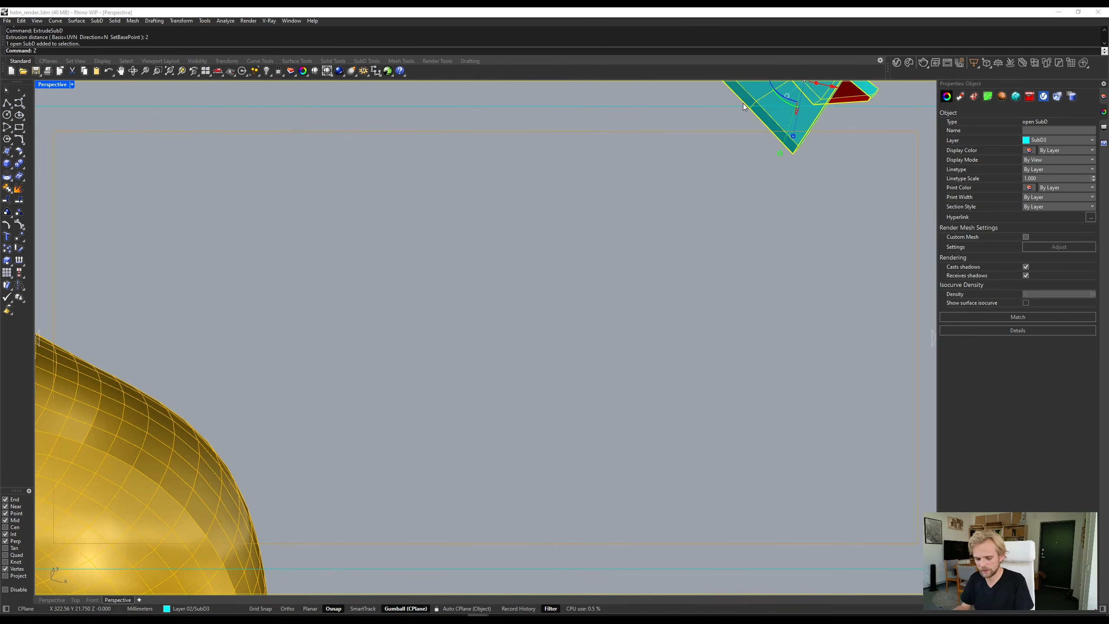
pyautogui.write('S')
pyautogui.press('Return')
pyautogui.click(825, 213)
pyautogui.moveTo(825, 213); pyautogui.dragTo(559, 297, button='right')
pyautogui.press('Tab')
pyautogui.scroll(-3, 542, 296)
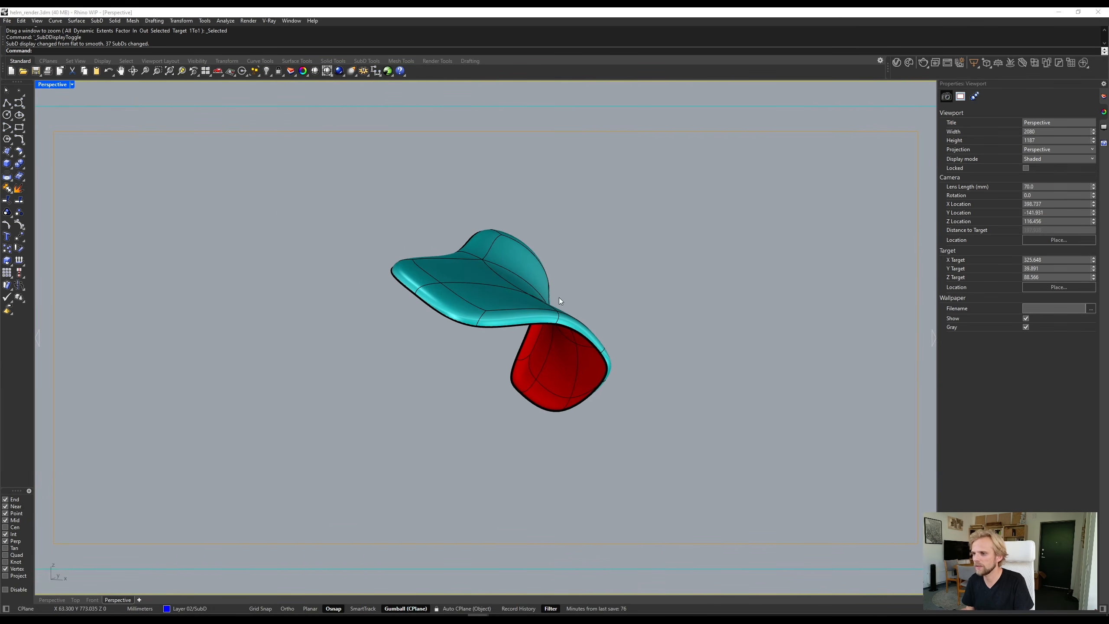
pyautogui.moveTo(550, 371); pyautogui.dragTo(584, 411, button='right')
pyautogui.scroll(3, 440, 326)
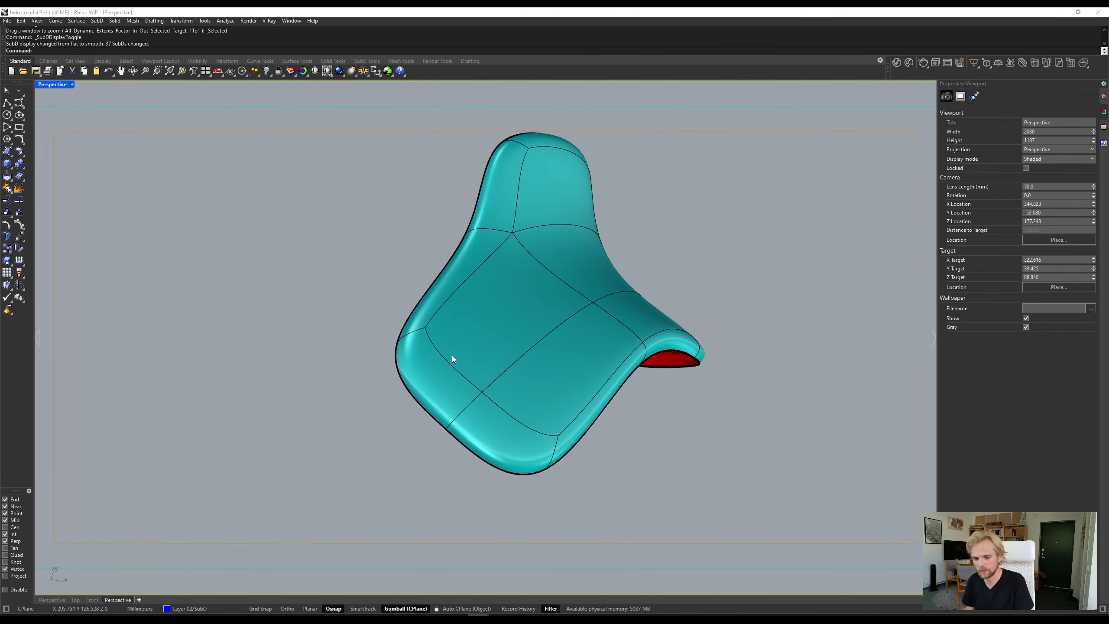
pyautogui.press('Tab')
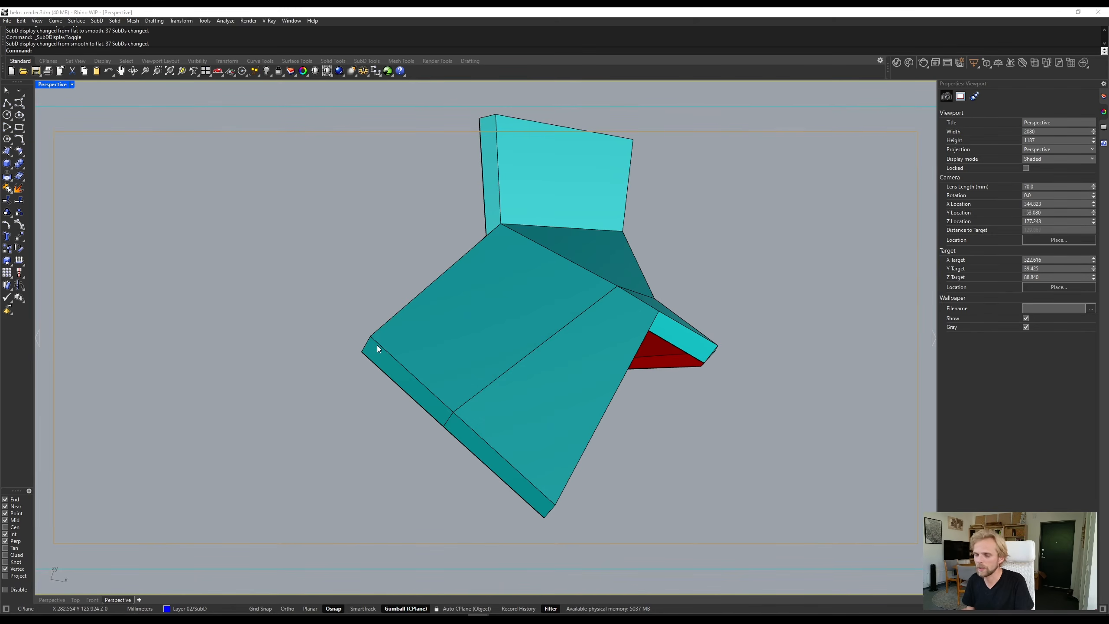
pyautogui.press('Tab')
pyautogui.press('Tab')
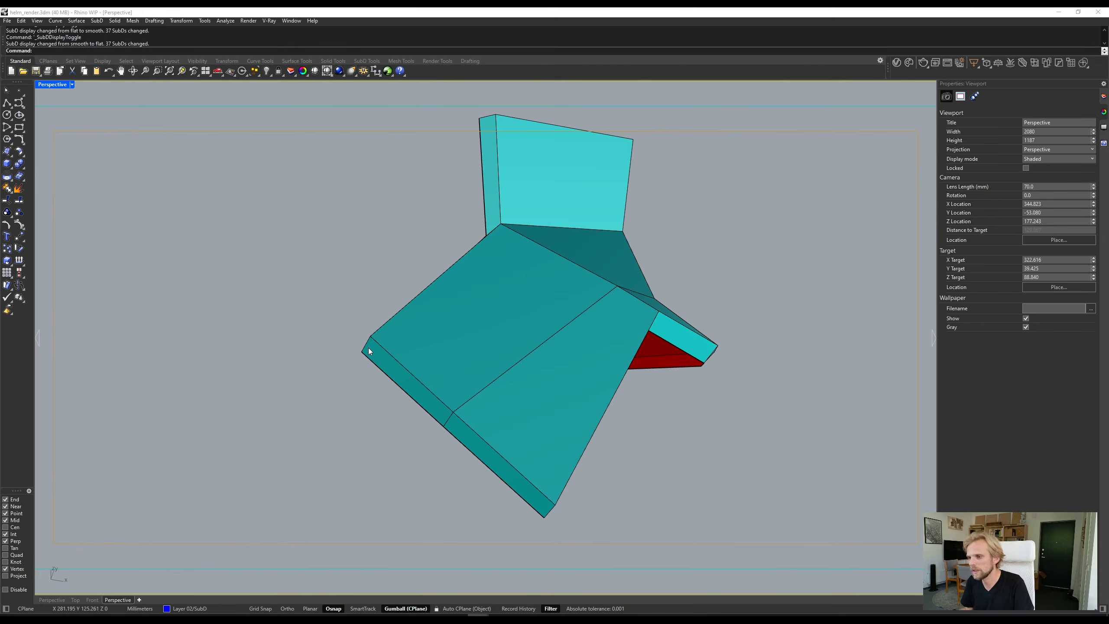
pyautogui.keyDown('ctrl'); pyautogui.keyDown('shift'); pyautogui.click(364, 345); pyautogui.keyUp('shift'); pyautogui.keyUp('ctrl')
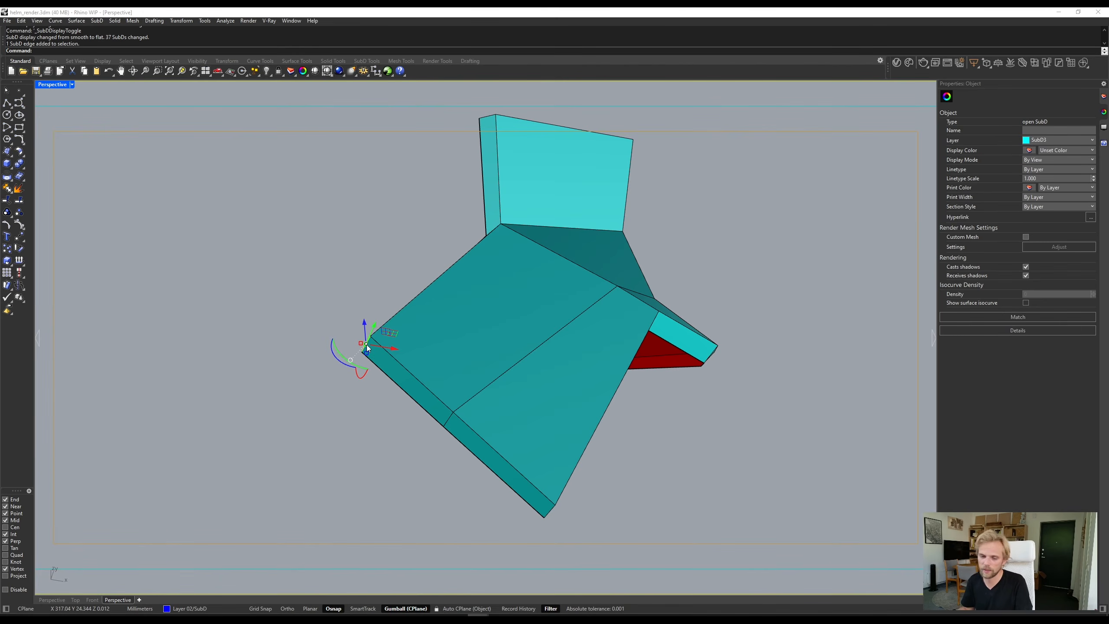
pyautogui.scroll(-2, 399, 329)
pyautogui.press('Escape')
pyautogui.moveTo(452, 377); pyautogui.dragTo(485, 392, button='right')
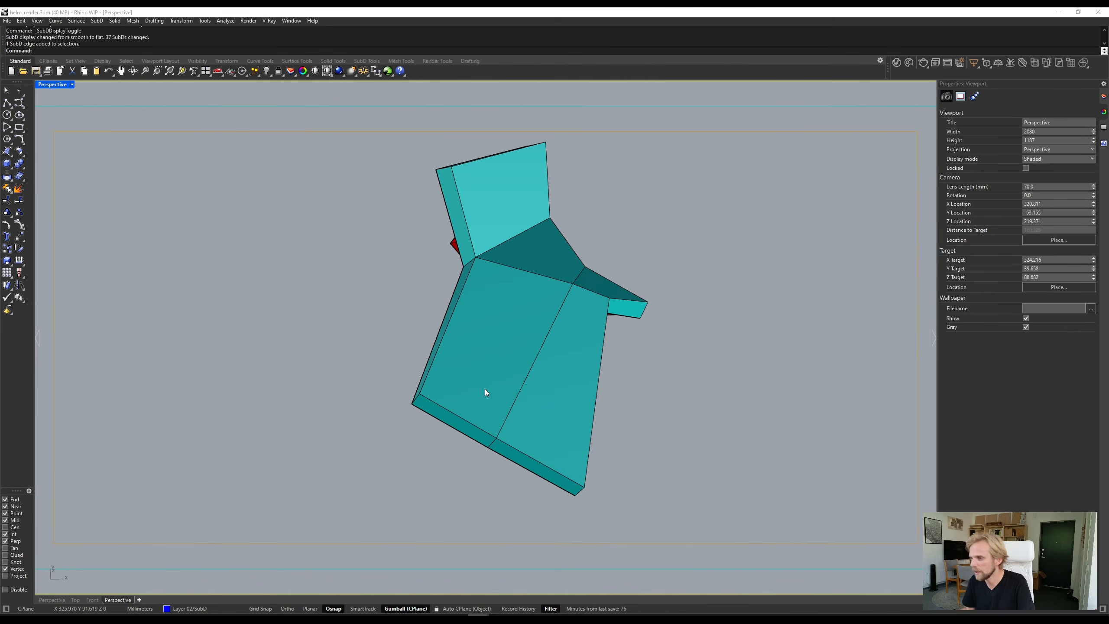
pyautogui.keyDown('ctrl'); pyautogui.keyDown('shift'); pyautogui.click(485, 389); pyautogui.keyUp('shift'); pyautogui.keyUp('ctrl')
pyautogui.keyDown('ctrl'); pyautogui.keyDown('shift'); pyautogui.click(526, 390); pyautogui.keyUp('shift'); pyautogui.keyUp('ctrl')
pyautogui.click(653, 442)
pyautogui.scroll(3, 413, 388)
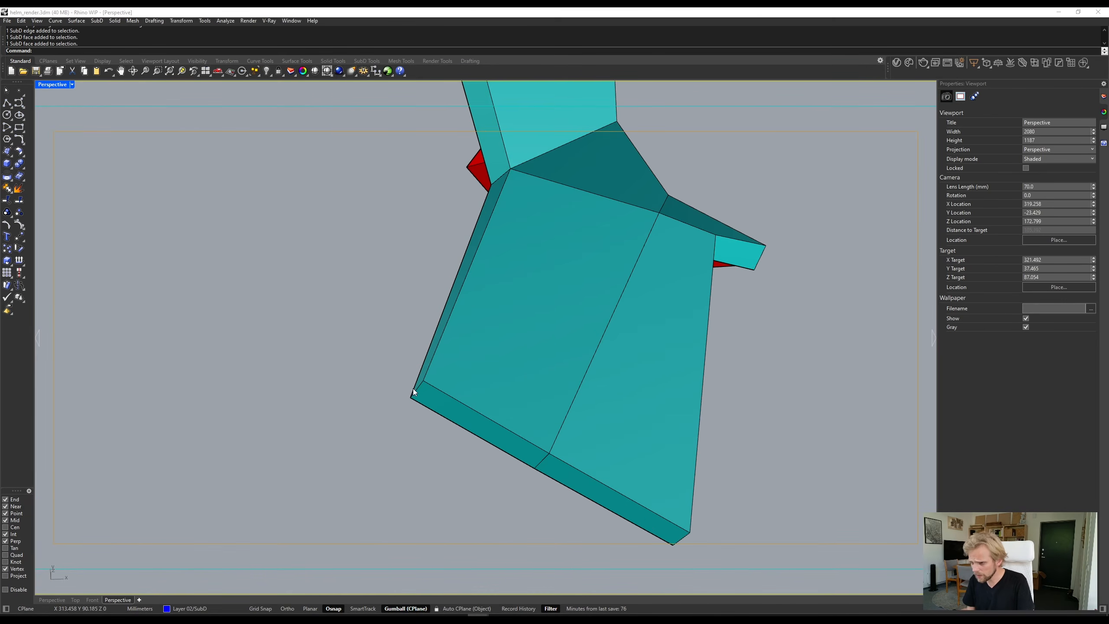
# - Bevel the short thickness edge at the outer corner of the wide panel arm by 0.2 mm
pyautogui.moveTo(520, 427); pyautogui.dragTo(449, 396, button='right')
pyautogui.keyDown('ctrl'); pyautogui.keyDown('shift'); pyautogui.click(448, 395); pyautogui.keyUp('shift'); pyautogui.keyUp('ctrl')
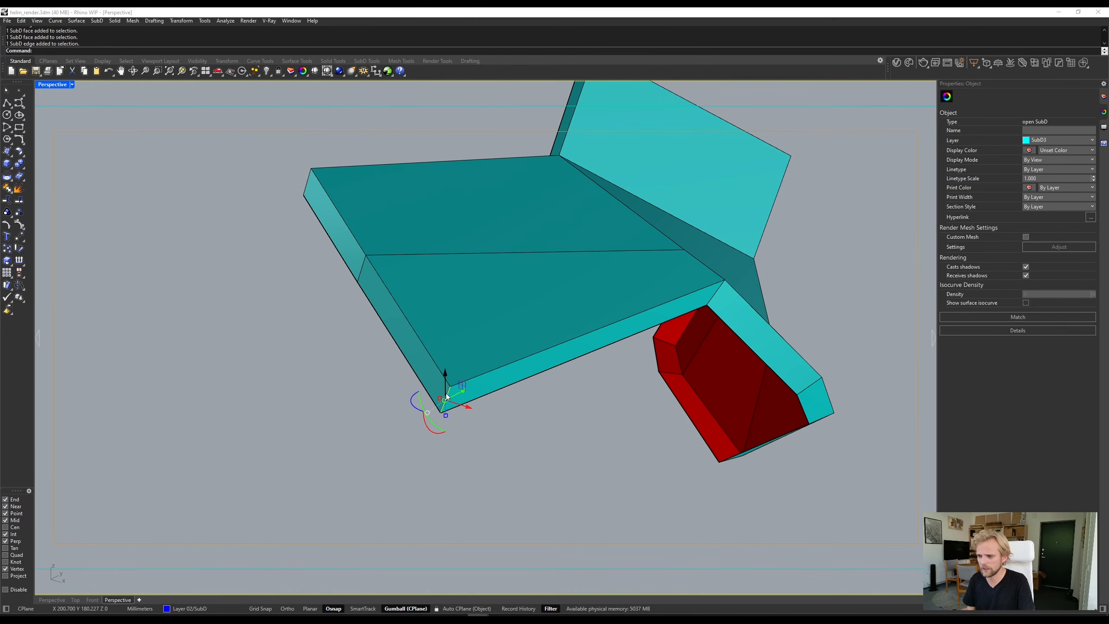
pyautogui.scroll(2, 445, 394)
pyautogui.write('Bevel')
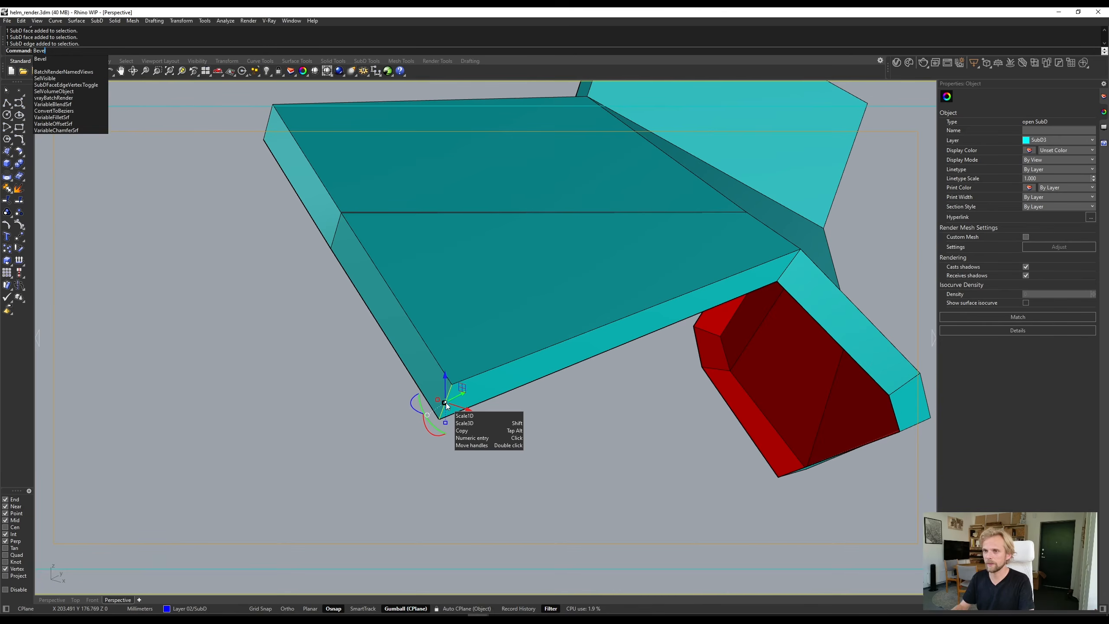
pyautogui.press('Return')
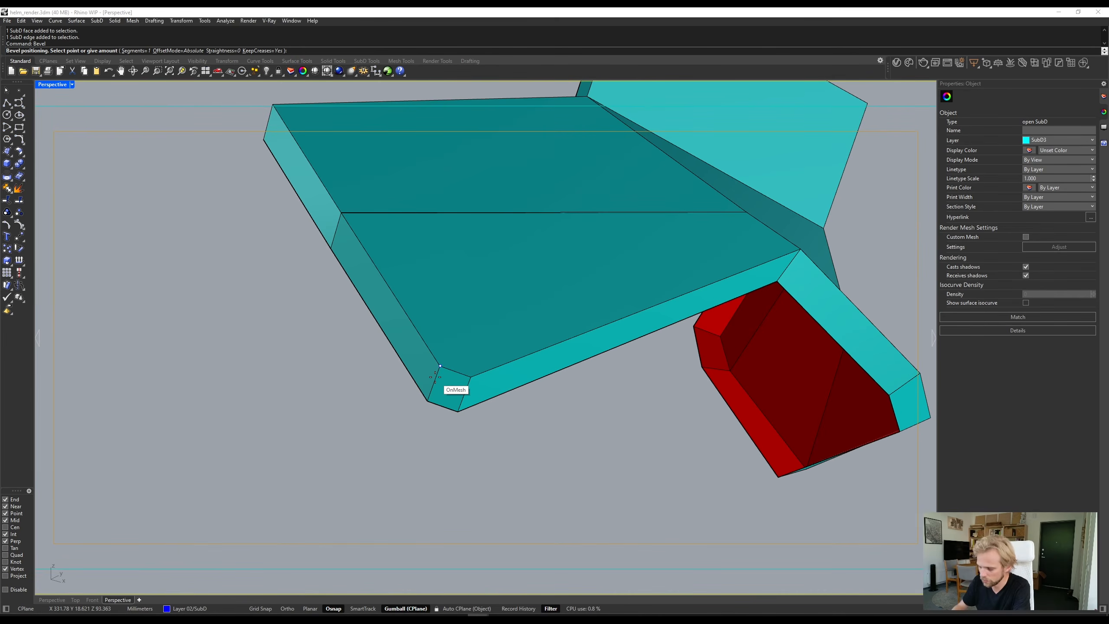
pyautogui.press('Return')
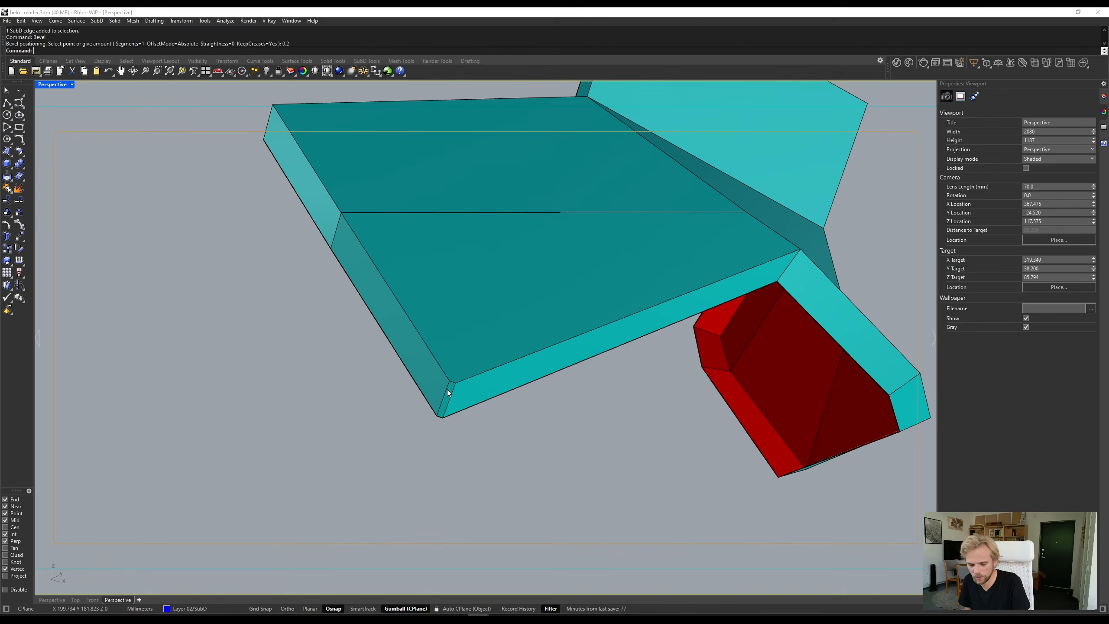
# - Examine the beveled corner in smooth display, and compare the corners of the two large outer faces in flat display
pyautogui.press('Tab')
pyautogui.scroll(-2, 456, 382)
pyautogui.moveTo(455, 382); pyautogui.dragTo(435, 424, button='right')
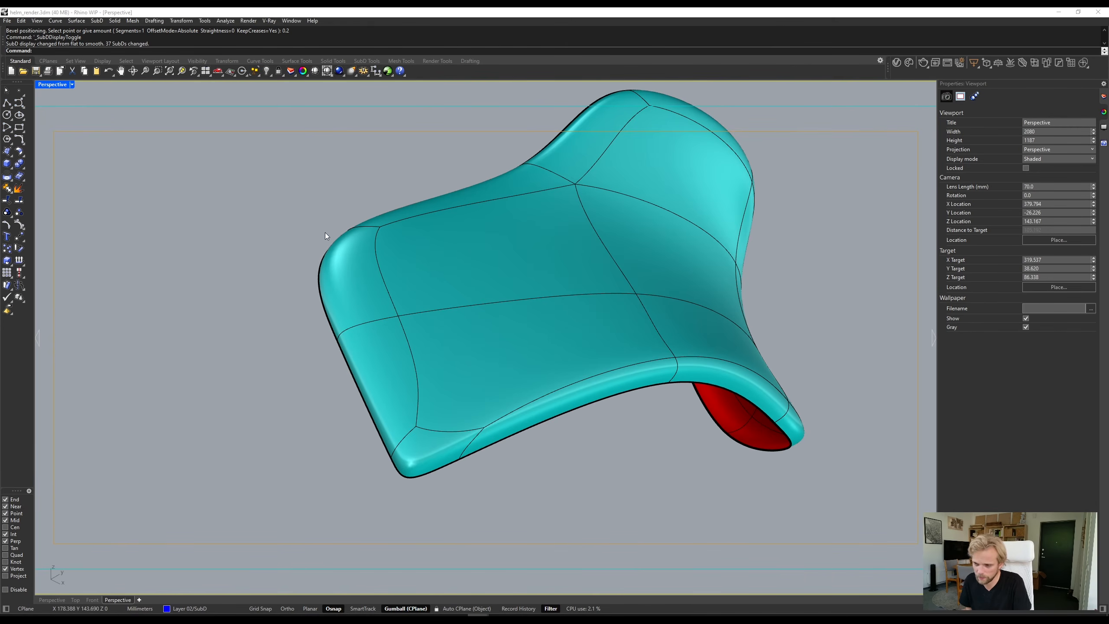
pyautogui.press('Tab')
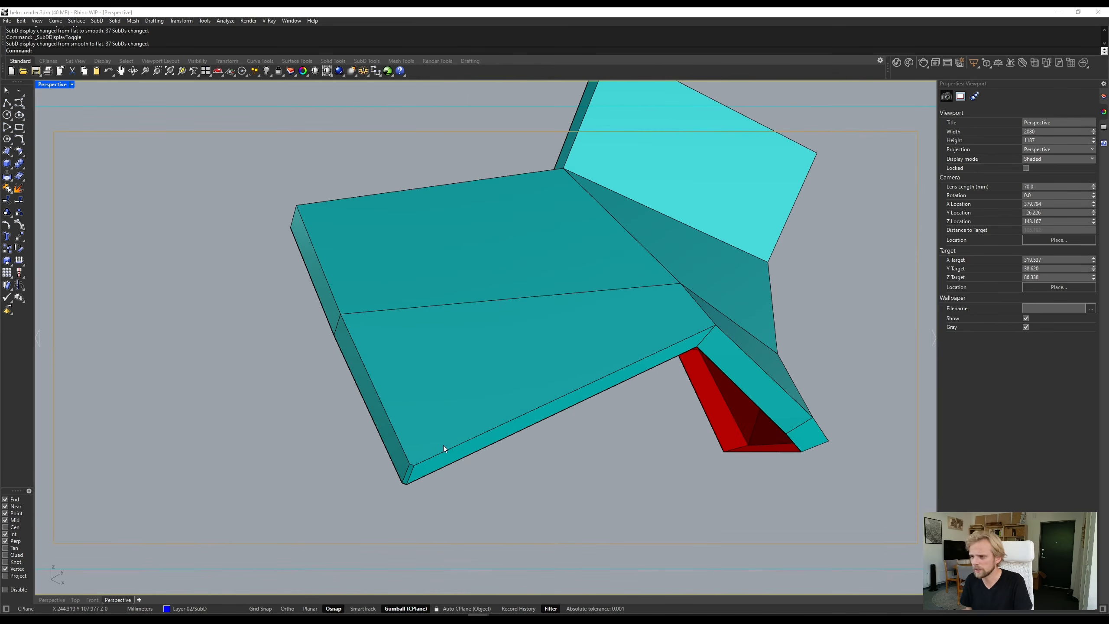
pyautogui.keyDown('ctrl'); pyautogui.keyDown('shift'); pyautogui.click(457, 367); pyautogui.keyUp('shift'); pyautogui.keyUp('ctrl')
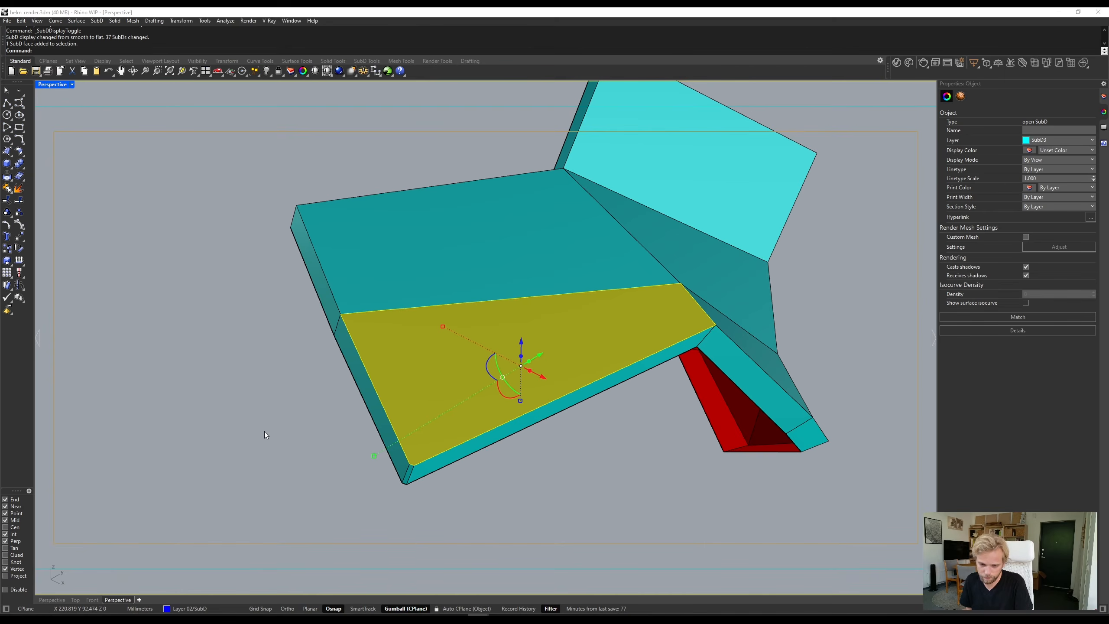
pyautogui.click(285, 422)
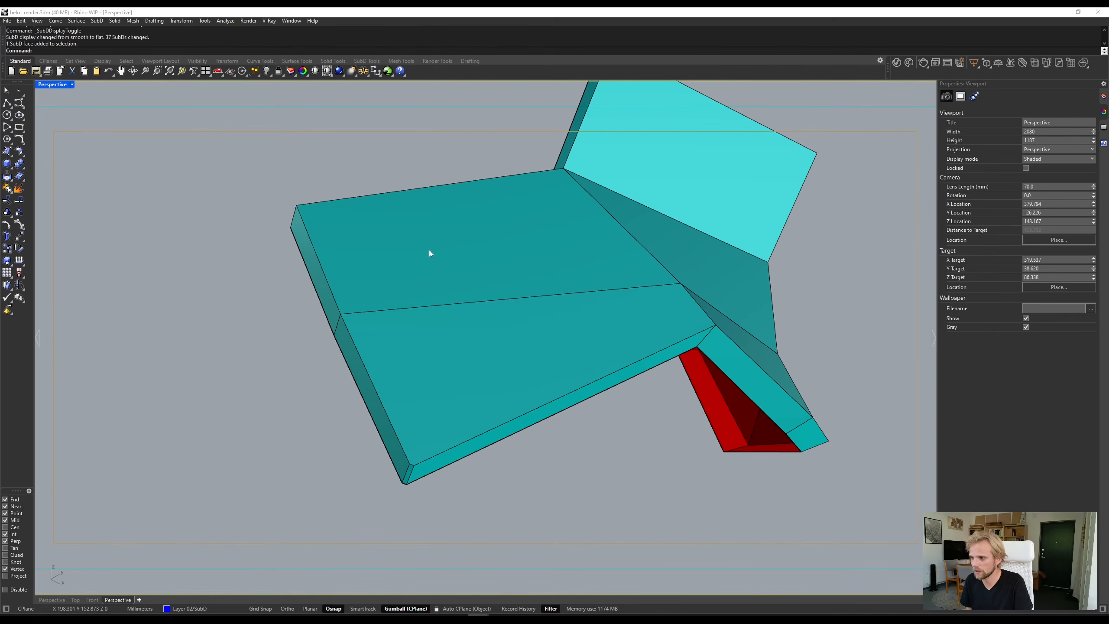
pyautogui.keyDown('ctrl'); pyautogui.keyDown('shift'); pyautogui.click(385, 231); pyautogui.keyUp('shift'); pyautogui.keyUp('ctrl')
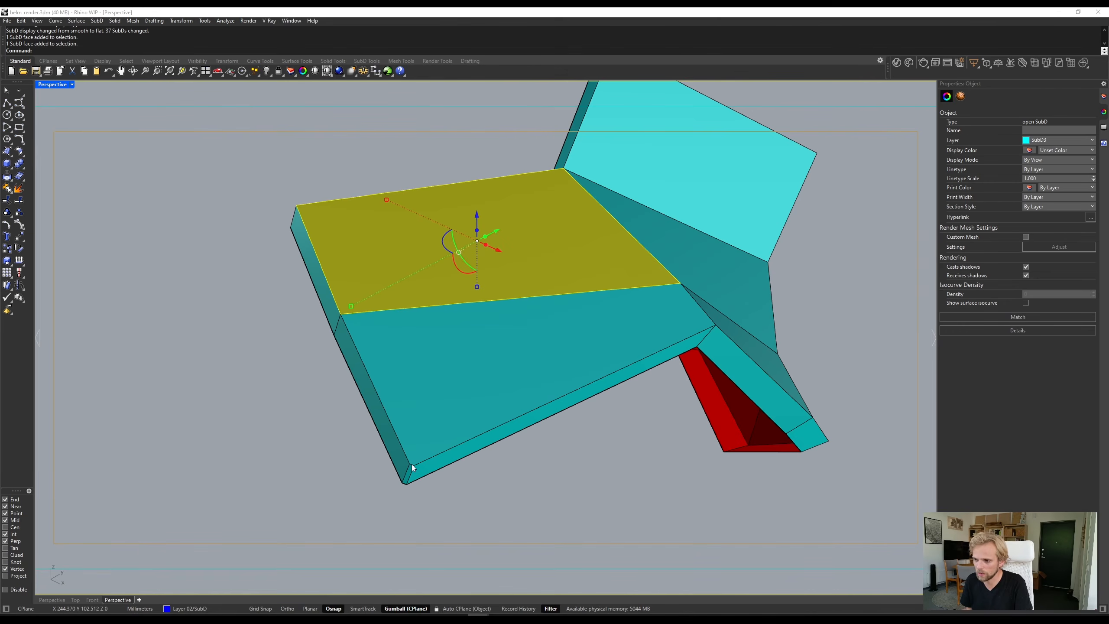
pyautogui.press('Escape')
pyautogui.keyDown('ctrl'); pyautogui.keyDown('shift'); pyautogui.click(412, 333); pyautogui.keyUp('shift'); pyautogui.keyUp('ctrl')
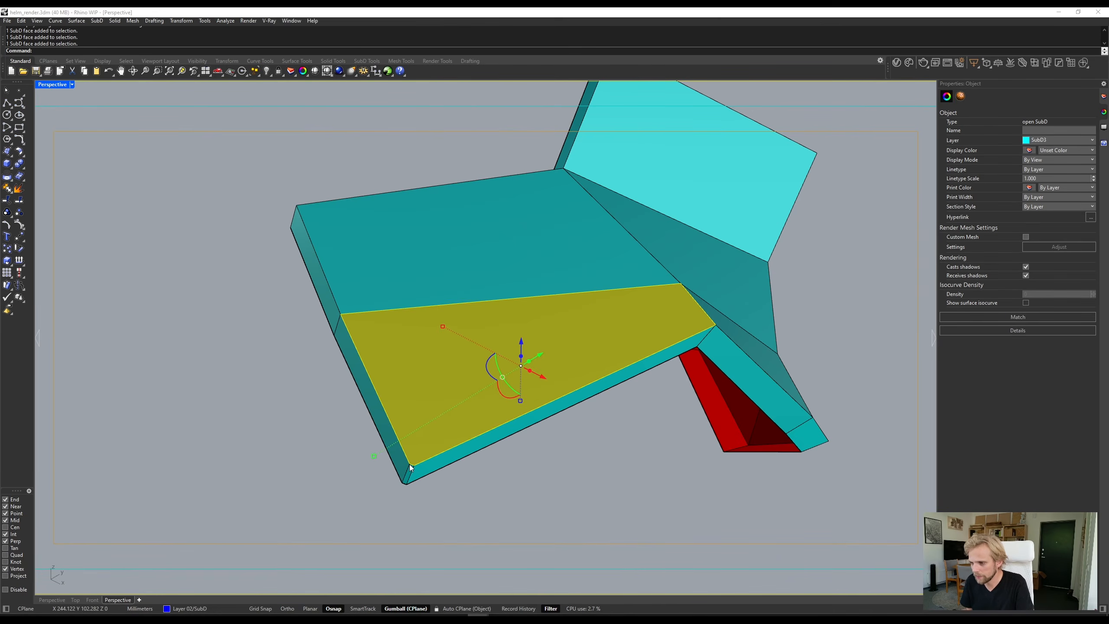
pyautogui.click(312, 475)
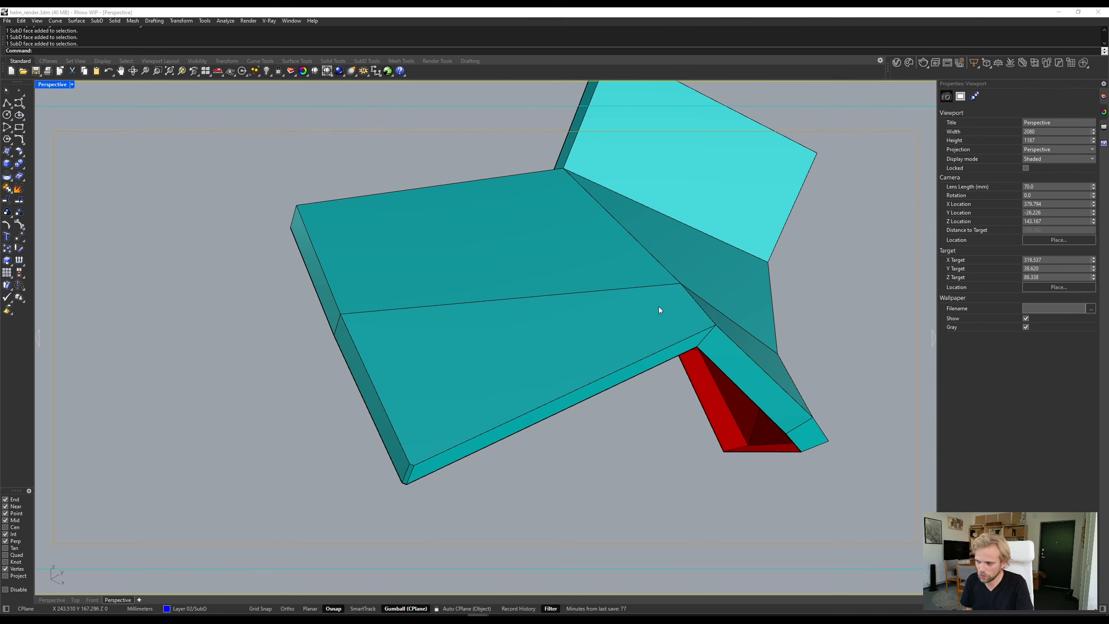
# - Undo the corner edge bevel on the thickened panel
pyautogui.moveTo(659, 306); pyautogui.dragTo(482, 344, button='right')
pyautogui.scroll(-2, 554, 364)
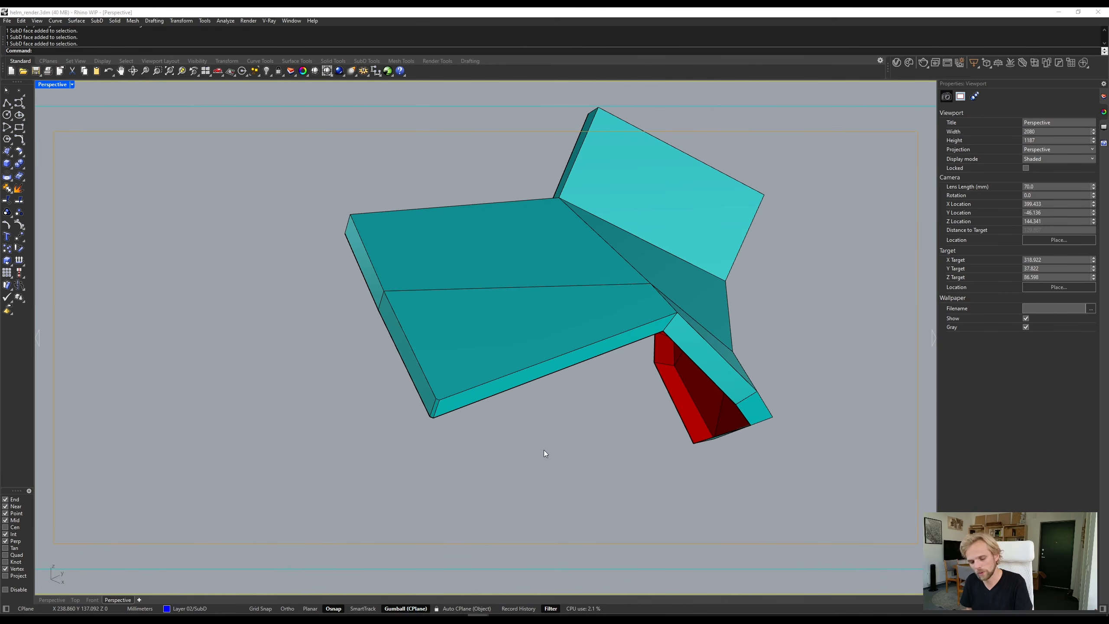
pyautogui.hotkey('ctrl', 'z')
pyautogui.moveTo(545, 450); pyautogui.dragTo(536, 456, button='right')
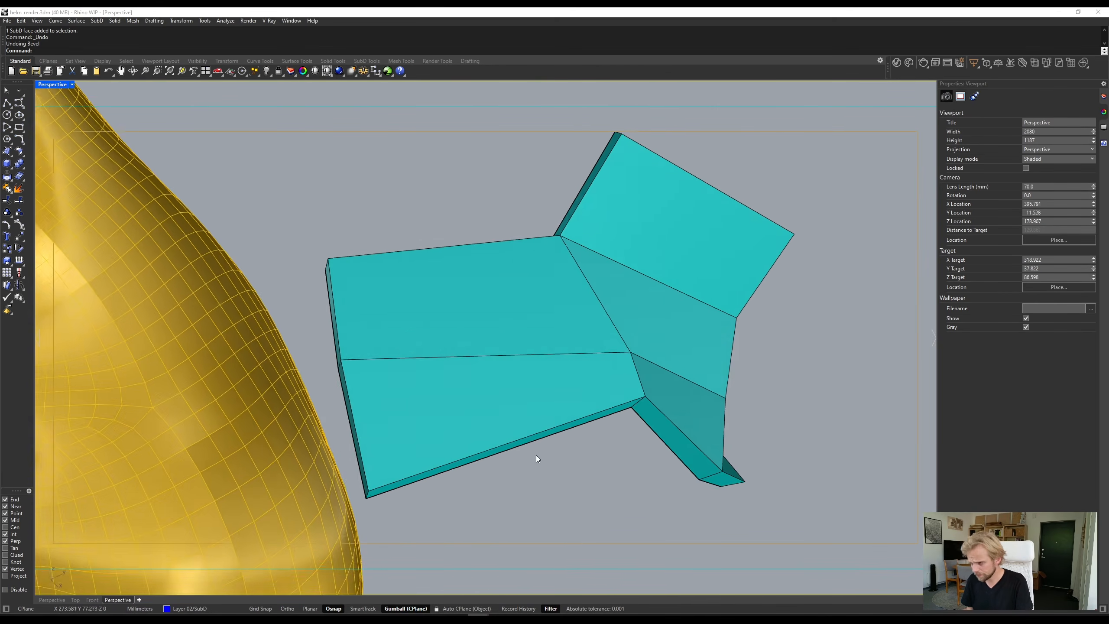
# - Select all the large outer faces of the thickened panel and inset them as a group by 0.5 mm
pyautogui.moveTo(552, 283); pyautogui.dragTo(618, 292, button='right')
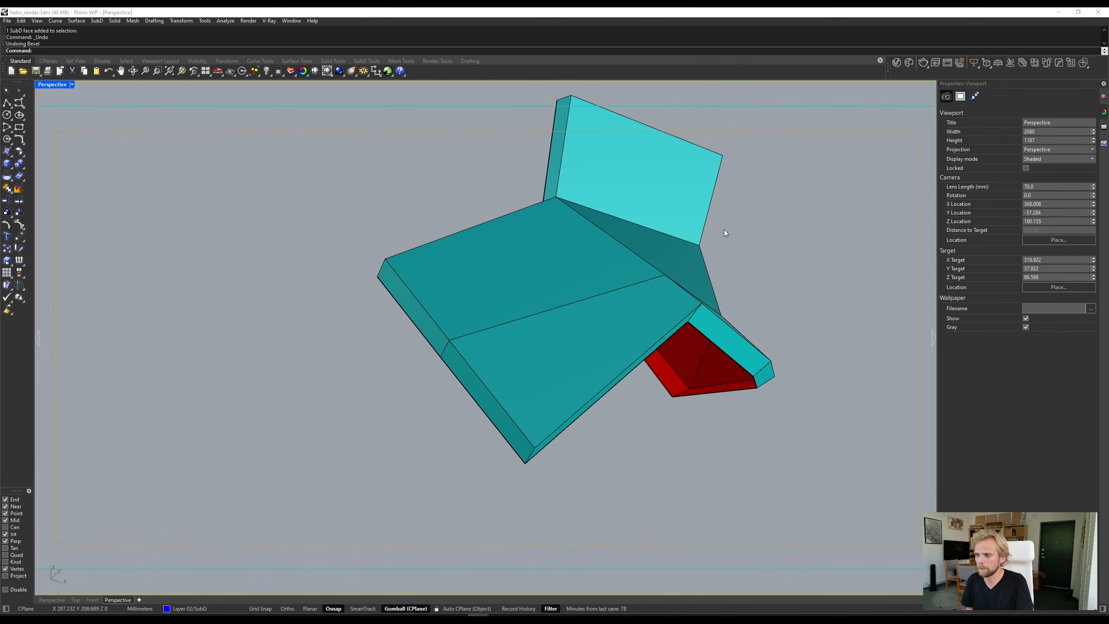
pyautogui.keyDown('ctrl'); pyautogui.keyDown('shift'); pyautogui.click(563, 315); pyautogui.keyUp('shift'); pyautogui.keyUp('ctrl')
pyautogui.keyDown('ctrl'); pyautogui.keyDown('shift'); pyautogui.click(529, 293); pyautogui.keyUp('shift'); pyautogui.keyUp('ctrl')
pyautogui.moveTo(530, 293); pyautogui.dragTo(452, 305, button='right')
pyautogui.keyDown('ctrl'); pyautogui.keyDown('shift'); pyautogui.click(626, 306); pyautogui.keyUp('shift'); pyautogui.keyUp('ctrl')
pyautogui.keyDown('ctrl'); pyautogui.keyDown('shift'); pyautogui.click(719, 329); pyautogui.keyUp('shift'); pyautogui.keyUp('ctrl')
pyautogui.moveTo(719, 330); pyautogui.dragTo(738, 327, button='right')
pyautogui.keyDown('ctrl'); pyautogui.keyDown('shift'); pyautogui.click(738, 327); pyautogui.keyUp('shift'); pyautogui.keyUp('ctrl')
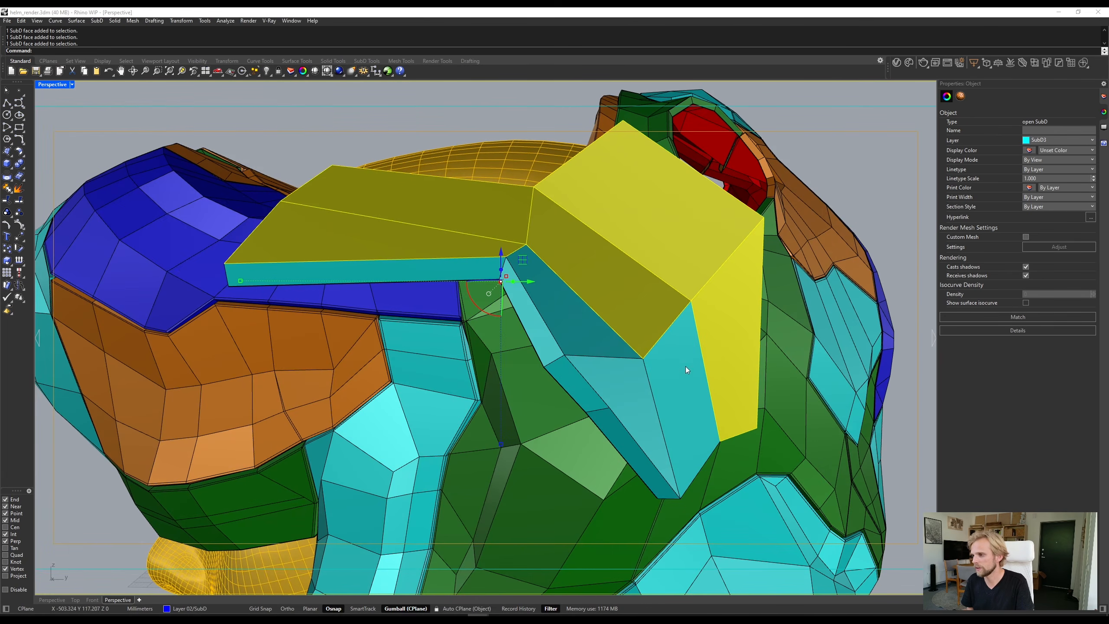
pyautogui.keyDown('ctrl'); pyautogui.keyDown('shift'); pyautogui.click(686, 366); pyautogui.keyUp('shift'); pyautogui.keyUp('ctrl')
pyautogui.keyDown('ctrl'); pyautogui.keyDown('shift'); pyautogui.click(625, 380); pyautogui.keyUp('shift'); pyautogui.keyUp('ctrl')
pyautogui.keyDown('ctrl'); pyautogui.keyDown('shift'); pyautogui.click(570, 325); pyautogui.keyUp('shift'); pyautogui.keyUp('ctrl')
pyautogui.moveTo(570, 325); pyautogui.dragTo(656, 384, button='right')
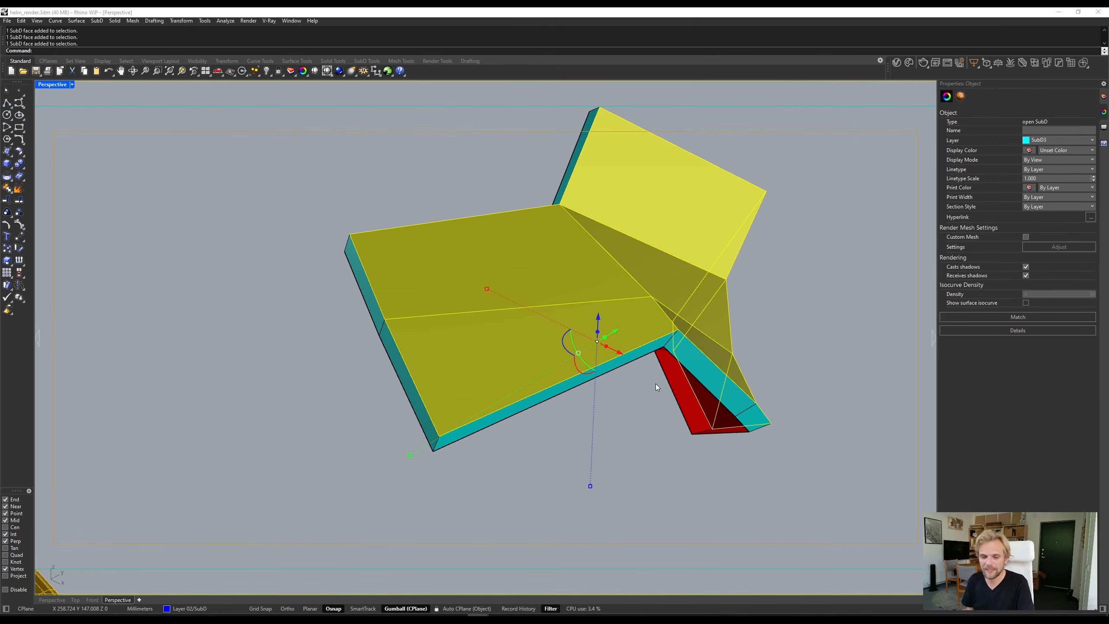
pyautogui.write('inv')
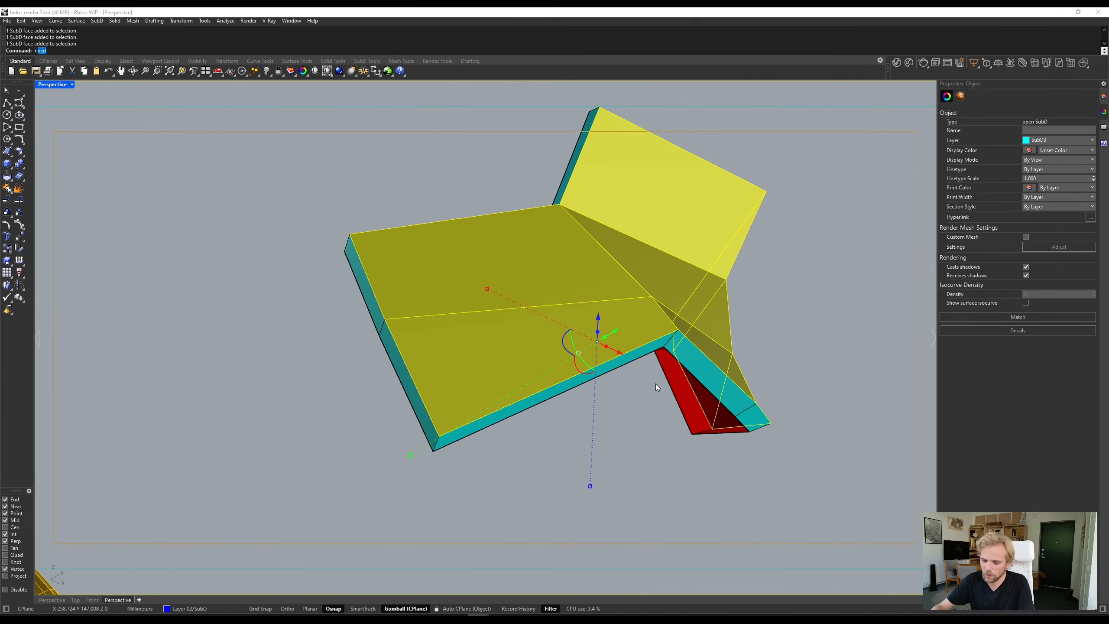
pyautogui.write('set')
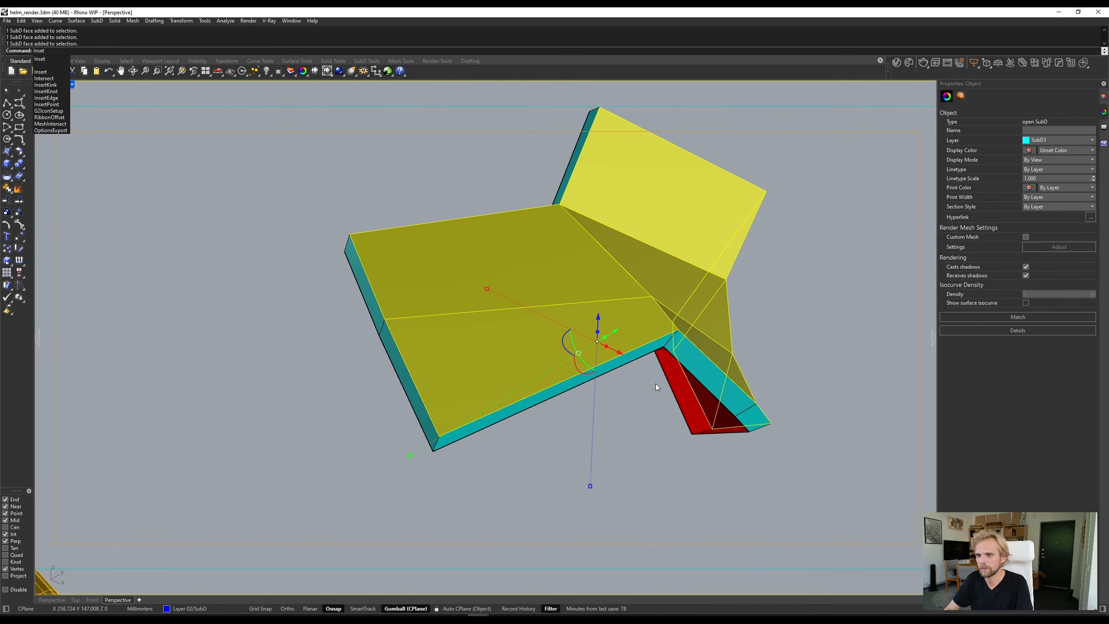
pyautogui.press('Return')
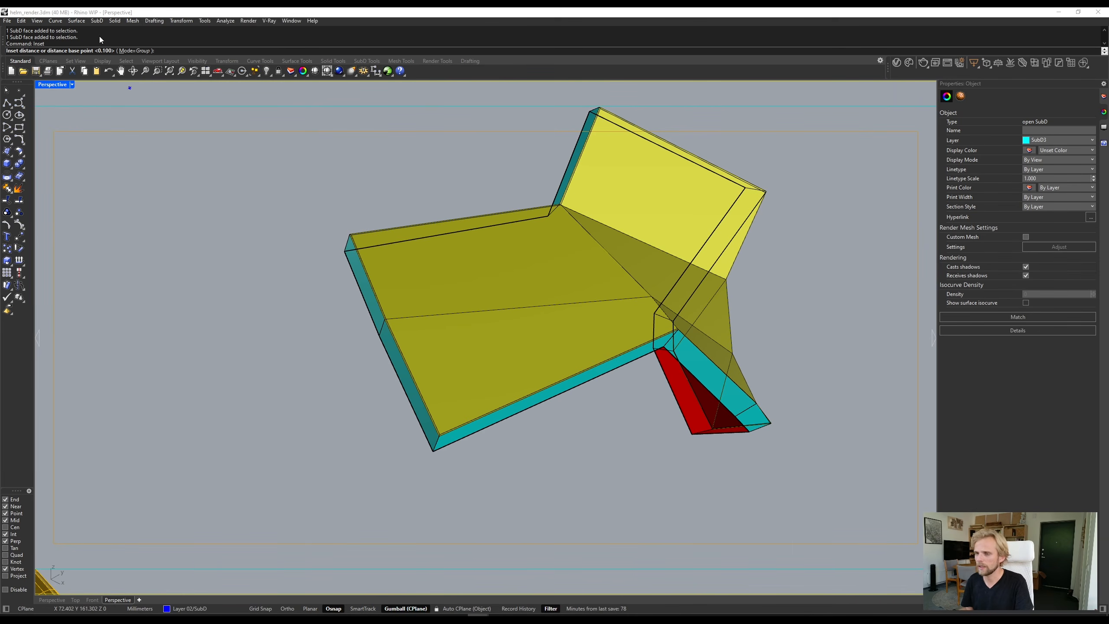
pyautogui.write('0')
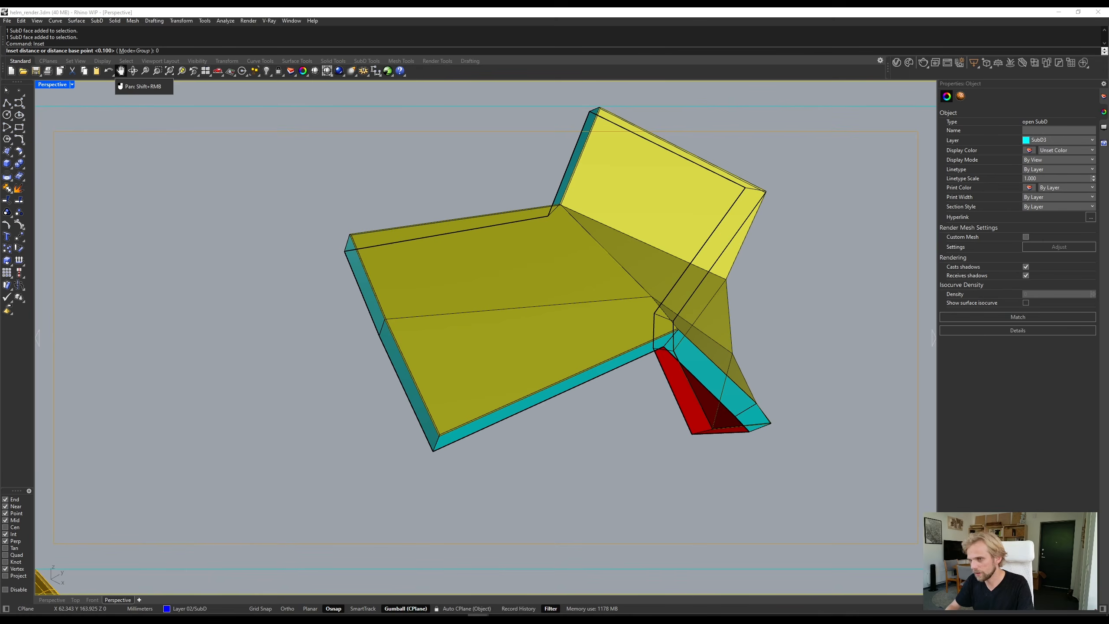
pyautogui.write('.5')
pyautogui.press('Return')
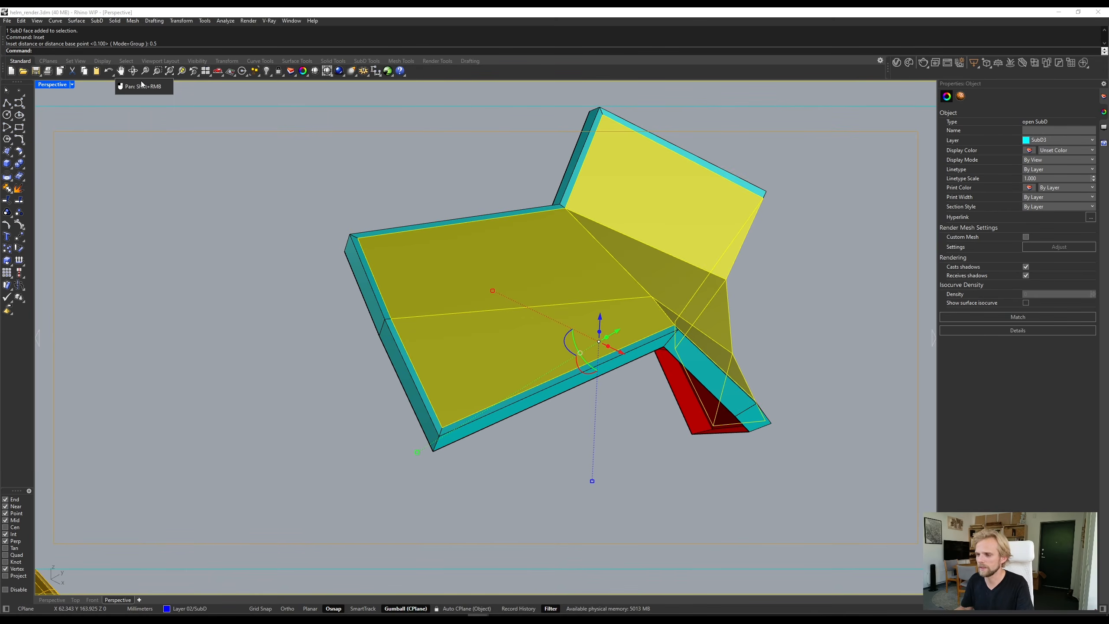
pyautogui.press('Escape')
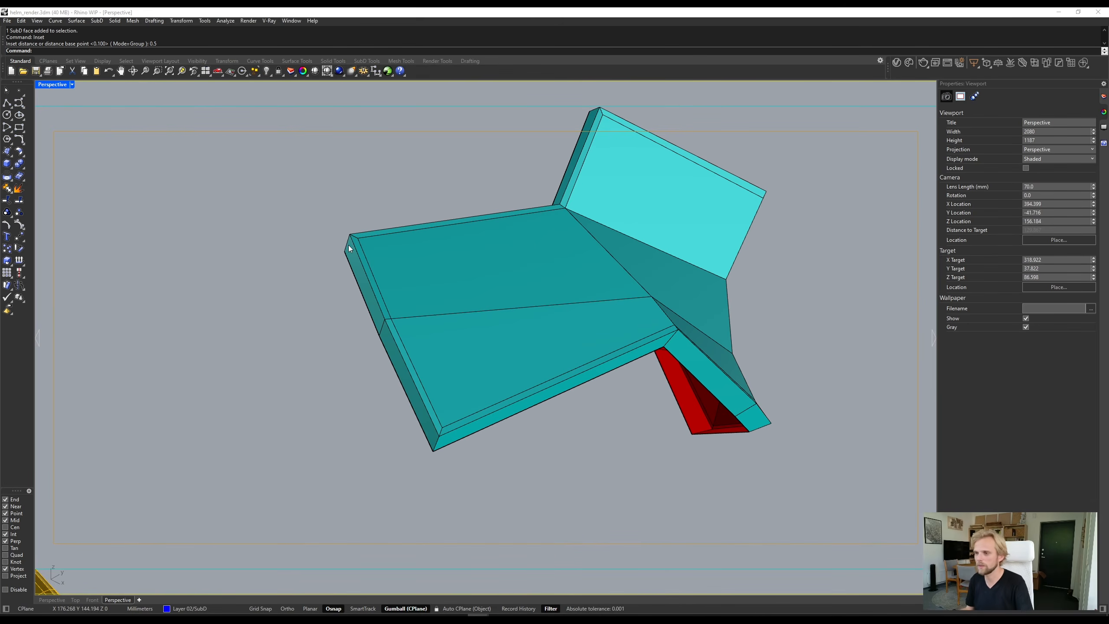
# - Select the loop of narrow border faces around the inset panel to examine how it runs
pyautogui.scroll(3, 357, 238)
pyautogui.keyDown('ctrl'); pyautogui.keyDown('shift'); pyautogui.click(353, 259); pyautogui.keyUp('shift'); pyautogui.keyUp('ctrl')
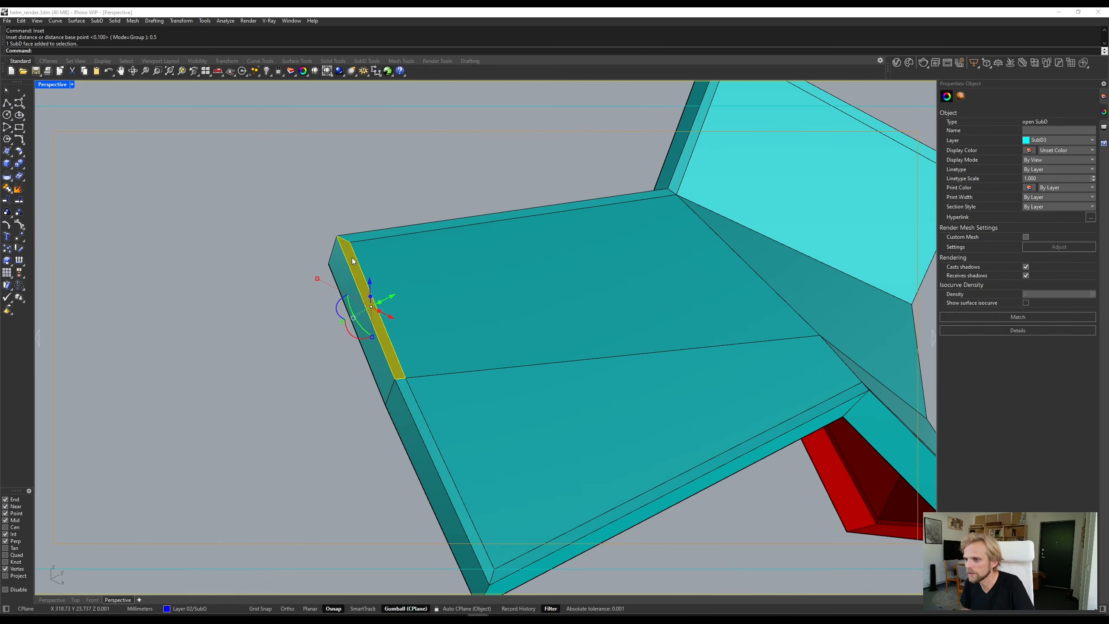
pyautogui.keyDown('ctrl'); pyautogui.keyDown('shift'); pyautogui.doubleClick(371, 235); pyautogui.keyUp('shift'); pyautogui.keyUp('ctrl')
pyautogui.scroll(-3, 498, 264)
pyautogui.moveTo(499, 267); pyautogui.dragTo(573, 289, button='right')
pyautogui.click(333, 319)
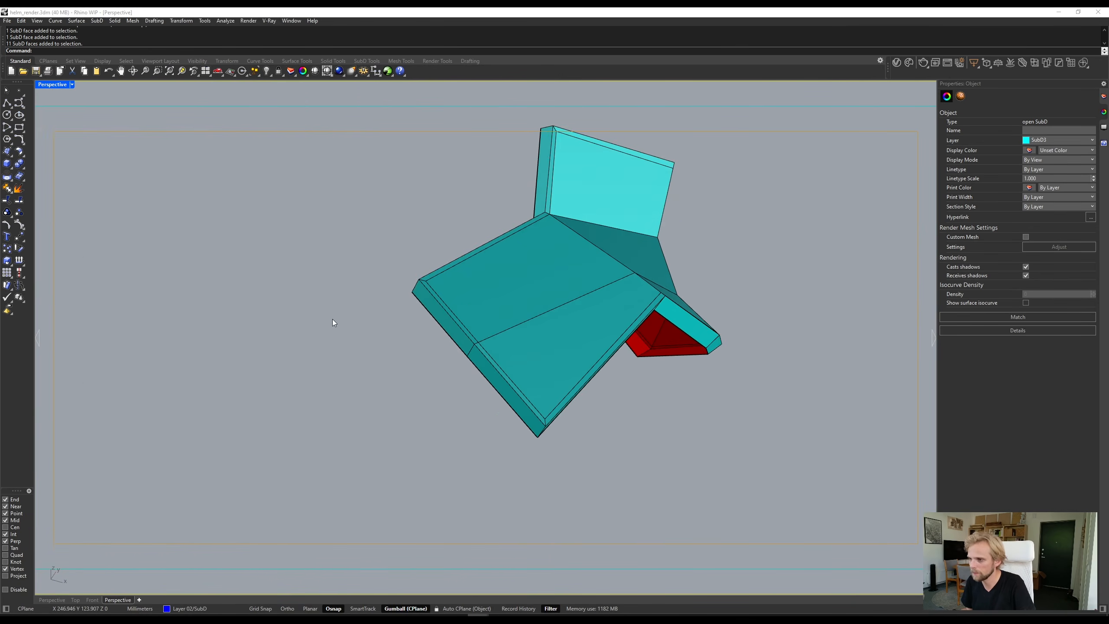
# - Try a 0.2 mm bevel on the short thickness edge at the wide arm's lower outer corner, inspect it and undo it
pyautogui.scroll(5, 543, 385)
pyautogui.keyDown('ctrl'); pyautogui.keyDown('shift'); pyautogui.click(499, 415); pyautogui.keyUp('shift'); pyautogui.keyUp('ctrl')
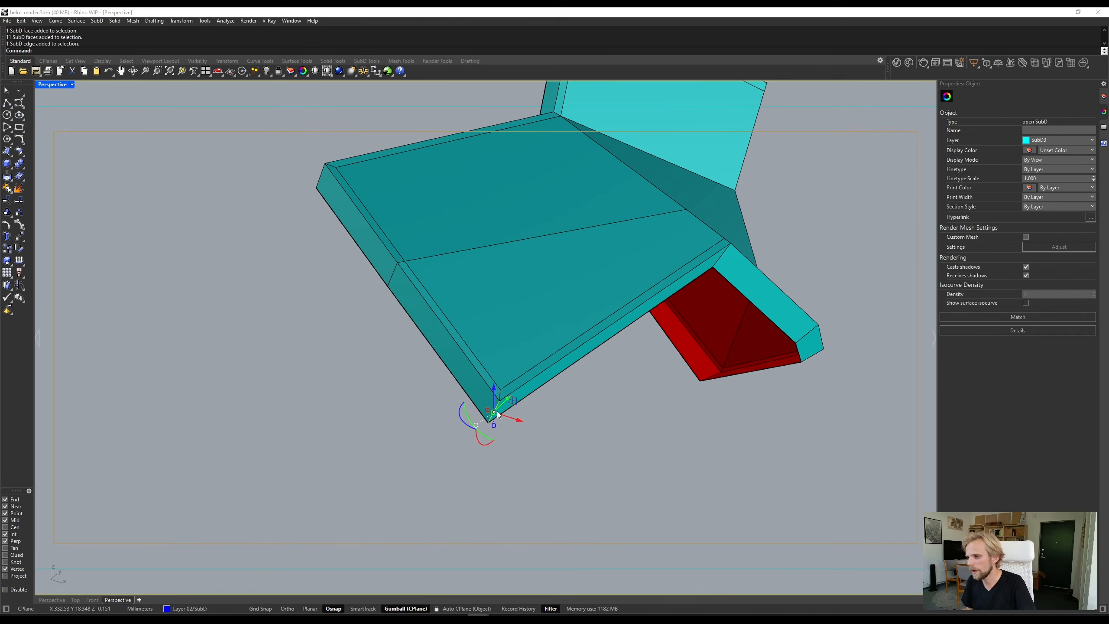
pyautogui.write('Bevel')
pyautogui.press('Return')
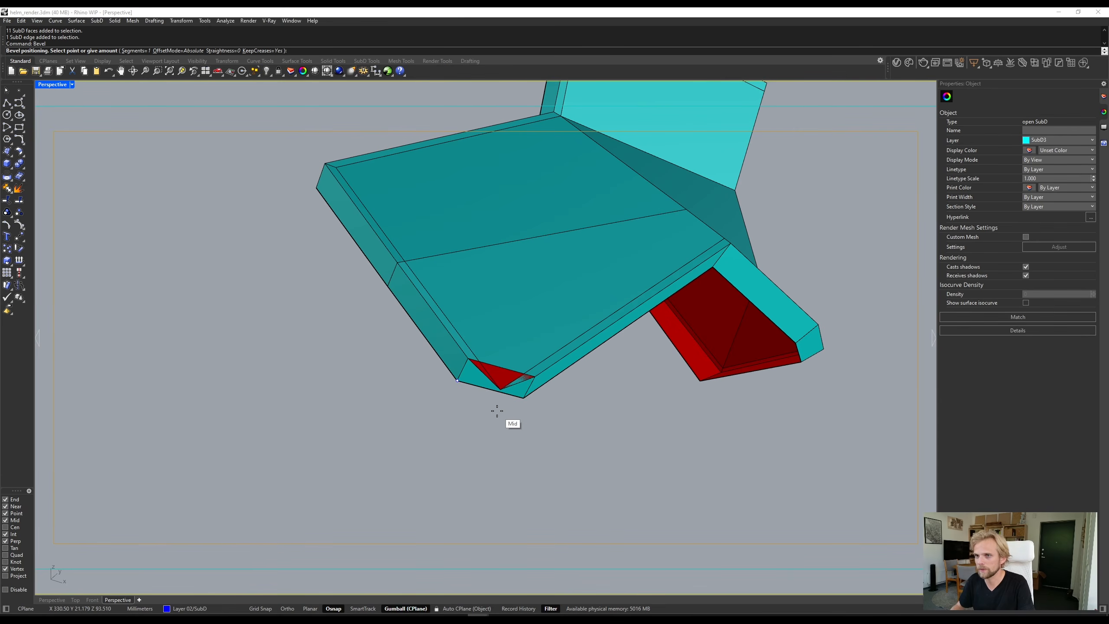
pyautogui.write('0.2')
pyautogui.press('Return')
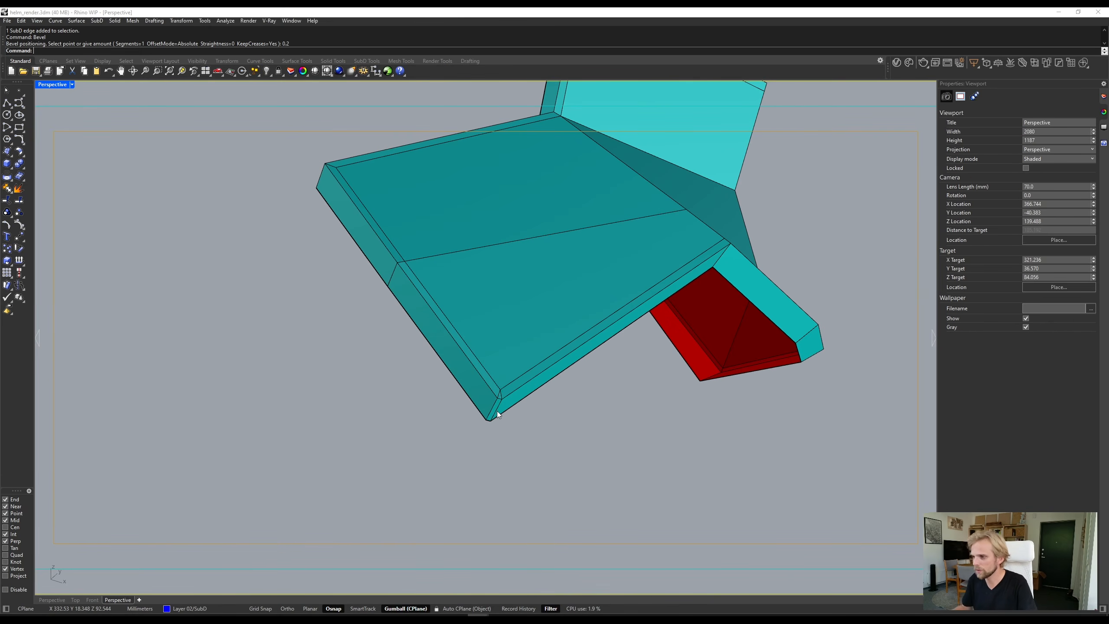
pyautogui.scroll(2, 497, 411)
pyautogui.keyDown('ctrl'); pyautogui.keyDown('shift'); pyautogui.click(528, 291); pyautogui.keyUp('shift'); pyautogui.keyUp('ctrl')
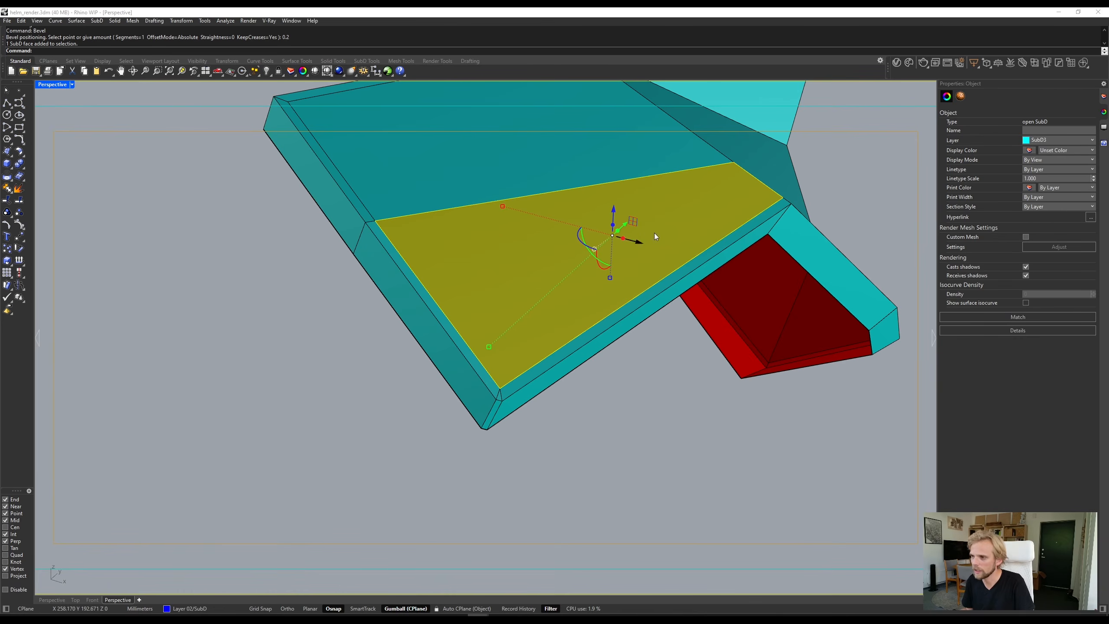
pyautogui.click(768, 406)
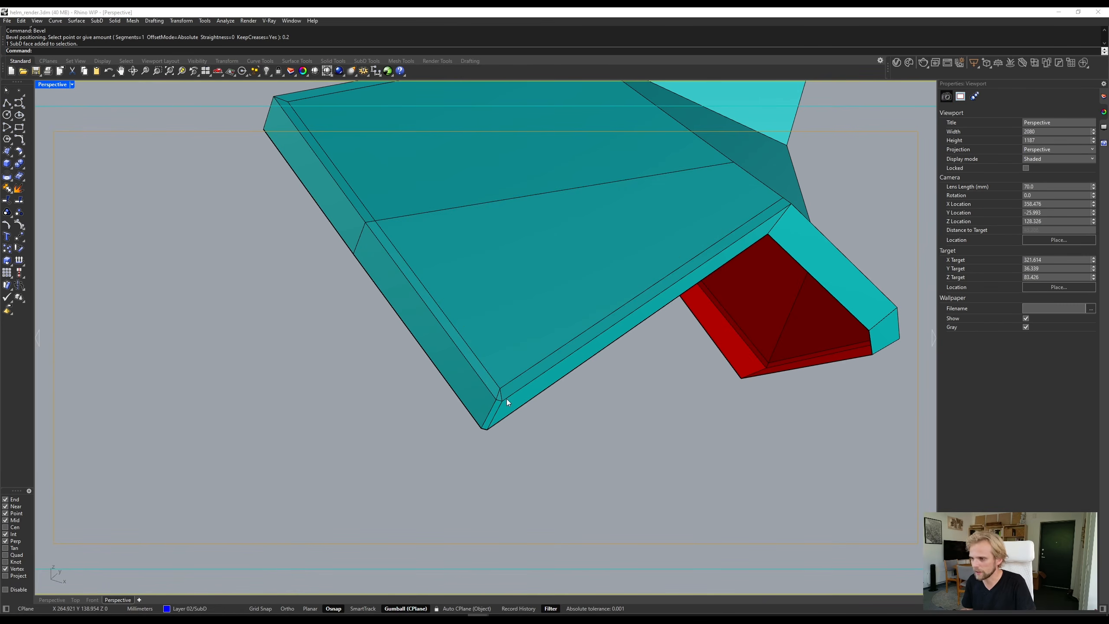
pyautogui.scroll(3, 505, 399)
pyautogui.scroll(-3, 464, 313)
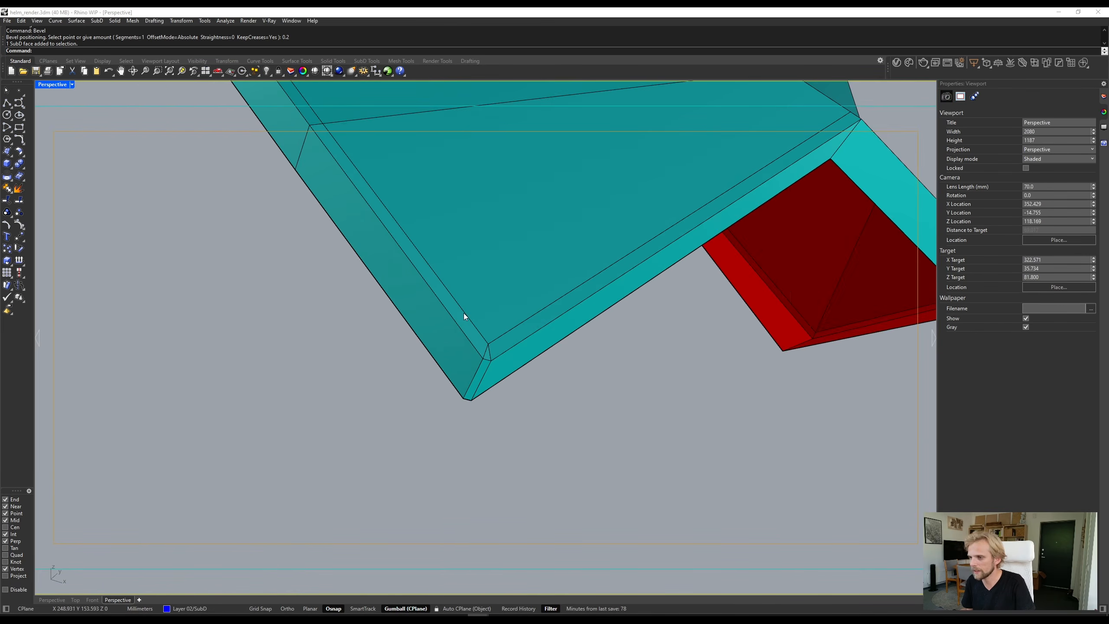
pyautogui.hotkey('ctrl', 'z')
# - Bevel only the thickness edge below the inset border at the wide arm's lower outer corner by 0.2 mm
pyautogui.scroll(2, 488, 354)
pyautogui.click(489, 360)
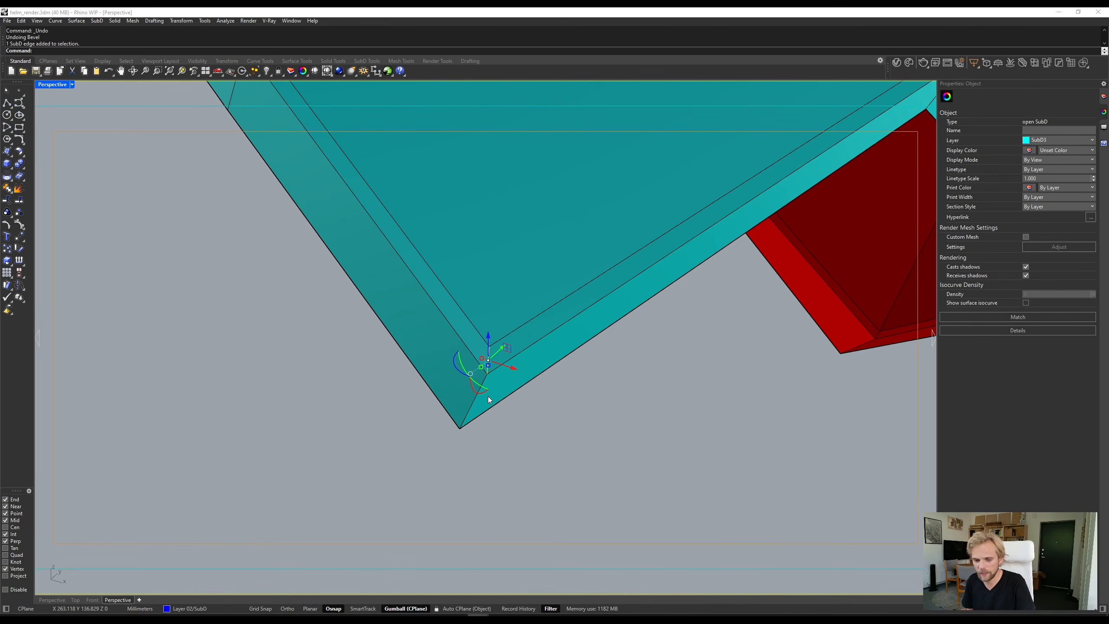
pyautogui.press('Escape')
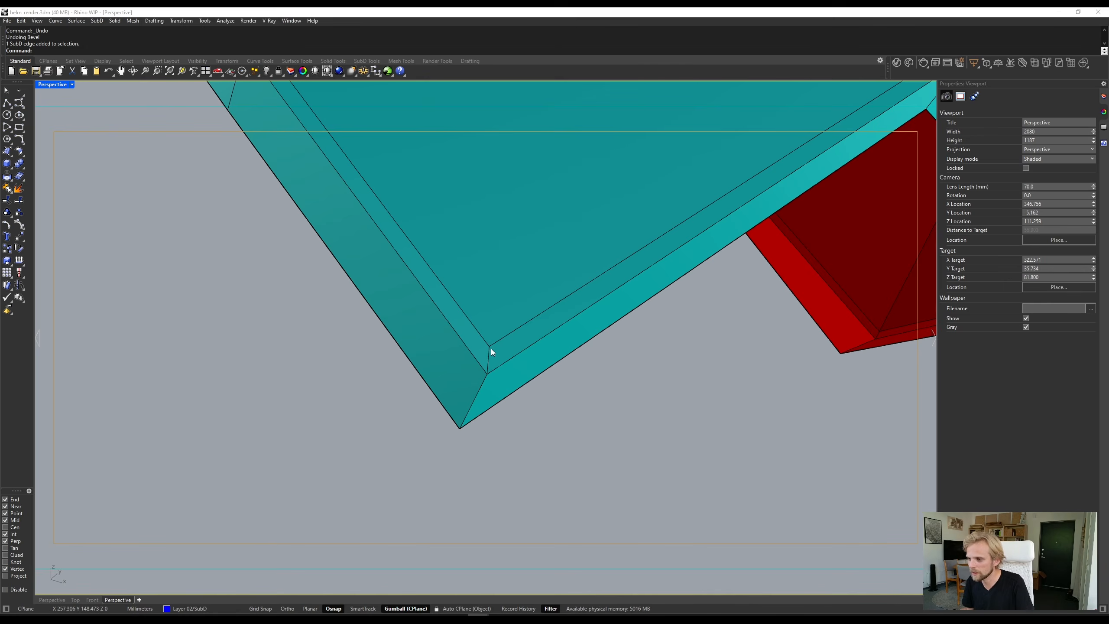
pyautogui.click(480, 394)
pyautogui.write('bevel')
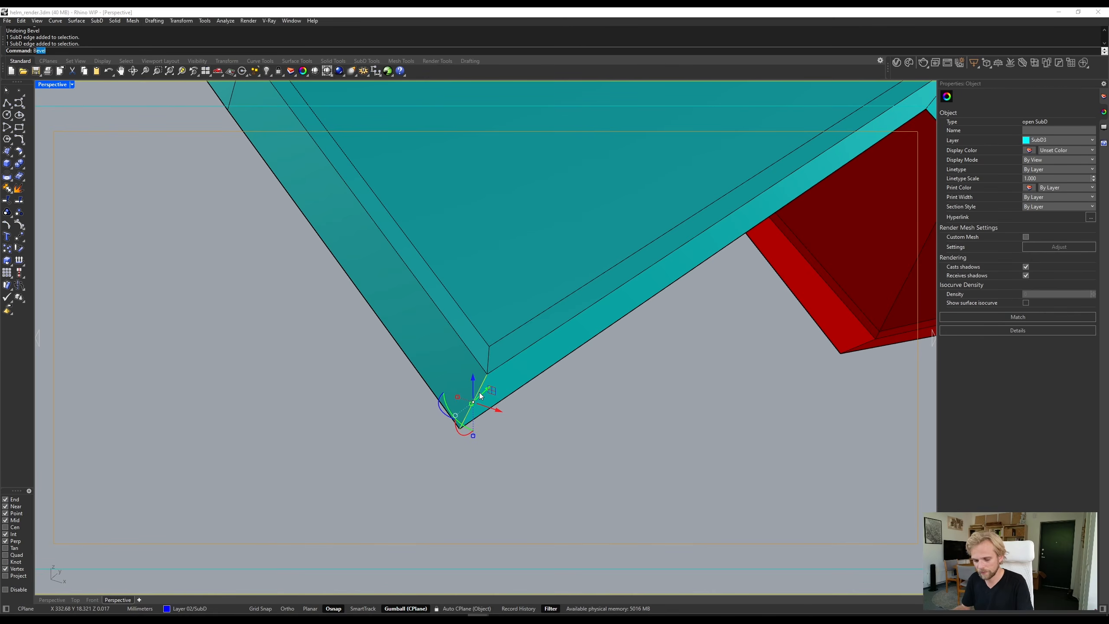
pyautogui.press('Return')
pyautogui.write('0.2')
pyautogui.press('Return')
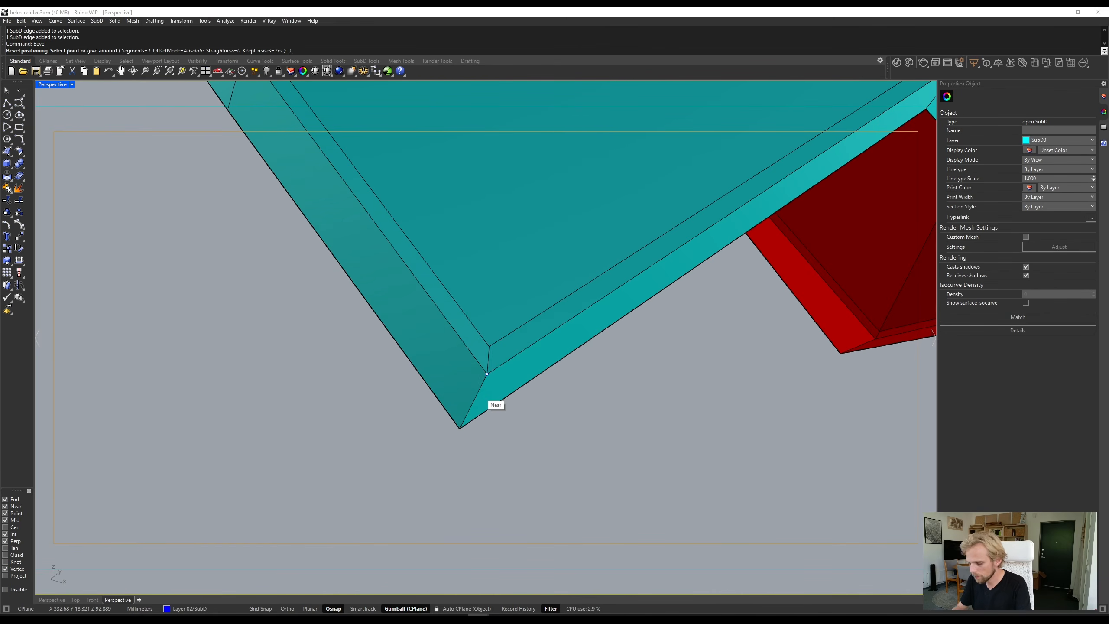
# - Bevel the thickness edge at the wide arm's other outer corner by 0.2 mm
pyautogui.scroll(-5, 454, 397)
pyautogui.scroll(3, 371, 268)
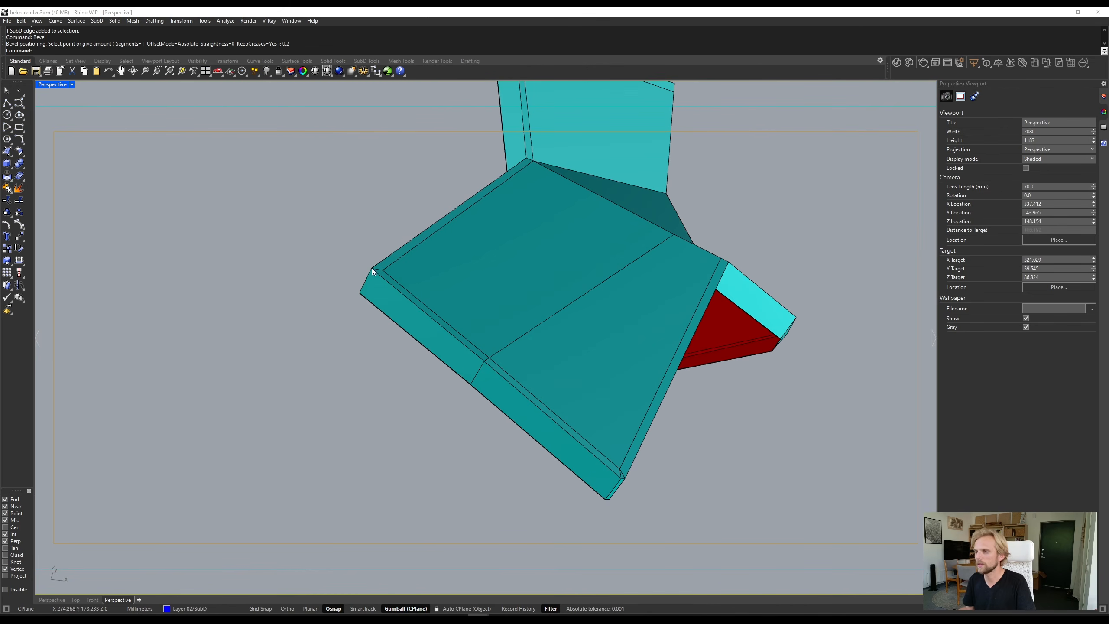
pyautogui.click(378, 282)
pyautogui.press('Return')
pyautogui.write('0.2')
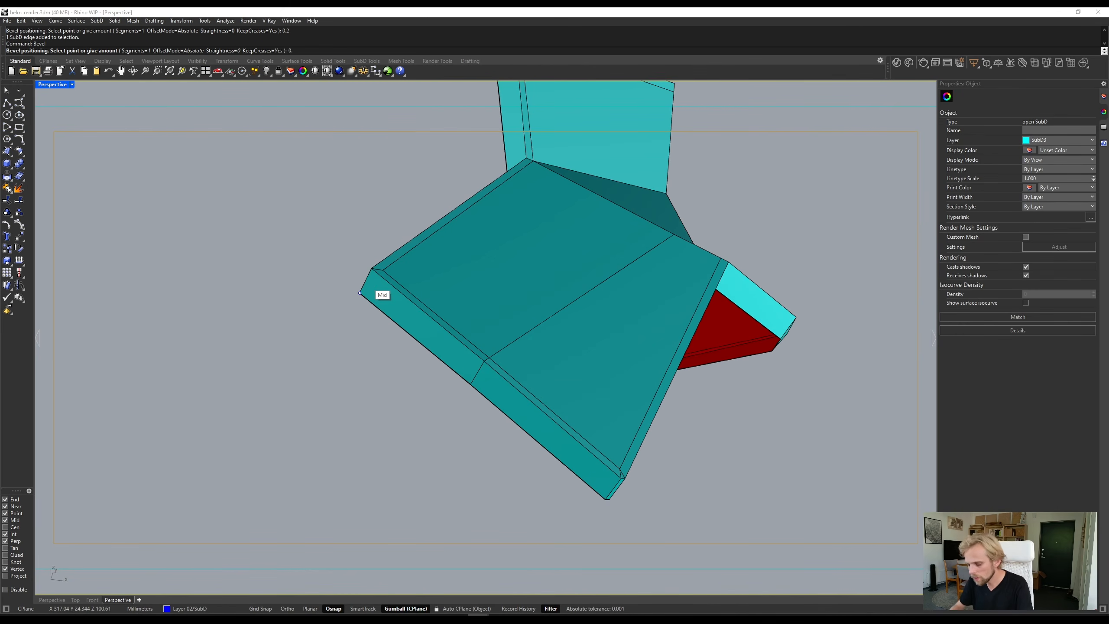
pyautogui.press('Return')
# - Bevel the thickness edge at the lower outer corner on the opposite side of the panel by 0.2 mm
pyautogui.scroll(-3, 366, 281)
pyautogui.moveTo(402, 267); pyautogui.dragTo(579, 327, button='right')
pyautogui.scroll(8, 609, 391)
pyautogui.click(628, 353)
pyautogui.press('Return')
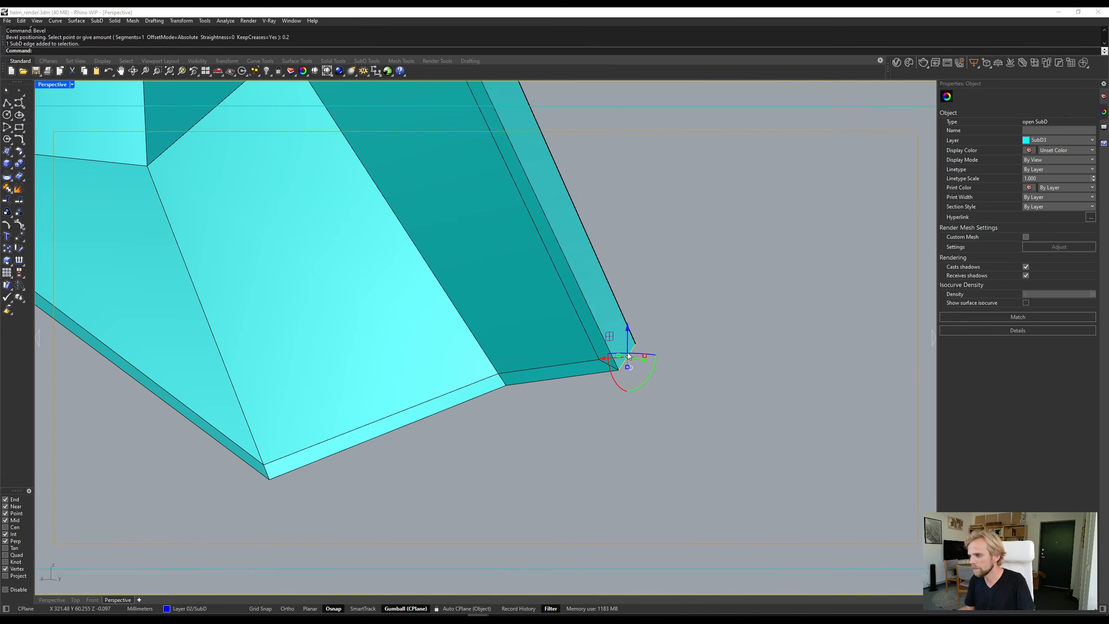
pyautogui.press('Return')
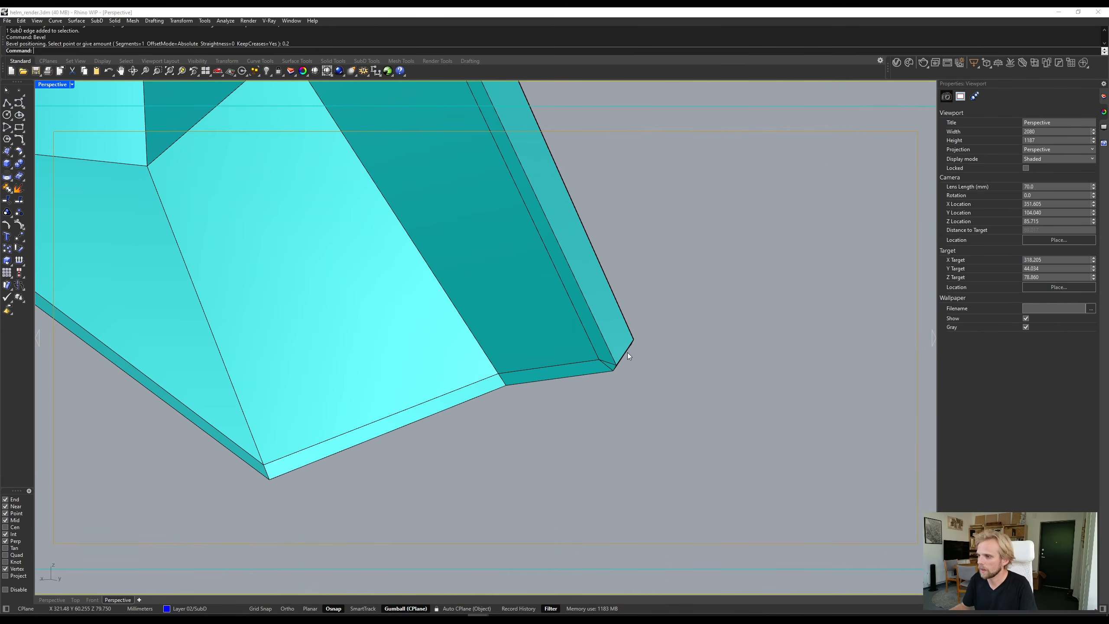
# - Bevel the thickness edge at the upper outer corner on that opposite side of the panel by 0.2 mm
pyautogui.moveTo(347, 471); pyautogui.dragTo(385, 468, button='right')
pyautogui.scroll(-6, 385, 468)
pyautogui.scroll(-4, 413, 381)
pyautogui.moveTo(413, 381); pyautogui.dragTo(513, 389, button='right')
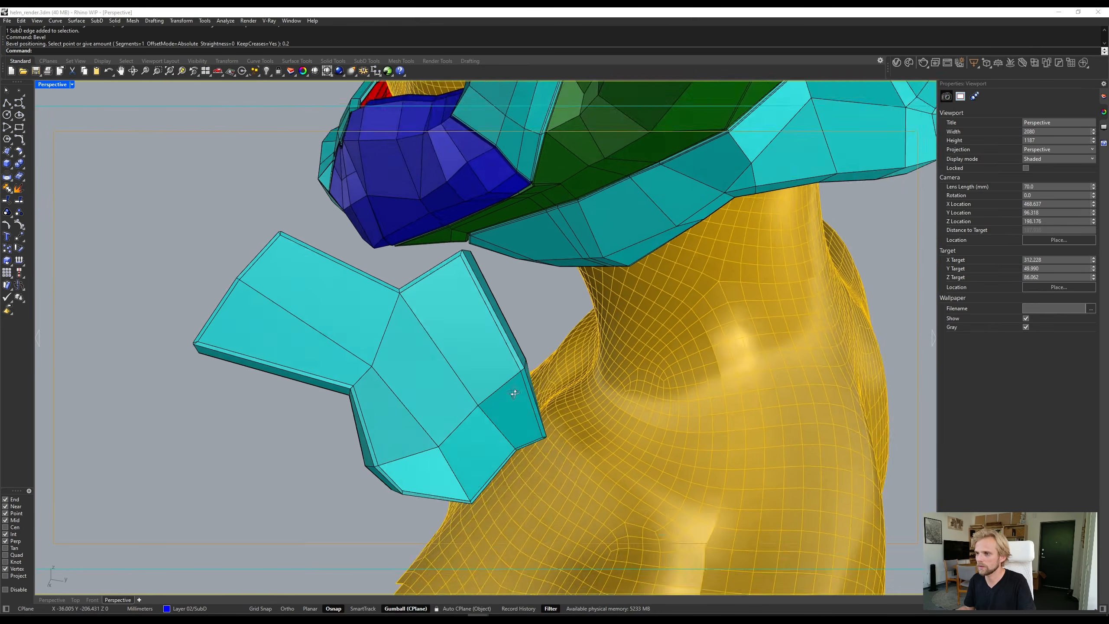
pyautogui.scroll(6, 472, 243)
pyautogui.moveTo(472, 243); pyautogui.dragTo(402, 347, button='right')
pyautogui.click(398, 343)
pyautogui.press('Return')
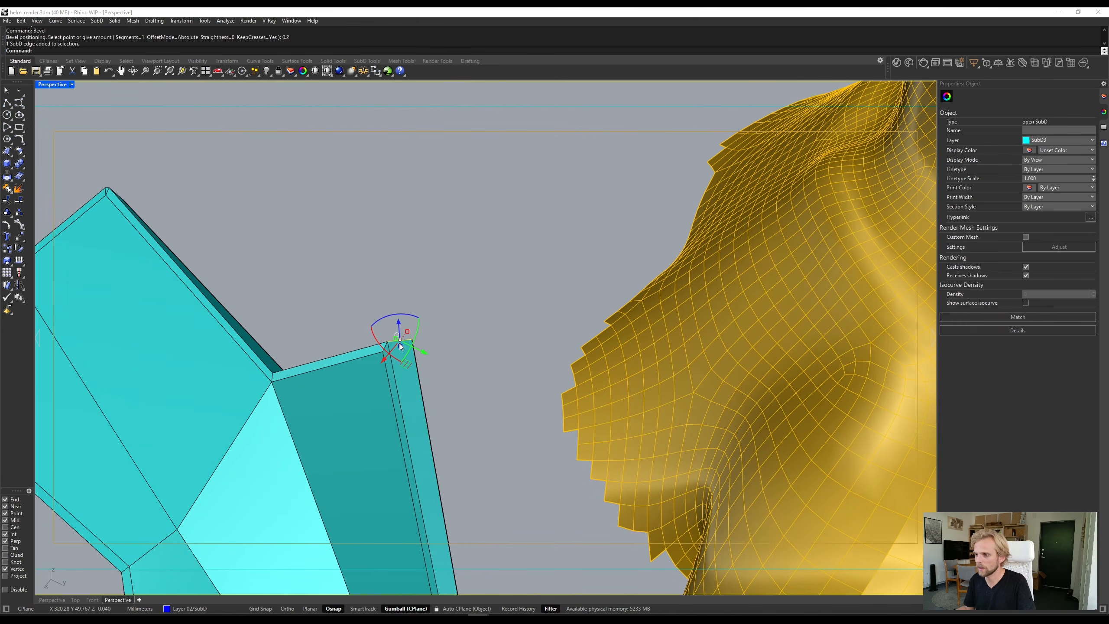
pyautogui.write('0.2')
pyautogui.press('Return')
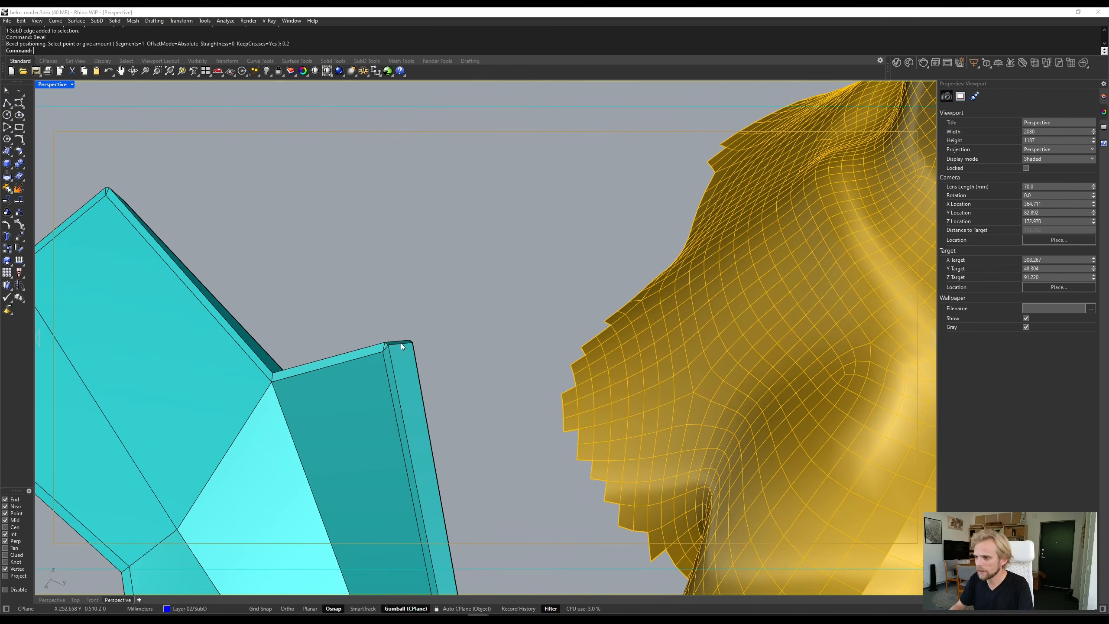
# - Review the inset and beveled panel beside the helmet and delete the practice panel
pyautogui.scroll(-8, 395, 281)
pyautogui.moveTo(317, 389); pyautogui.dragTo(331, 345, button='right')
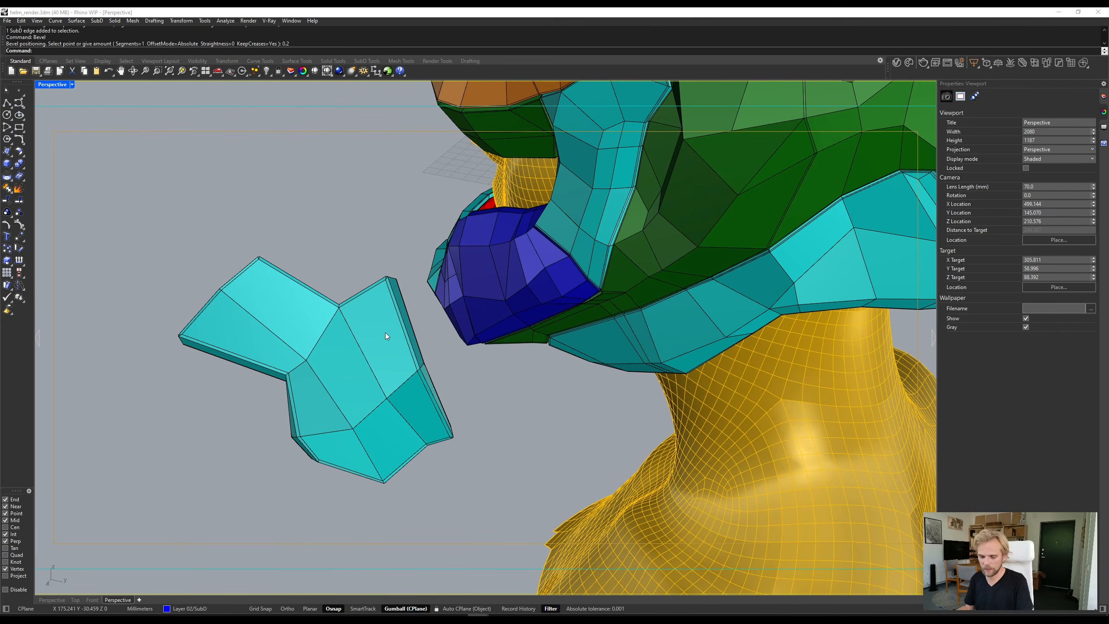
pyautogui.scroll(-4, 522, 264)
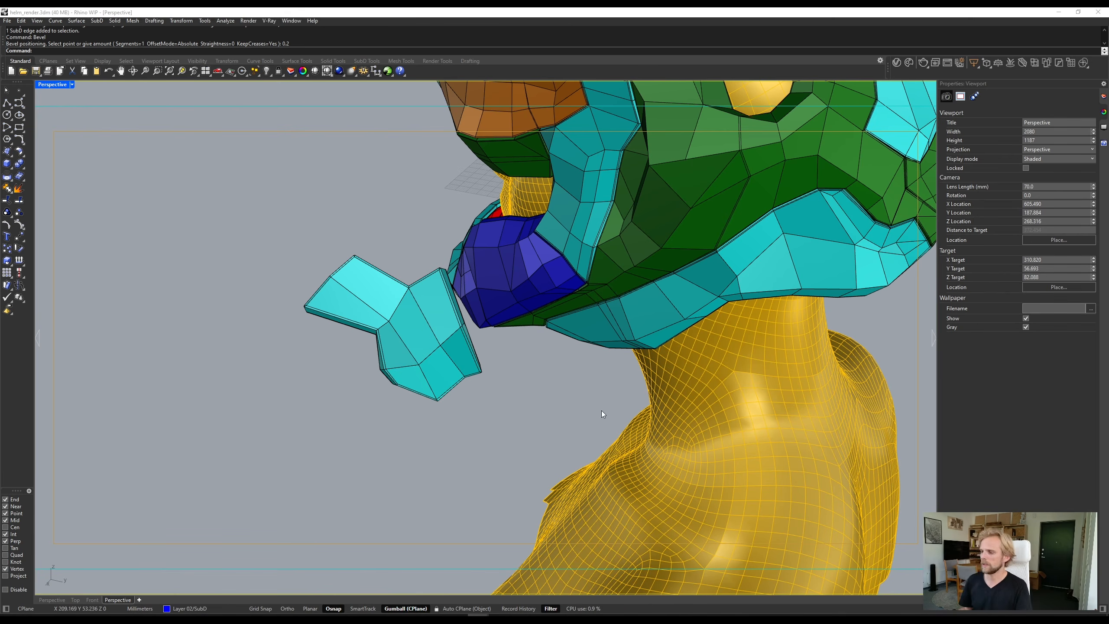
pyautogui.moveTo(444, 415); pyautogui.dragTo(619, 434, button='right')
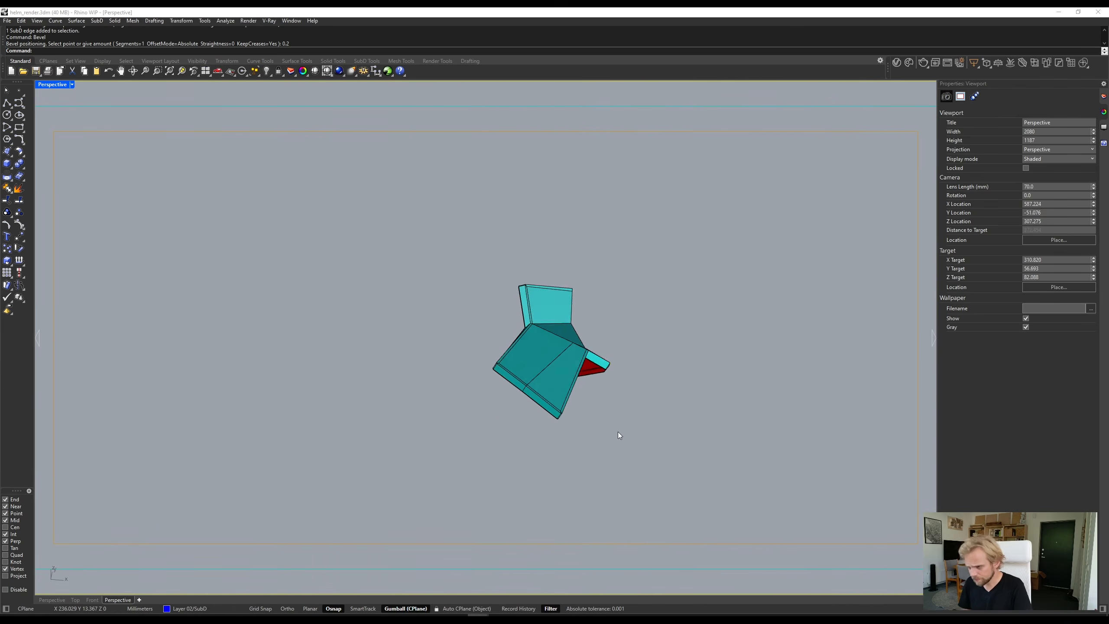
pyautogui.click(556, 343)
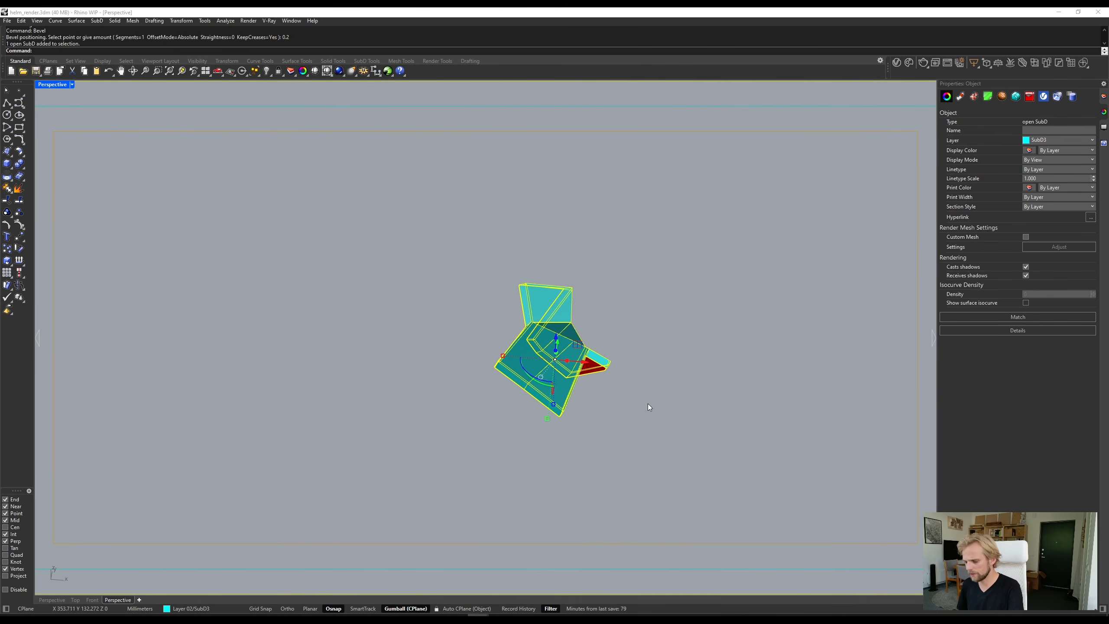
pyautogui.press('Delete')
# - Examine the helmet SubDs in smooth and flat display, and select the orange rim around the large top opening
pyautogui.keyDown('shift'); pyautogui.moveTo(279, 346); pyautogui.dragTo(540, 214, button='right'); pyautogui.keyUp('shift')
pyautogui.scroll(12, 518, 223)
pyautogui.click(542, 215)
pyautogui.scroll(-5, 511, 256)
pyautogui.press('Escape')
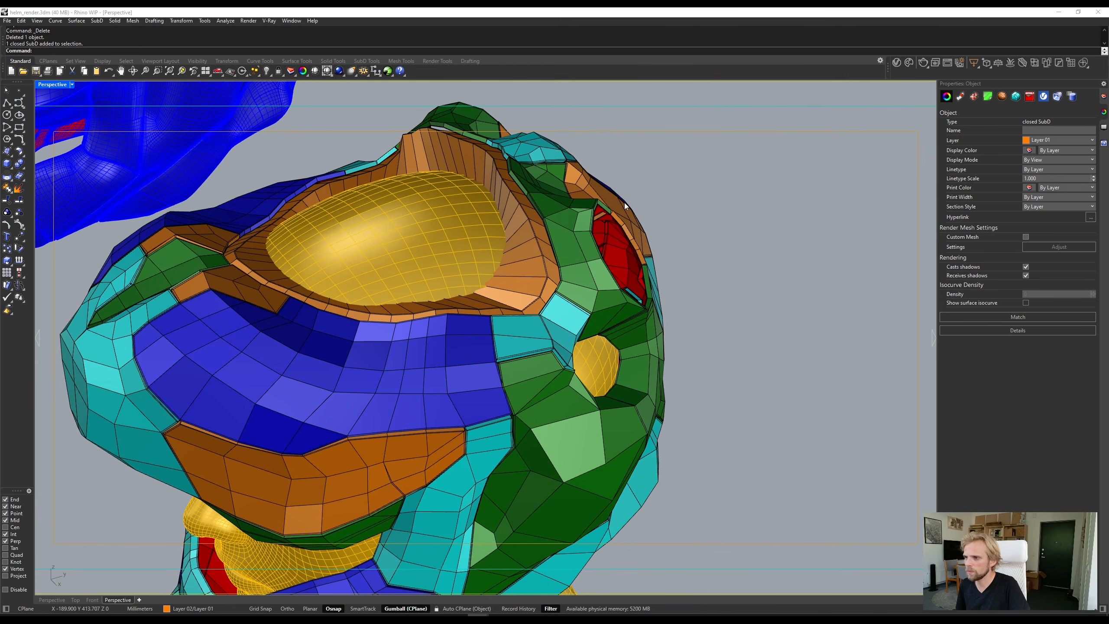
pyautogui.press('Tab')
pyautogui.moveTo(624, 202); pyautogui.dragTo(561, 297, button='right')
pyautogui.press('Tab')
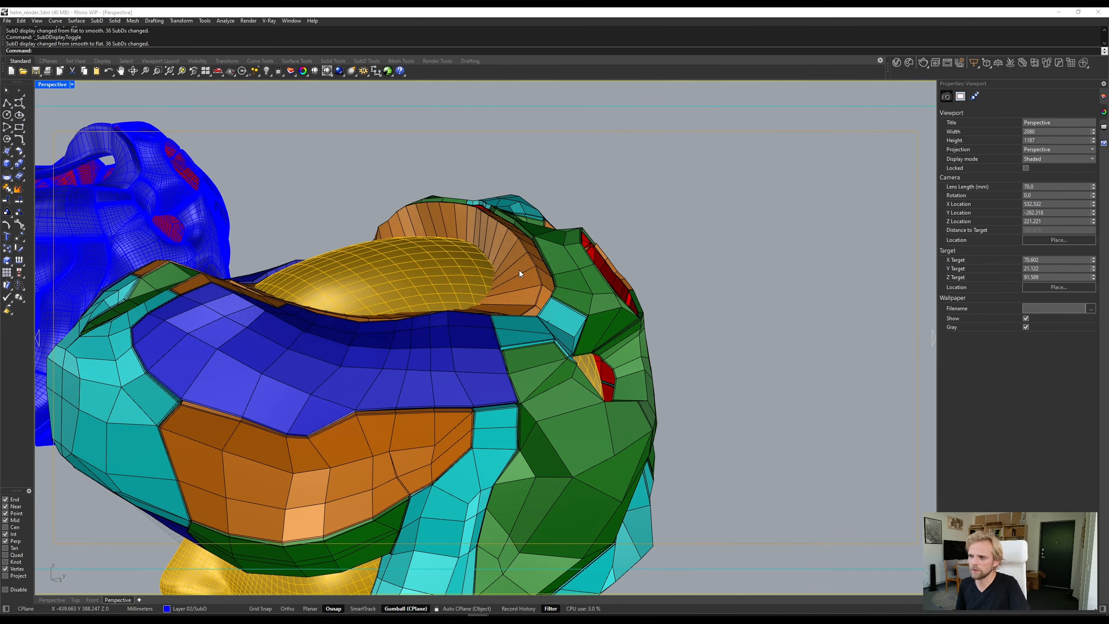
pyautogui.click(520, 269)
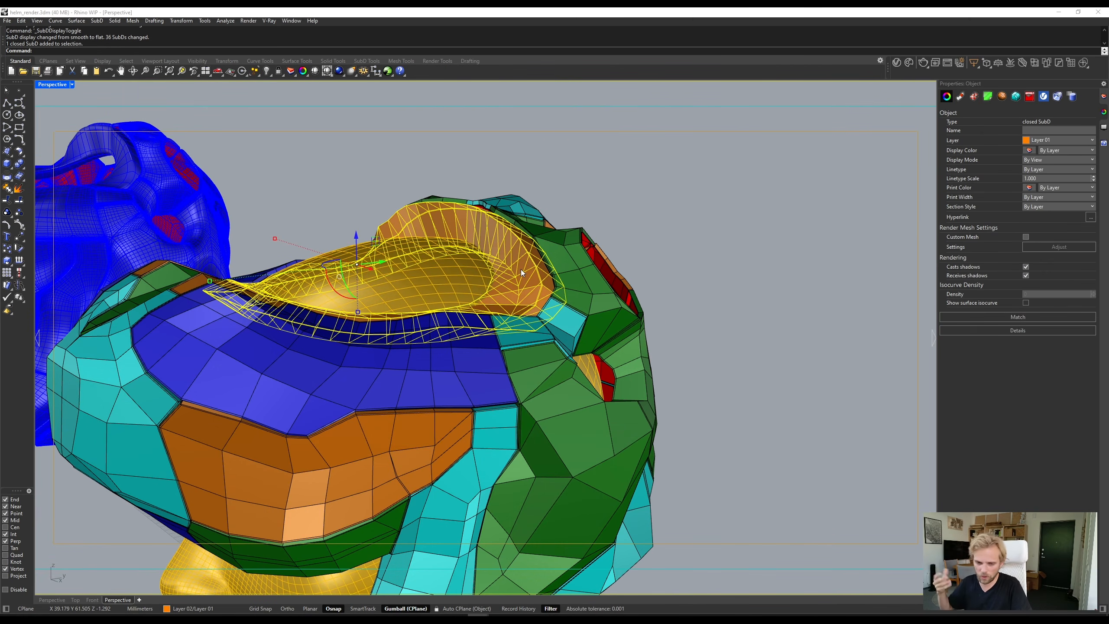
# - Deselect the orange rim and switch the helmet SubDs back to smooth display
pyautogui.press('Escape')
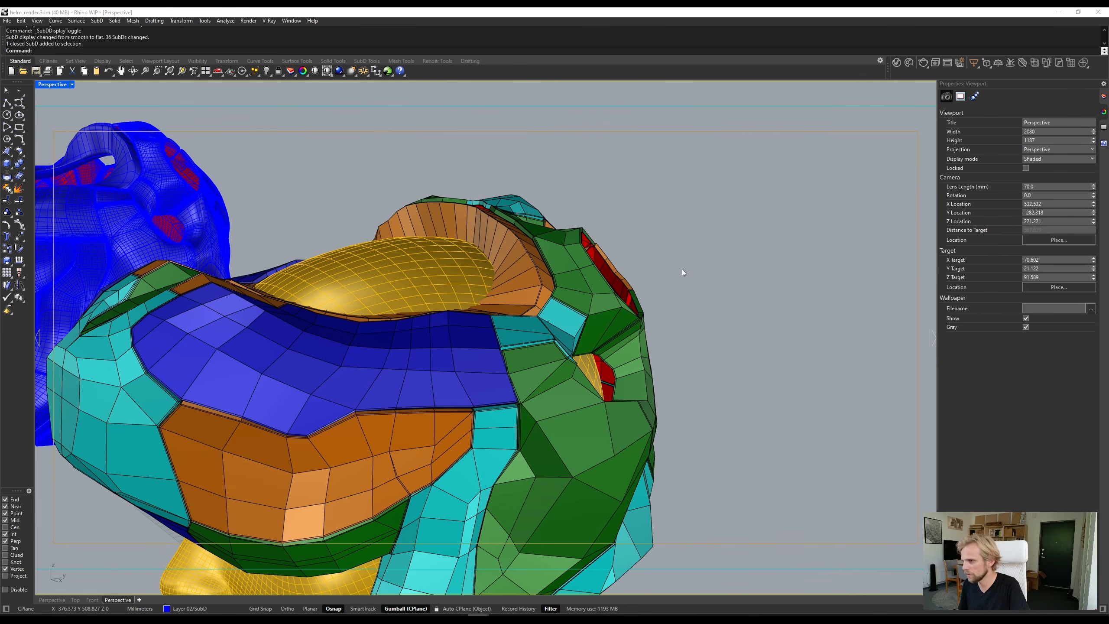
pyautogui.scroll(-4, 682, 269)
pyautogui.moveTo(682, 270); pyautogui.dragTo(597, 286, button='right')
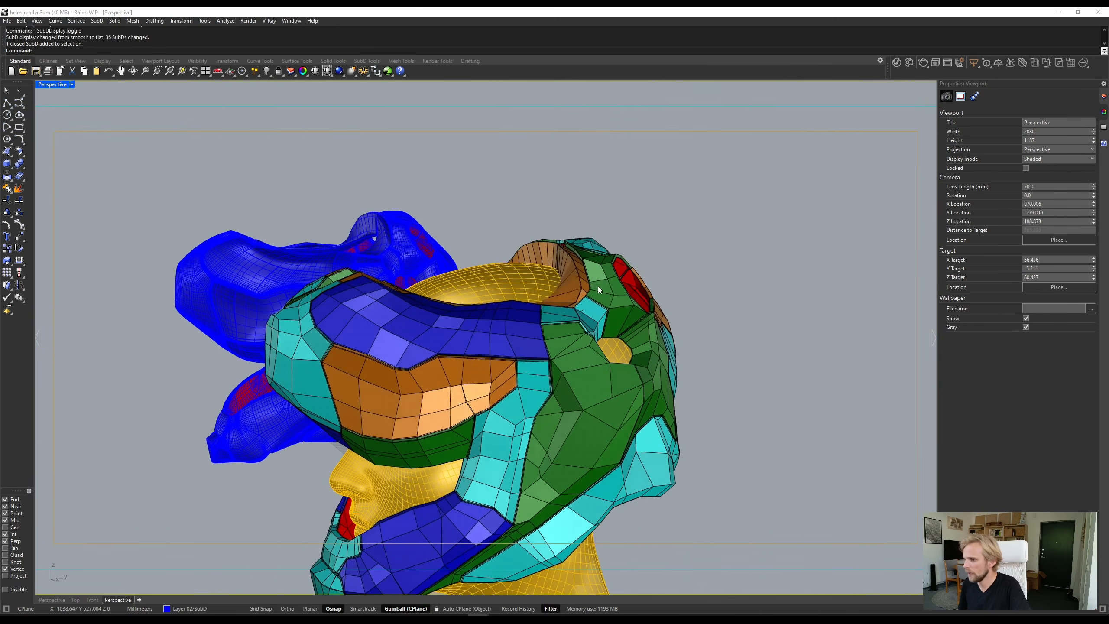
pyautogui.press('Tab')
pyautogui.moveTo(489, 363); pyautogui.dragTo(593, 322, button='right')
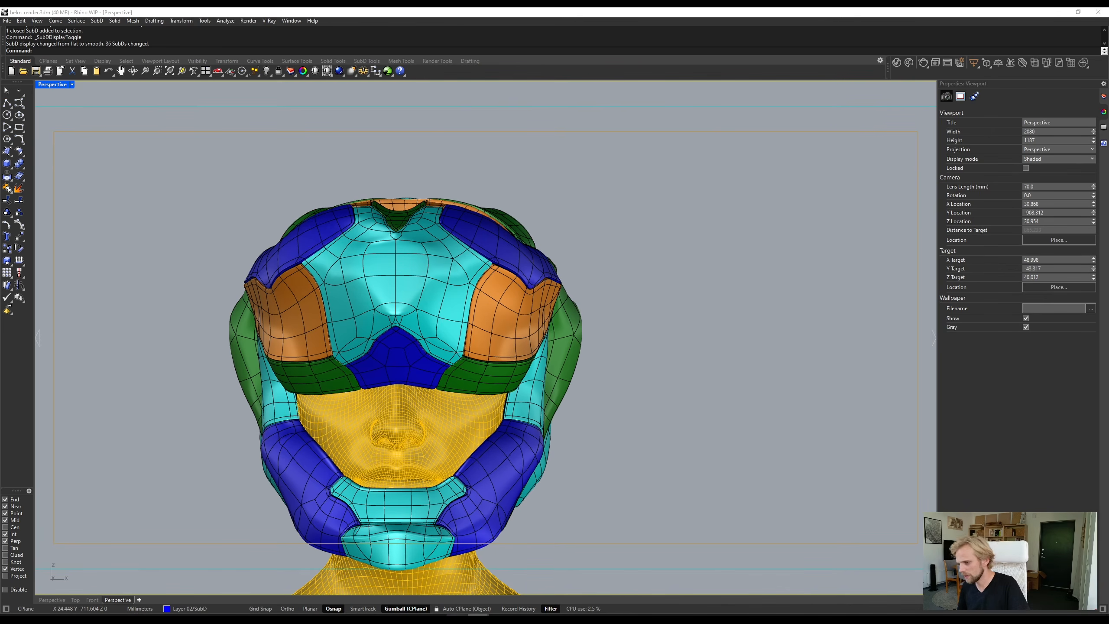
# - View the rendered helmet in the V-Ray Frame Buffer, then return to the Rhino model
pyautogui.moveTo(478, 617)
pyautogui.click(537, 573)
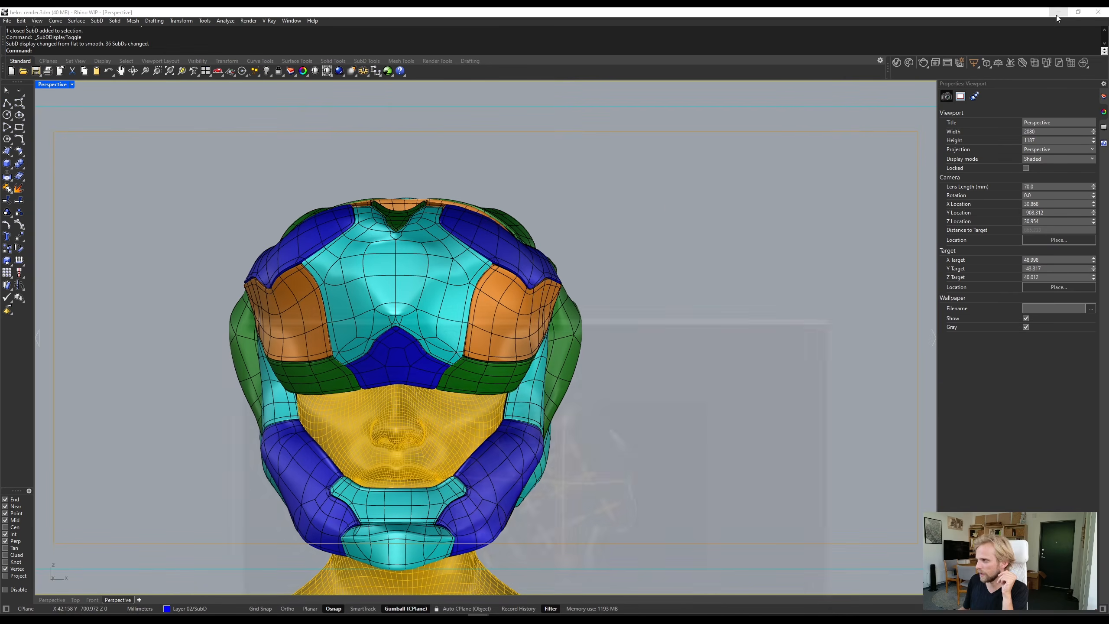
pyautogui.click(1058, 12)
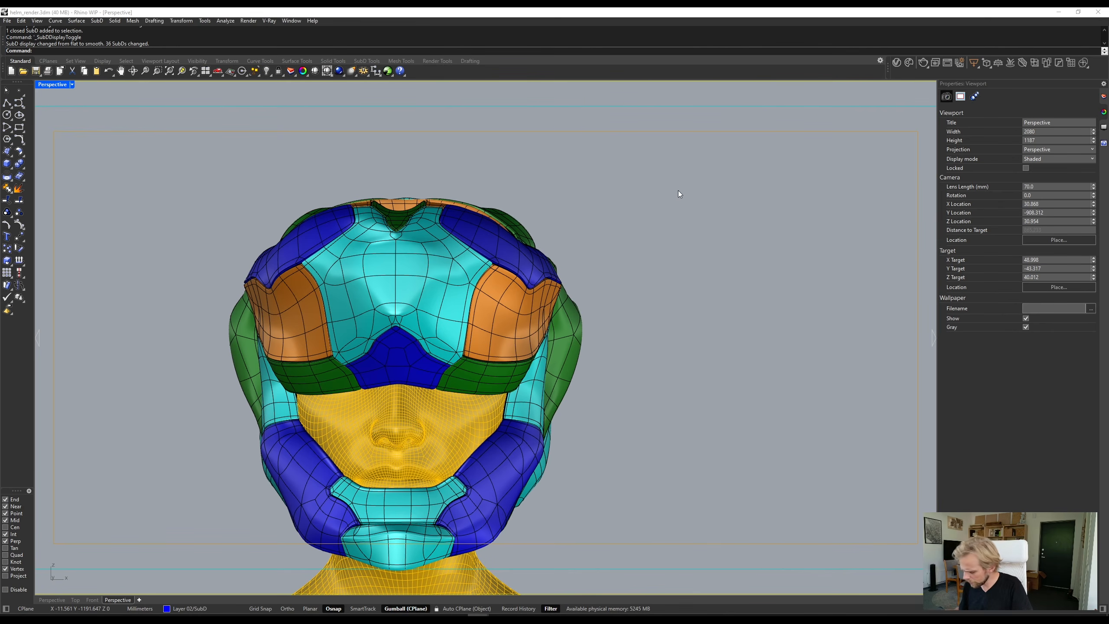
# - Zoom to the blue NURBS copy of the helmet beside the bust and examine its surfaces from the top and front
pyautogui.keyDown('shift'); pyautogui.moveTo(527, 294); pyautogui.dragTo(620, 258, button='right'); pyautogui.keyUp('shift')
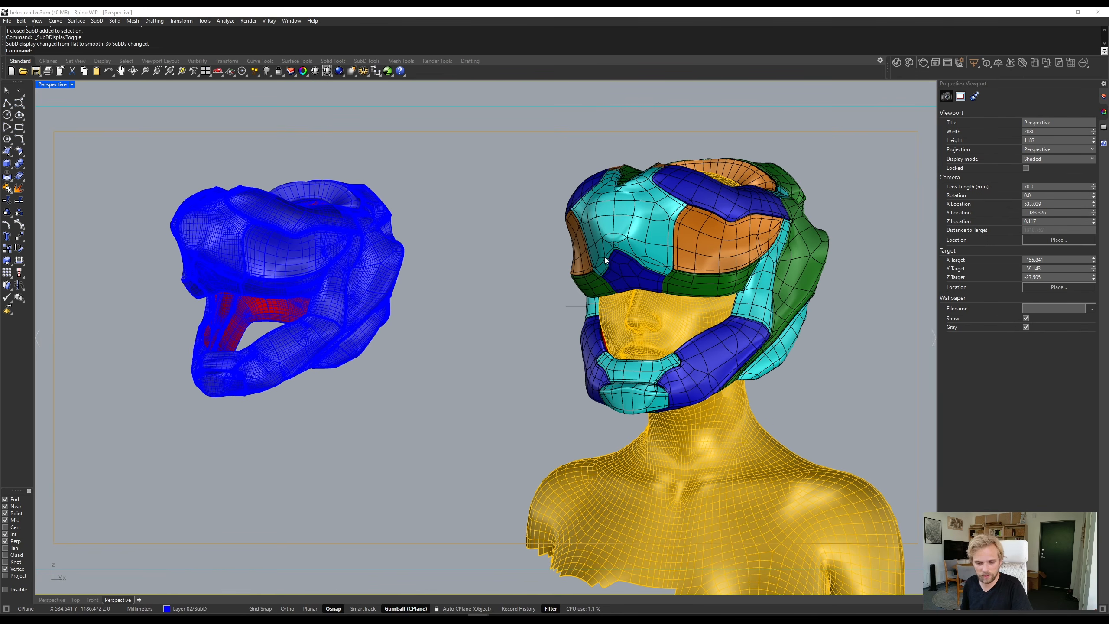
pyautogui.moveTo(153, 142); pyautogui.dragTo(447, 439)
pyautogui.write('Z')
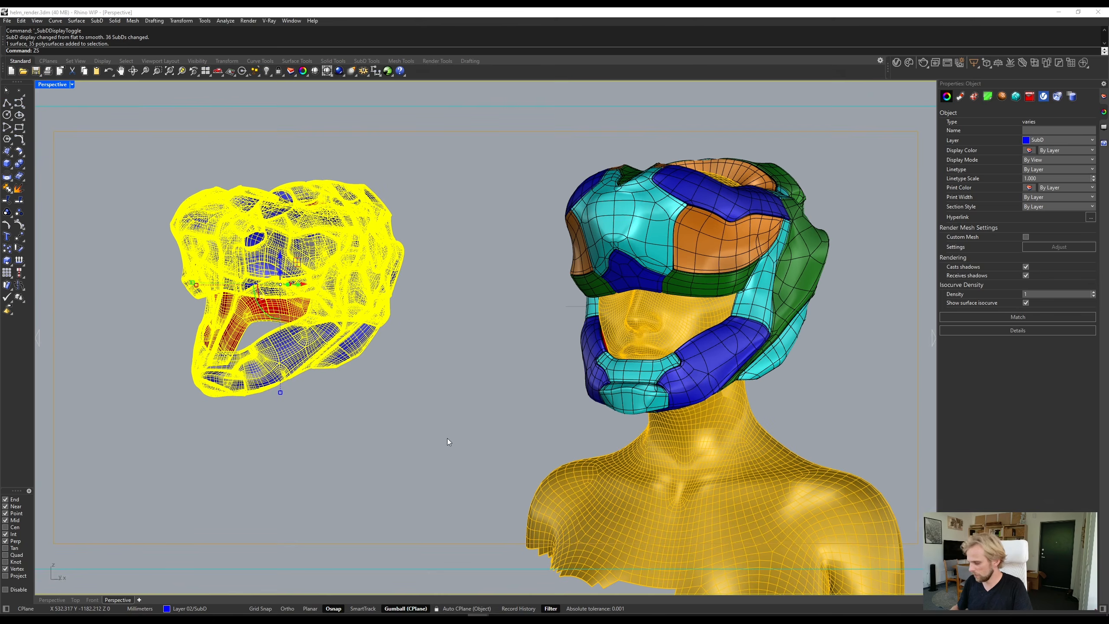
pyautogui.write('S')
pyautogui.press('Return')
pyautogui.press('Escape')
pyautogui.moveTo(311, 295); pyautogui.dragTo(318, 337, button='right')
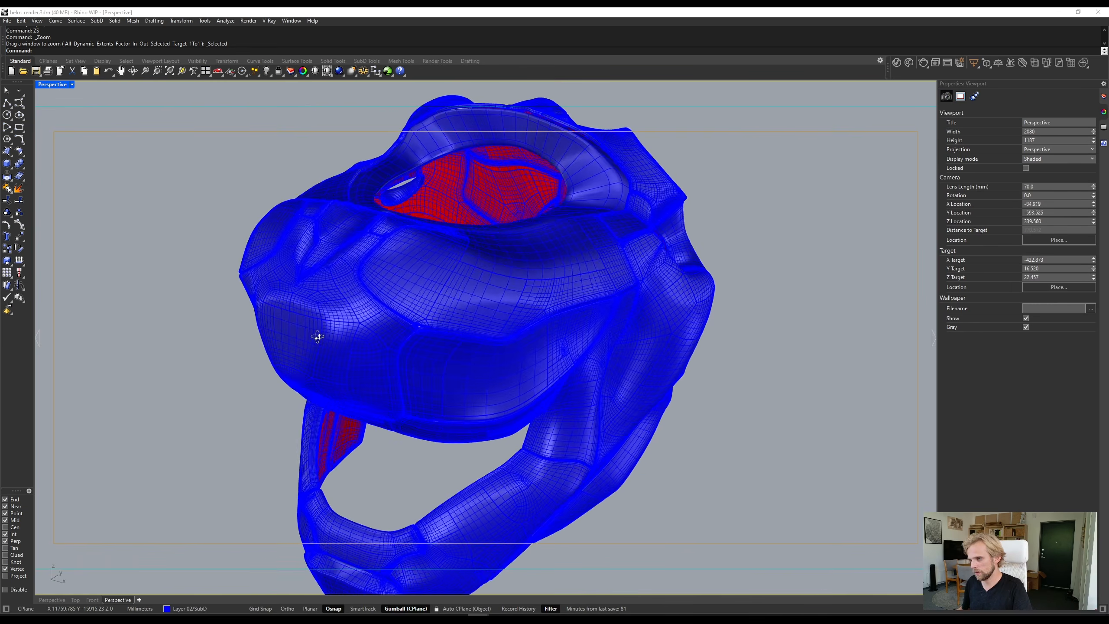
pyautogui.scroll(-8, 320, 340)
pyautogui.keyDown('shift'); pyautogui.moveTo(420, 357); pyautogui.dragTo(382, 288, button='right'); pyautogui.keyUp('shift')
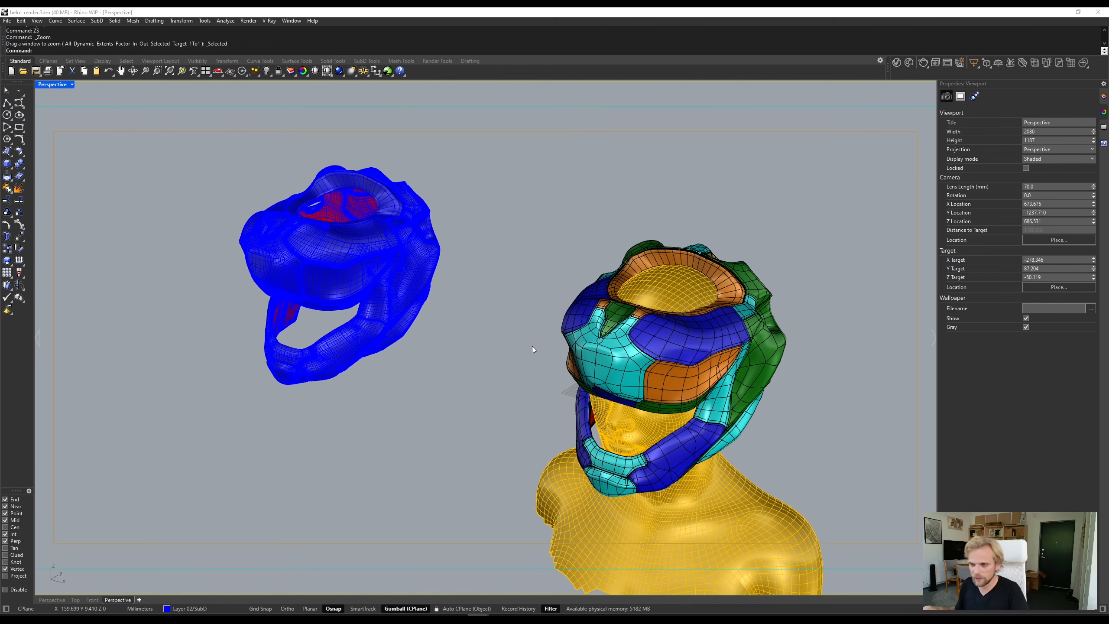
# - Inspect the NURBS helmet copy by selecting it as a whole and then its side visor panel, and look through the top opening
pyautogui.moveTo(176, 151); pyautogui.dragTo(474, 406)
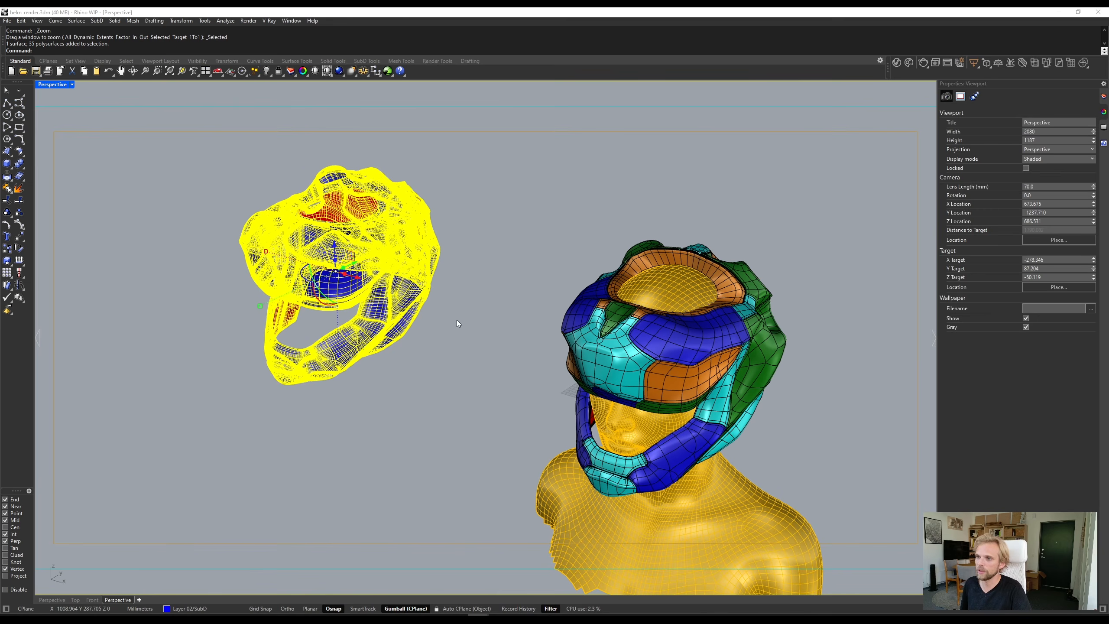
pyautogui.click(132, 262)
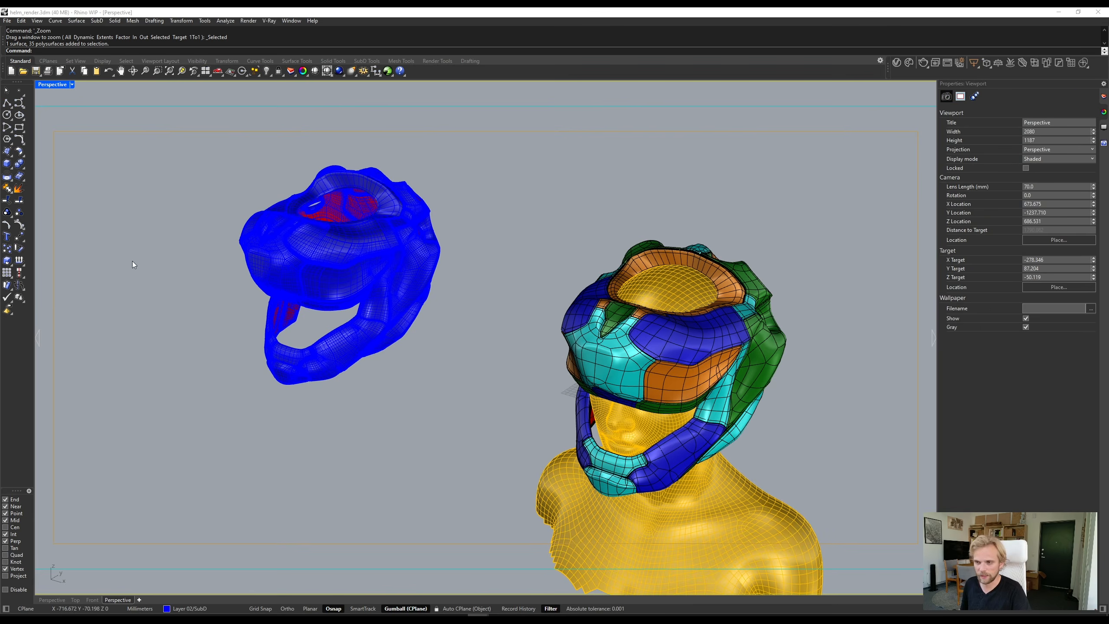
pyautogui.scroll(4, 269, 272)
pyautogui.moveTo(312, 295); pyautogui.dragTo(399, 286, button='right')
pyautogui.scroll(4, 333, 235)
pyautogui.click(399, 286)
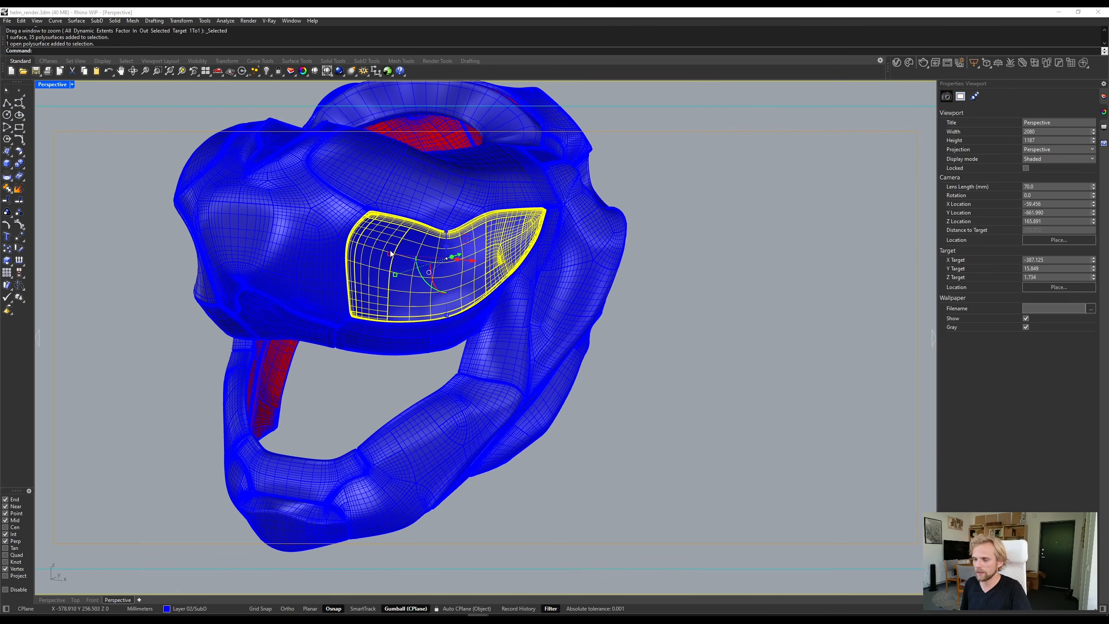
pyautogui.click(140, 334)
pyautogui.moveTo(139, 334); pyautogui.dragTo(262, 384, button='right')
pyautogui.scroll(-4, 279, 384)
pyautogui.keyDown('shift'); pyautogui.moveTo(282, 383); pyautogui.dragTo(172, 291, button='right'); pyautogui.keyUp('shift')
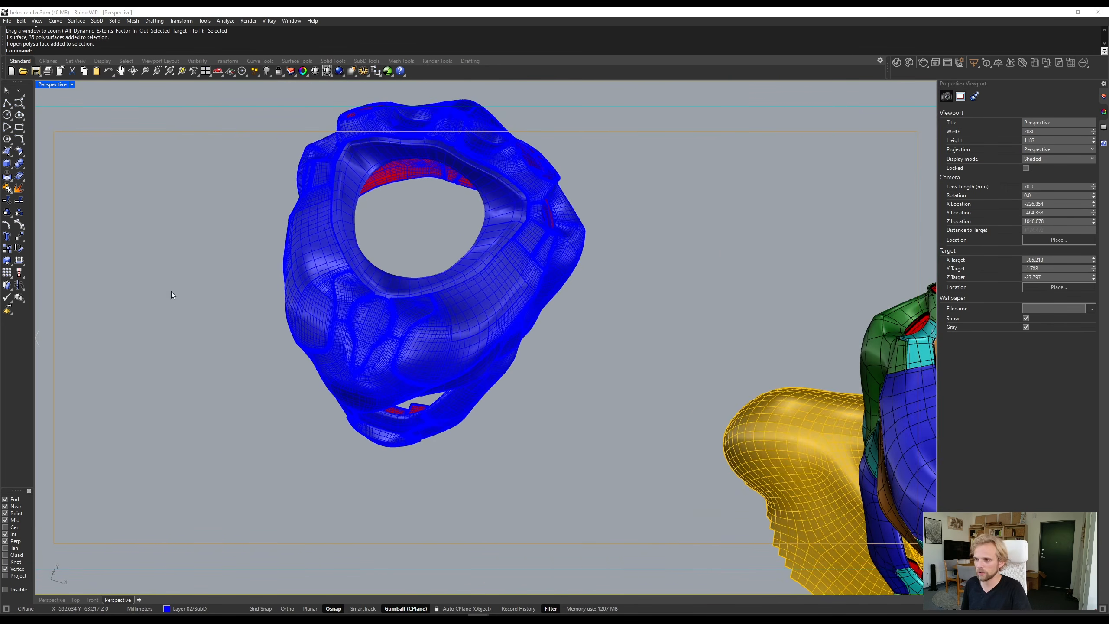
# - Create a large sphere centered on the front of the NURBS helmet copy so that it overlaps the forehead panels
pyautogui.click(12, 169)
pyautogui.click(32, 179)
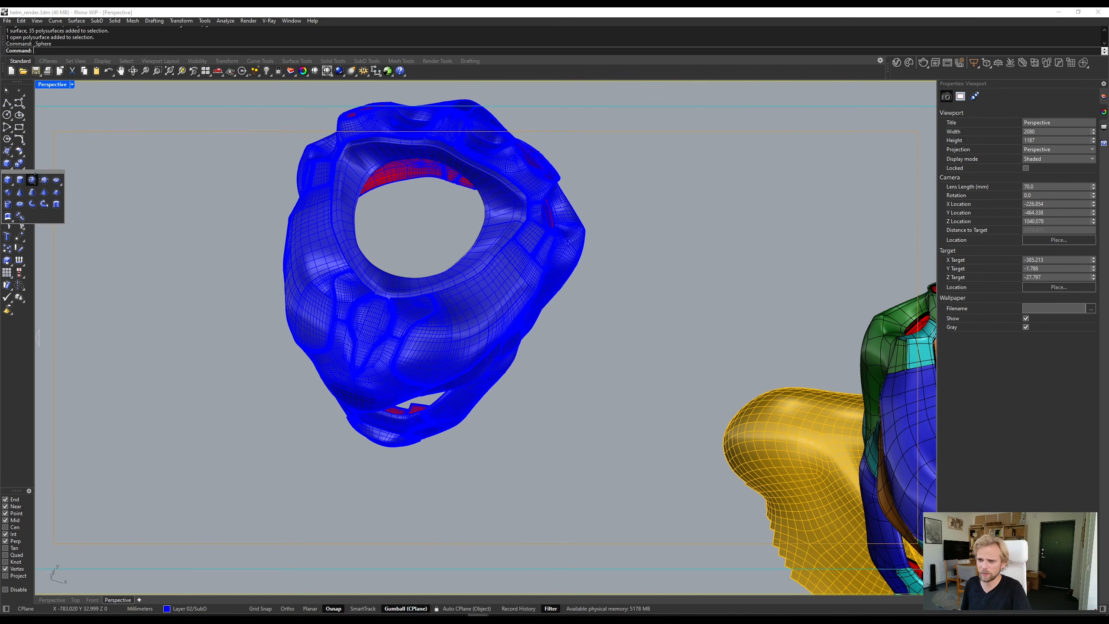
pyautogui.scroll(3, 360, 394)
pyautogui.click(449, 358)
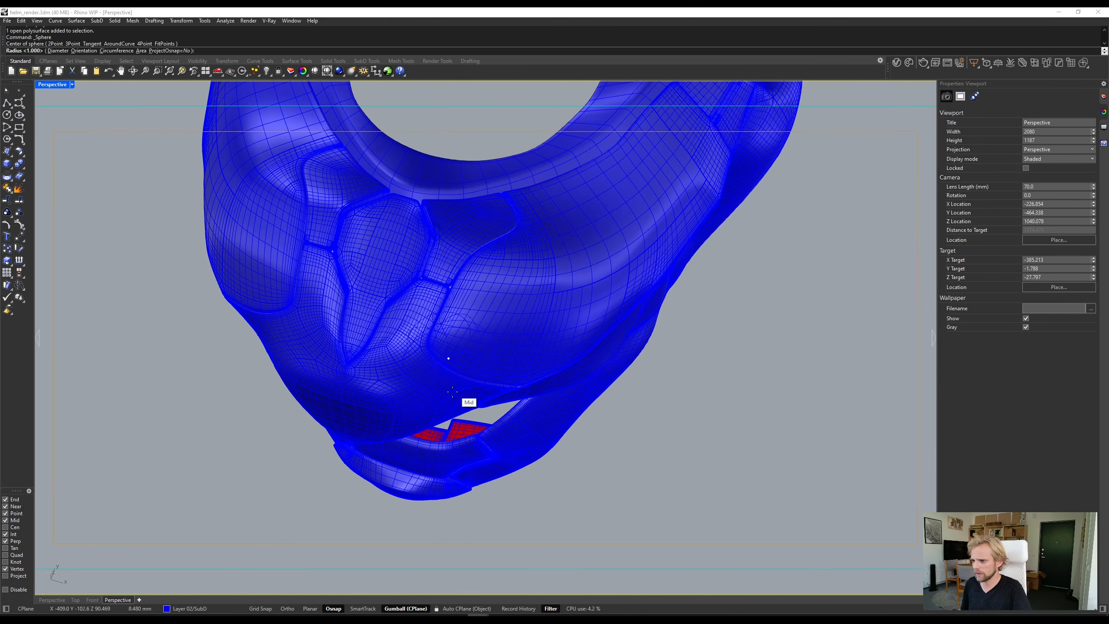
pyautogui.click(674, 458)
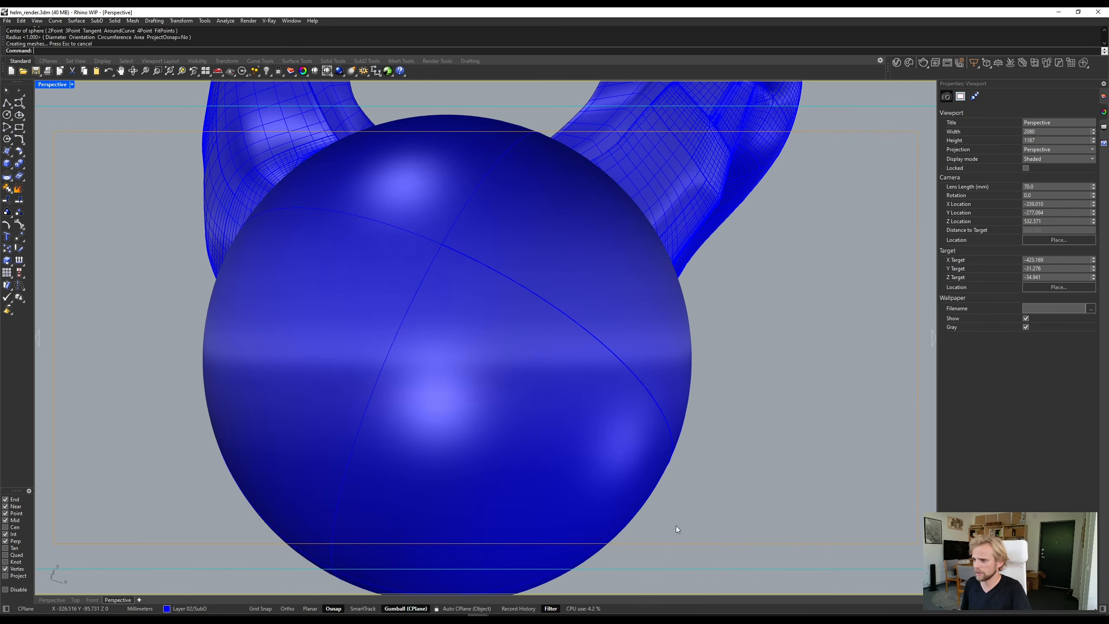
pyautogui.moveTo(675, 525); pyautogui.dragTo(557, 385, button='right')
pyautogui.keyDown('shift'); pyautogui.moveTo(556, 386); pyautogui.dragTo(705, 450, button='right'); pyautogui.keyUp('shift')
pyautogui.scroll(6, 522, 279)
pyautogui.scroll(2, 521, 282)
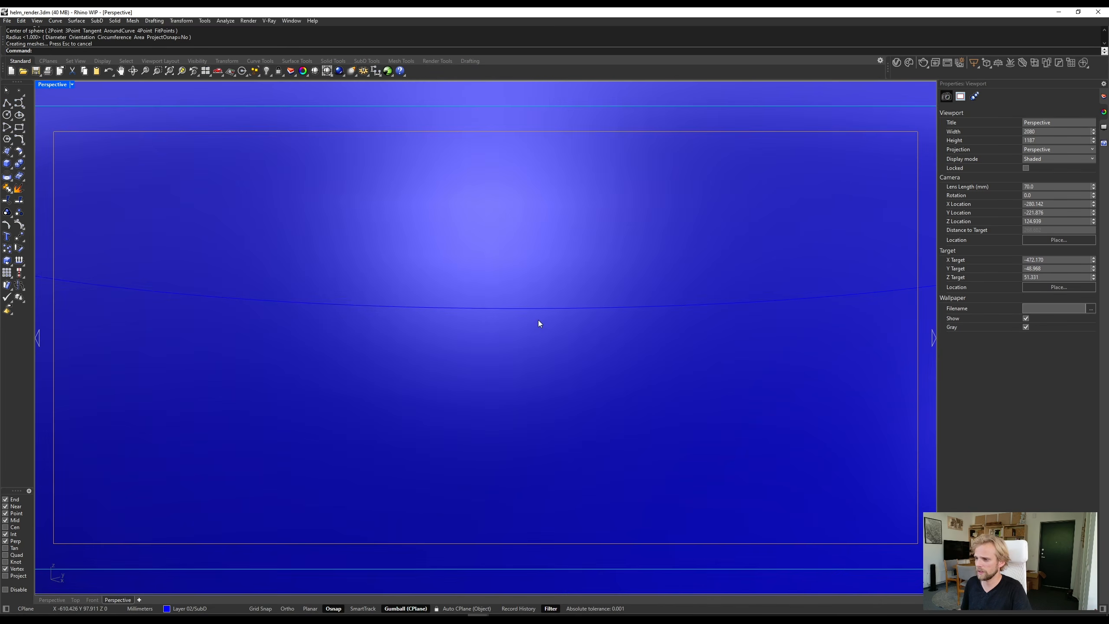
pyautogui.scroll(-6, 540, 322)
pyautogui.moveTo(550, 300); pyautogui.dragTo(401, 370, button='right')
pyautogui.scroll(-3, 320, 383)
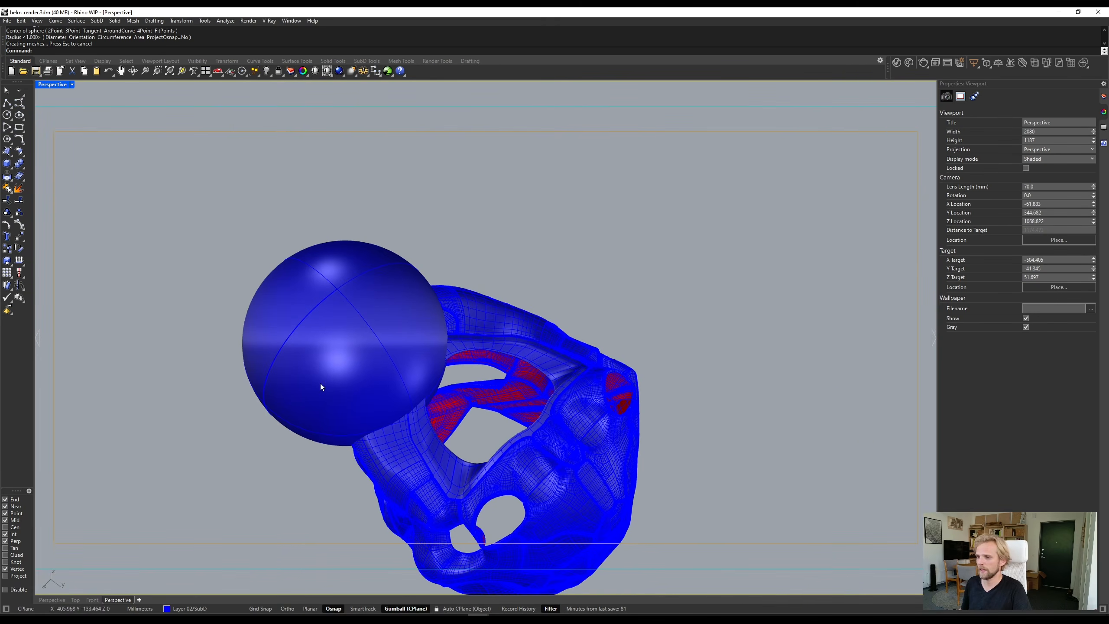
# - Trim the first helmet surface inside the sphere, using the sphere as the cutting object
pyautogui.moveTo(389, 451); pyautogui.dragTo(446, 407, button='right')
pyautogui.scroll(2, 446, 407)
pyautogui.click(452, 396)
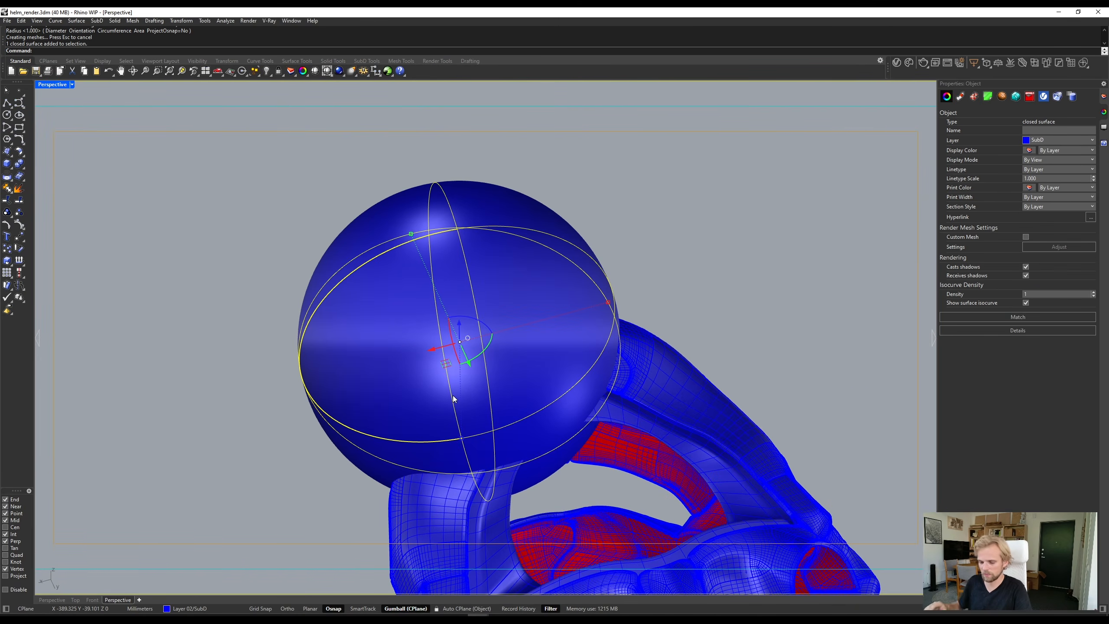
pyautogui.write('Tri')
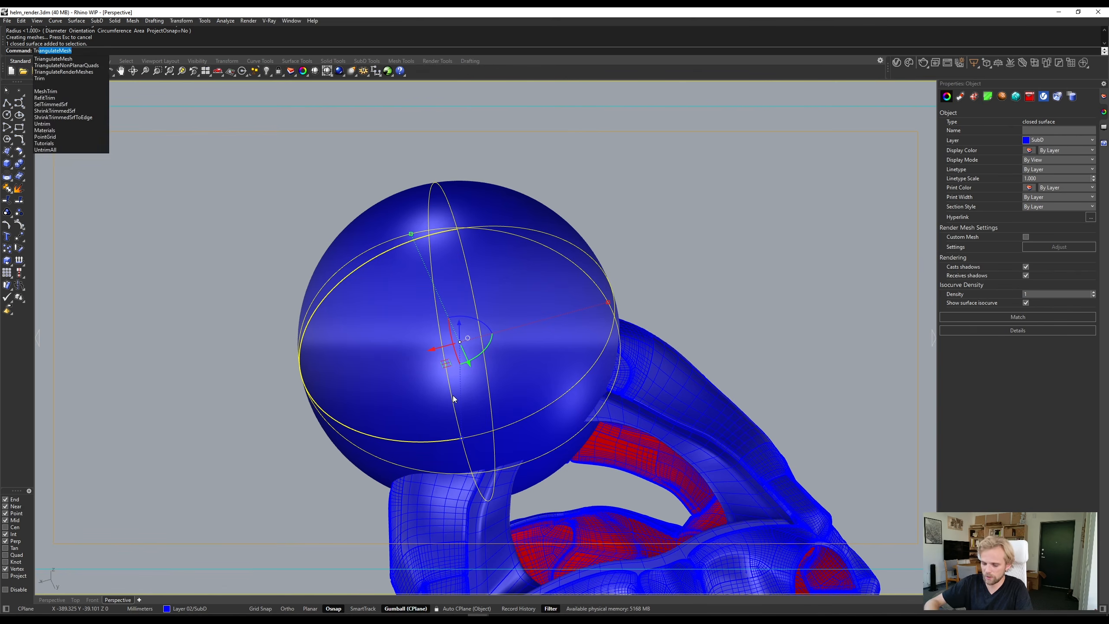
pyautogui.write('m')
pyautogui.press('Return')
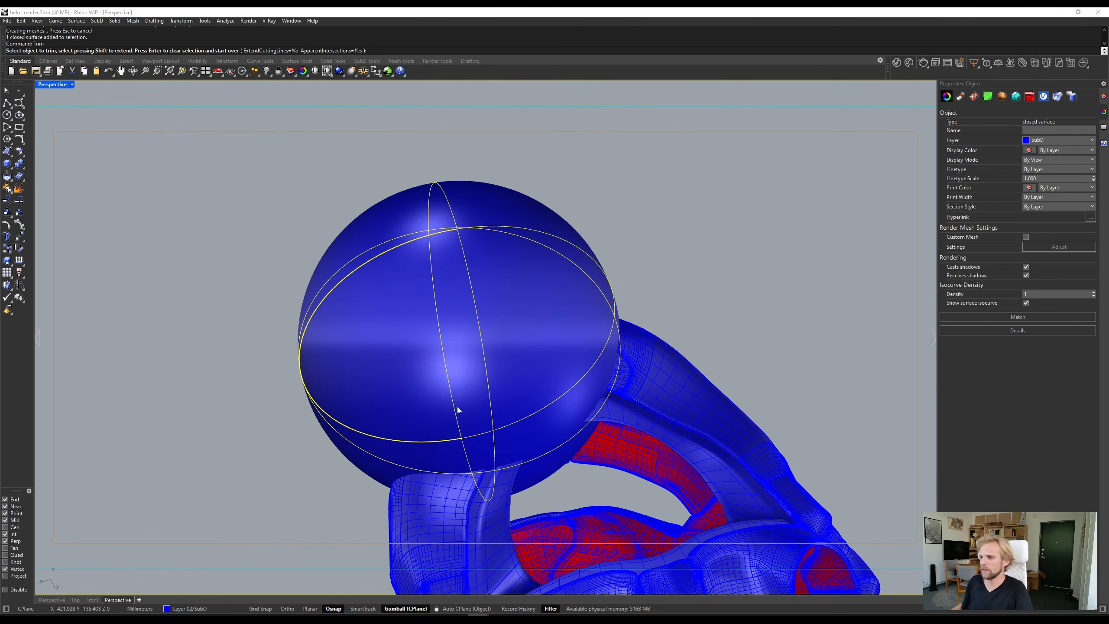
pyautogui.scroll(8, 458, 409)
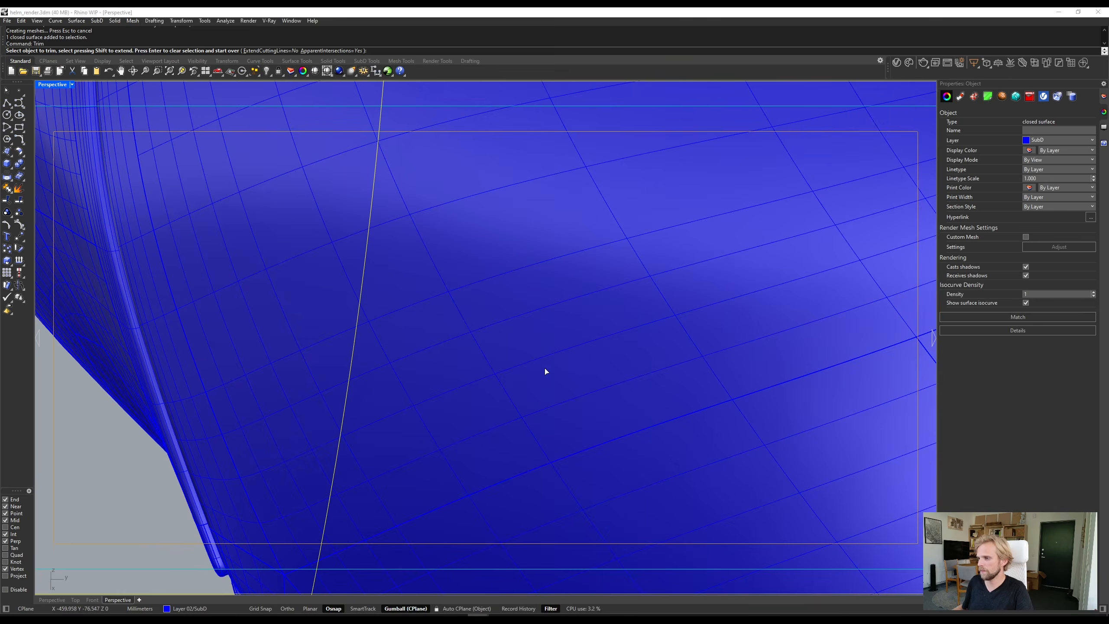
pyautogui.click(545, 370)
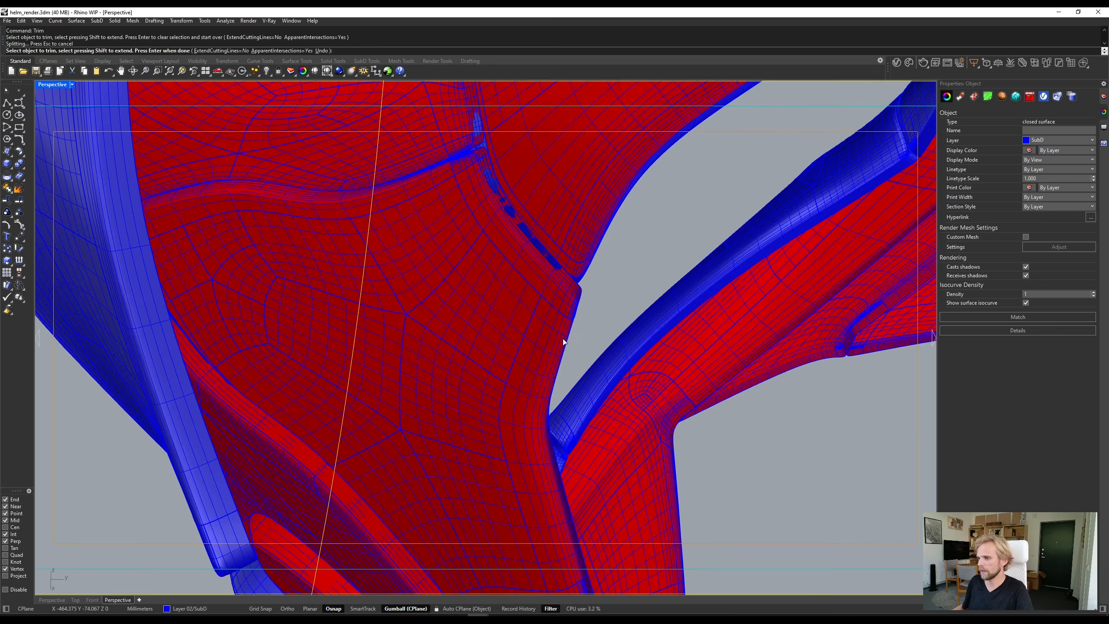
pyautogui.scroll(-8, 500, 337)
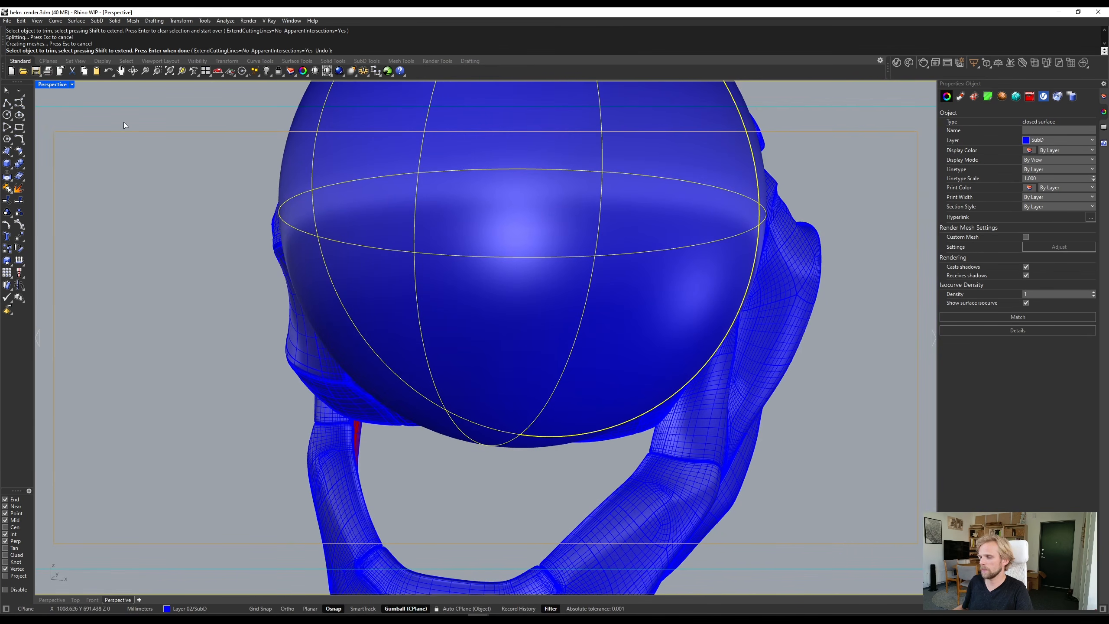
# - Set the viewport to Wireframe and trim away more of the front helmet panels inside the sphere
pyautogui.click(43, 85)
pyautogui.click(66, 119)
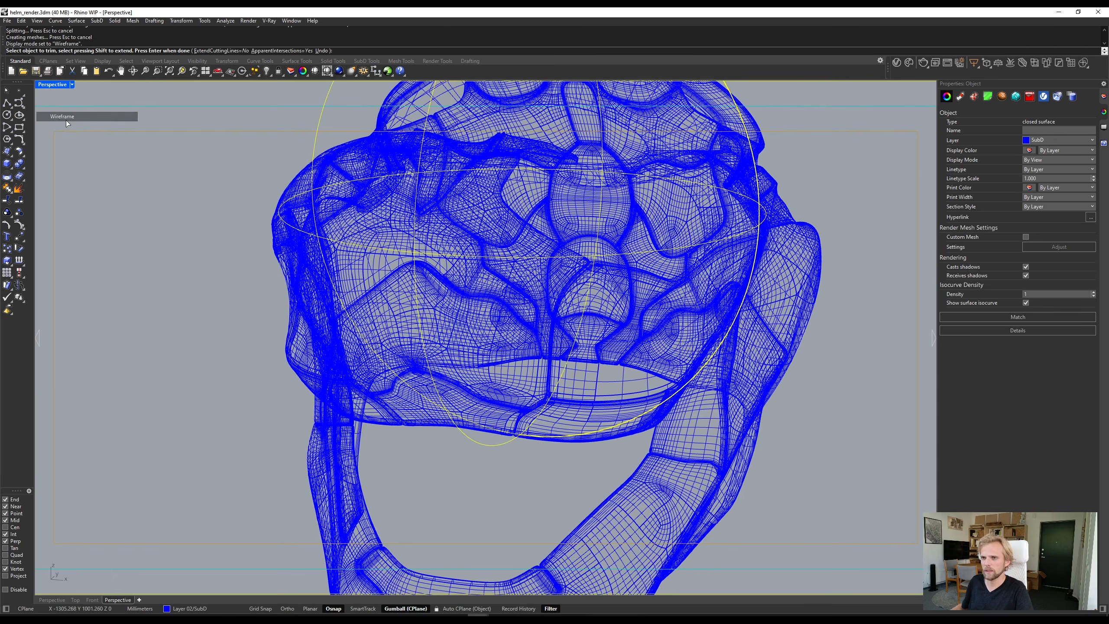
pyautogui.moveTo(524, 305); pyautogui.dragTo(444, 229, button='right')
pyautogui.click(559, 335)
pyautogui.click(520, 342)
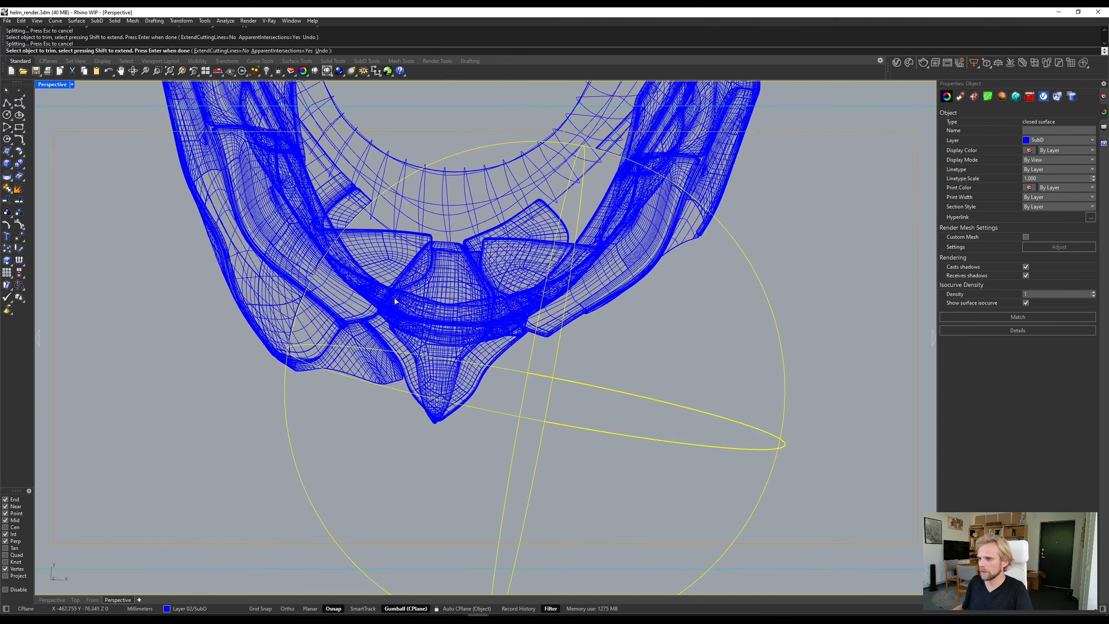
pyautogui.moveTo(508, 297); pyautogui.dragTo(487, 221, button='right')
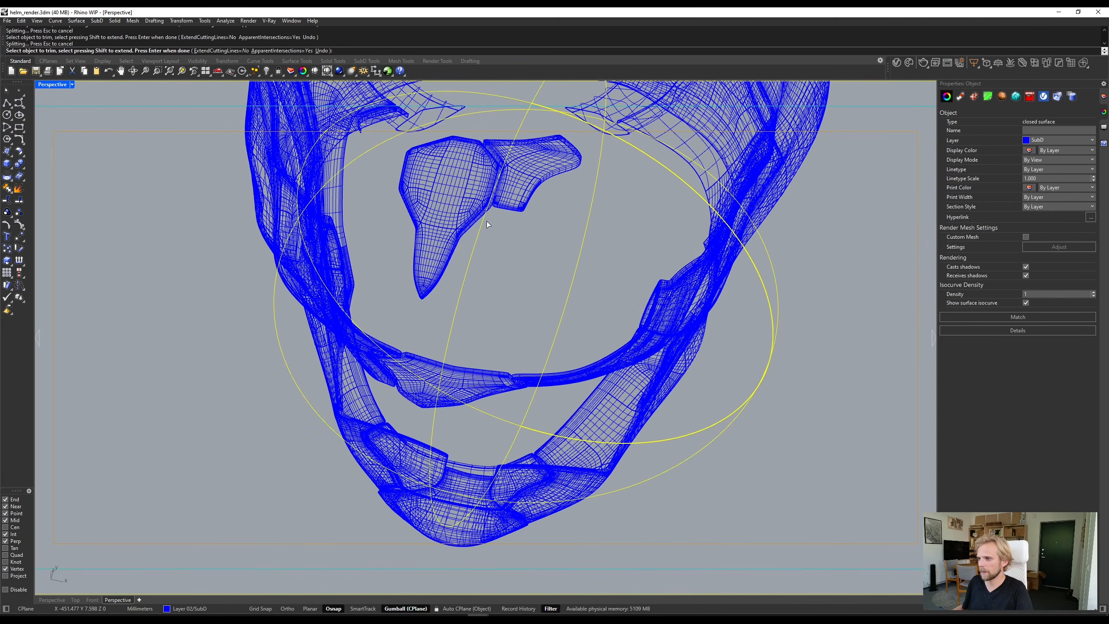
pyautogui.press('Return')
# - Delete the two leftover panels and the cutting sphere, and set the viewport back to Shaded
pyautogui.click(422, 223)
pyautogui.press('Delete')
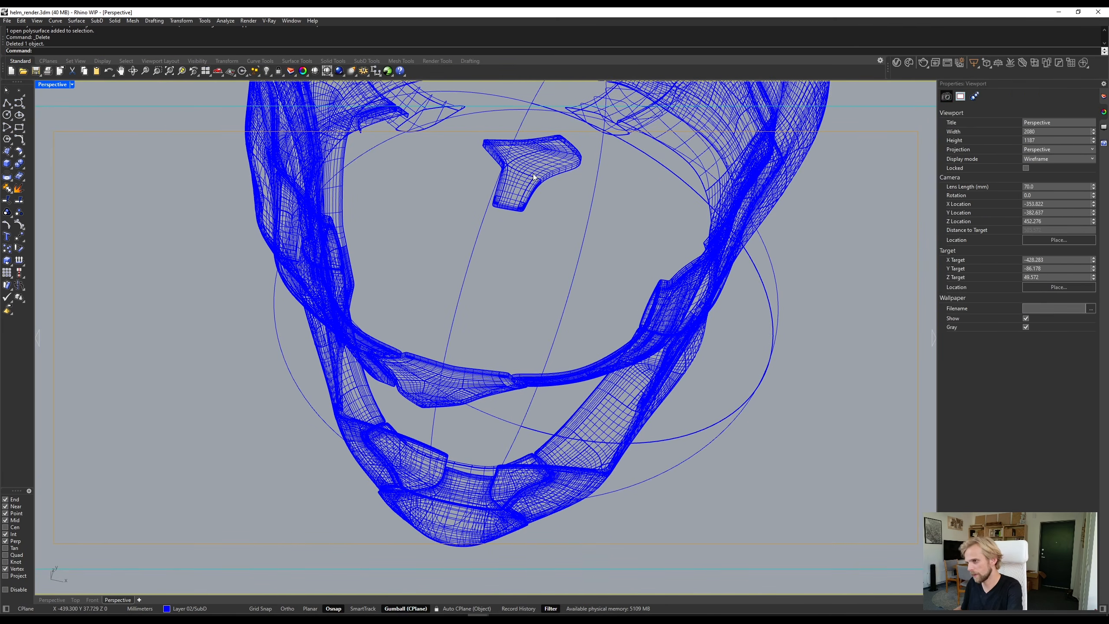
pyautogui.click(533, 174)
pyautogui.press('Delete')
pyautogui.click(497, 189)
pyautogui.press('Delete')
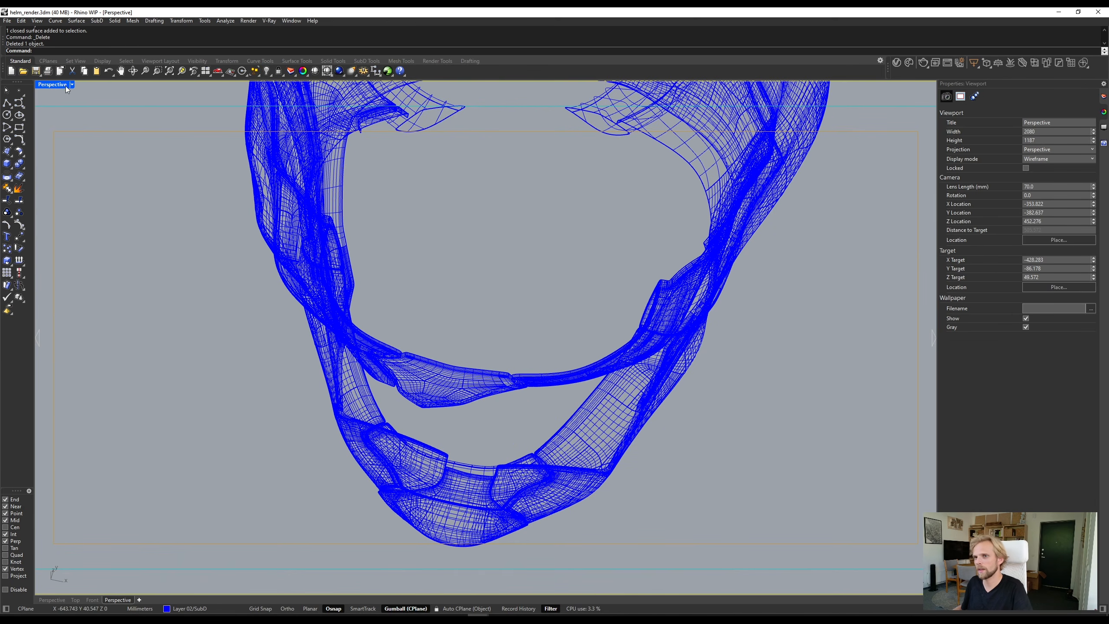
pyautogui.click(66, 85)
pyautogui.click(79, 128)
pyautogui.moveTo(528, 300)
pyautogui.mouseDown(button='right')
pyautogui.moveTo(492, 256)
pyautogui.moveTo(413, 312)
pyautogui.moveTo(565, 280)
pyautogui.moveTo(619, 250)
pyautogui.moveTo(472, 268)
pyautogui.moveTo(454, 279)
pyautogui.moveTo(460, 309)
pyautogui.mouseUp(button='right')
# - Undo the deletions, the trims and the sphere to restore the complete NURBS helmet copy
pyautogui.hotkey('ctrl', 'z')
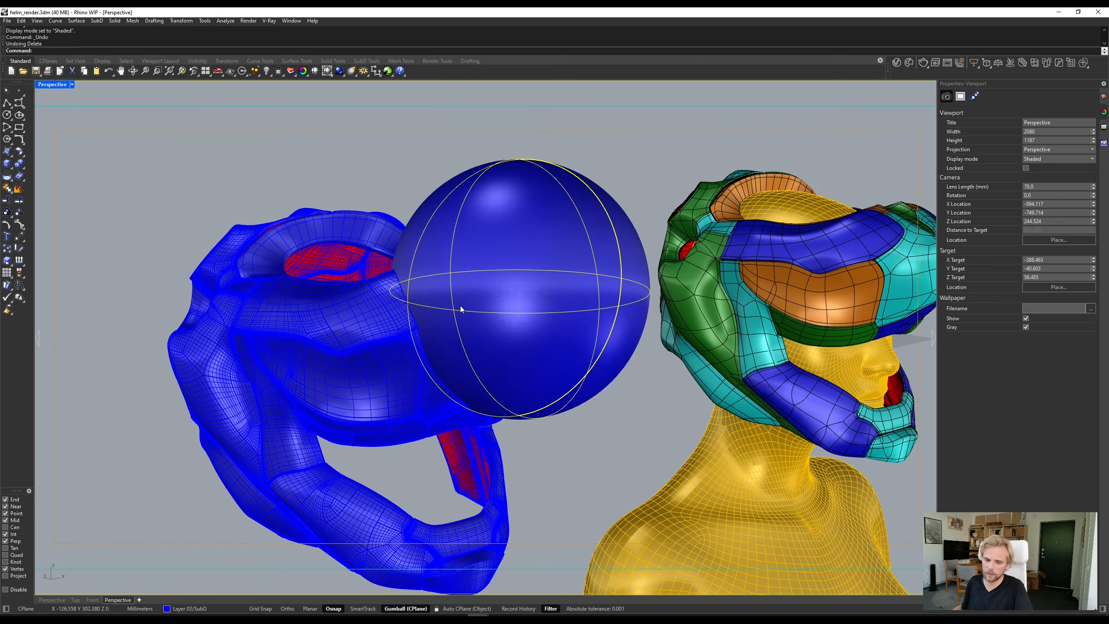
pyautogui.hotkey('ctrl', 'z')
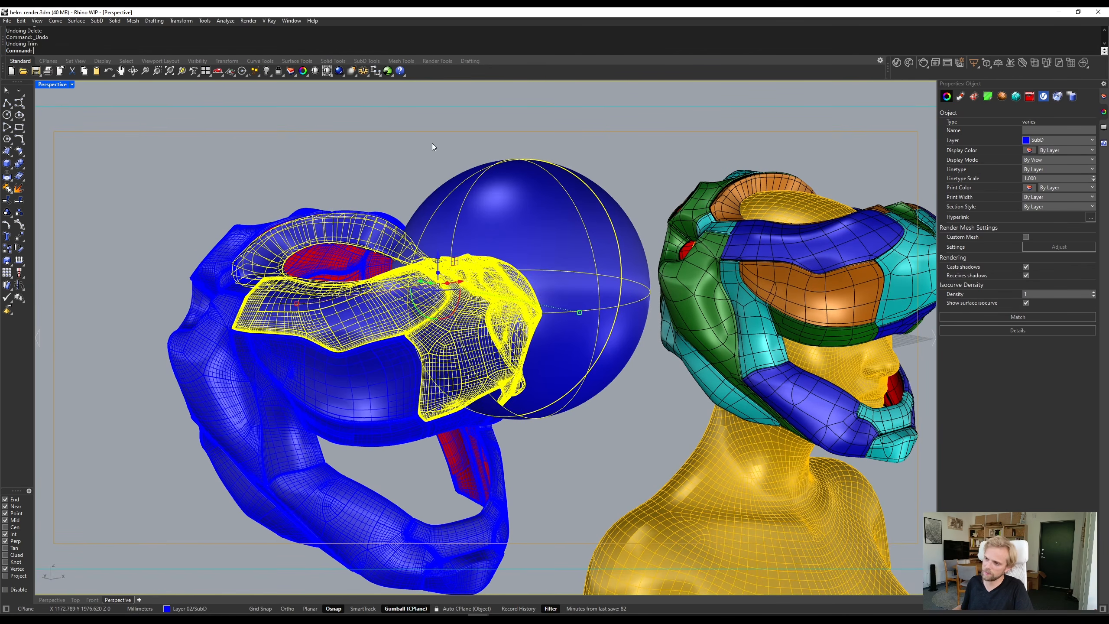
pyautogui.hotkey('ctrl', 'z')
pyautogui.press('Escape')
pyautogui.moveTo(421, 155); pyautogui.dragTo(535, 349, button='right')
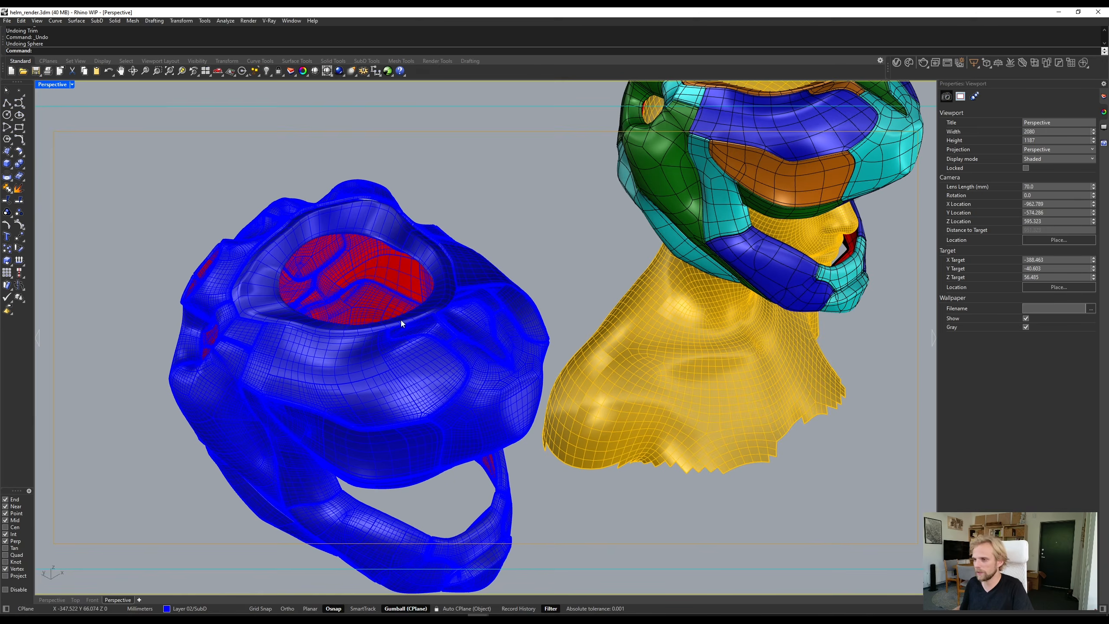
pyautogui.scroll(-6, 400, 319)
pyautogui.scroll(2, 451, 361)
pyautogui.moveTo(470, 362)
pyautogui.mouseDown(button='right')
pyautogui.moveTo(474, 353)
pyautogui.moveTo(354, 297)
pyautogui.moveTo(220, 199)
pyautogui.mouseUp(button='right')
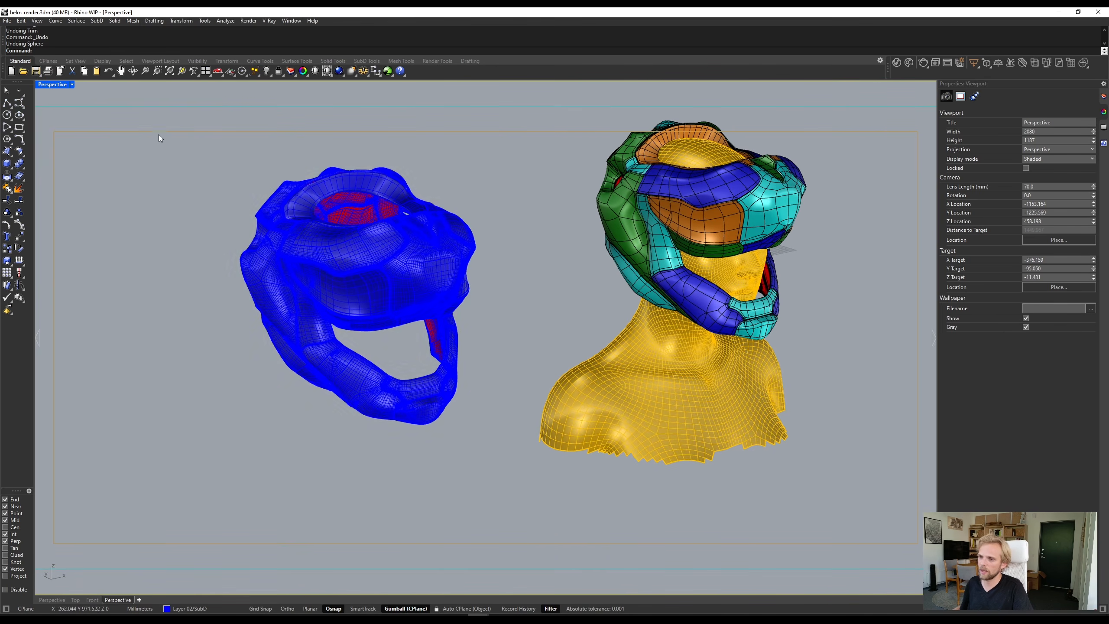
pyautogui.moveTo(166, 130); pyautogui.dragTo(535, 527)
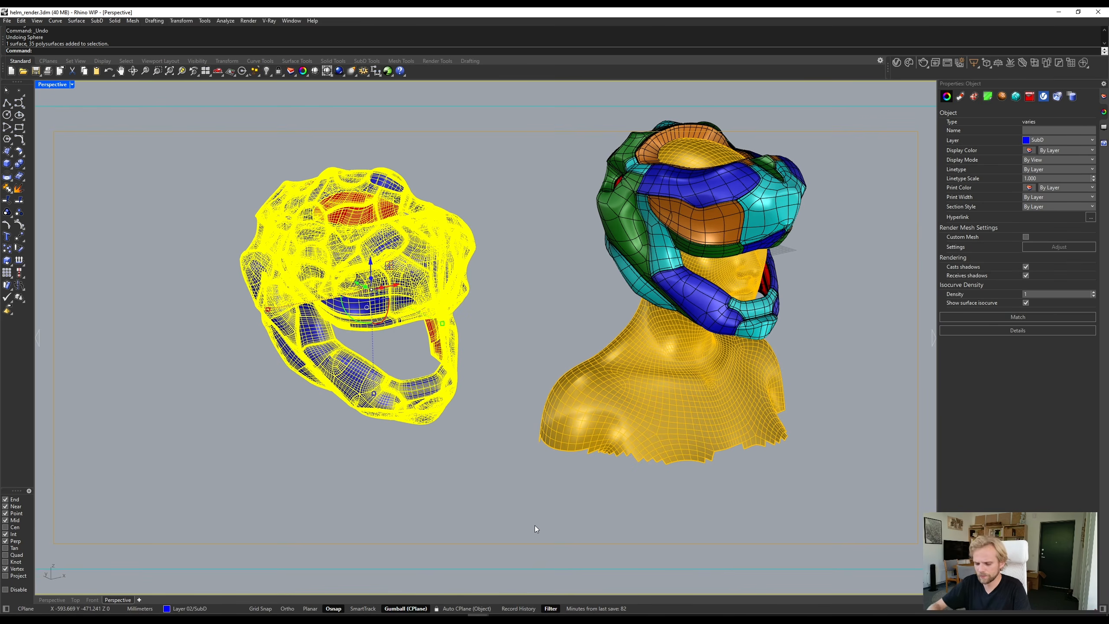
pyautogui.write('Mak')
pyautogui.press('Escape')
pyautogui.press('Escape')
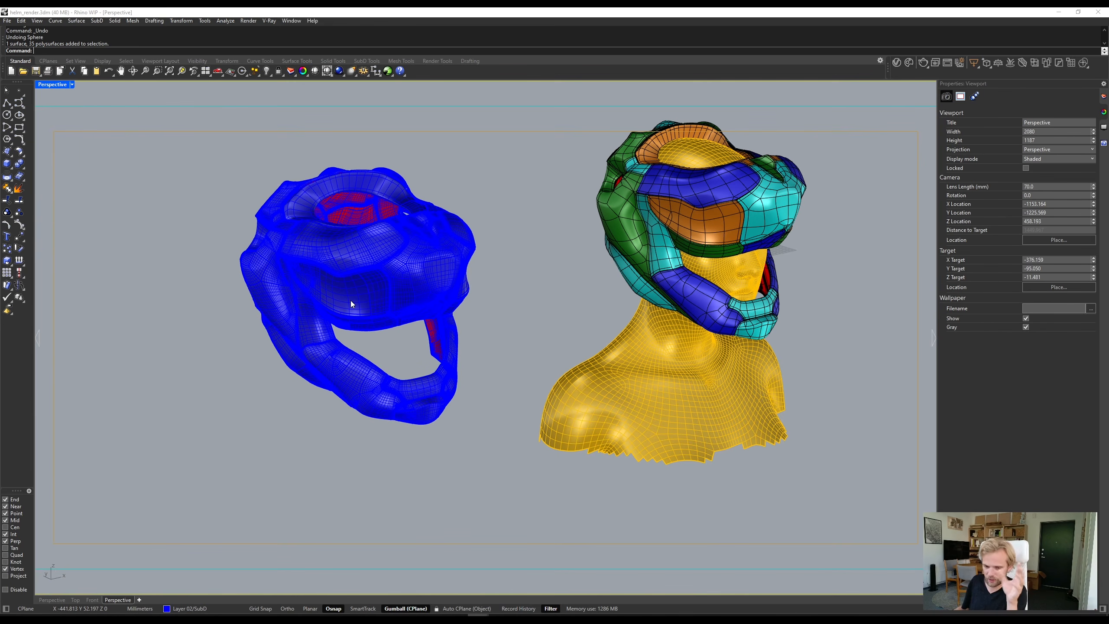
pyautogui.moveTo(429, 243); pyautogui.dragTo(255, 245, button='right')
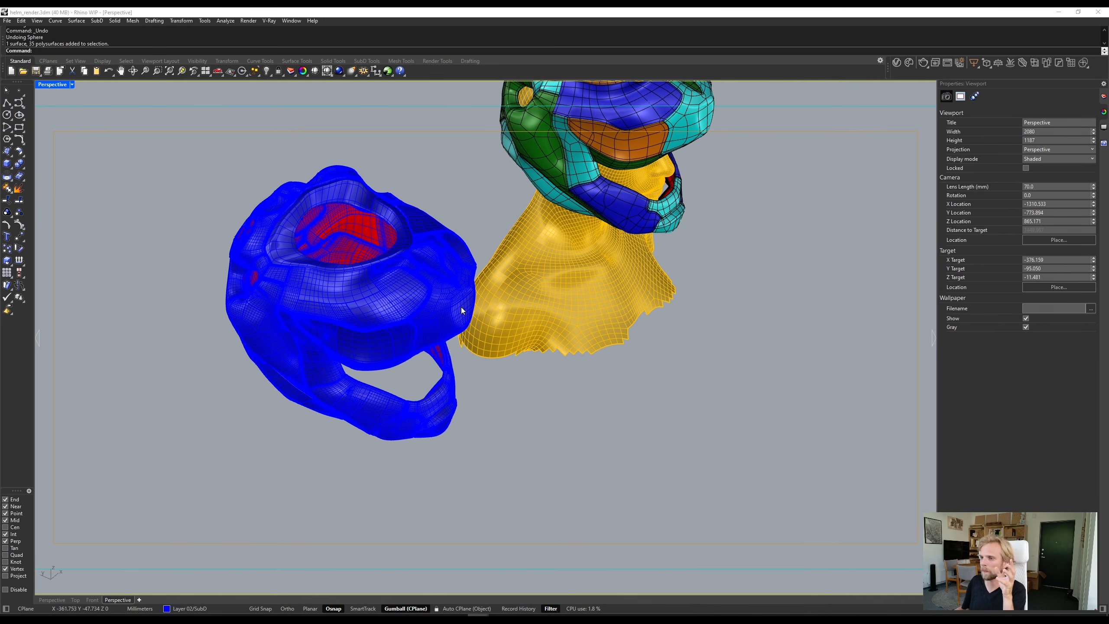
# - Switch to the V-Ray Frame Buffer and examine the finished helmet render up close, including its panel seams, glowing markings and rear edge
pyautogui.moveTo(461, 307); pyautogui.dragTo(422, 266, button='right')
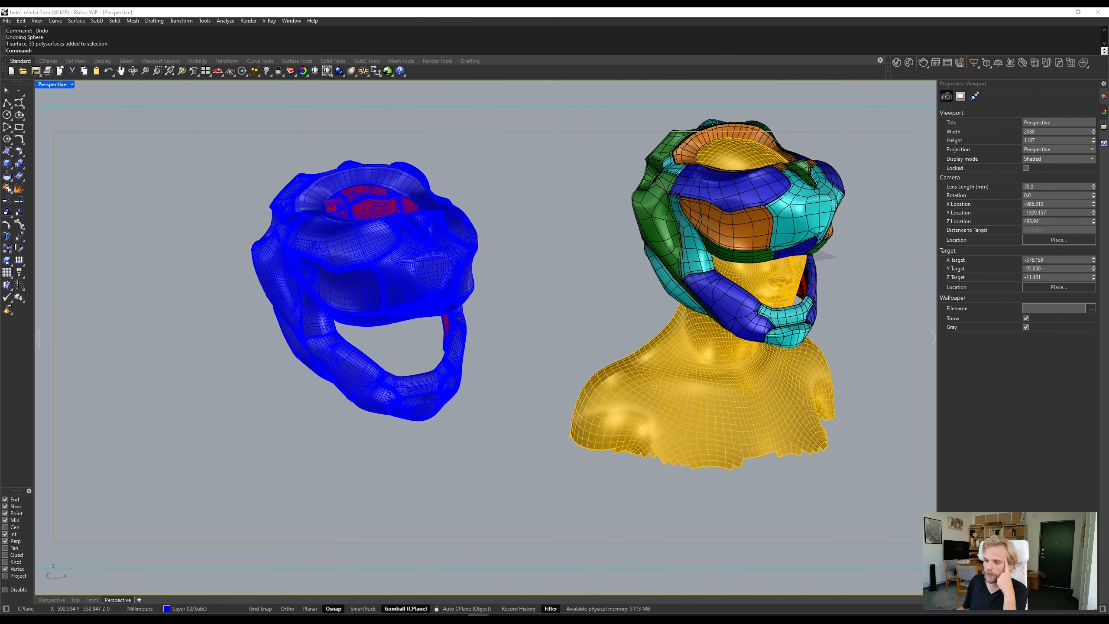
pyautogui.moveTo(478, 617)
pyautogui.click(550, 575)
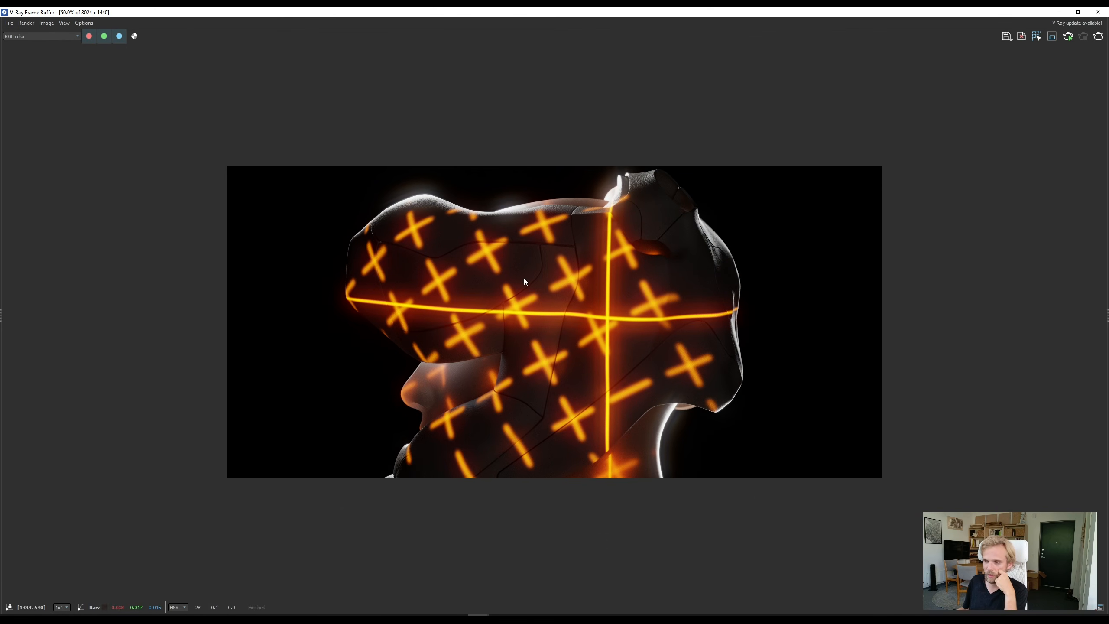
pyautogui.scroll(8, 524, 278)
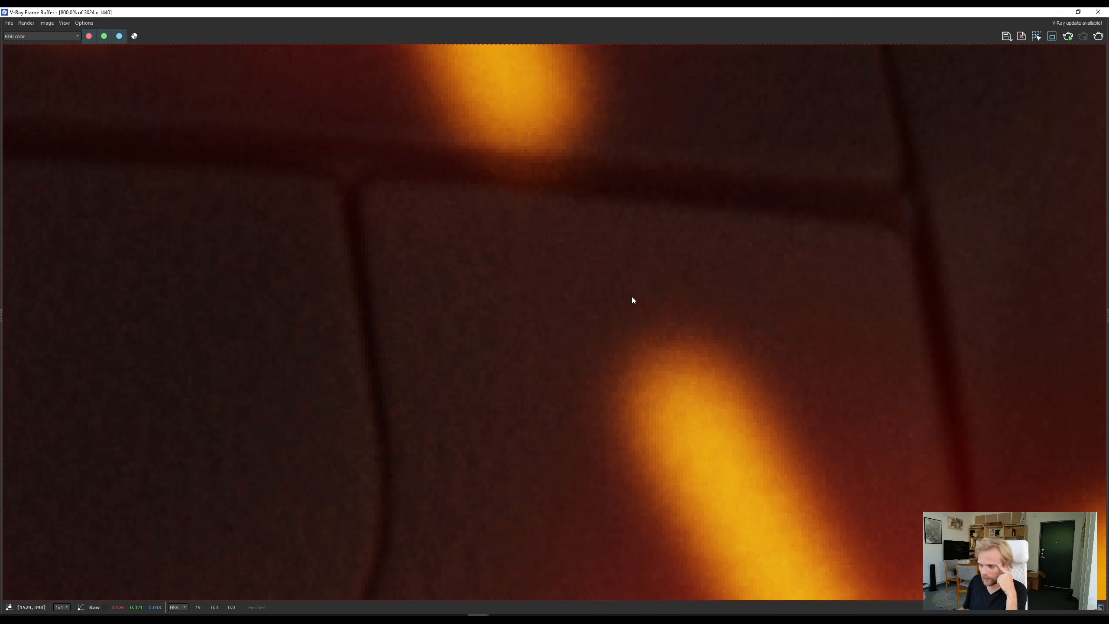
pyautogui.scroll(-5, 912, 354)
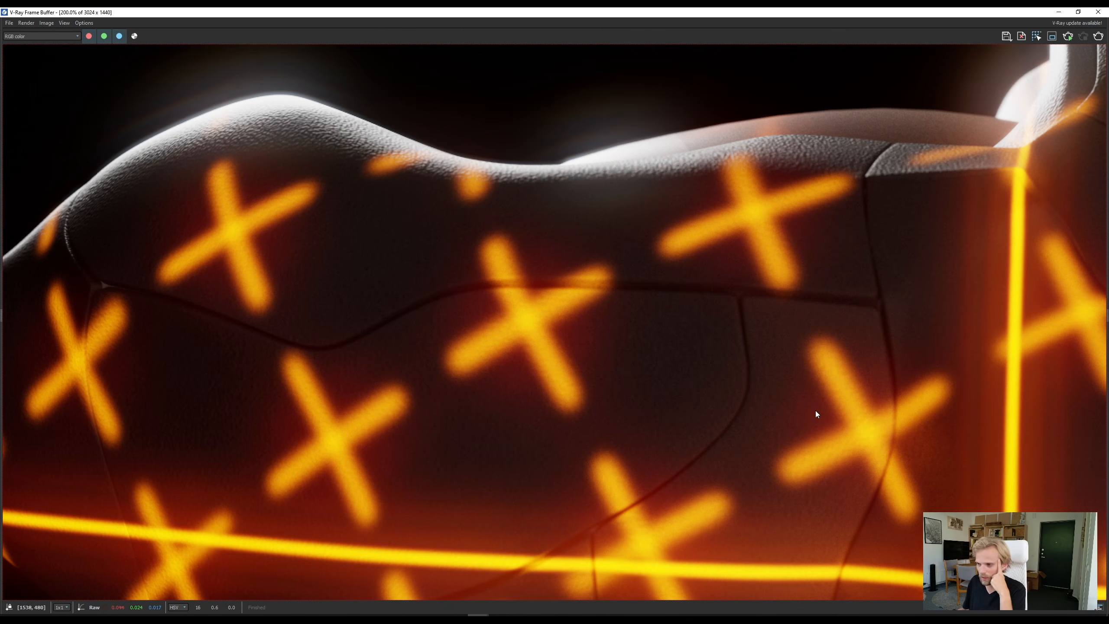
pyautogui.scroll(-4, 707, 381)
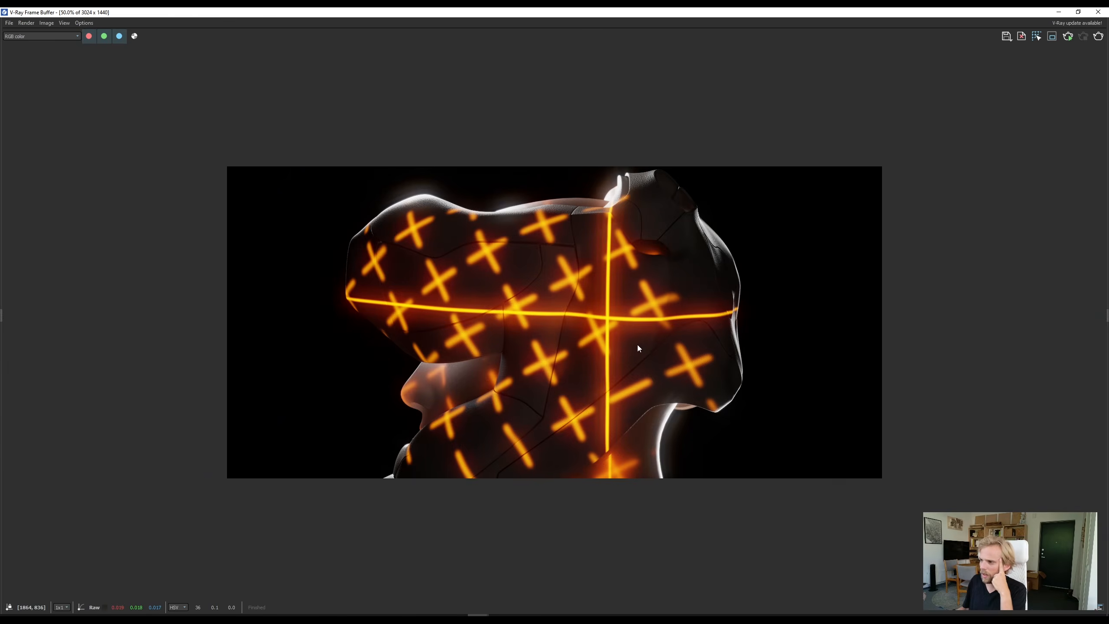
pyautogui.scroll(2, 668, 339)
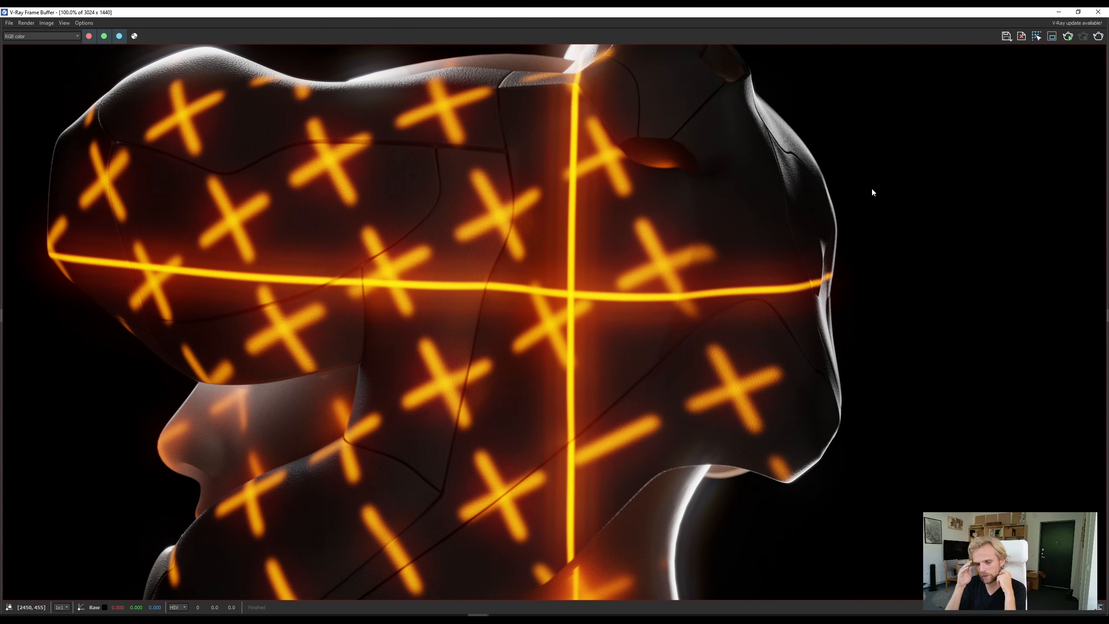
pyautogui.scroll(2, 840, 484)
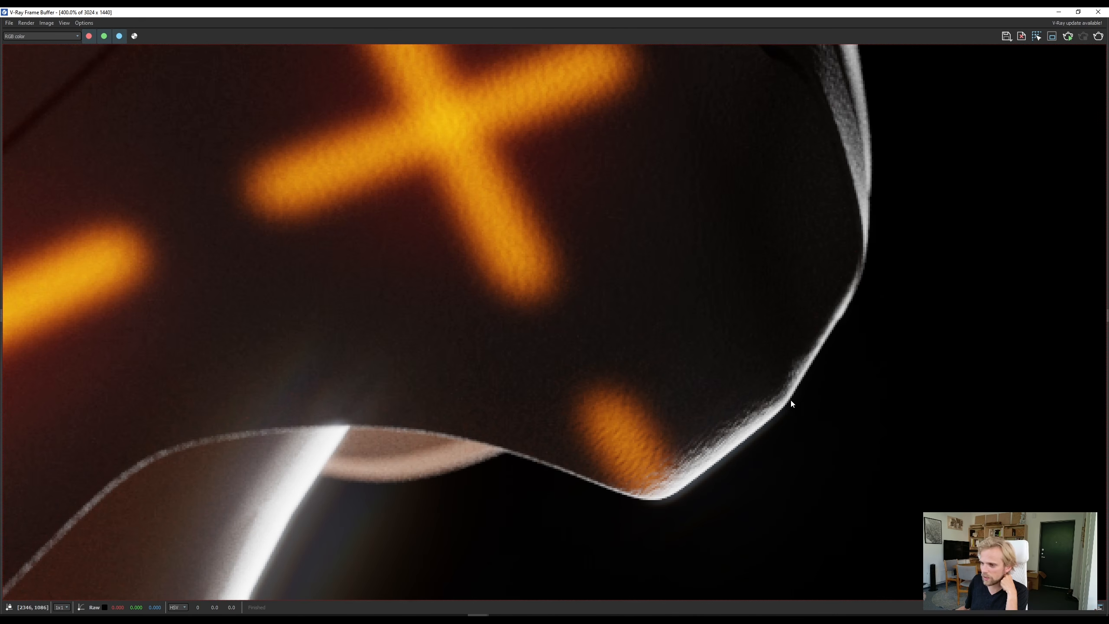
pyautogui.scroll(-2, 788, 376)
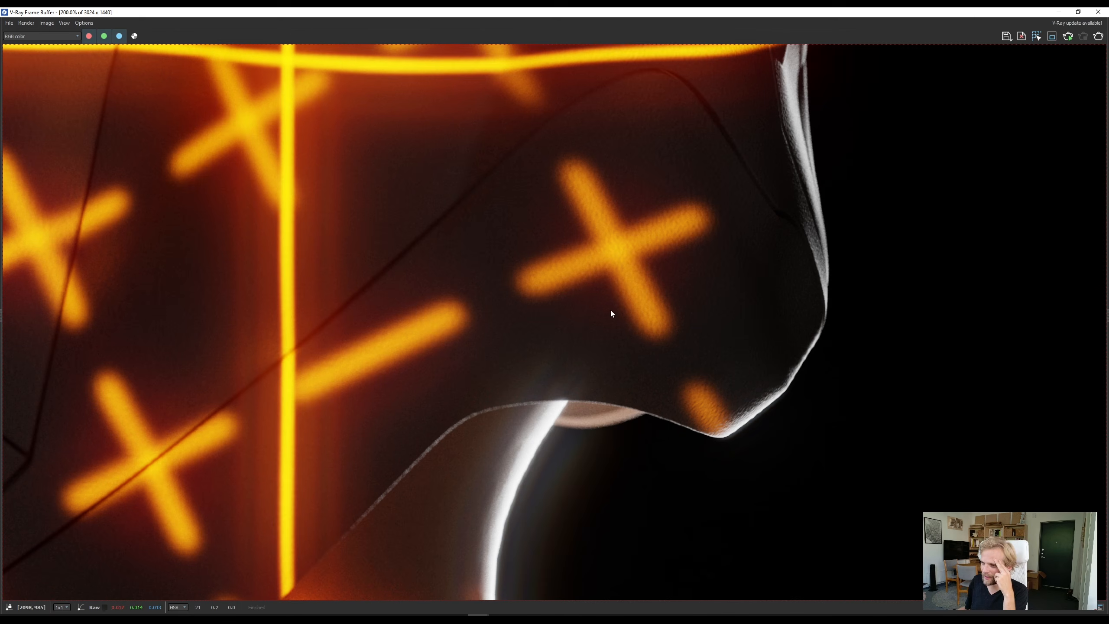
pyautogui.scroll(-4, 793, 369)
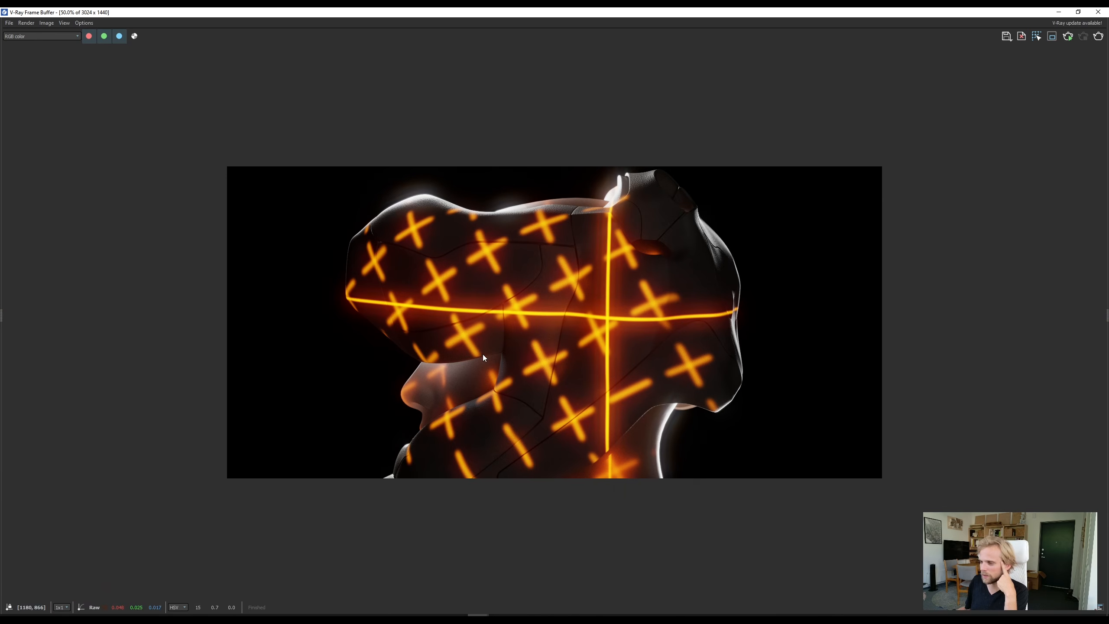